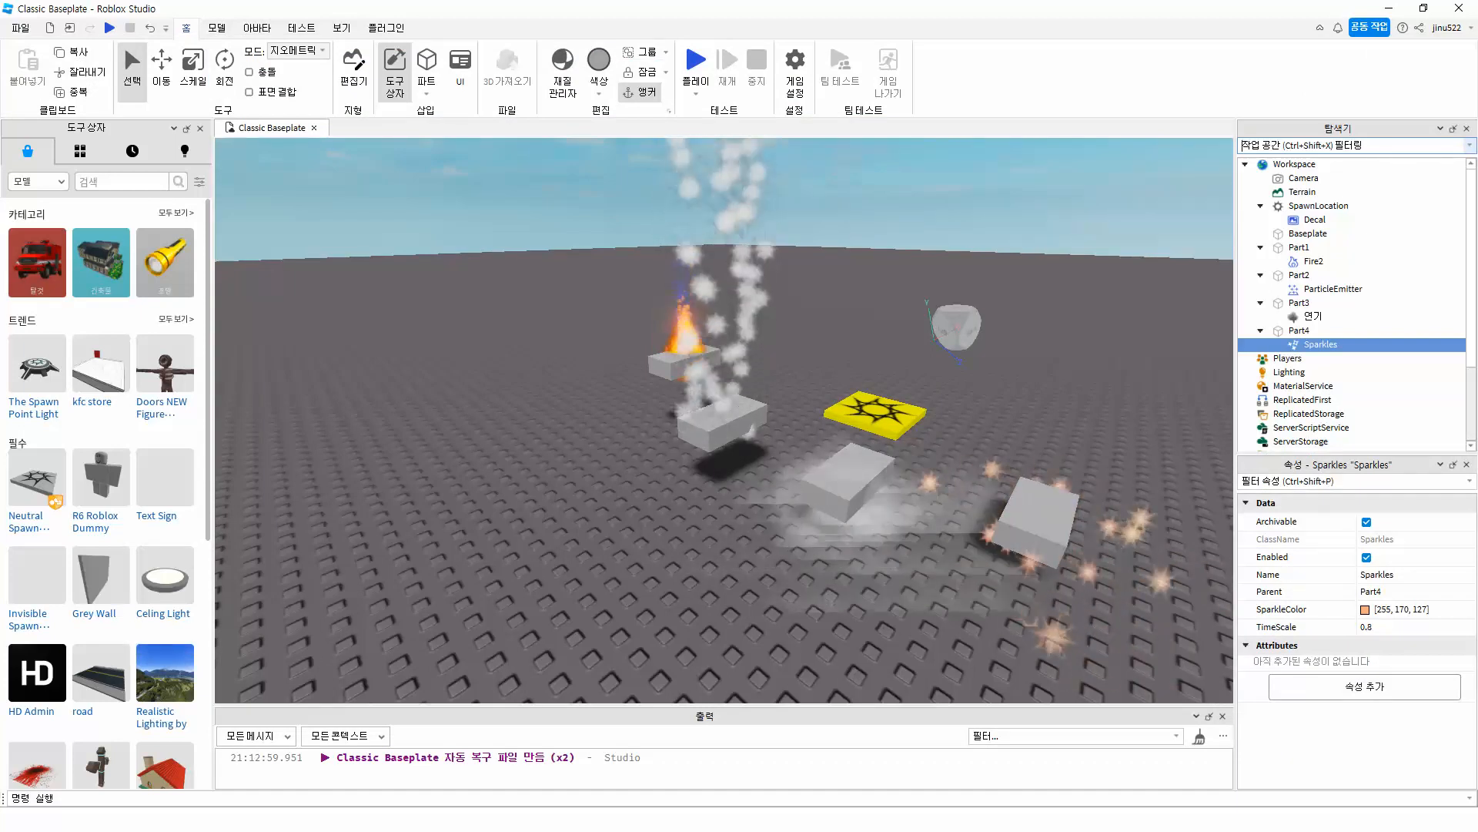
# Step: Save the place to Roblox as a new game named 파트효과
pyautogui.click(20, 28)
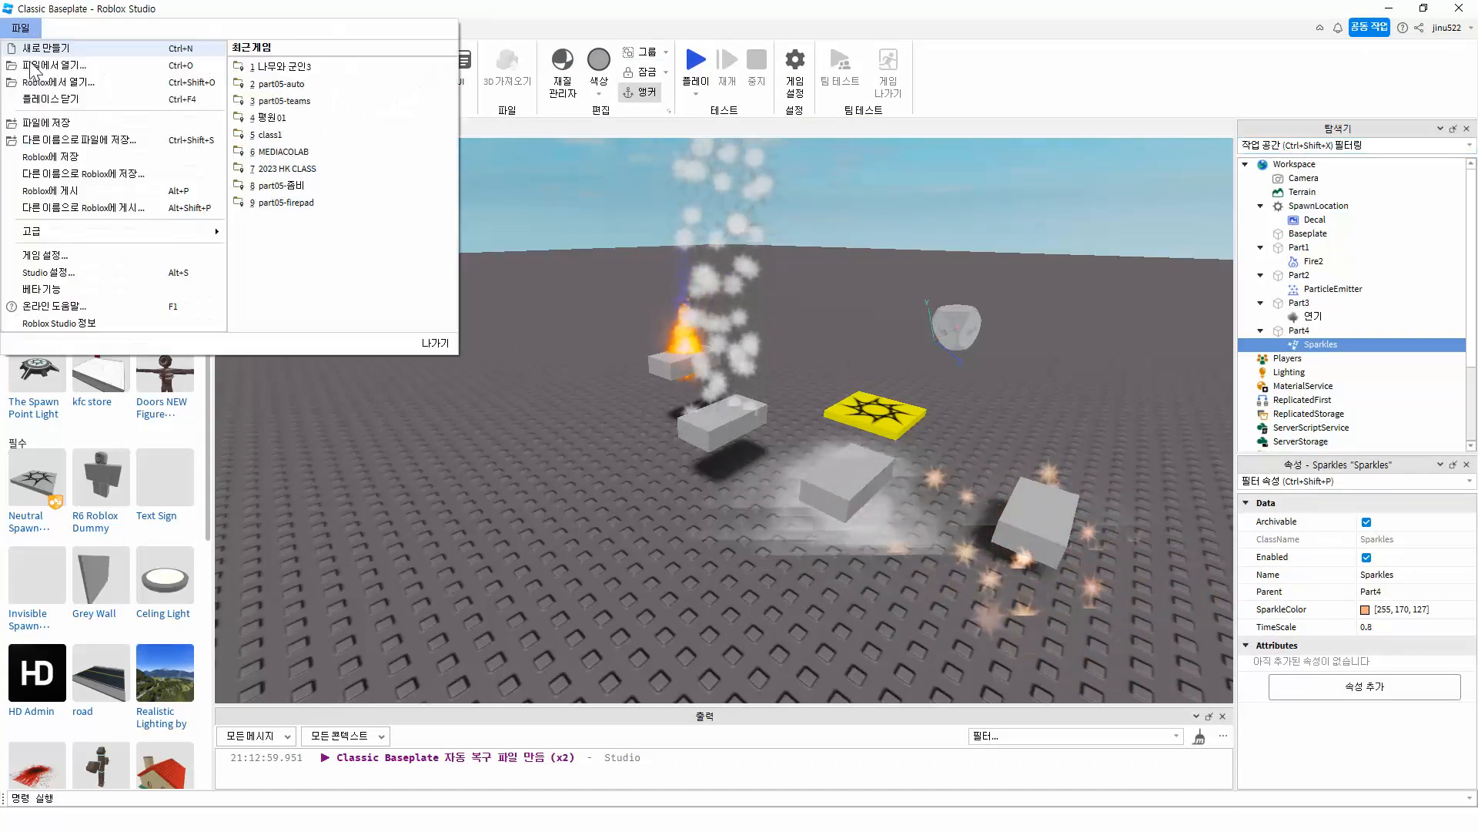
pyautogui.click(52, 140)
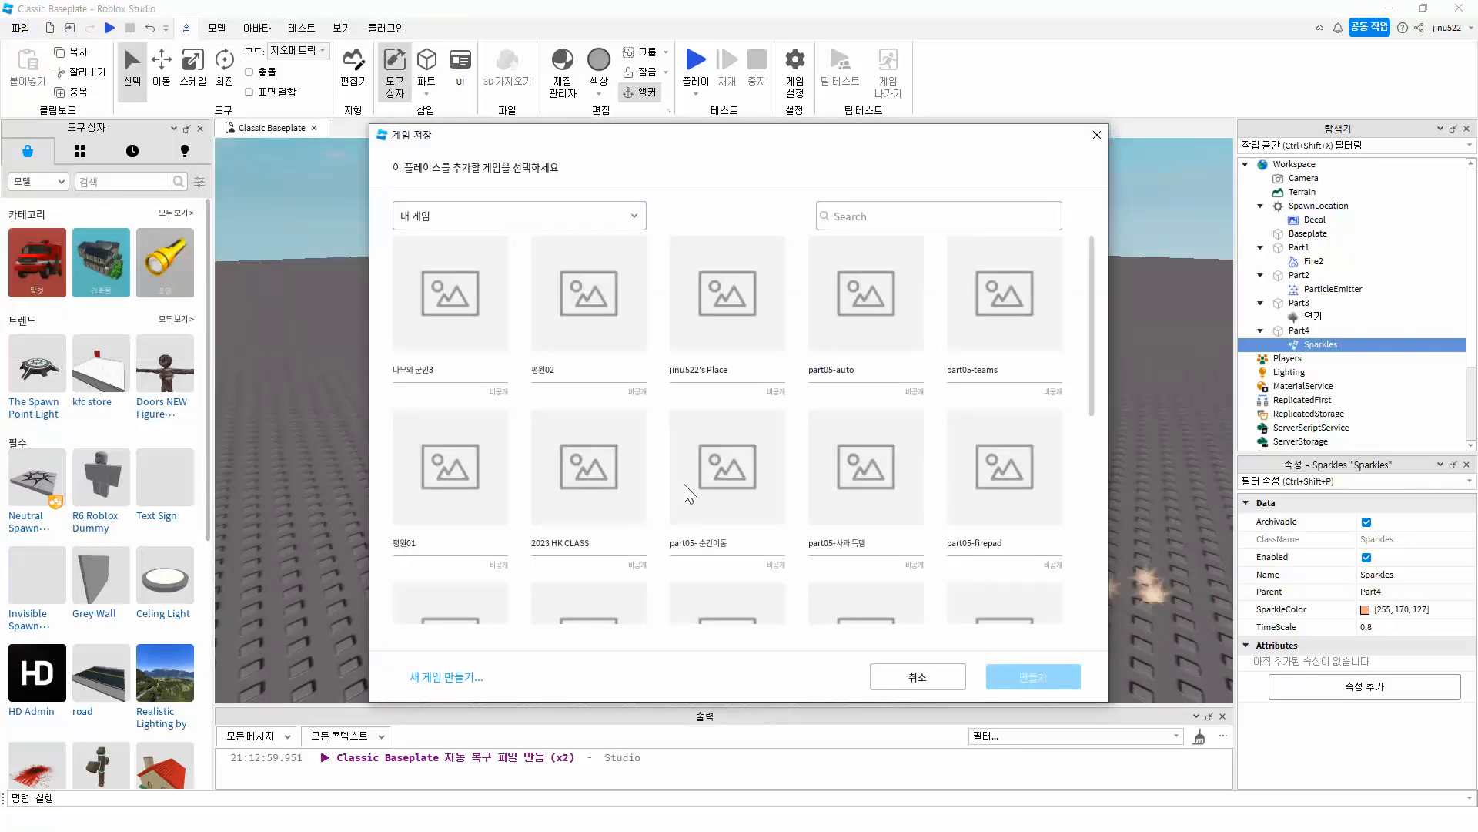
pyautogui.click(448, 678)
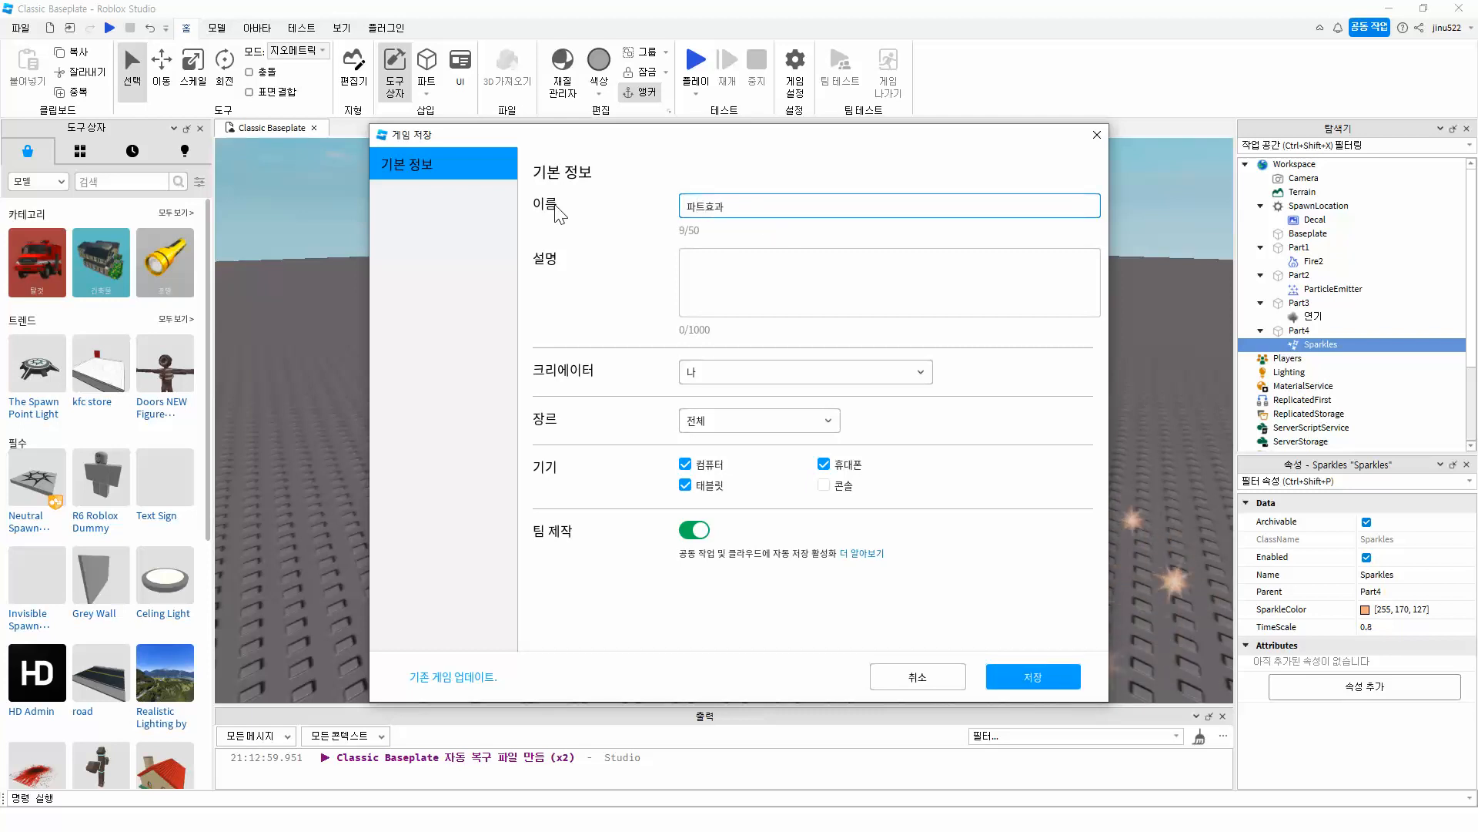
pyautogui.click(1043, 672)
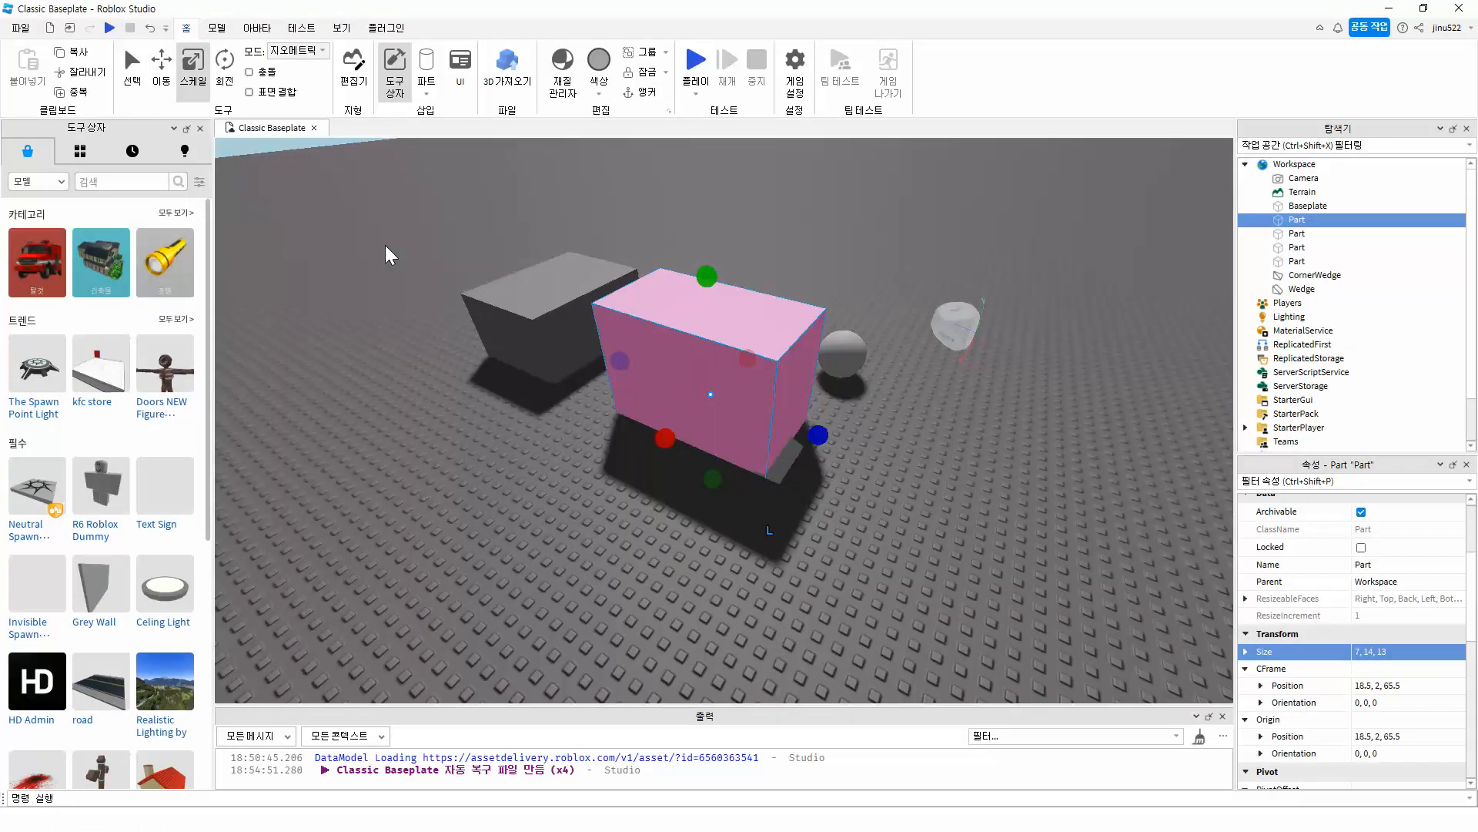
# Step: Close the other Classic Baseplate place containing the pink block and minimize the Studio start page
pyautogui.moveTo(744, 429); pyautogui.dragTo(782, 451, button='right')
pyautogui.click(1459, 9)
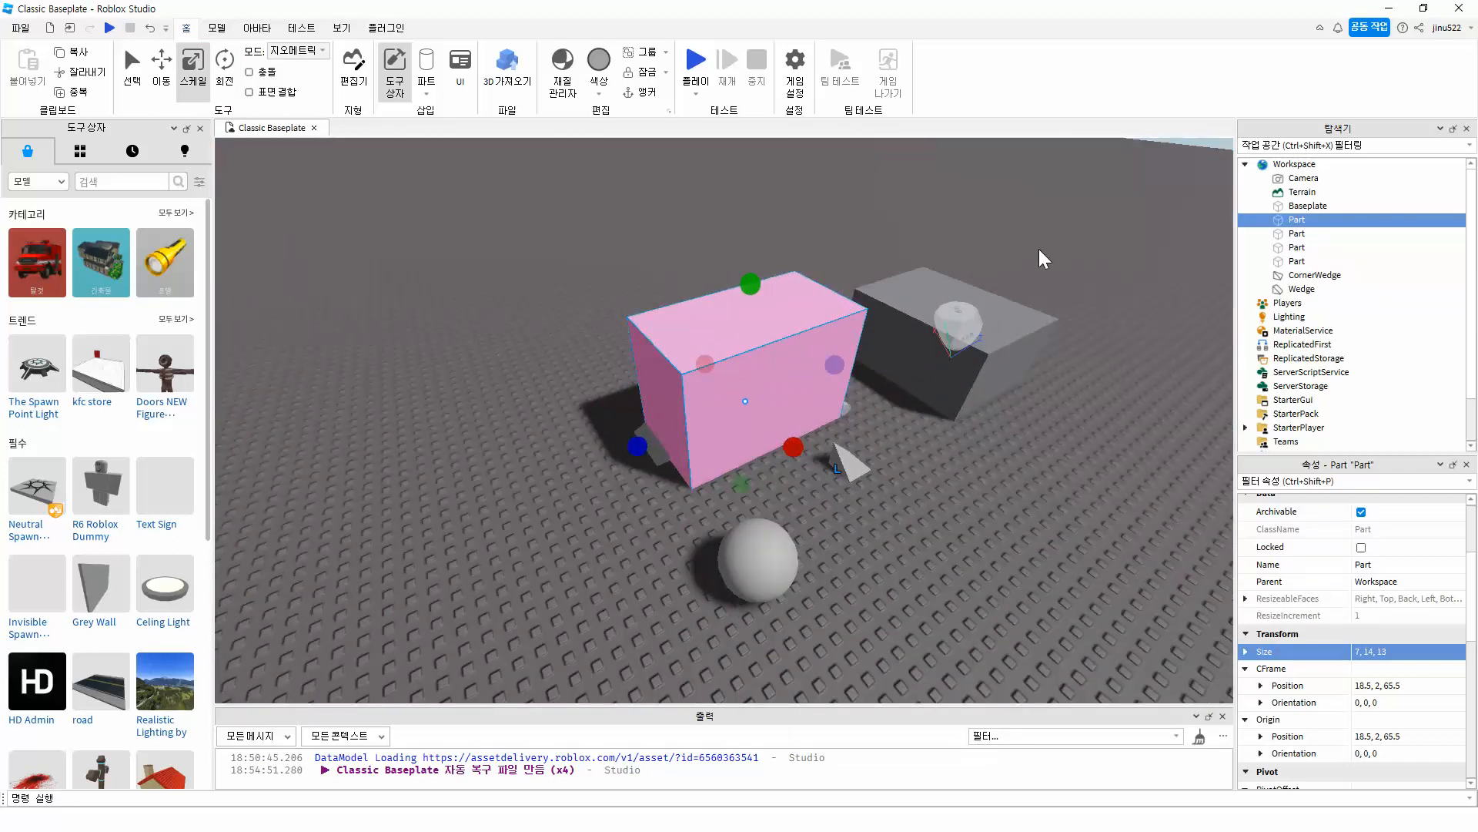
pyautogui.click(738, 454)
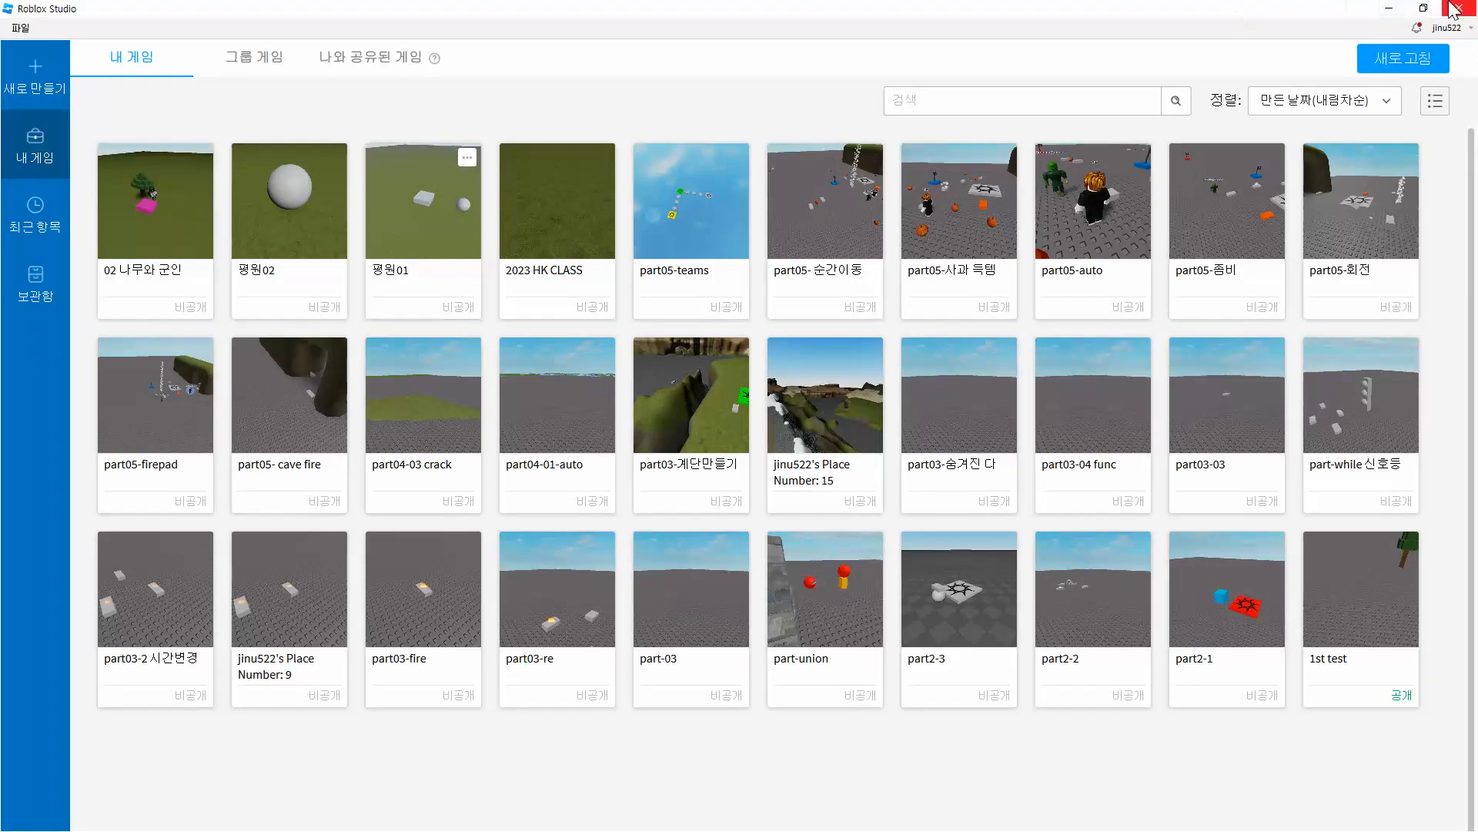
pyautogui.click(1395, 9)
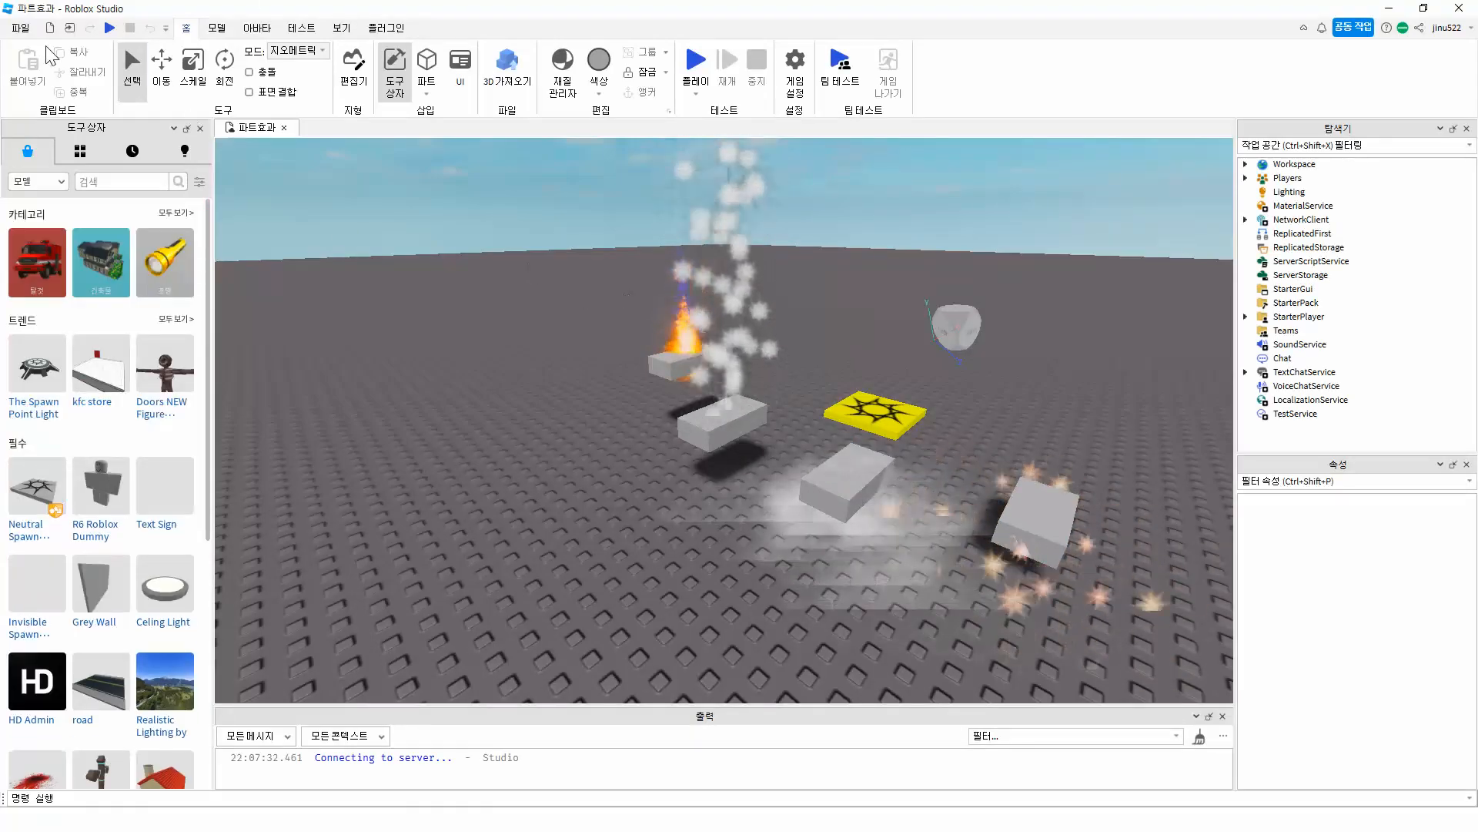
# Step: Check the game's name in the basic information of the game settings and leave the settings
pyautogui.click(28, 29)
pyautogui.click(46, 239)
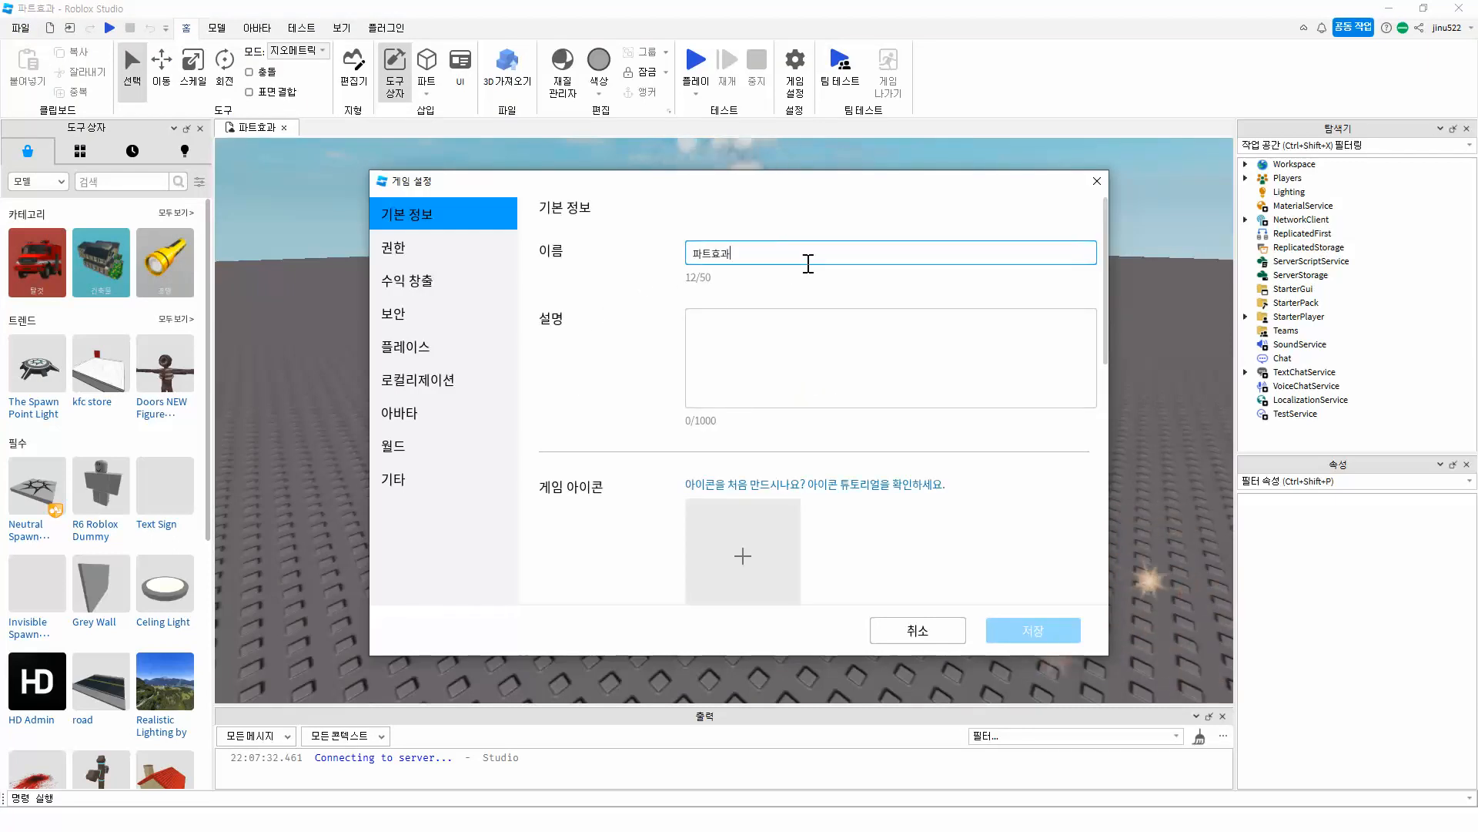
pyautogui.click(1033, 630)
# Step: Examine the sparkles, smoke, particle and fire effect parts from different angles
pyautogui.moveTo(597, 478); pyautogui.dragTo(599, 475, button='right')
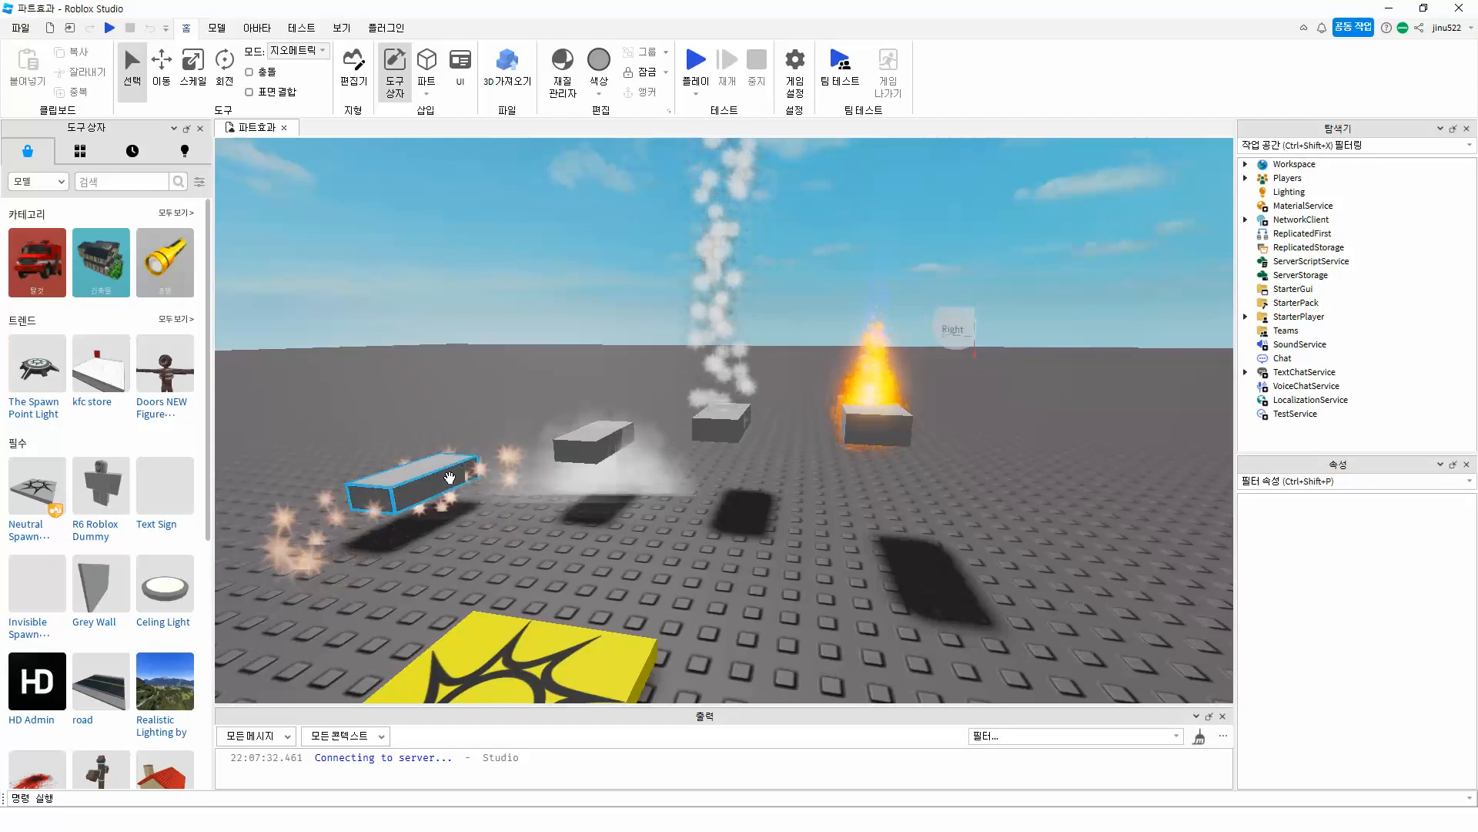
pyautogui.click(561, 445)
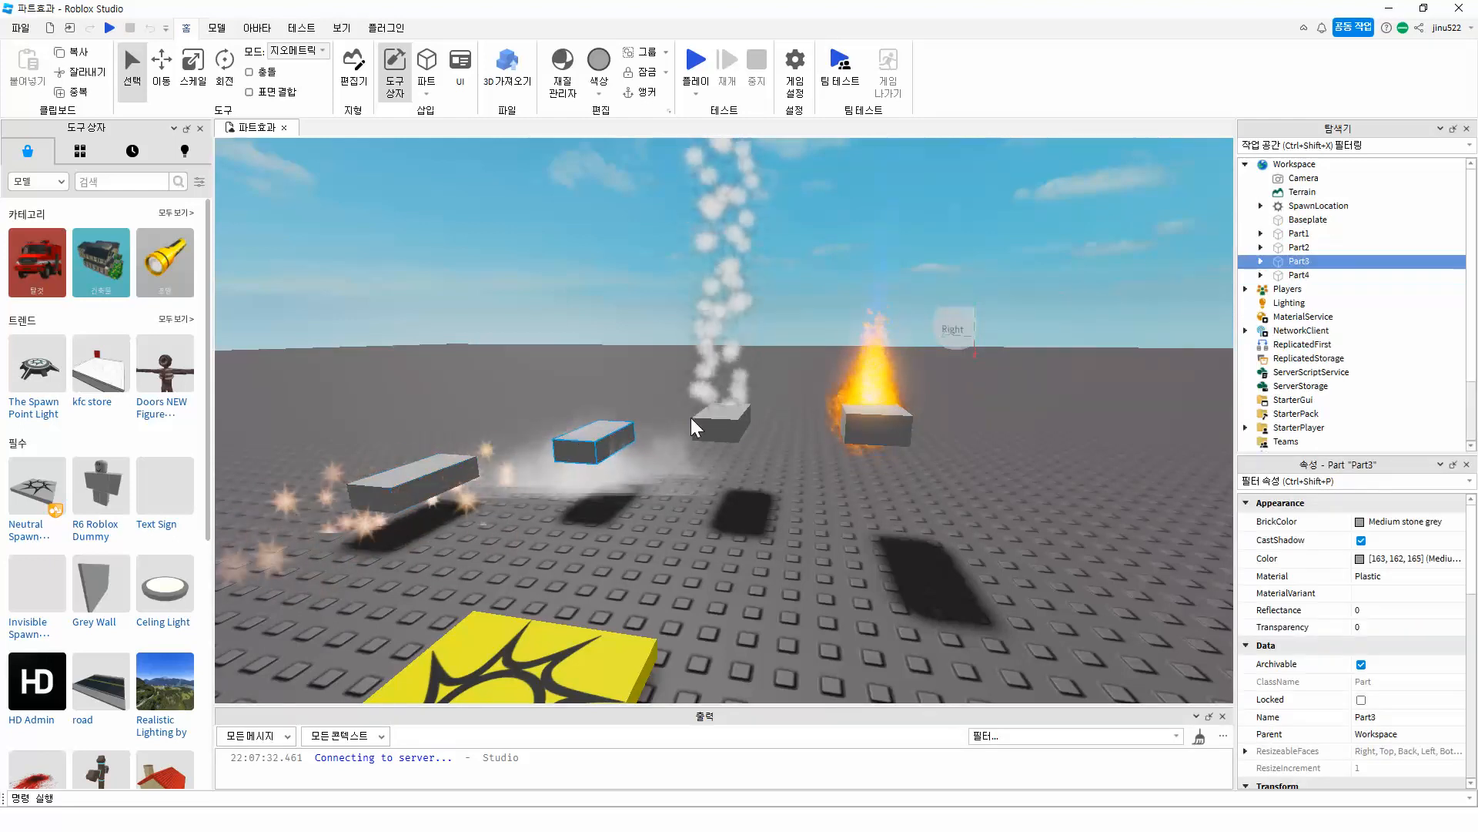
pyautogui.click(717, 426)
pyautogui.click(833, 419)
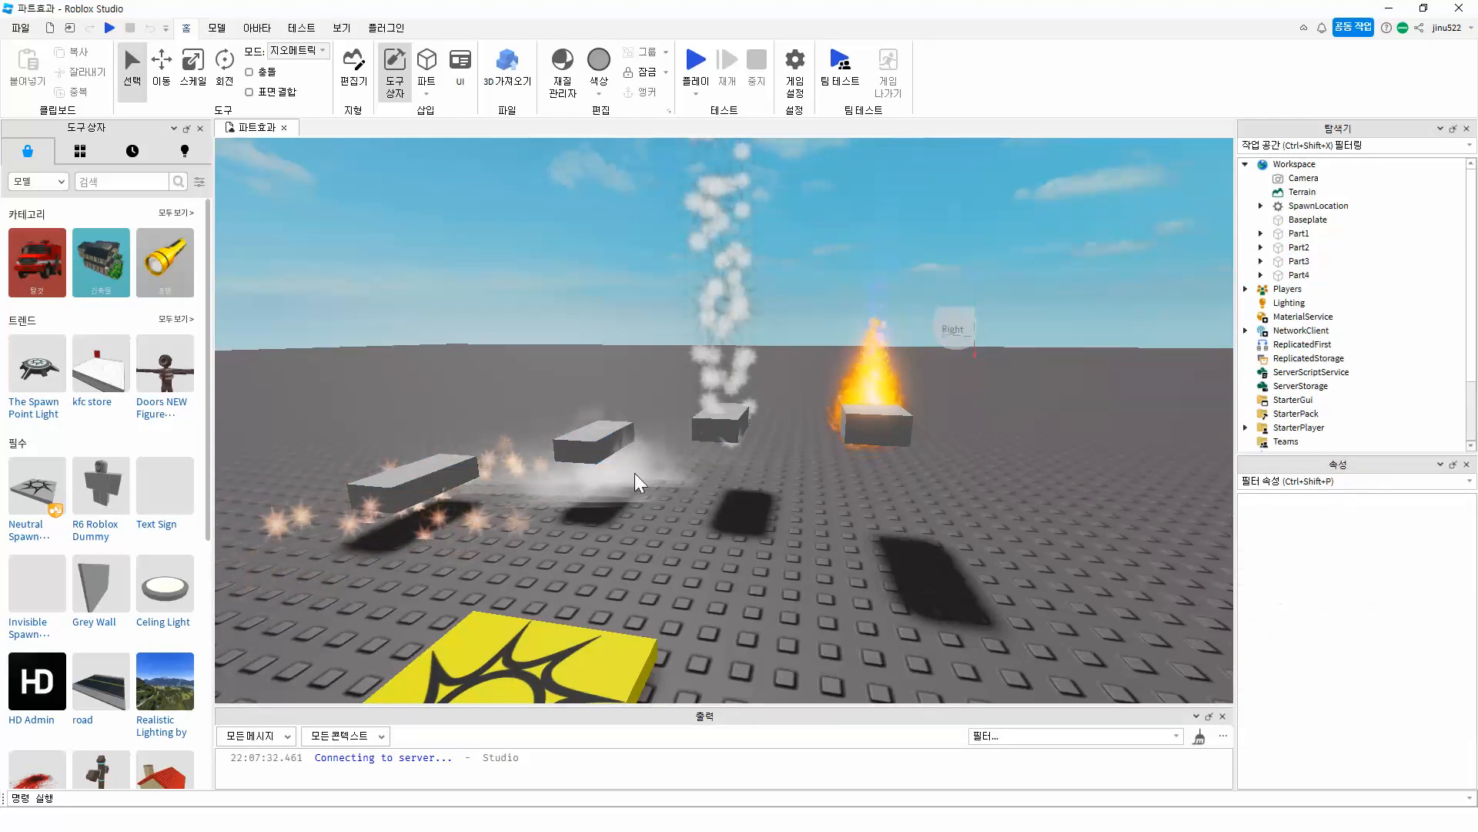
pyautogui.moveTo(593, 552); pyautogui.dragTo(593, 551, button='right')
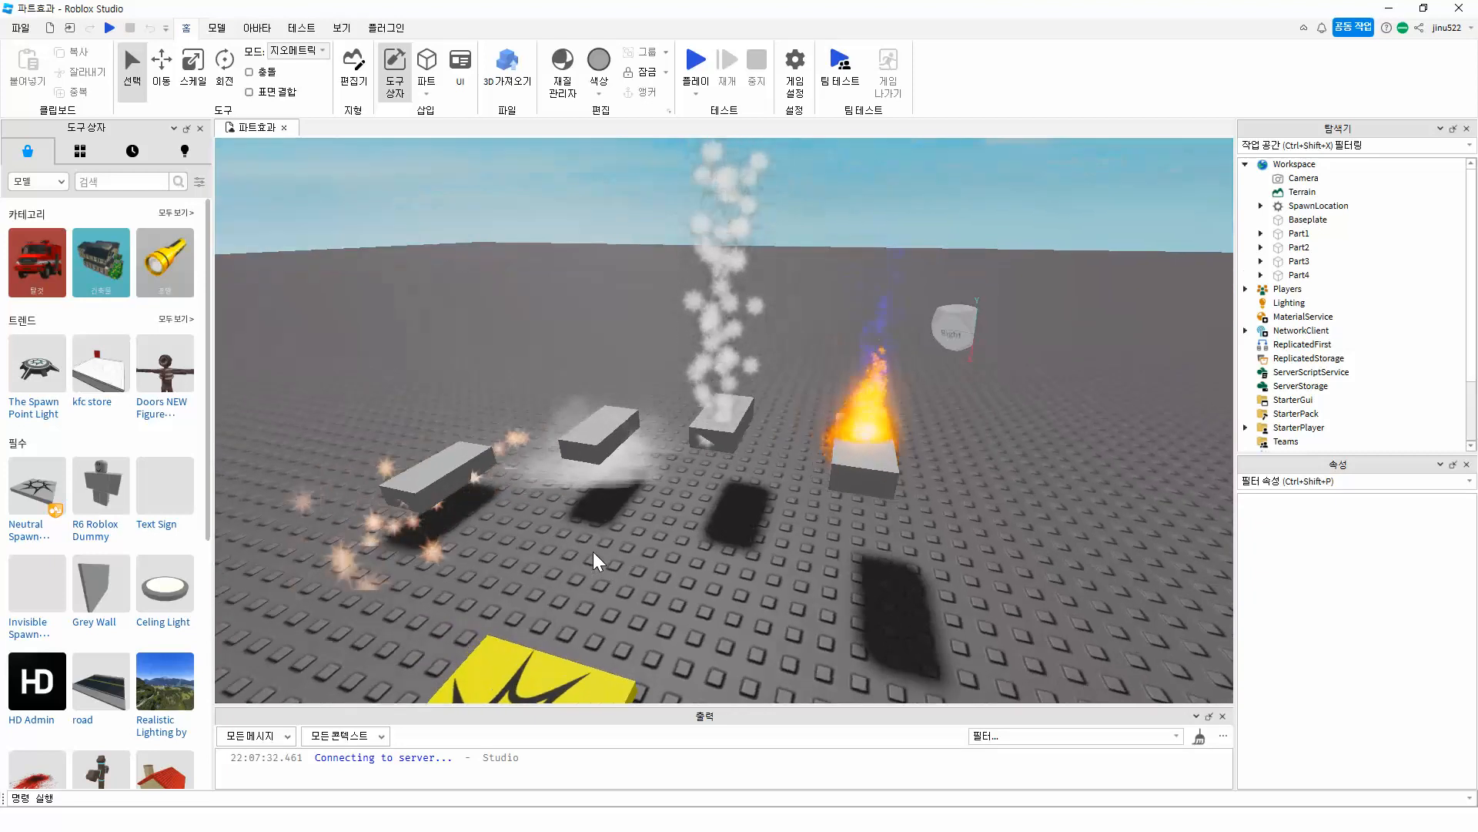
pyautogui.moveTo(824, 502); pyautogui.dragTo(834, 516, button='right')
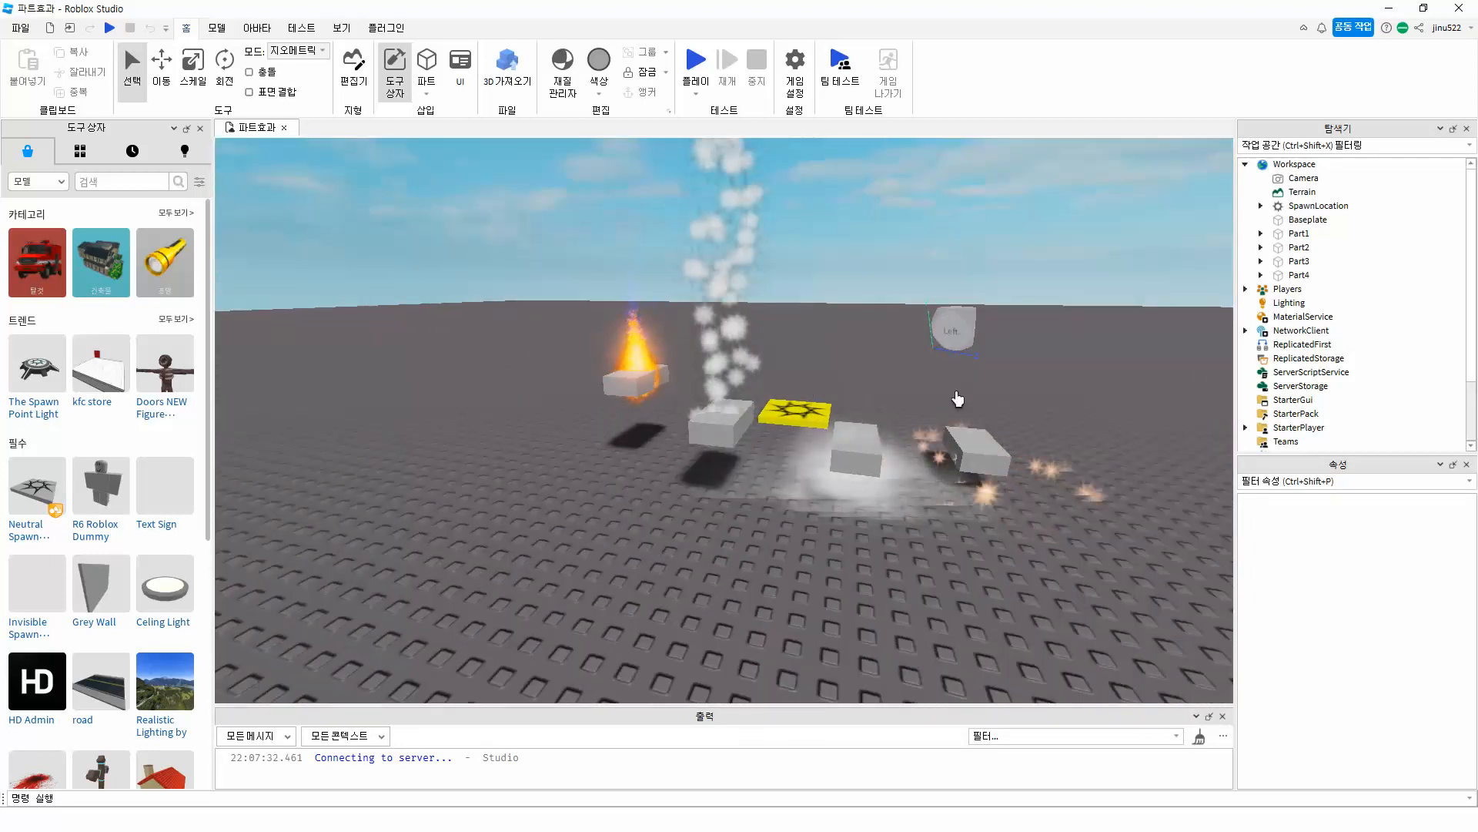
# Step: Expand Part2 in the workspace and show the properties of its ParticleEmitter
pyautogui.click(856, 455)
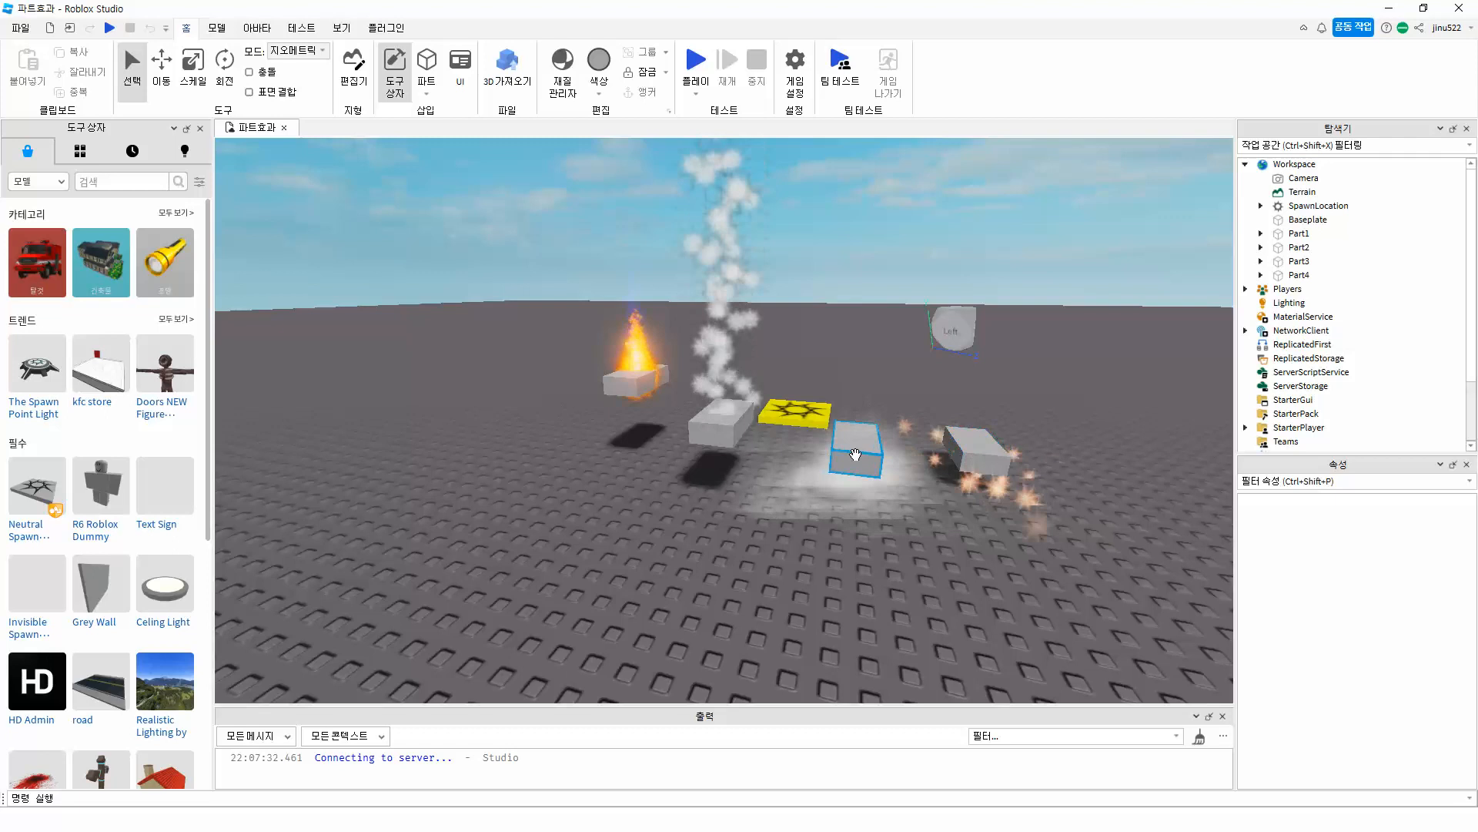
pyautogui.click(856, 455)
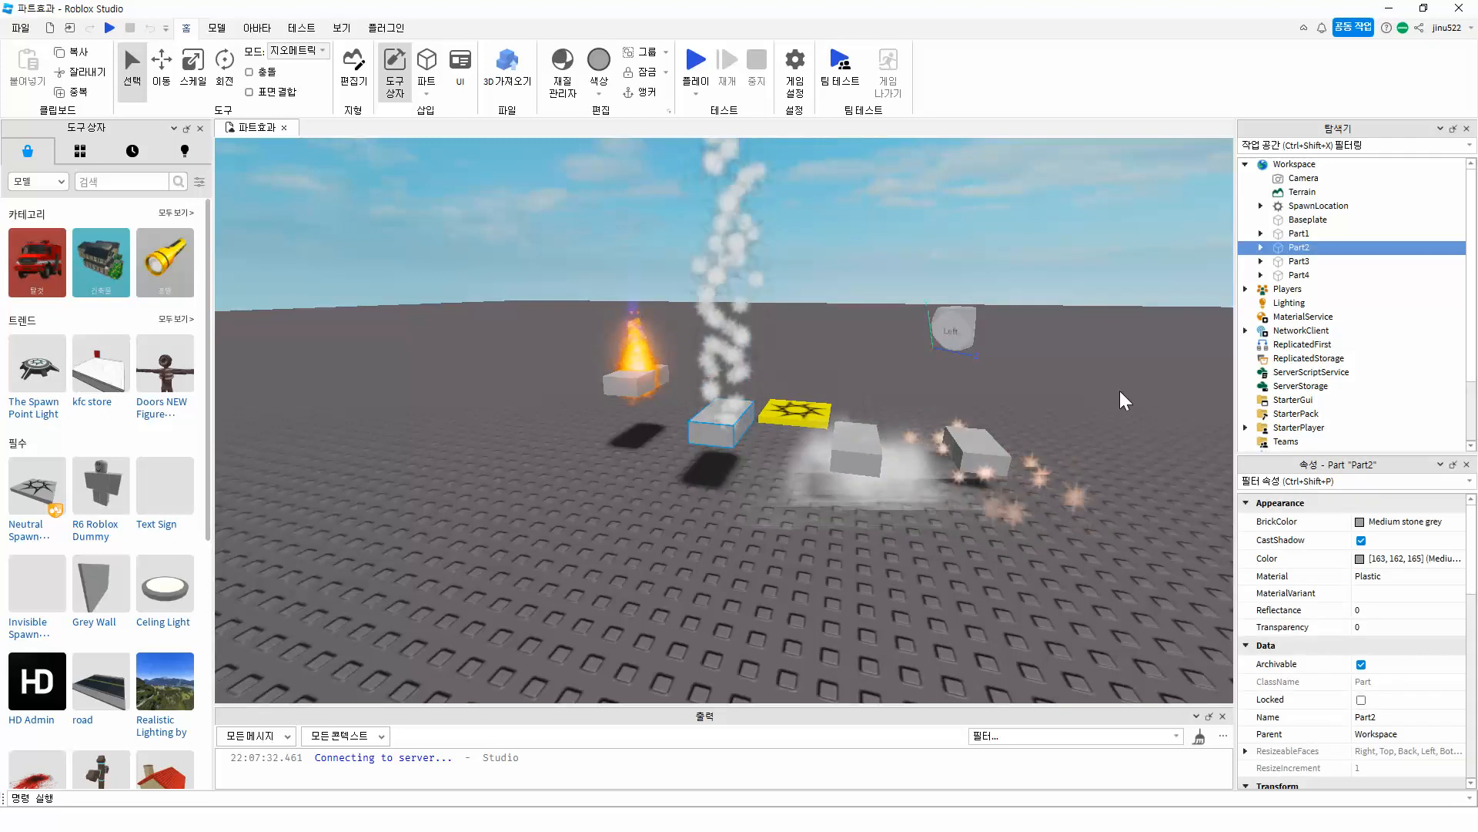
pyautogui.moveTo(1309, 247)
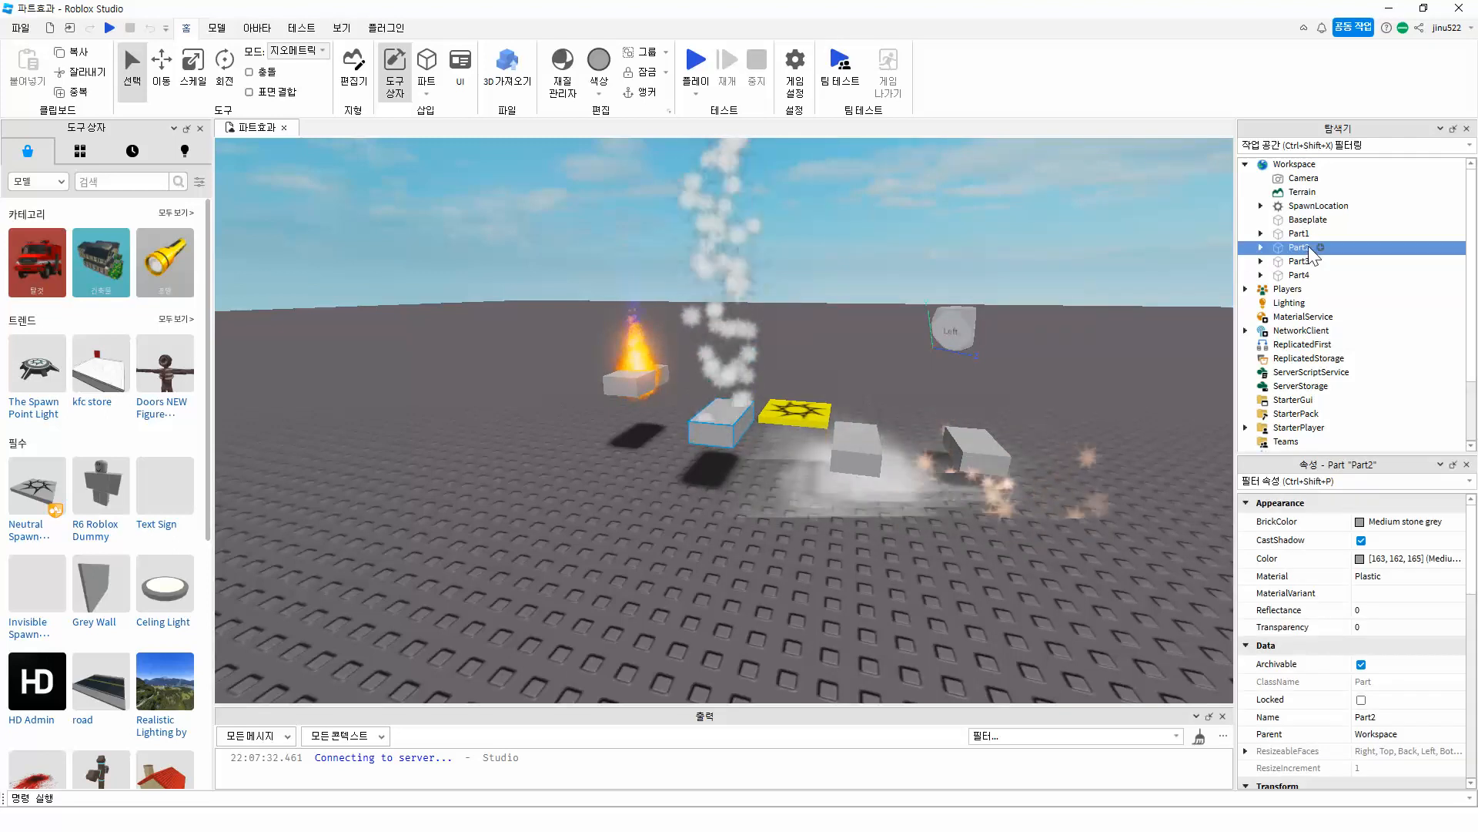
pyautogui.click(1261, 248)
pyautogui.click(1310, 263)
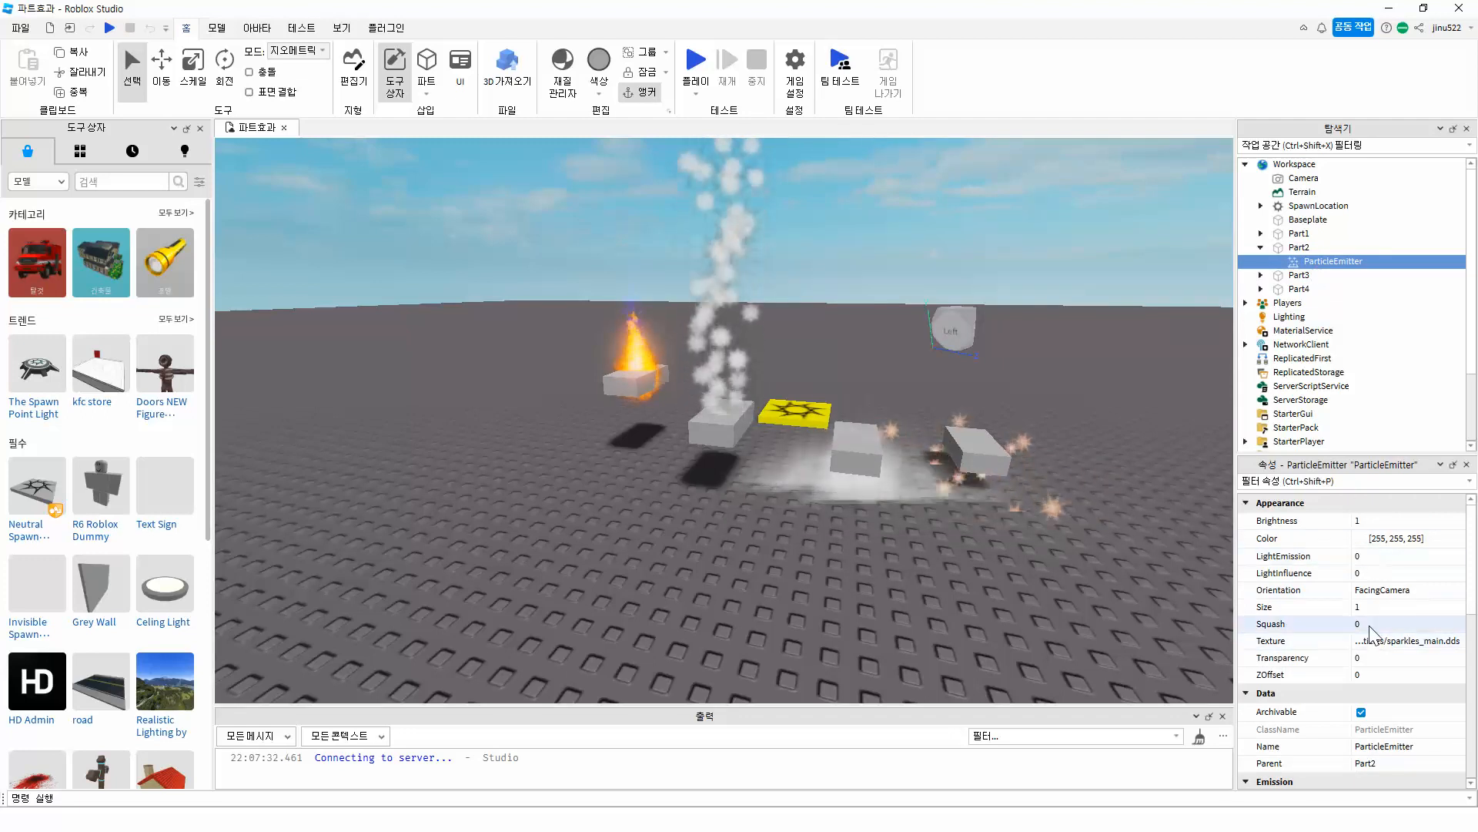
# Step: Focus the view on Part2 and examine its full particle column from farther away
pyautogui.scroll(3, 1217, 208)
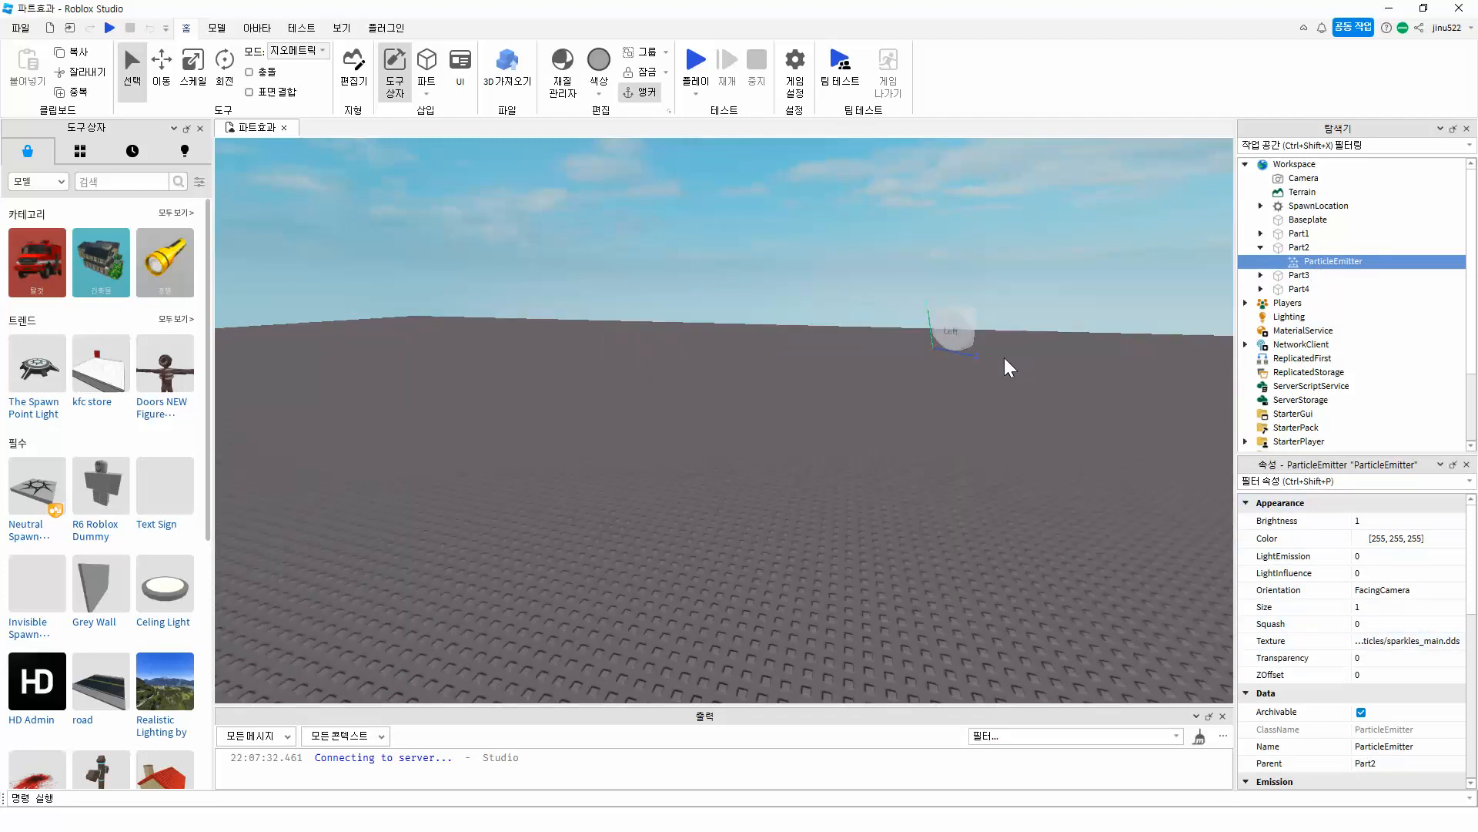
pyautogui.scroll(-5, 732, 535)
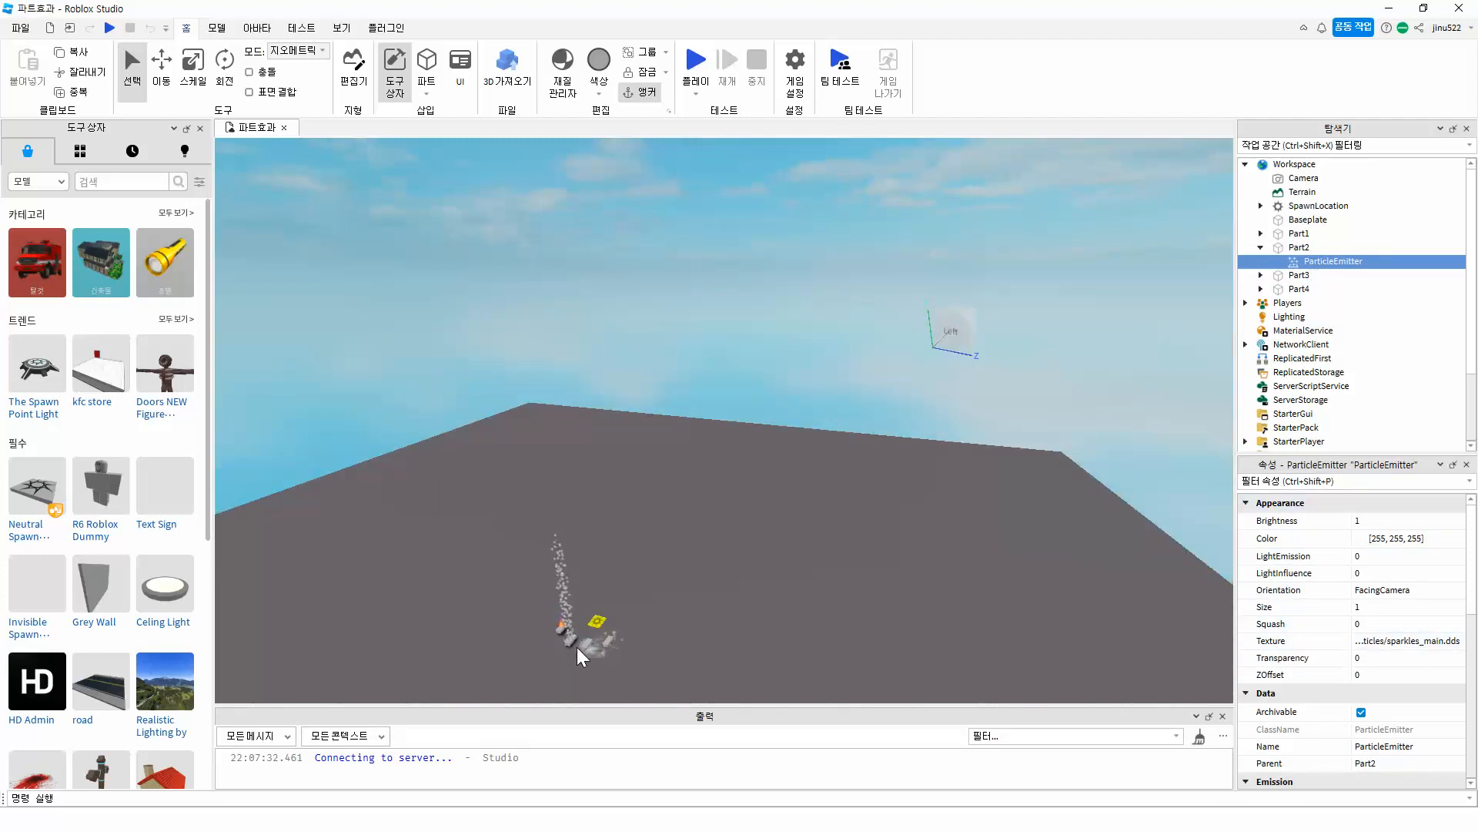
pyautogui.click(571, 640)
pyautogui.press('f')
pyautogui.rightClick(866, 449)
pyautogui.click(835, 465)
pyautogui.scroll(-10, 924, 401)
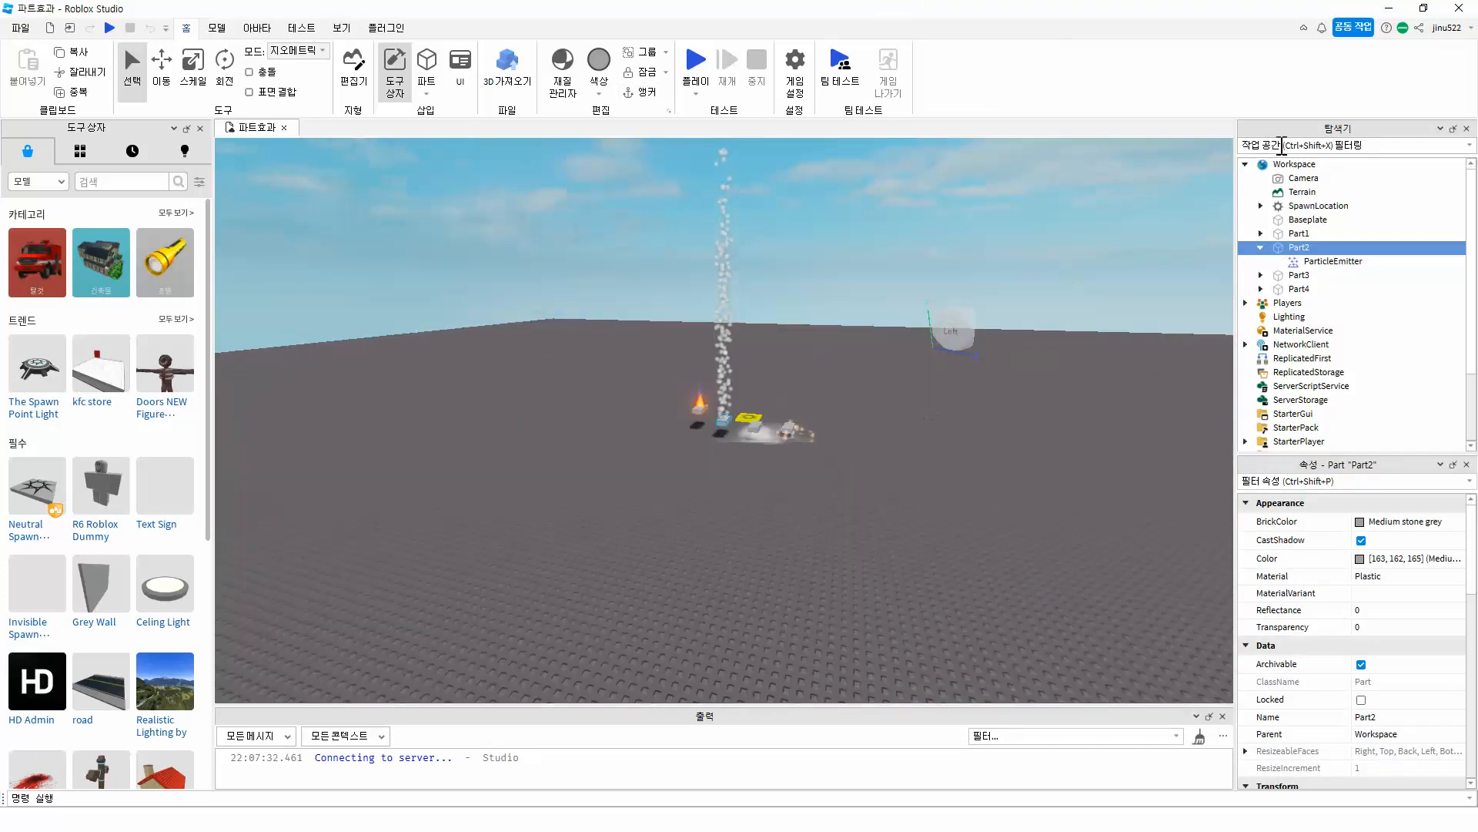
# Step: Set the ClockTime of Lighting to 21 to turn the scene to night
pyautogui.click(1294, 164)
pyautogui.click(1291, 316)
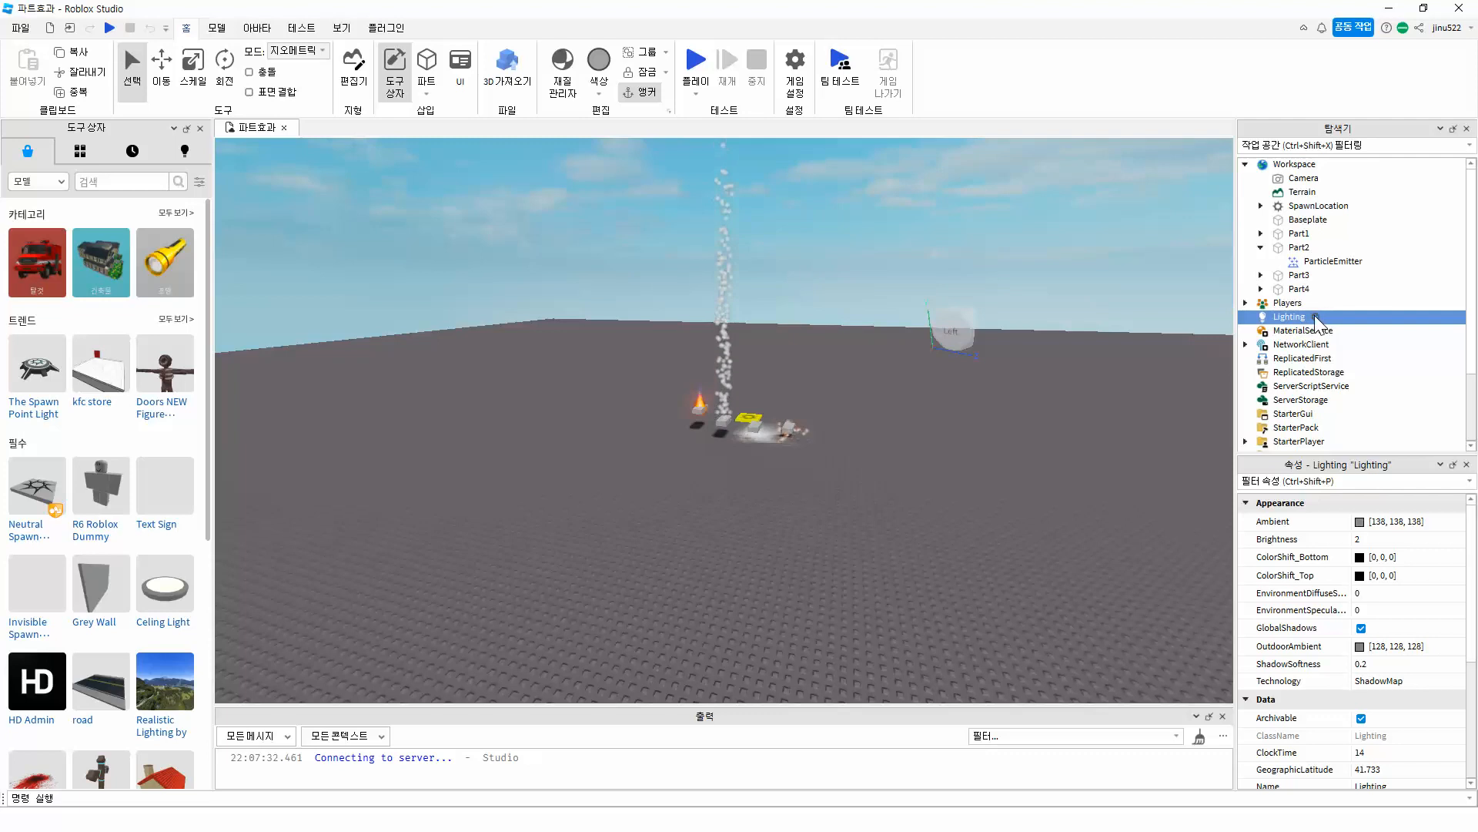
pyautogui.click(1317, 316)
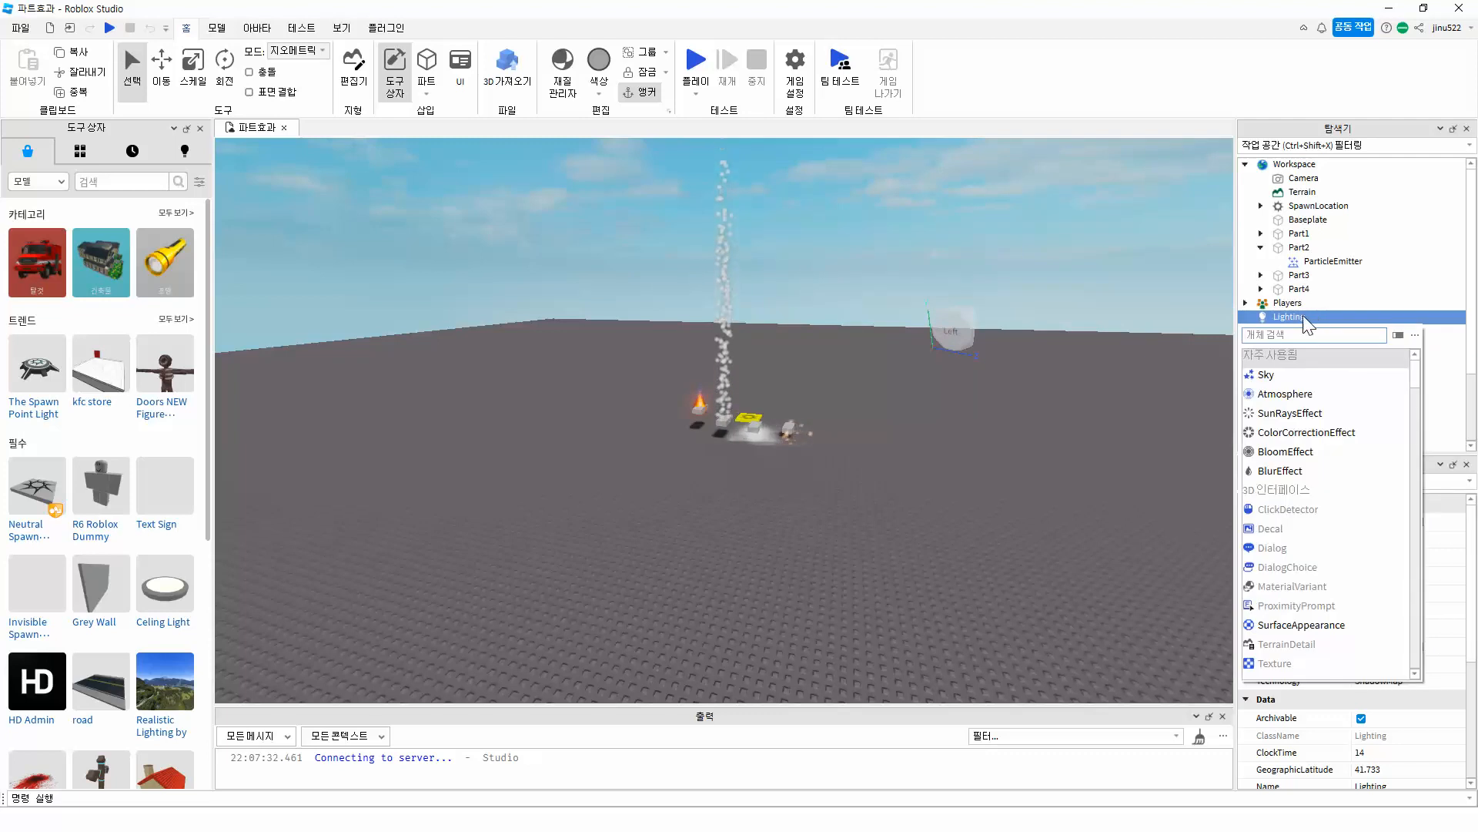
pyautogui.click(1316, 316)
pyautogui.scroll(-2, 1365, 681)
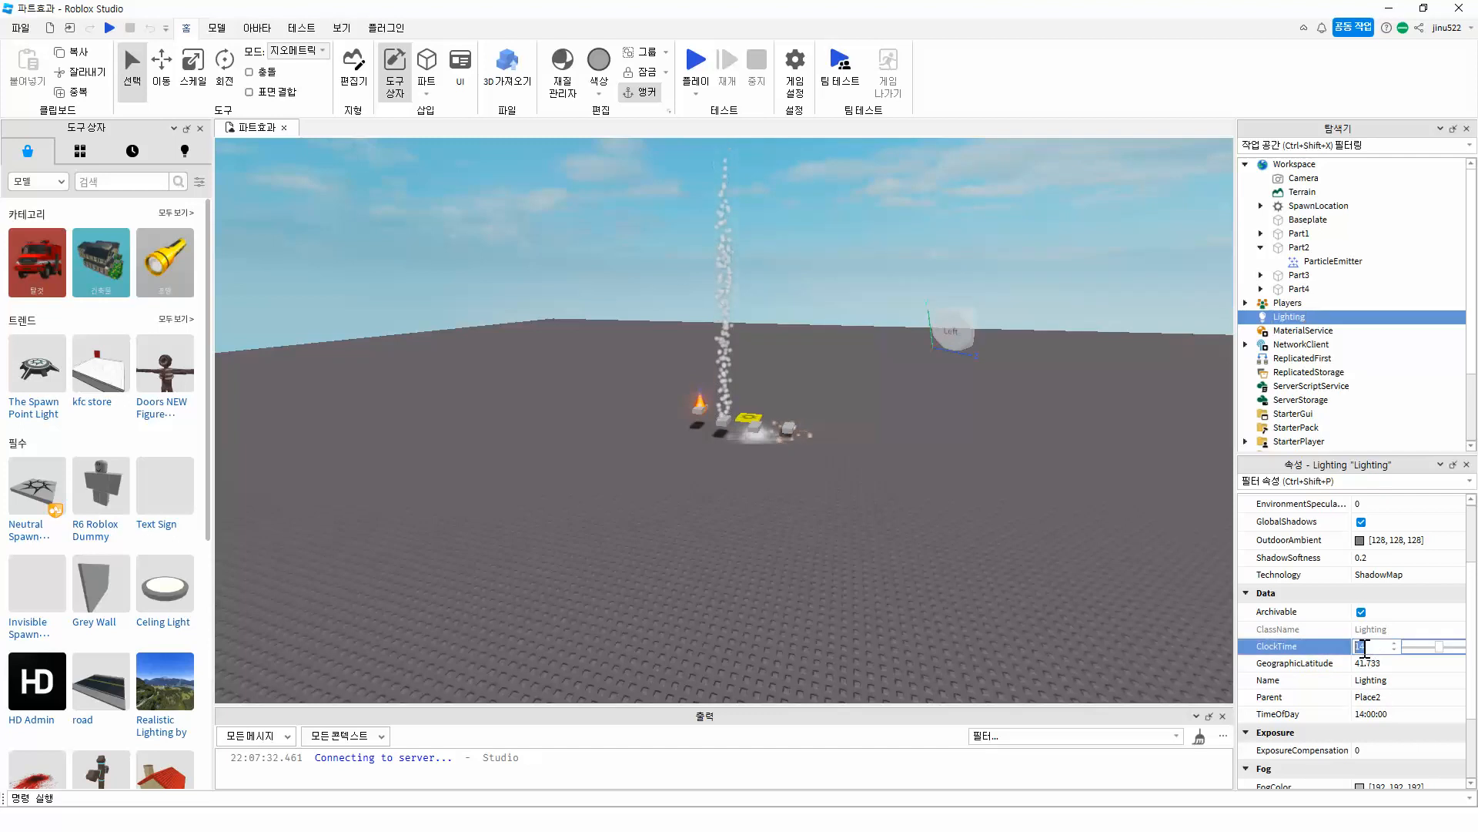
pyautogui.write('21')
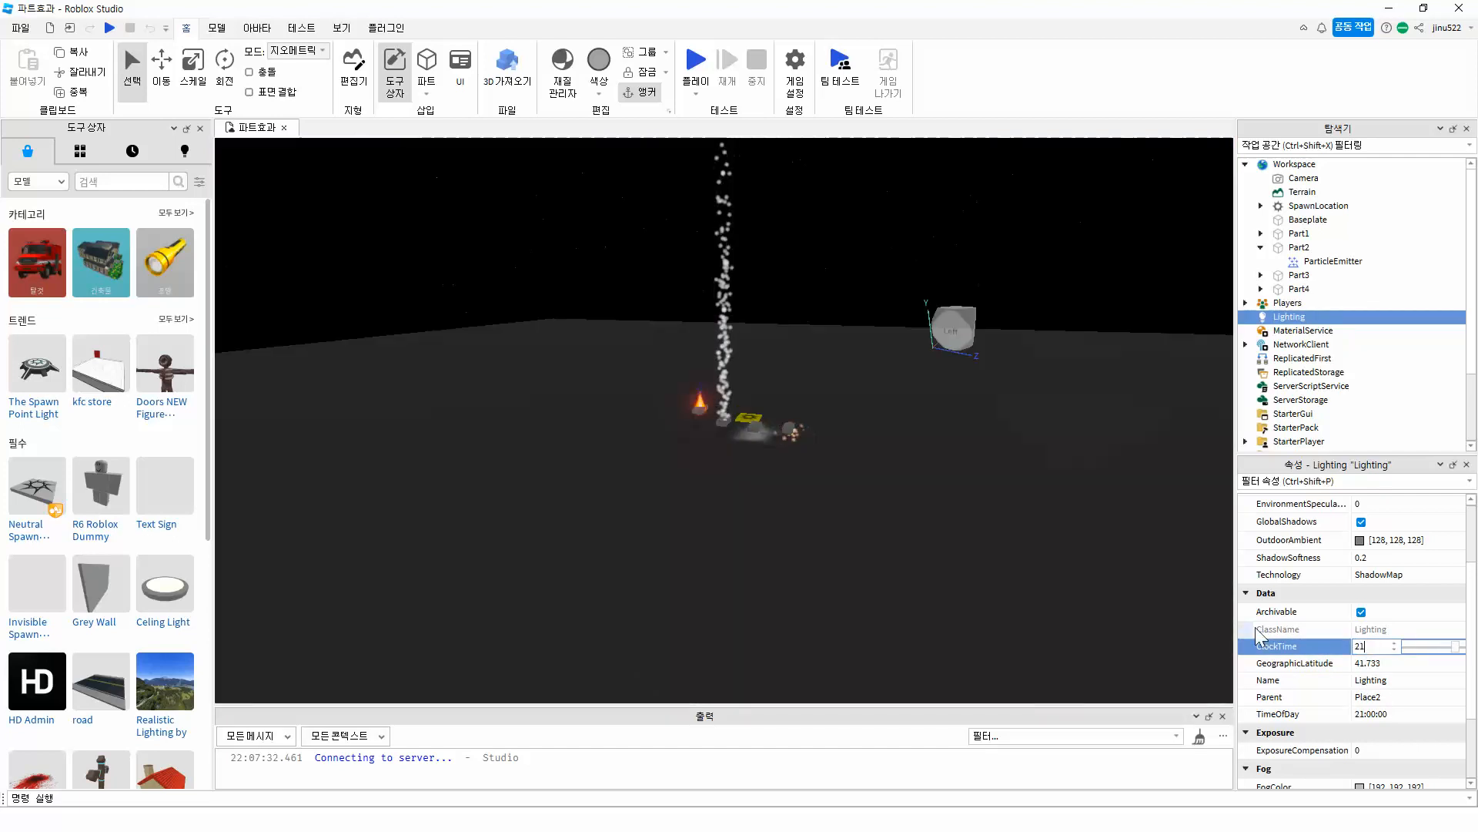
pyautogui.click(963, 525)
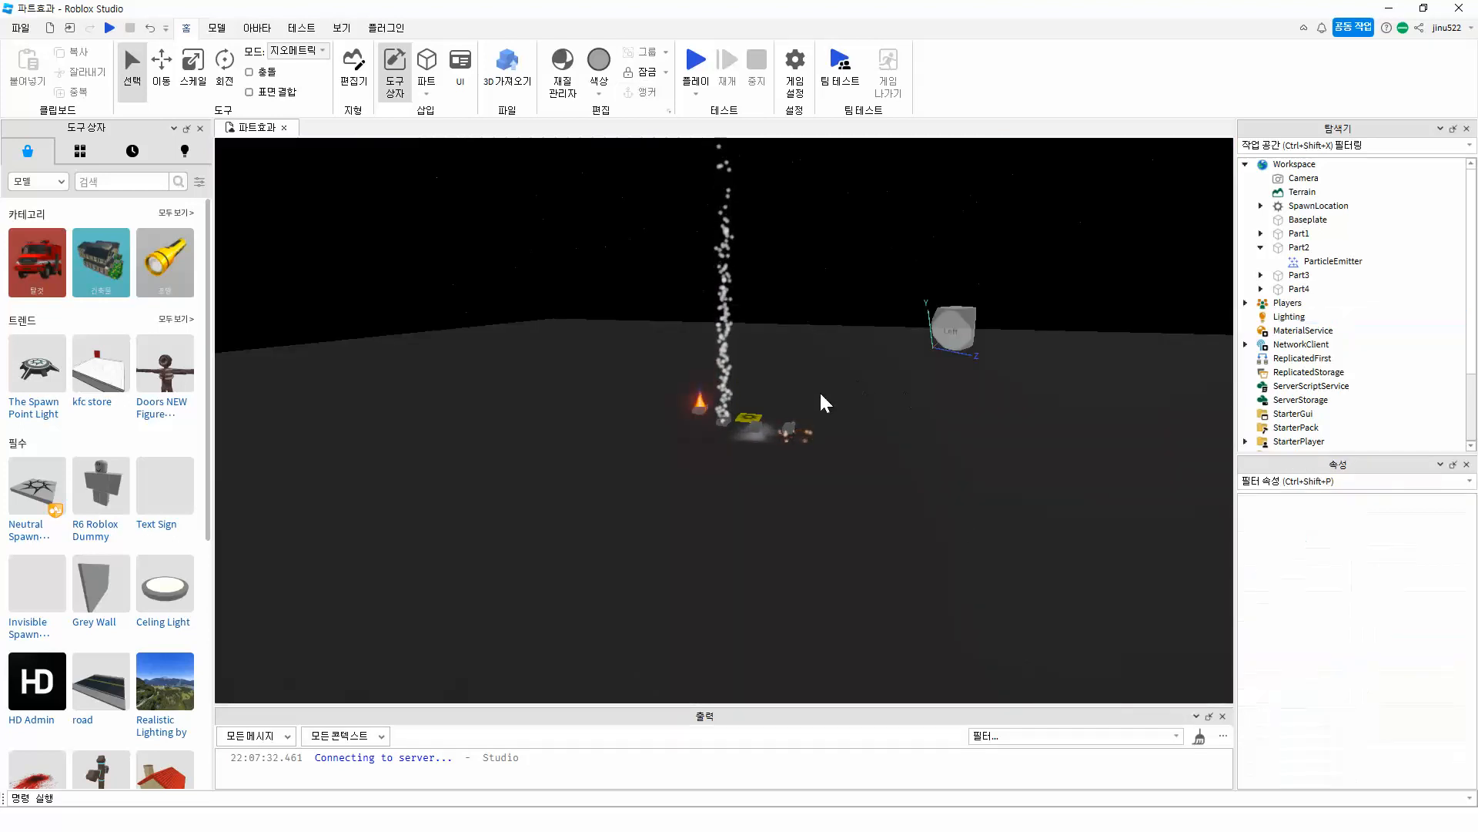
# Step: Bring Part2 into close view and select its ParticleEmitter
pyautogui.click(722, 416)
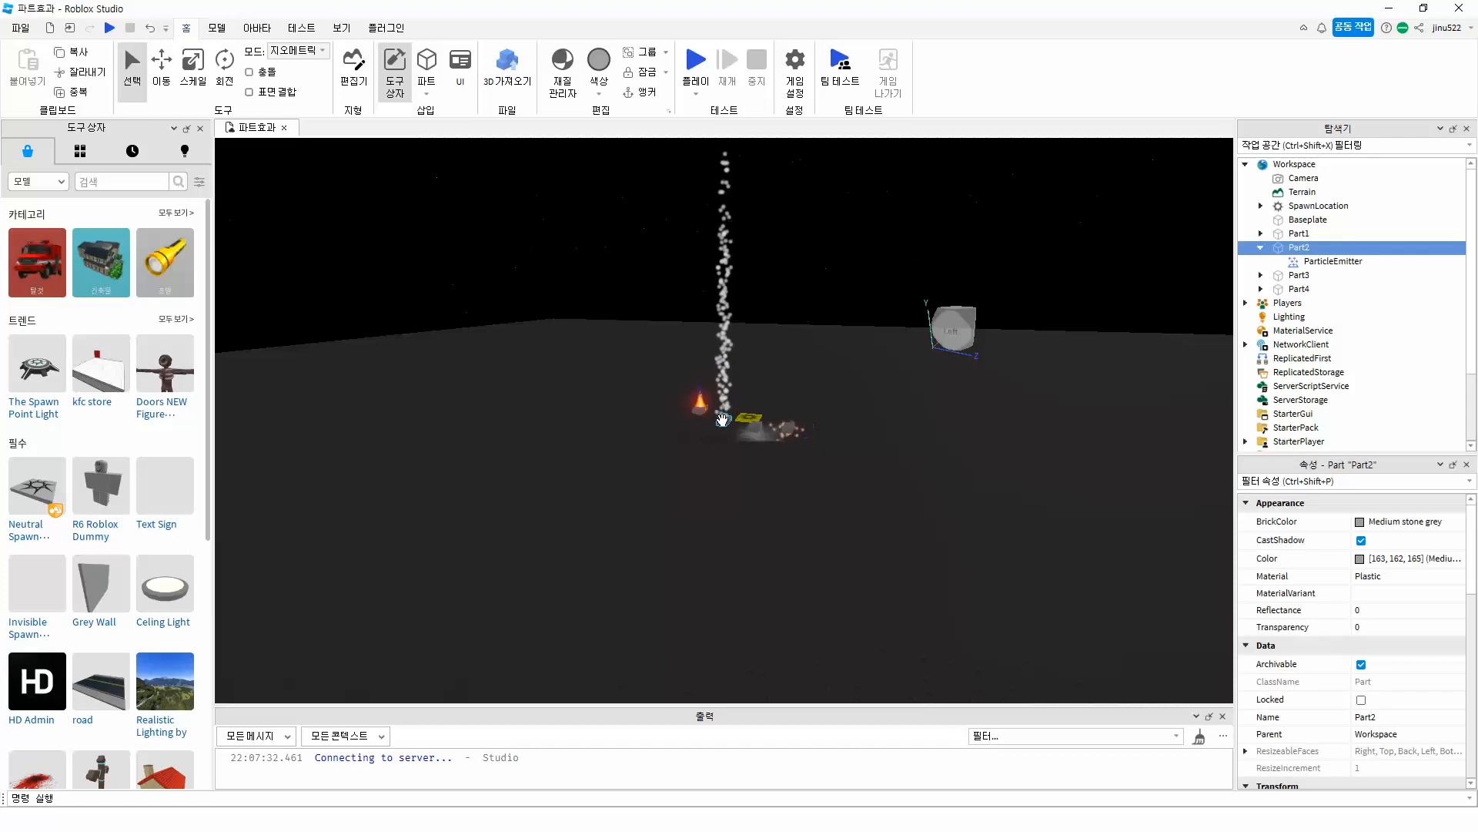
pyautogui.click(1317, 262)
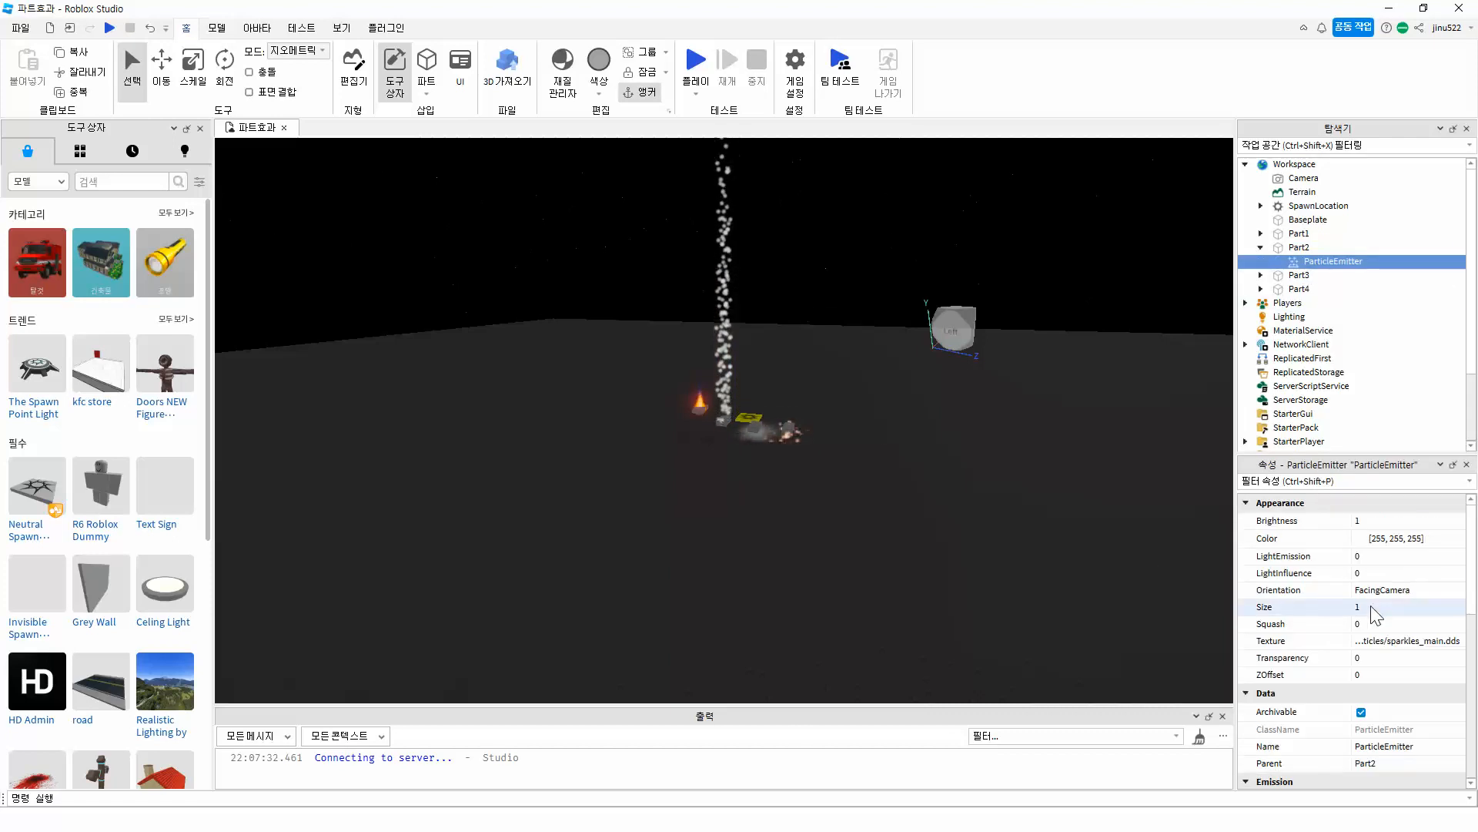
pyautogui.click(724, 418)
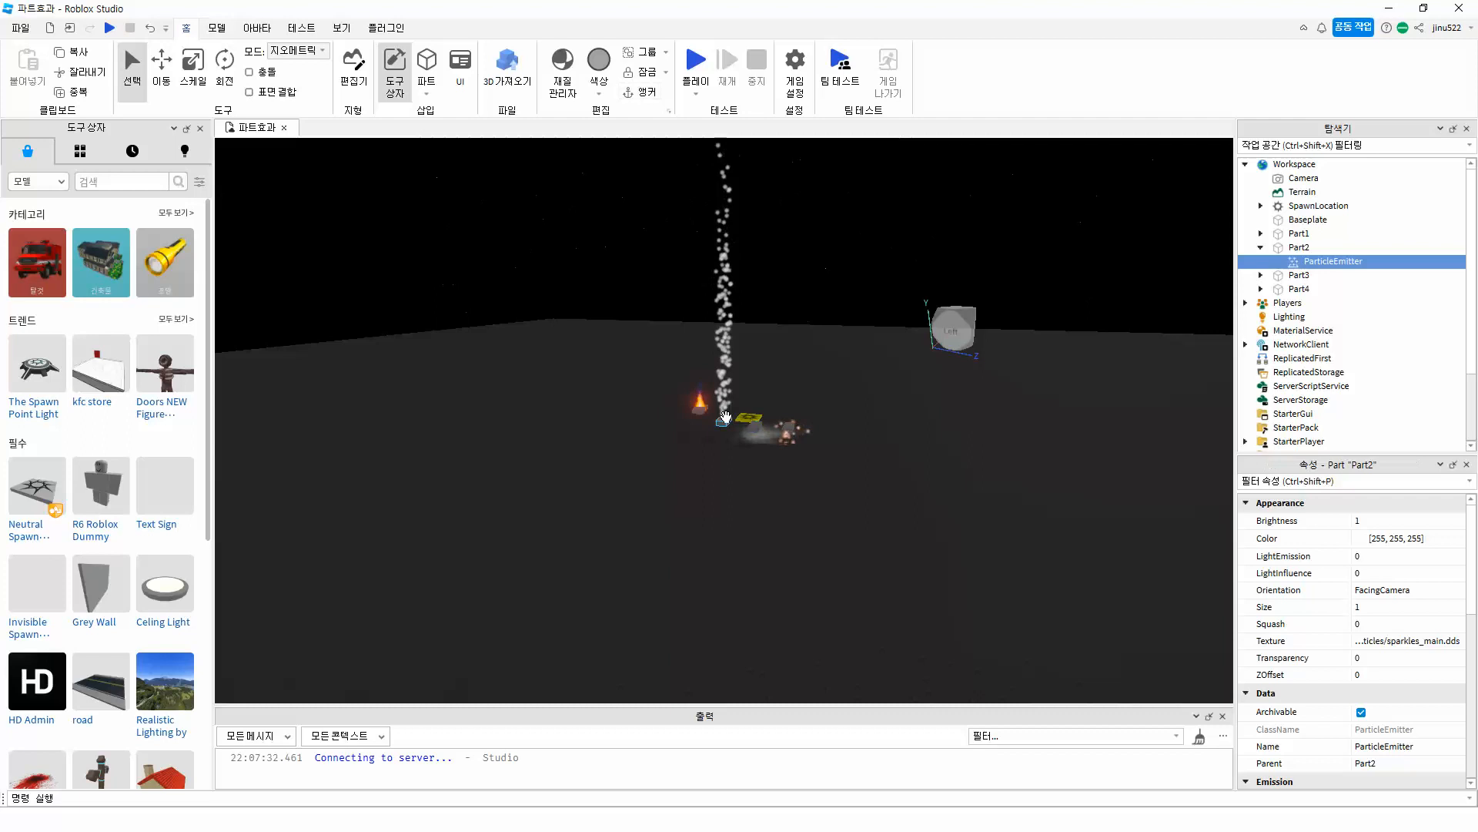
pyautogui.scroll(10, 726, 417)
pyautogui.scroll(-10, 726, 416)
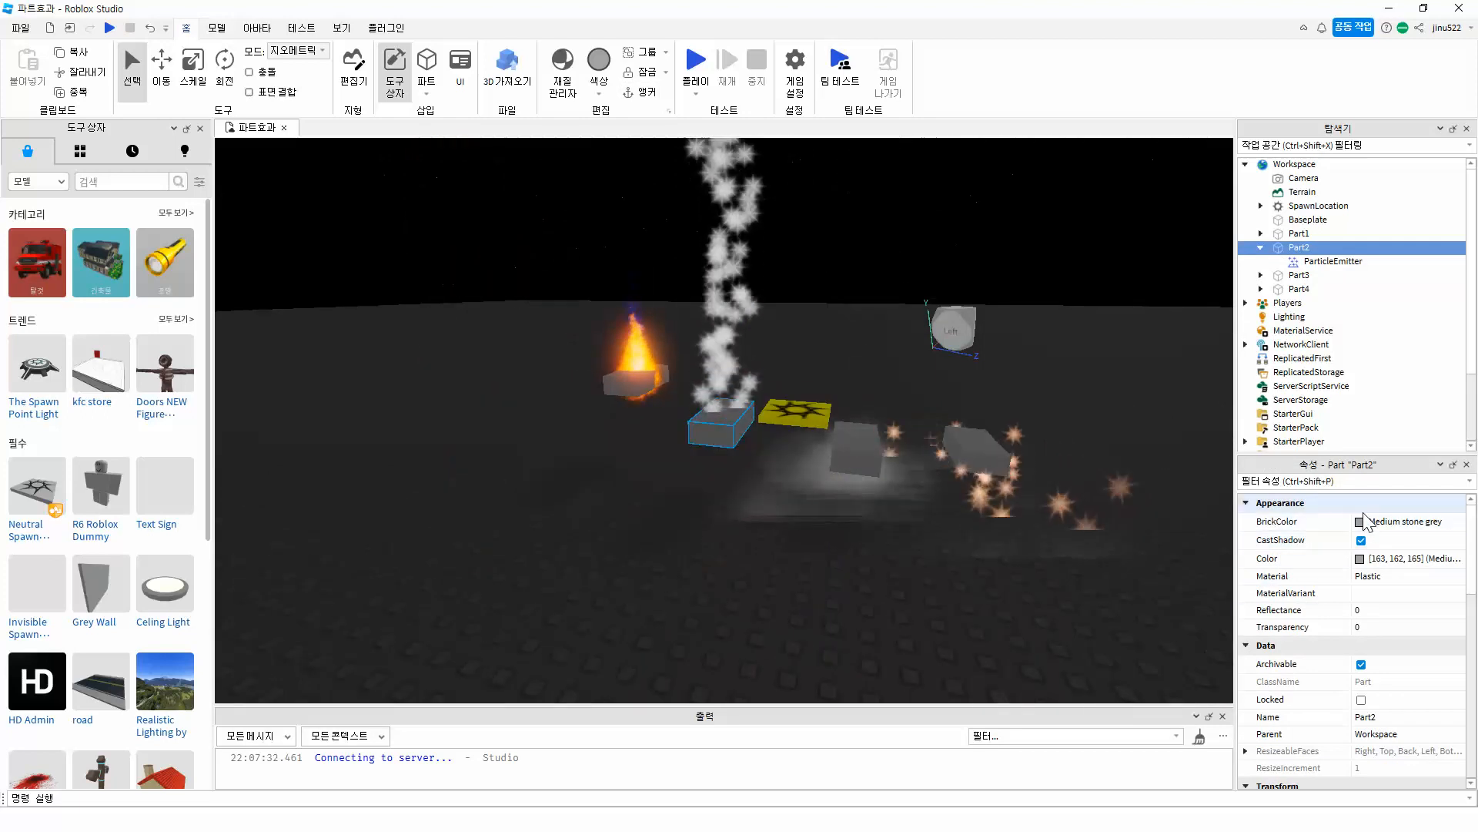
pyautogui.click(1335, 262)
pyautogui.click(1364, 539)
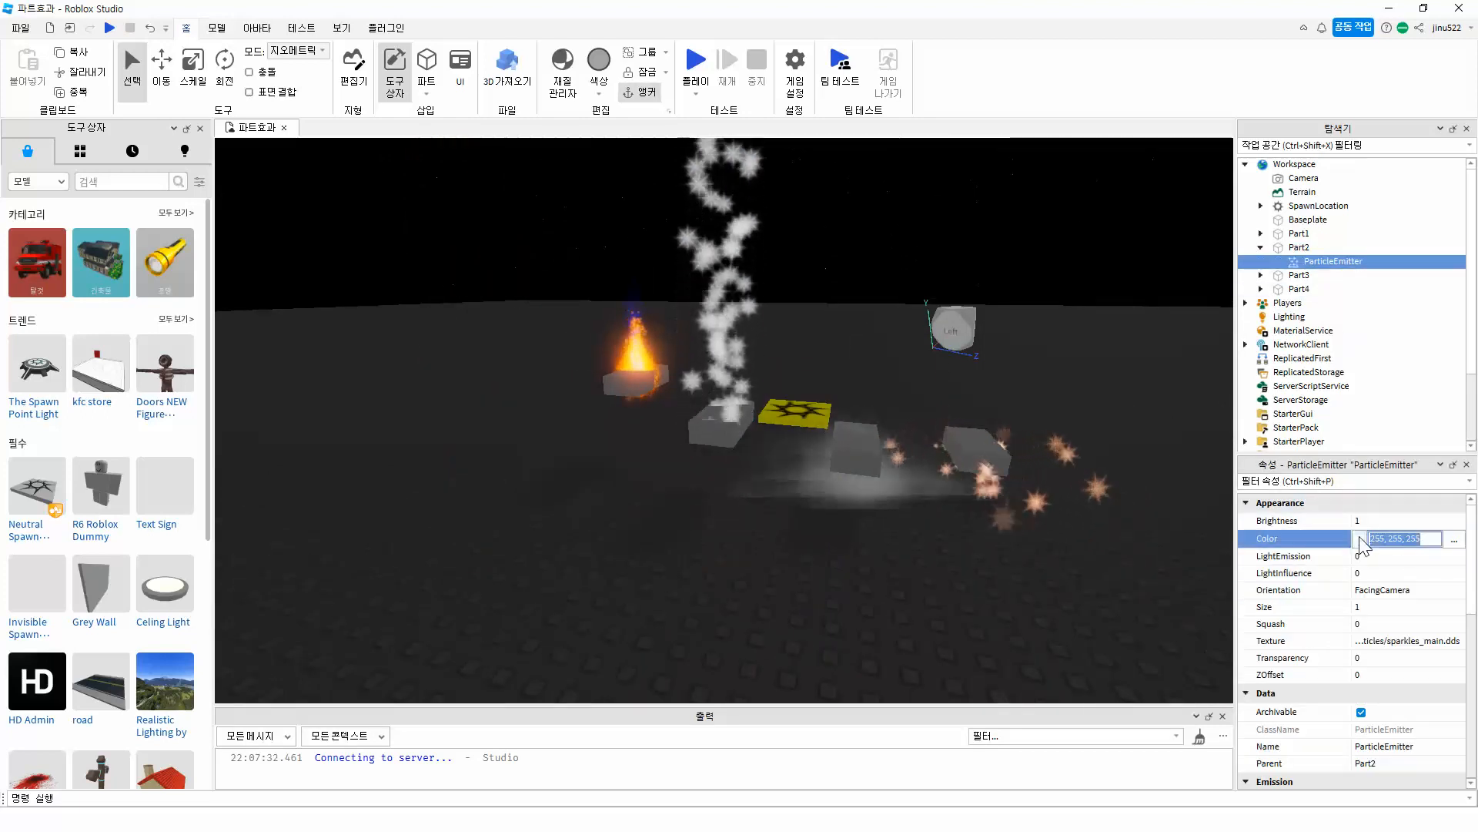
pyautogui.click(1455, 540)
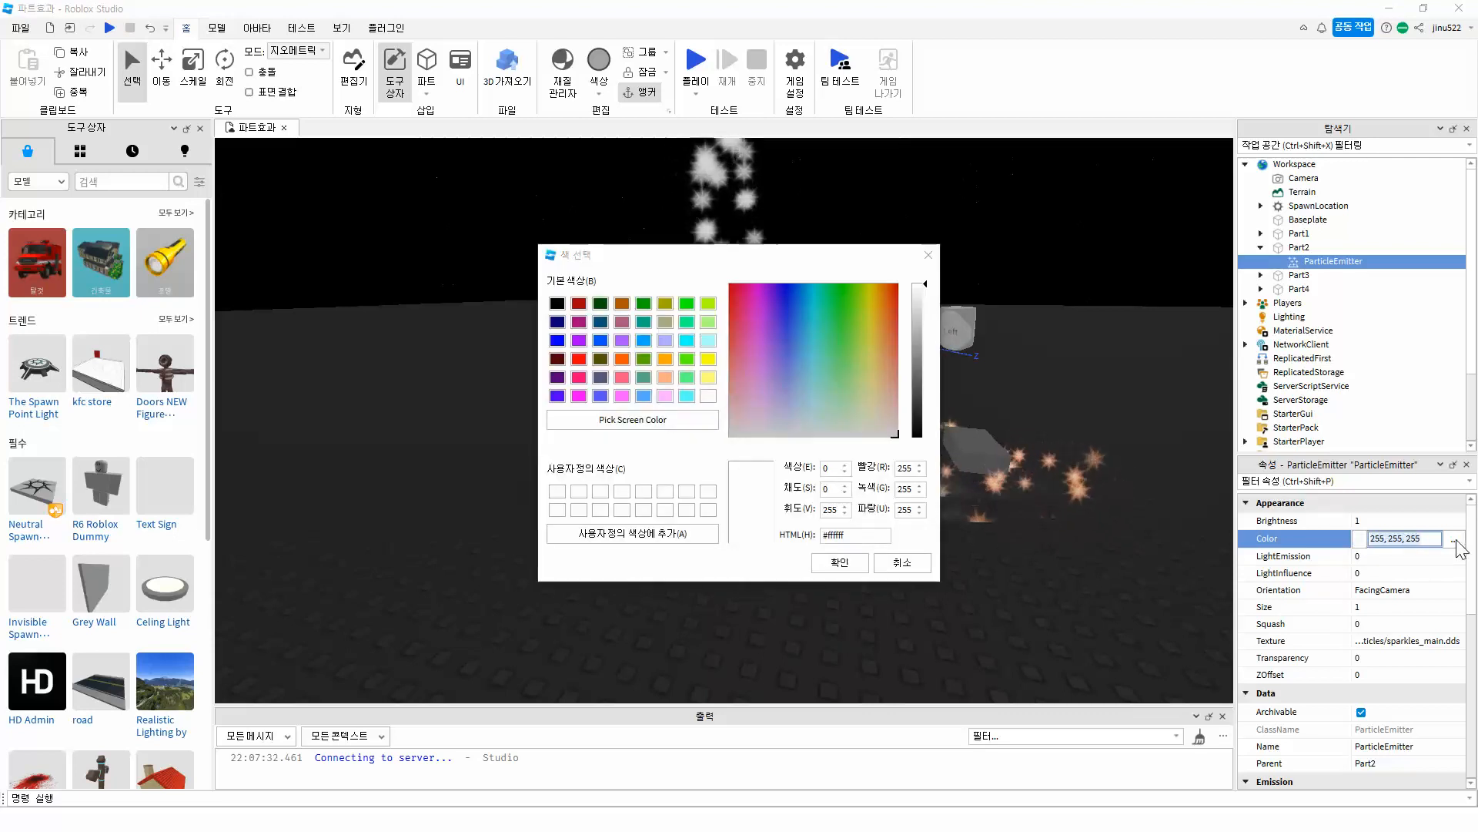
pyautogui.click(898, 563)
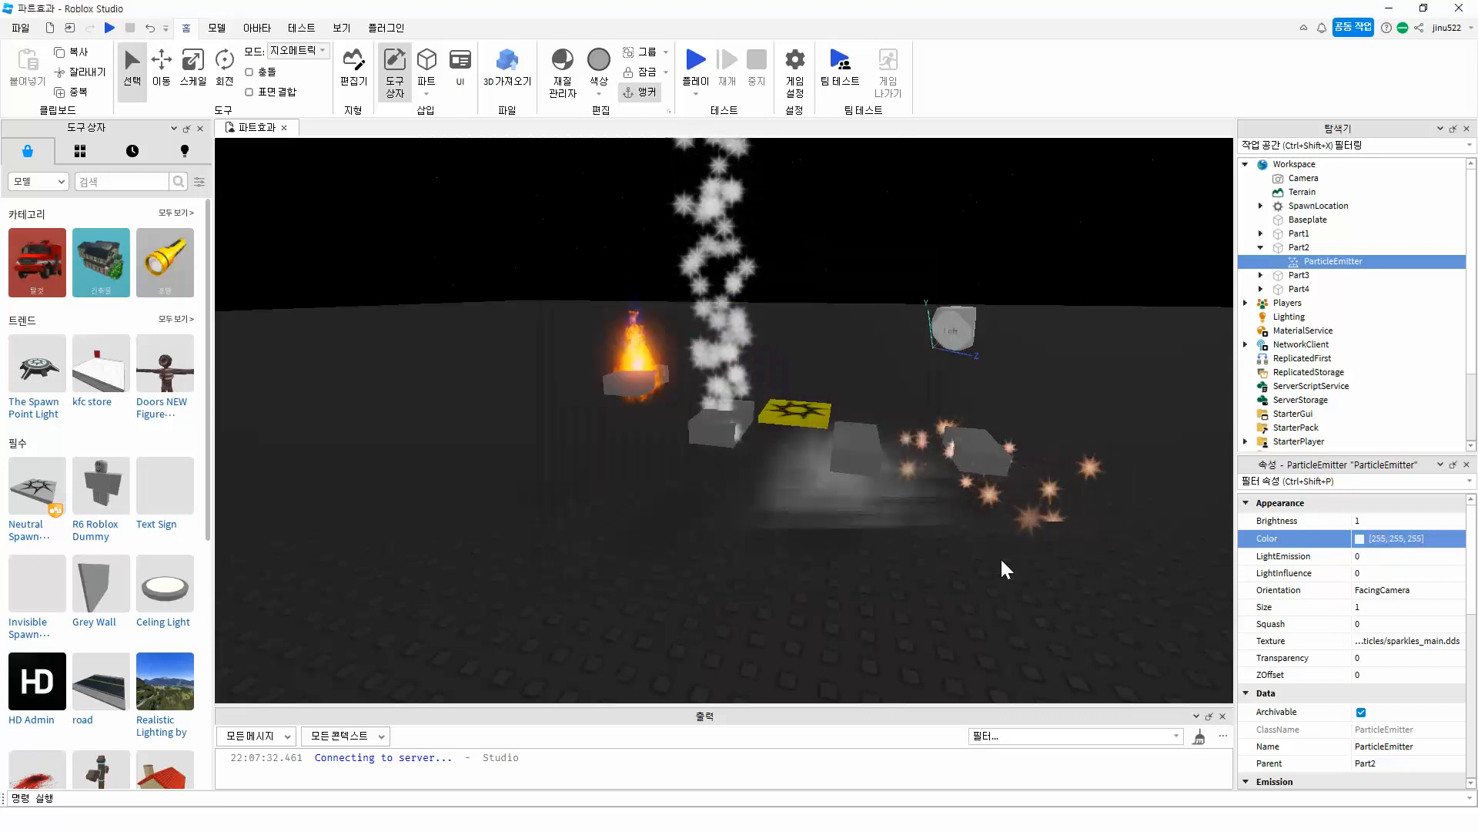
# Step: Add a keypoint at time 0.134 to the ParticleEmitter's color sequence and color it orange (#ffaa00)
pyautogui.click(1455, 541)
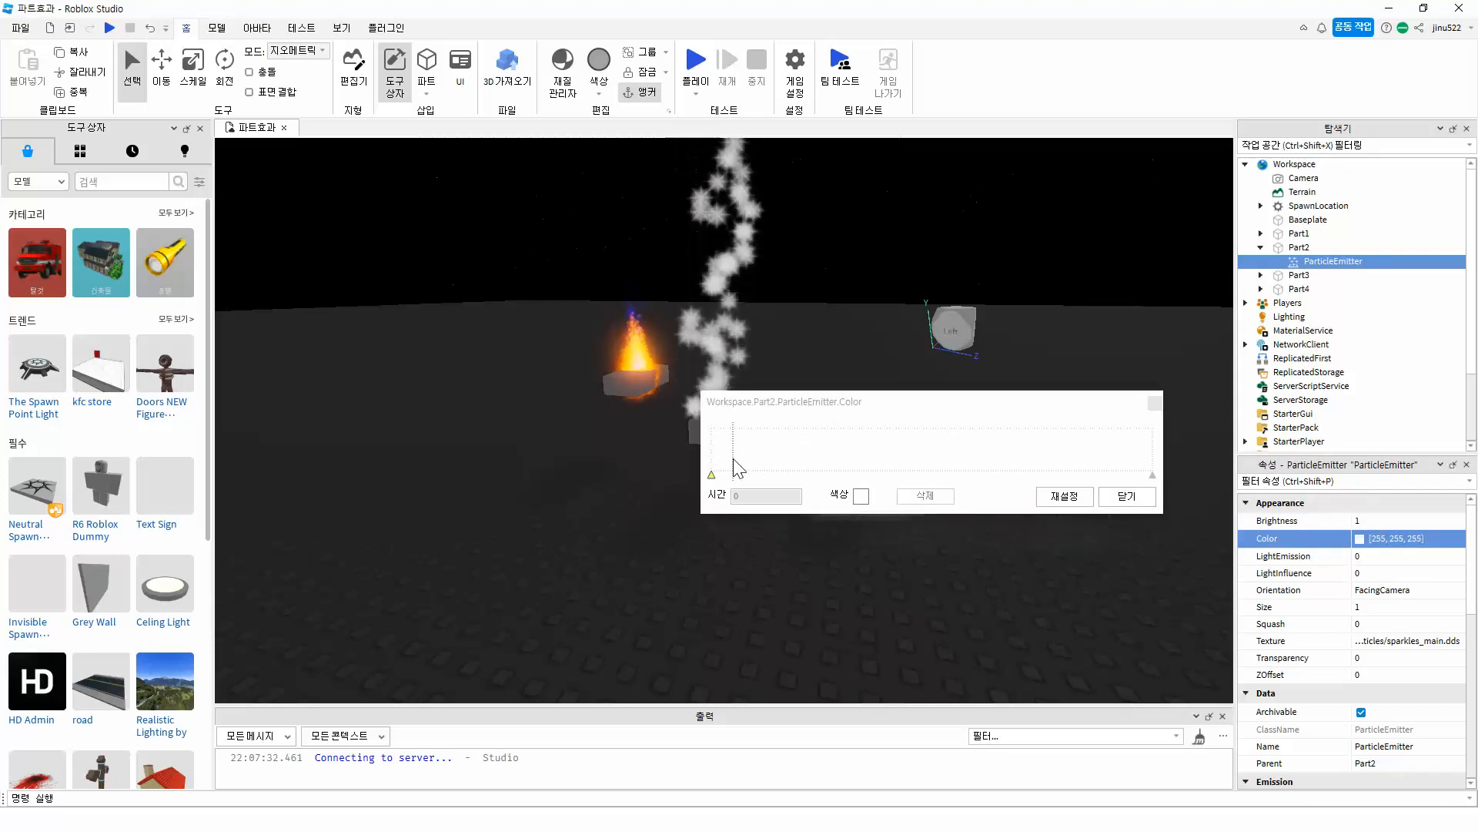
pyautogui.click(712, 475)
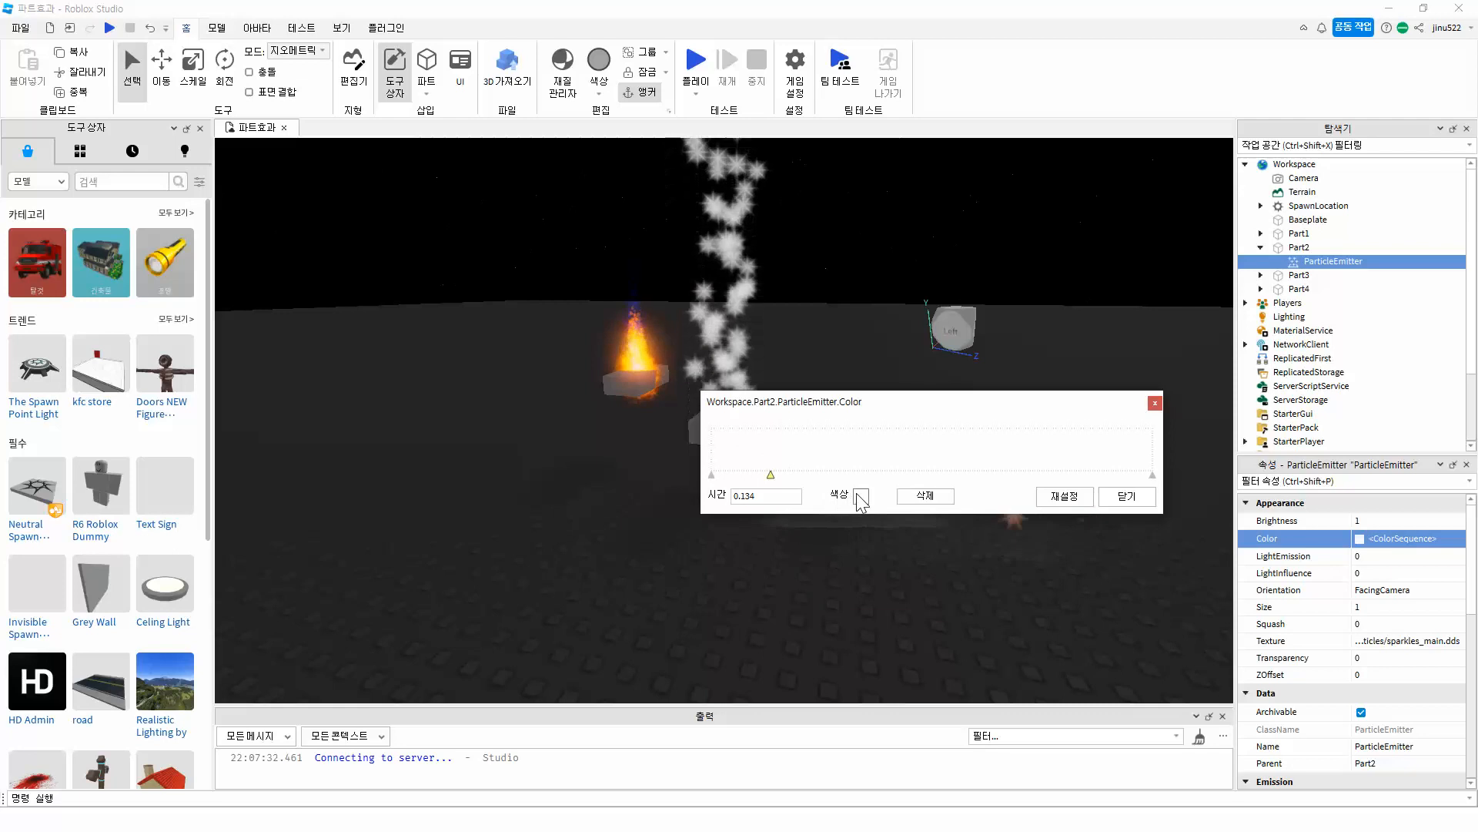
pyautogui.click(861, 496)
pyautogui.click(665, 371)
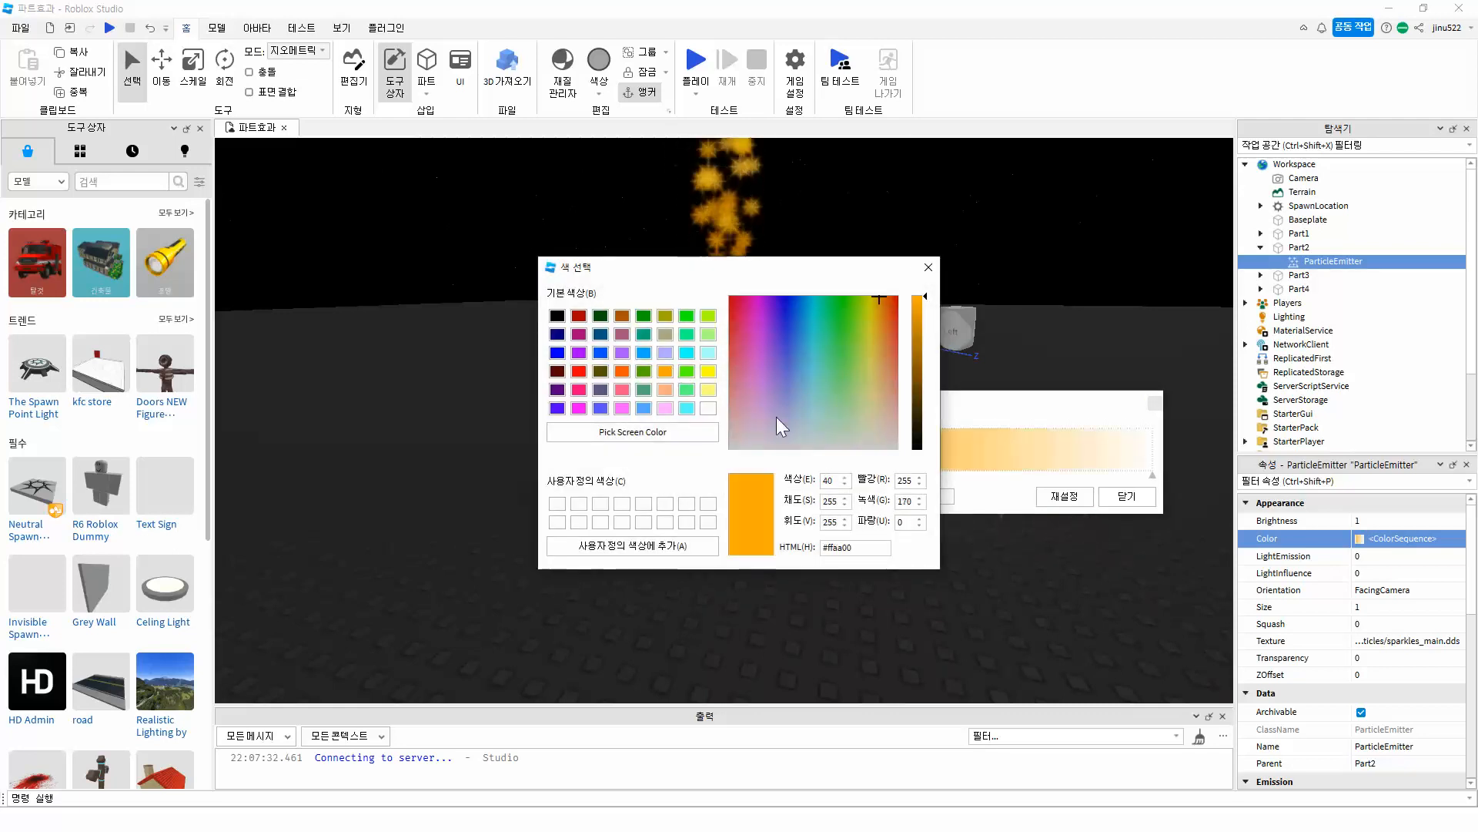
pyautogui.click(927, 268)
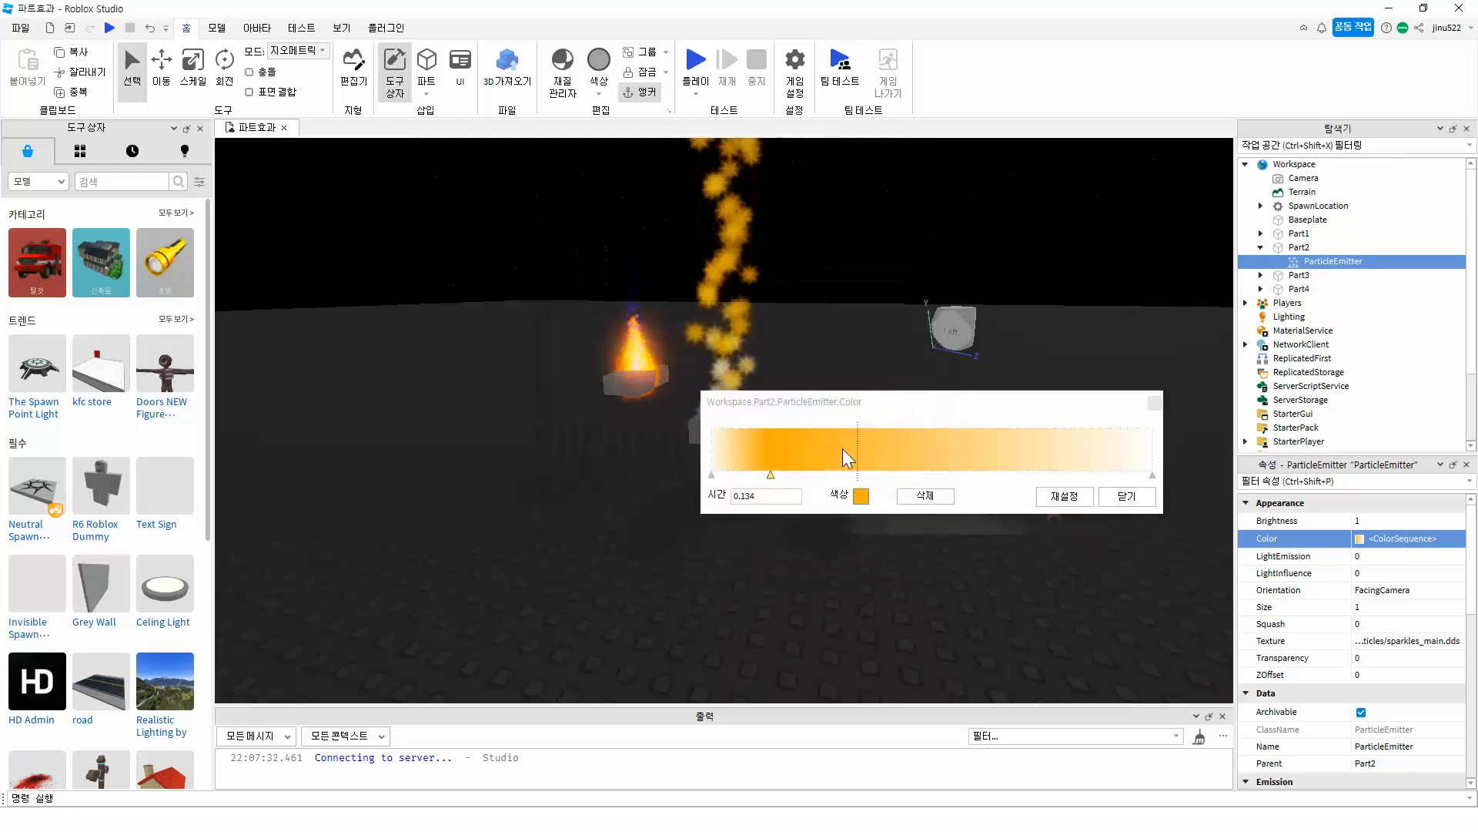
# Step: Add a color keypoint at time 0.328 to the sequence and color it pink (#ff63e5)
pyautogui.click(856, 473)
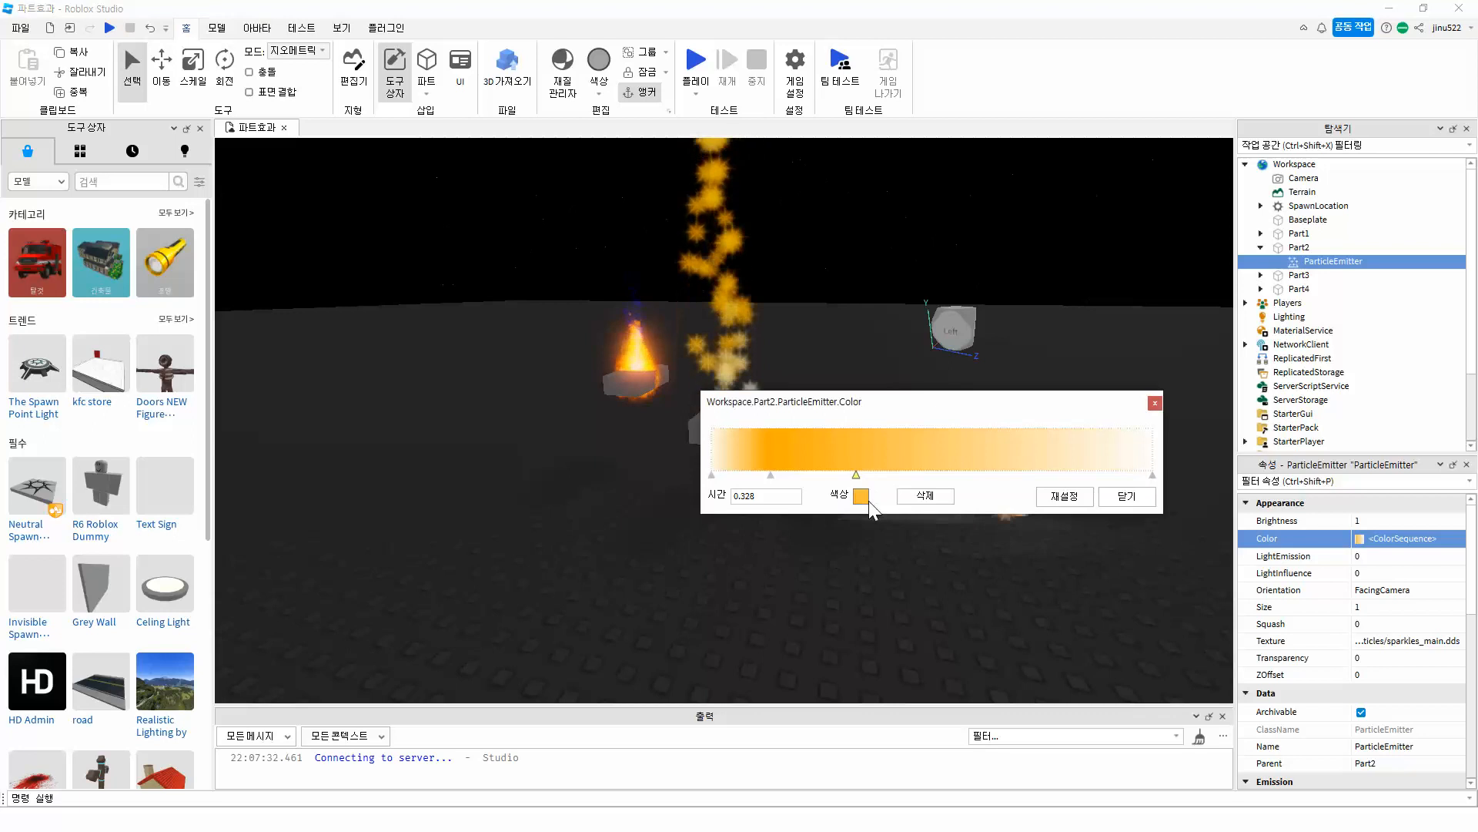
pyautogui.click(867, 499)
pyautogui.click(753, 356)
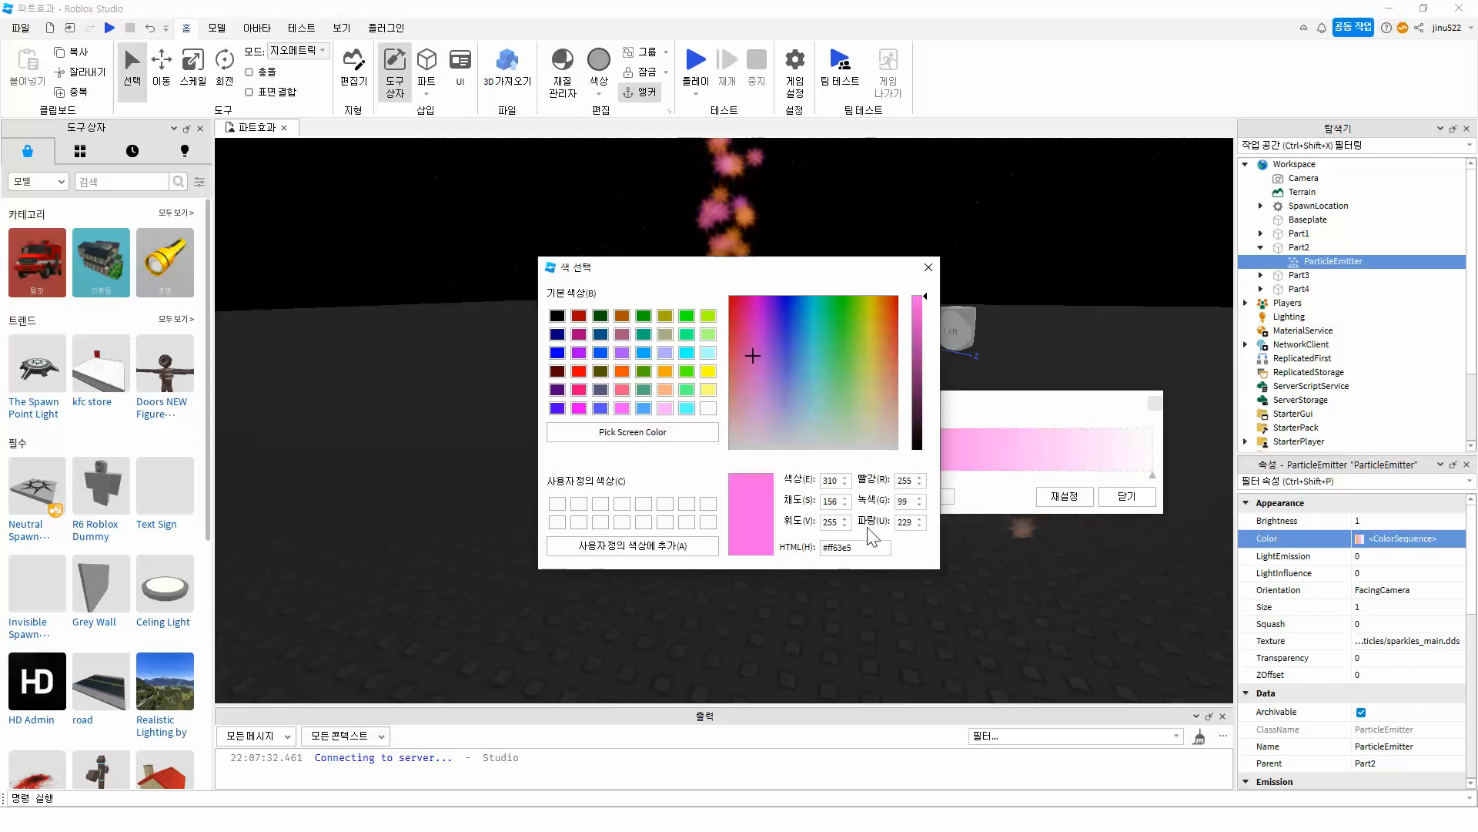
pyautogui.click(928, 268)
# Step: Add another keypoint near the middle of the color sequence and color it light blue (#afeeff)
pyautogui.click(923, 461)
pyautogui.click(860, 496)
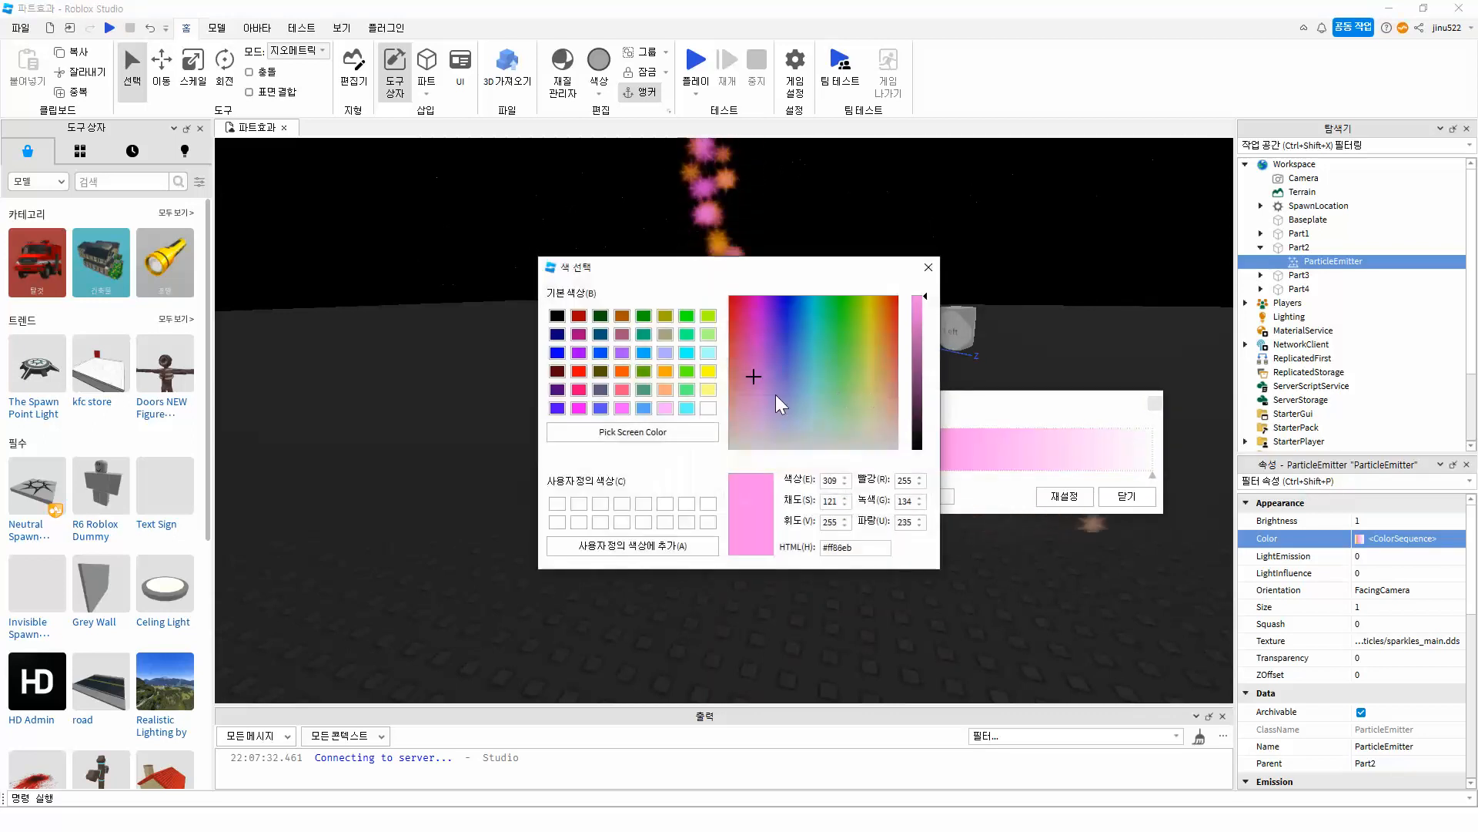
pyautogui.click(807, 400)
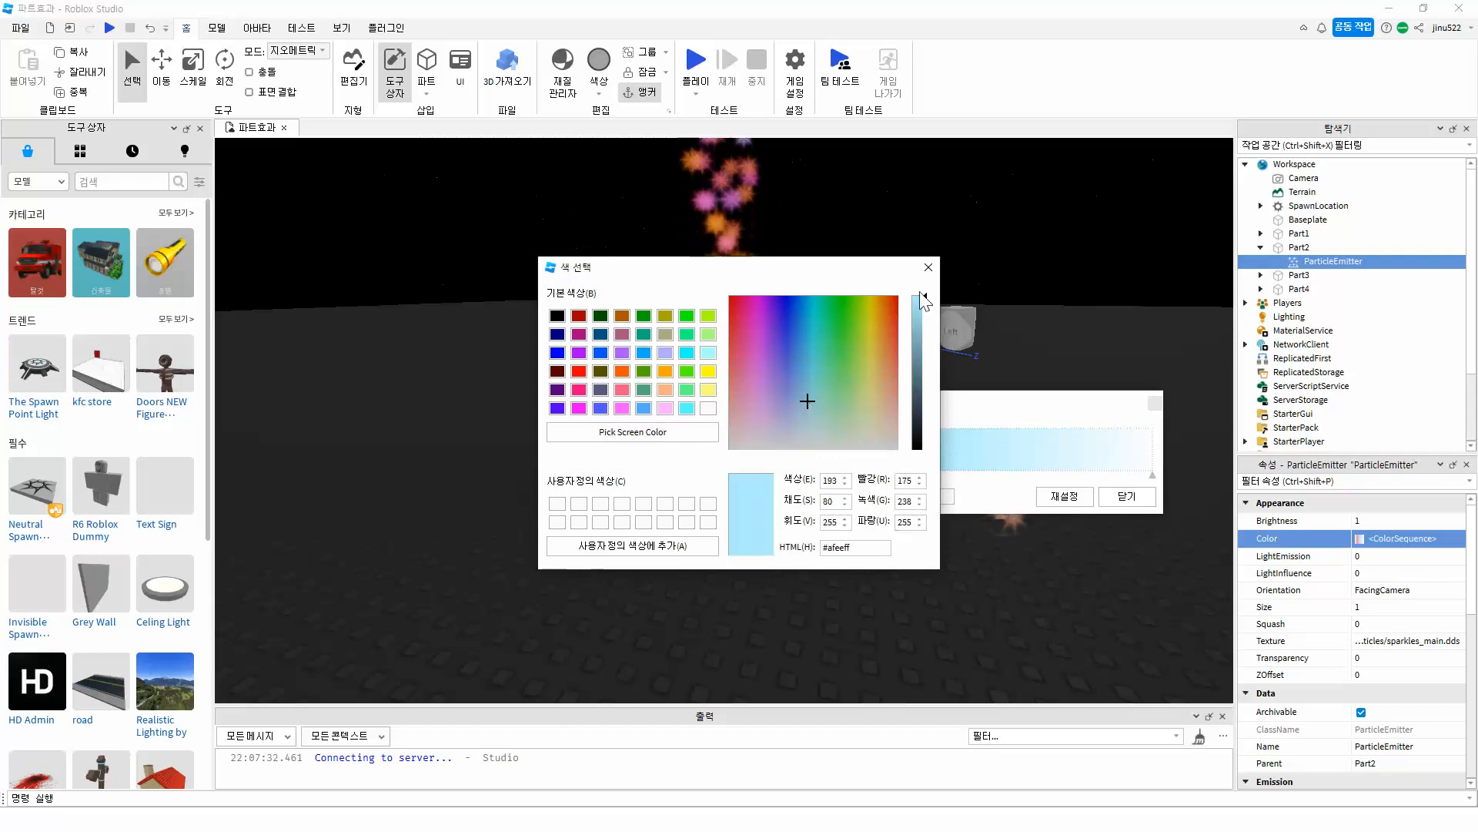
pyautogui.click(928, 268)
# Step: Reset the ParticleEmitter's color sequence to plain white and close the sequence editor
pyautogui.click(1053, 504)
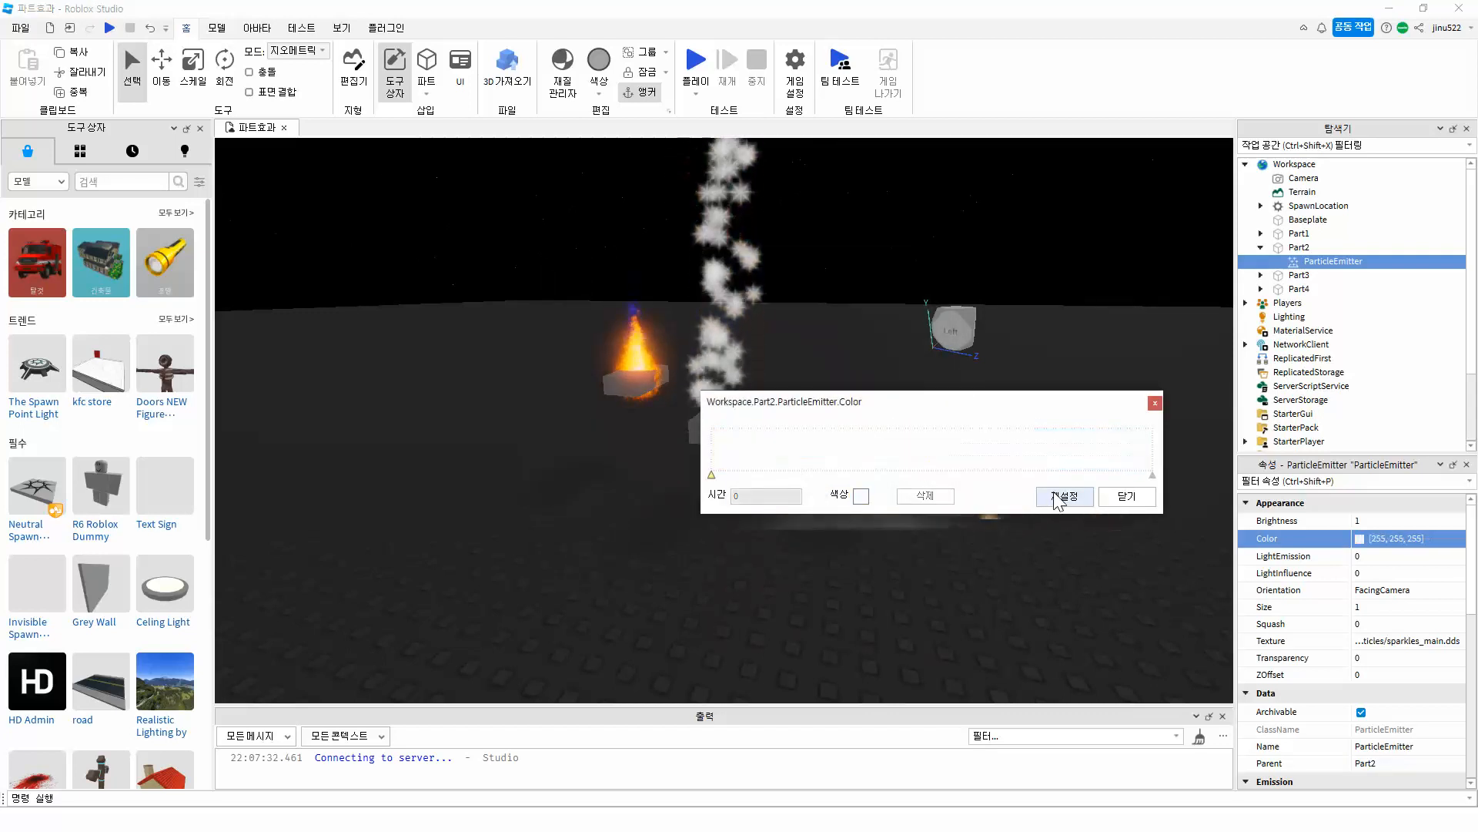
pyautogui.click(1126, 497)
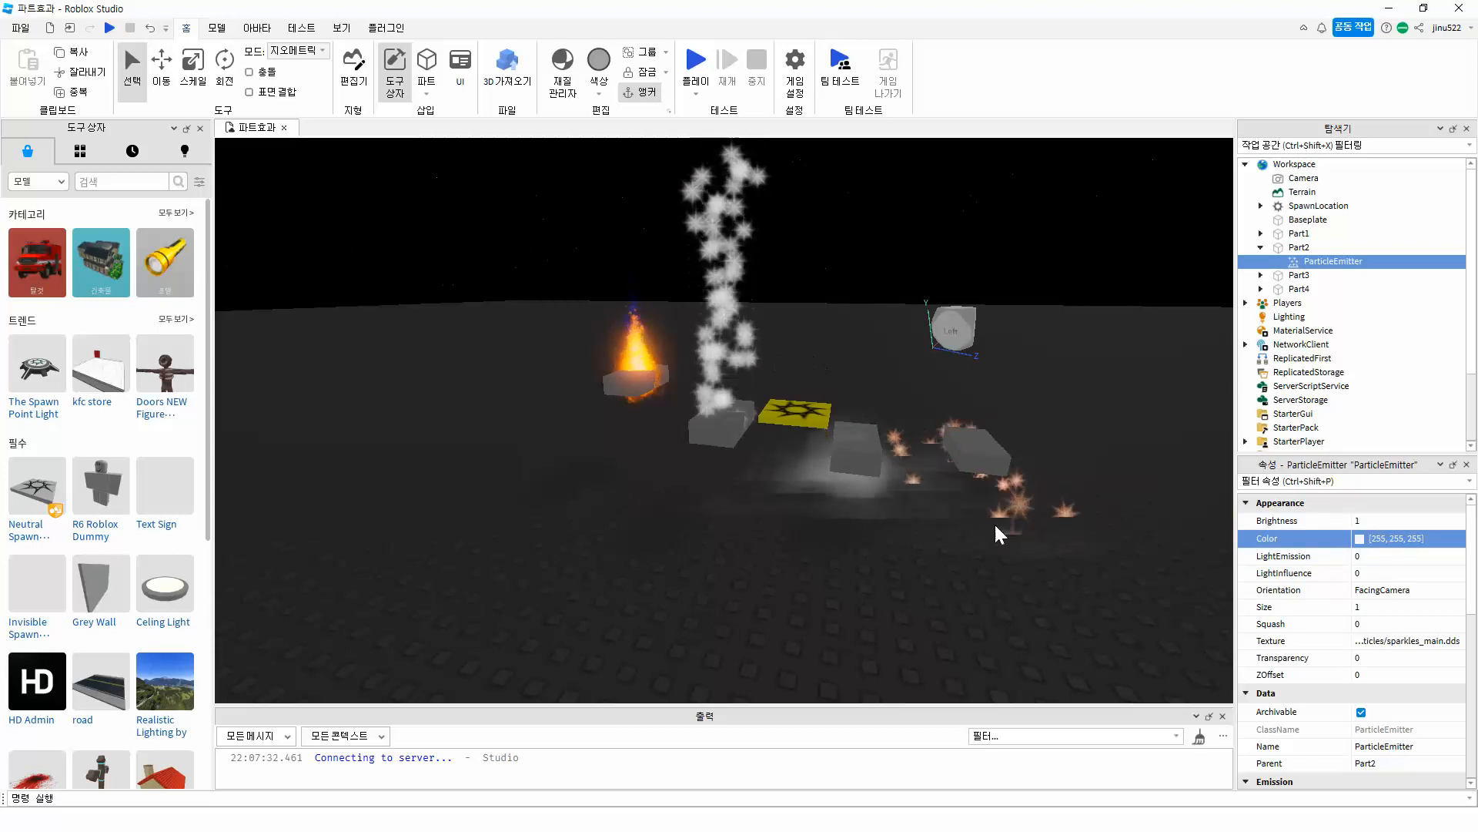
# Step: Try out the ParticleEmitter's LightInfluence and a LightEmission of 1, returning both to 0
pyautogui.click(1363, 573)
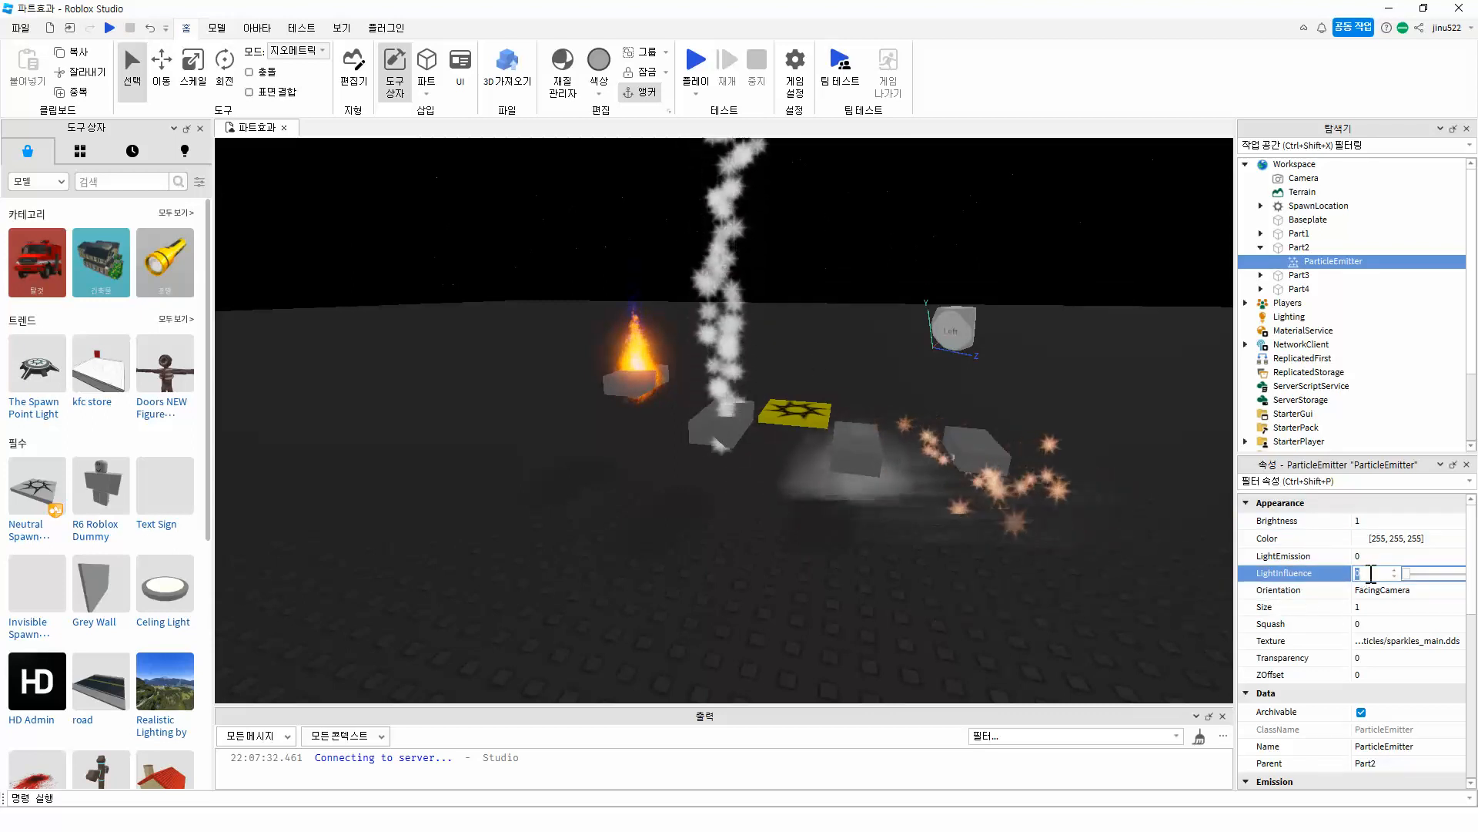
pyautogui.moveTo(1403, 579)
pyautogui.mouseDown()
pyautogui.moveTo(1465, 574)
pyautogui.moveTo(1402, 566)
pyautogui.mouseUp()
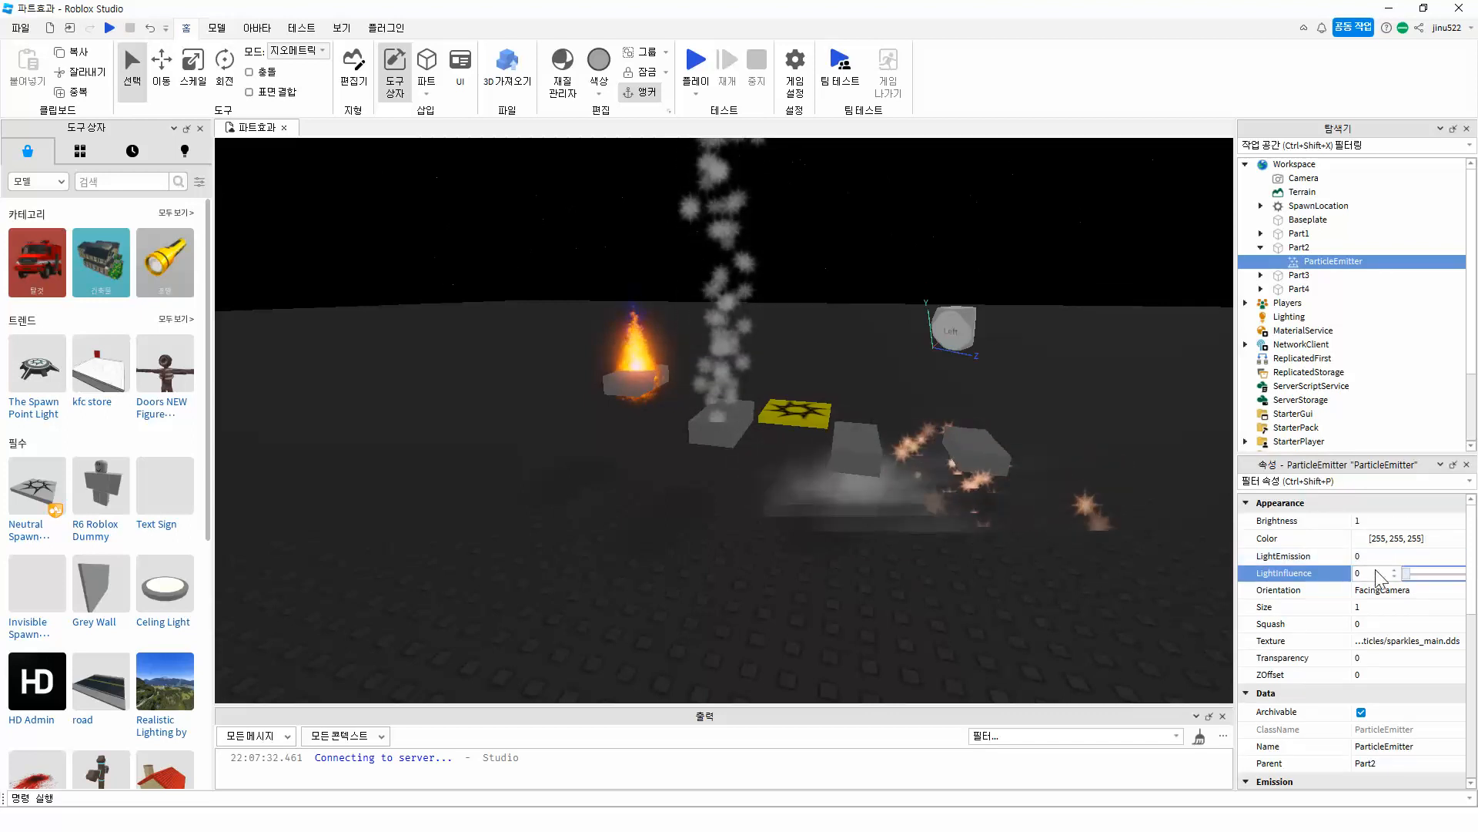
pyautogui.click(1372, 556)
pyautogui.write('1')
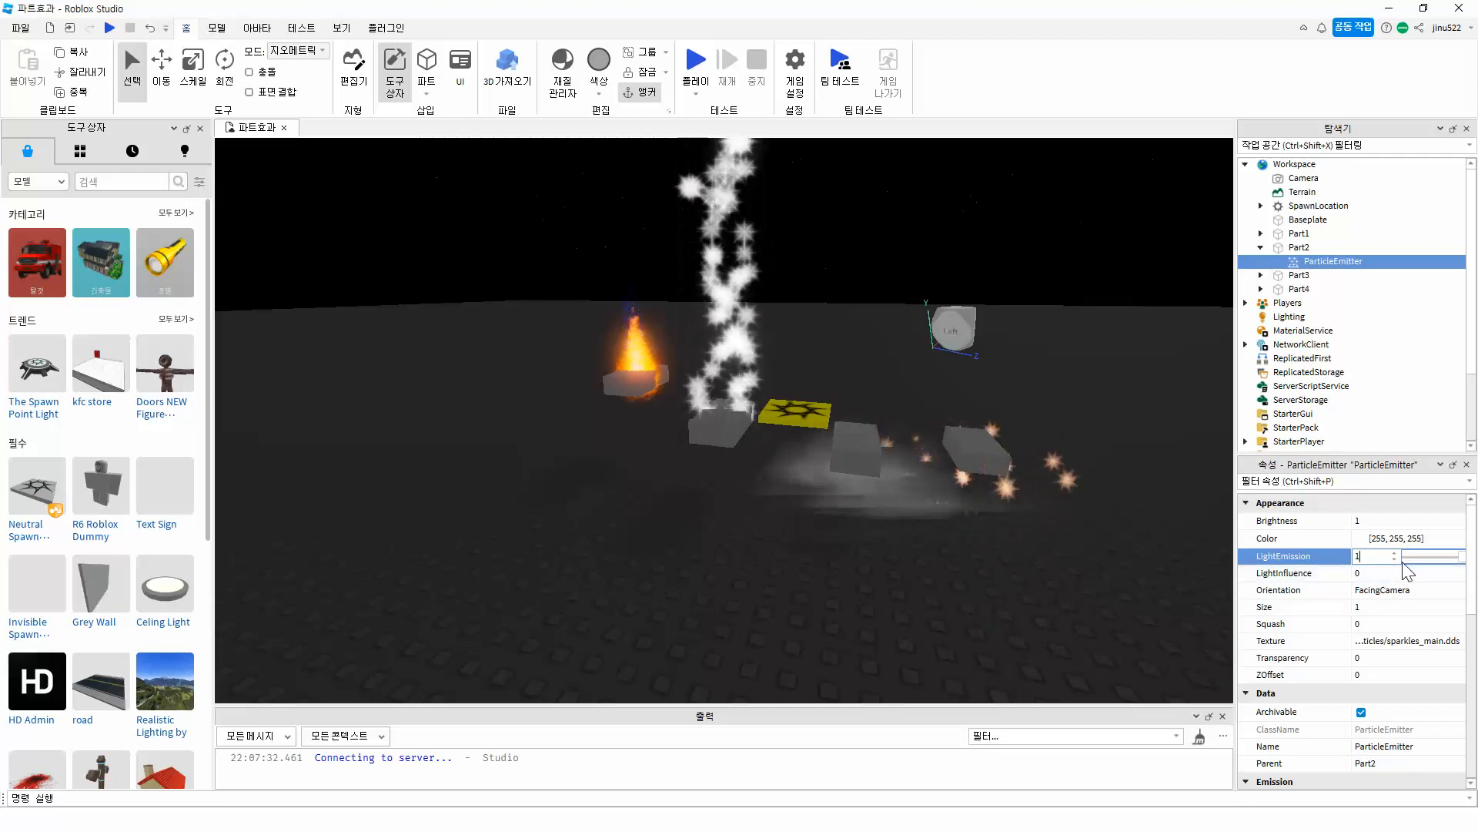
pyautogui.moveTo(1459, 556); pyautogui.dragTo(1399, 556)
# Step: Bring Part2's particles into view and set its ParticleEmitter's LightEmission to 1
pyautogui.click(713, 424)
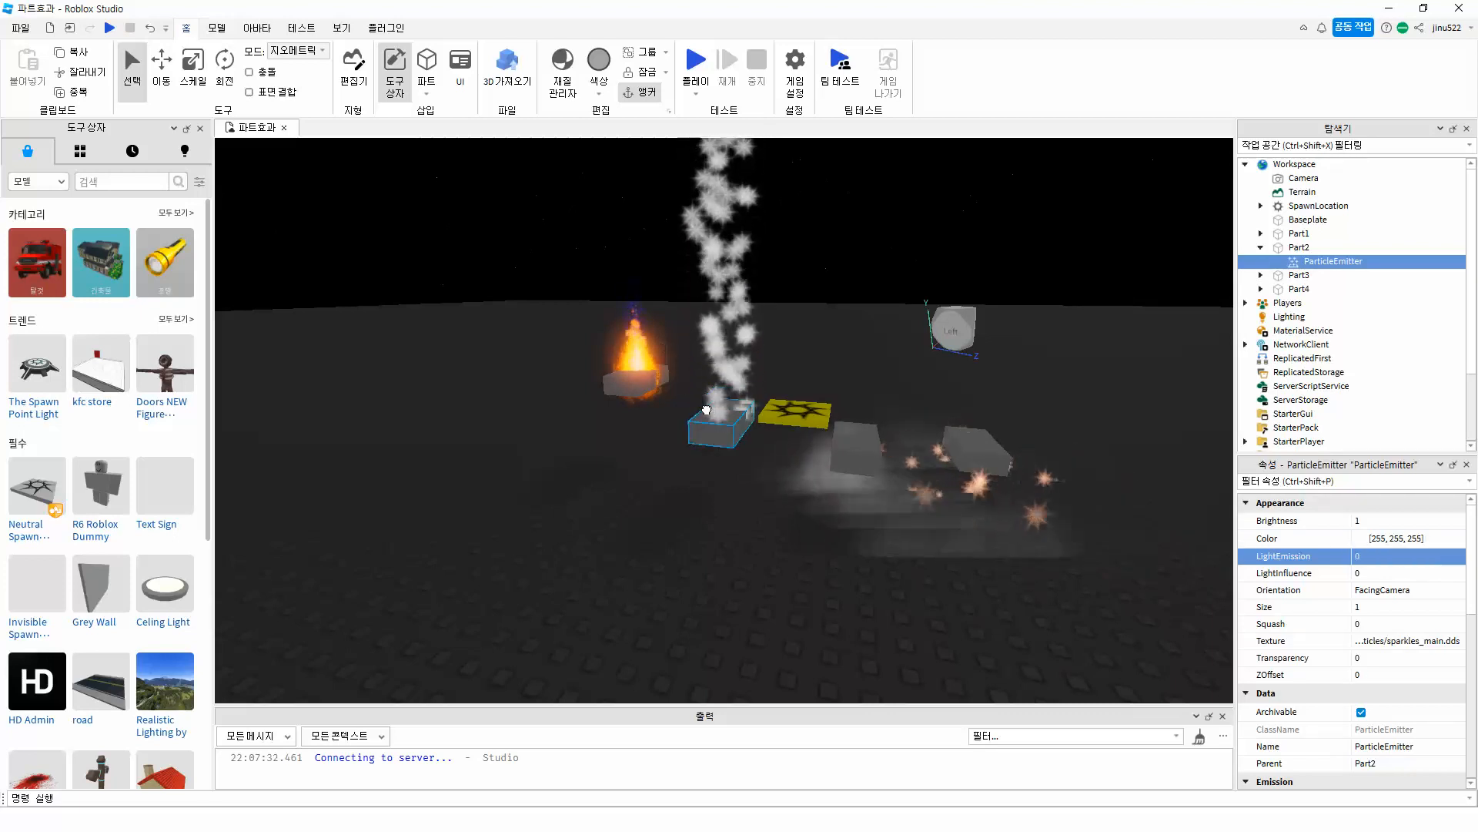
pyautogui.scroll(5, 706, 407)
pyautogui.scroll(-5, 690, 372)
pyautogui.moveTo(724, 320); pyautogui.dragTo(724, 320, button='right')
pyautogui.moveTo(835, 437)
pyautogui.mouseDown(button='middle')
pyautogui.moveTo(847, 460)
pyautogui.moveTo(818, 443)
pyautogui.mouseUp(button='middle')
pyautogui.moveTo(824, 517); pyautogui.dragTo(824, 517, button='right')
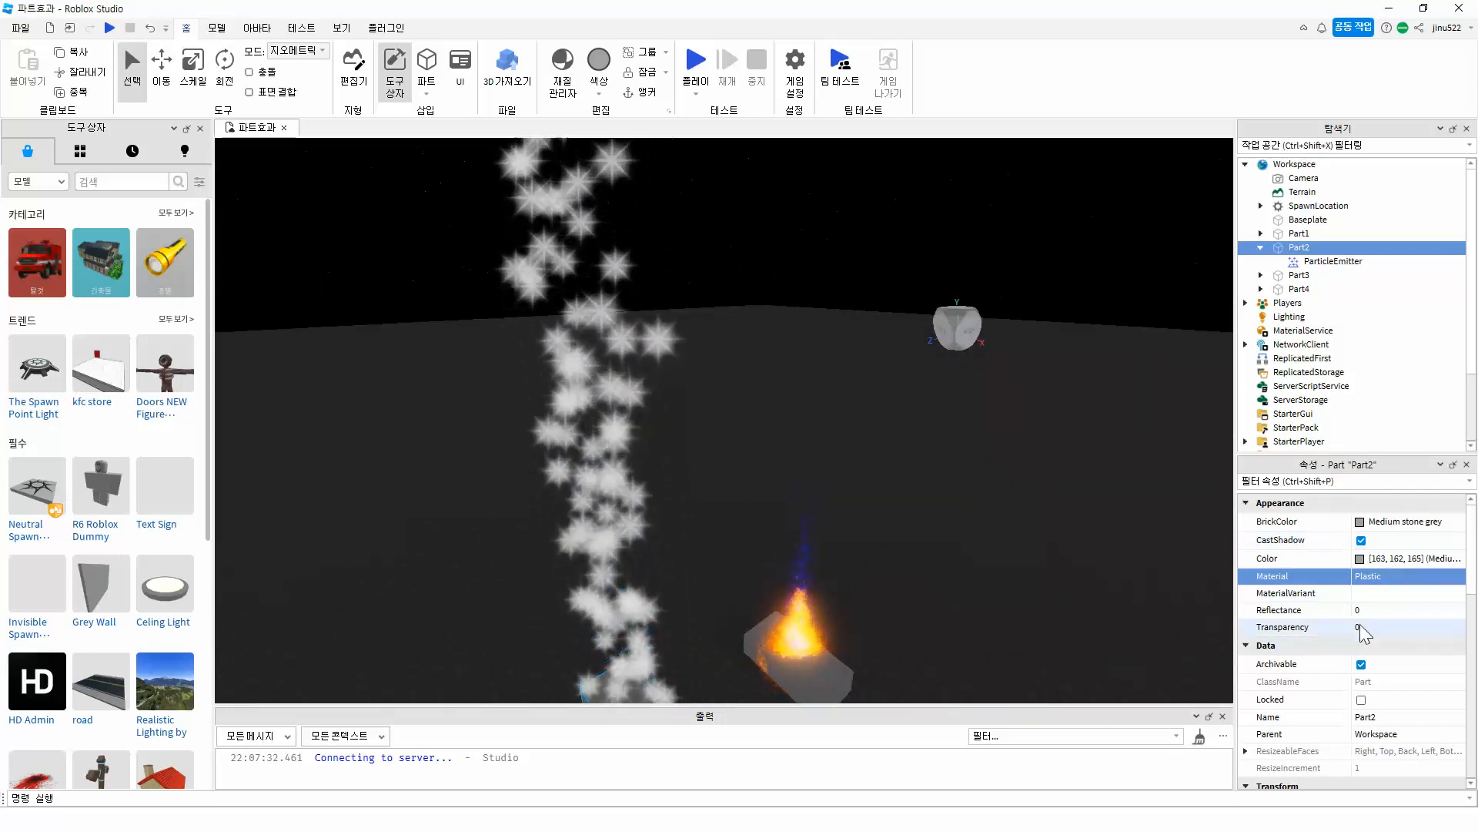
pyautogui.click(1332, 261)
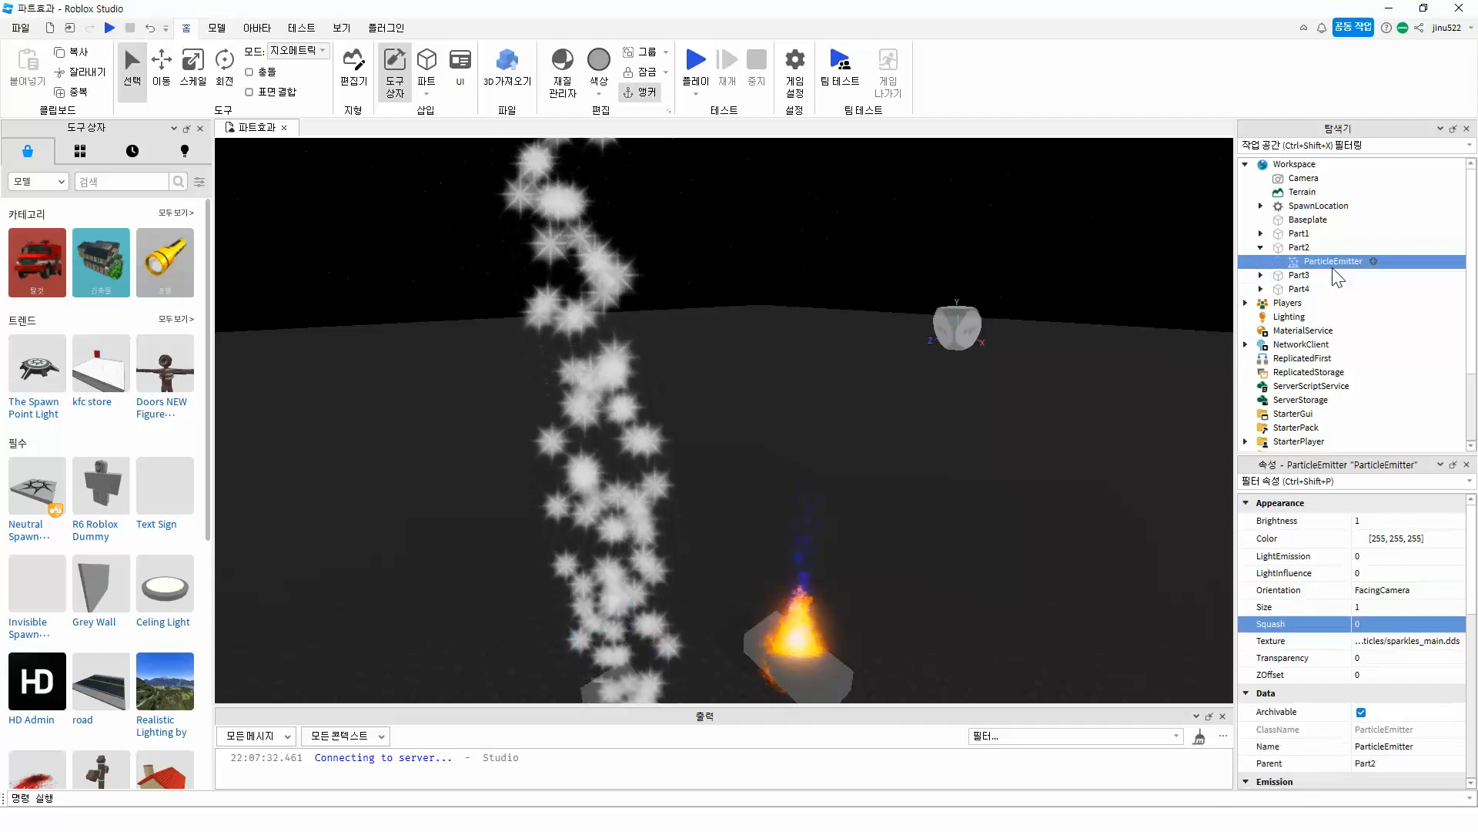
pyautogui.moveTo(851, 552); pyautogui.dragTo(852, 551, button='right')
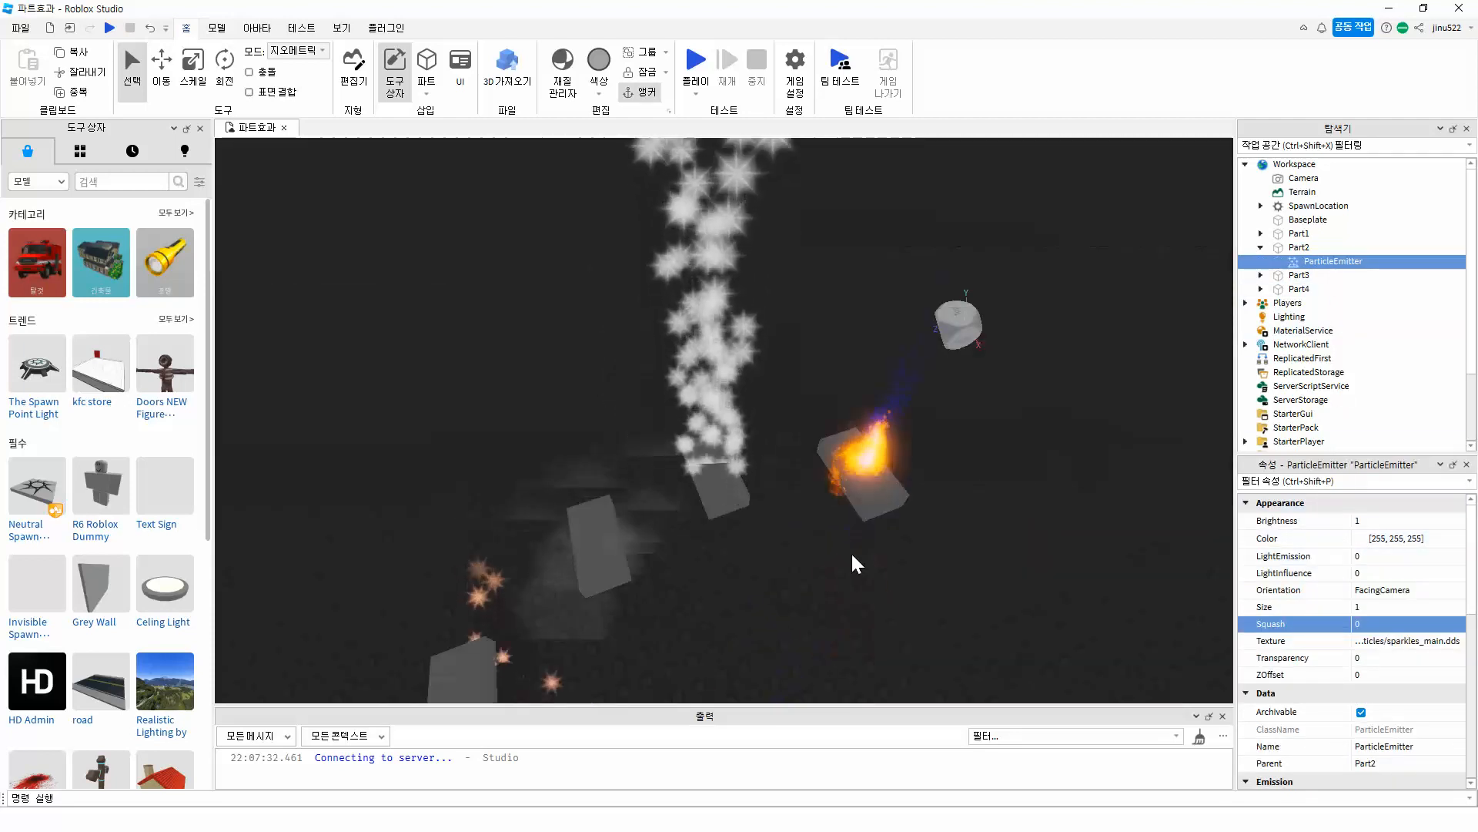
pyautogui.click(1382, 556)
pyautogui.moveTo(1406, 556); pyautogui.dragTo(1462, 556)
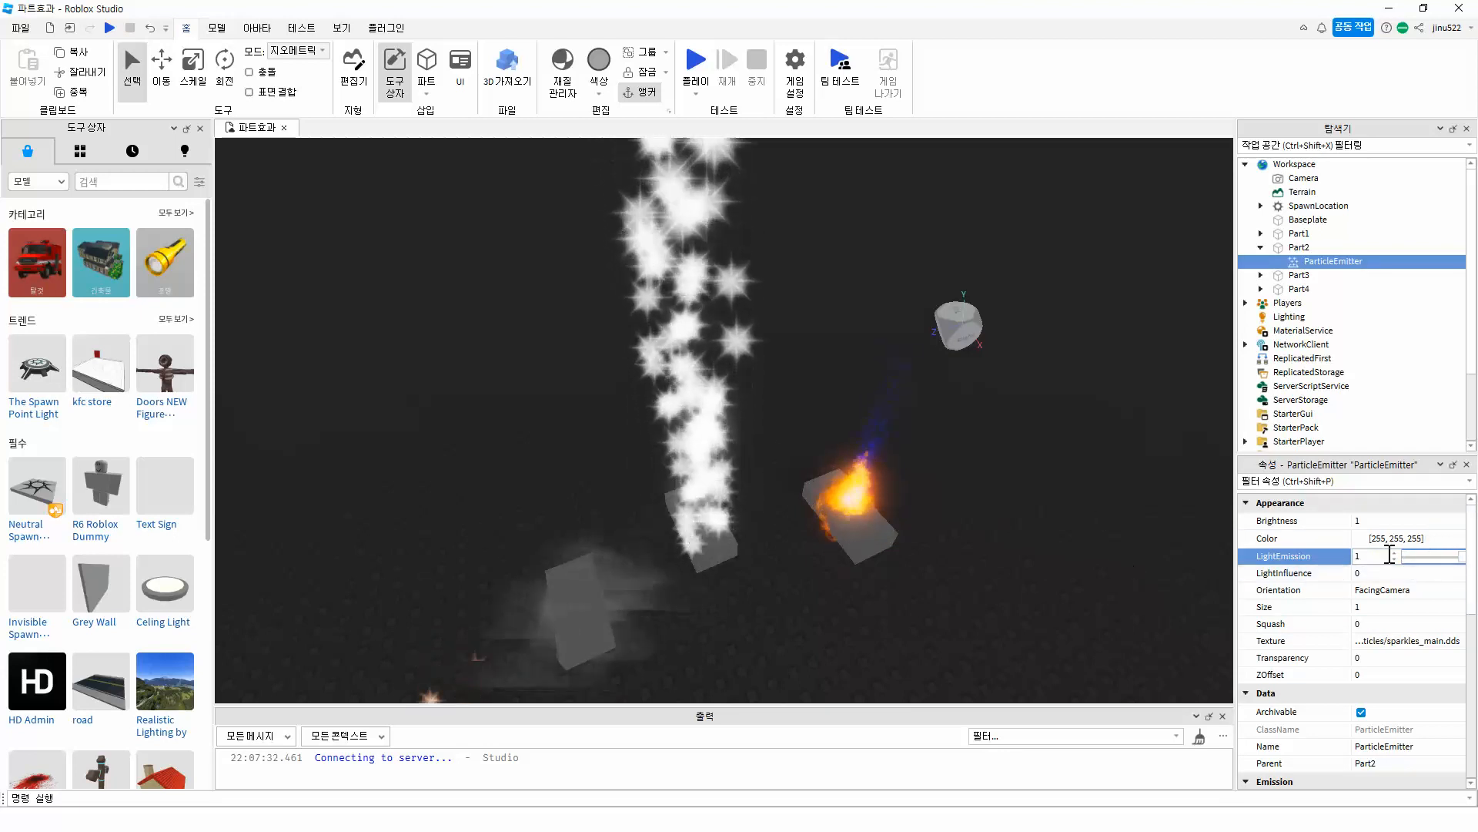
# Step: Set the ParticleEmitter's LightInfluence to 0.5 and its LightEmission to 0.7, and clear the selection
pyautogui.click(1369, 573)
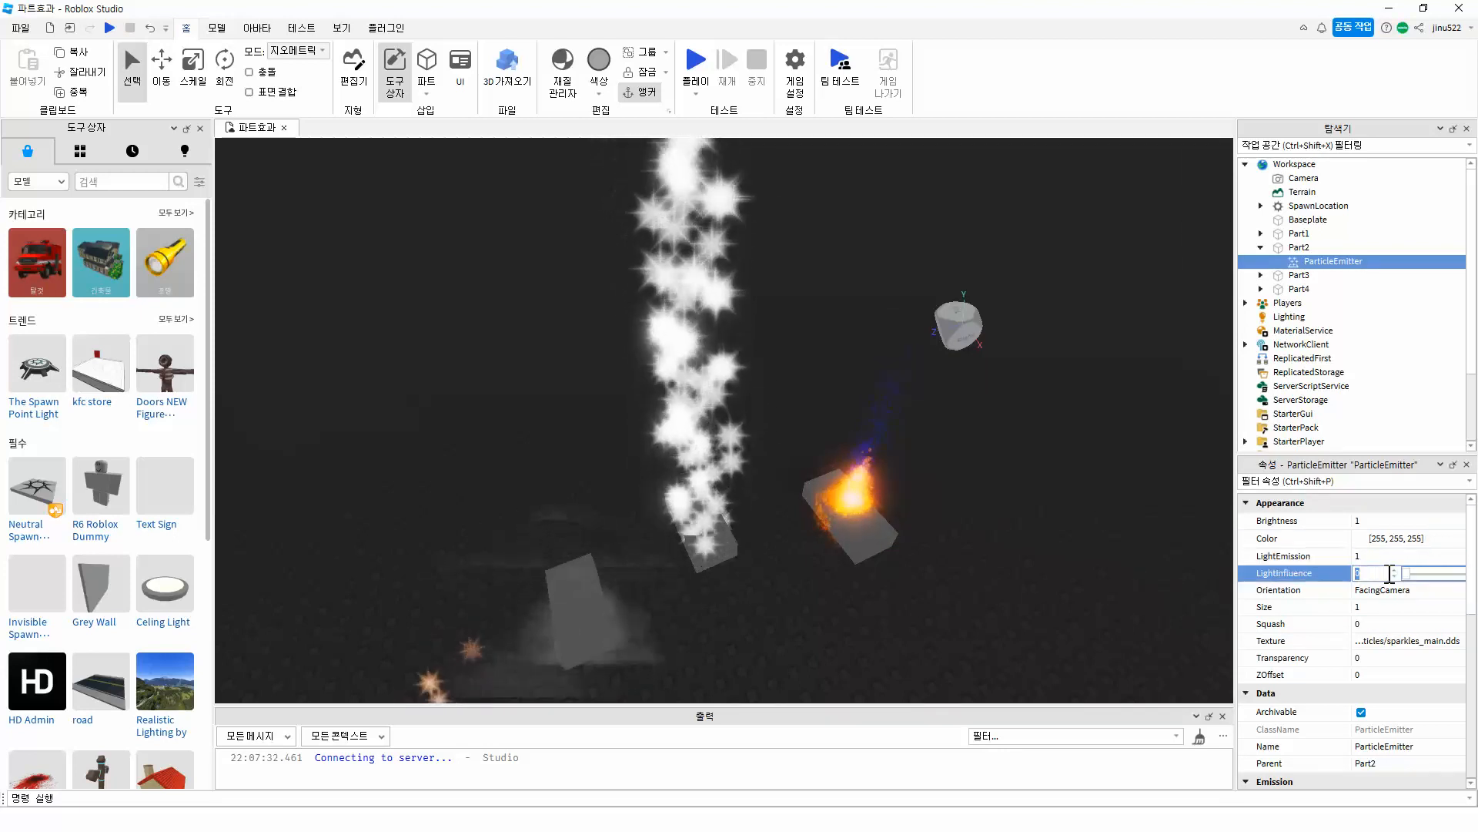
pyautogui.moveTo(1407, 573); pyautogui.dragTo(1476, 572)
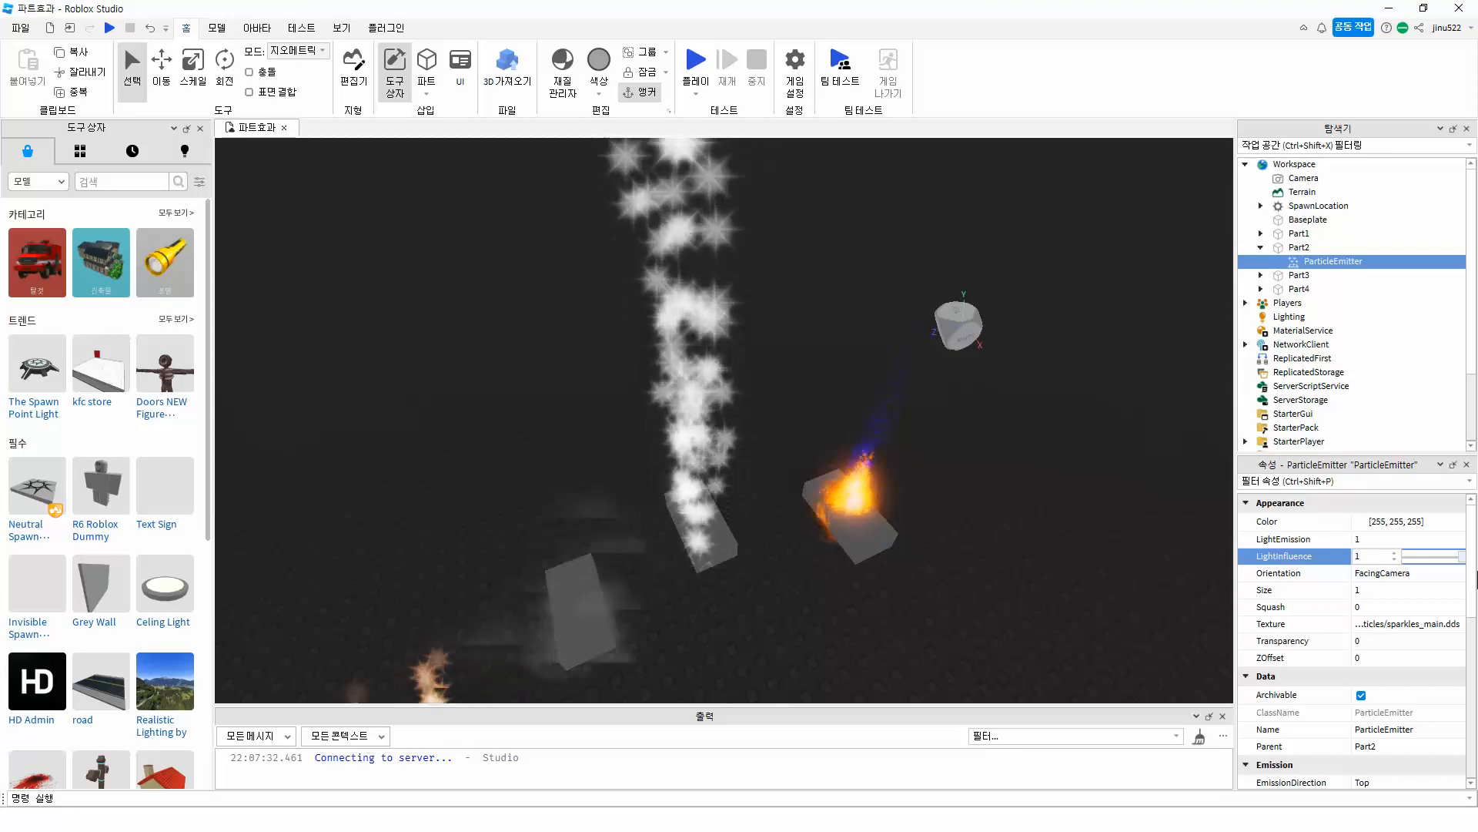
pyautogui.moveTo(1462, 556)
pyautogui.mouseDown()
pyautogui.moveTo(1349, 583)
pyautogui.moveTo(1463, 583)
pyautogui.moveTo(1434, 556)
pyautogui.mouseUp()
pyautogui.click(1374, 556)
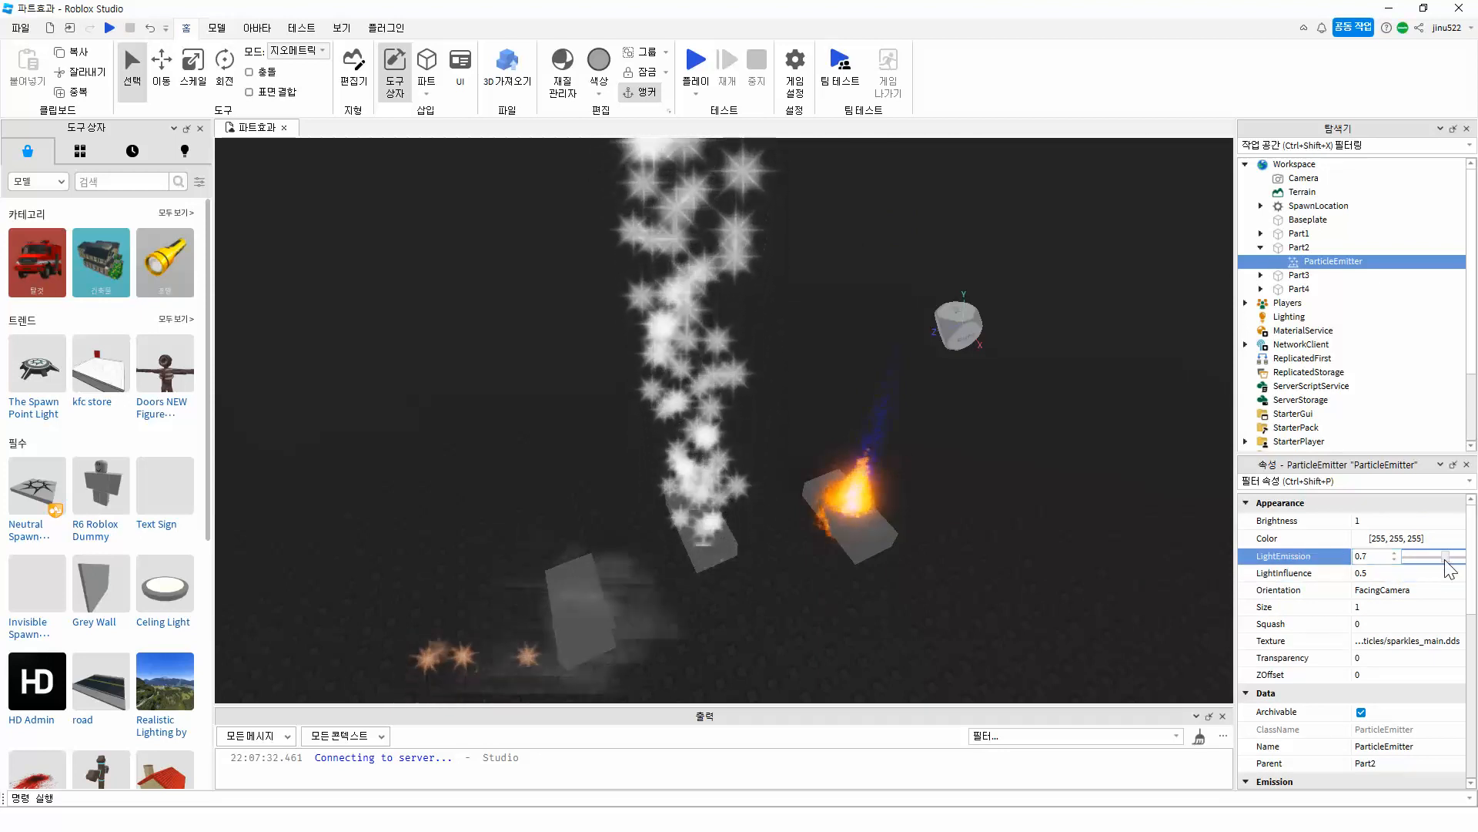
pyautogui.click(745, 543)
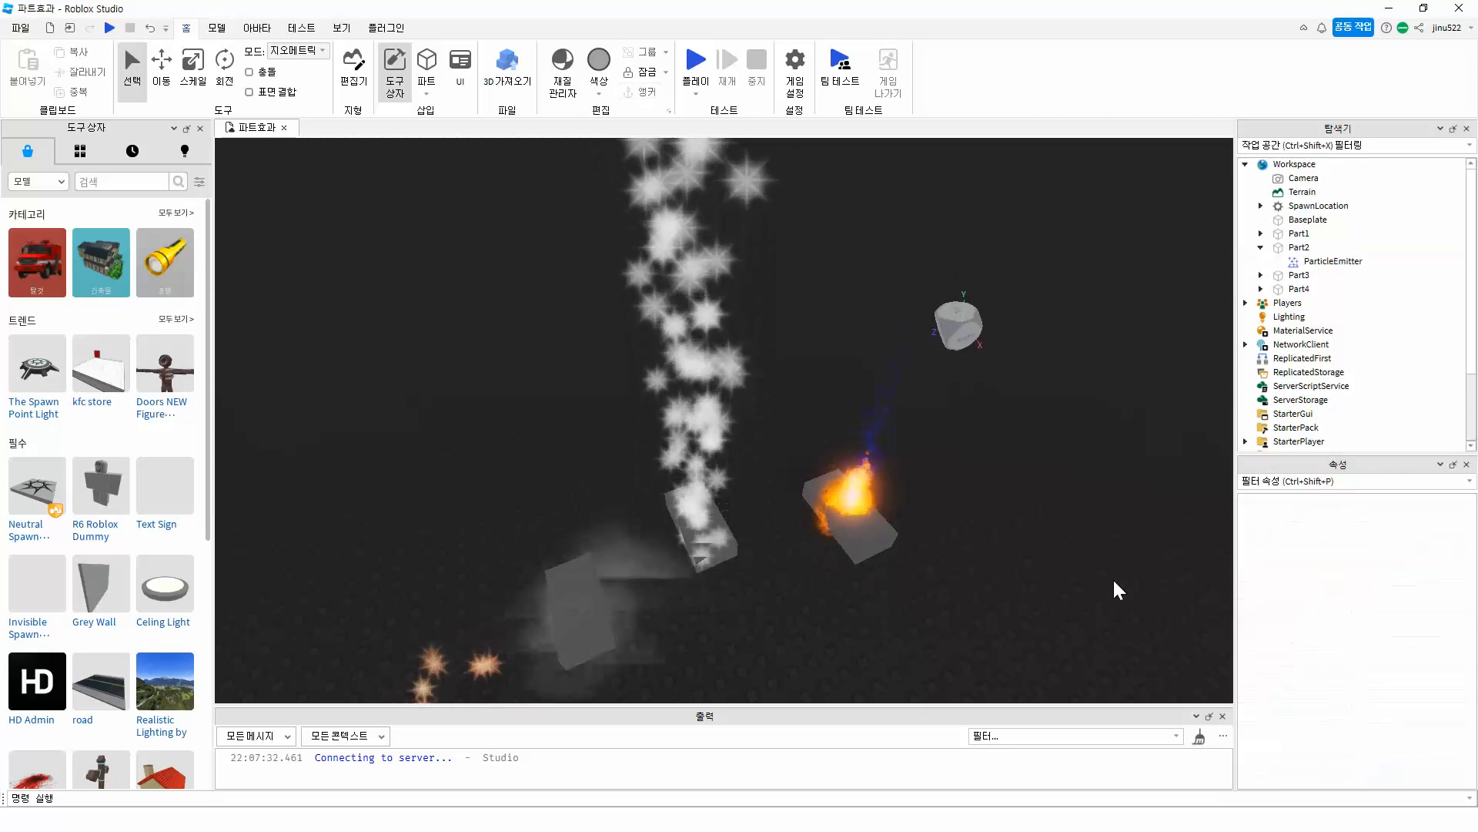
# Step: Collapse the Workspace tree and set the ClockTime of Lighting to 6
pyautogui.moveTo(728, 585); pyautogui.dragTo(727, 587, button='right')
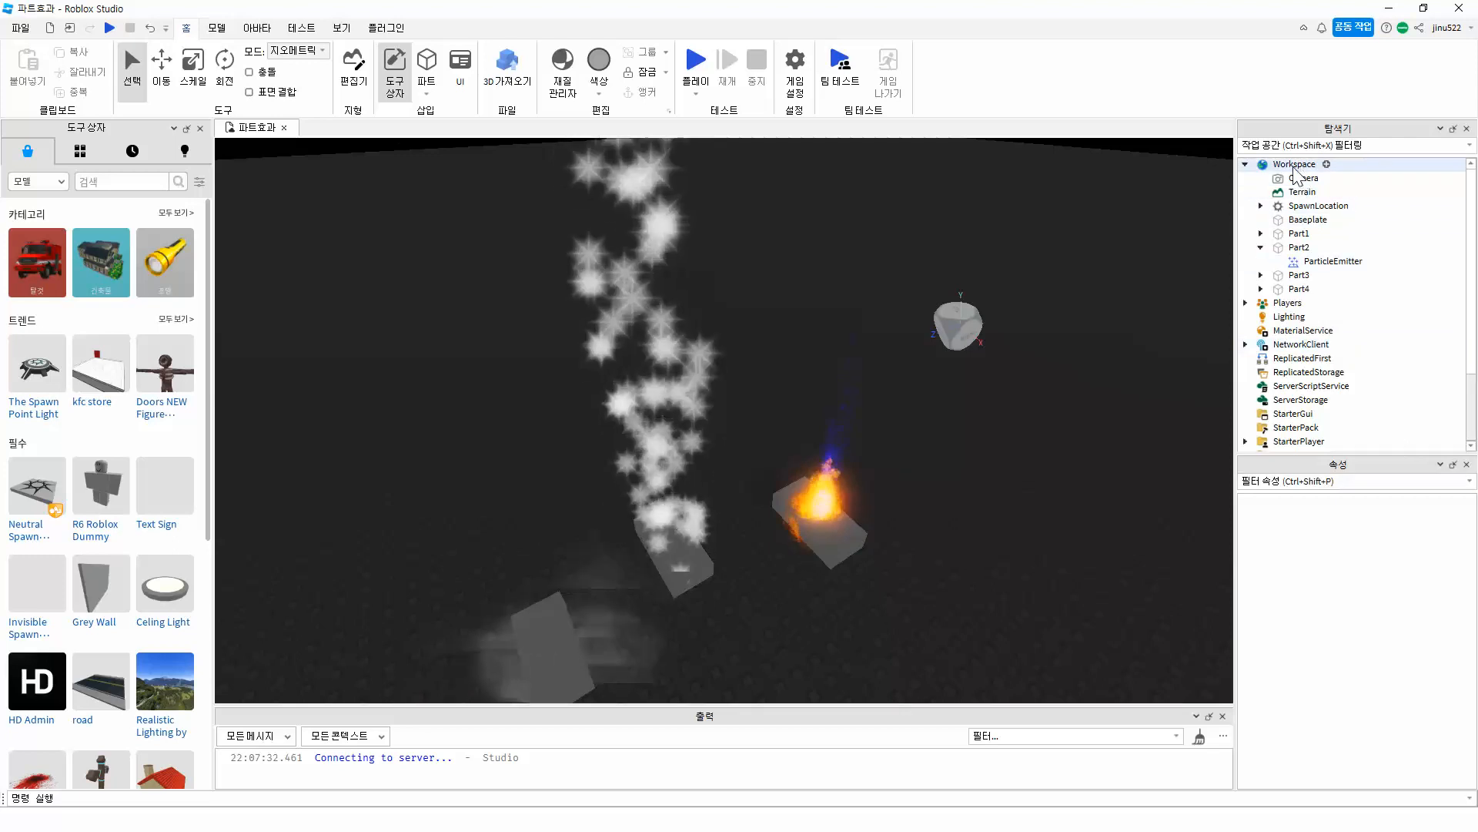
pyautogui.click(1245, 164)
pyautogui.click(1286, 193)
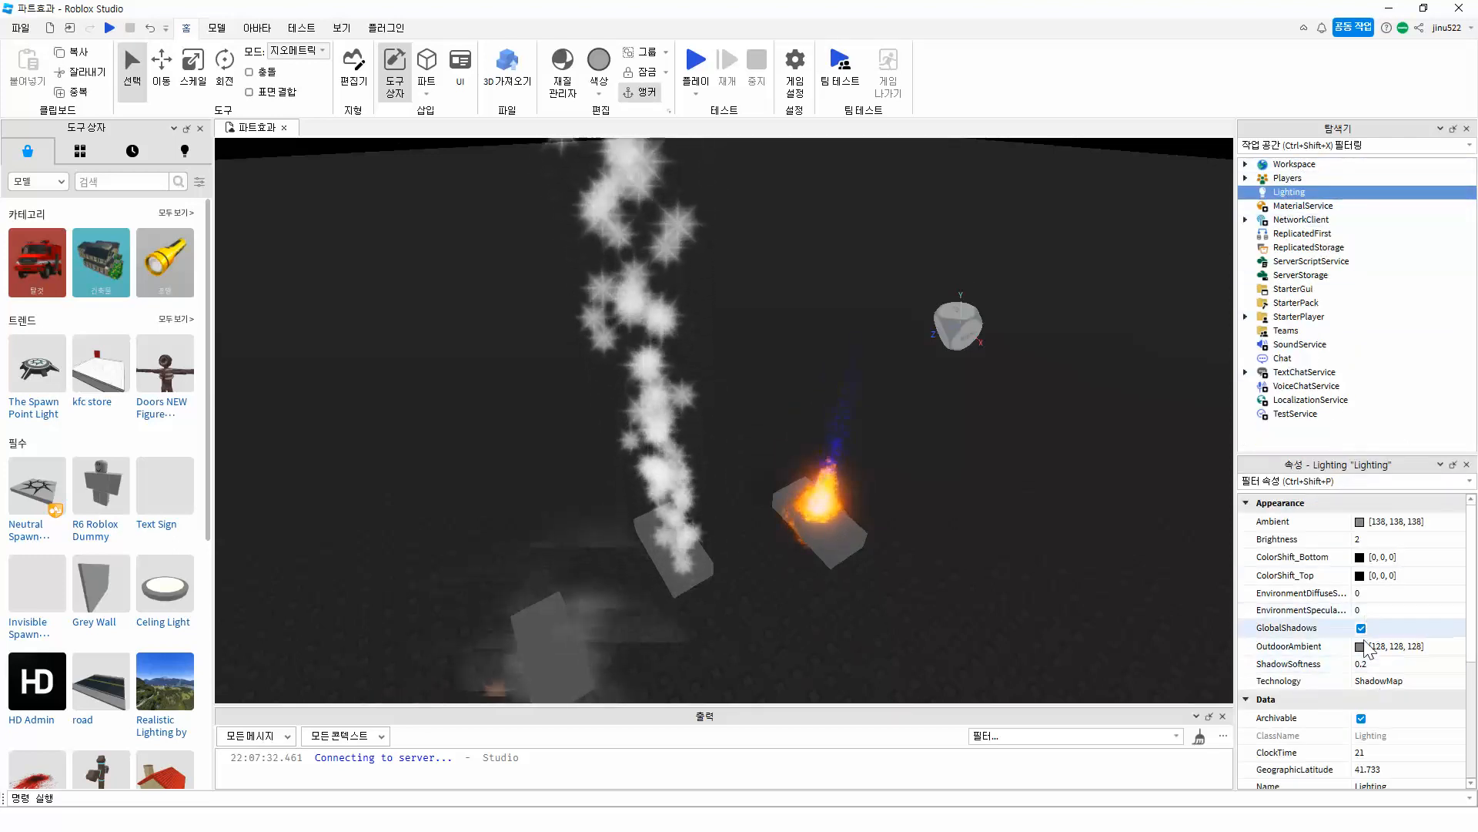
pyautogui.click(1367, 752)
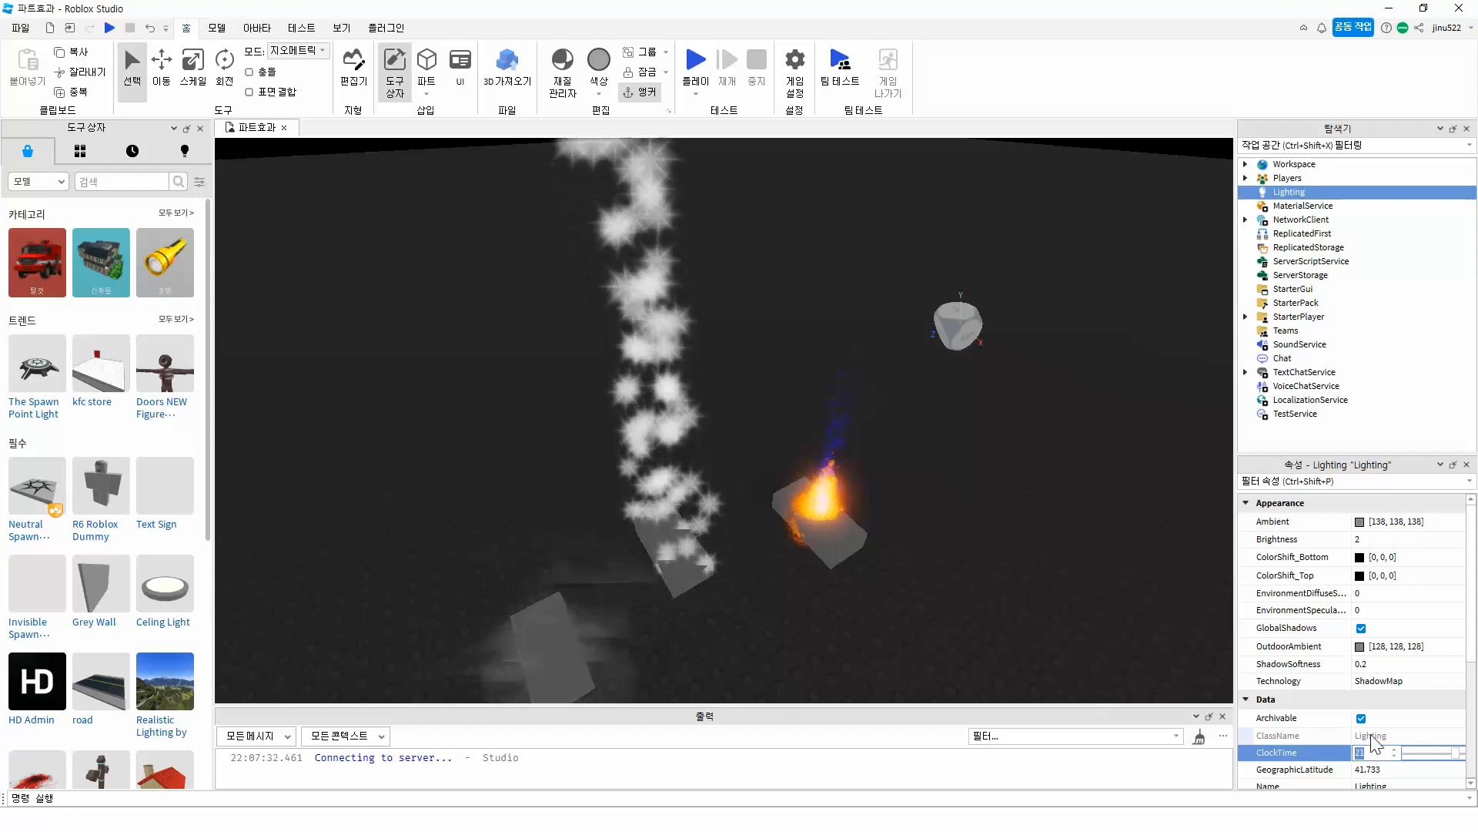
pyautogui.write('6')
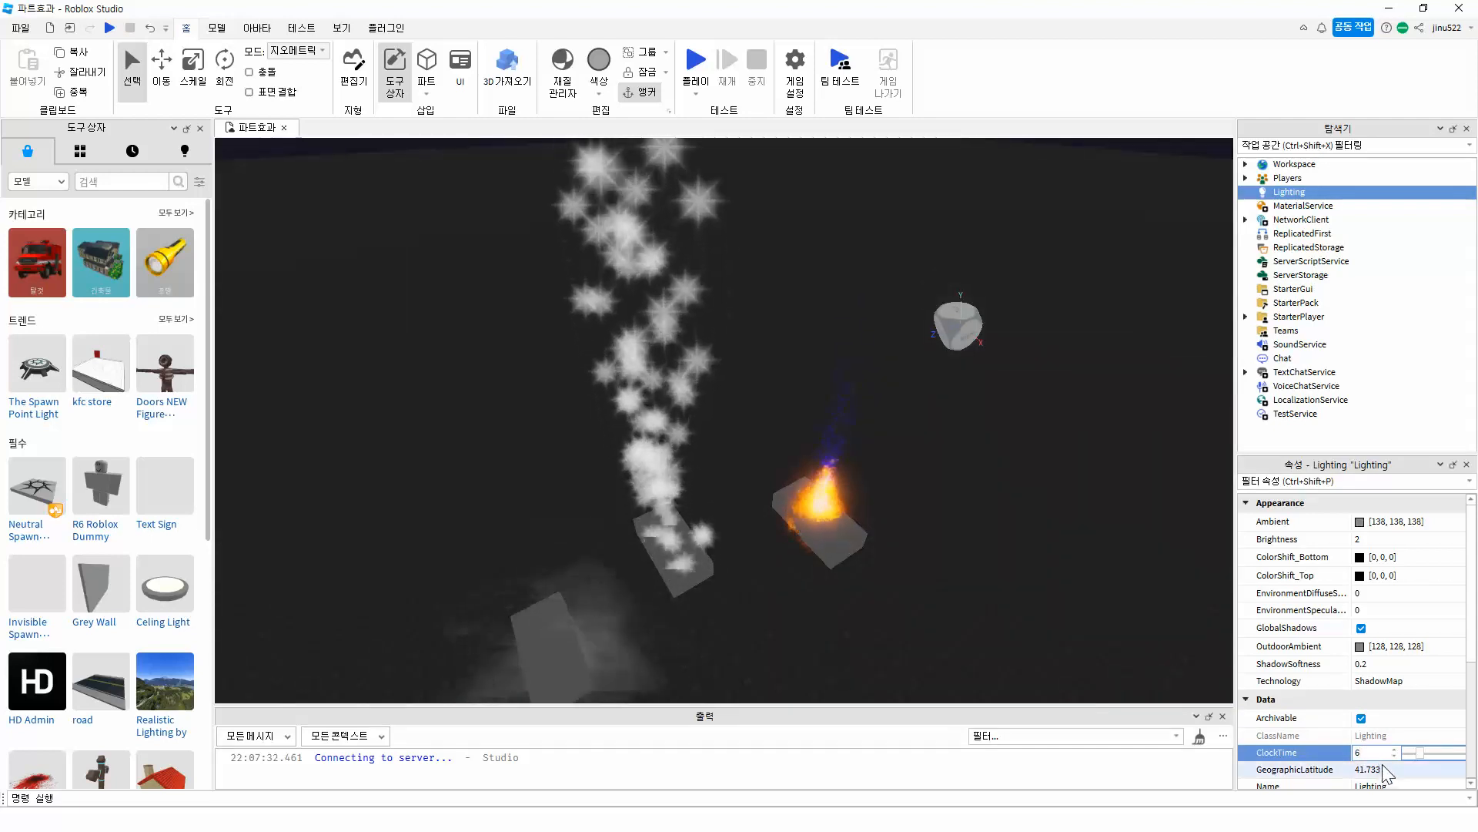
pyautogui.press('Return')
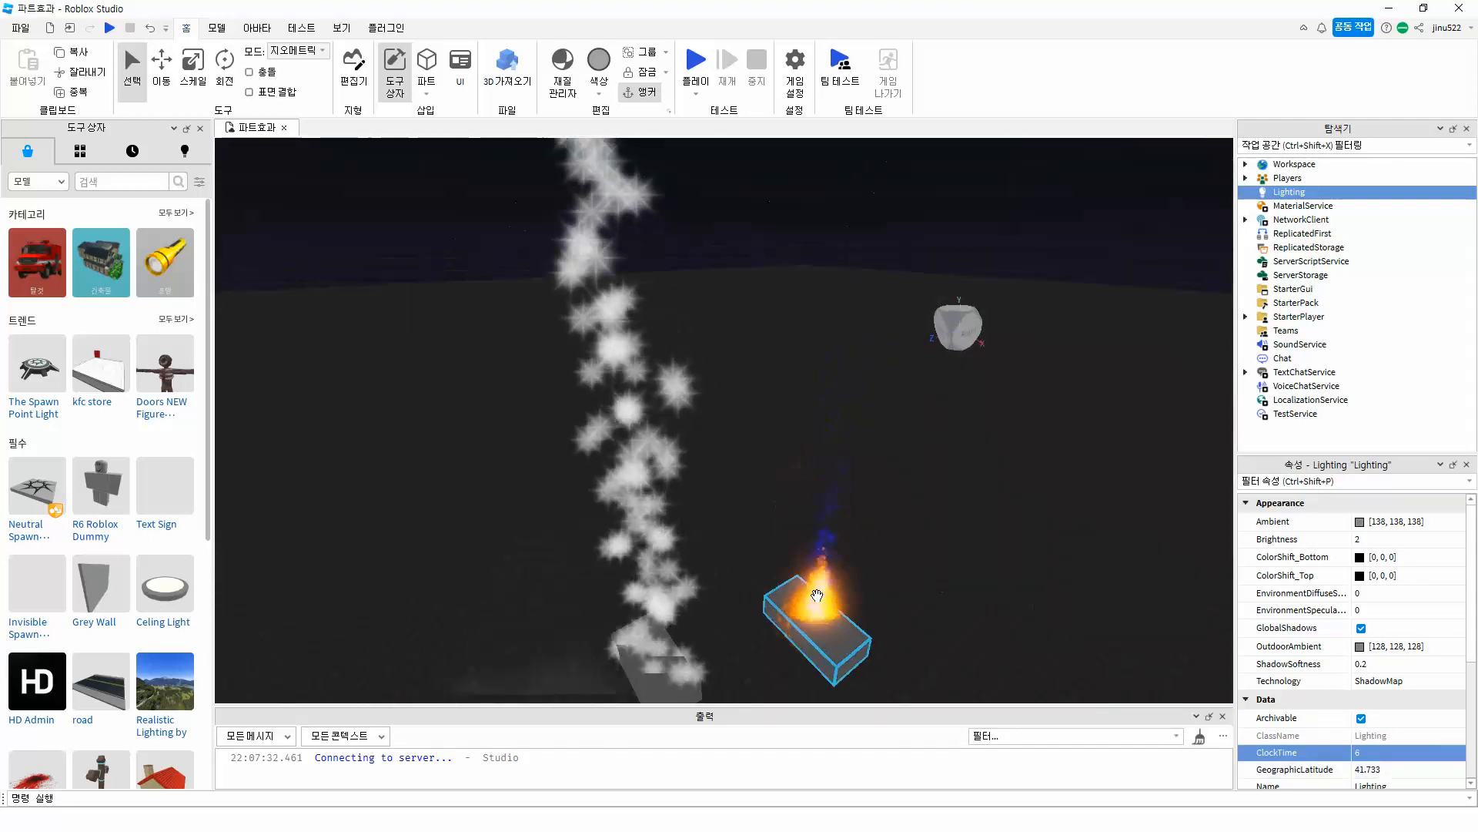
pyautogui.moveTo(816, 594); pyautogui.dragTo(816, 593, button='right')
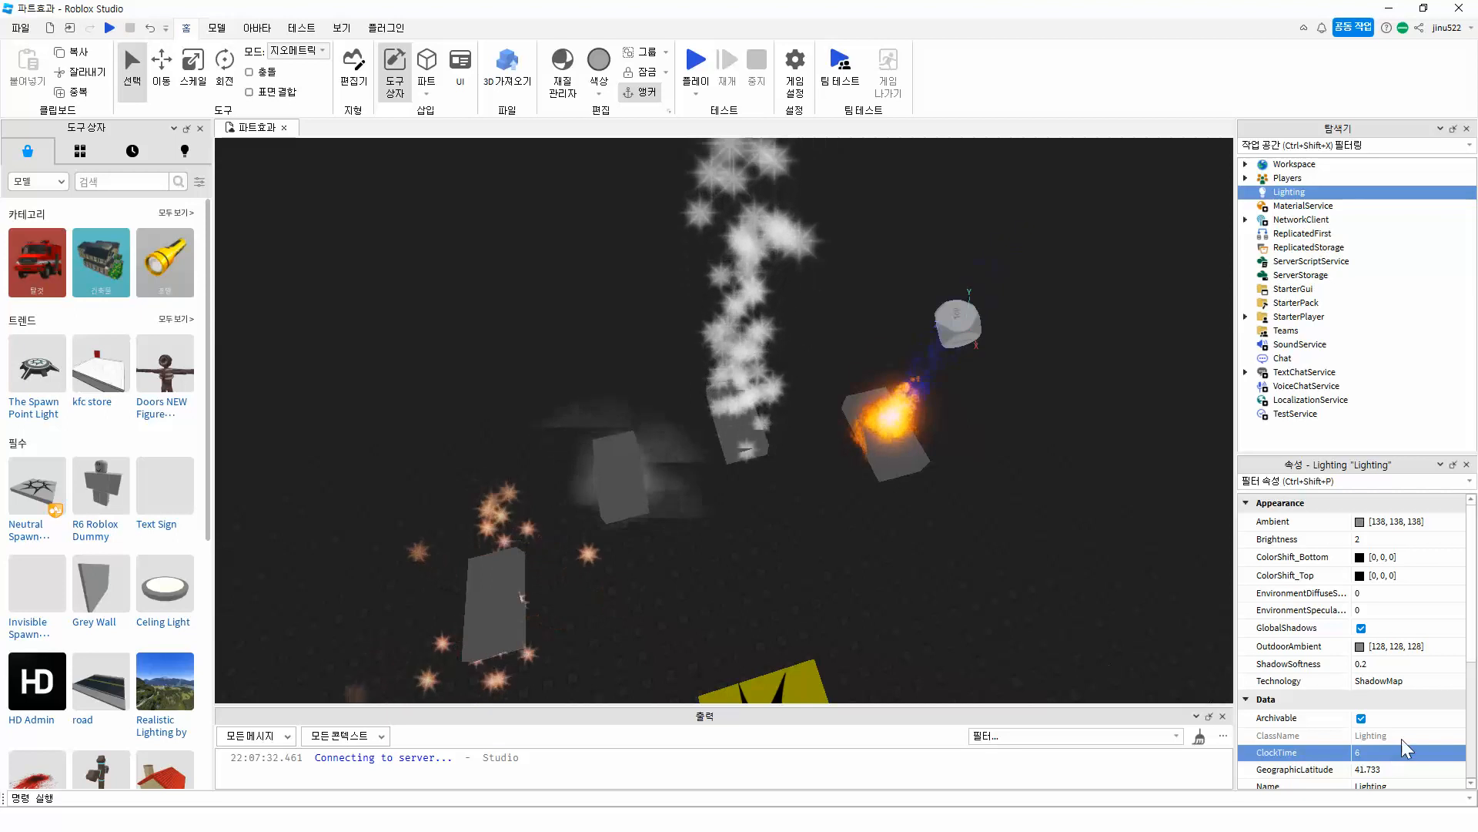
# Step: Raise the ClockTime of Lighting to 7.6 and look up at the sun
pyautogui.click(1417, 754)
pyautogui.moveTo(1419, 757)
pyautogui.mouseDown()
pyautogui.moveTo(1463, 756)
pyautogui.moveTo(1426, 757)
pyautogui.mouseUp()
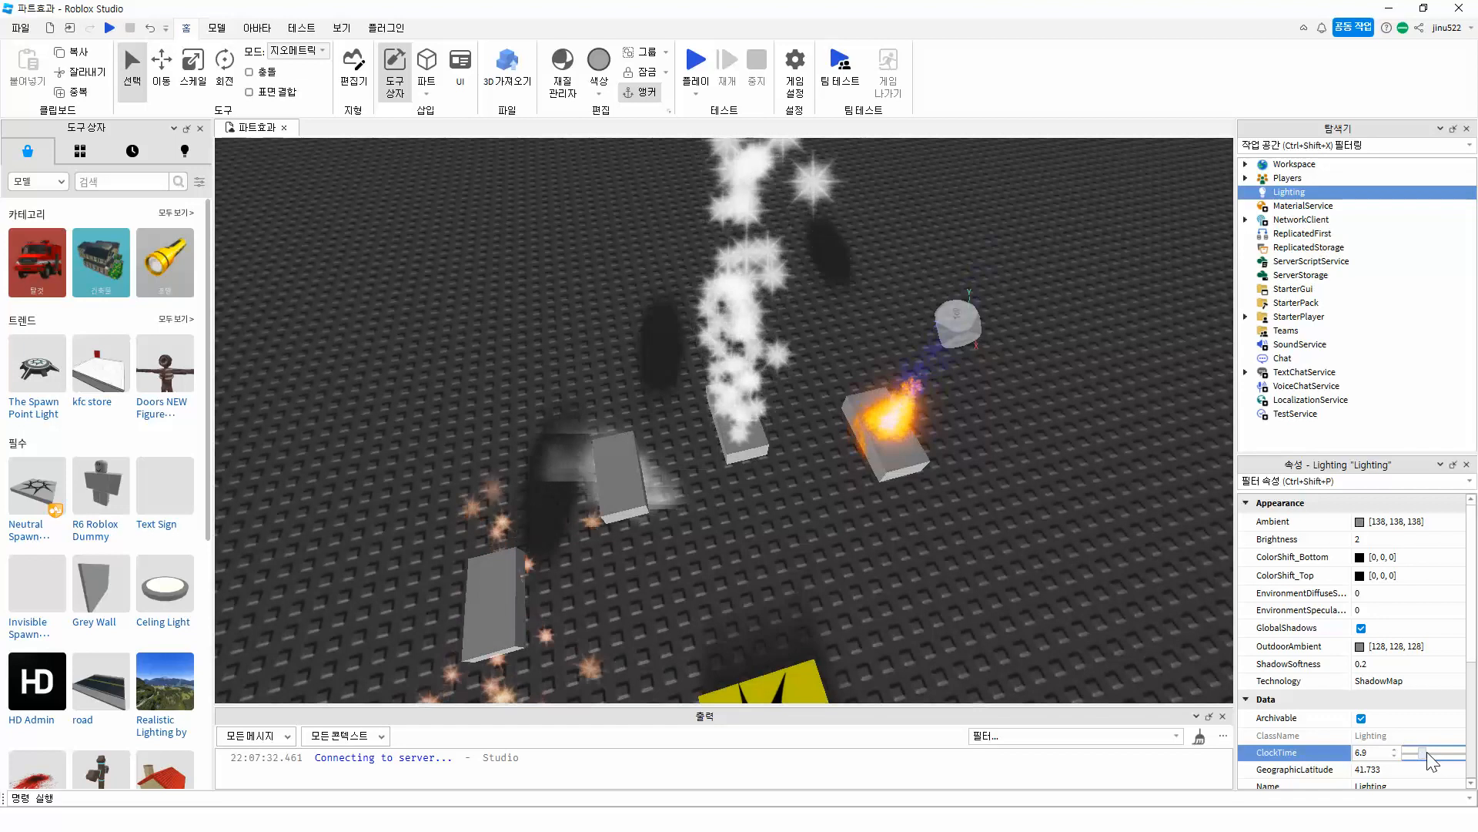
pyautogui.moveTo(1058, 576); pyautogui.dragTo(1038, 540, button='right')
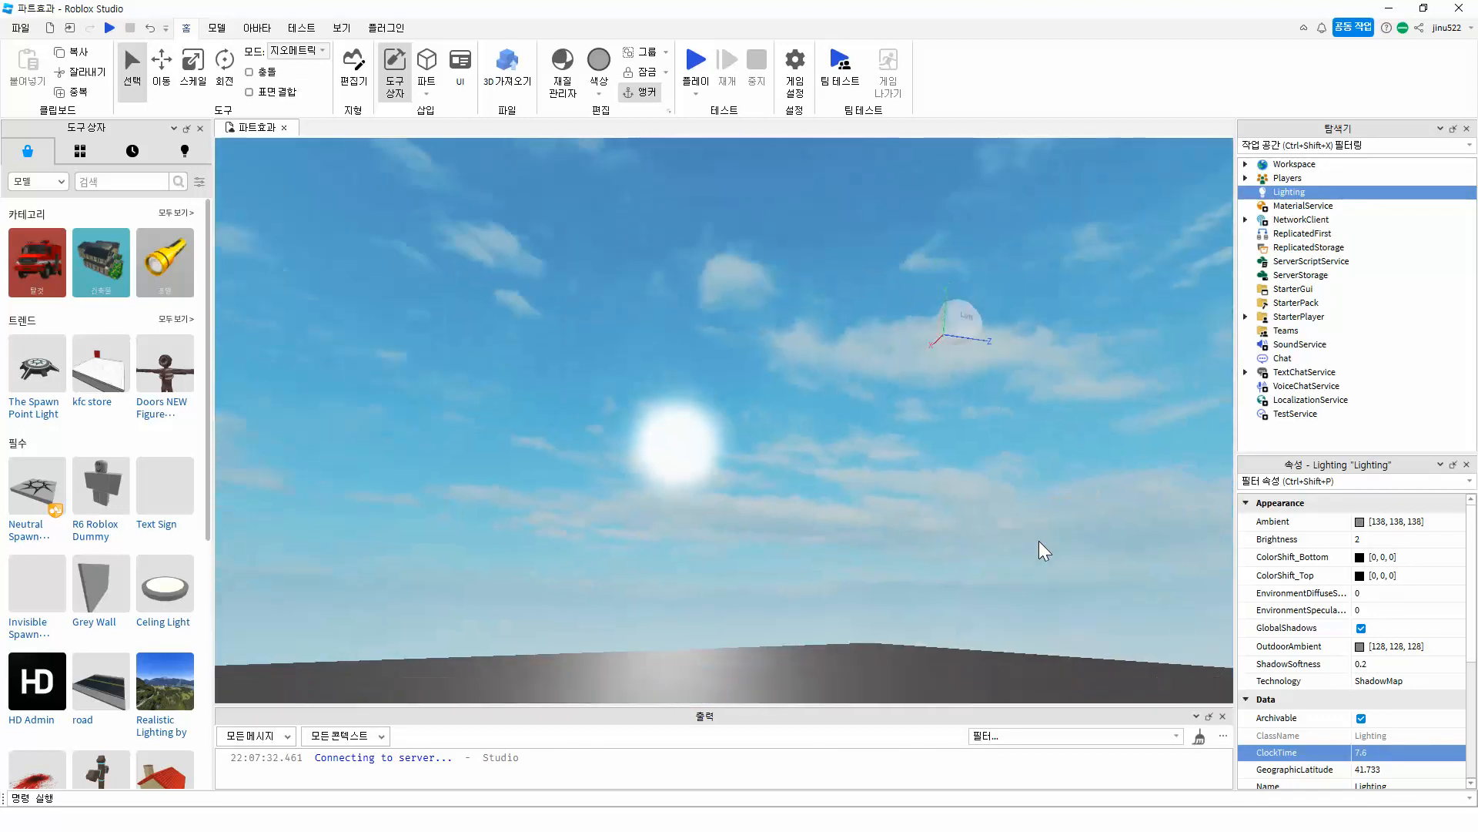
# Step: Set the ClockTime of Lighting to 0 and look around the night sky for the moon
pyautogui.click(1345, 752)
pyautogui.moveTo(1422, 756); pyautogui.dragTo(1462, 761)
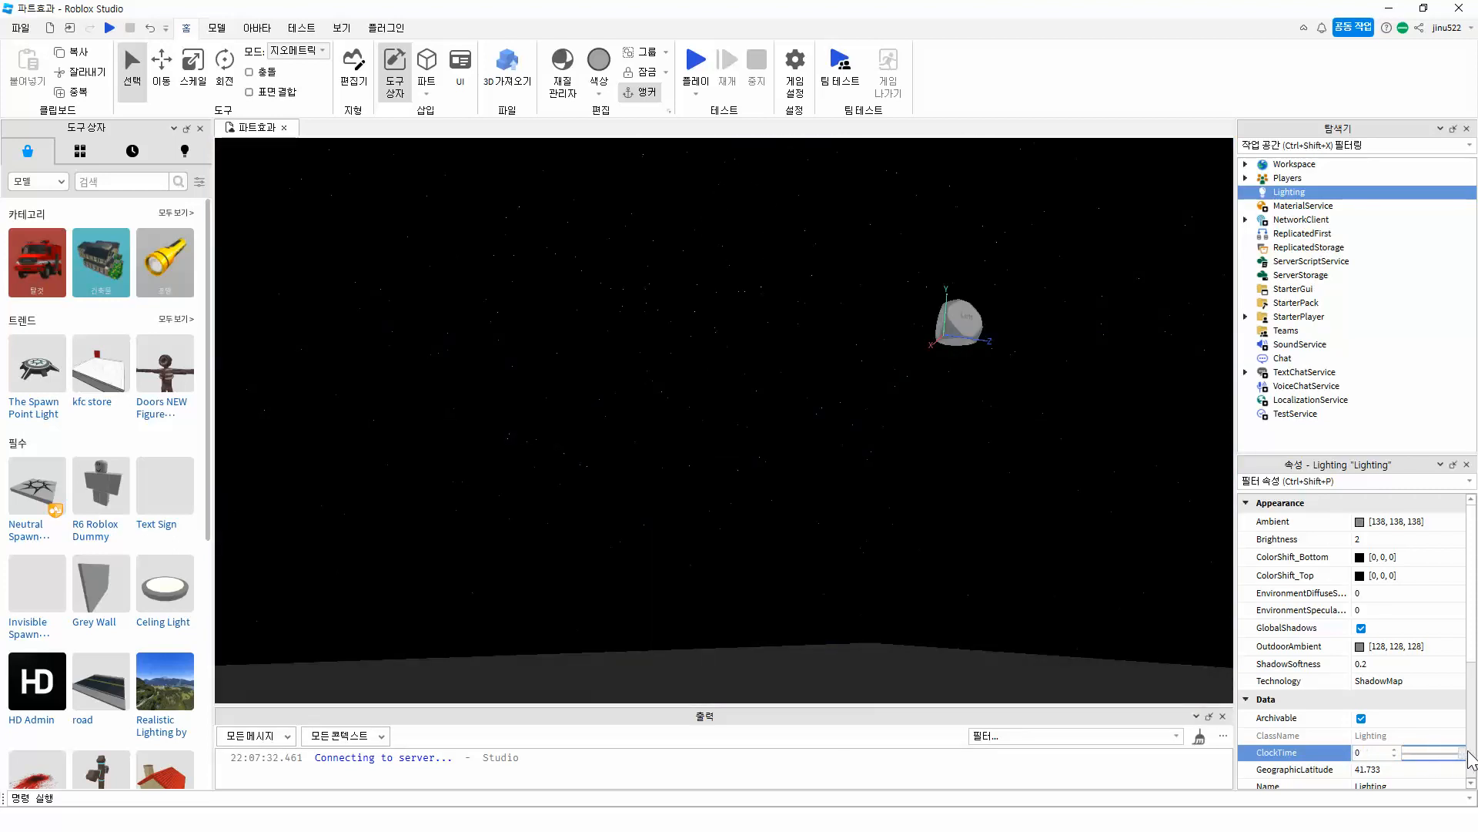
pyautogui.moveTo(1458, 760); pyautogui.dragTo(1472, 762)
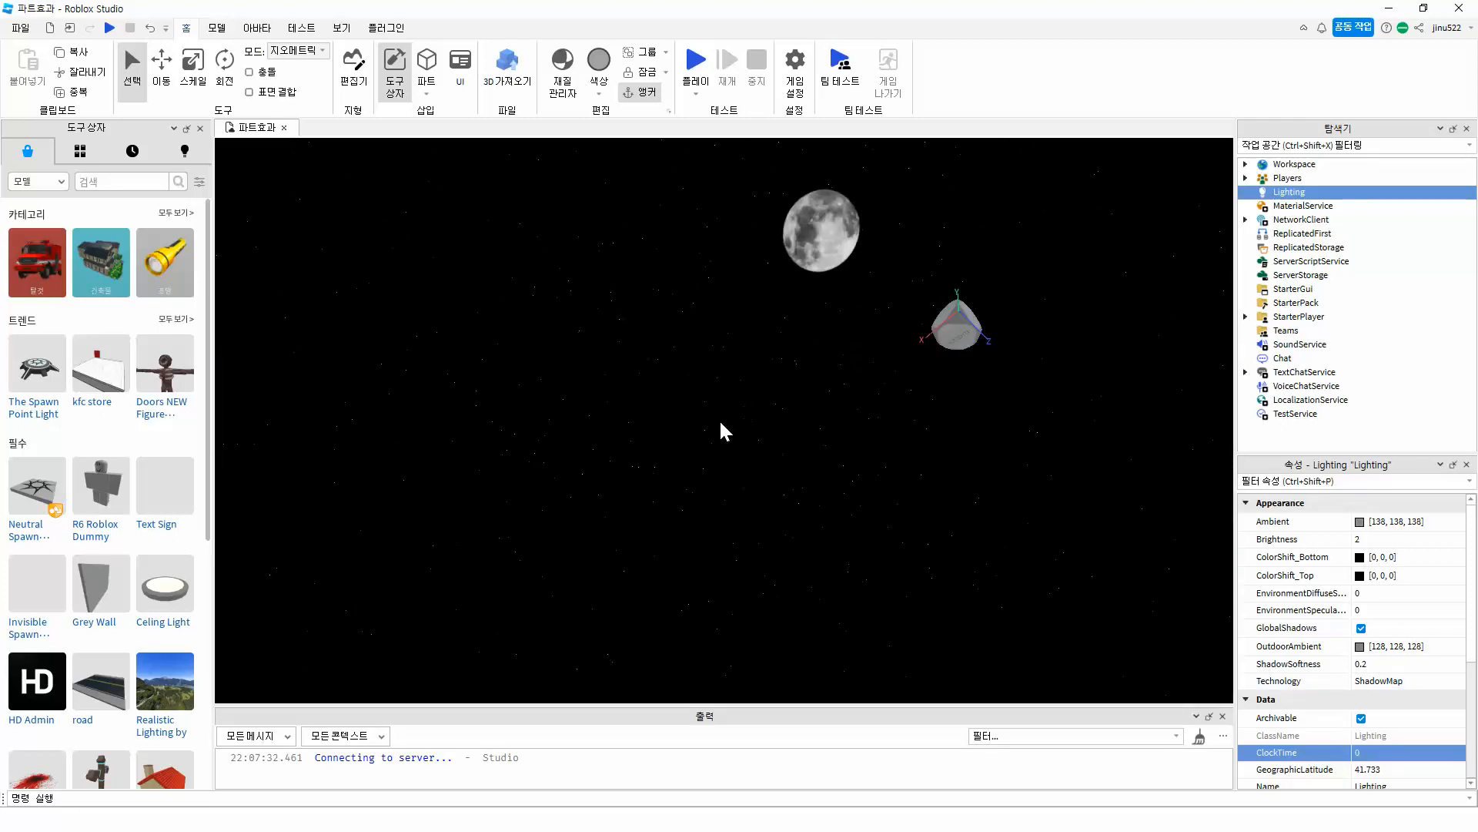
pyautogui.moveTo(484, 394); pyautogui.dragTo(484, 393, button='right')
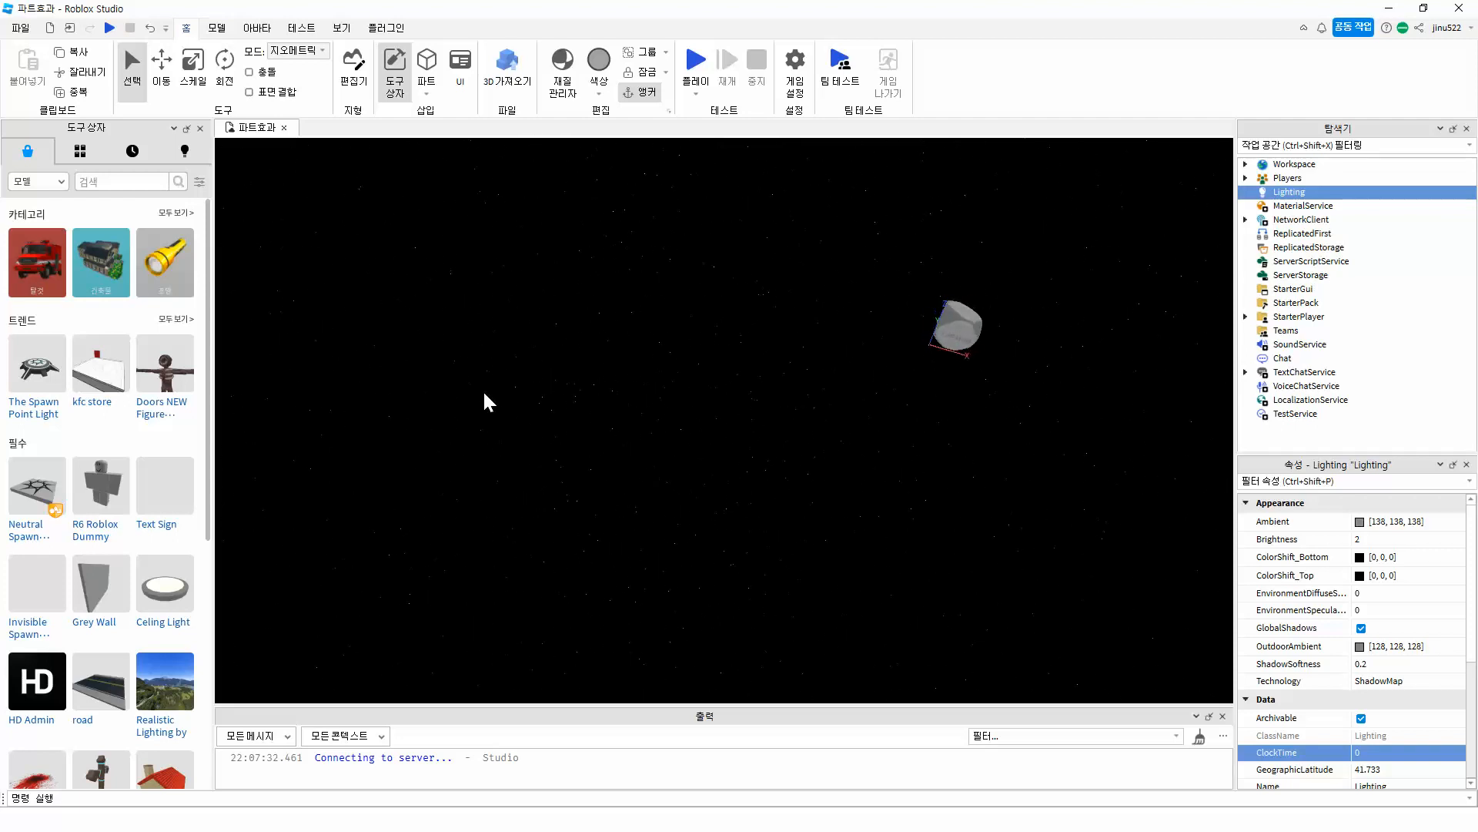
pyautogui.moveTo(484, 393); pyautogui.dragTo(484, 393, button='right')
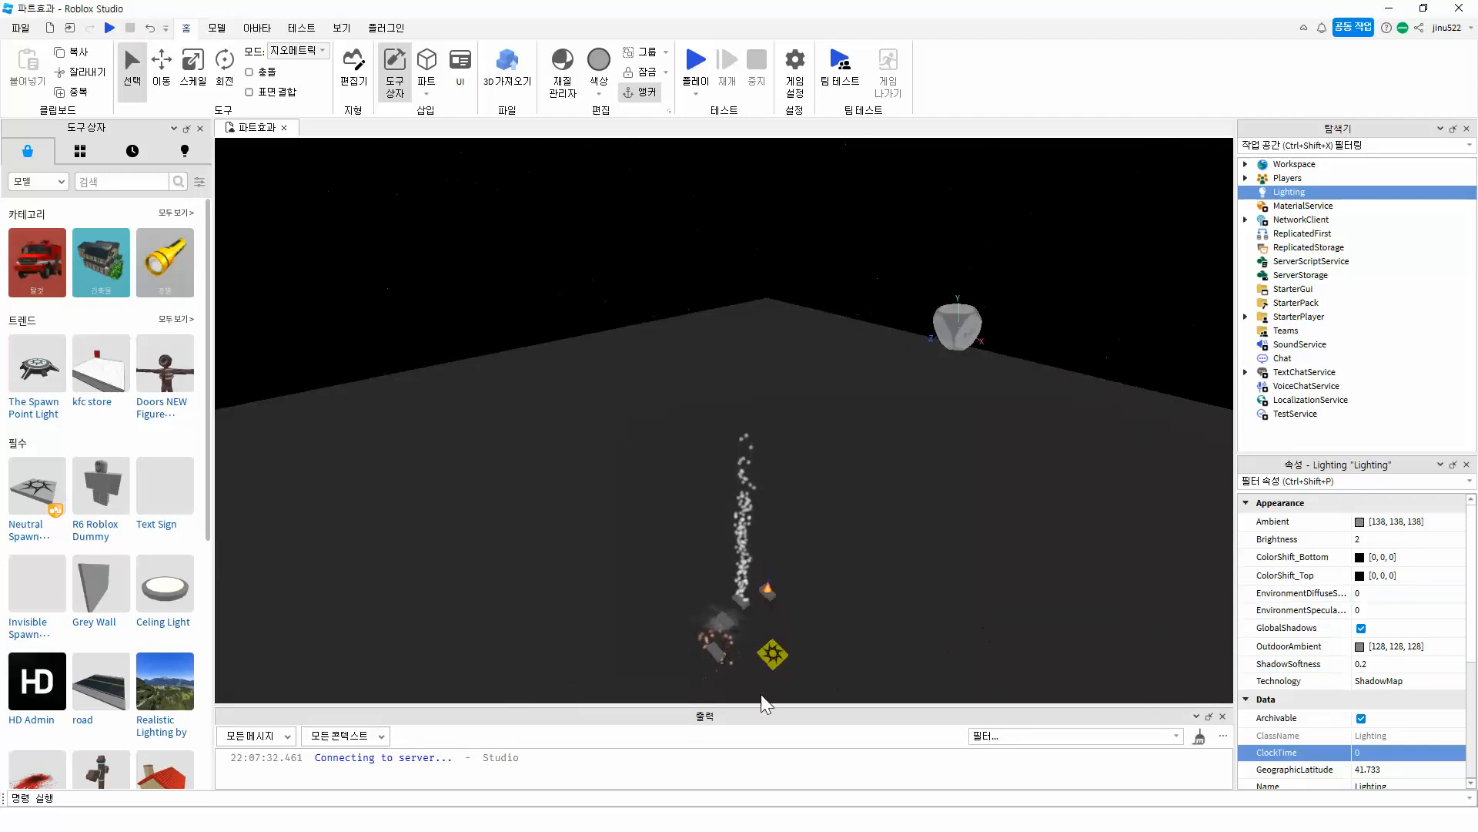
# Step: Select the SpawnLocation and focus the view on it with the surrounding effect parts in sight
pyautogui.click(772, 657)
pyautogui.press('f')
pyautogui.moveTo(796, 528); pyautogui.dragTo(795, 528, button='right')
pyautogui.scroll(-10, 761, 425)
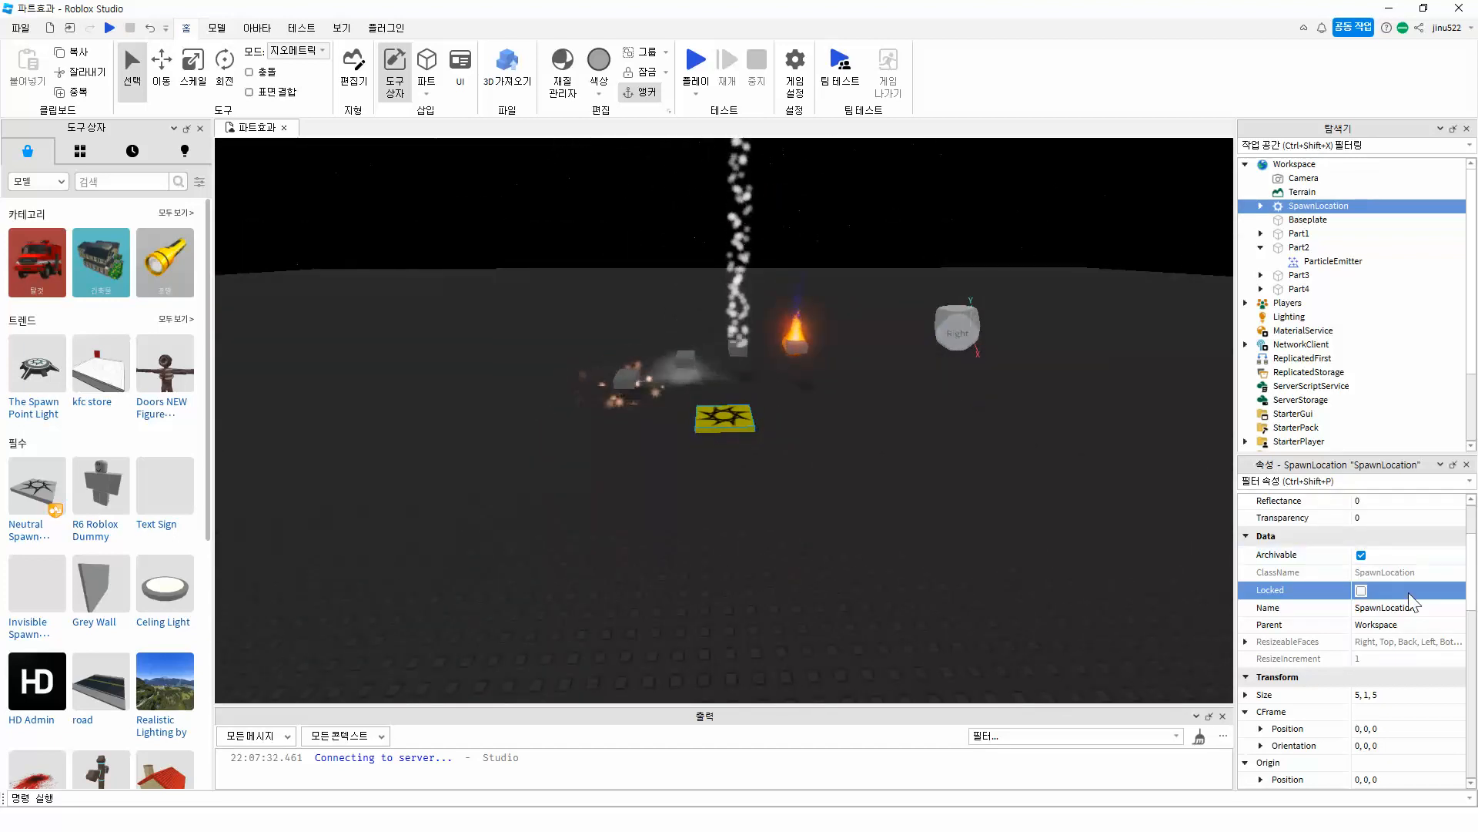
# Step: Set the ClockTime of Lighting to 14 and view the effect parts in daylight
pyautogui.scroll(2, 1409, 597)
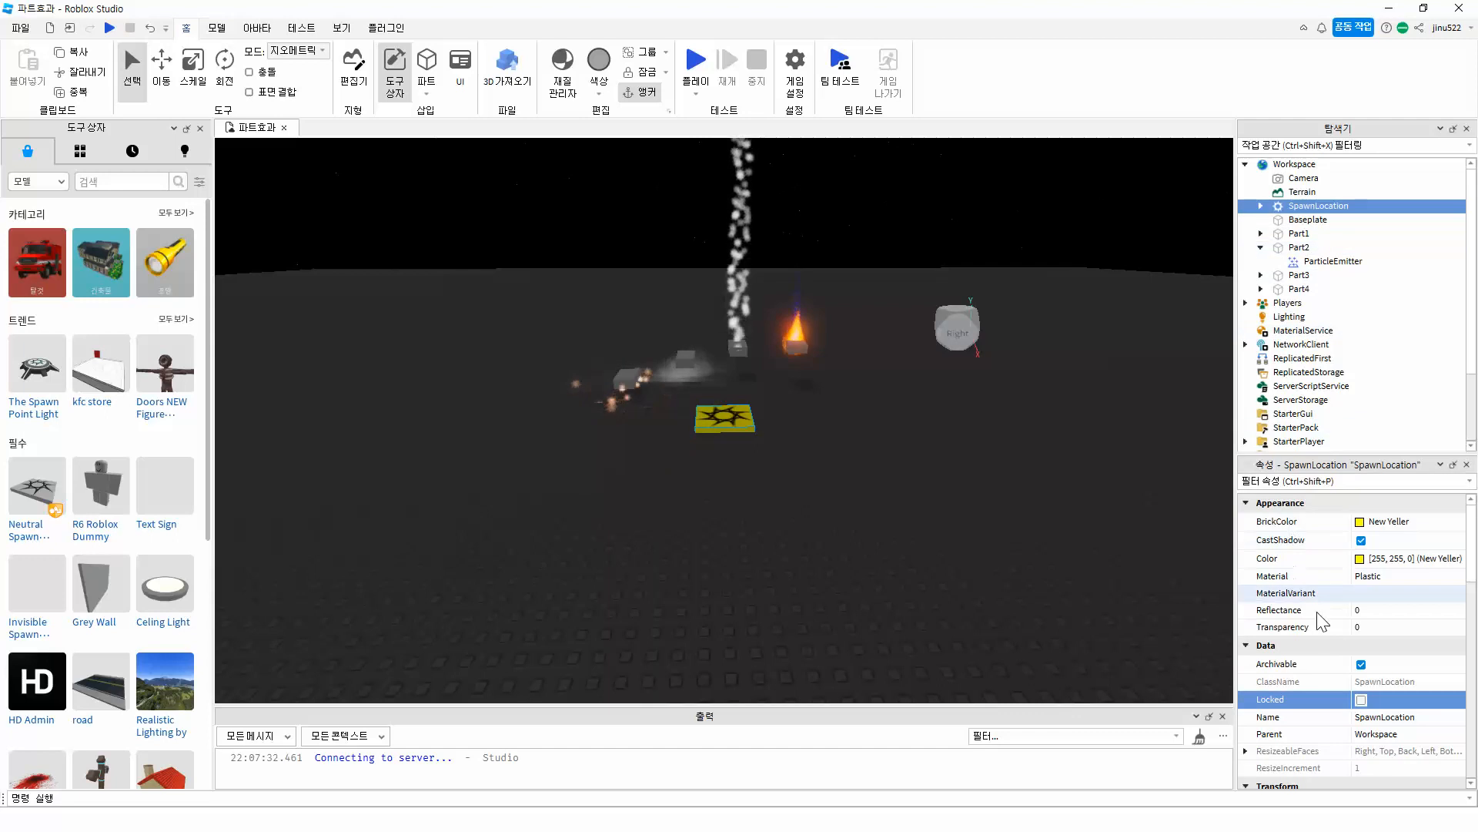
pyautogui.click(1295, 164)
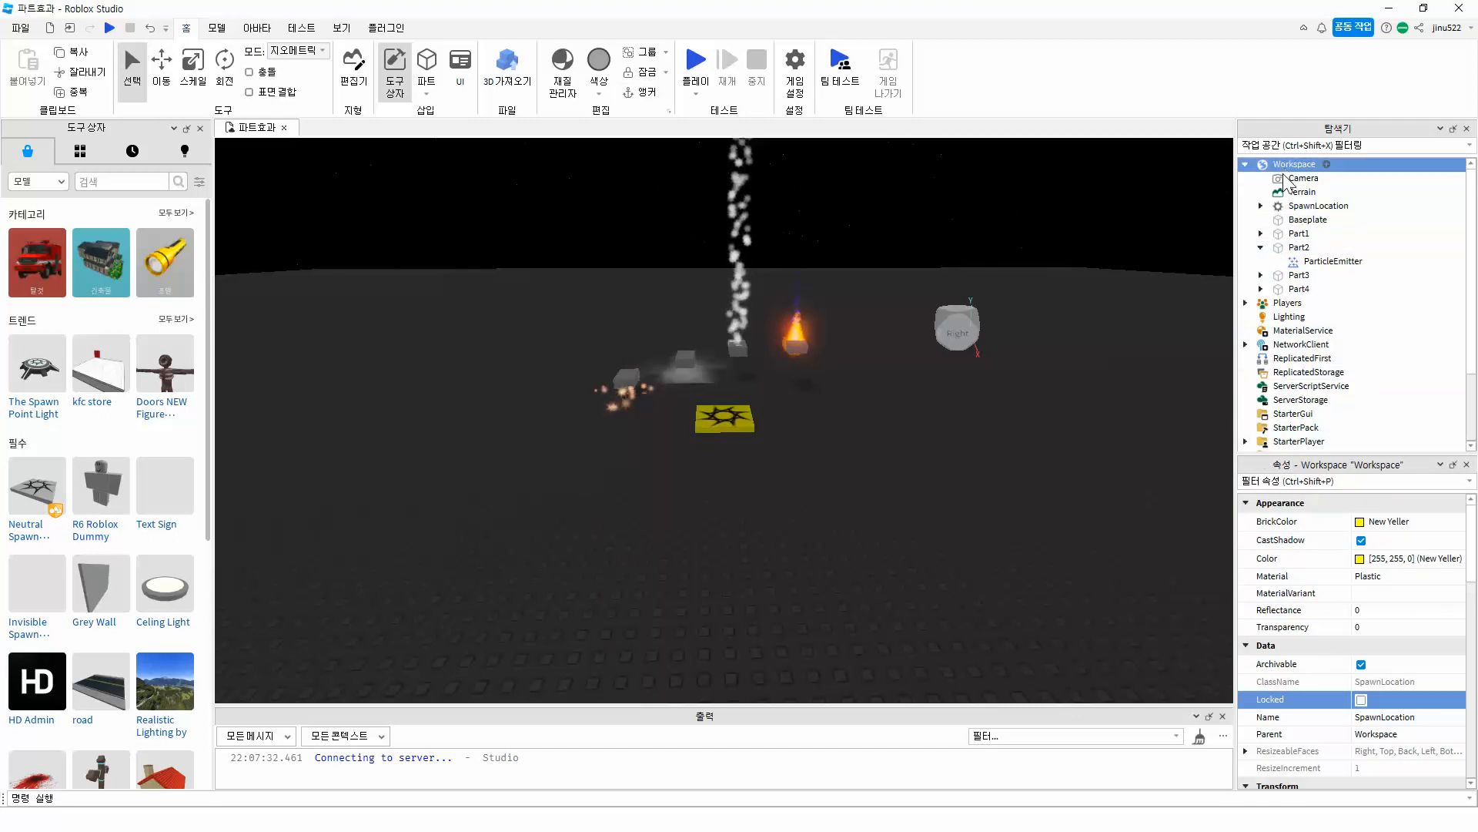
pyautogui.click(1280, 318)
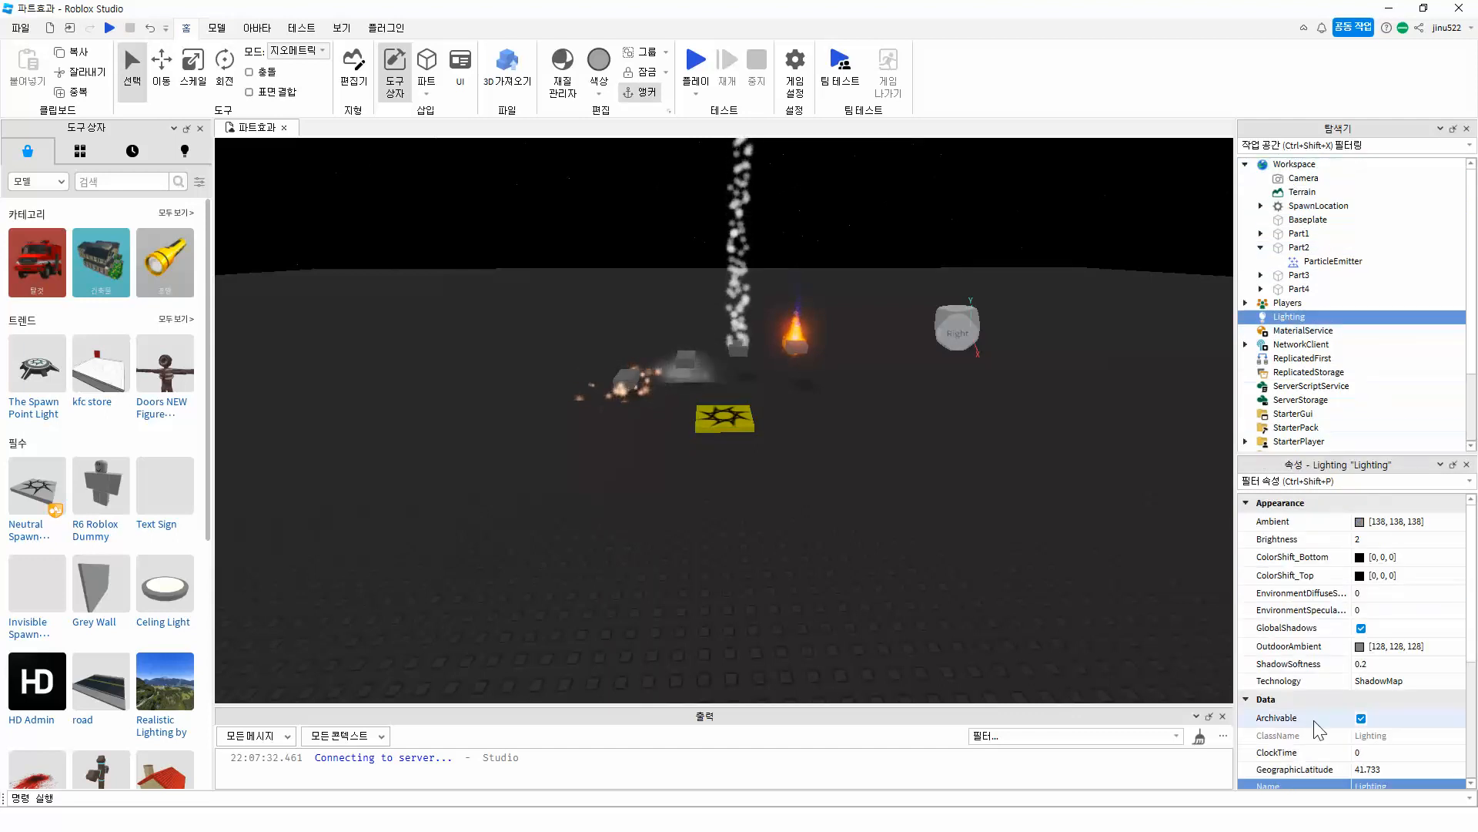
pyautogui.click(1365, 754)
pyautogui.write('14')
pyautogui.press('Return')
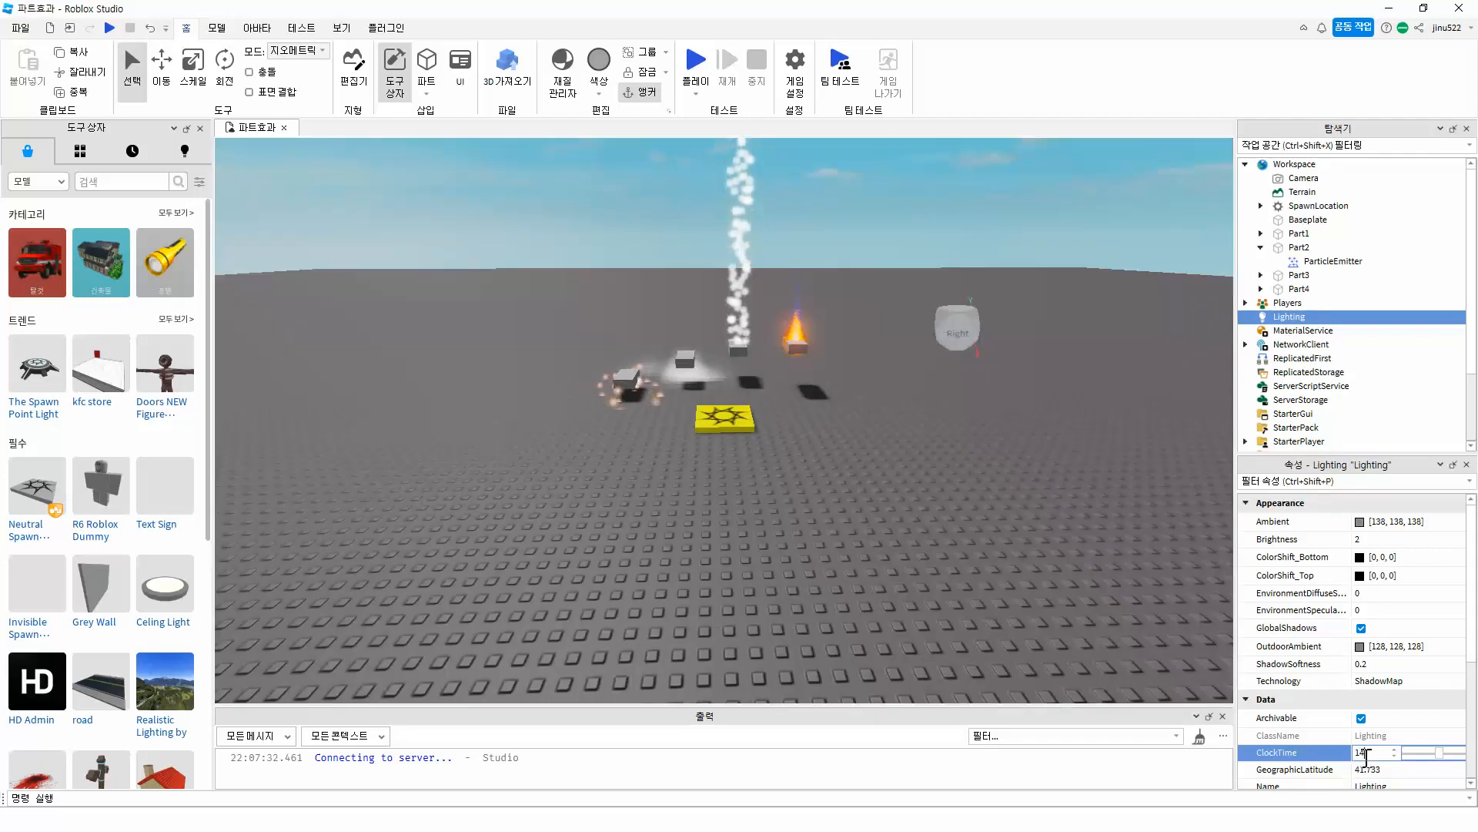
pyautogui.moveTo(807, 396); pyautogui.dragTo(805, 390, button='right')
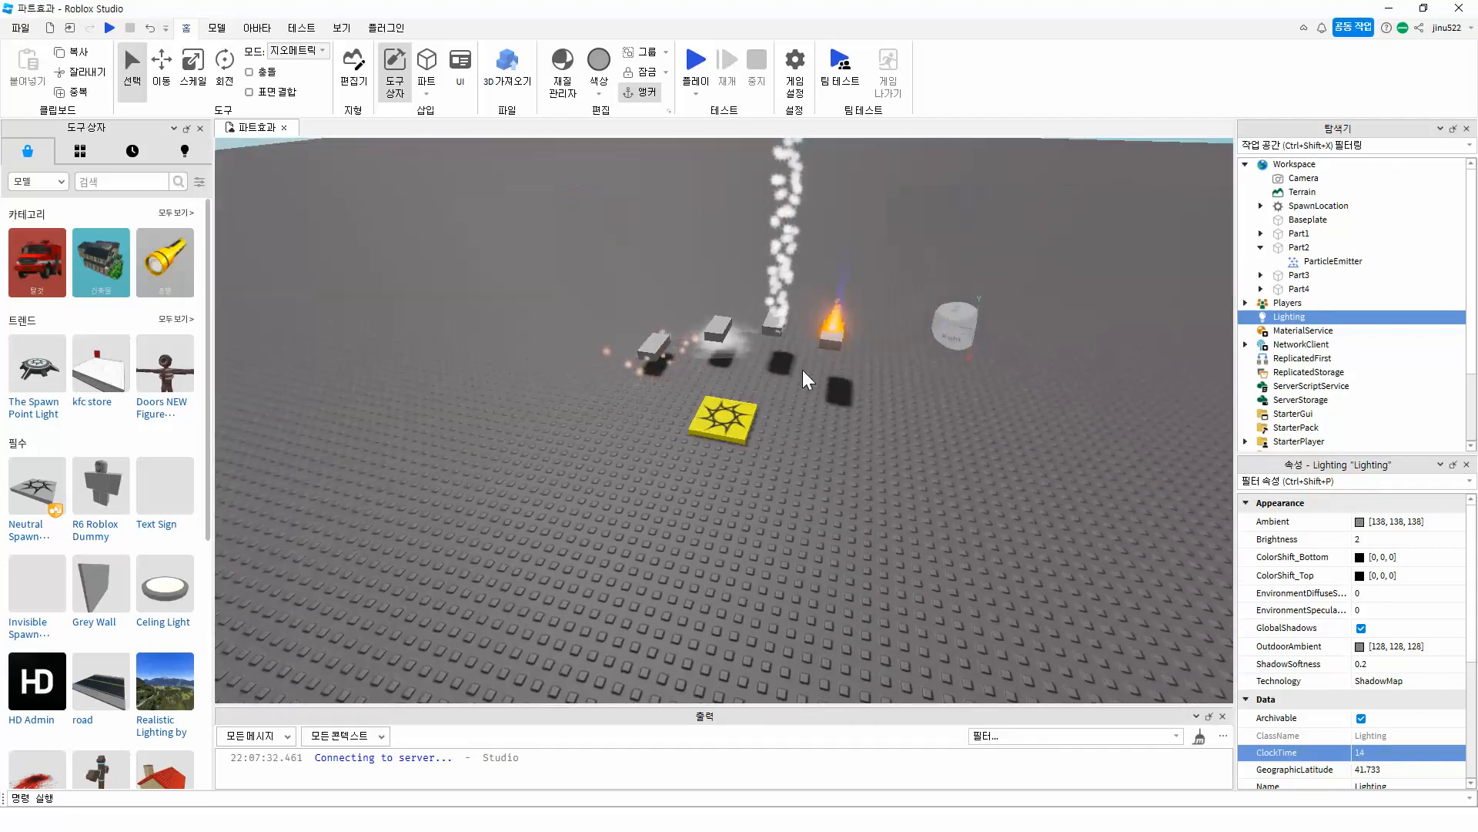
pyautogui.scroll(3, 798, 358)
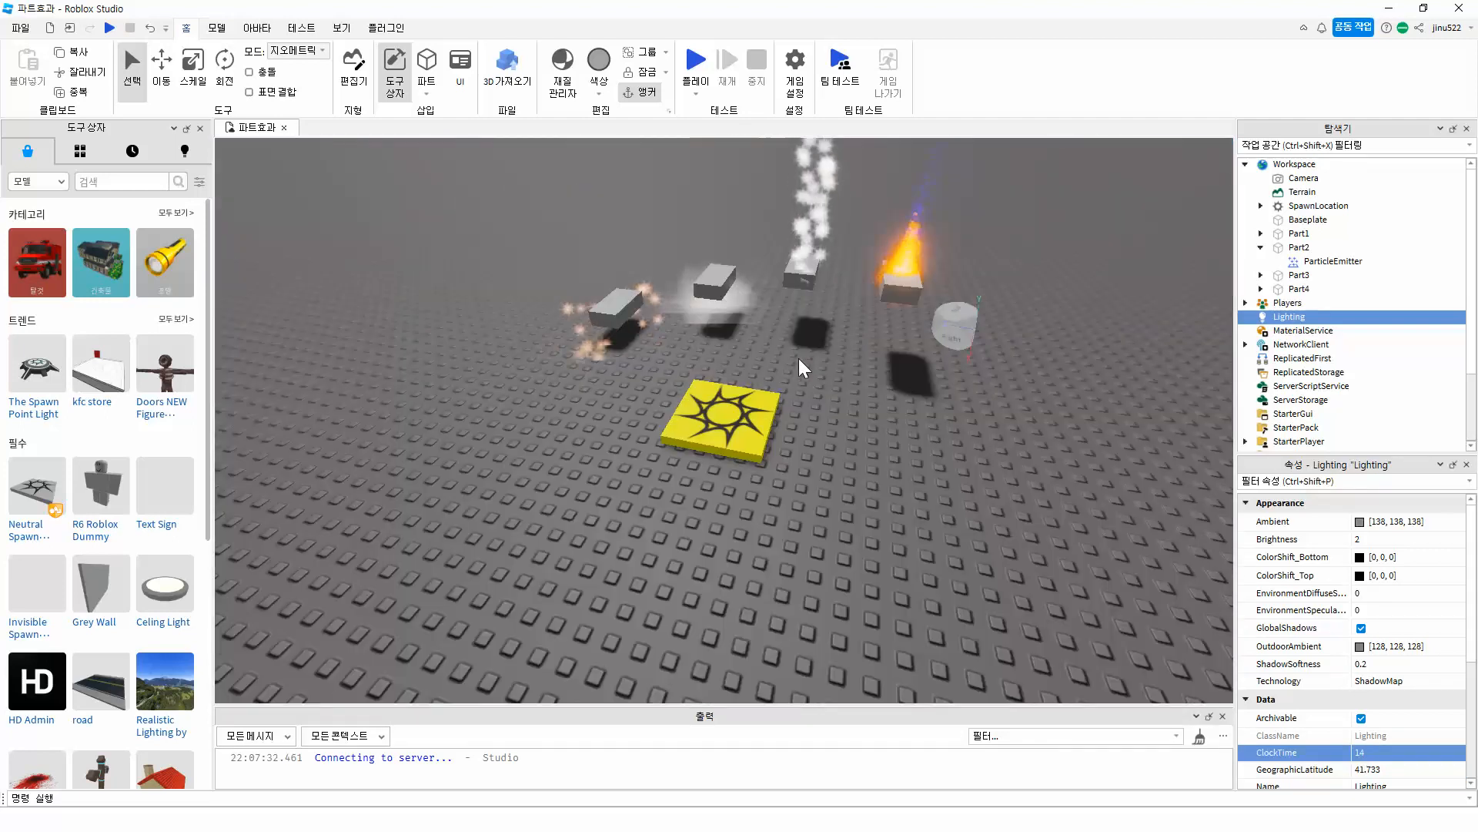
# Step: Save the part effects place to Roblox and close it
pyautogui.click(20, 28)
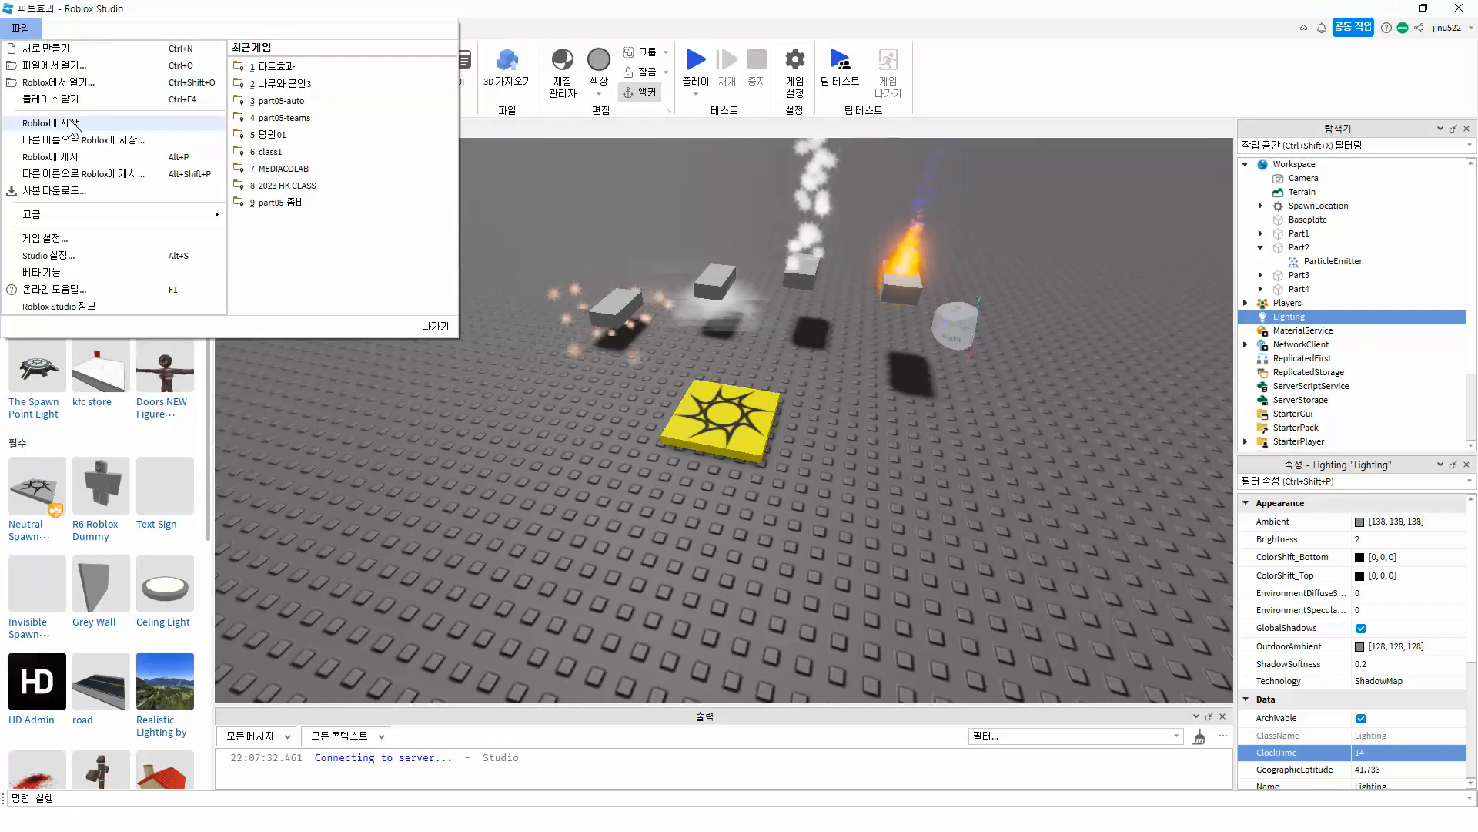
pyautogui.click(72, 125)
pyautogui.click(20, 28)
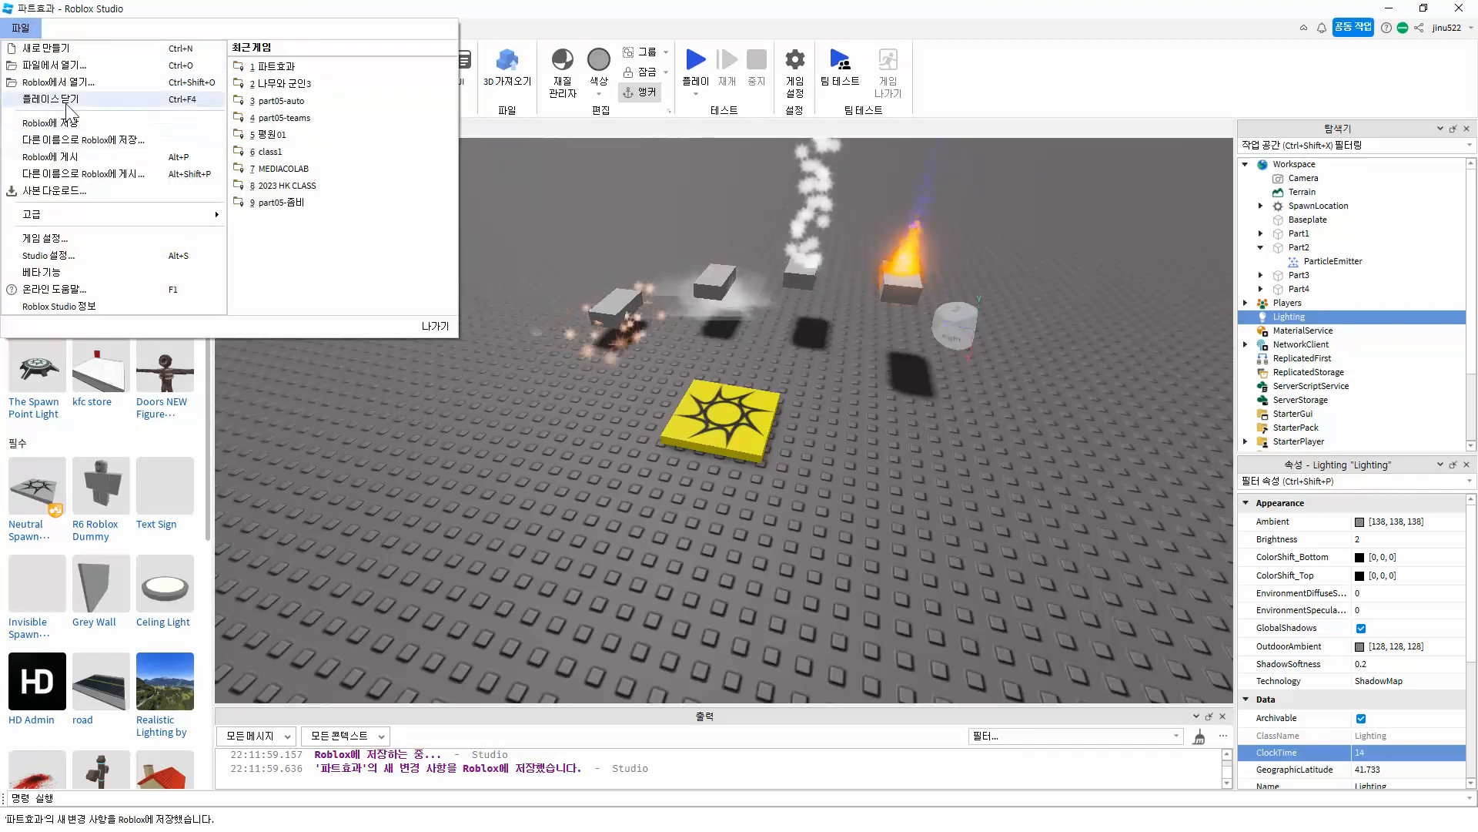
pyautogui.click(468, 498)
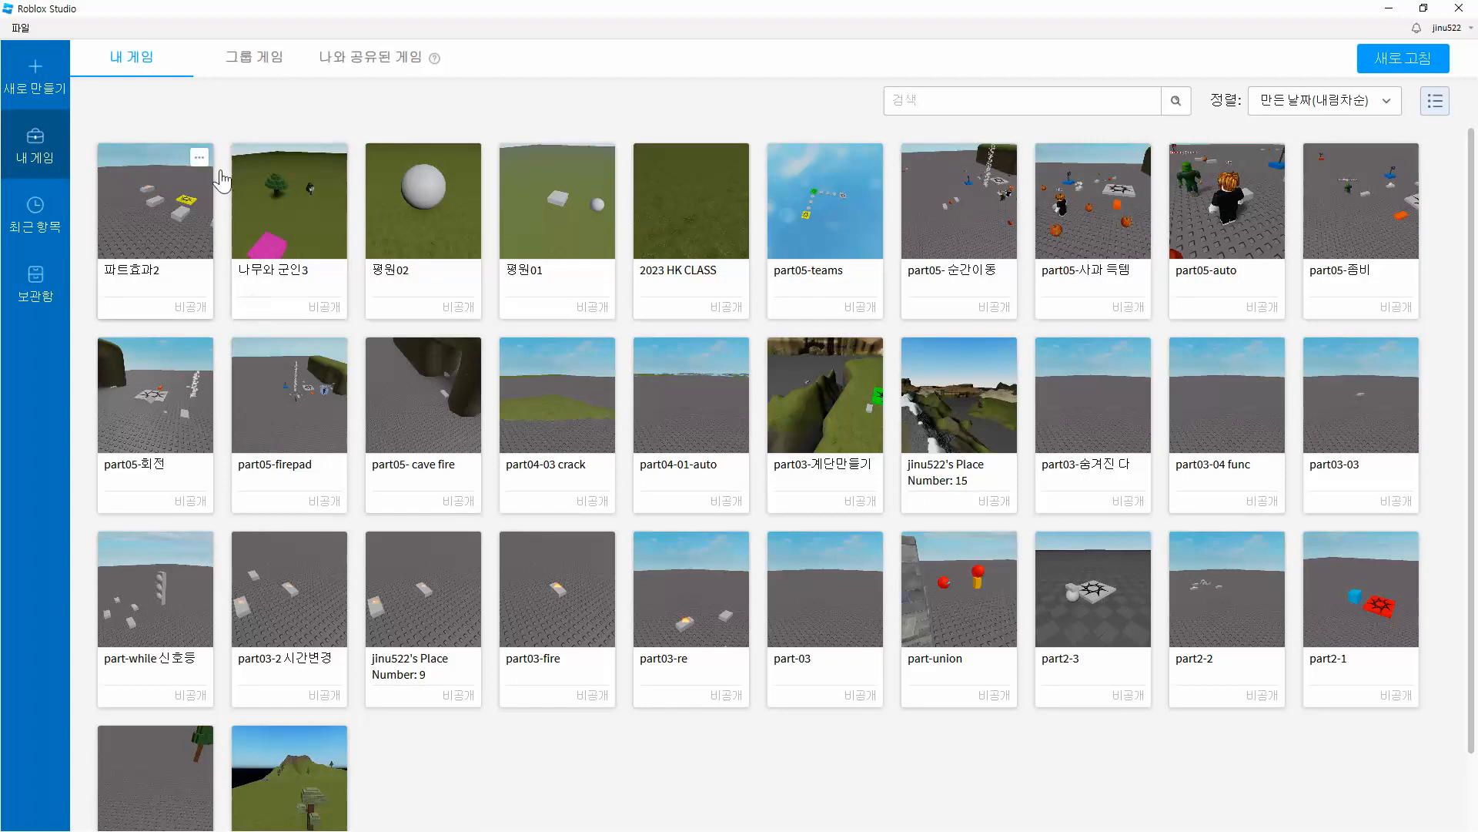
# Step: Look through the recent and archived games and create a new place from the Classic Baseplate template
pyautogui.click(43, 230)
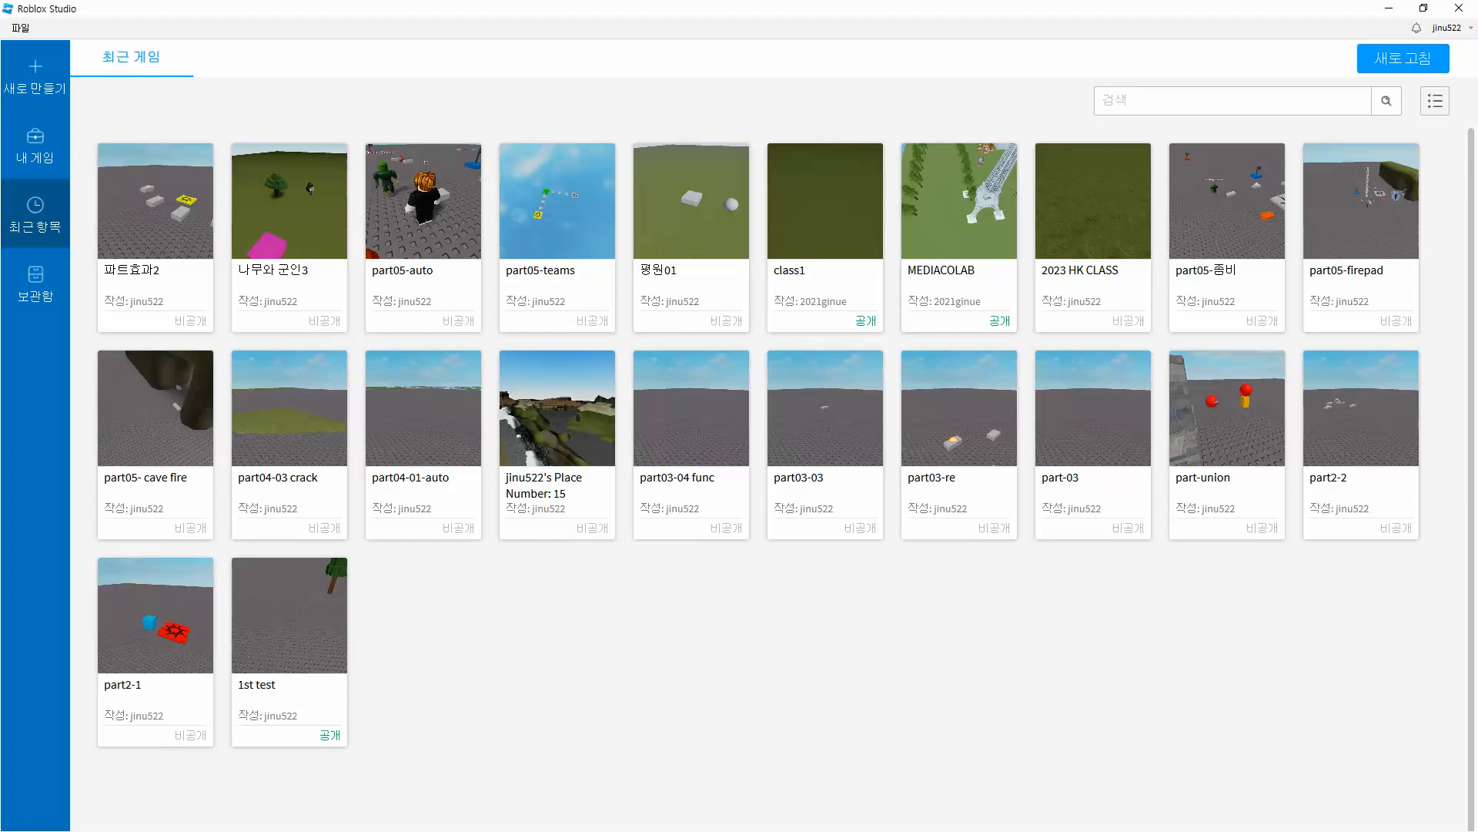
pyautogui.click(35, 286)
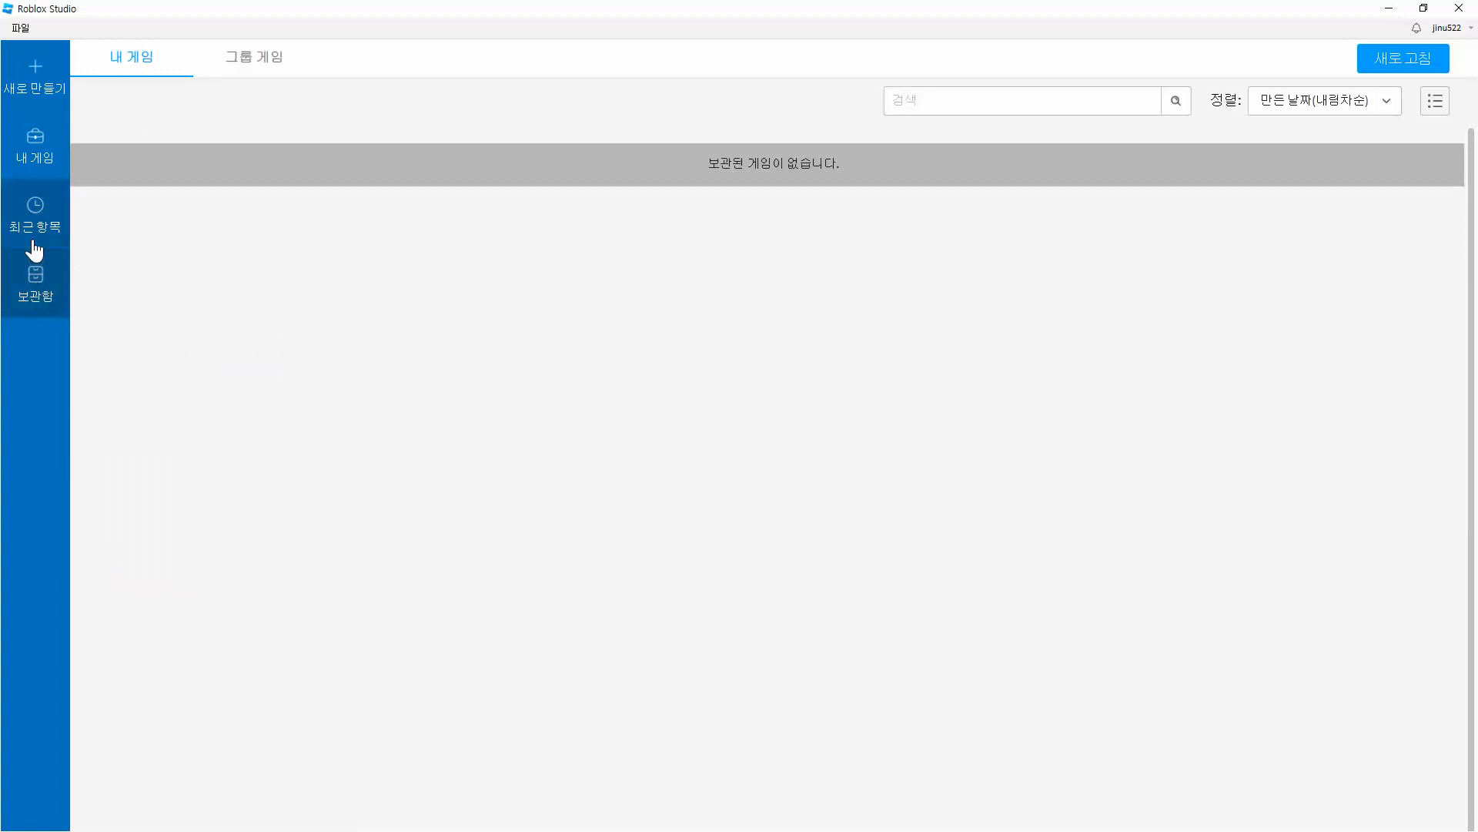
pyautogui.click(37, 231)
pyautogui.click(34, 171)
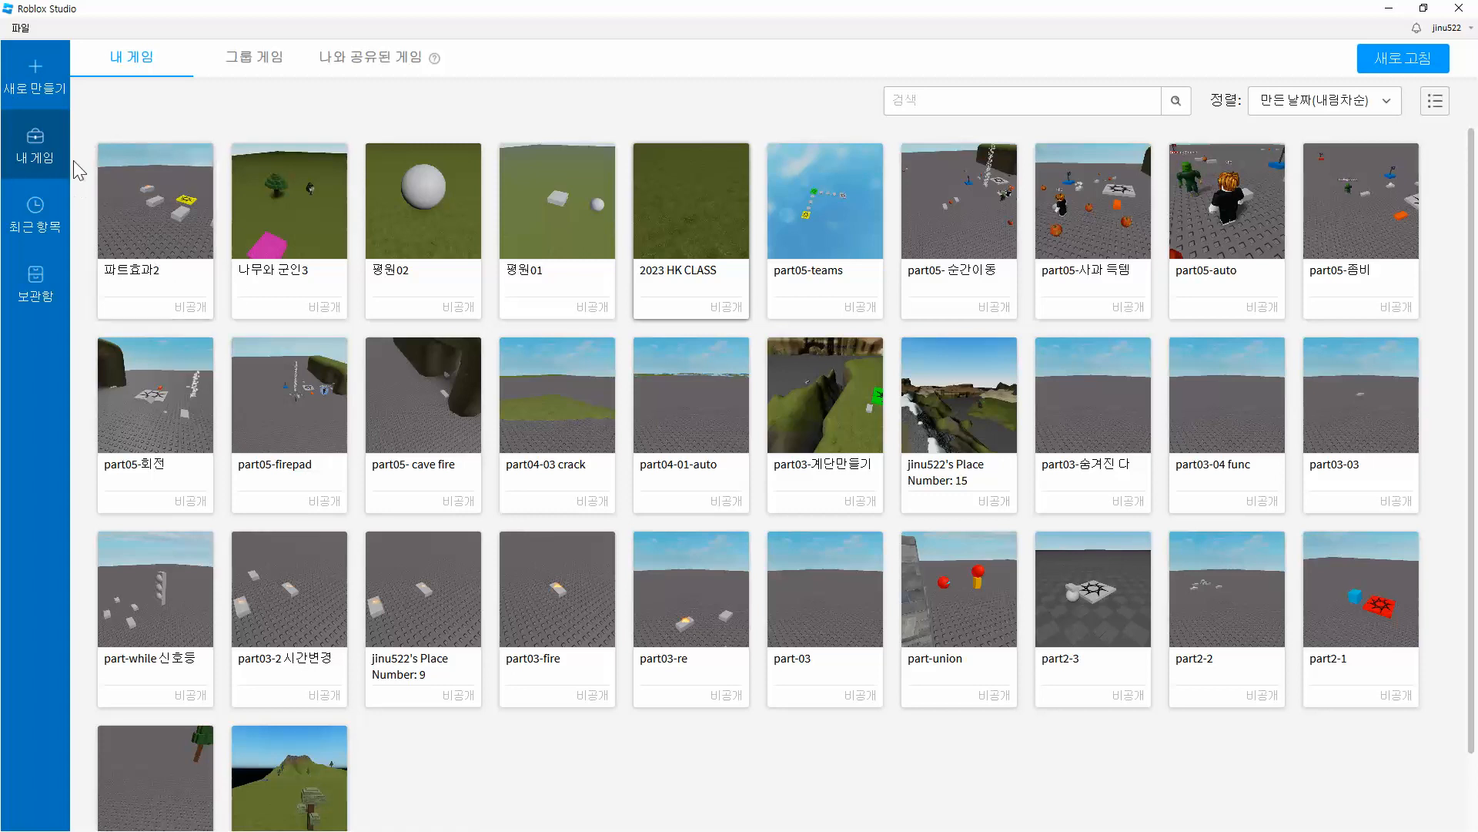
pyautogui.click(42, 89)
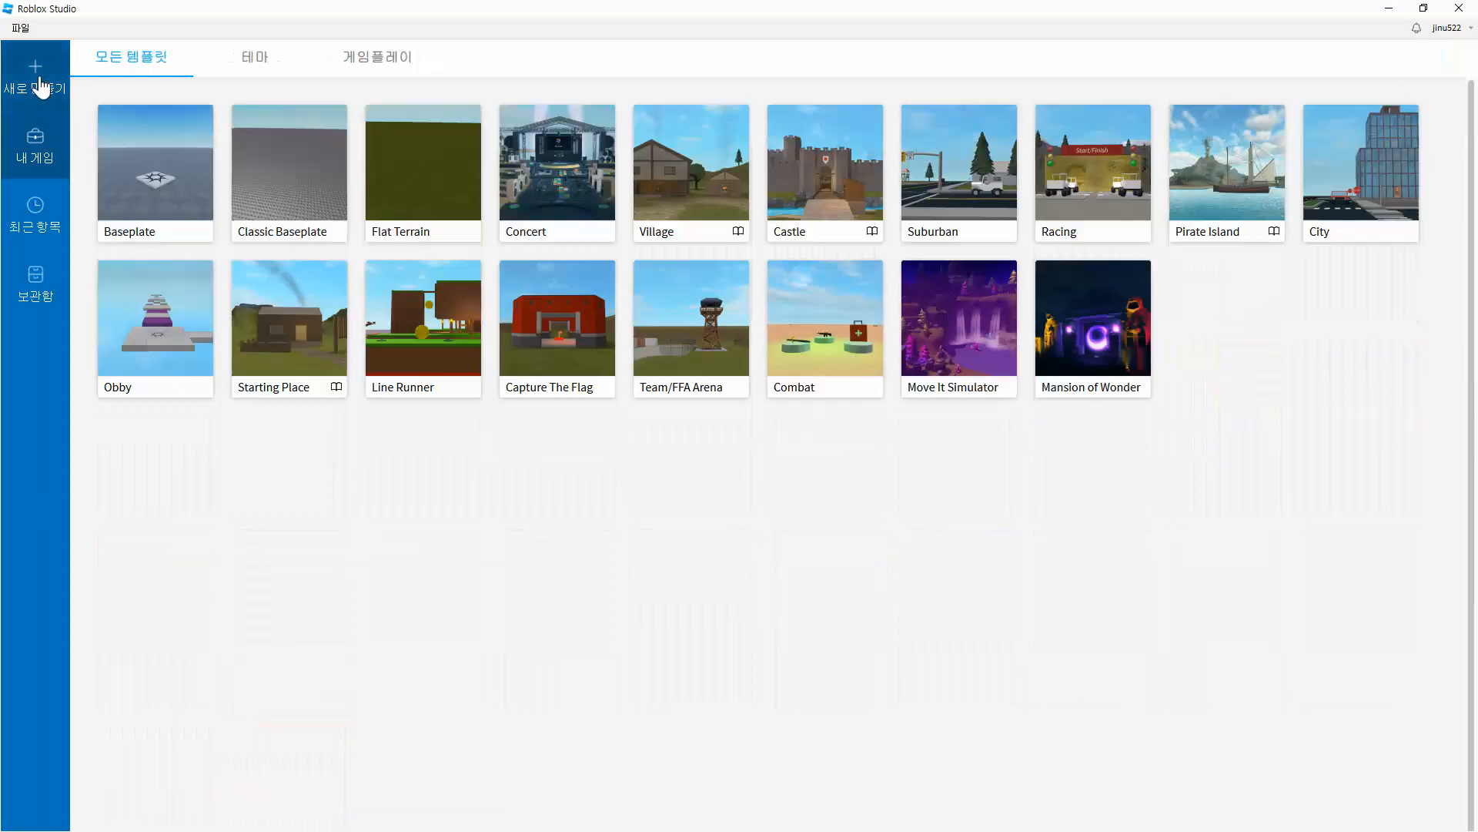
pyautogui.click(287, 179)
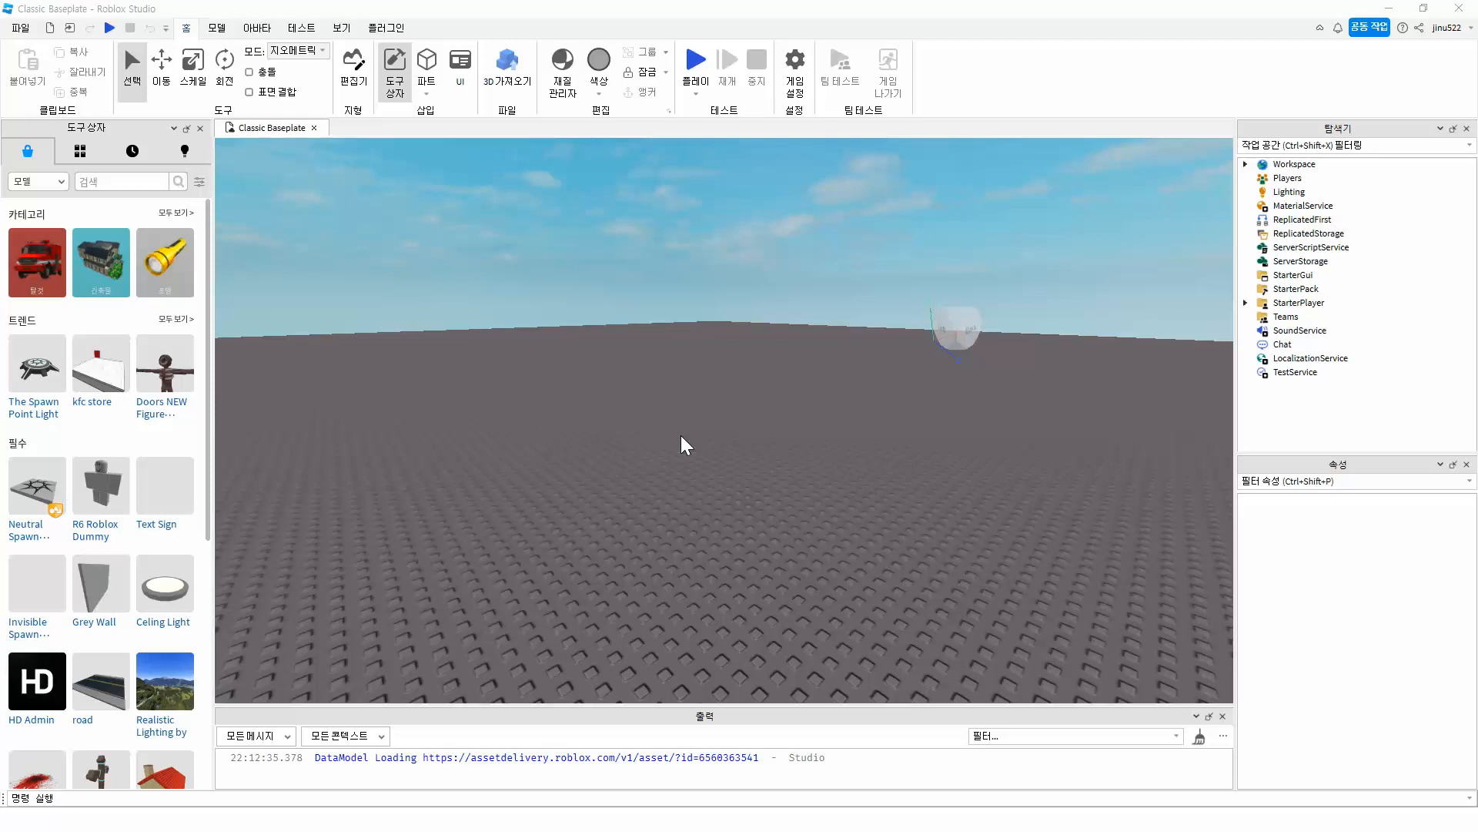
# Step: Insert a block part and a sphere part on the baseplate
pyautogui.moveTo(685, 404); pyautogui.dragTo(686, 403, button='right')
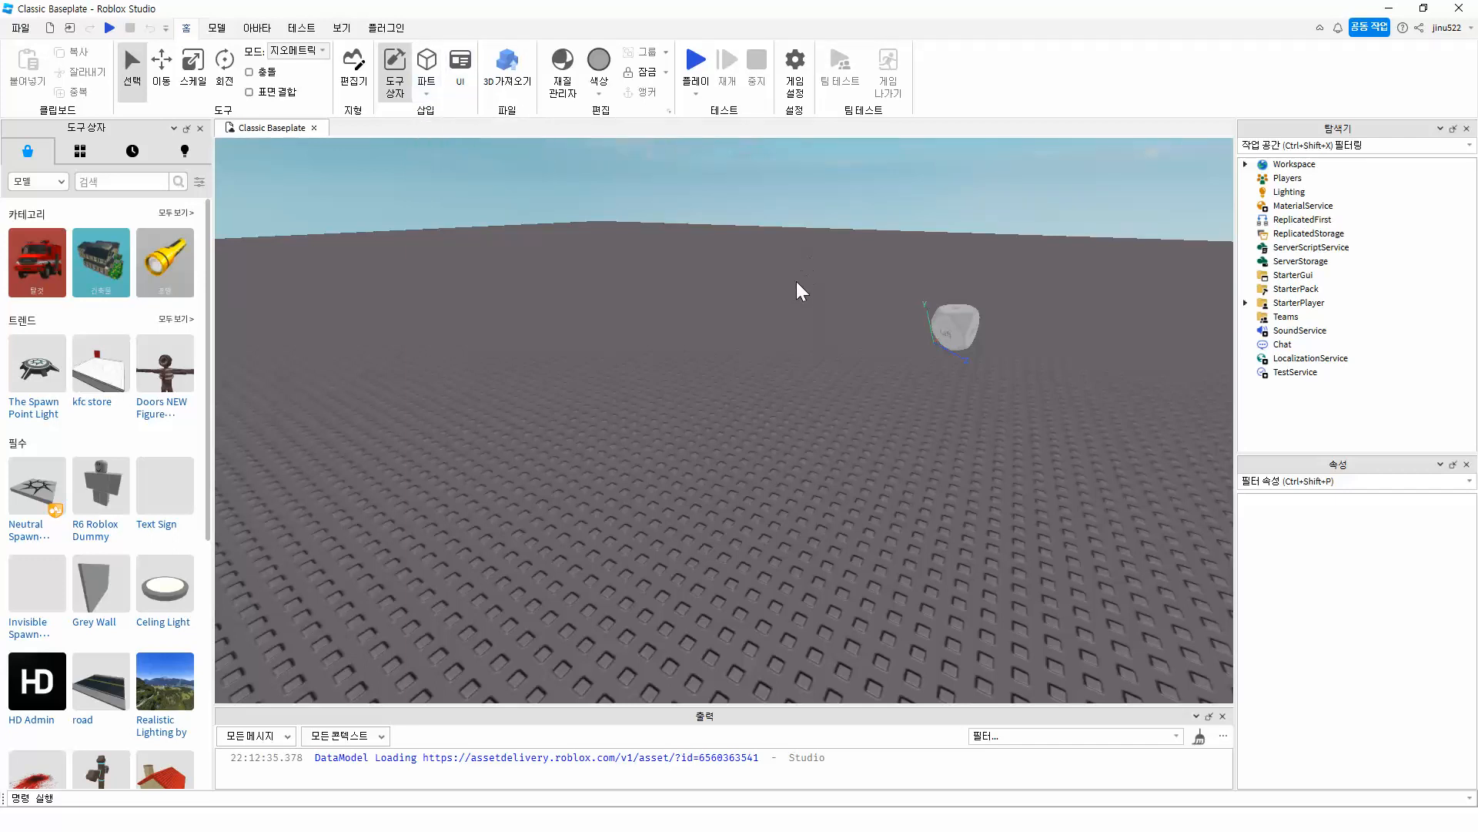
pyautogui.click(426, 96)
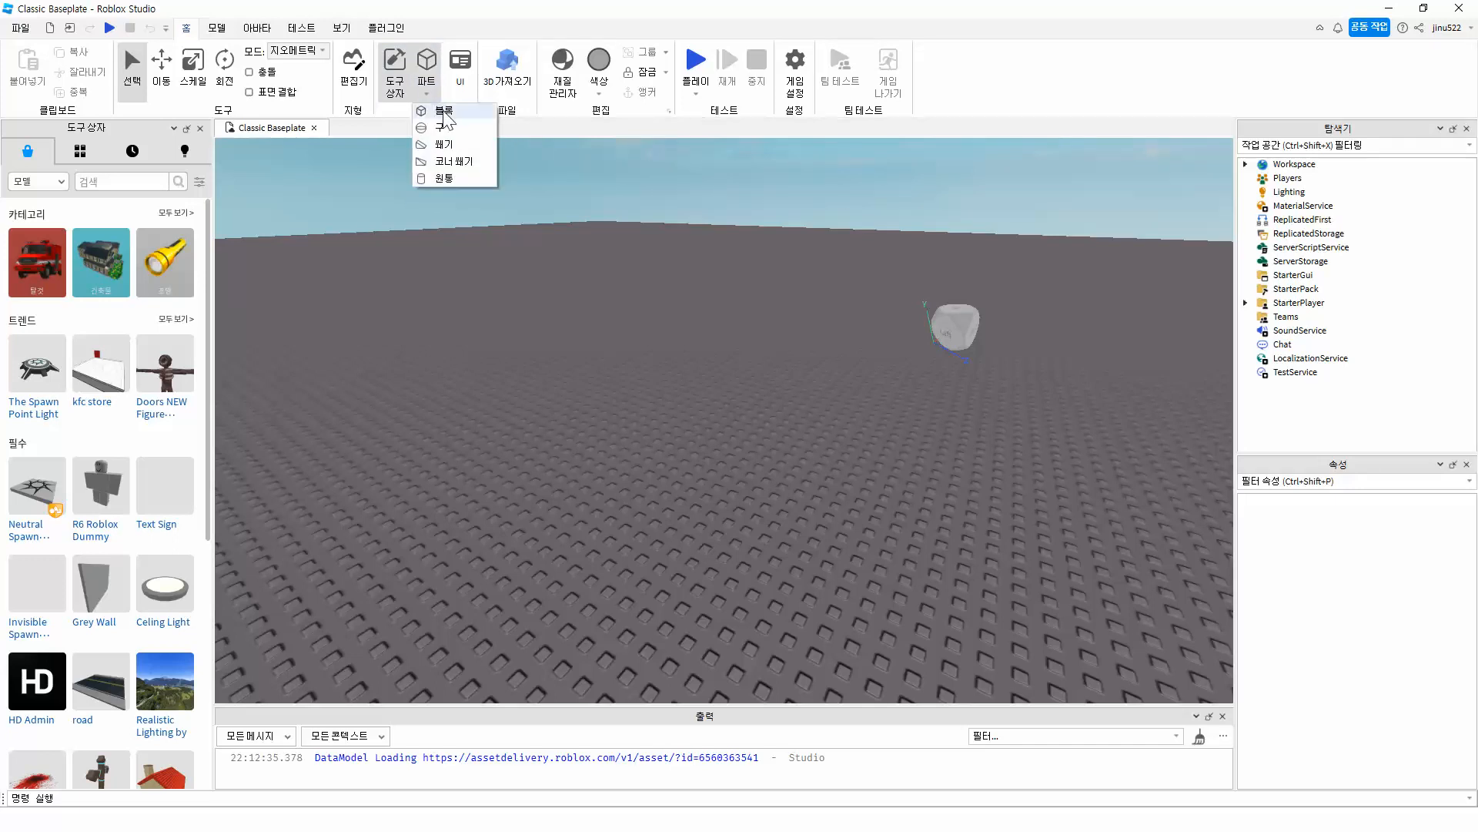
pyautogui.click(425, 94)
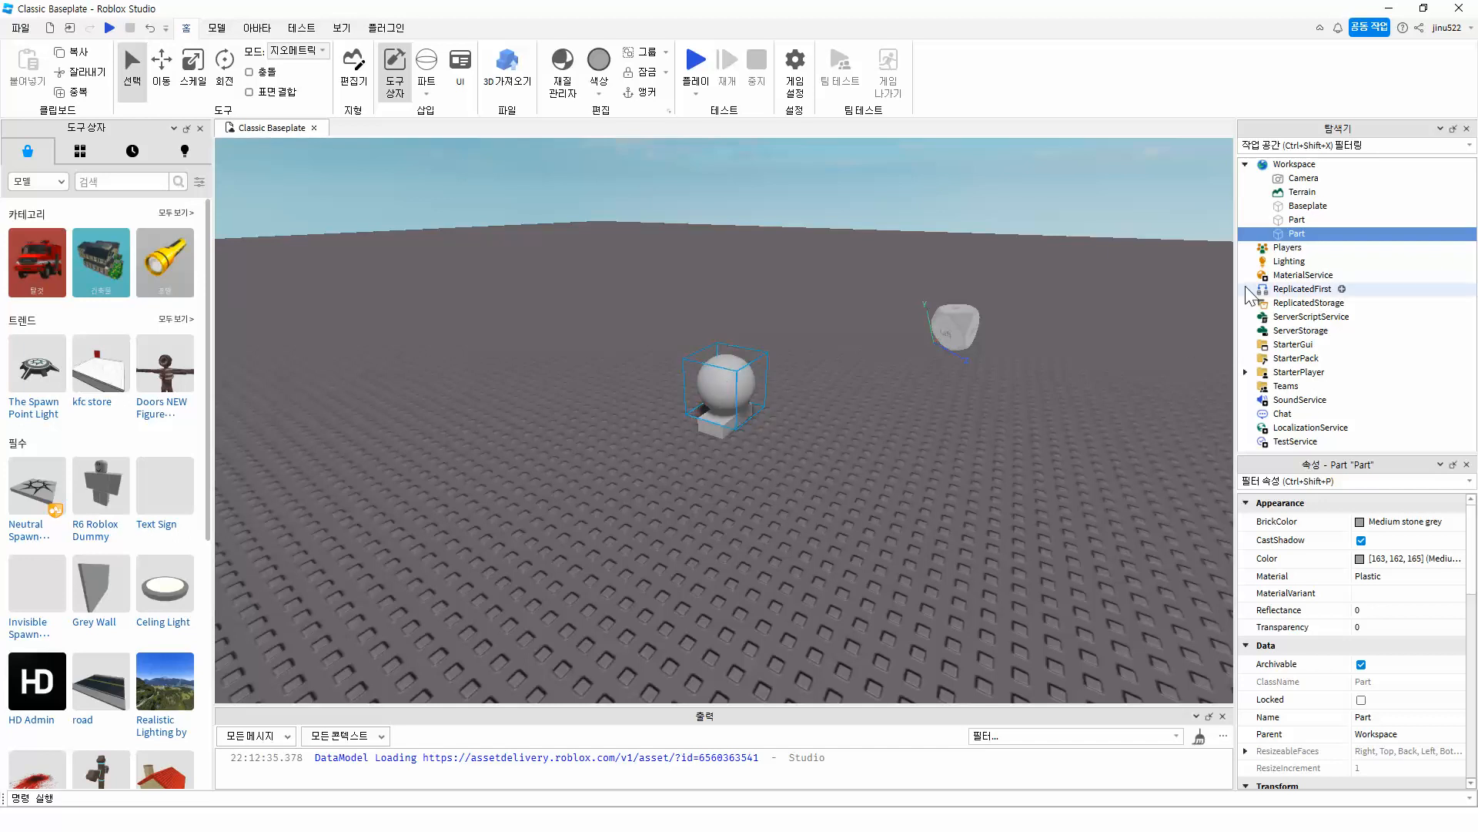
# Step: Set the sphere's BrickColor to Really red and move it straight up above the block
pyautogui.click(1369, 524)
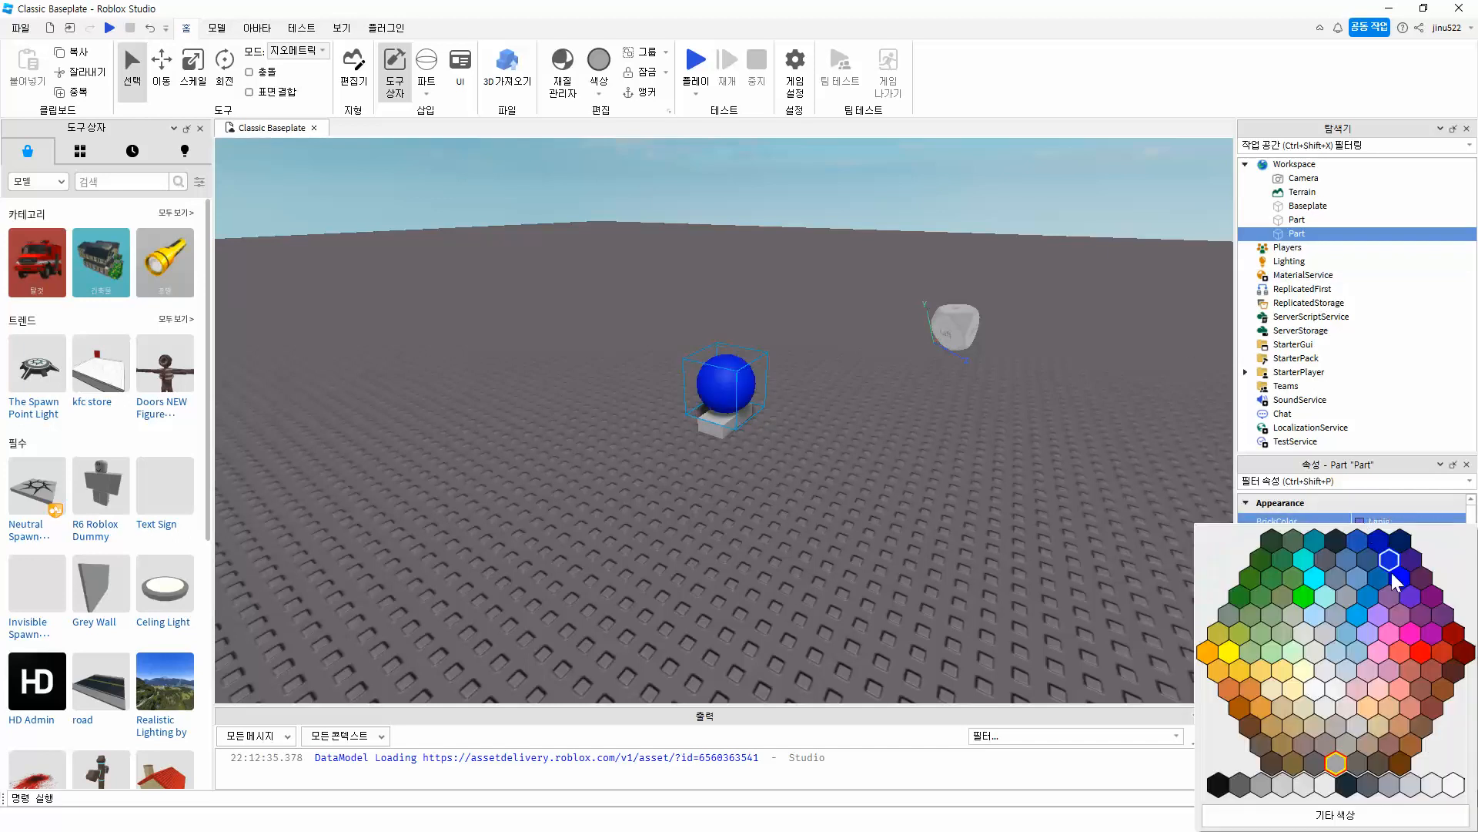
pyautogui.click(1420, 653)
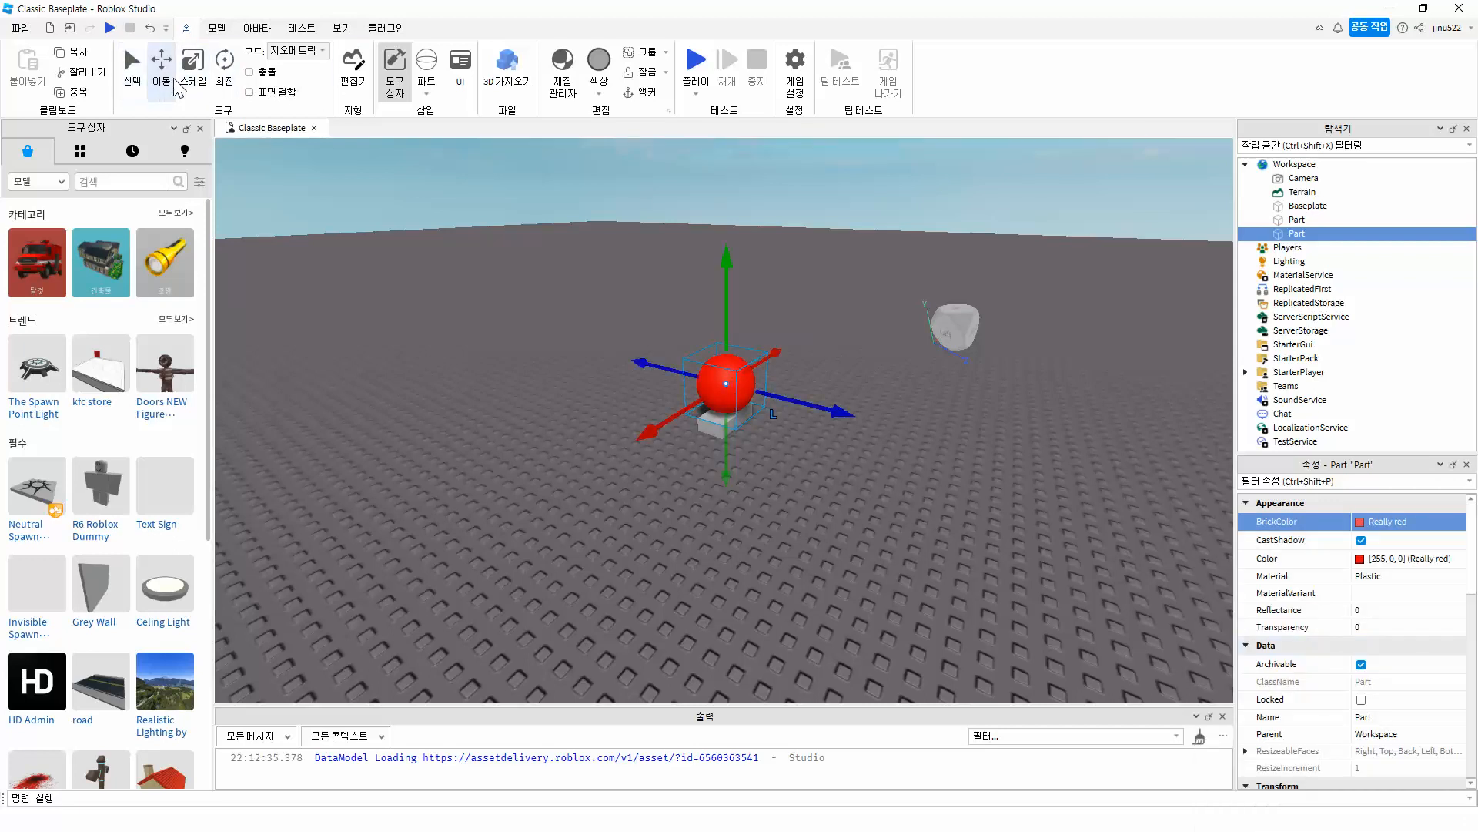
pyautogui.moveTo(729, 310); pyautogui.dragTo(737, 368)
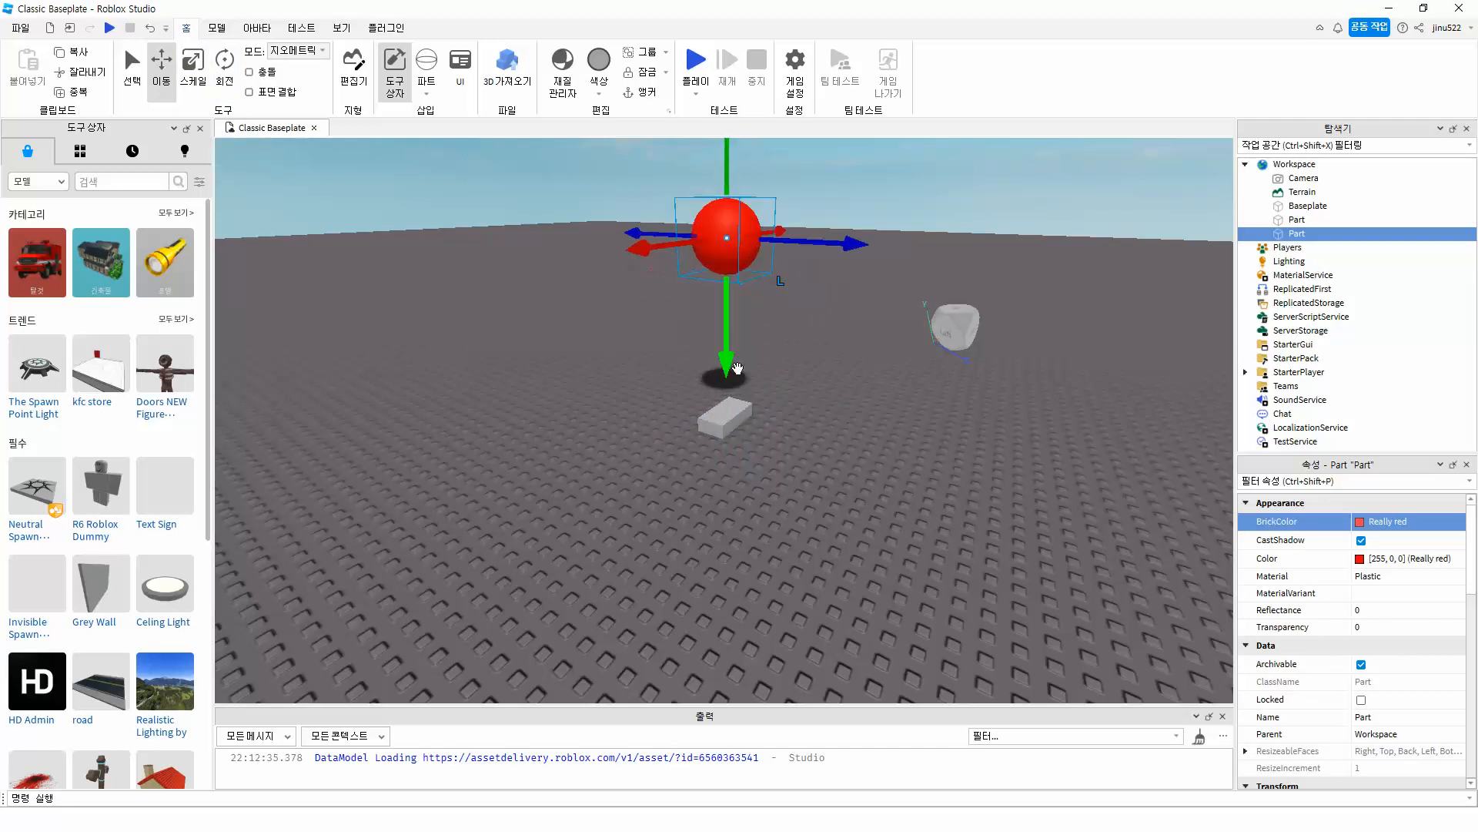
# Step: Select the block under the sphere and set its BrickColor to Deep orange
pyautogui.click(729, 417)
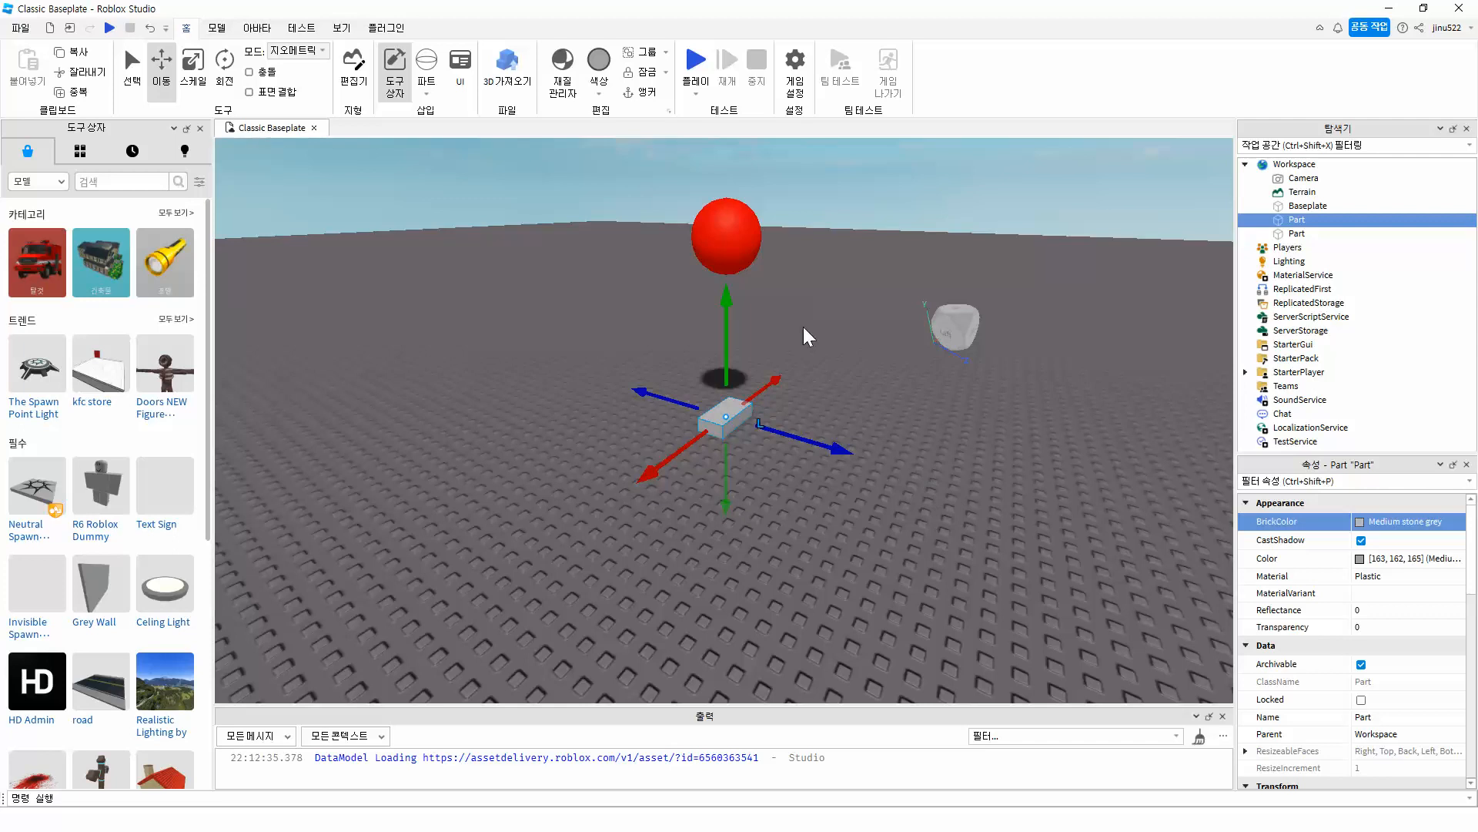
pyautogui.click(1359, 523)
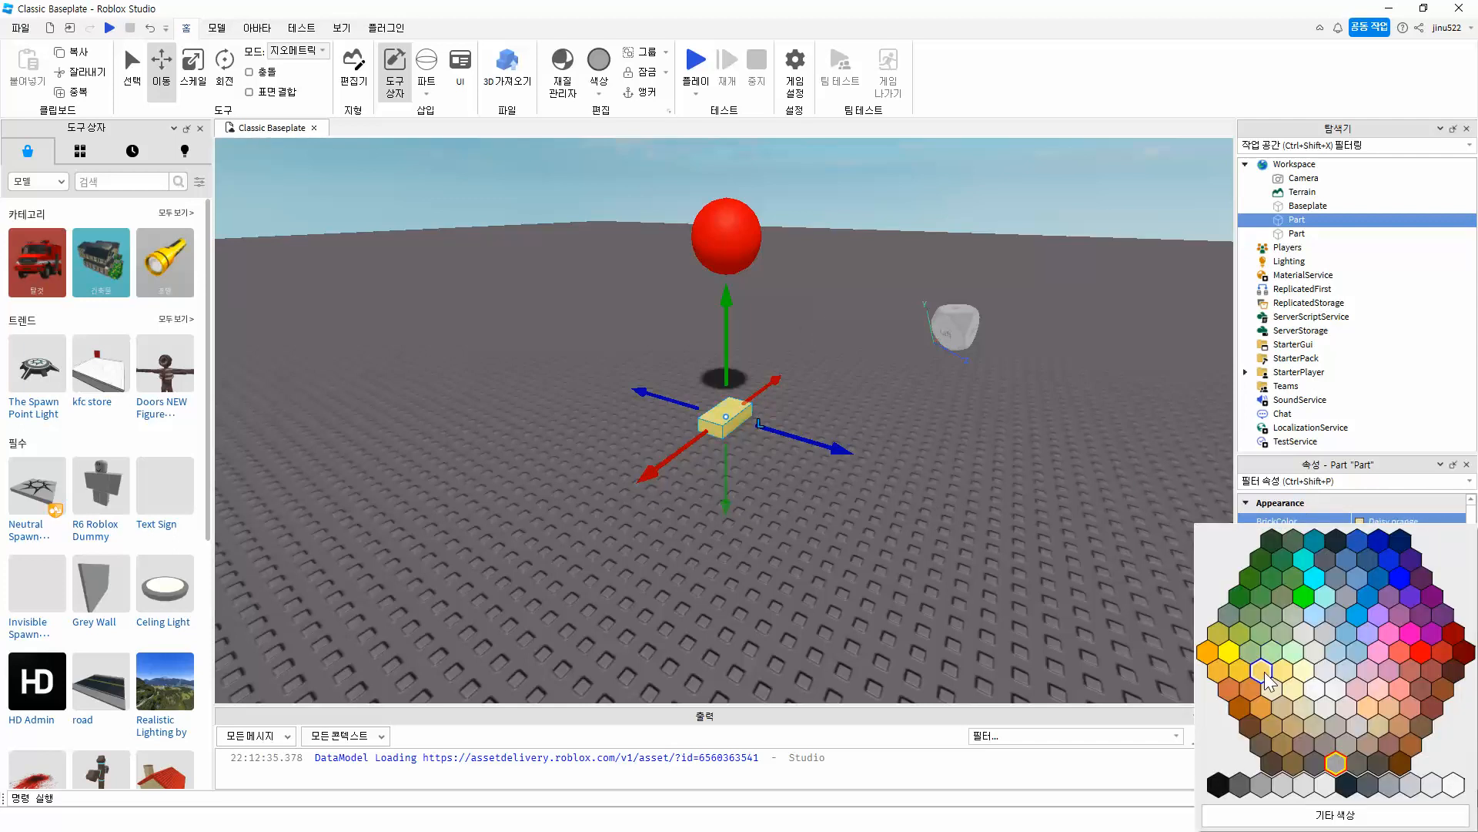
pyautogui.click(1210, 653)
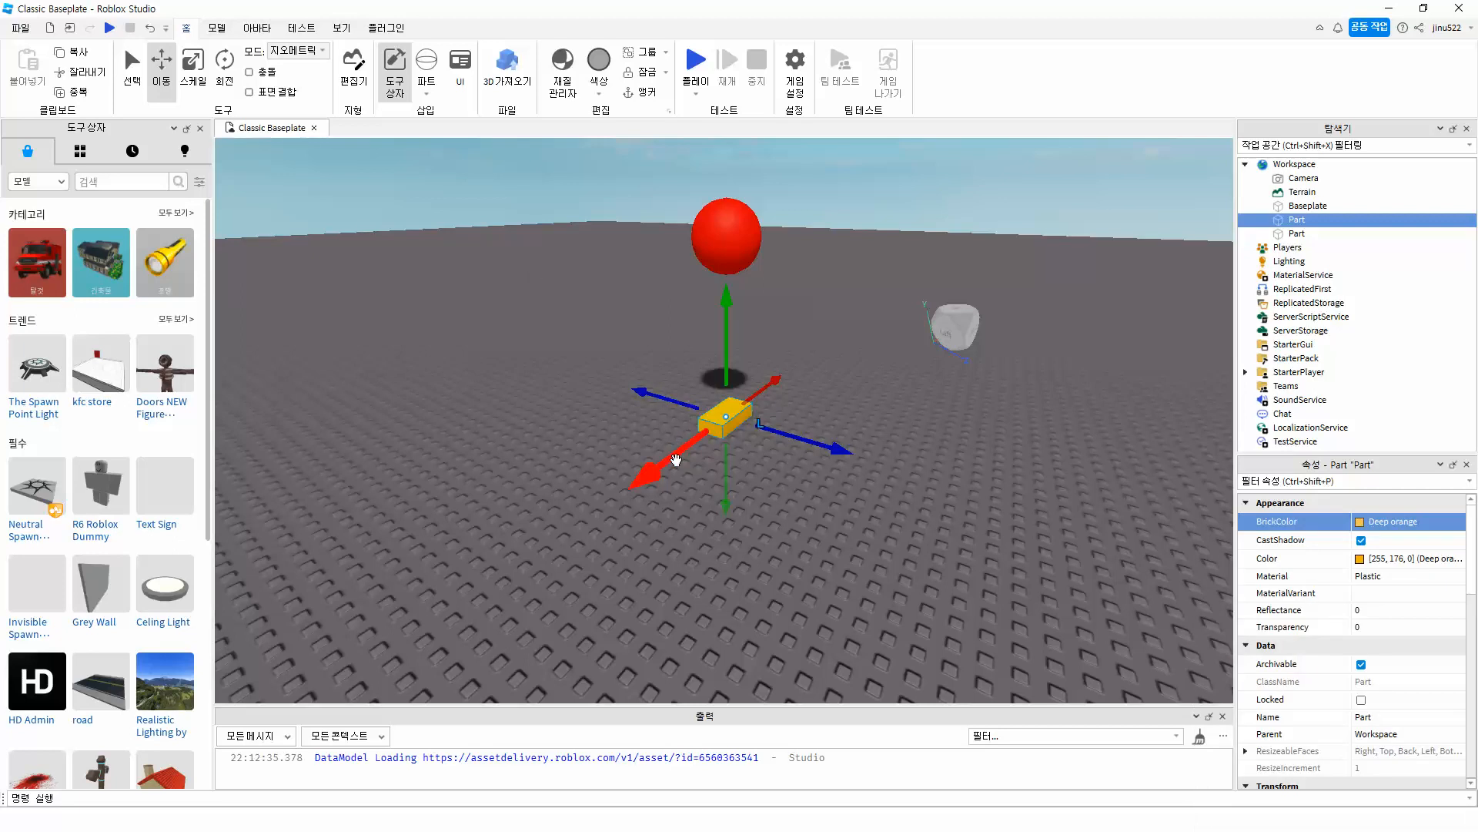
# Step: Scale the orange block into a tall, narrow vertical bar standing under the sphere
pyautogui.moveTo(668, 462); pyautogui.dragTo(676, 462)
pyautogui.hotkey('ctrl', '3')
pyautogui.moveTo(700, 444); pyautogui.dragTo(726, 326)
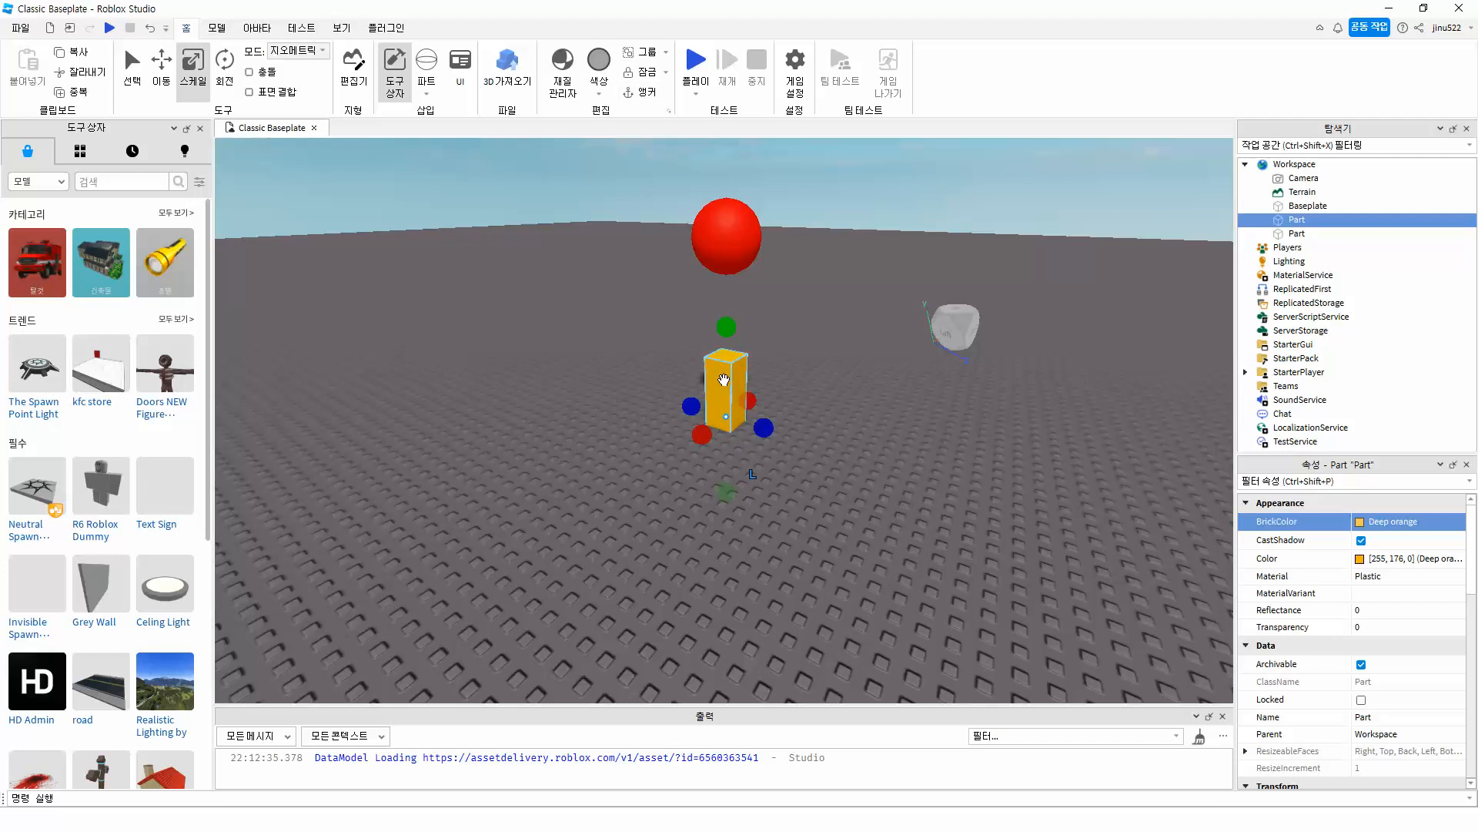
pyautogui.hotkey('ctrl', '2')
pyautogui.moveTo(725, 322); pyautogui.dragTo(716, 257)
# Step: Lower the red sphere onto the top of the orange bar, at about position 25, 10, 10
pyautogui.moveTo(856, 400); pyautogui.dragTo(856, 400, button='right')
pyautogui.click(836, 254)
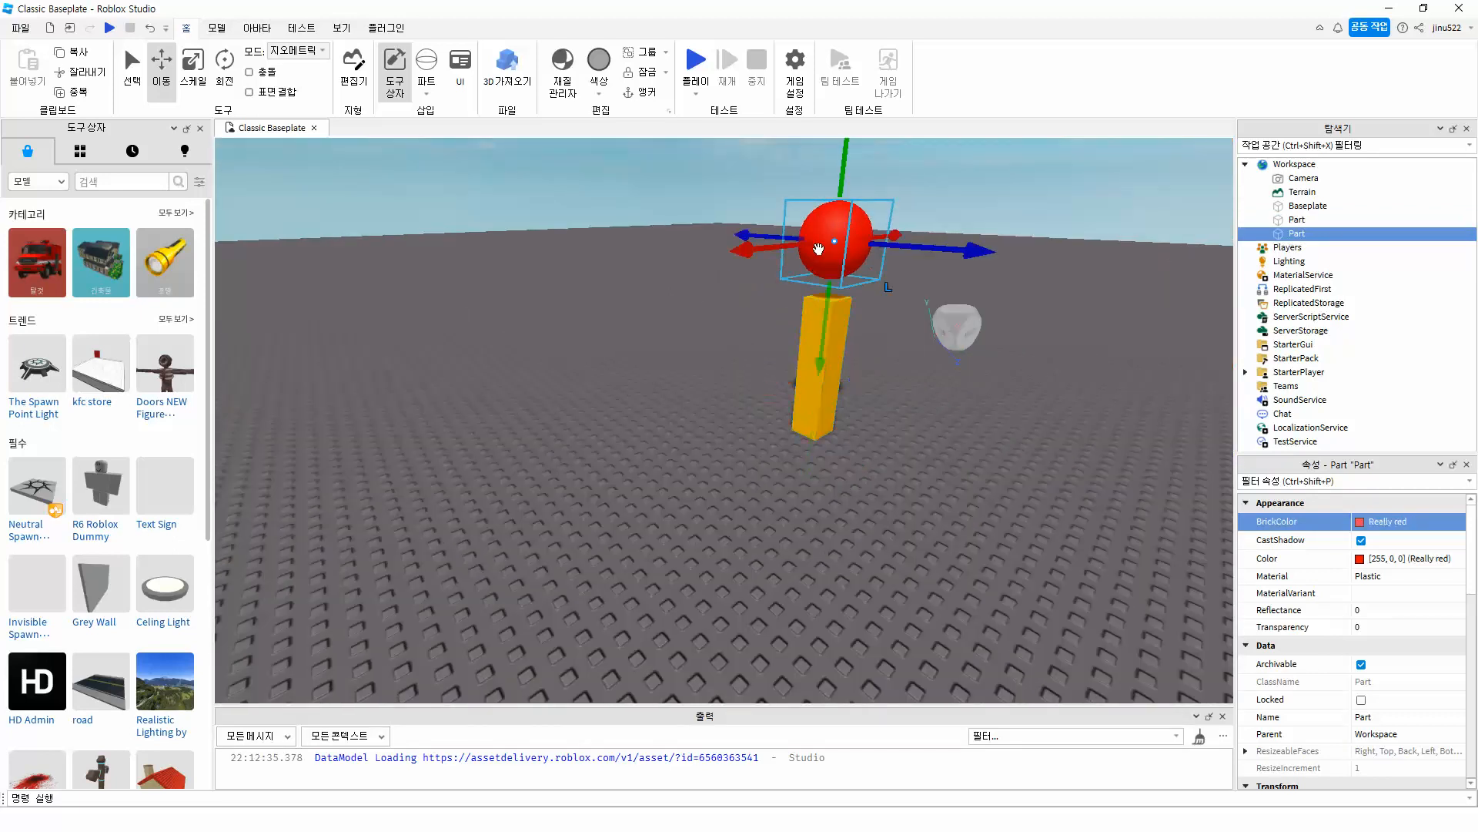
pyautogui.moveTo(834, 305); pyautogui.dragTo(824, 342)
pyautogui.press('f')
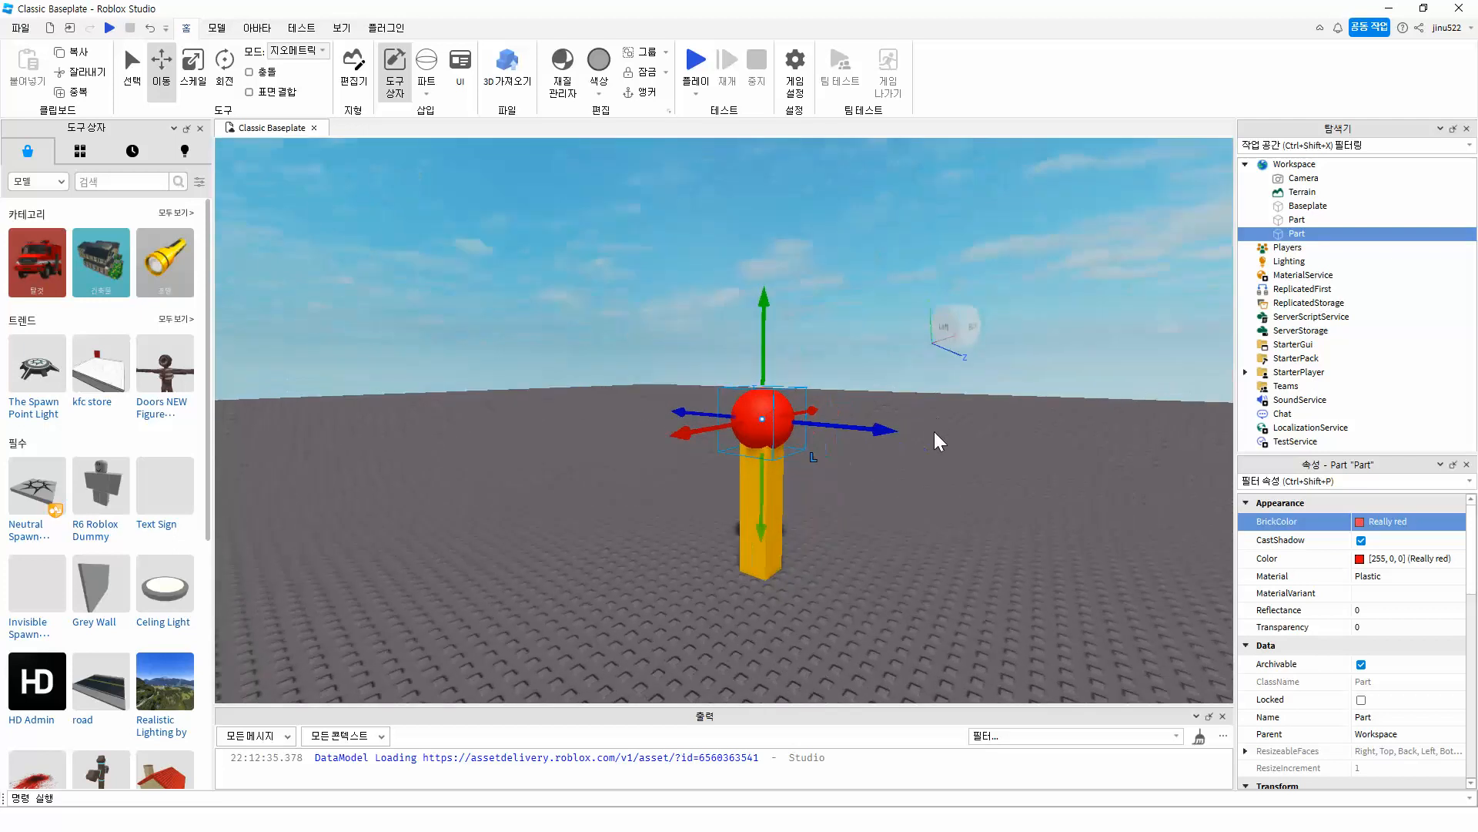
pyautogui.scroll(5, 760, 462)
pyautogui.moveTo(900, 376); pyautogui.dragTo(893, 392, button='right')
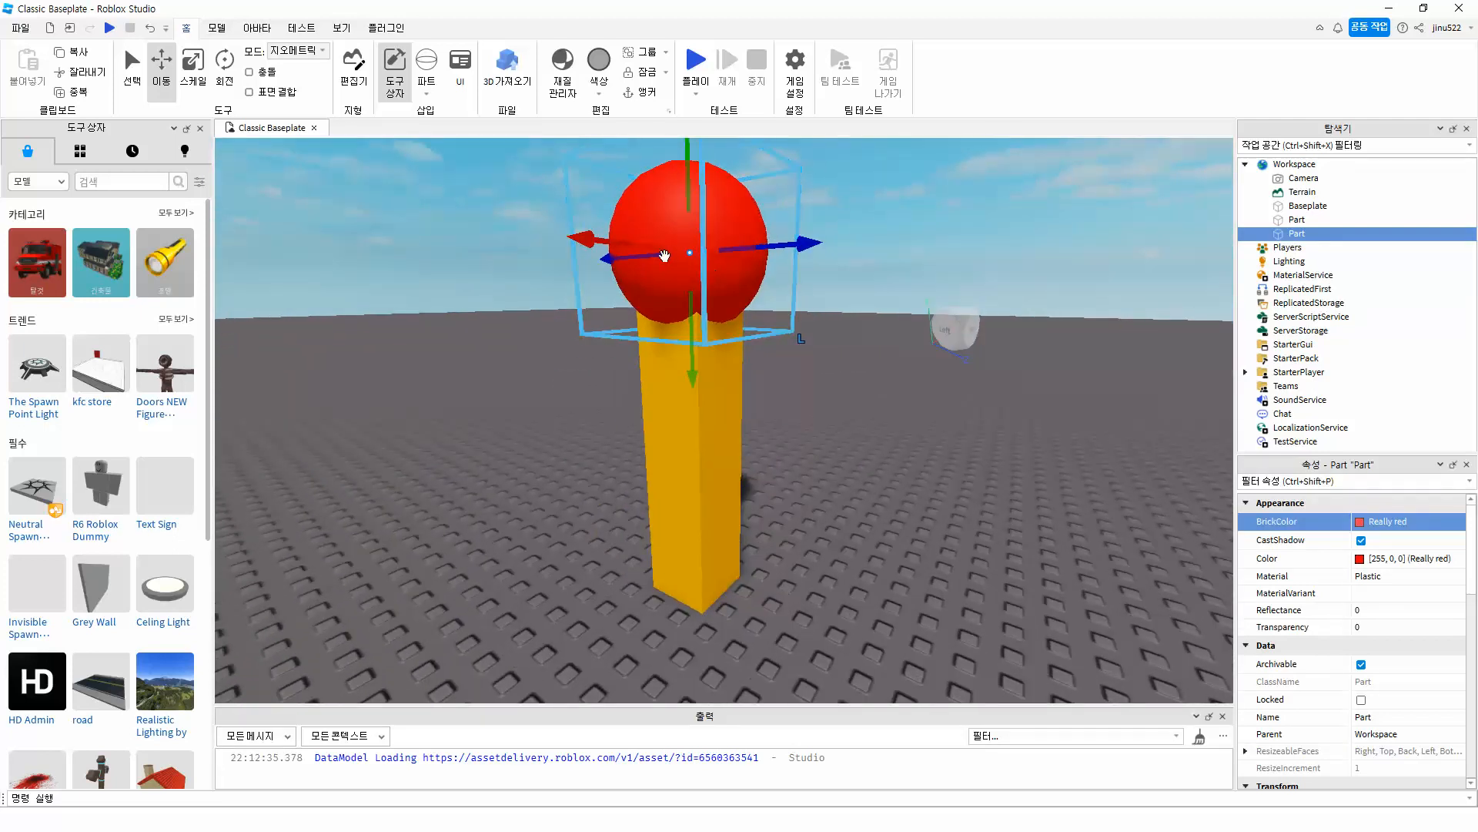
# Step: Rename the sphere part as 구 and the block part as 막대
pyautogui.scroll(-3, 1375, 689)
pyautogui.scroll(-9, 1375, 689)
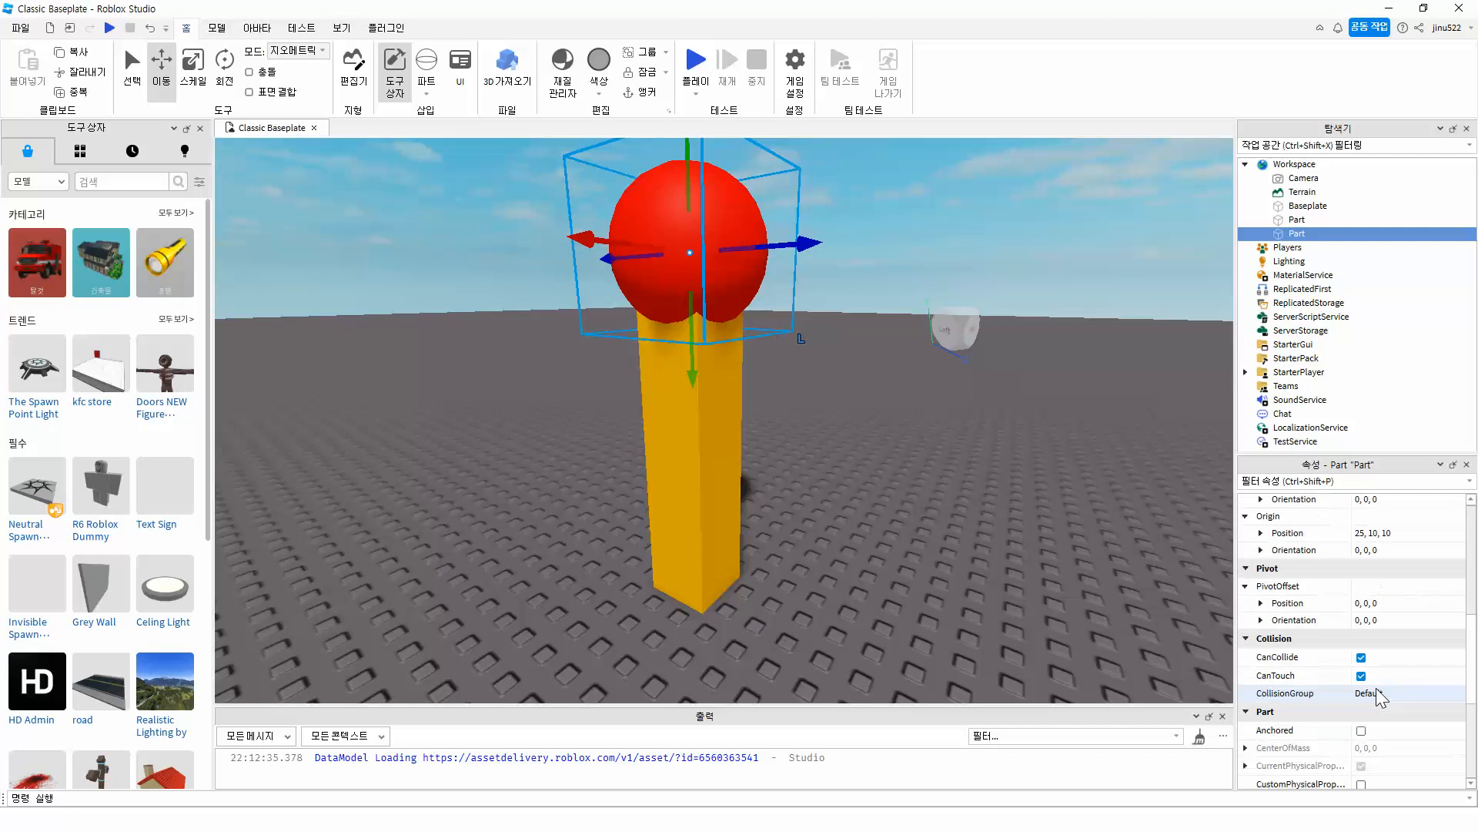
pyautogui.scroll(3, 1328, 639)
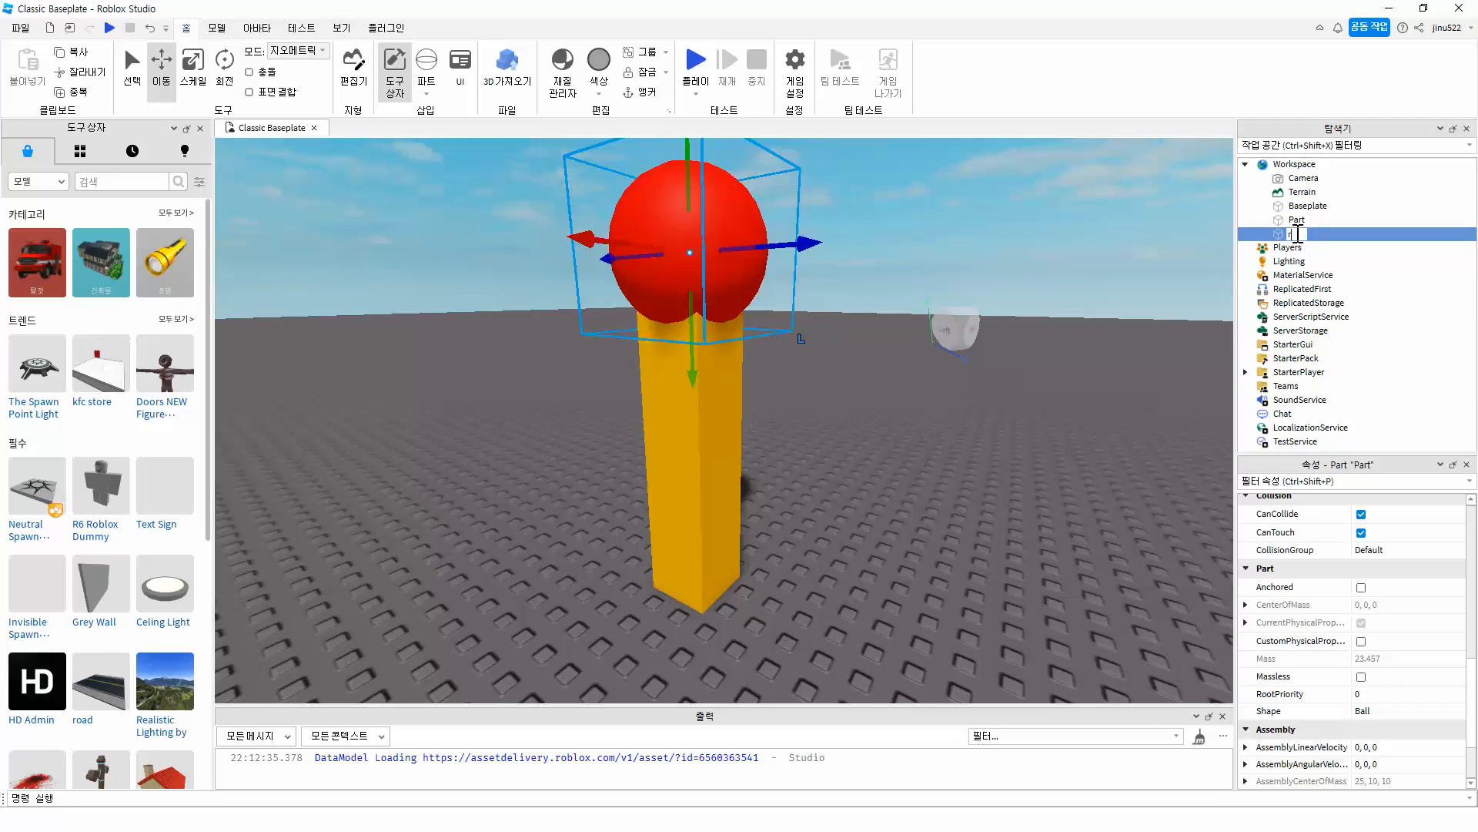
pyautogui.press('Return')
pyautogui.click(1305, 220)
pyautogui.click(1301, 219)
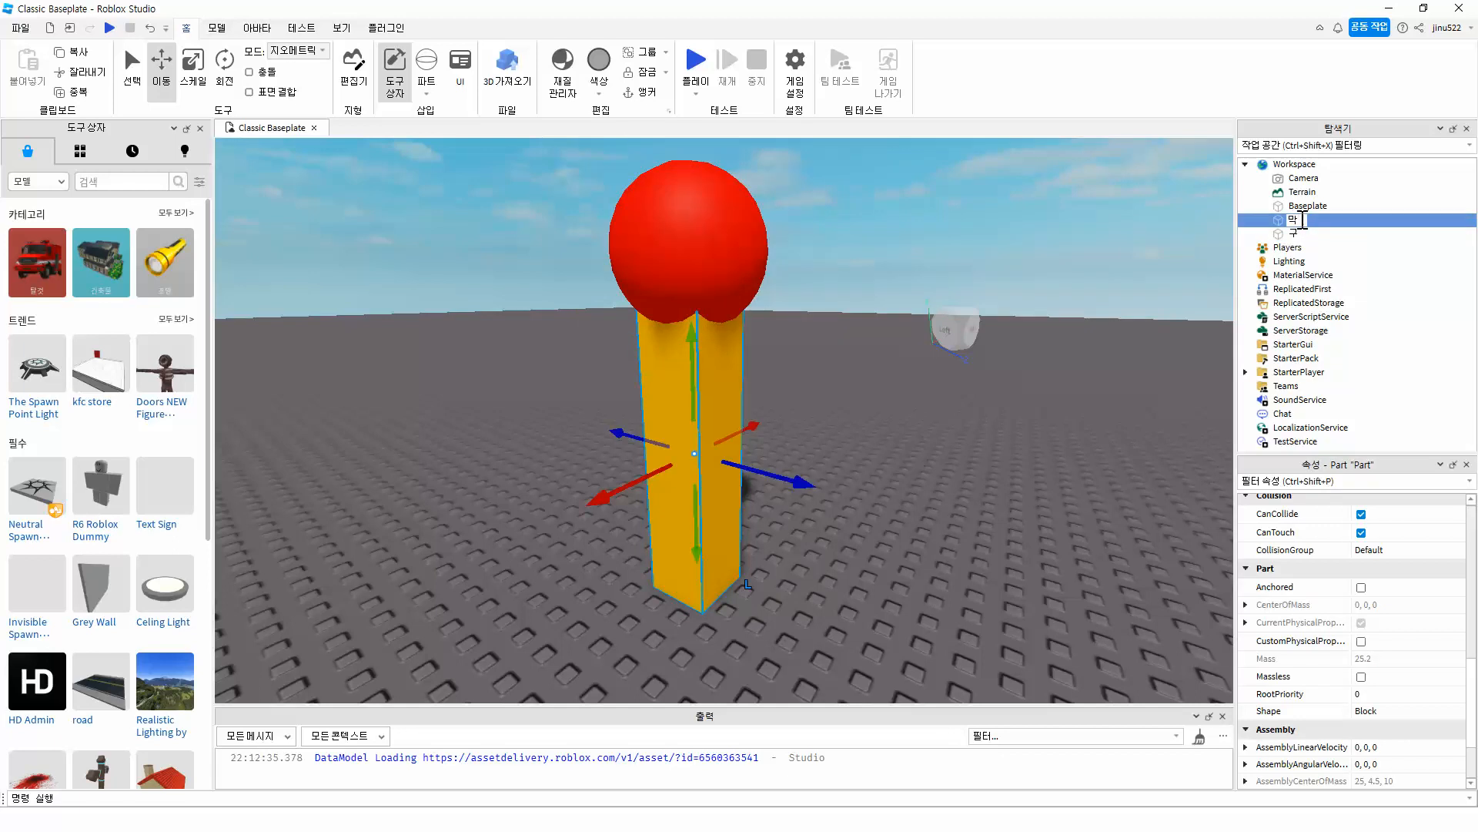
pyautogui.press('Return')
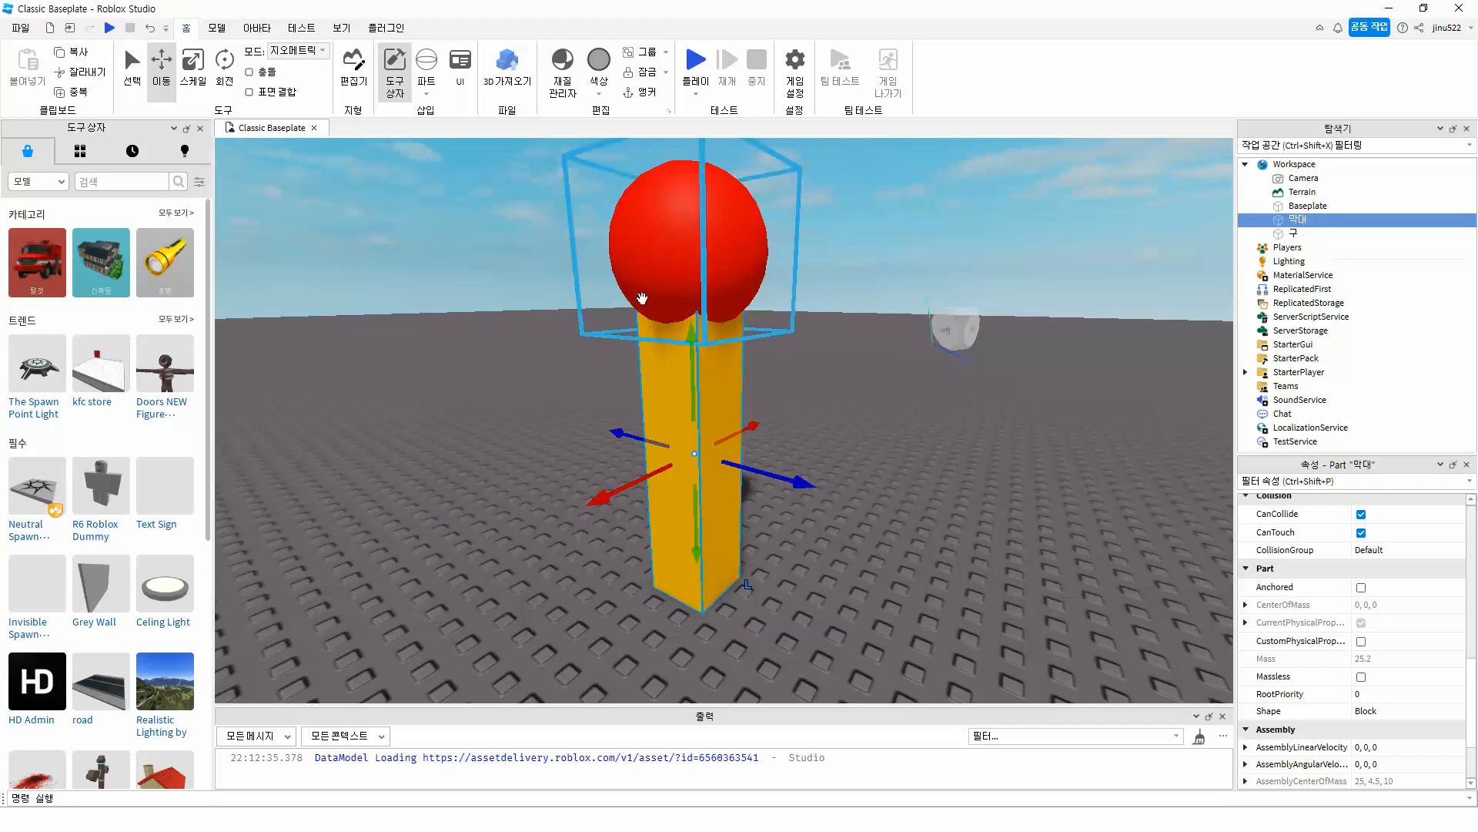
# Step: Select the sphere and the bar in turn to compare them, and review the sphere's properties
pyautogui.click(670, 291)
pyautogui.click(708, 362)
pyautogui.click(690, 254)
pyautogui.click(697, 431)
pyautogui.click(690, 246)
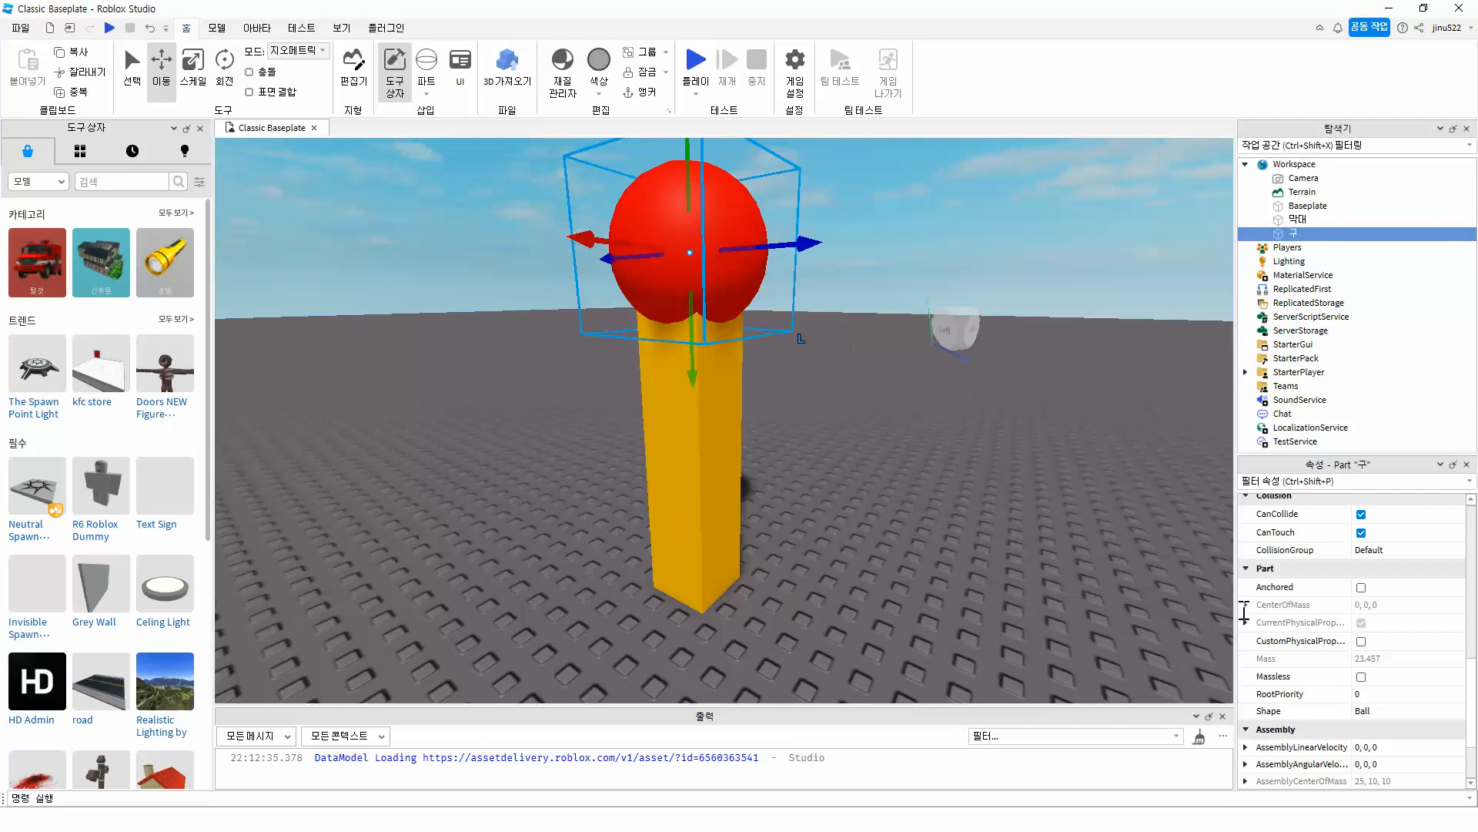
pyautogui.scroll(2, 1347, 656)
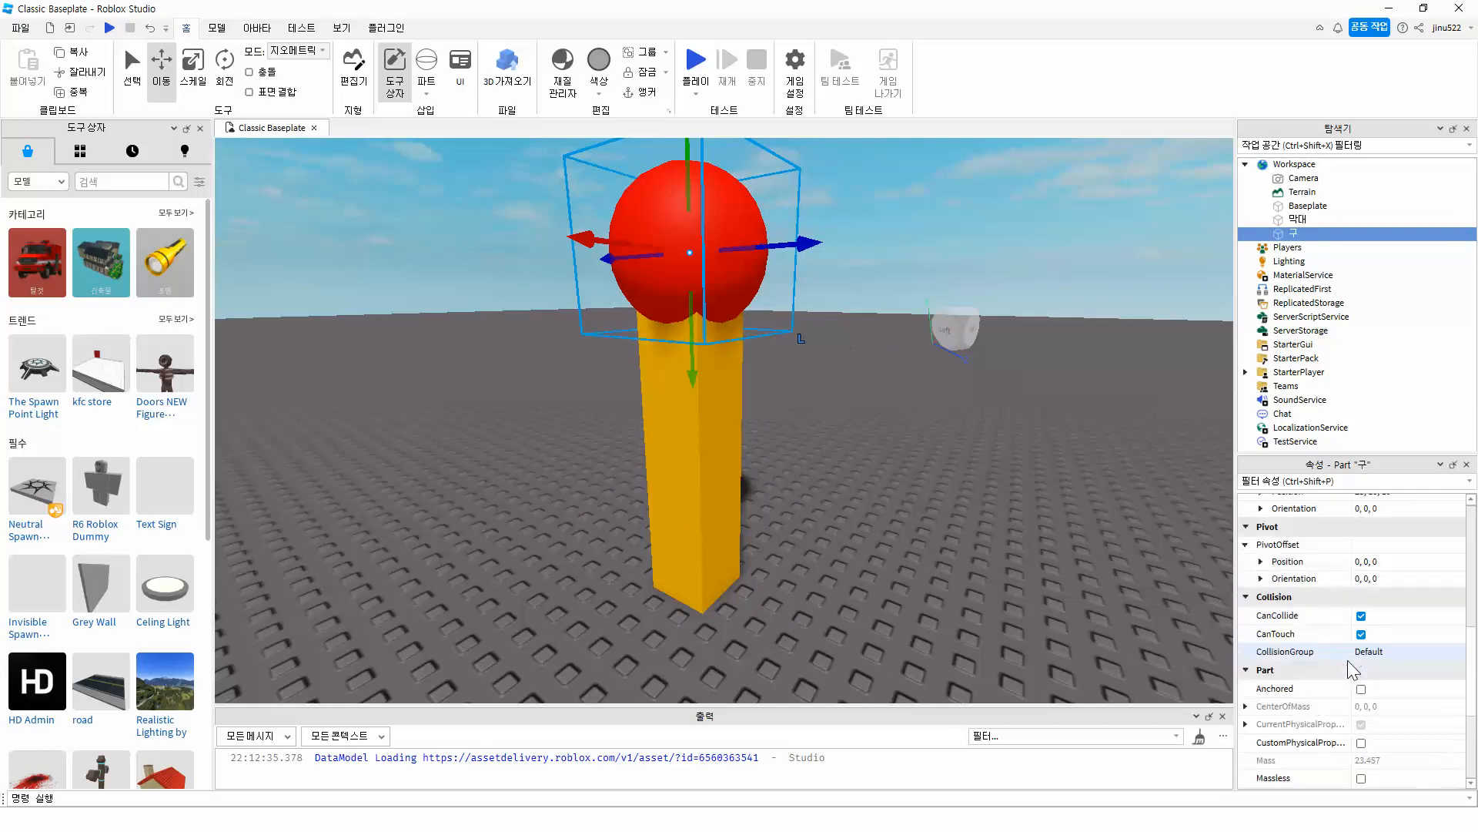
pyautogui.scroll(5, 1347, 659)
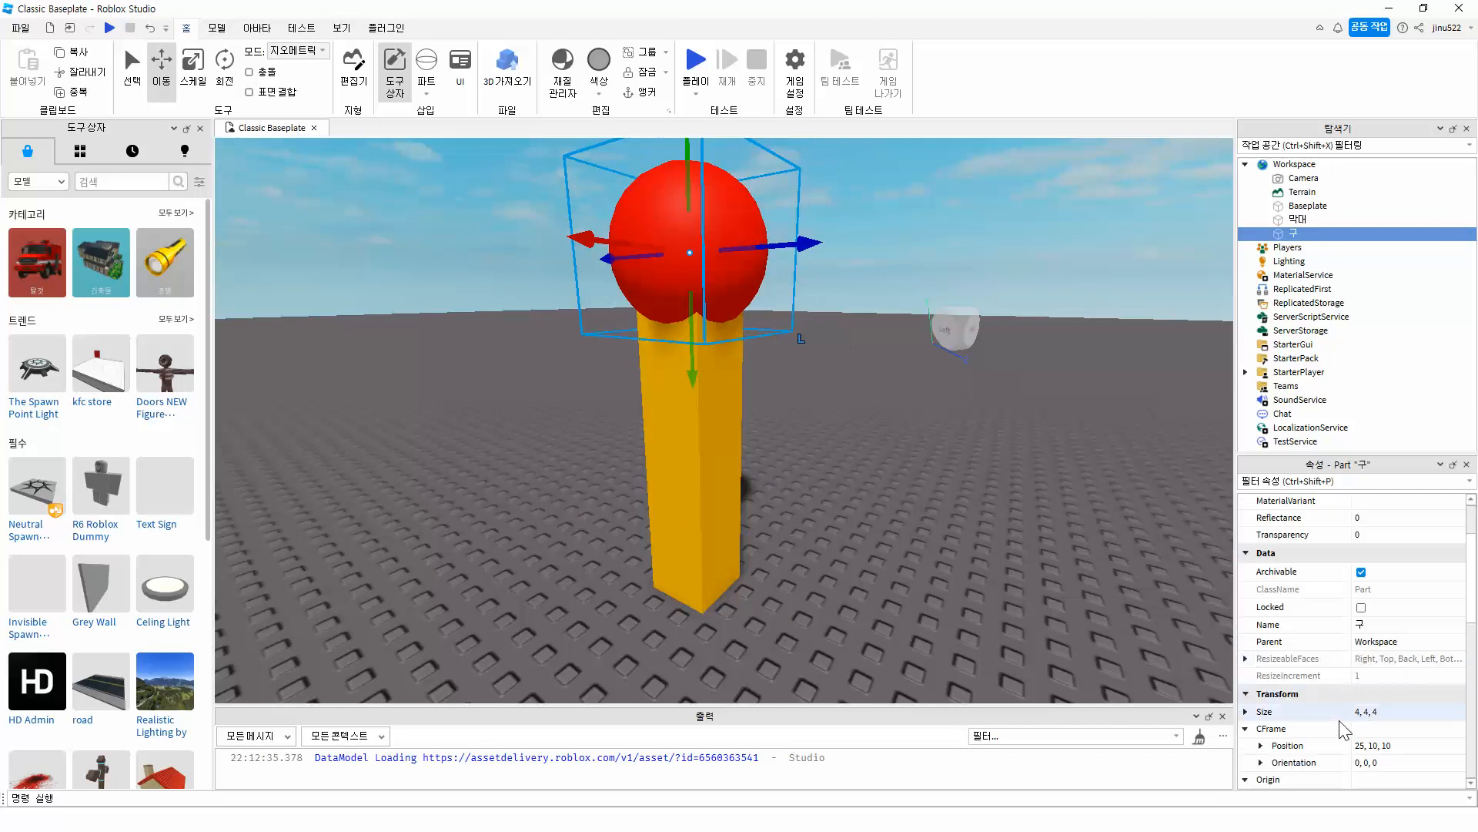
pyautogui.scroll(2, 1343, 728)
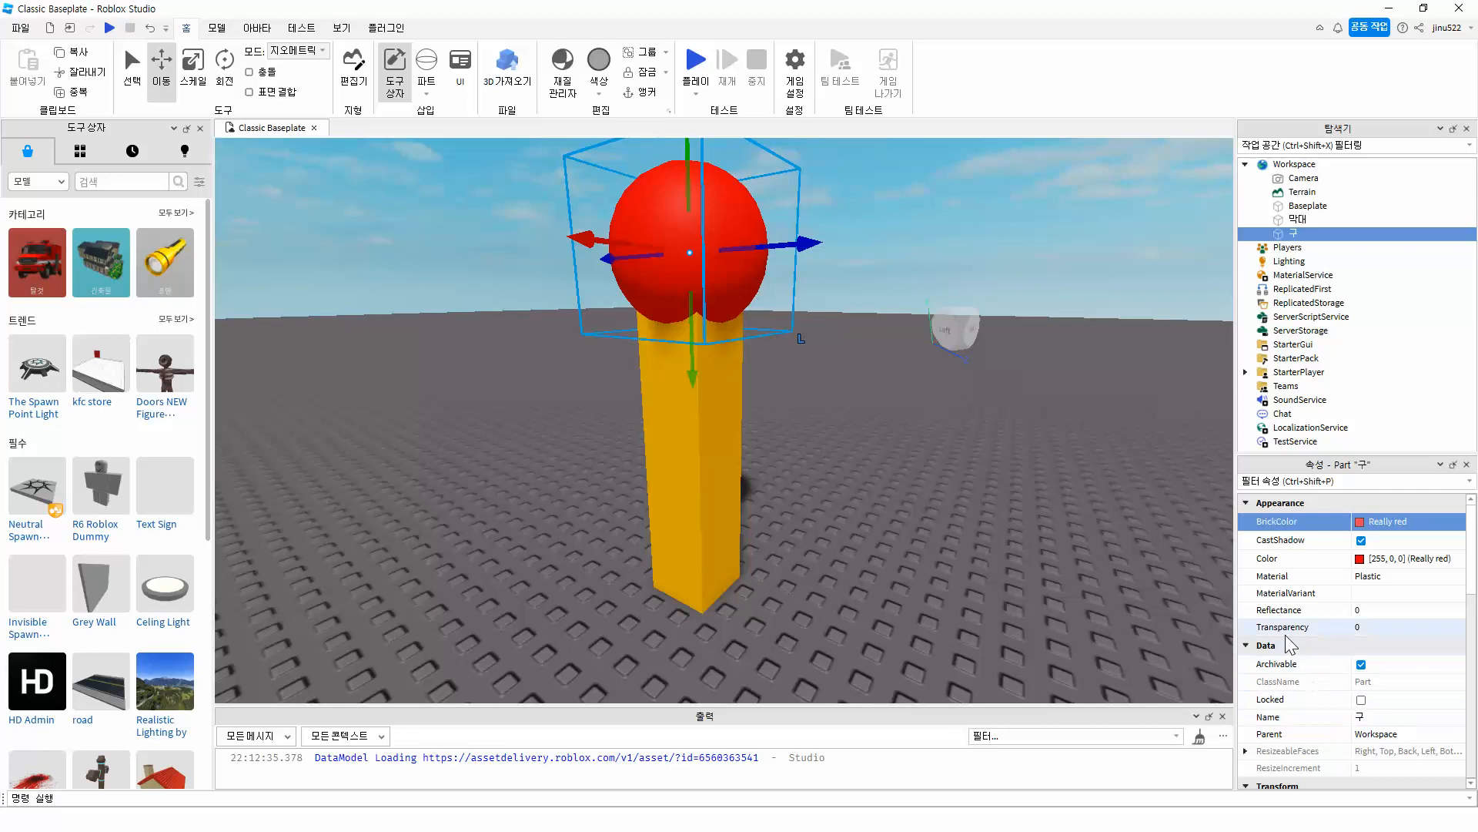
# Step: Turn off CanCollide for the red sphere and raise it to position 25, 11, 10
pyautogui.scroll(-4, 1294, 646)
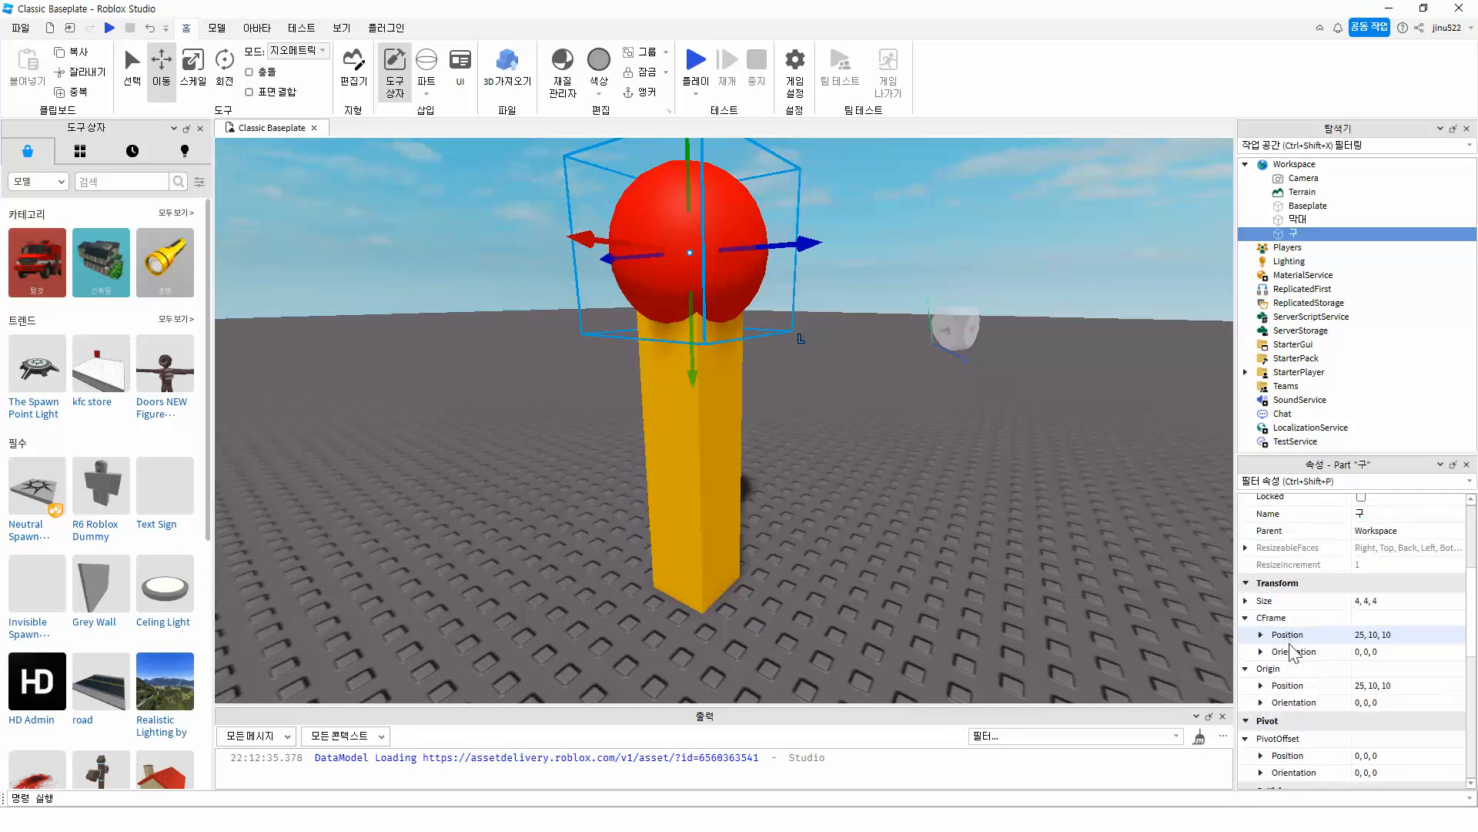
pyautogui.scroll(-3, 1309, 697)
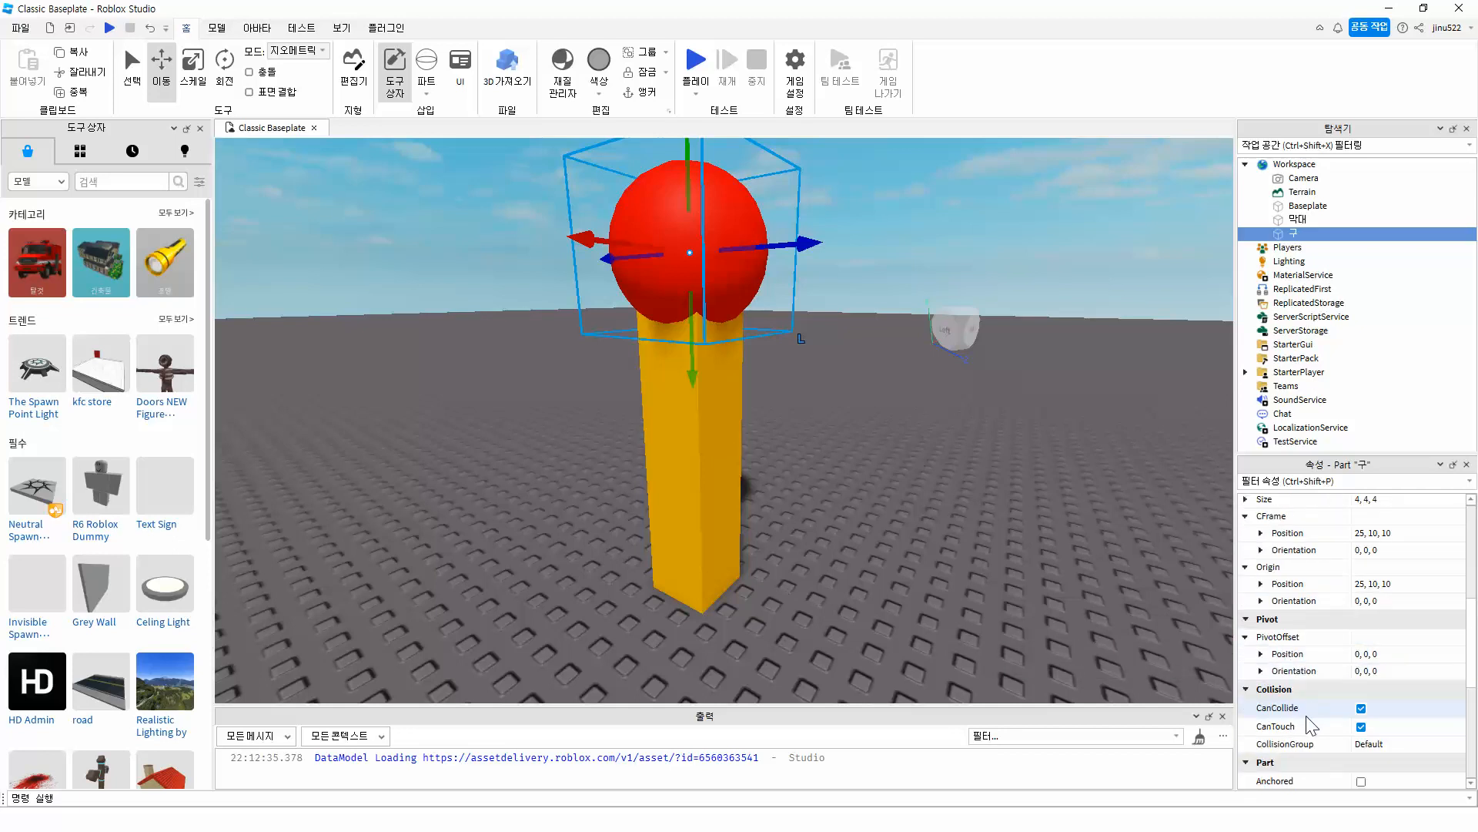
pyautogui.click(1361, 708)
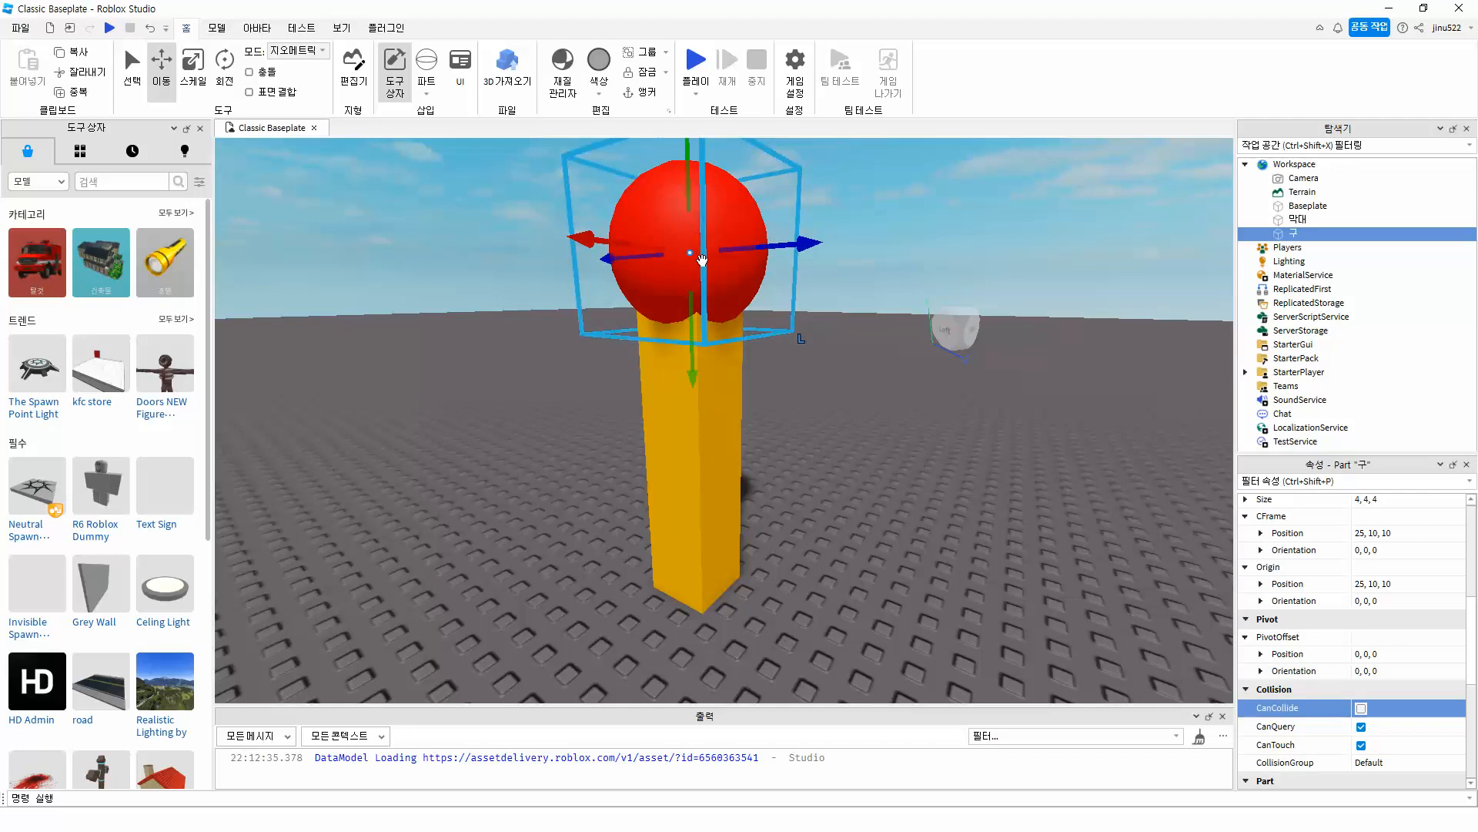
pyautogui.scroll(-3, 685, 200)
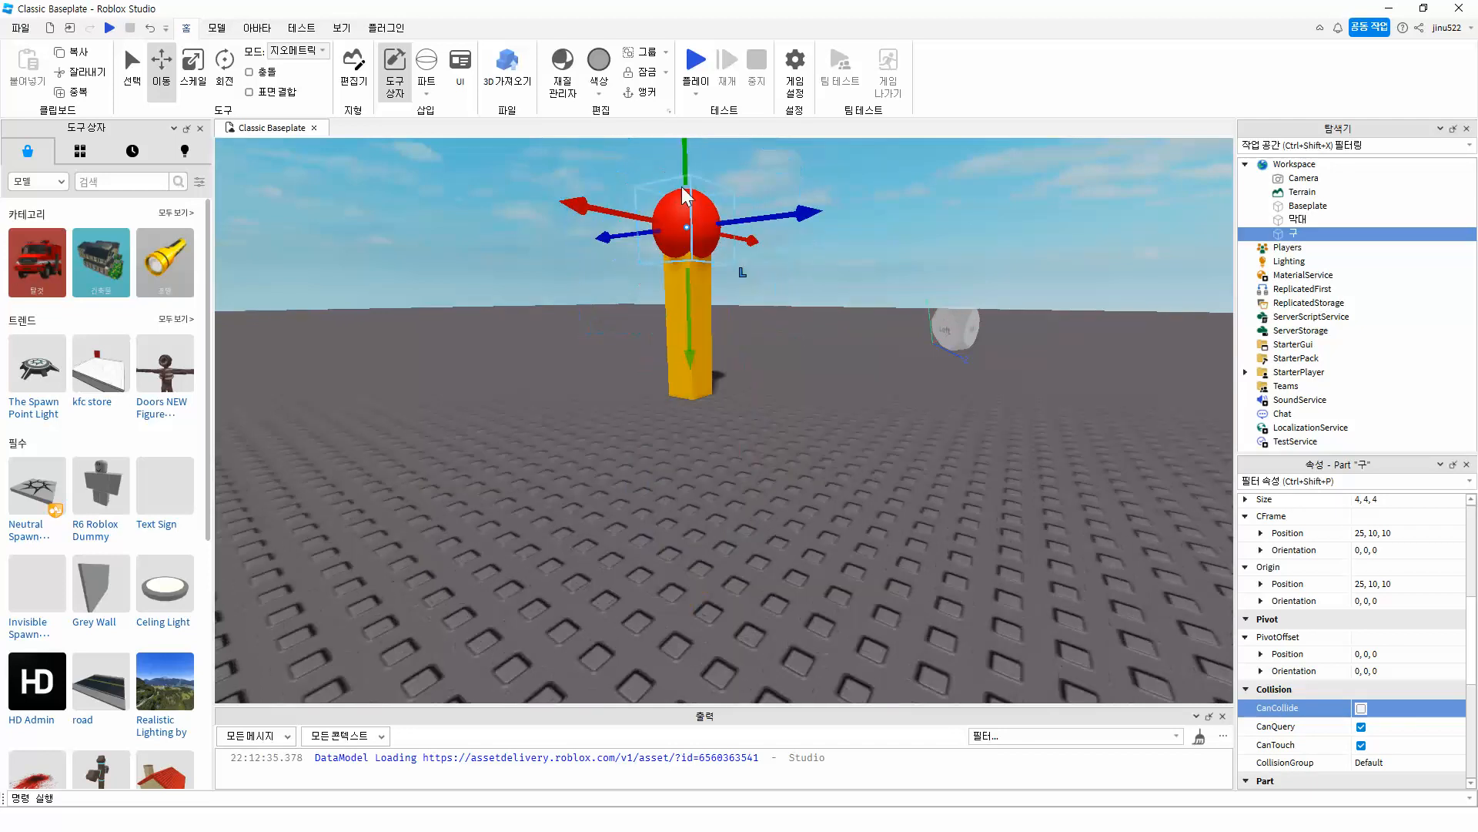
pyautogui.moveTo(686, 199); pyautogui.dragTo(686, 142)
pyautogui.scroll(3, 790, 363)
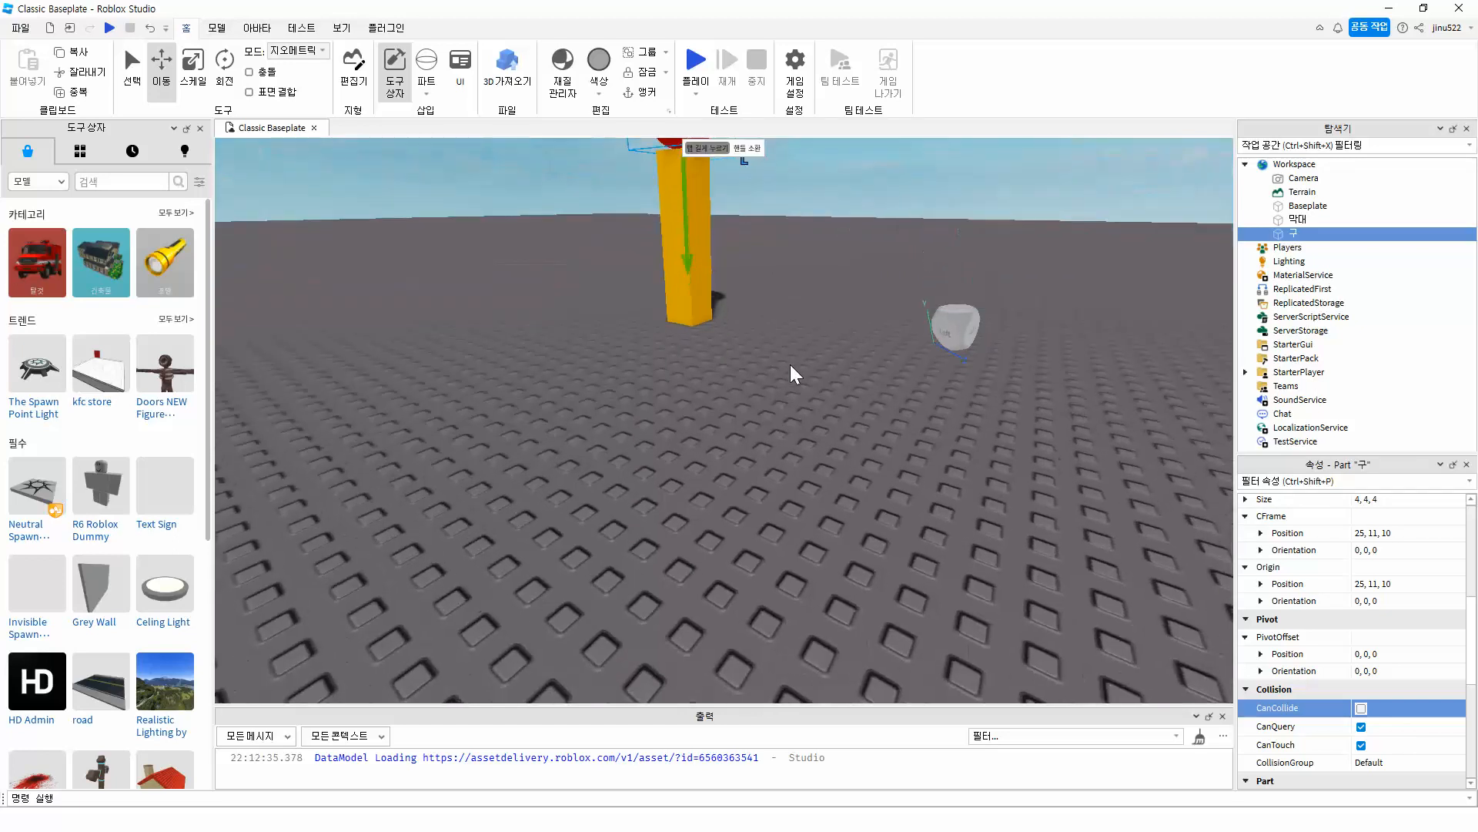
pyautogui.press('f')
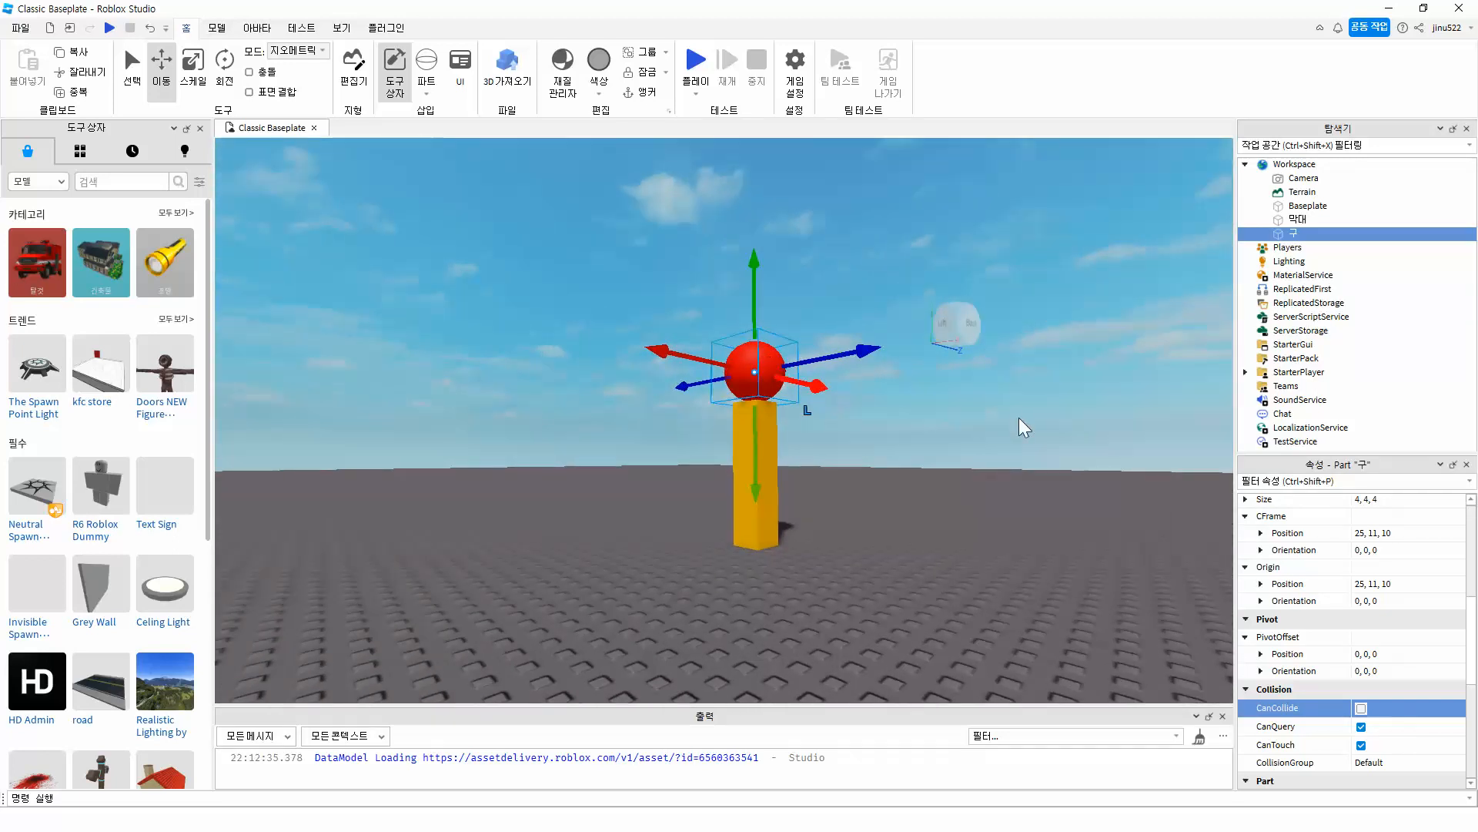
# Step: Turn the sphere's CanCollide back on and move it above the bar to position 25, 12, 10
pyautogui.click(1362, 708)
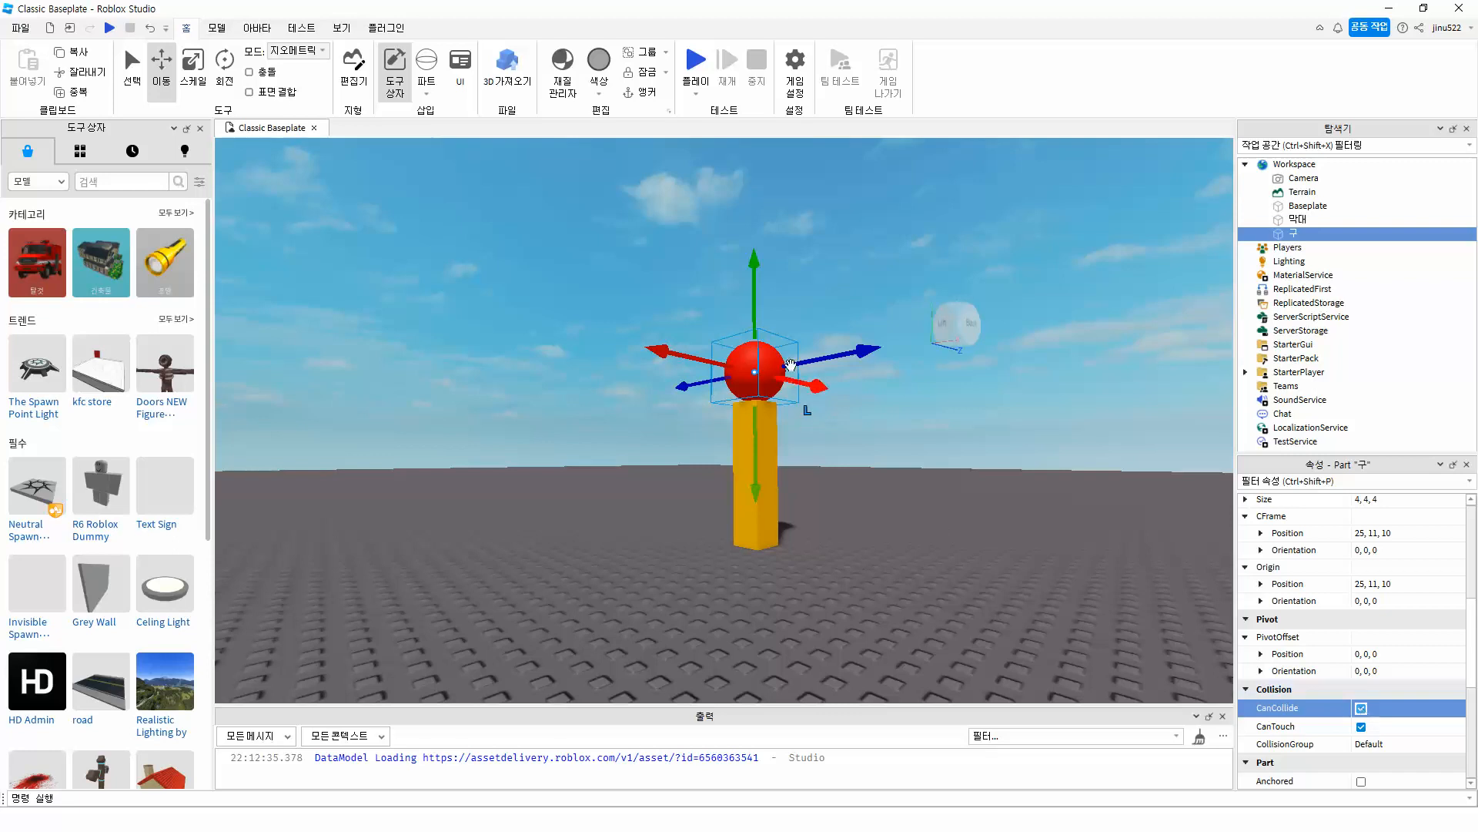
pyautogui.moveTo(755, 315); pyautogui.dragTo(769, 349)
pyautogui.moveTo(893, 608); pyautogui.dragTo(891, 606, button='right')
pyautogui.moveTo(853, 422); pyautogui.dragTo(854, 362)
# Step: Switch the sphere's CanCollide off and on again, selecting the bar and sphere in turn to compare their collision settings
pyautogui.click(1361, 707)
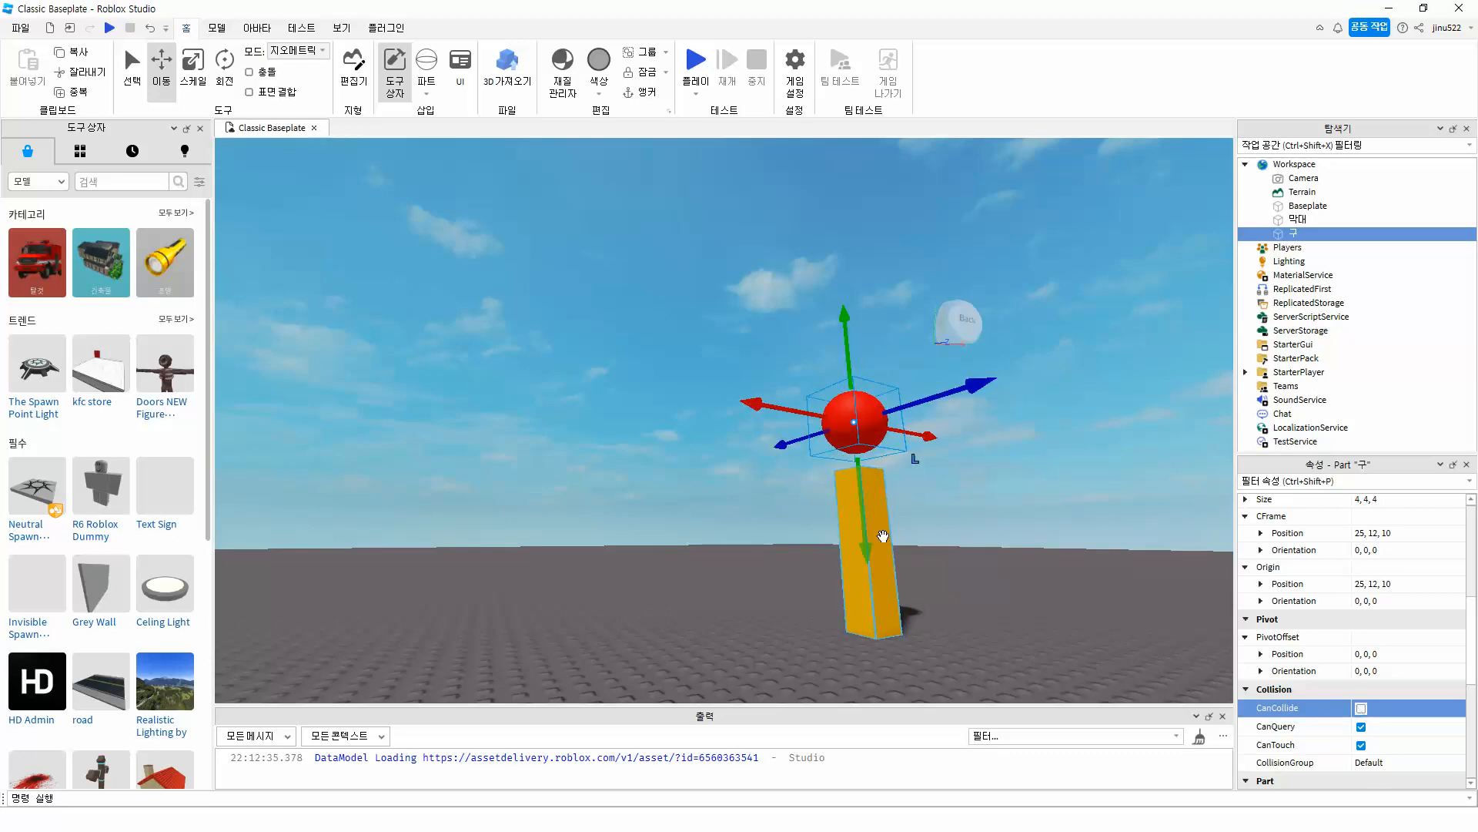
pyautogui.click(883, 595)
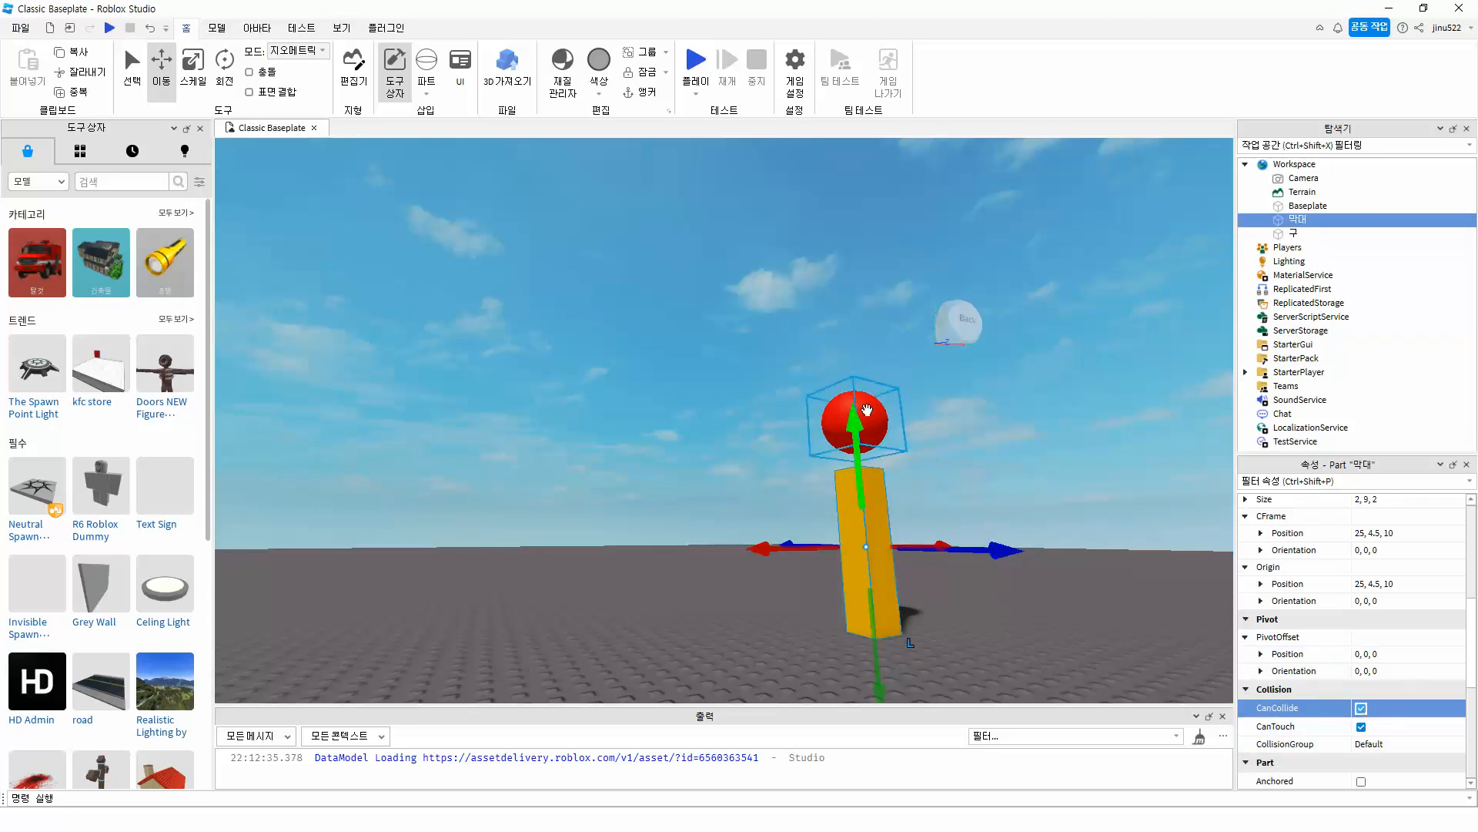
pyautogui.click(140, 87)
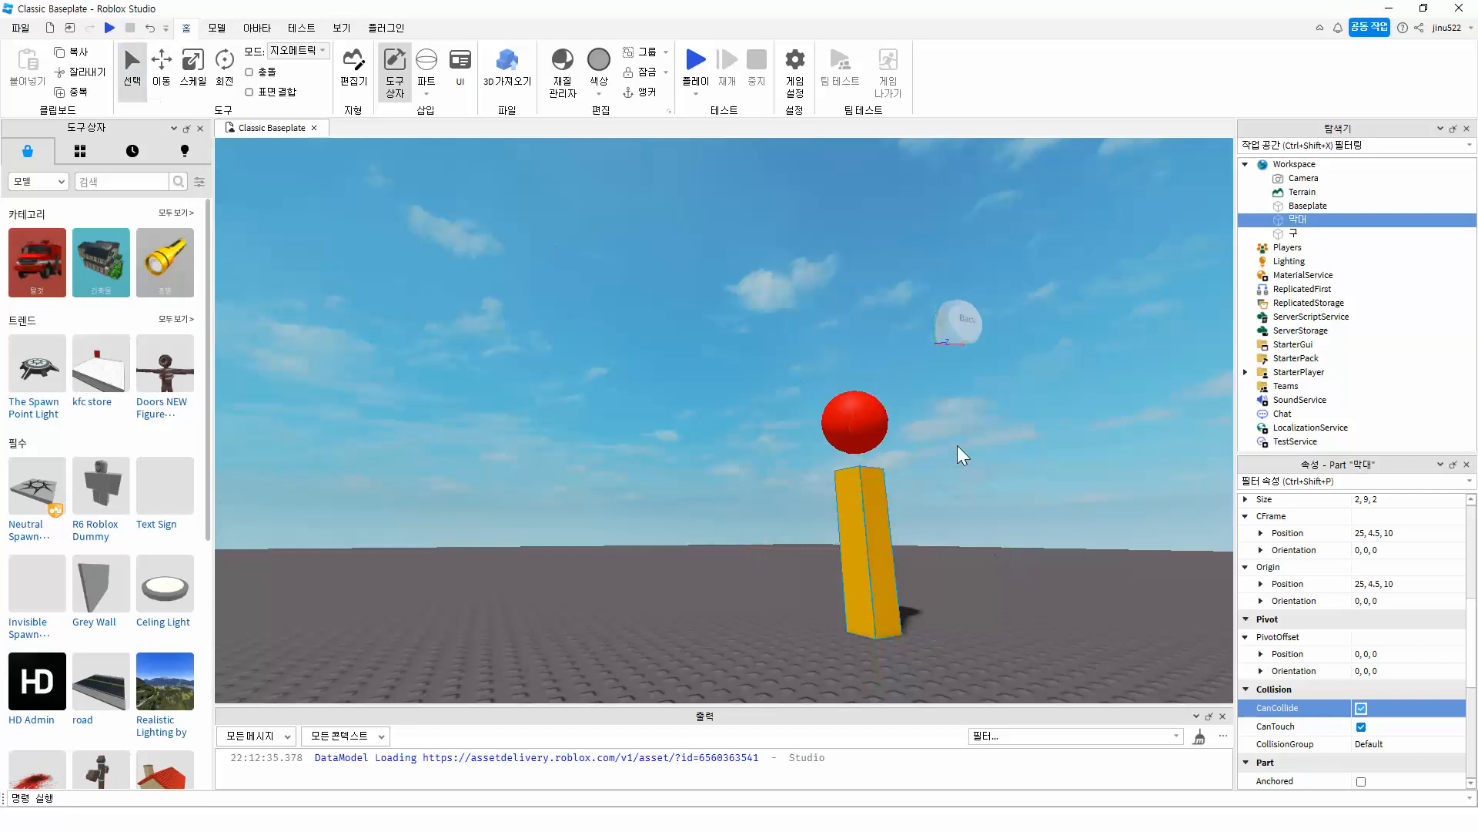
pyautogui.click(853, 422)
pyautogui.click(1361, 707)
pyautogui.click(1362, 707)
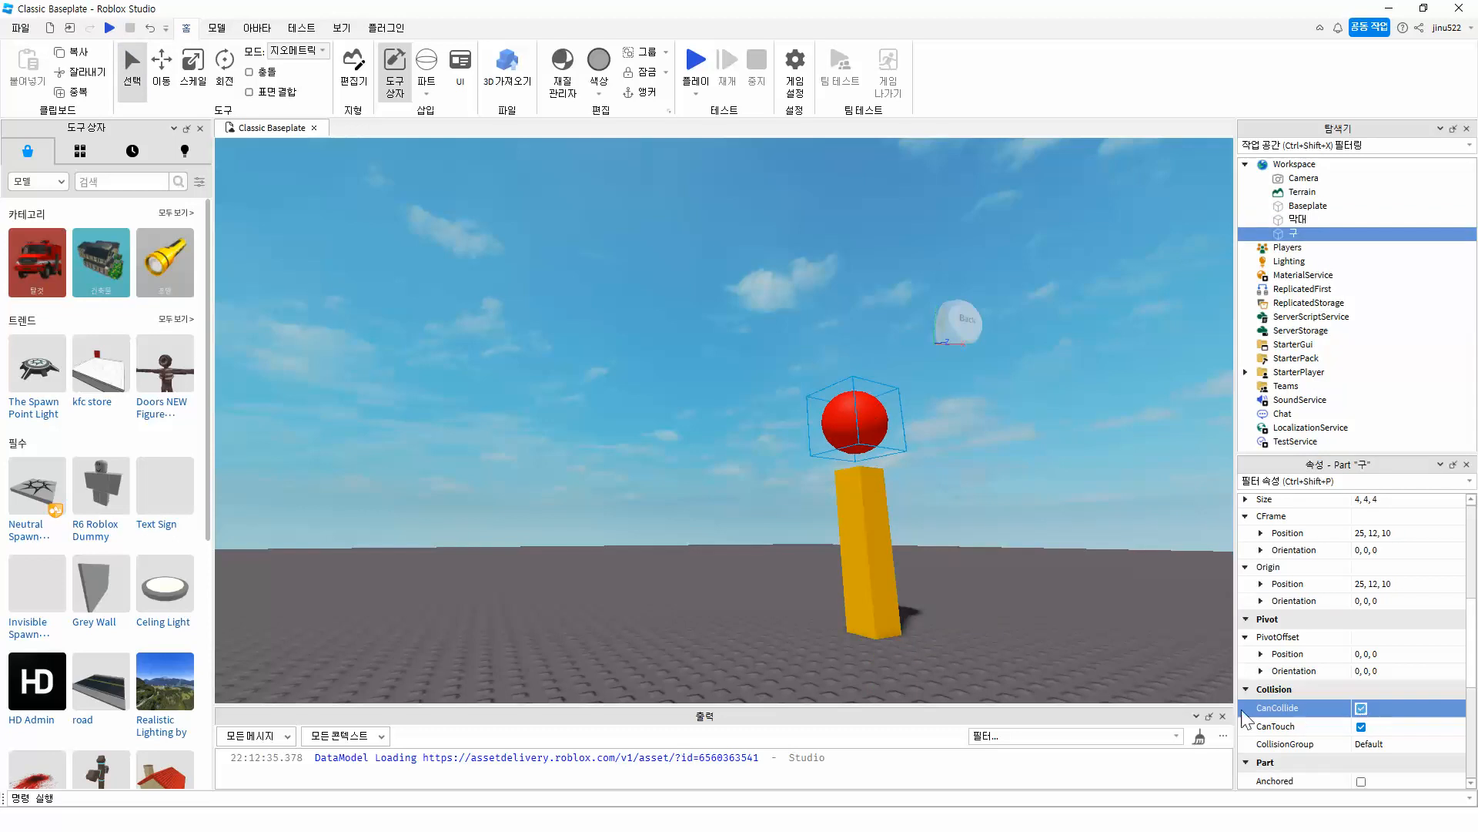
pyautogui.click(887, 534)
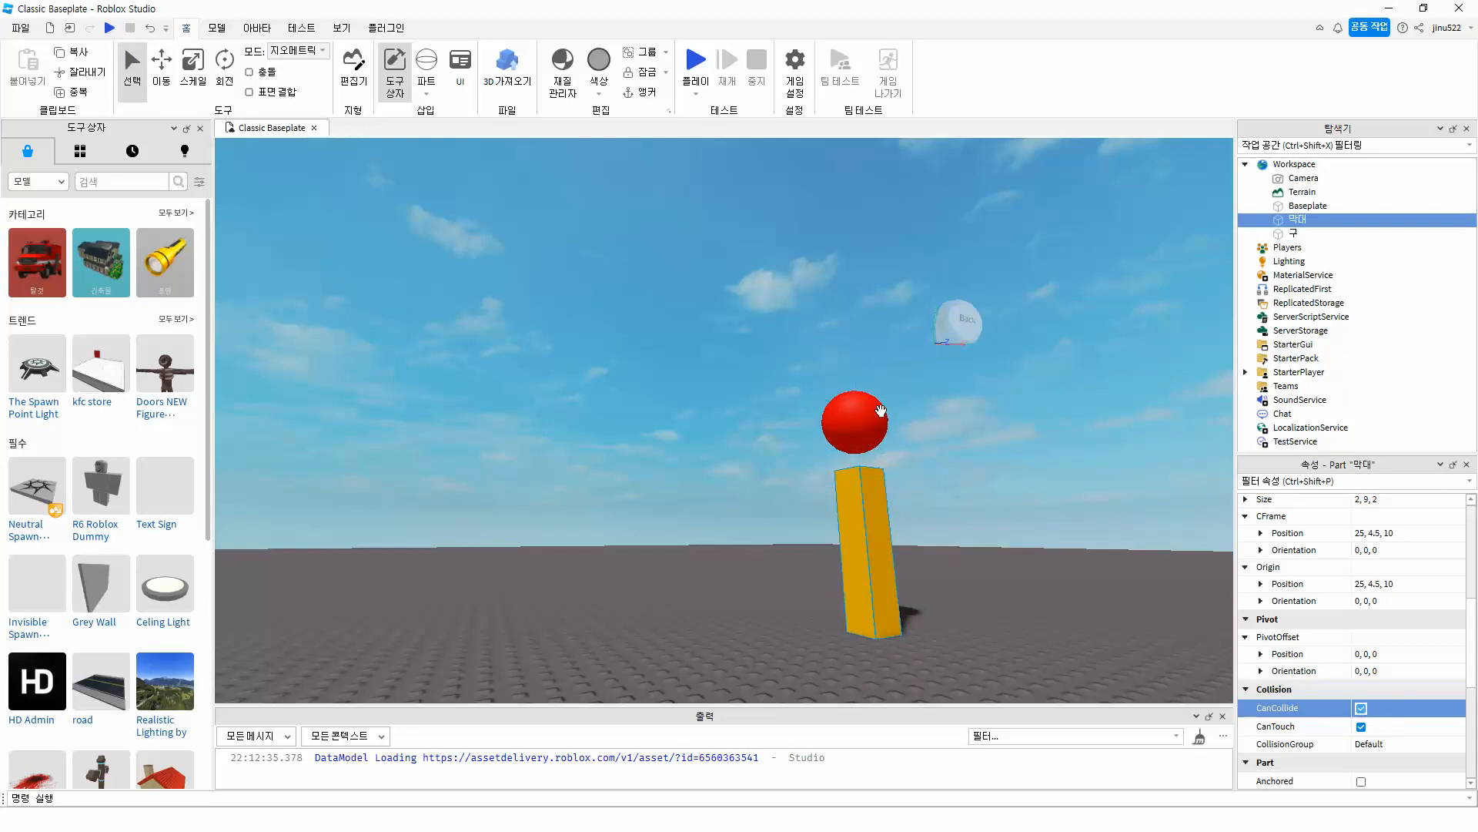
pyautogui.click(854, 401)
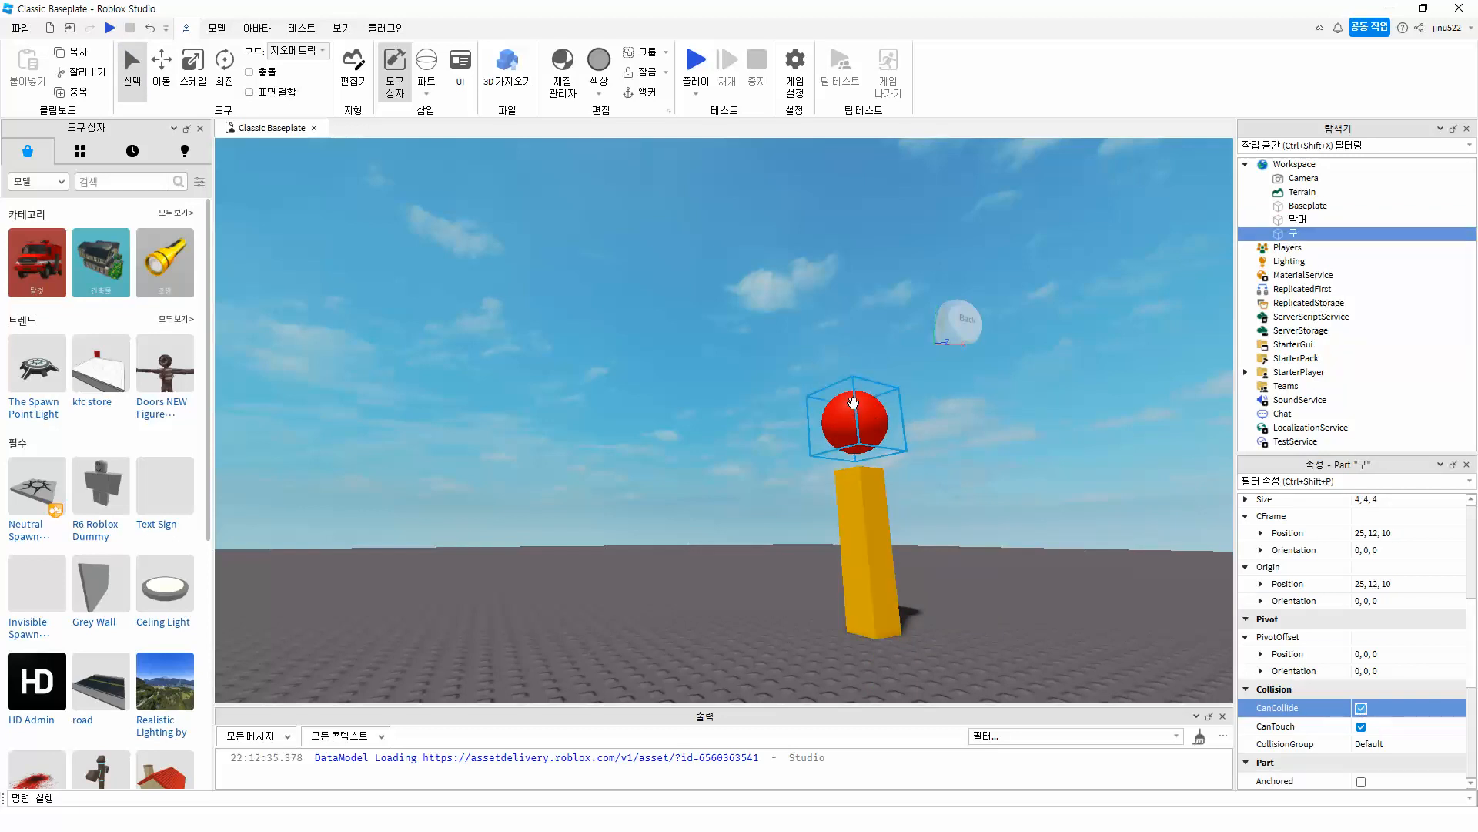
# Step: Lower the sphere along the vertical axis so it overlaps the bar's top at position 25, 9, 10
pyautogui.hotkey('ctrl', '2')
pyautogui.moveTo(859, 466); pyautogui.dragTo(869, 517)
pyautogui.moveTo(1011, 546); pyautogui.dragTo(1011, 546, button='right')
pyautogui.moveTo(988, 489); pyautogui.dragTo(988, 488, button='right')
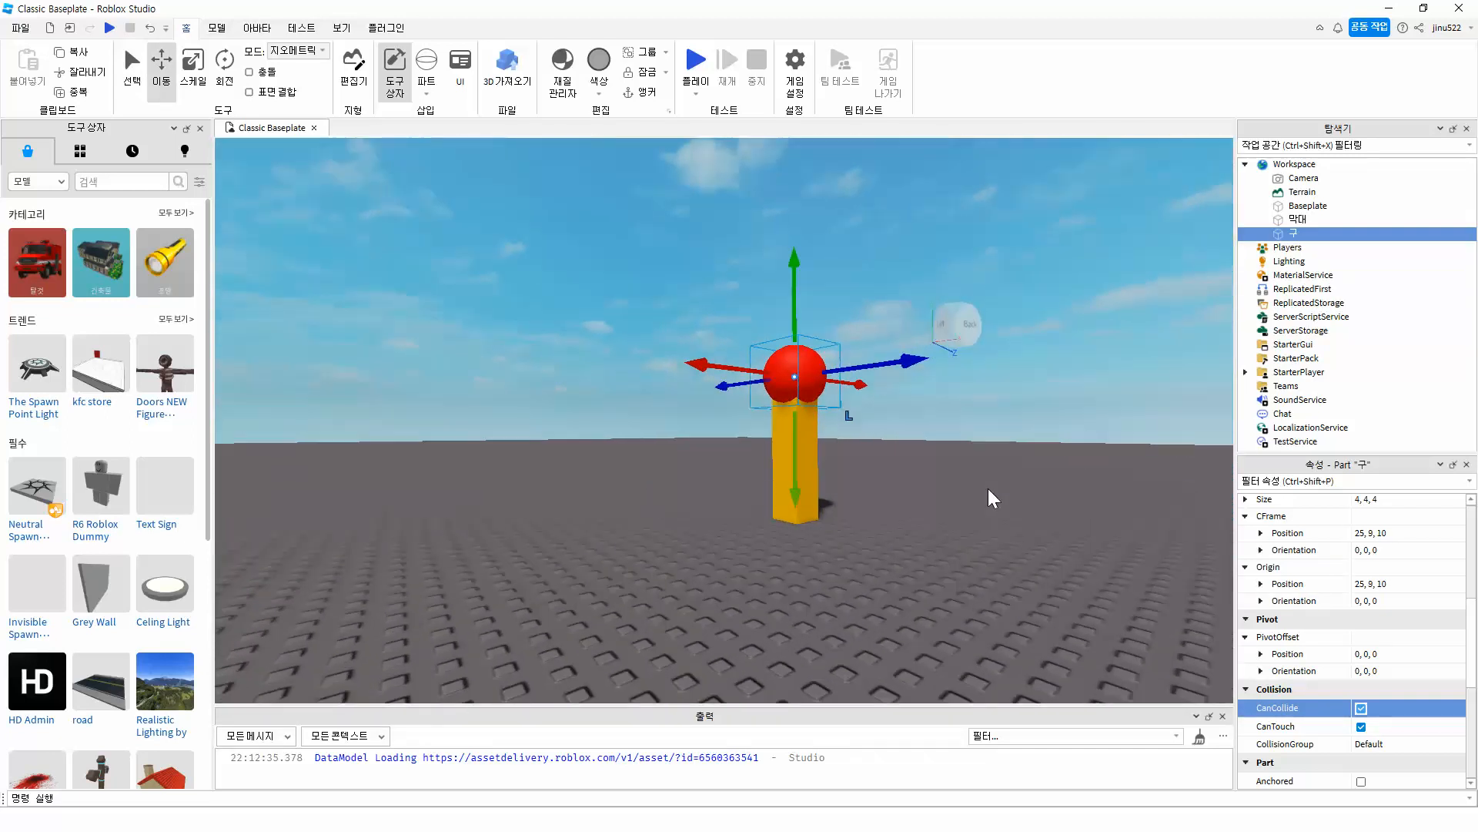
# Step: Disable CanCollide on both the sphere and the bar, raising the sphere to position 25, 13, 10
pyautogui.click(1360, 708)
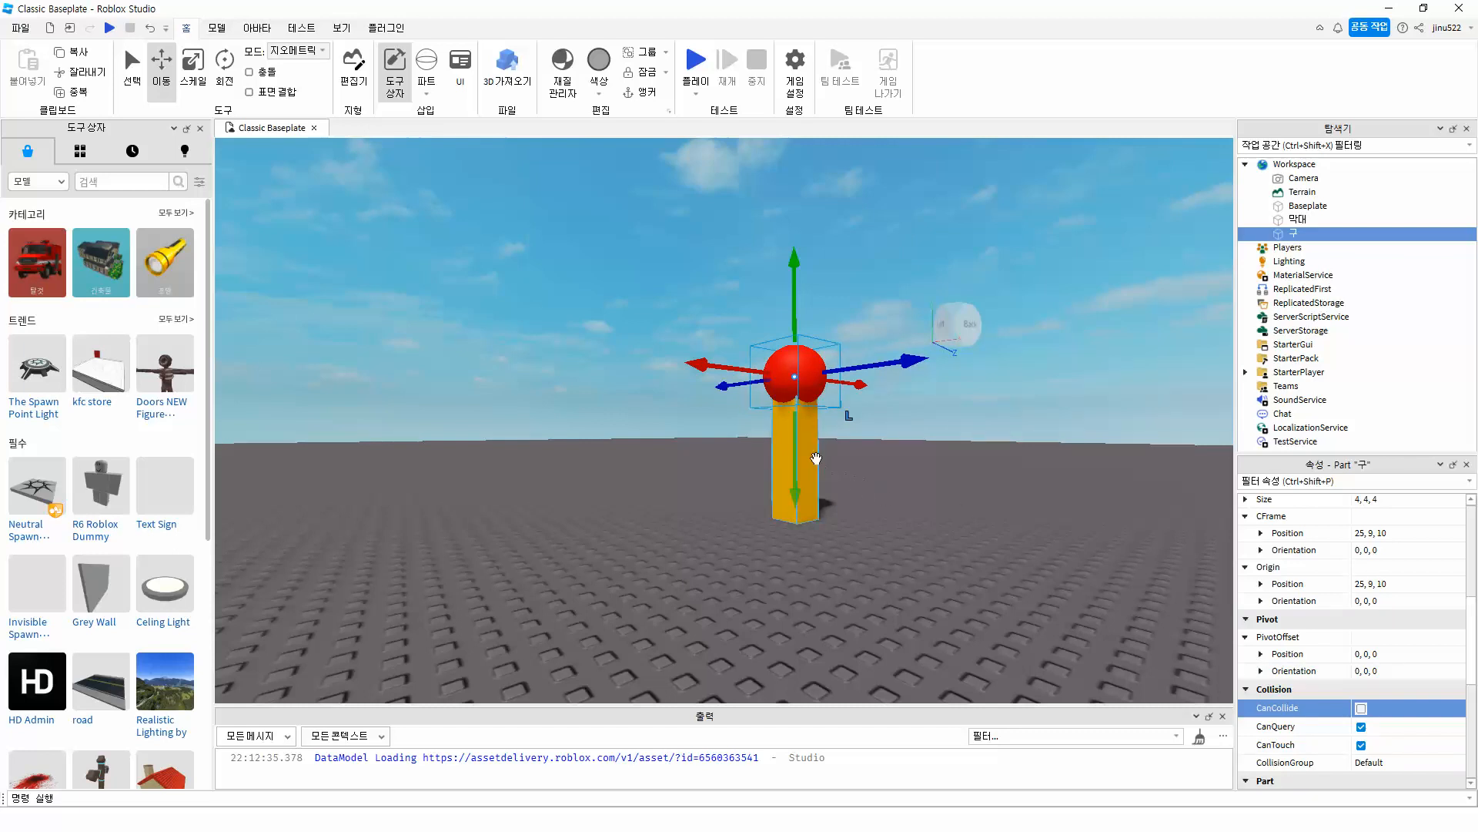
pyautogui.moveTo(797, 407); pyautogui.dragTo(797, 345)
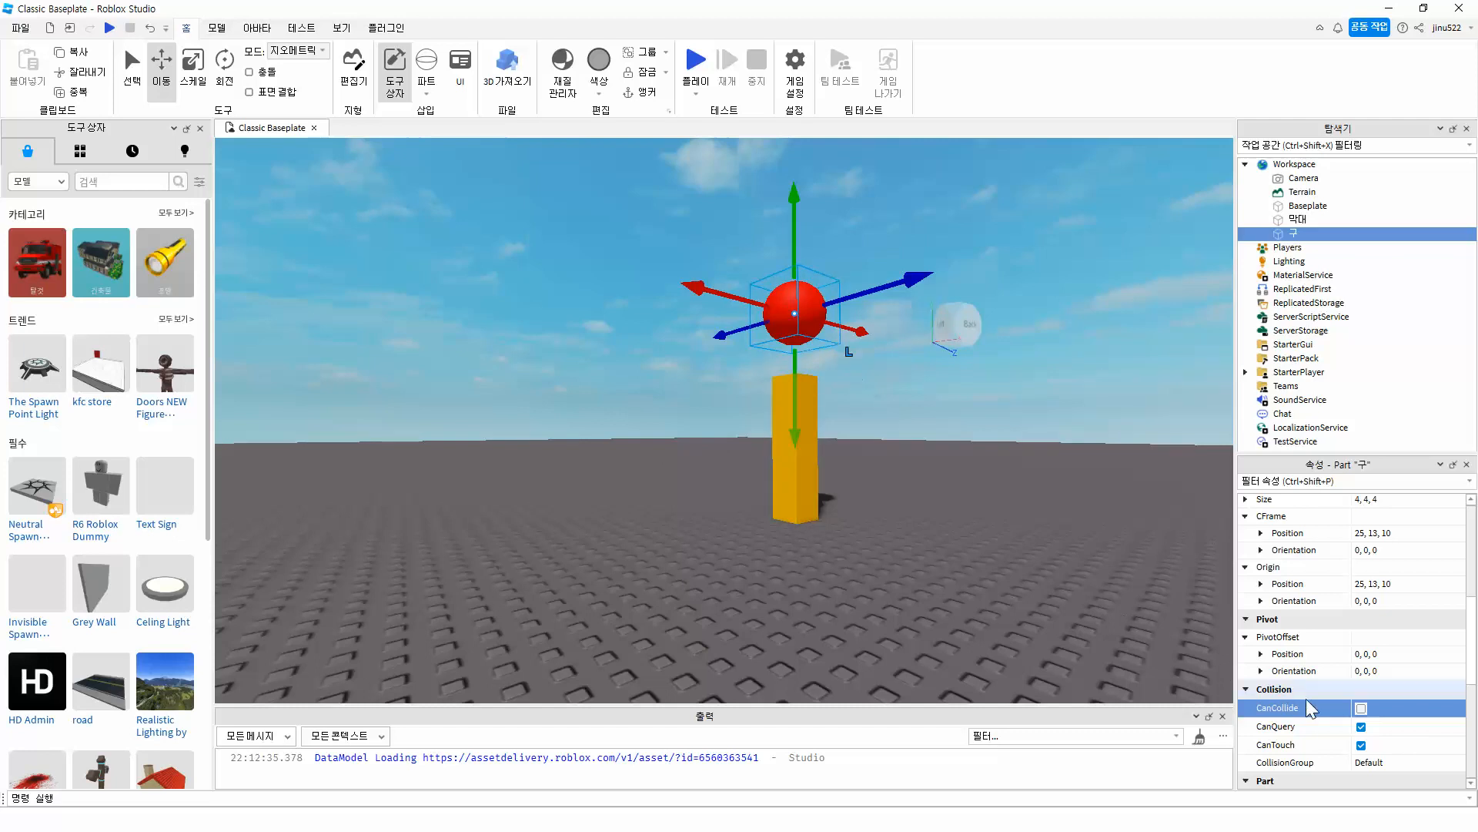
pyautogui.click(780, 459)
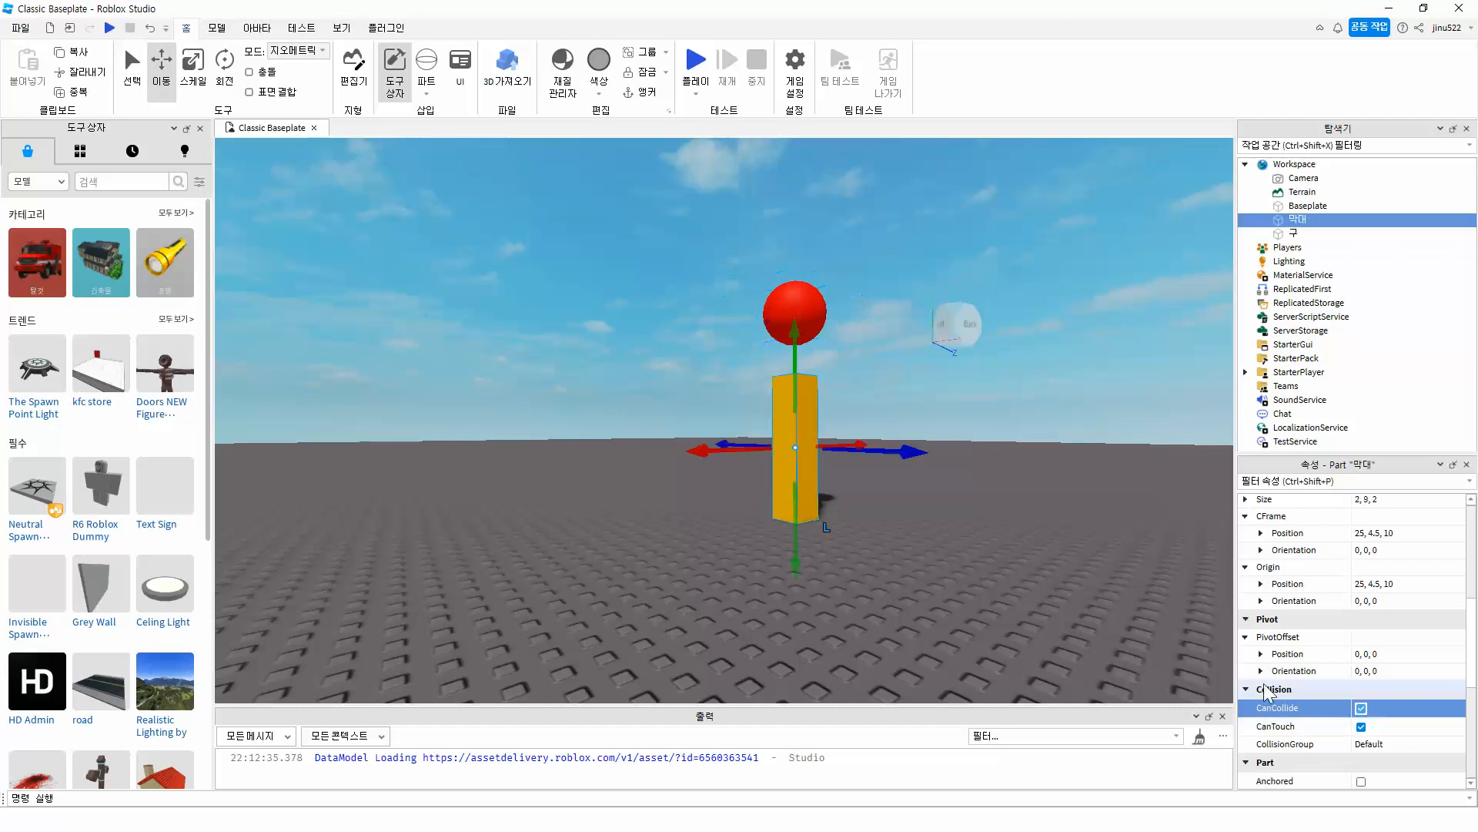
pyautogui.click(1360, 709)
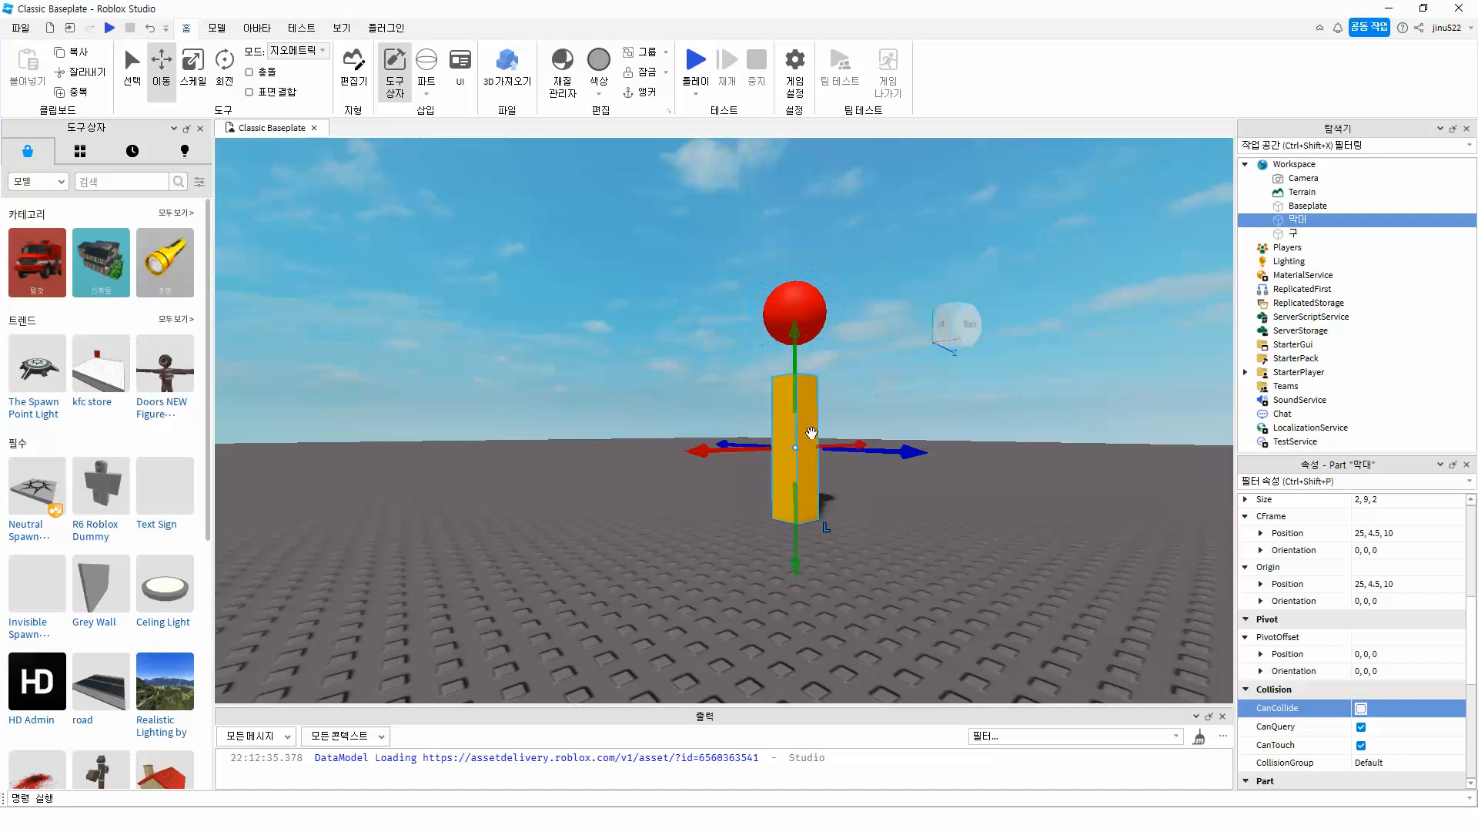
pyautogui.moveTo(797, 378)
pyautogui.mouseDown()
pyautogui.moveTo(797, 296)
pyautogui.moveTo(800, 376)
pyautogui.mouseUp()
# Step: Lower the sphere into the top of the bar at position 25, 10, 10
pyautogui.click(795, 318)
pyautogui.moveTo(796, 258); pyautogui.dragTo(799, 308)
pyautogui.moveTo(820, 529); pyautogui.dragTo(818, 532, button='right')
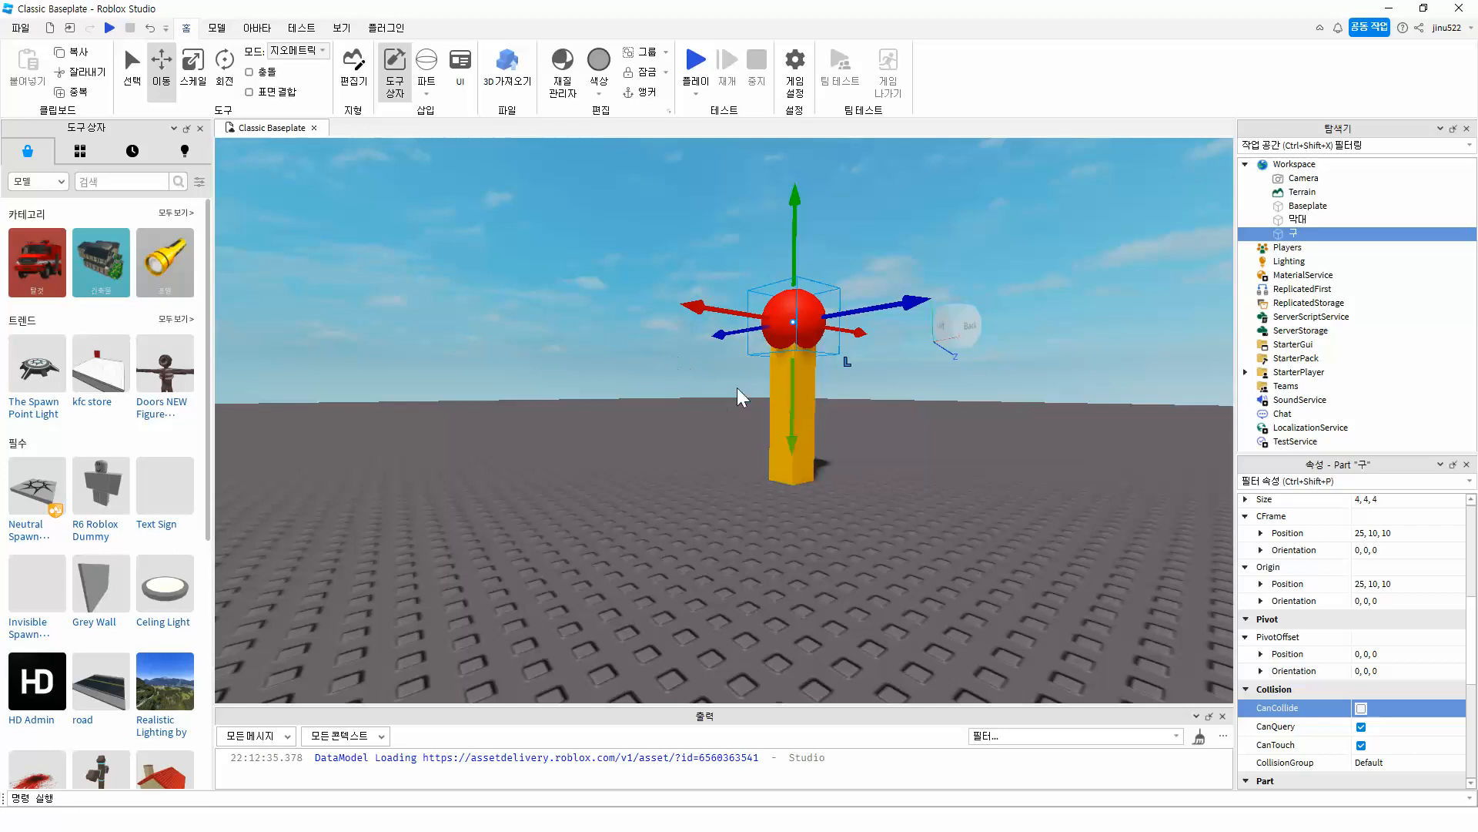
# Step: Enable CanCollide on both the sphere and the bar, raising the sphere to position 25, 14, 10
pyautogui.click(1362, 708)
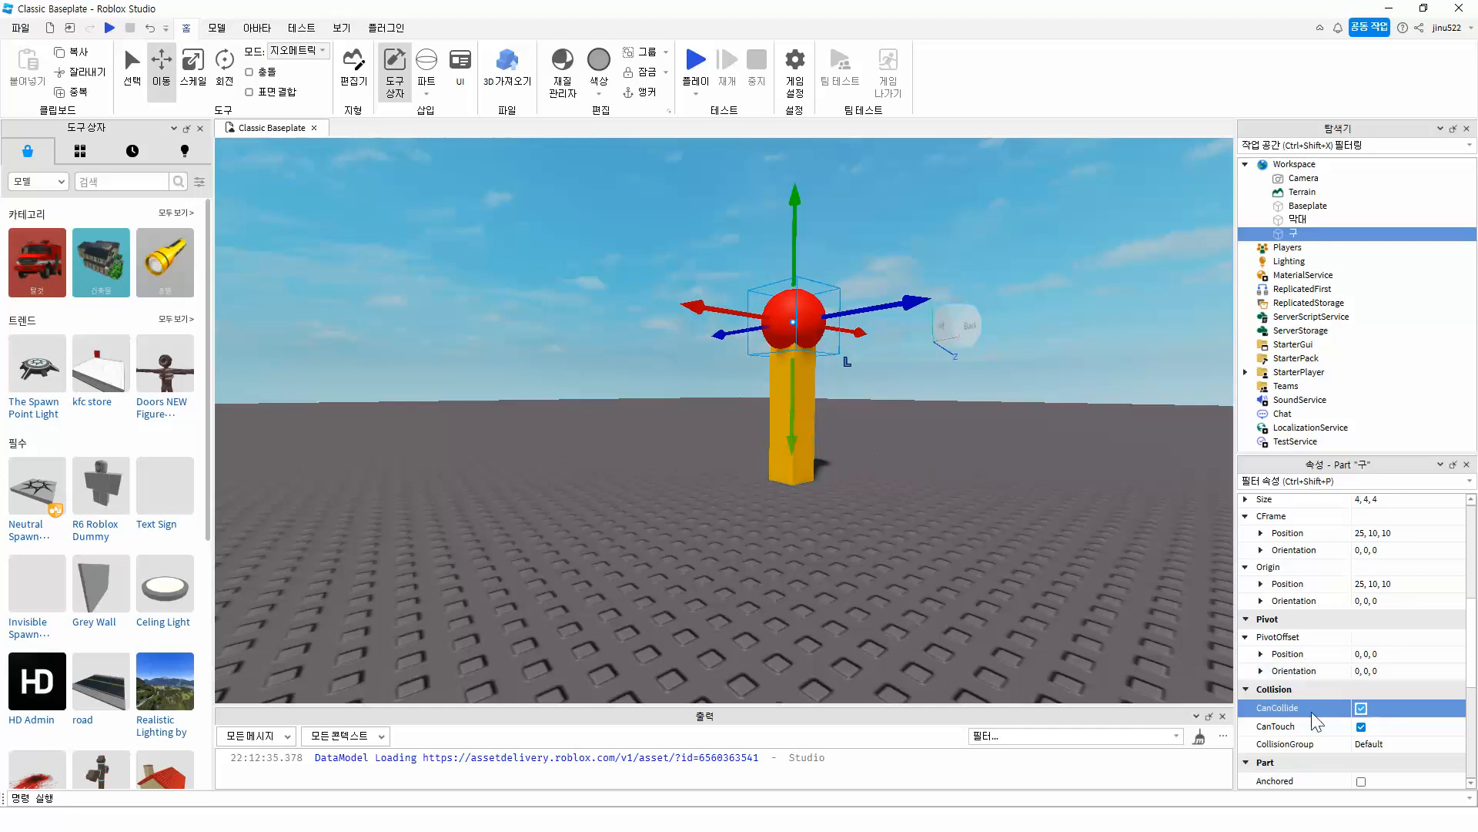
pyautogui.moveTo(798, 270); pyautogui.dragTo(798, 205)
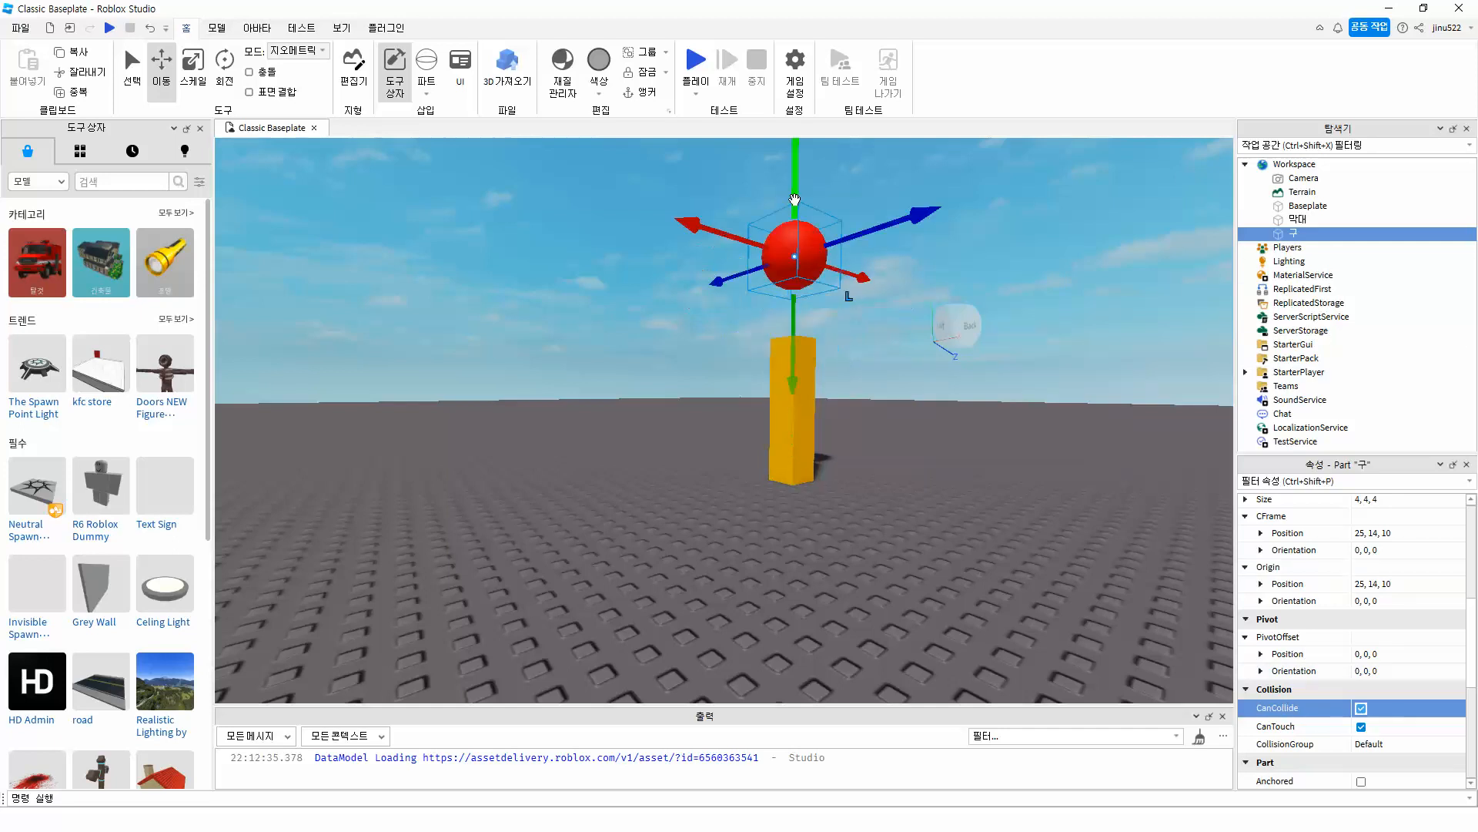
pyautogui.click(791, 420)
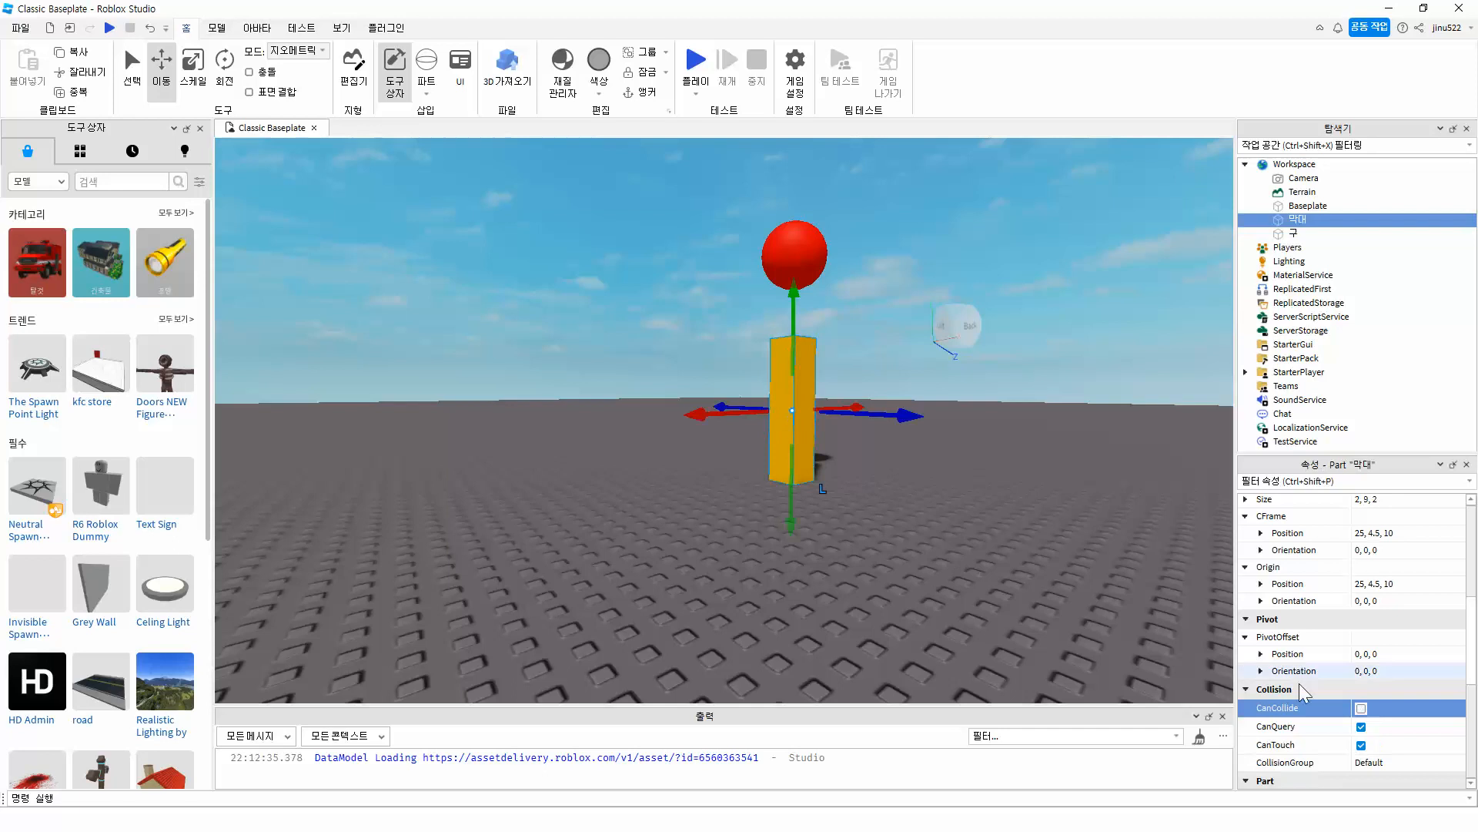
pyautogui.click(1362, 709)
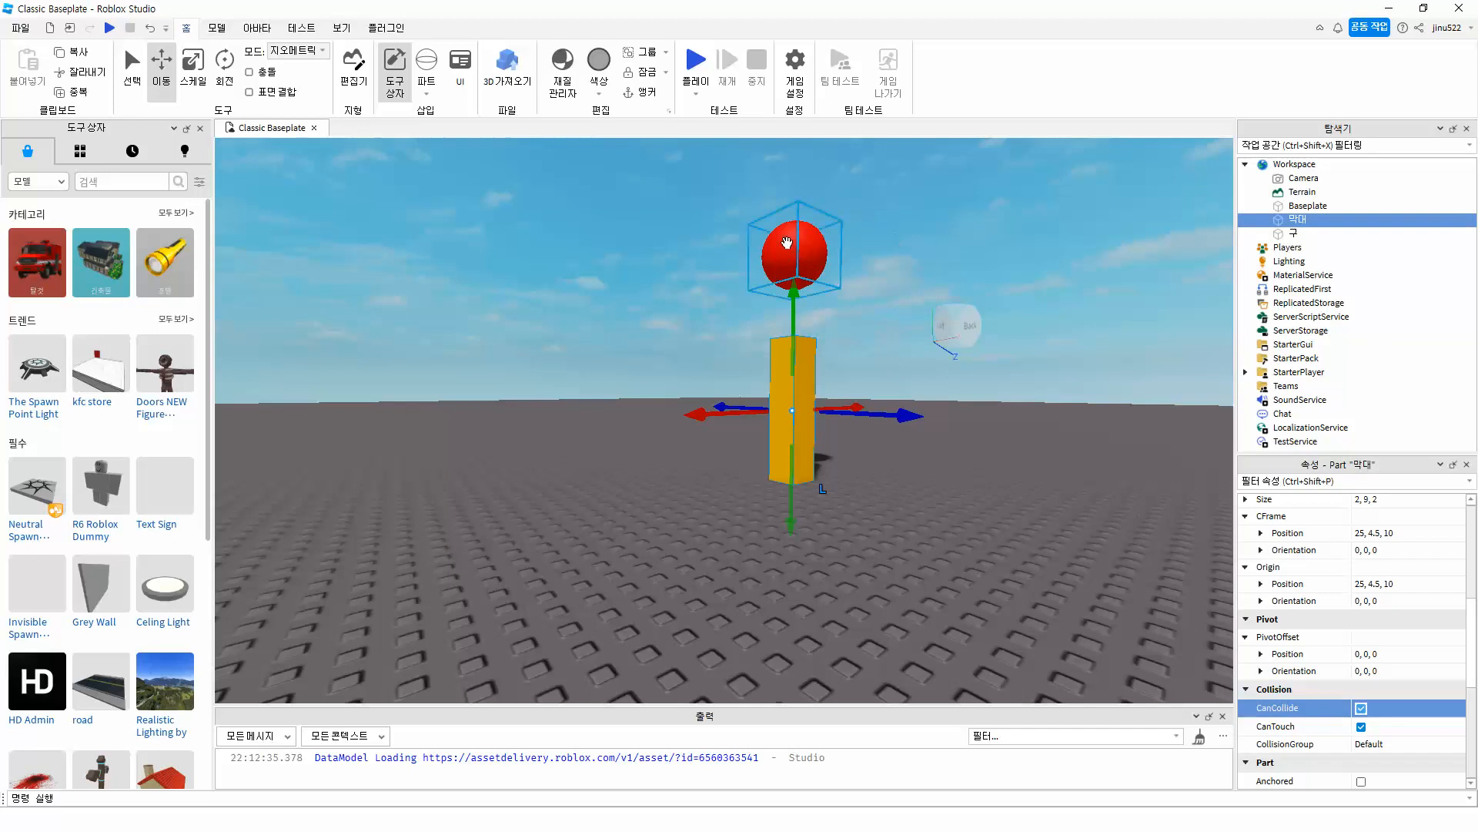
# Step: Lower the sphere into the bar at position 25, 8, 10, and raise it clear again to 25, 12, 10
pyautogui.click(795, 268)
pyautogui.moveTo(795, 268); pyautogui.dragTo(795, 366)
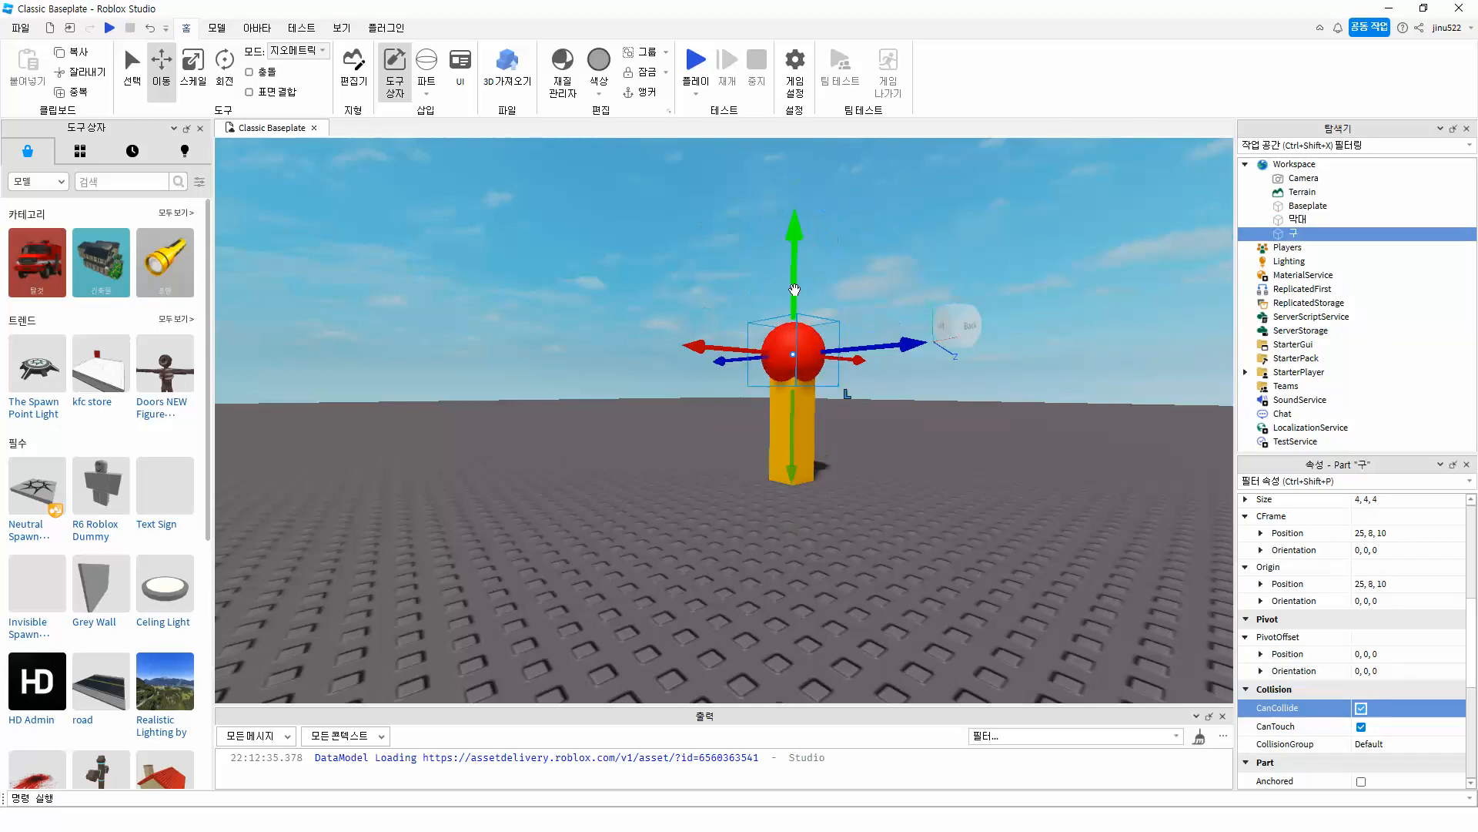
pyautogui.click(894, 475)
pyautogui.click(793, 353)
pyautogui.moveTo(793, 297); pyautogui.dragTo(793, 229)
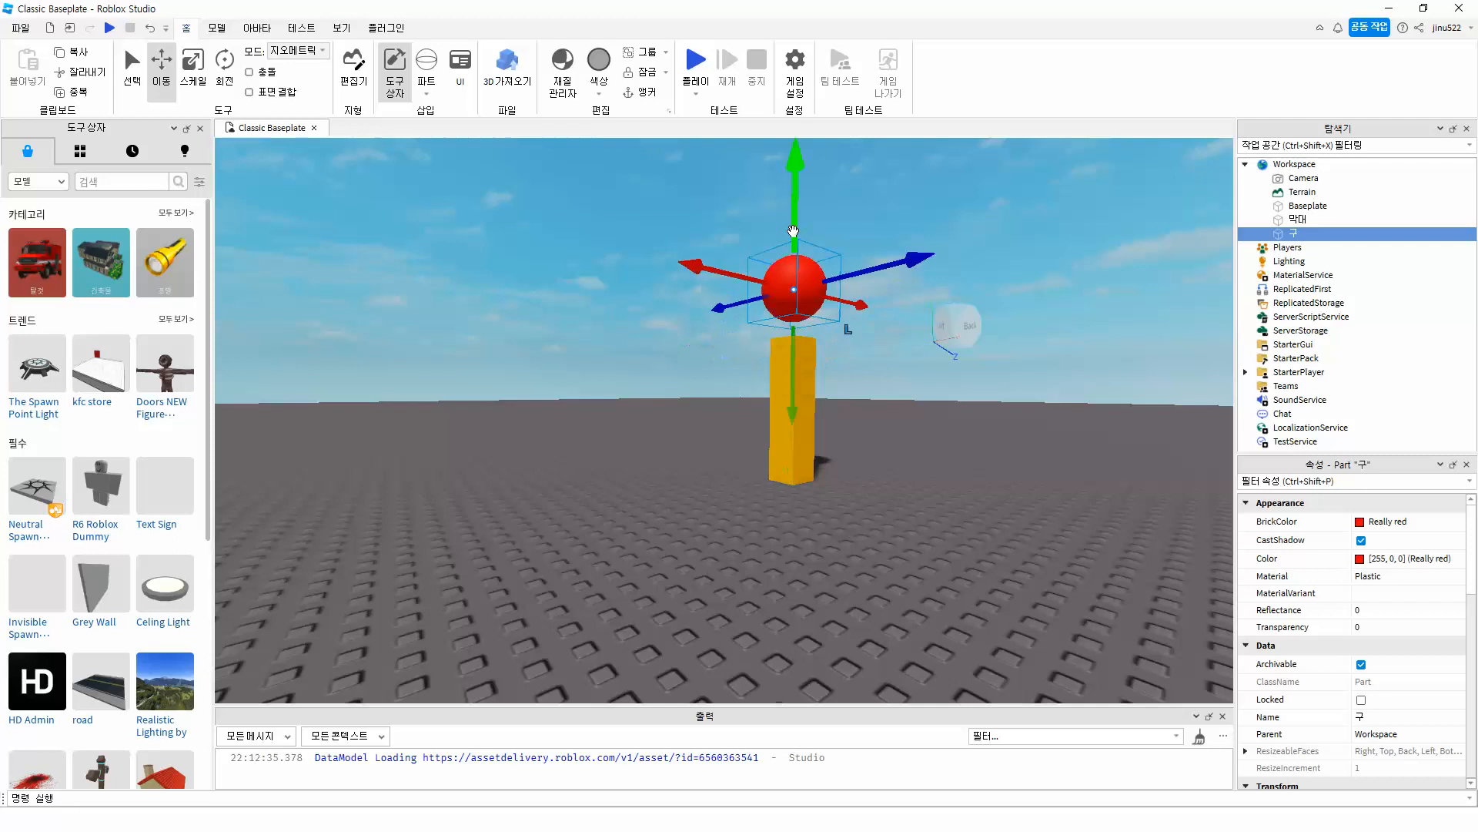
# Step: Check the CanCollide setting of the orange bar and of the red sphere
pyautogui.click(792, 437)
pyautogui.scroll(-5, 1413, 701)
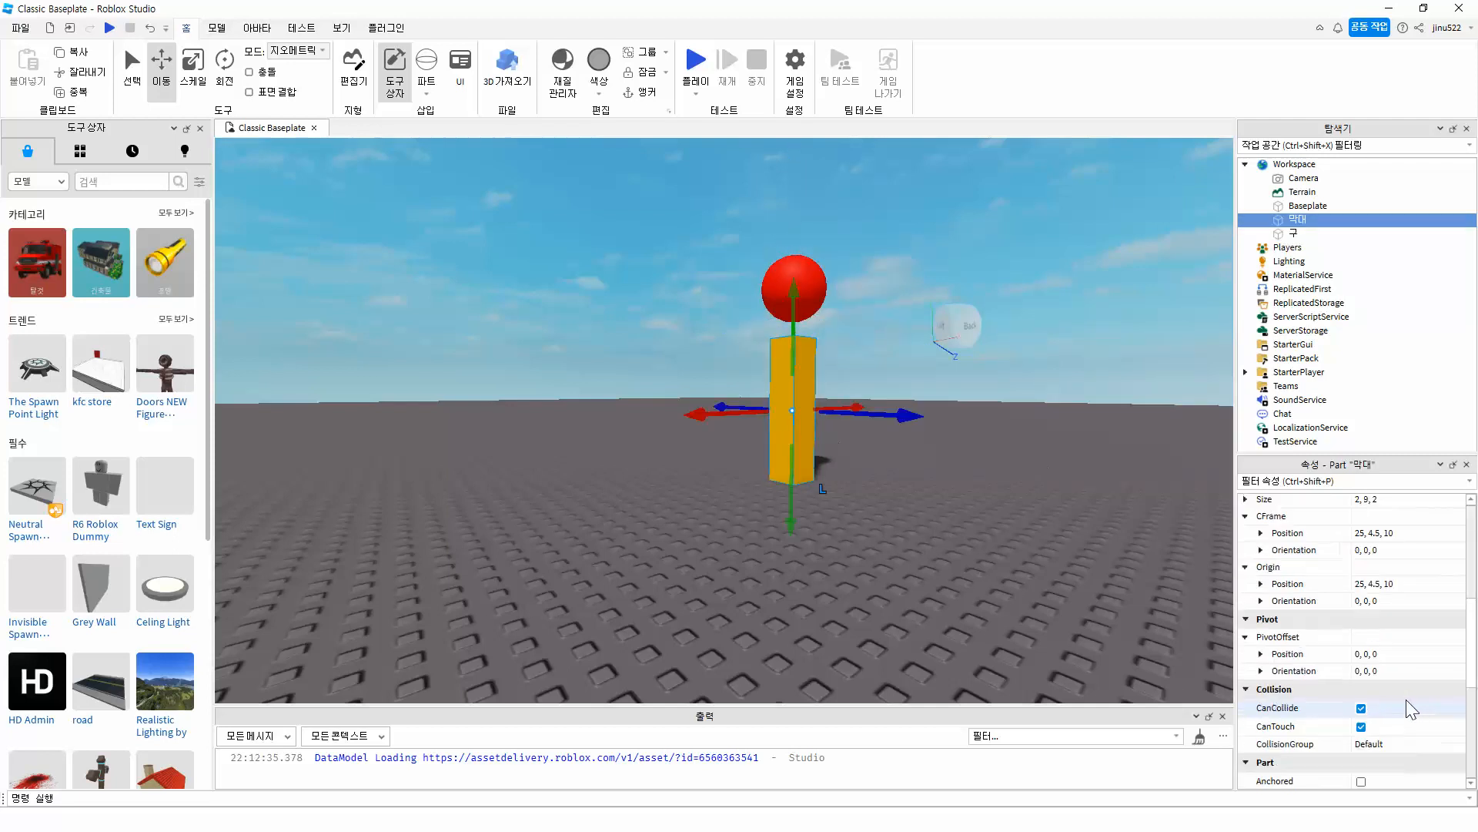
pyautogui.click(791, 274)
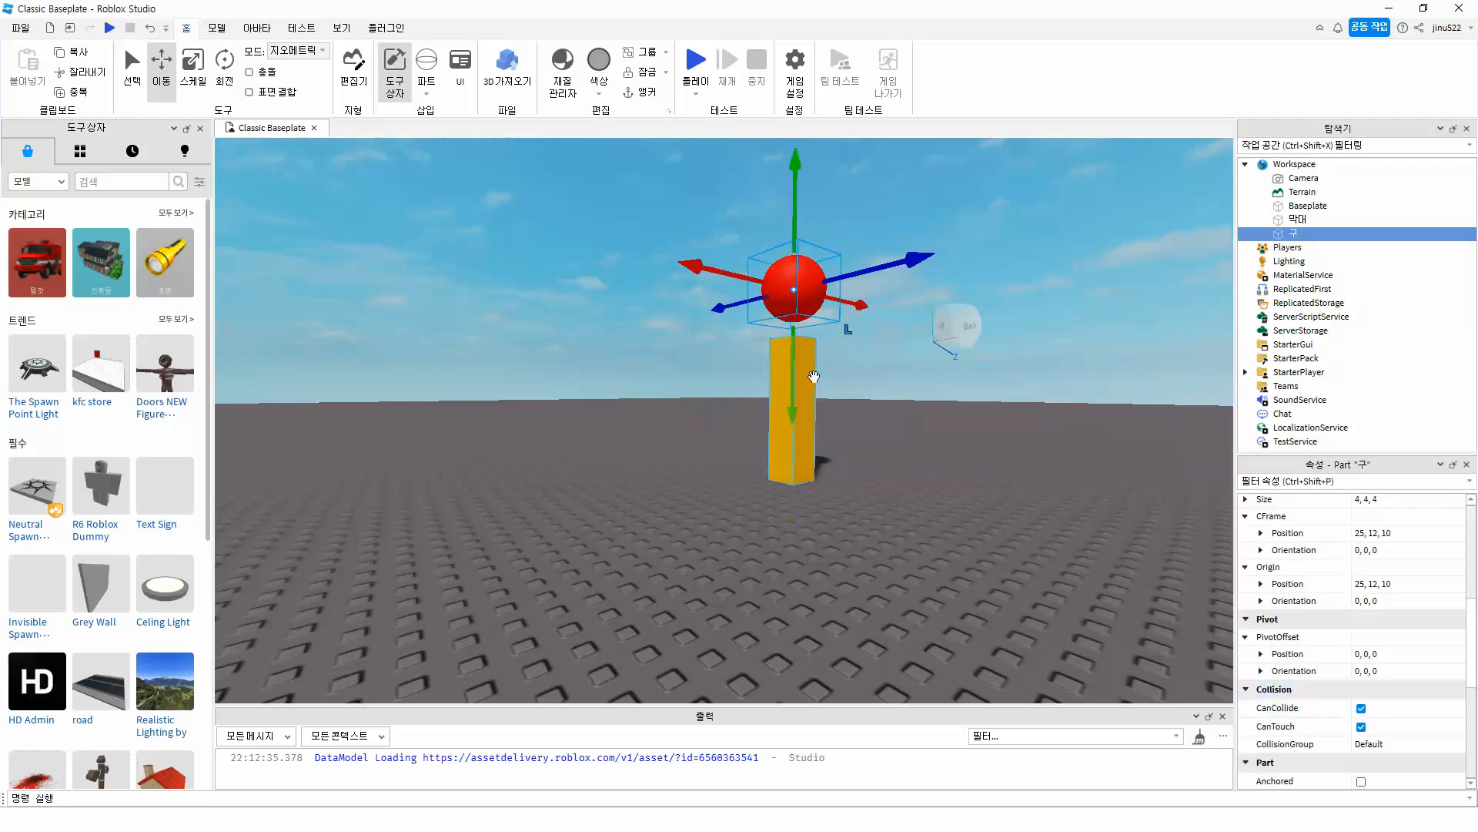
pyautogui.click(792, 282)
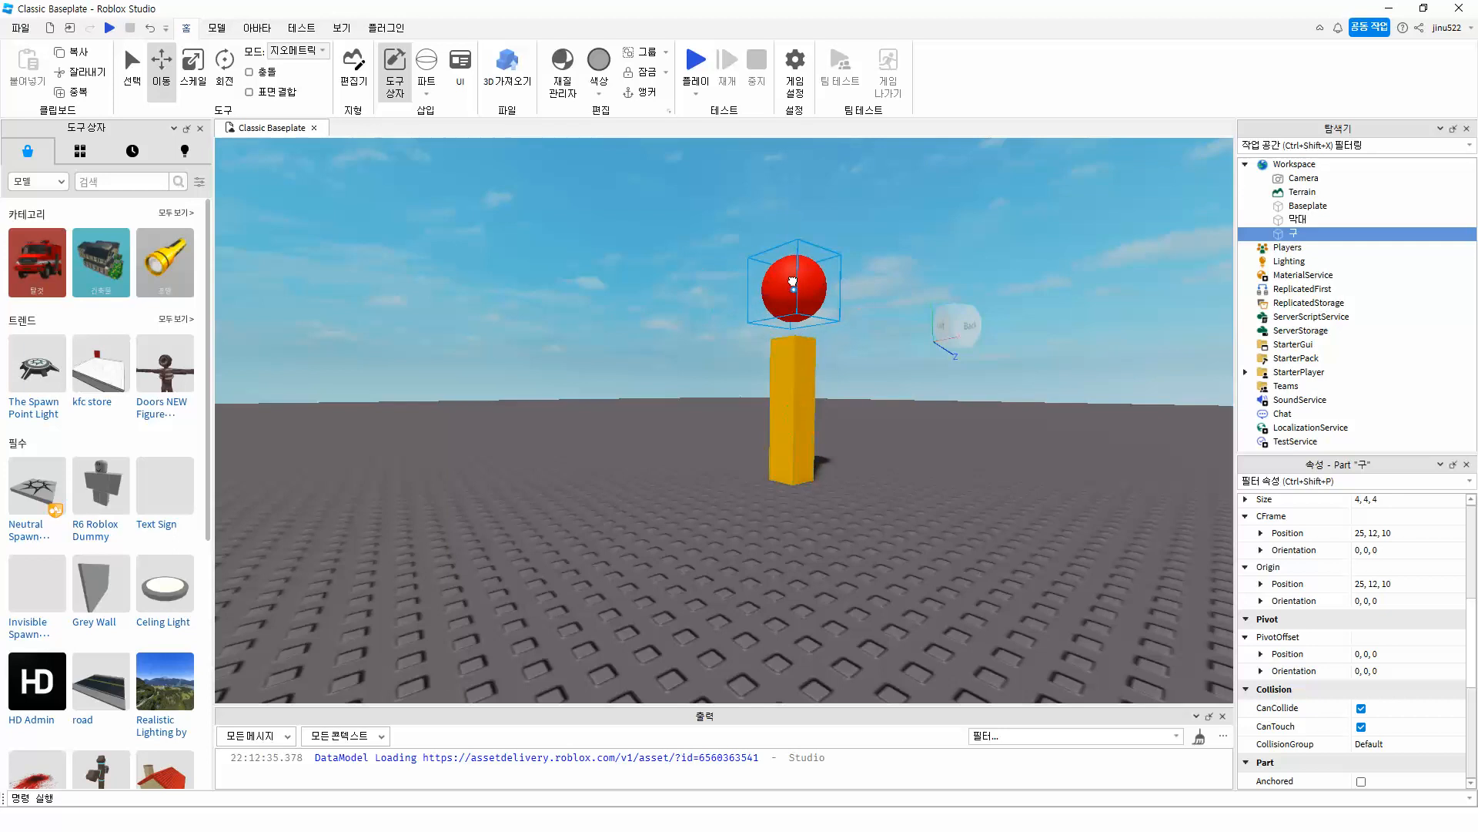
# Step: Lower the red sphere so it slightly overlaps the top of the orange bar, and clear the selection
pyautogui.click(789, 290)
pyautogui.moveTo(794, 348); pyautogui.dragTo(794, 377)
pyautogui.click(978, 426)
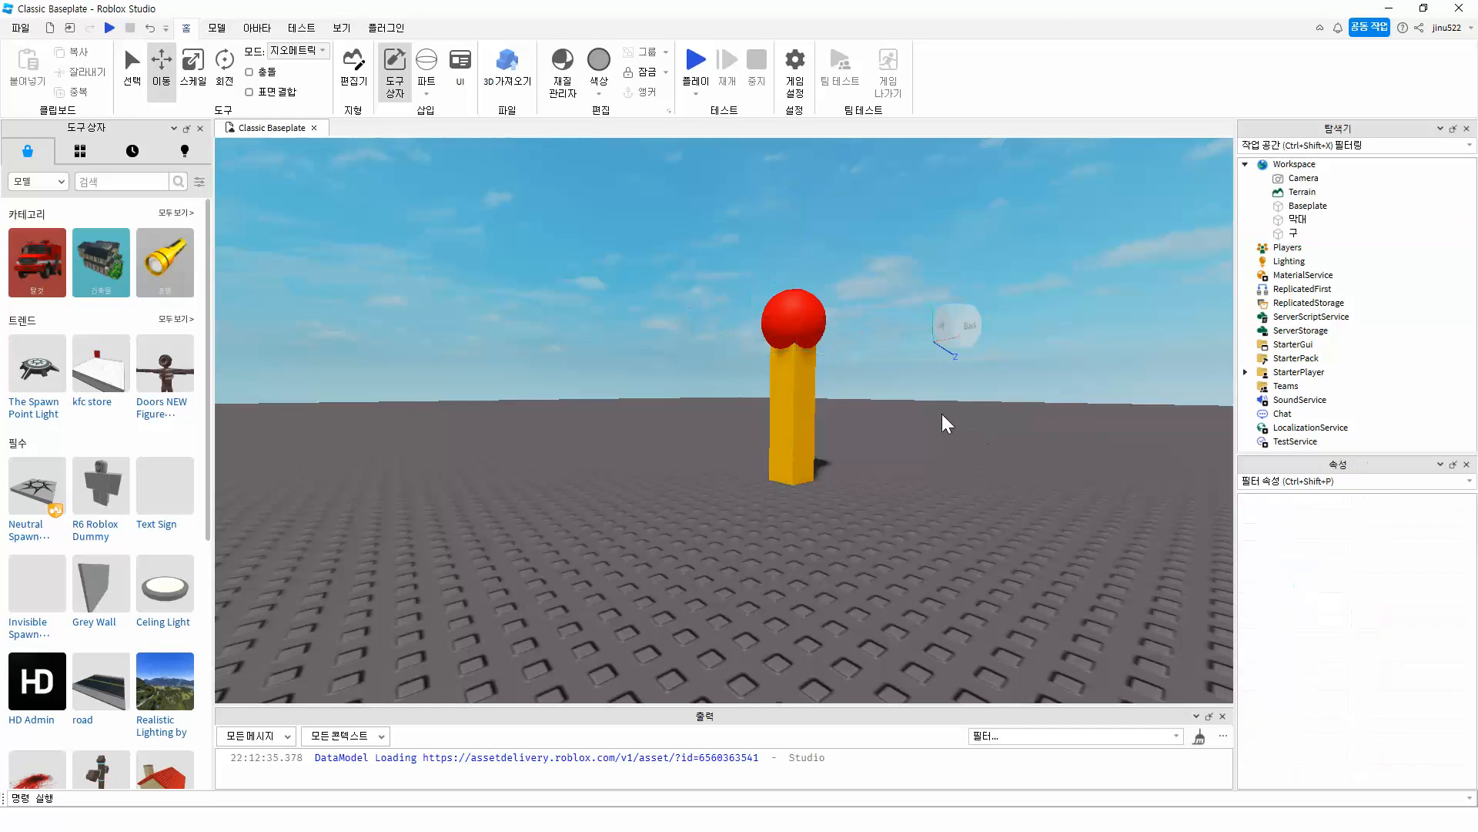
# Step: Examine the sphere and bar from above, including an overview of the baseplate around them
pyautogui.moveTo(767, 393); pyautogui.dragTo(816, 323, button='right')
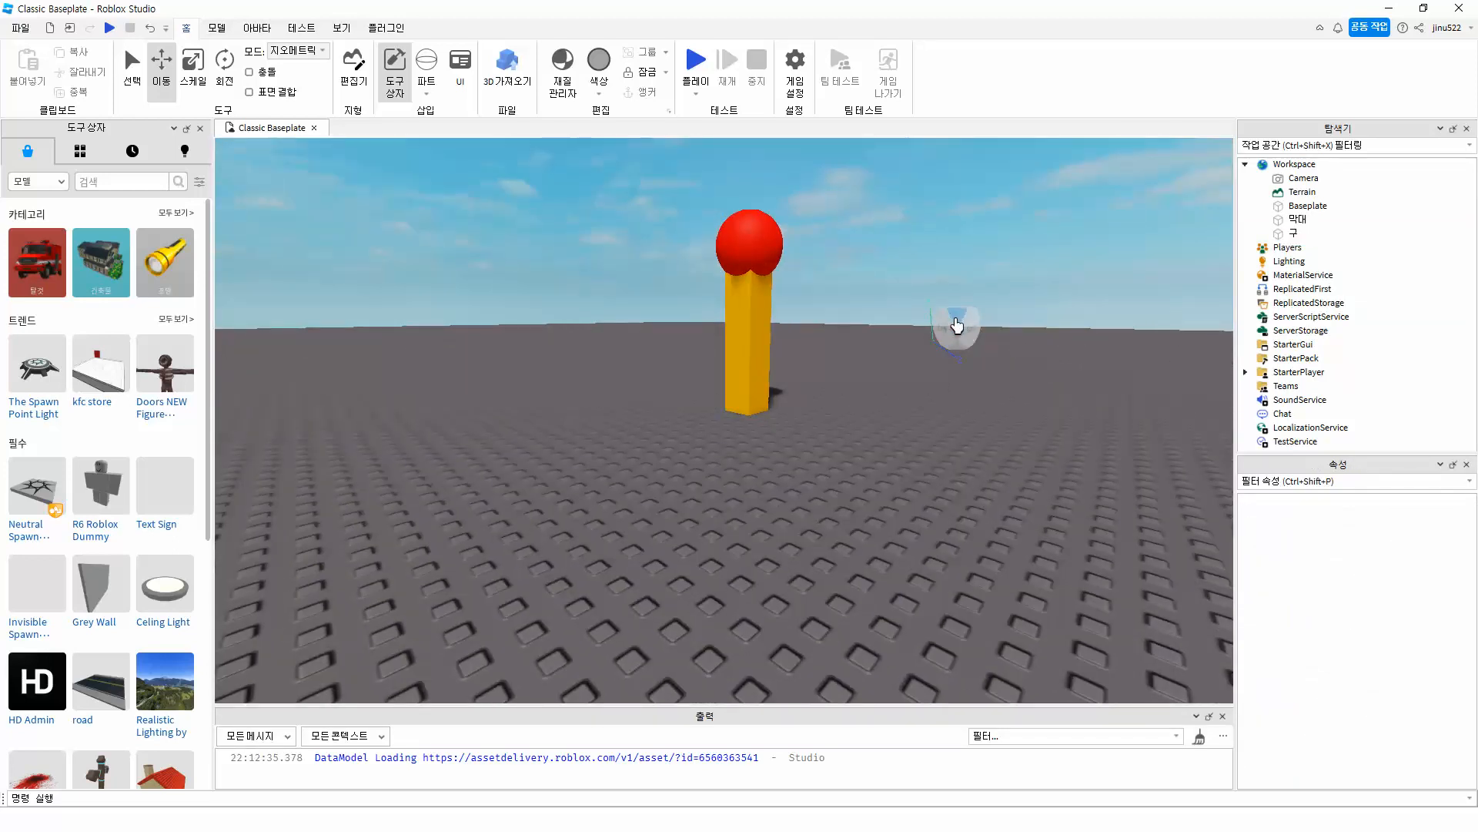
pyautogui.click(957, 325)
pyautogui.click(957, 325)
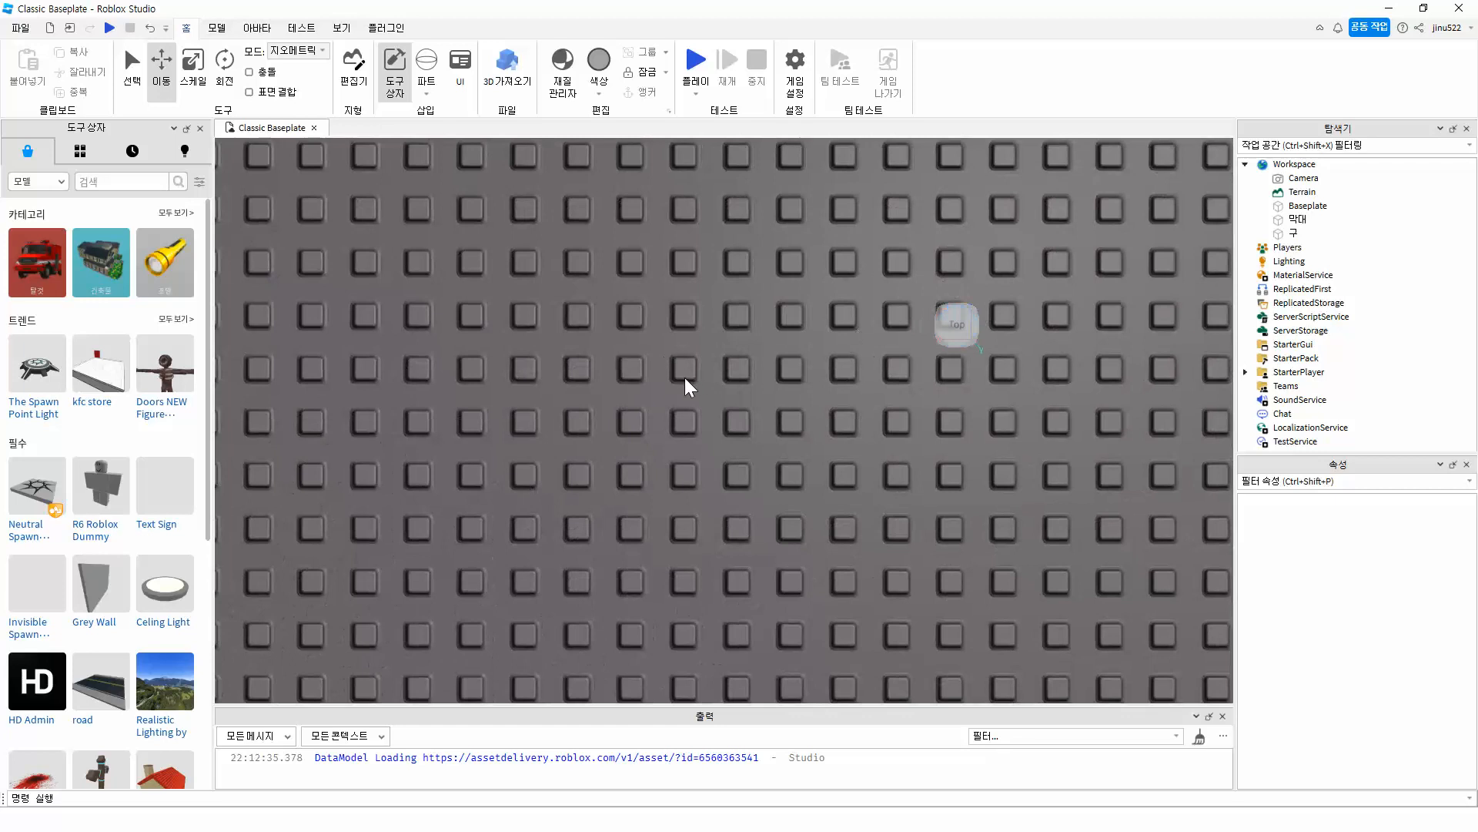
pyautogui.scroll(-5, 686, 377)
pyautogui.moveTo(618, 484); pyautogui.dragTo(616, 486, button='right')
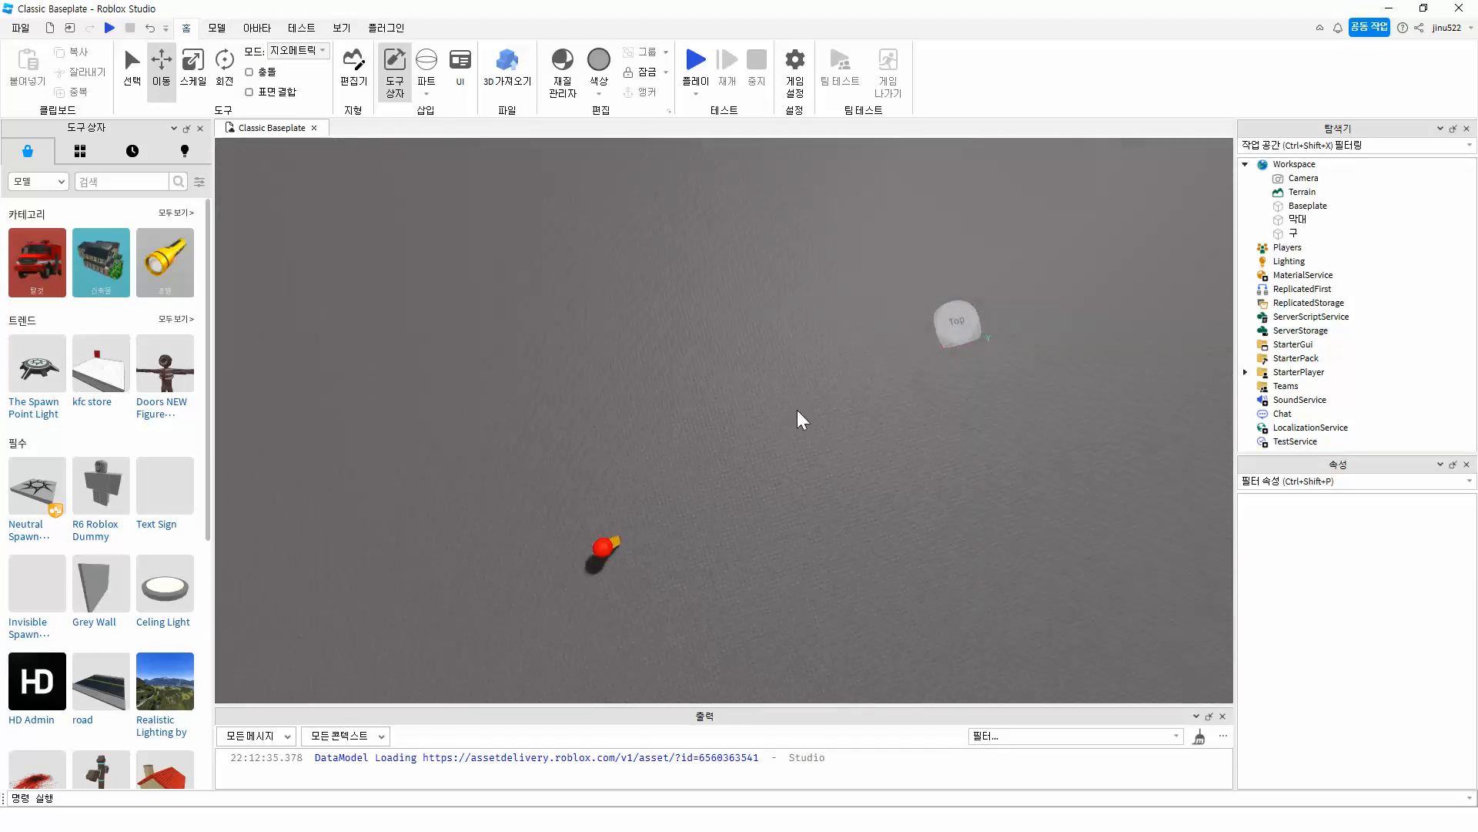
pyautogui.scroll(3, 649, 404)
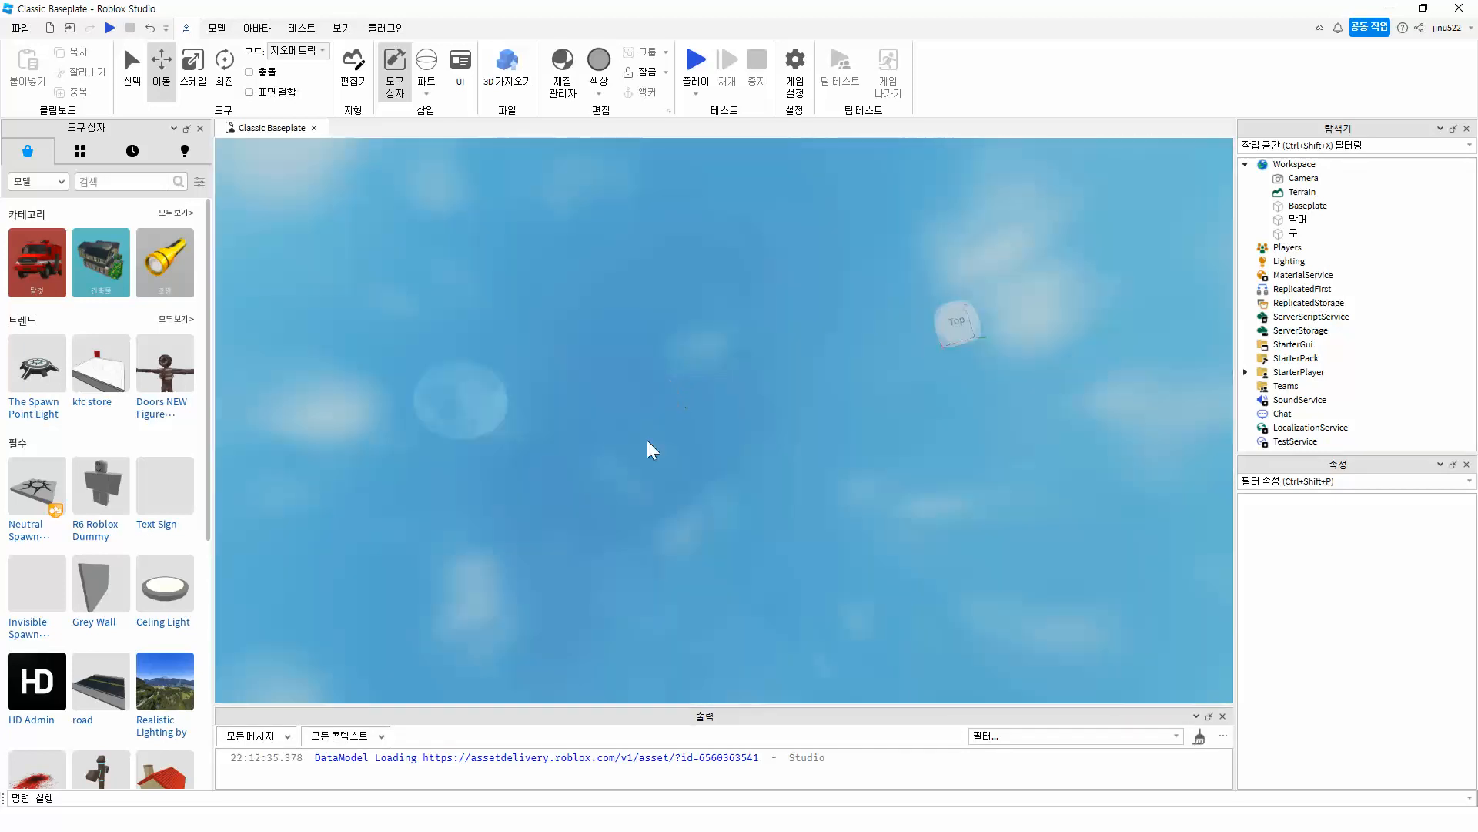
pyautogui.scroll(-5, 566, 468)
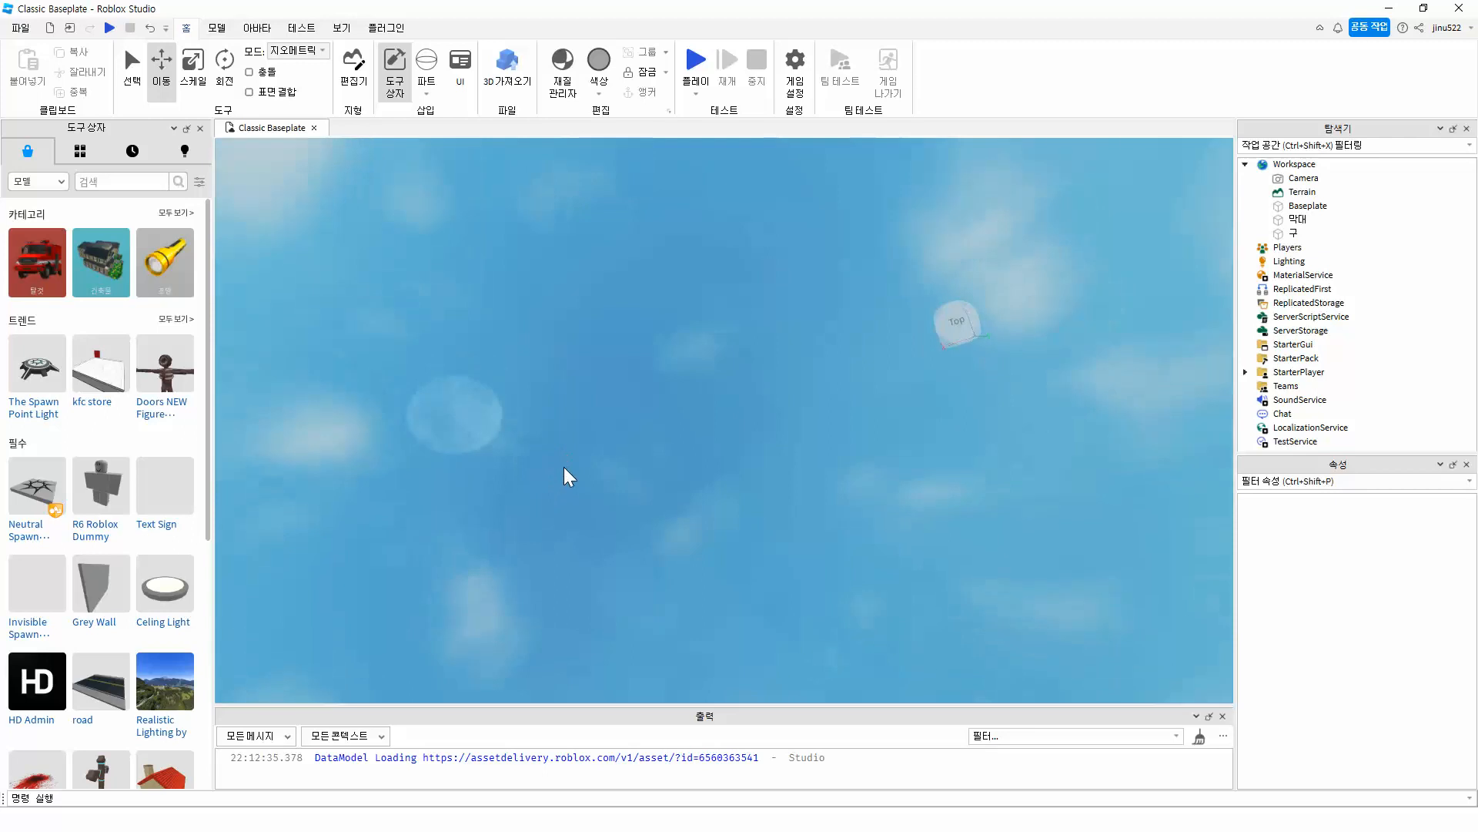
pyautogui.moveTo(508, 455); pyautogui.dragTo(812, 287, button='middle')
pyautogui.scroll(5, 751, 393)
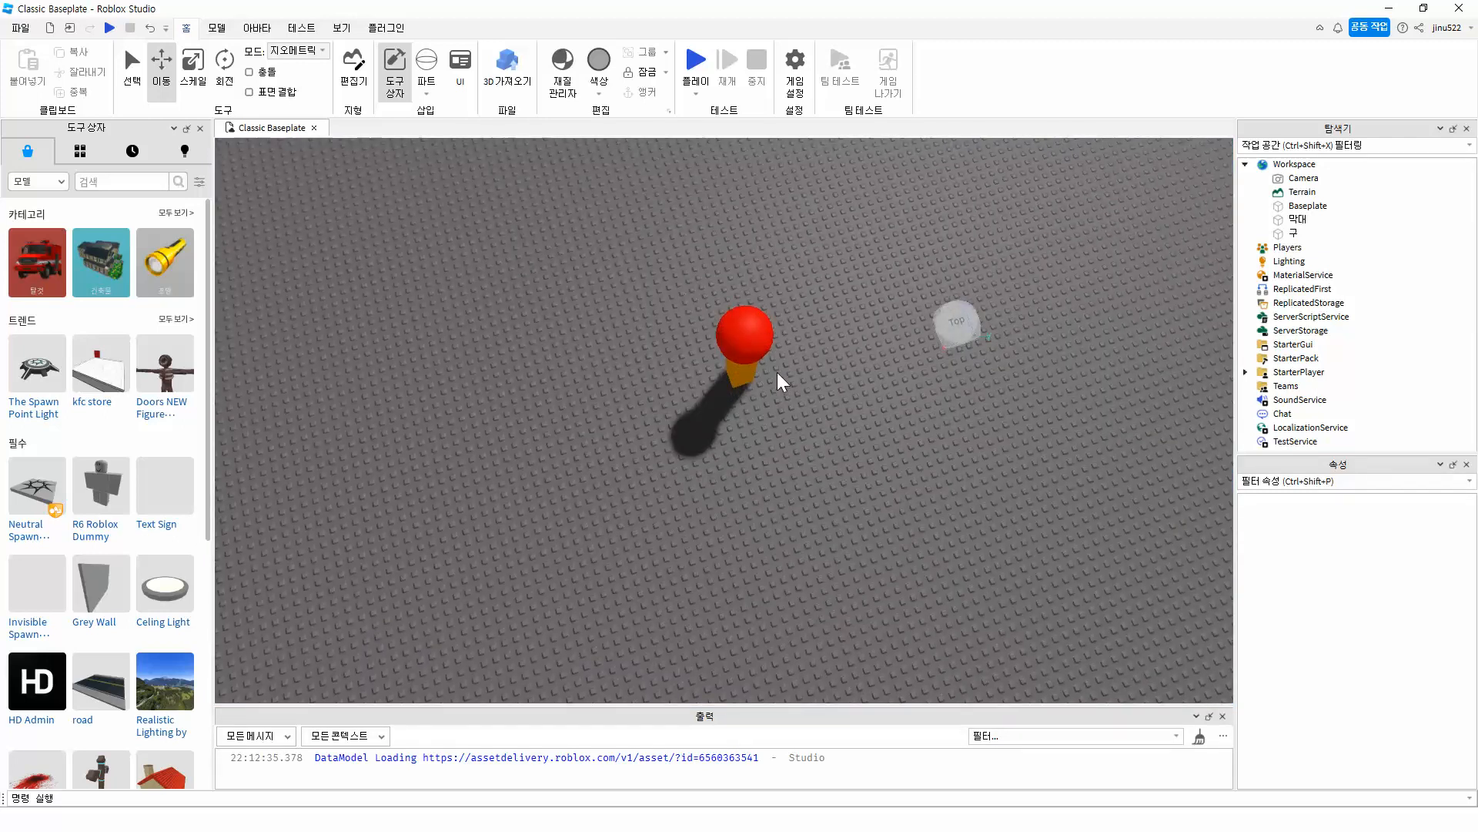
# Step: Examine the sphere and bar from the front at baseplate level
pyautogui.moveTo(780, 381); pyautogui.dragTo(772, 403, button='right')
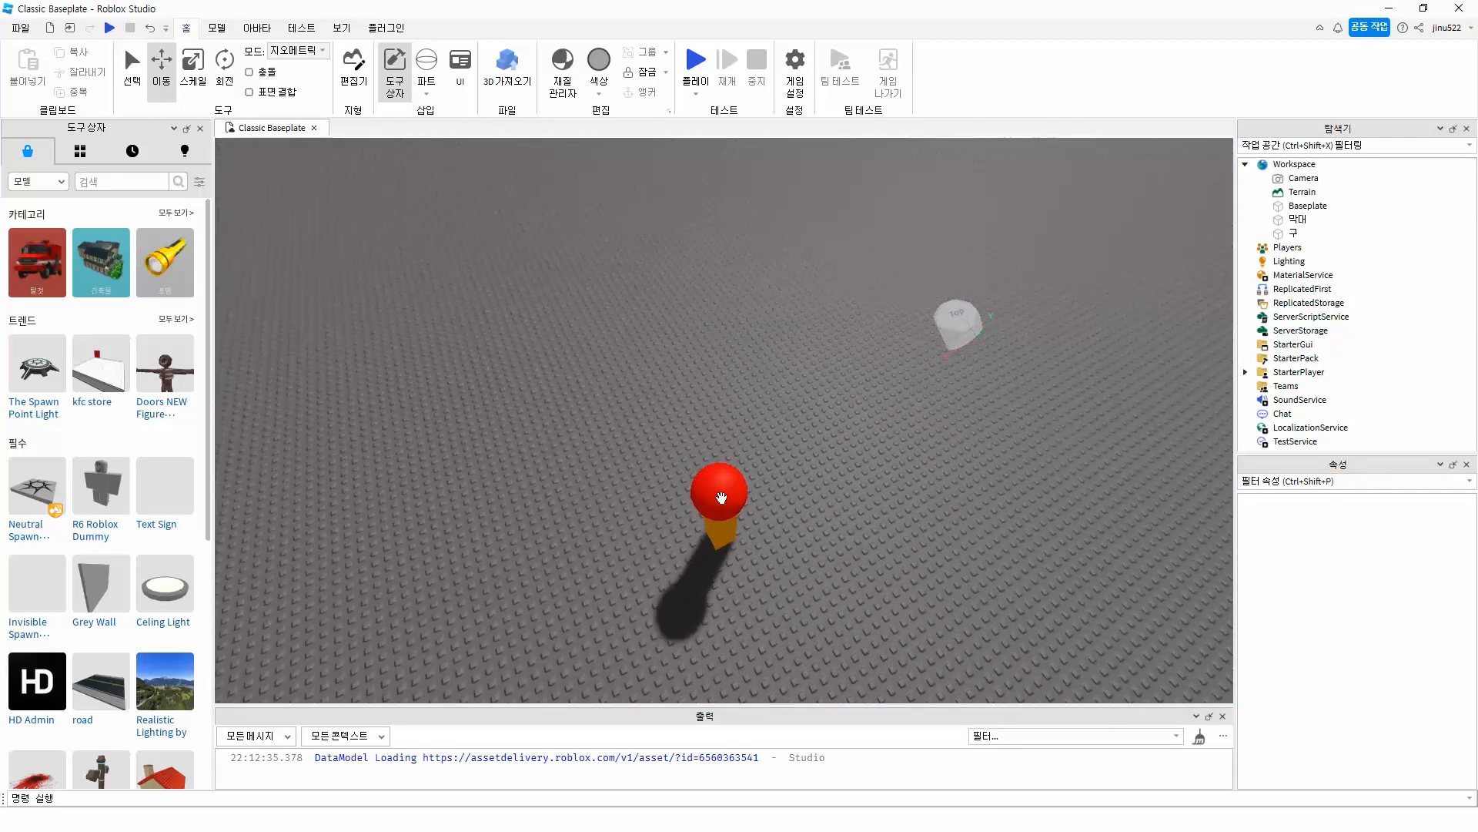
pyautogui.click(964, 348)
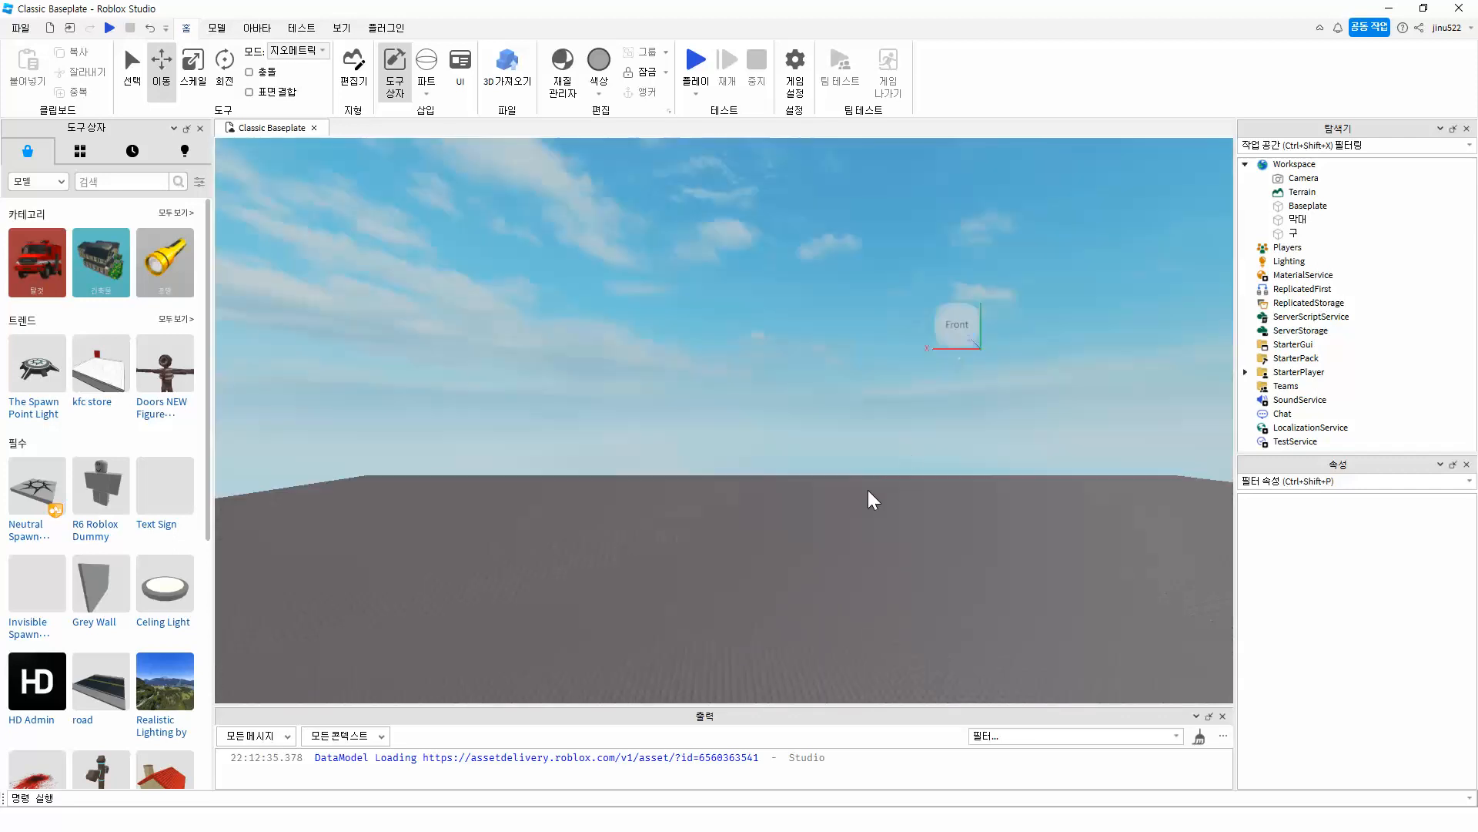
pyautogui.scroll(-10, 878, 620)
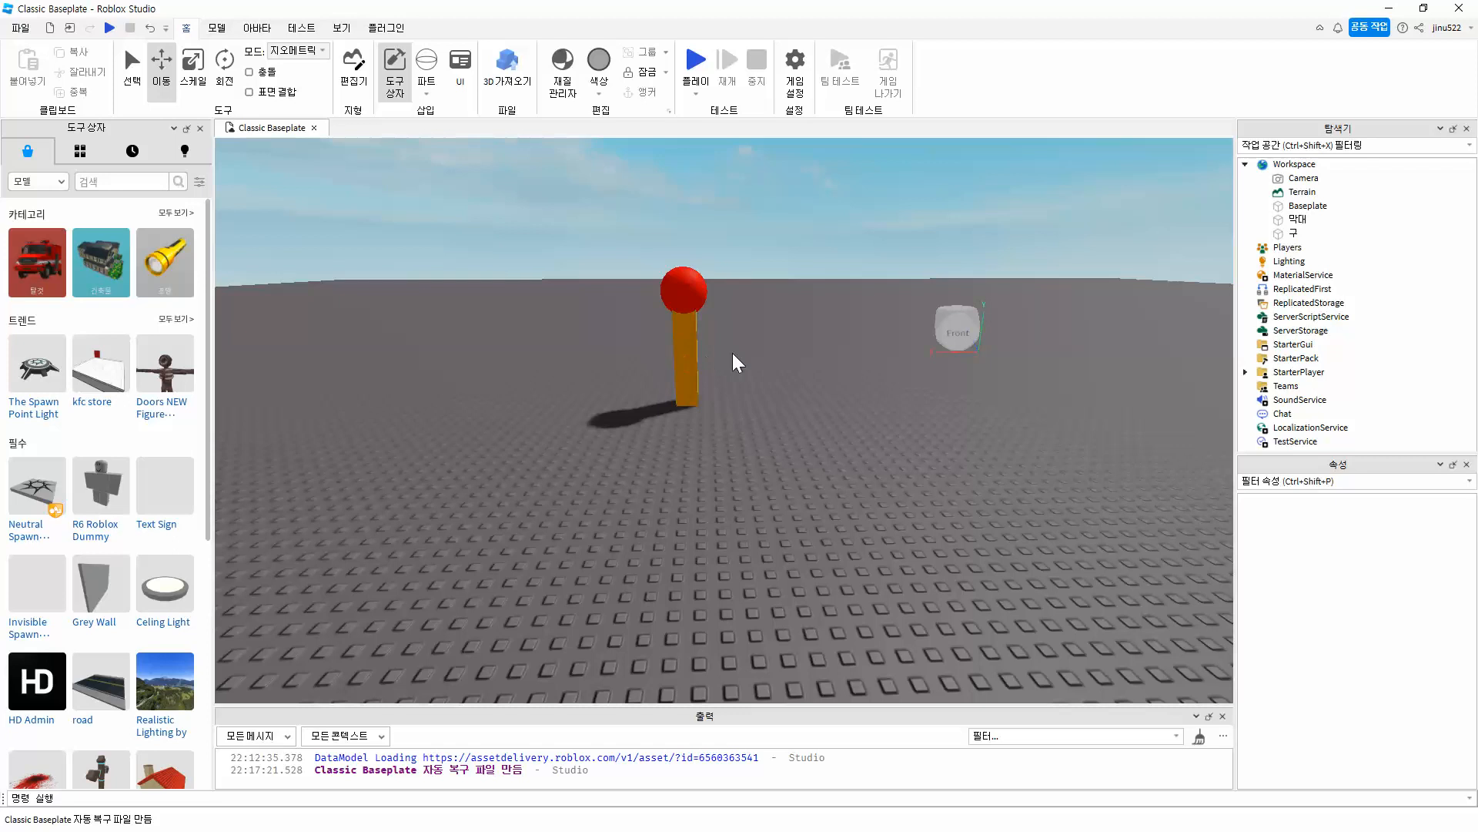
pyautogui.moveTo(732, 353); pyautogui.dragTo(734, 357, button='right')
pyautogui.moveTo(772, 429); pyautogui.dragTo(773, 429, button='right')
pyautogui.moveTo(791, 490); pyautogui.dragTo(785, 479, button='right')
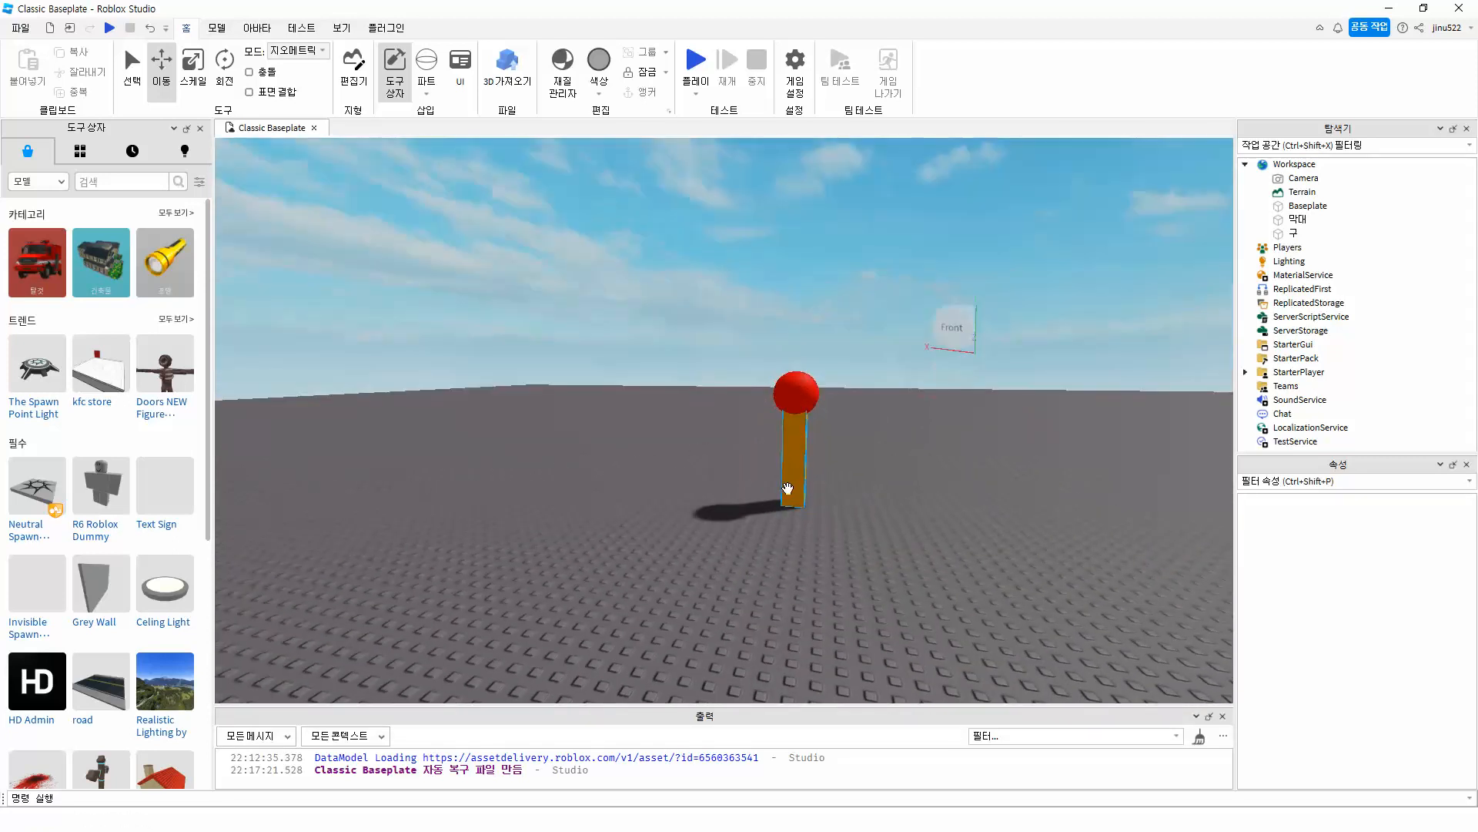
# Step: Examine the sphere and bar from a corner, from directly above with the whole baseplate, and from an oblique angle
pyautogui.click(967, 320)
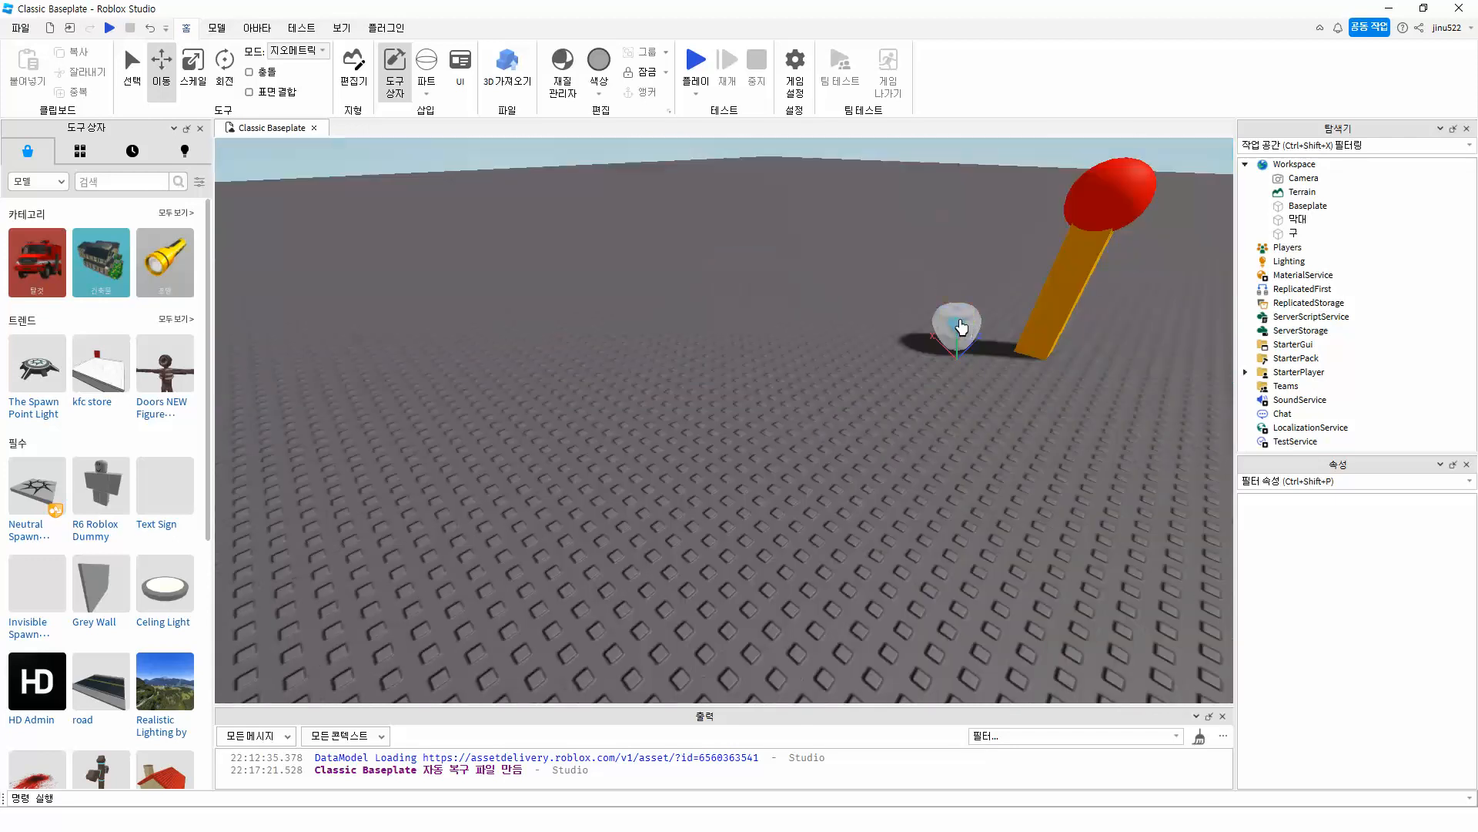
pyautogui.click(969, 320)
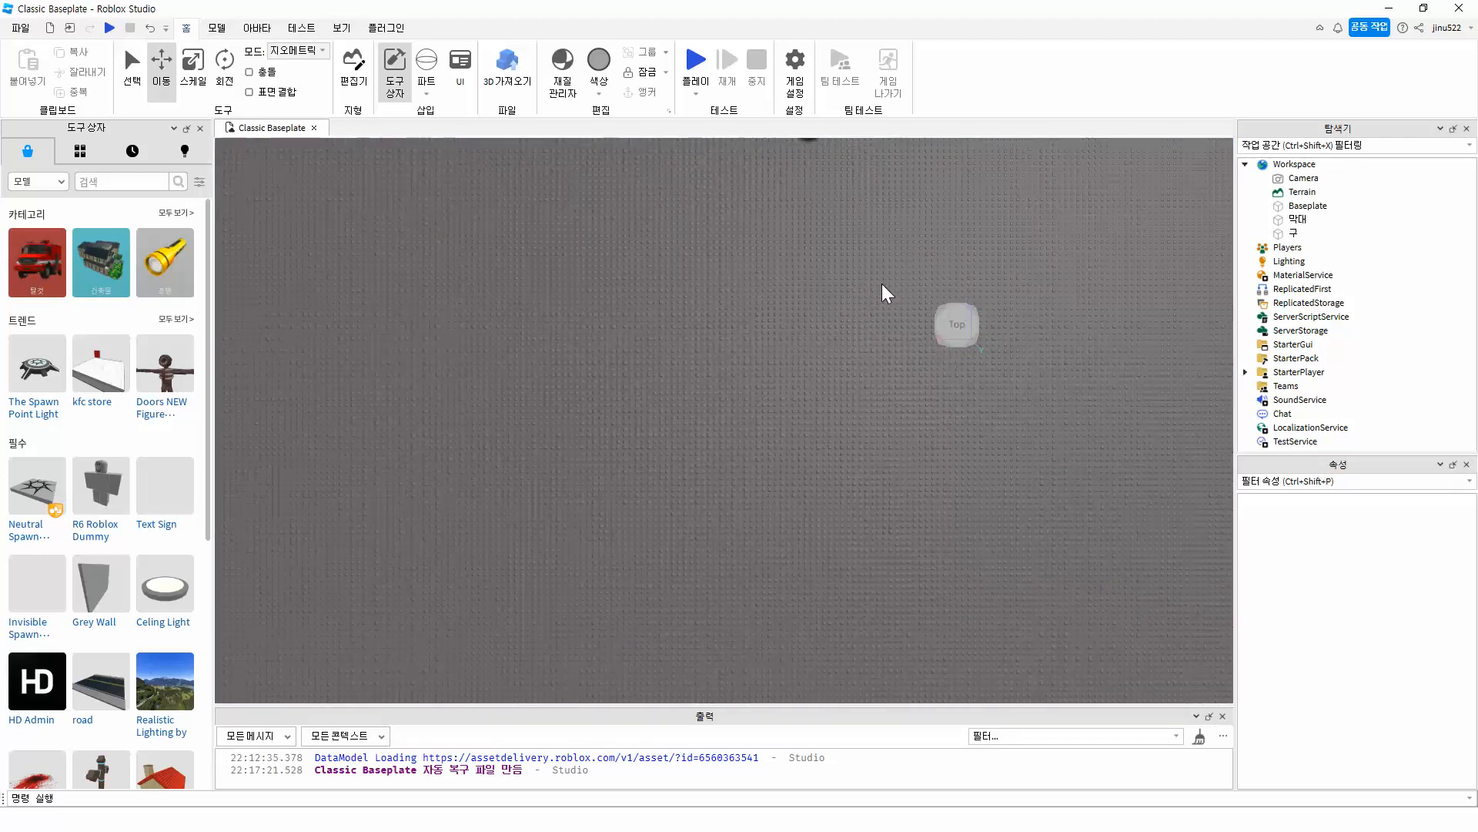
pyautogui.scroll(-5, 834, 308)
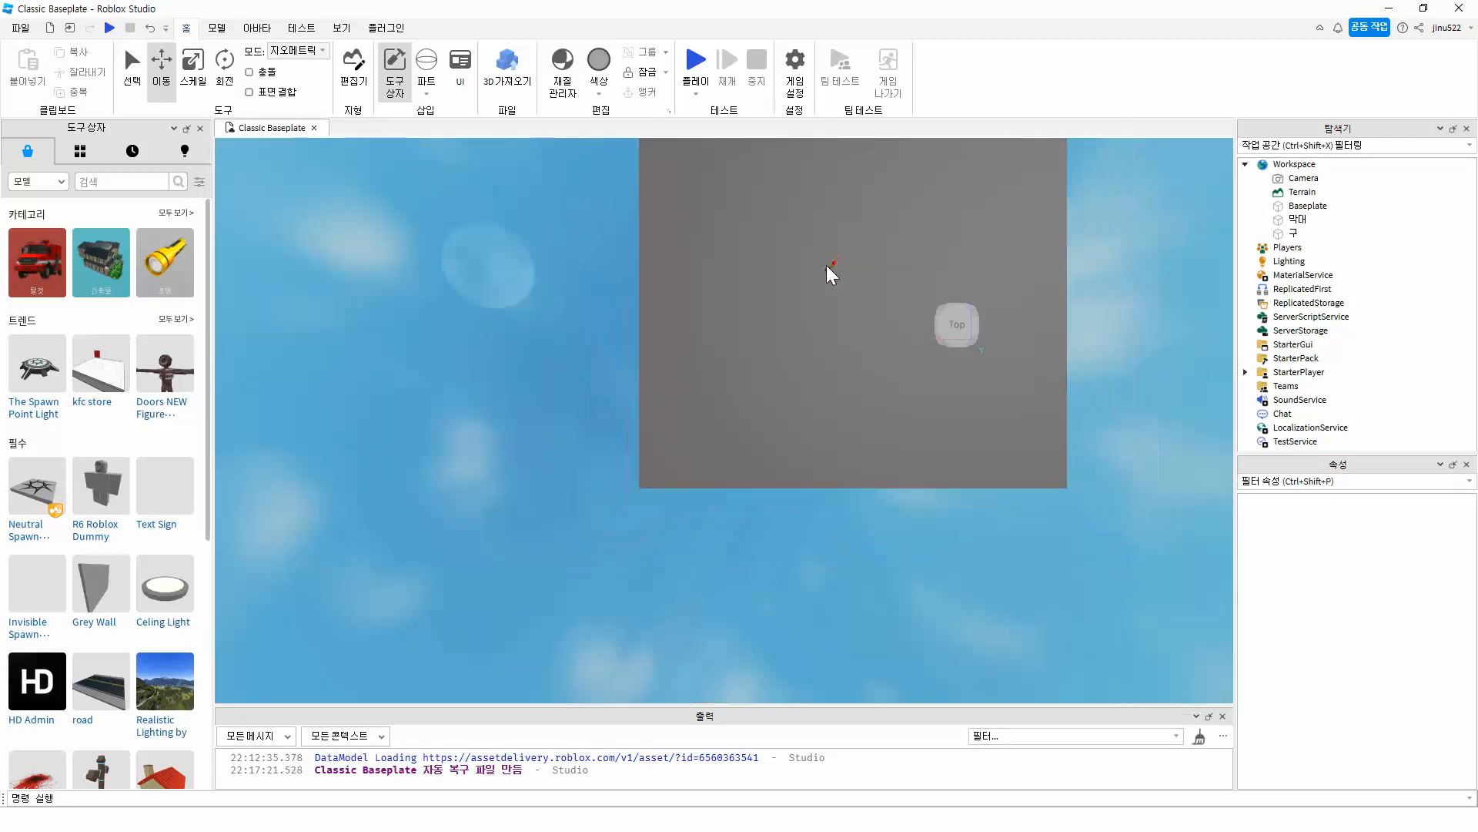
pyautogui.moveTo(779, 337); pyautogui.dragTo(600, 670, button='middle')
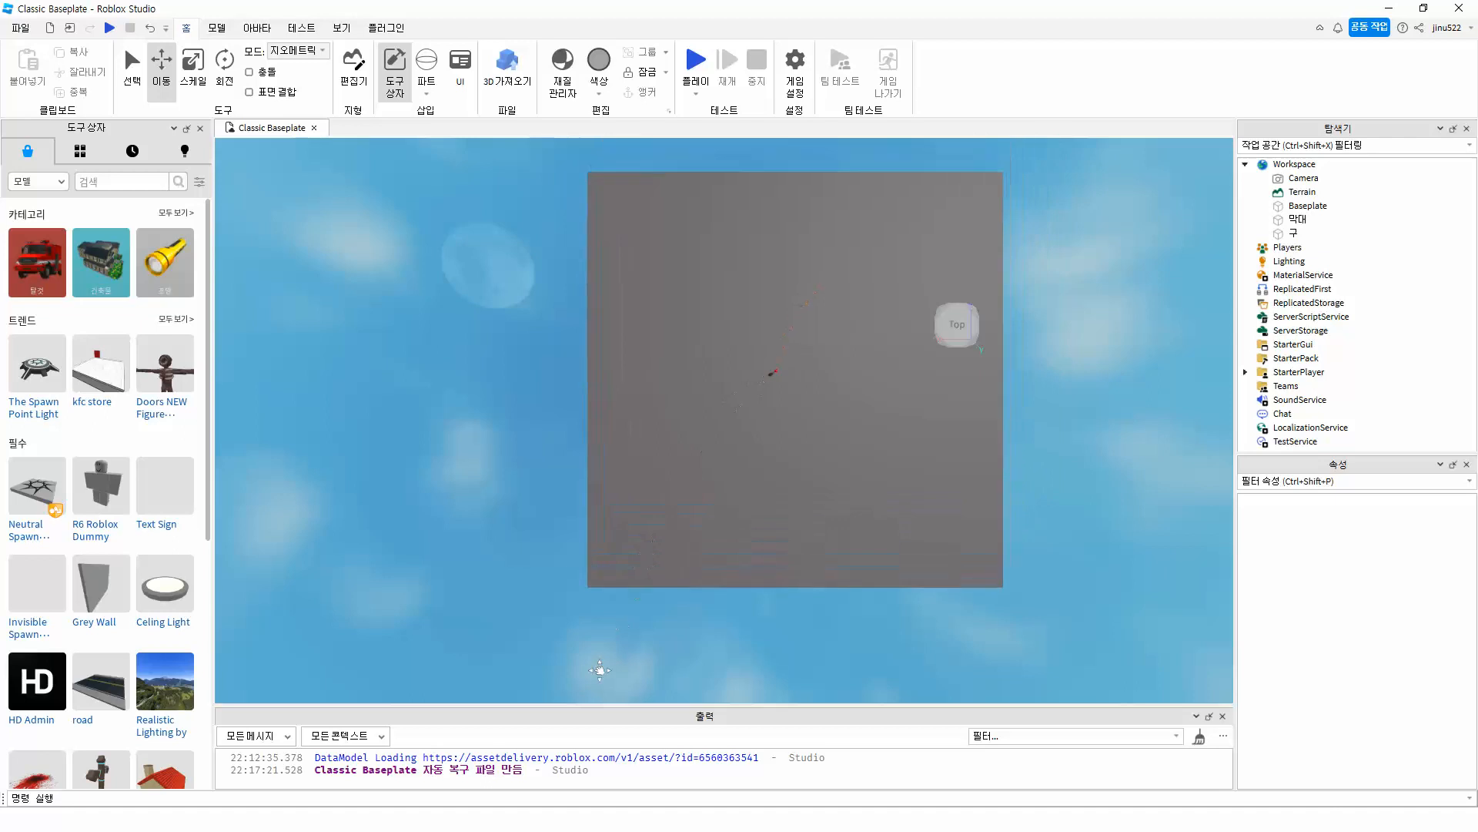
pyautogui.scroll(10, 780, 389)
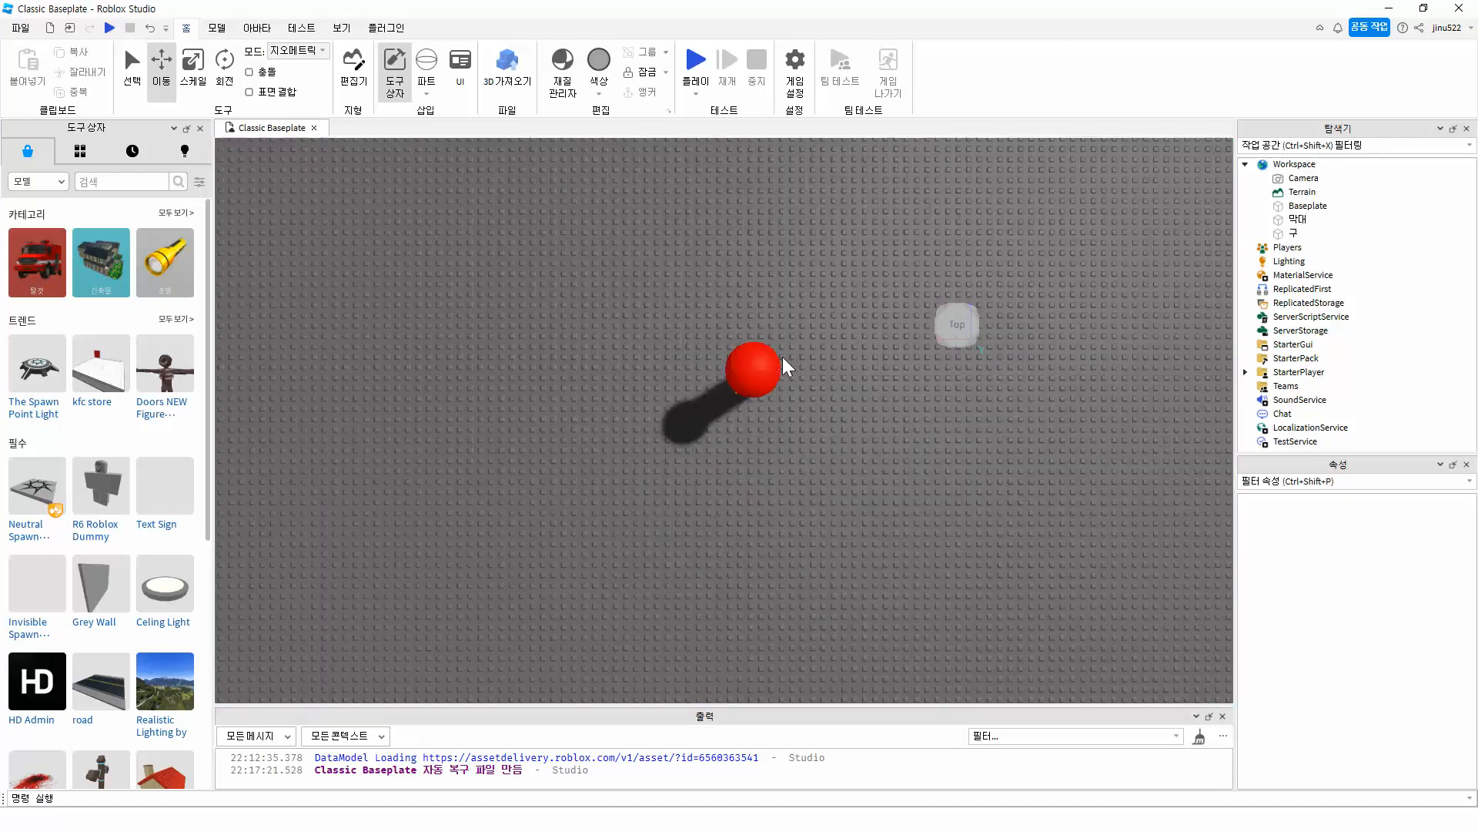
pyautogui.moveTo(782, 358); pyautogui.dragTo(710, 431, button='right')
pyautogui.moveTo(651, 484); pyautogui.dragTo(650, 493, button='right')
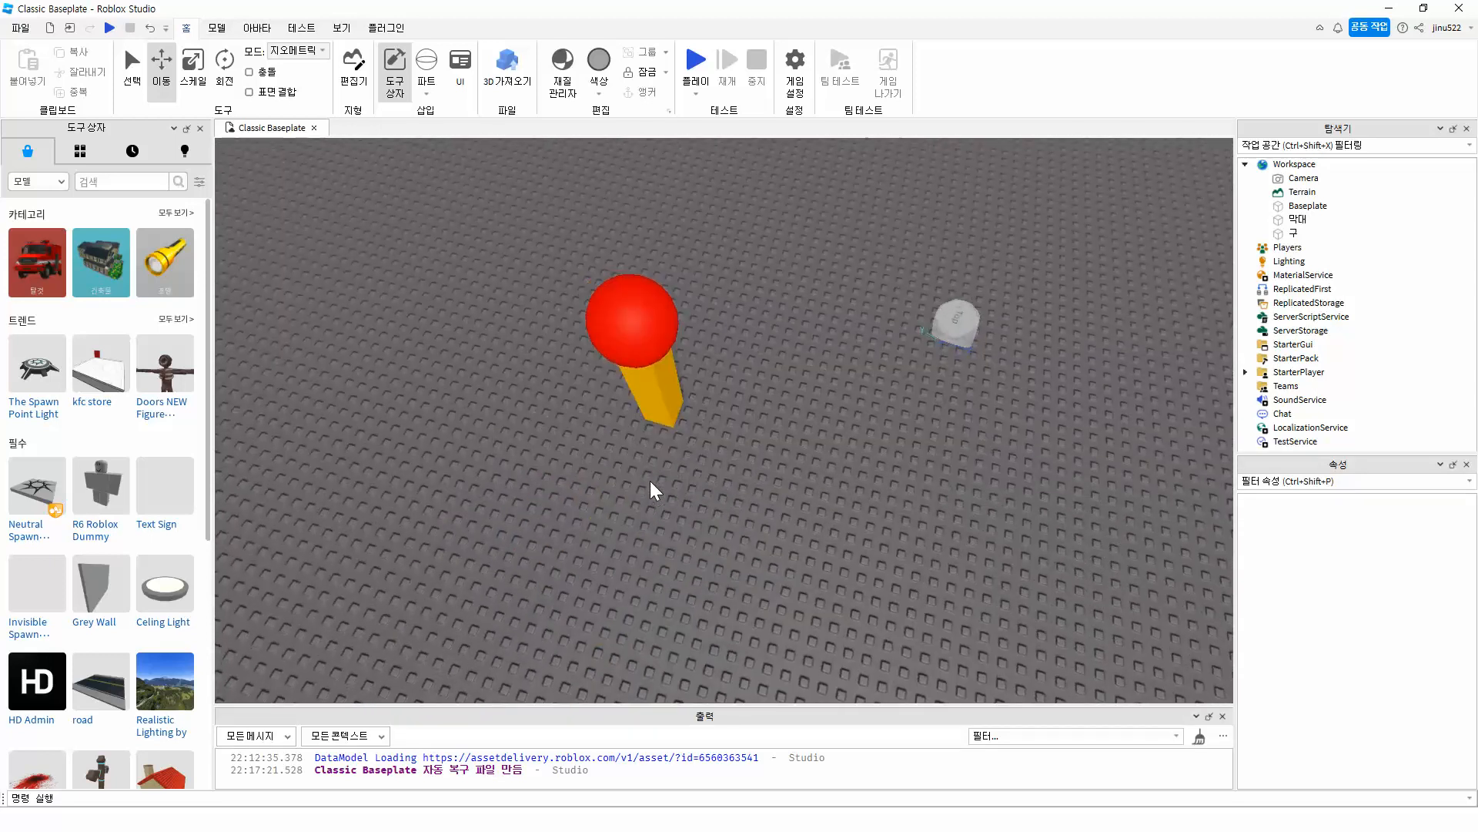
pyautogui.moveTo(618, 492)
pyautogui.mouseDown(button='middle')
pyautogui.moveTo(626, 469)
pyautogui.moveTo(620, 479)
pyautogui.mouseUp(button='middle')
pyautogui.moveTo(720, 424); pyautogui.dragTo(726, 423, button='right')
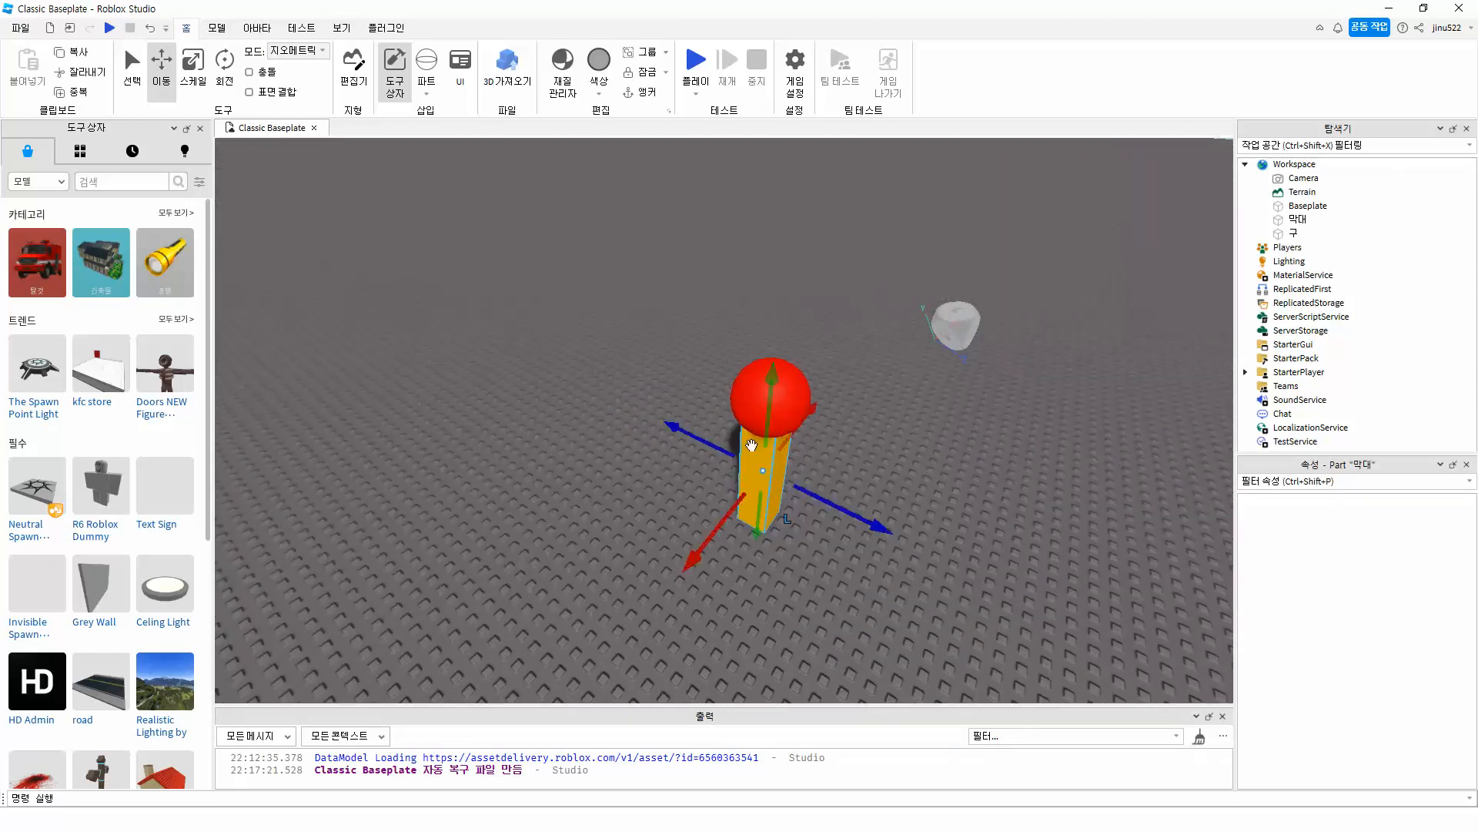
# Step: Select the orange bar and the red sphere together and look through the Align tool's modes for them
pyautogui.click(741, 410)
pyautogui.click(581, 385)
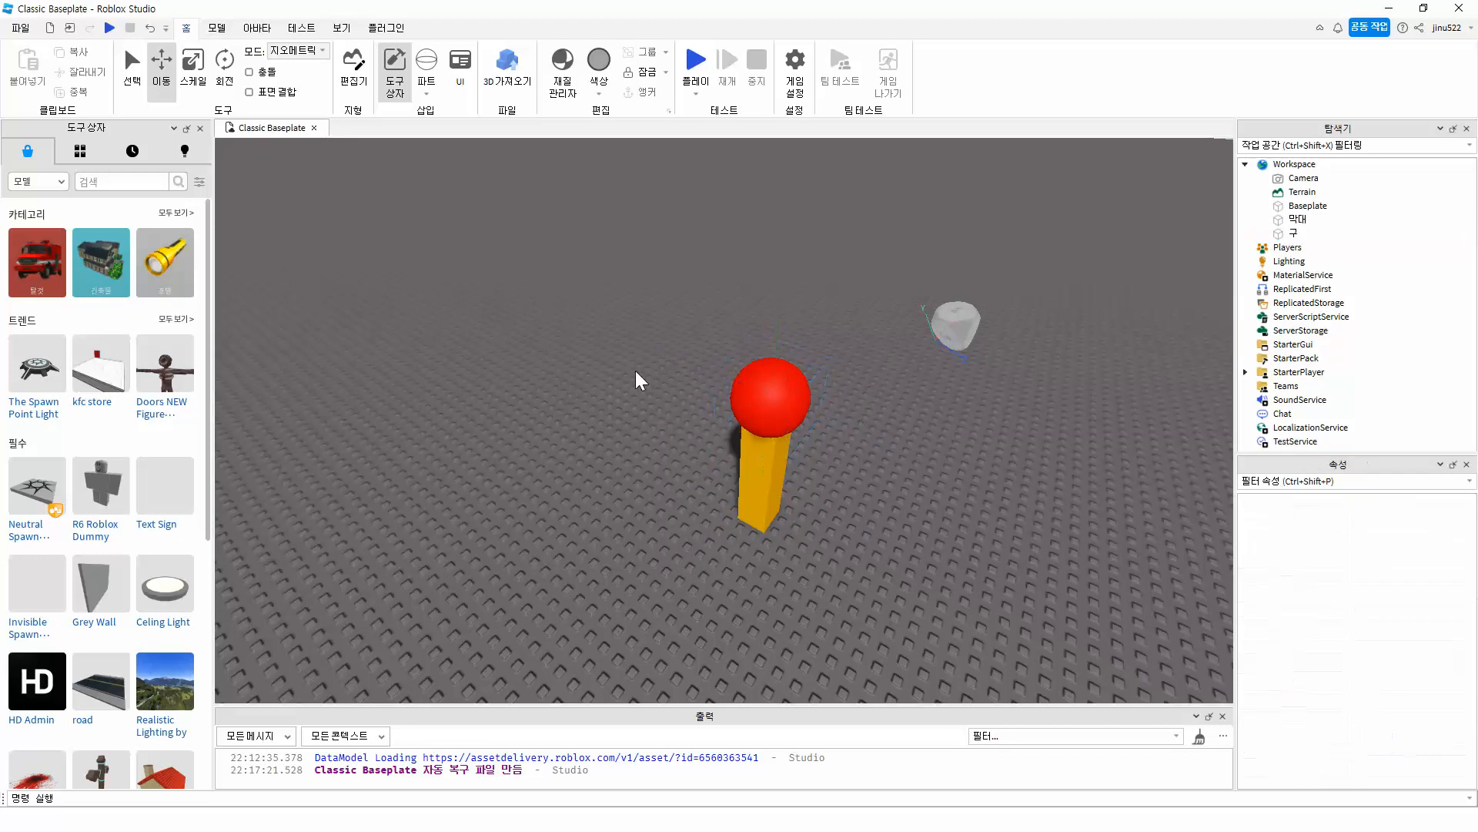
pyautogui.moveTo(633, 370); pyautogui.dragTo(811, 545)
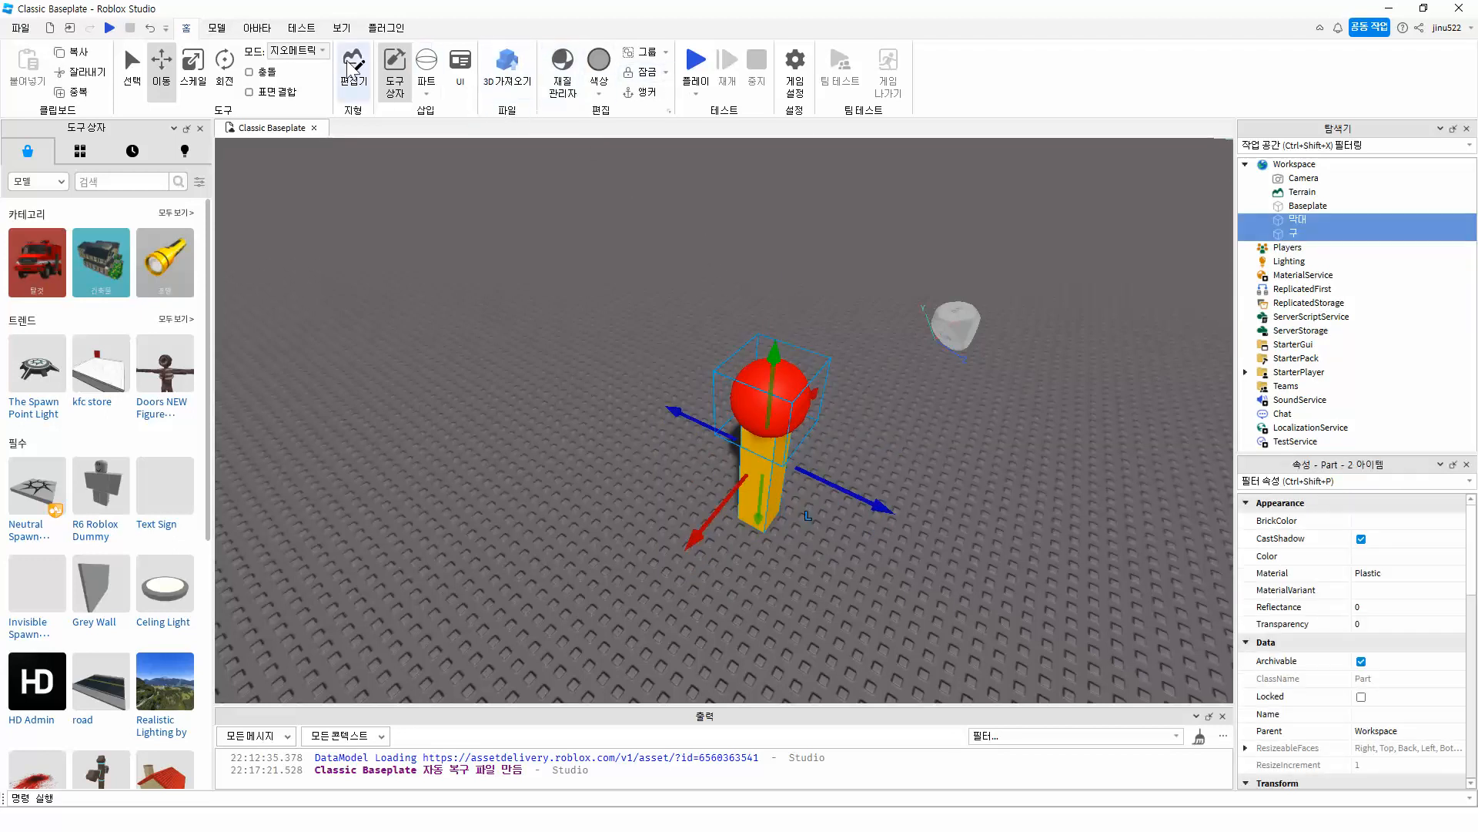
pyautogui.click(229, 29)
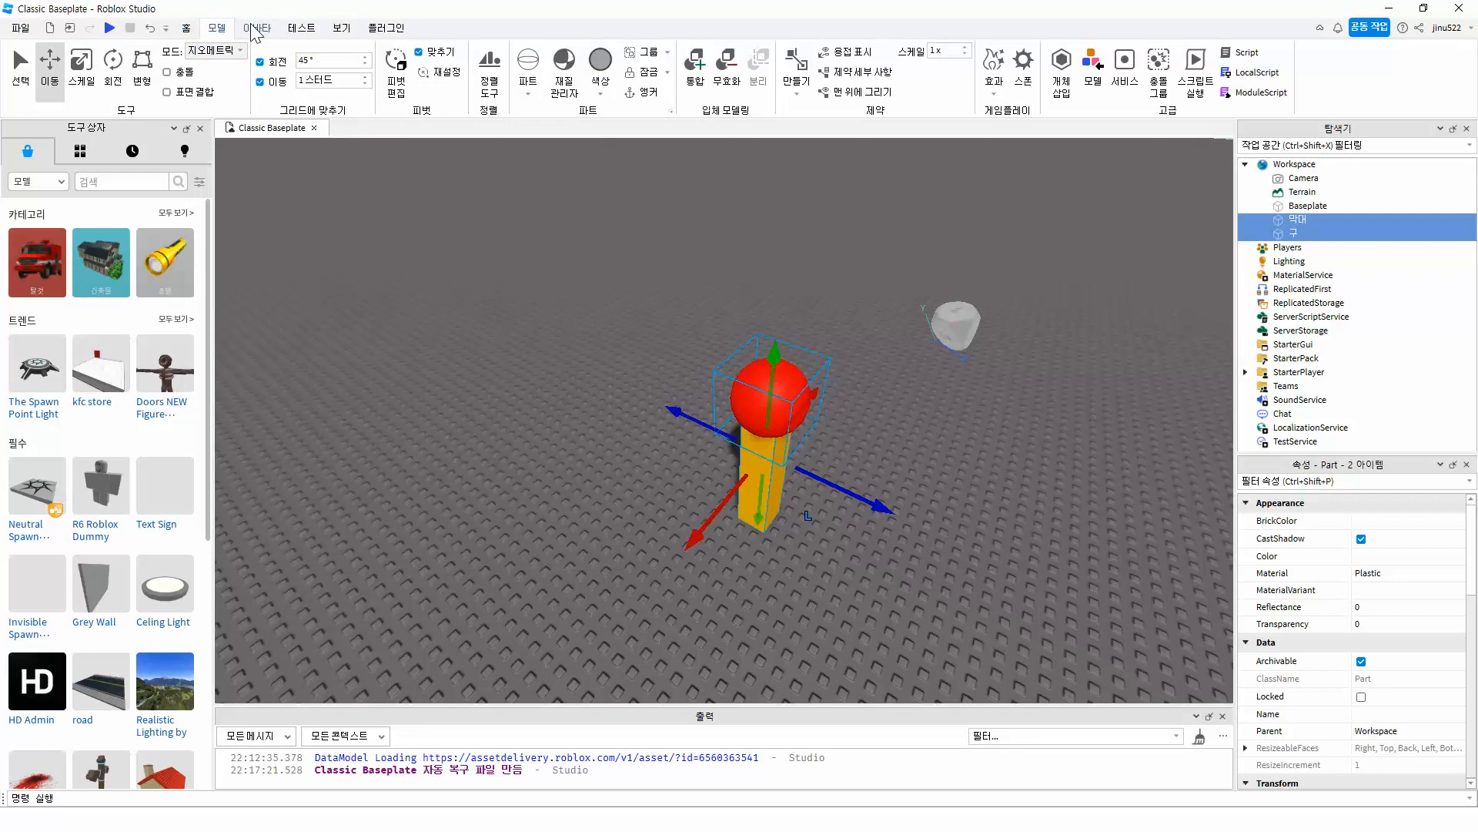
pyautogui.click(490, 77)
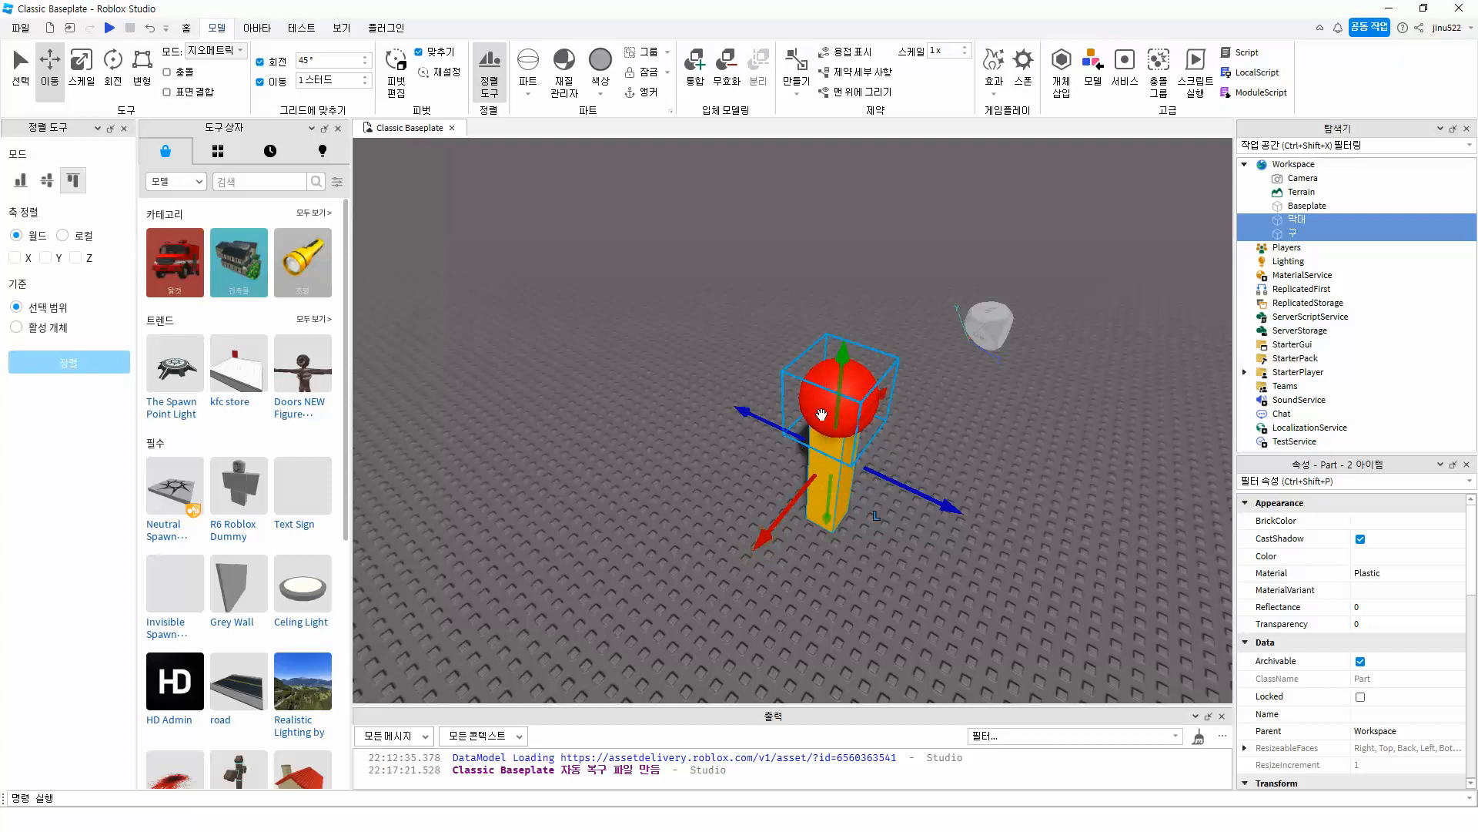
pyautogui.click(19, 182)
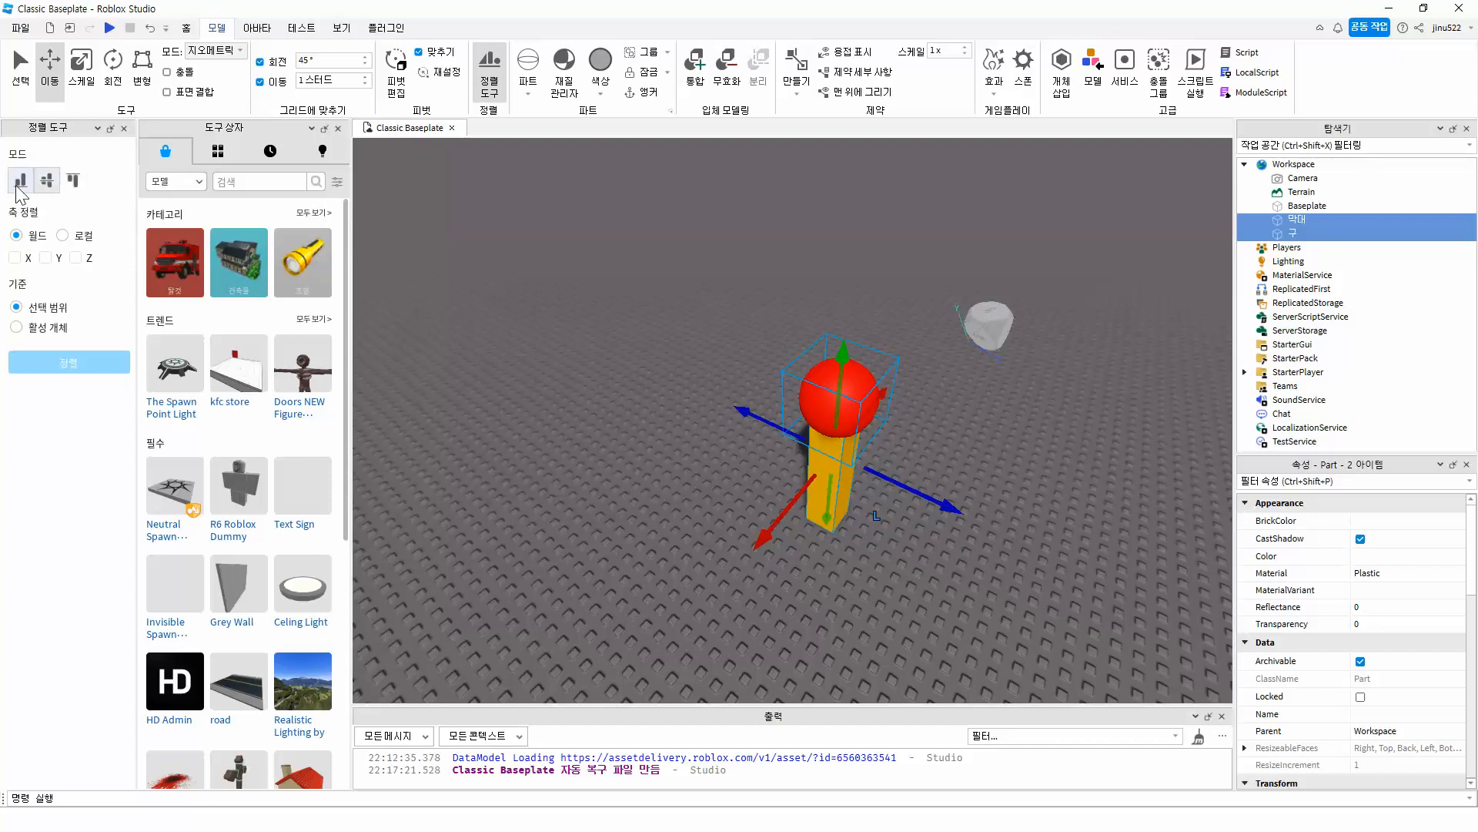
pyautogui.click(73, 181)
# Step: Reselect the red sphere together with the orange bar and combine them into one Union
pyautogui.click(713, 366)
pyautogui.click(831, 404)
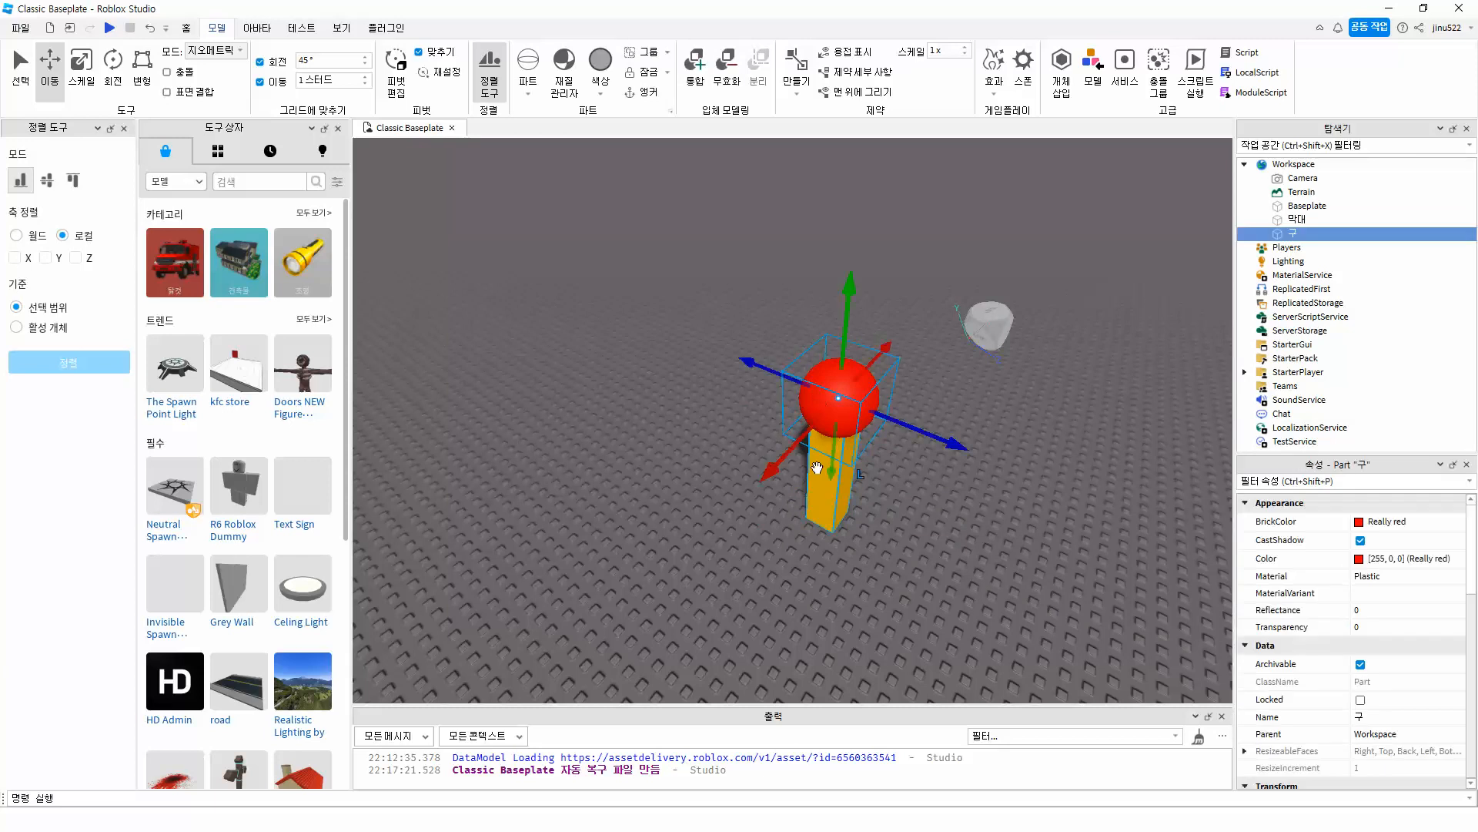
pyautogui.keyDown('ctrl'); pyautogui.click(818, 478); pyautogui.keyUp('ctrl')
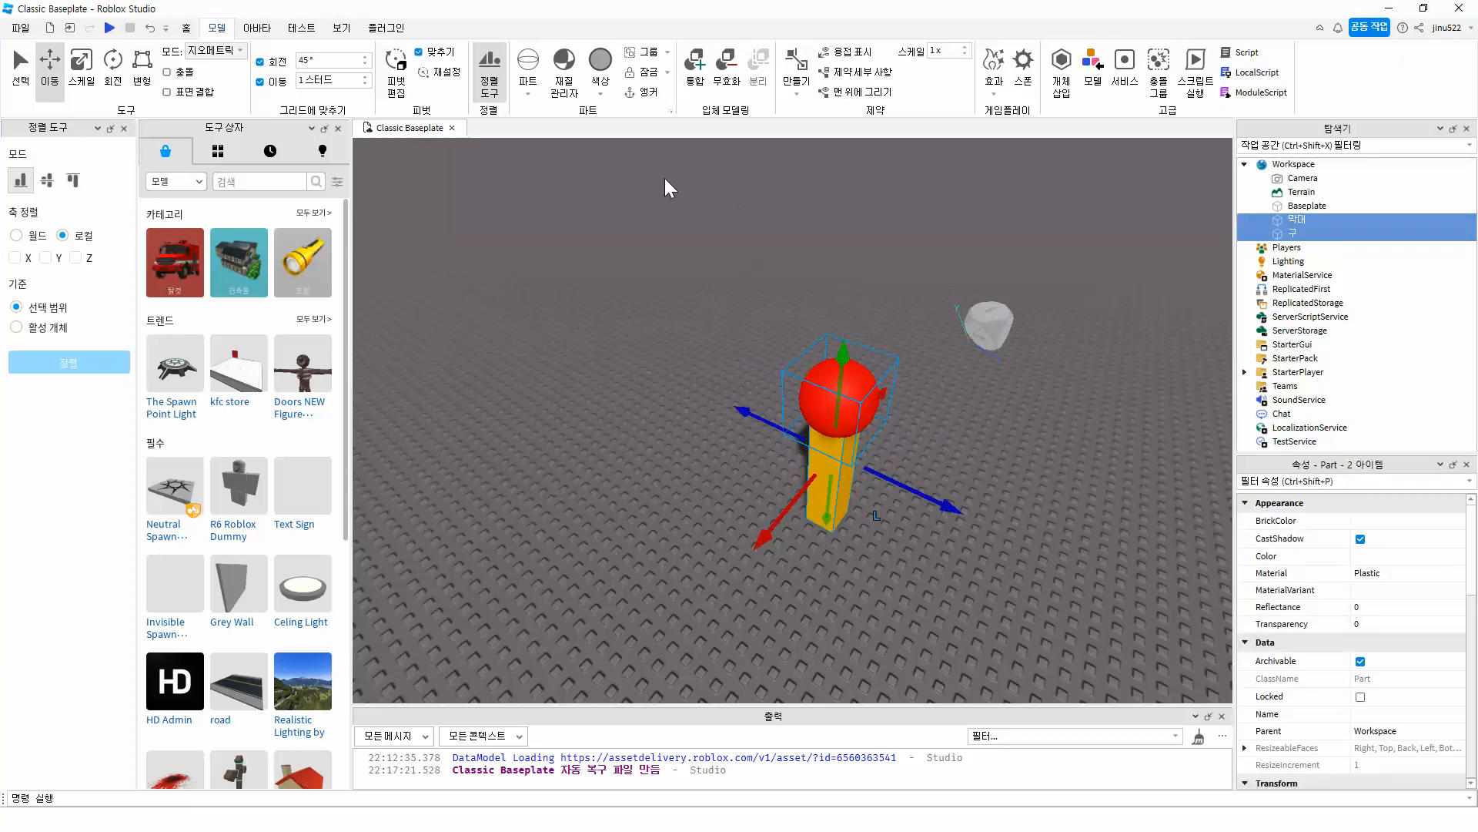
pyautogui.click(695, 69)
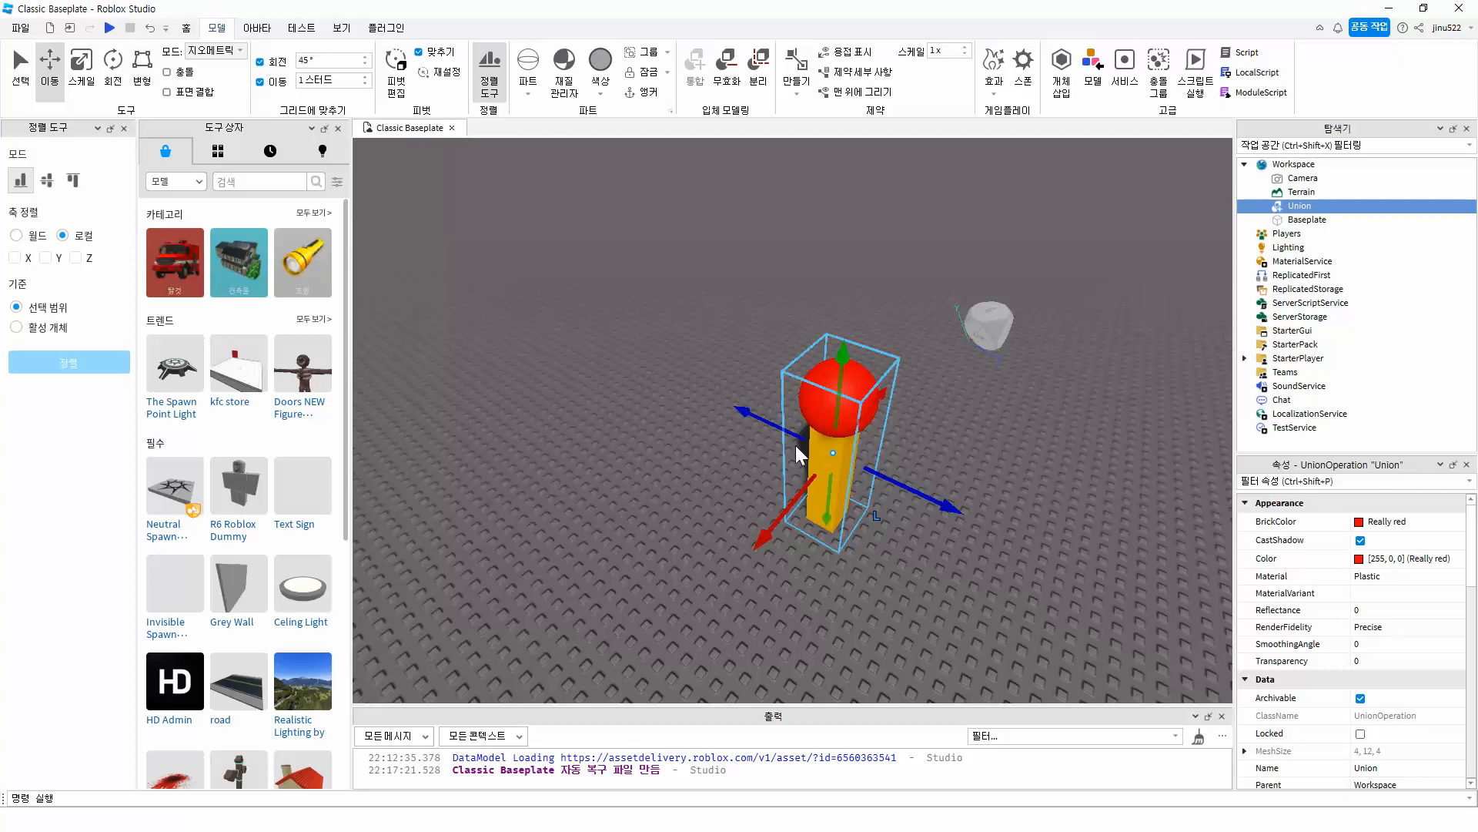
# Step: Inspect the combined sphere and bar from several angles and clear the selection
pyautogui.moveTo(844, 354)
pyautogui.mouseDown()
pyautogui.moveTo(847, 308)
pyautogui.moveTo(853, 377)
pyautogui.moveTo(855, 359)
pyautogui.mouseUp()
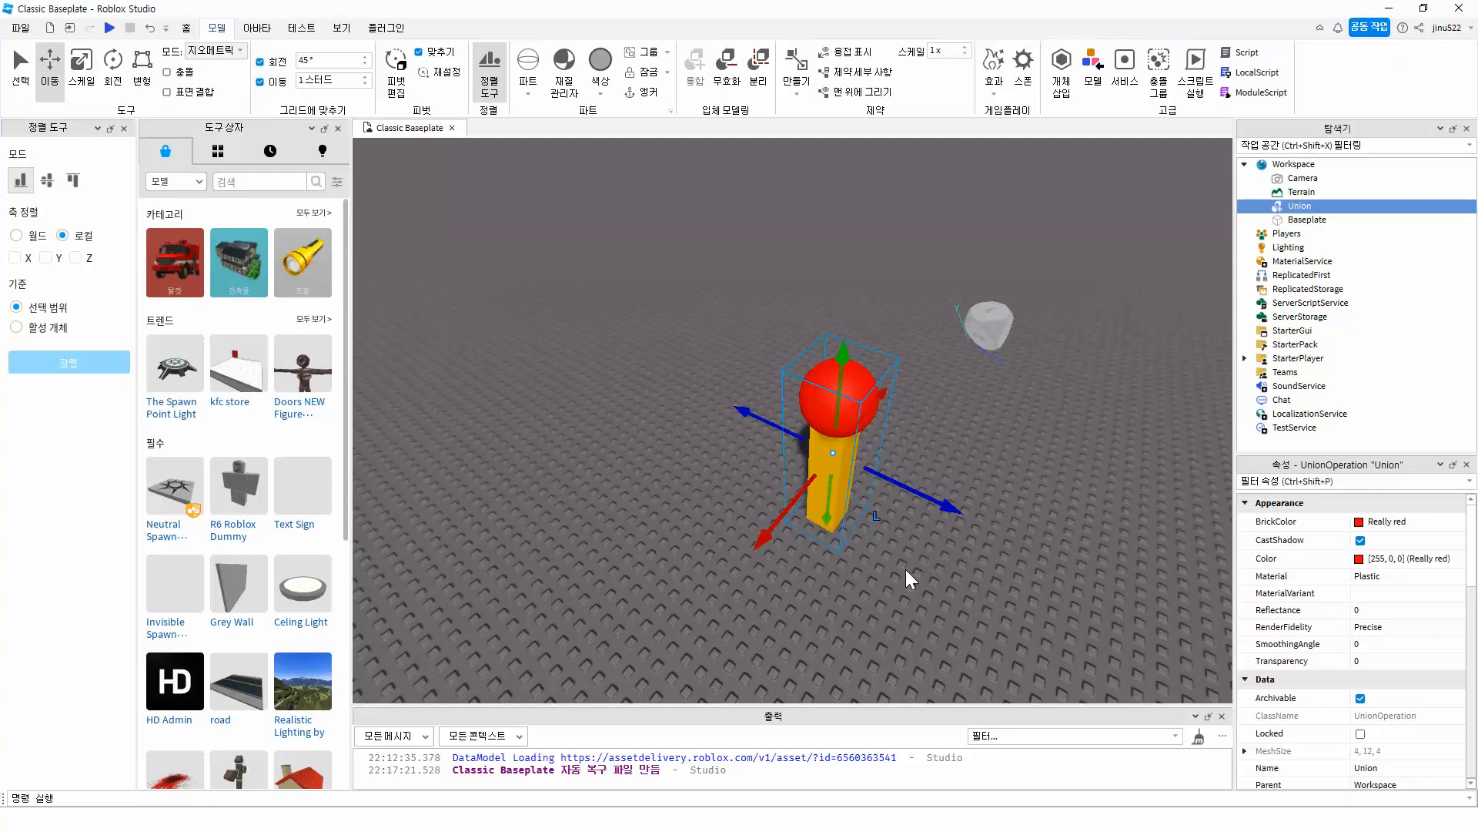
pyautogui.moveTo(907, 571); pyautogui.dragTo(909, 548, button='right')
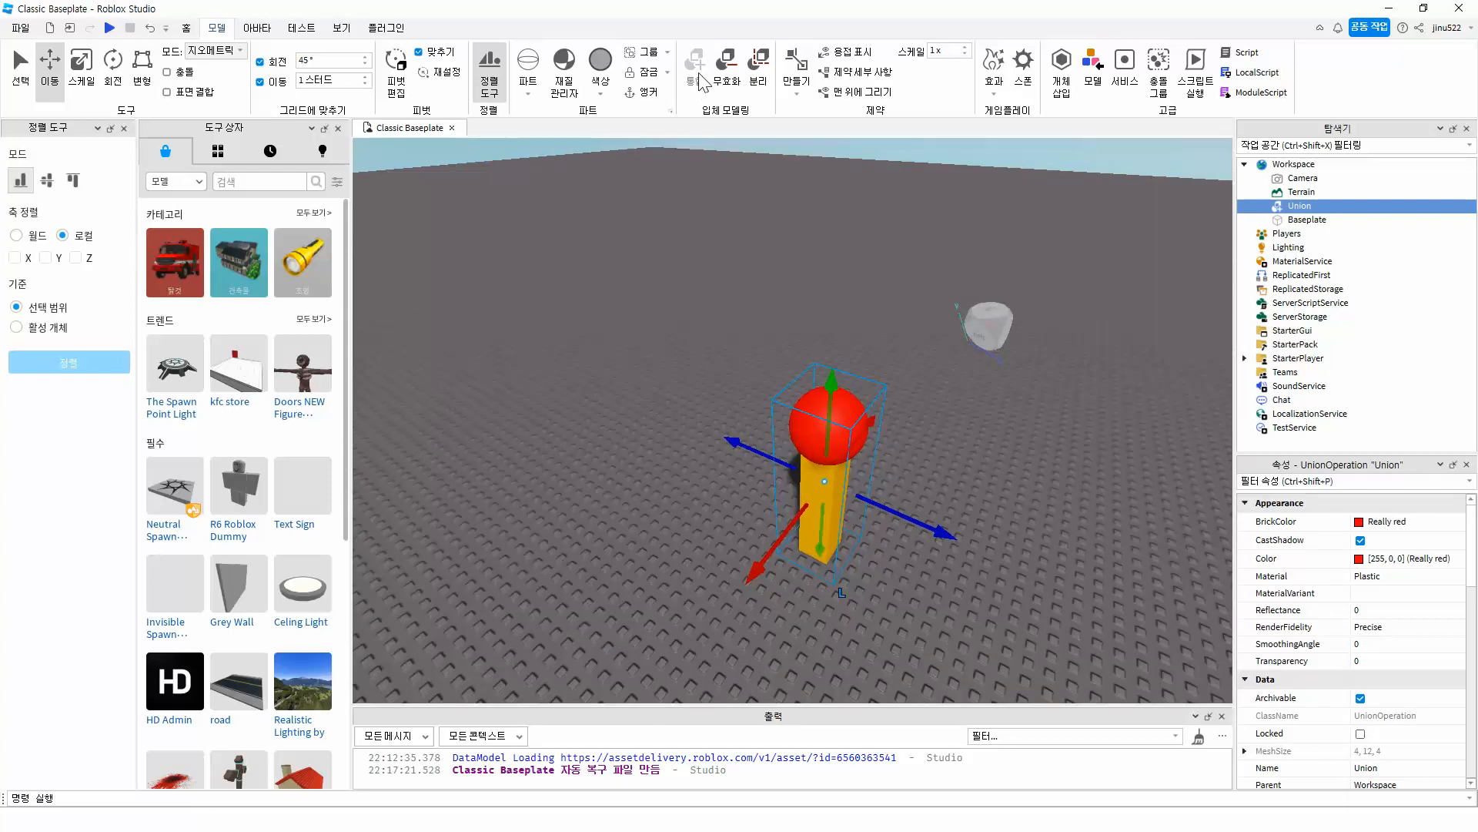
pyautogui.moveTo(1046, 498); pyautogui.dragTo(1046, 497, button='right')
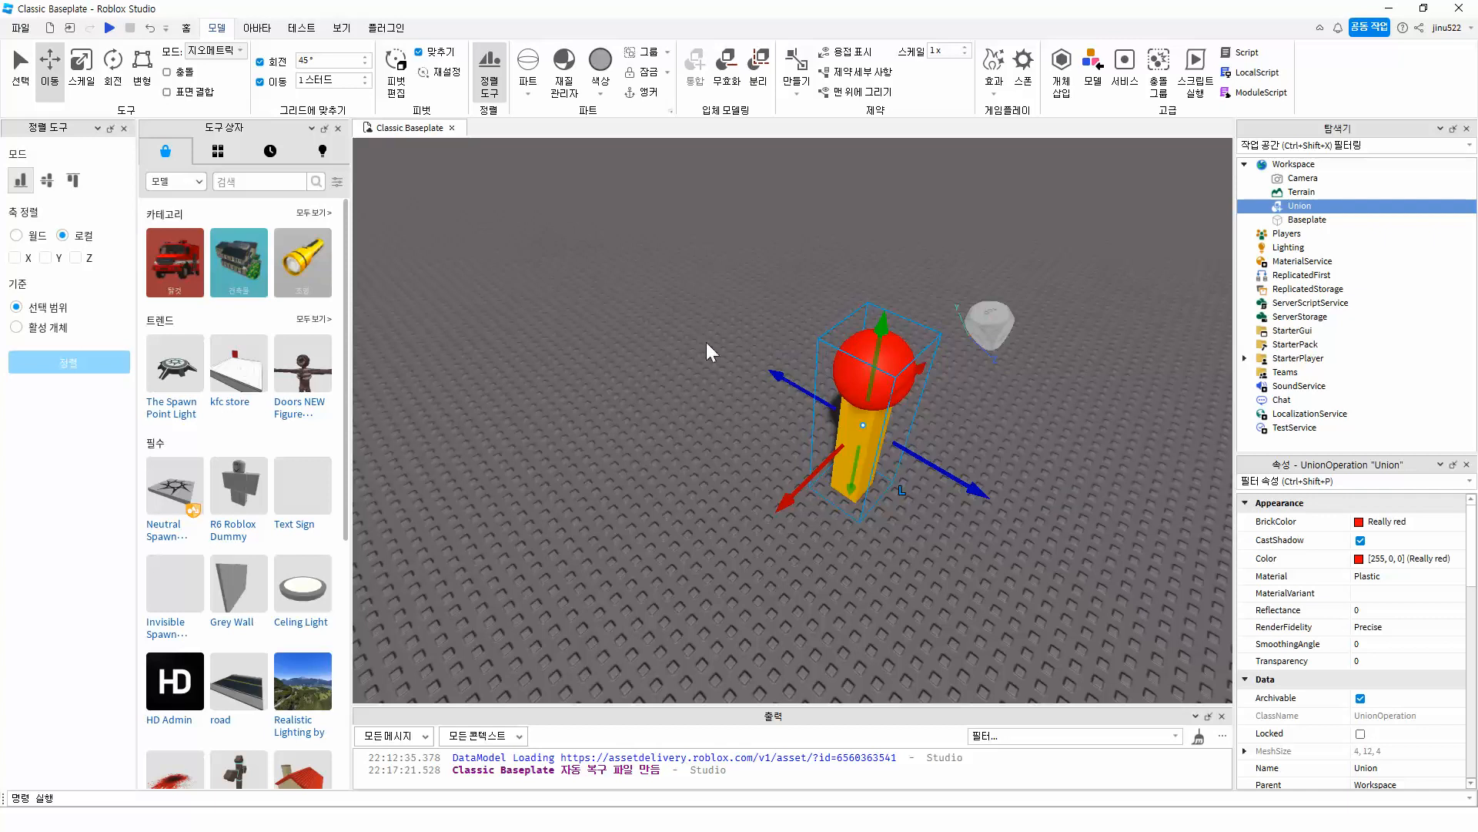
pyautogui.click(635, 296)
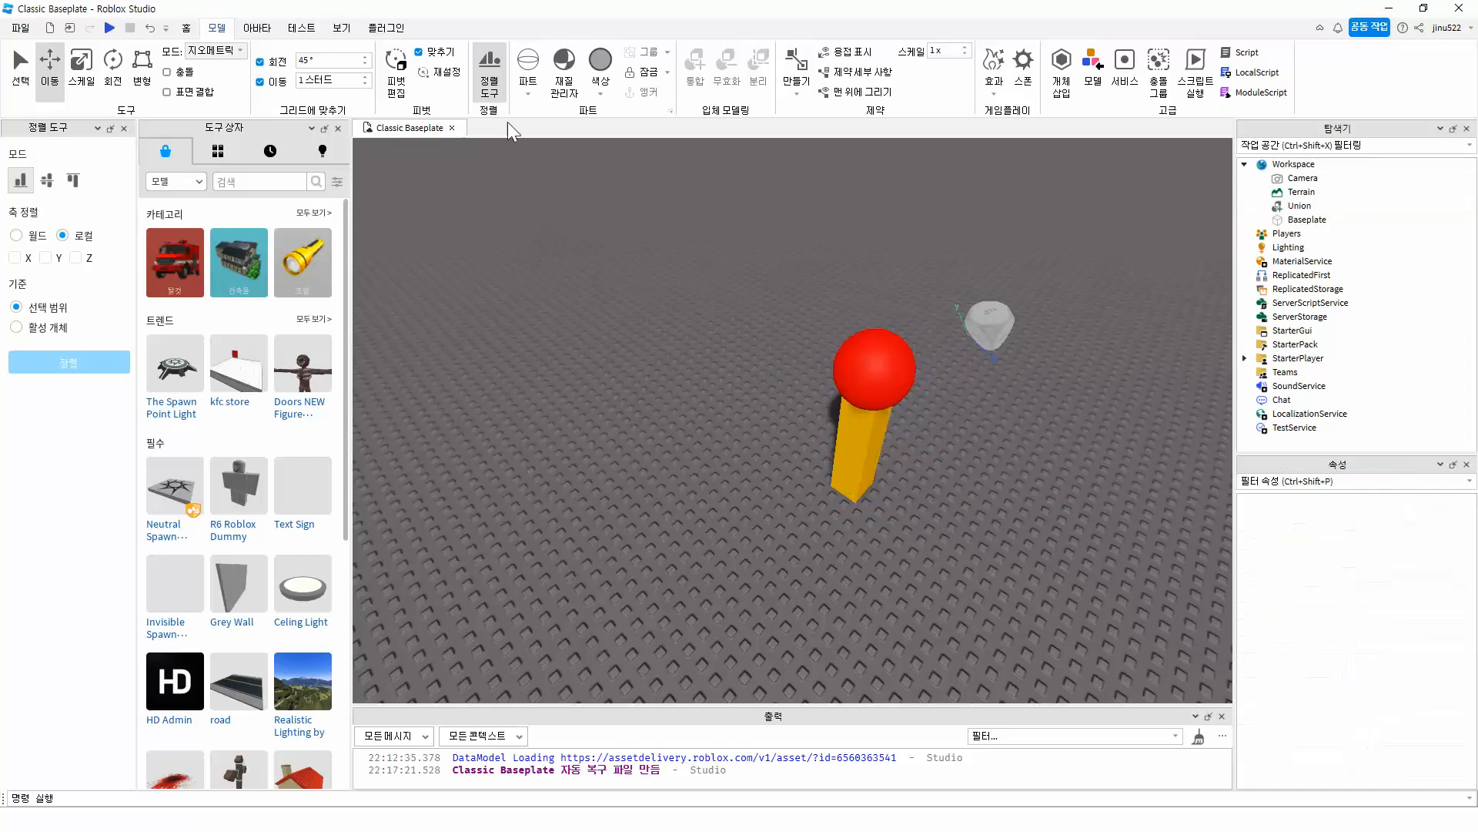
# Step: Insert a sphere part and a wedge part and place them near each other on the baseplate, apart from the Union
pyautogui.click(529, 94)
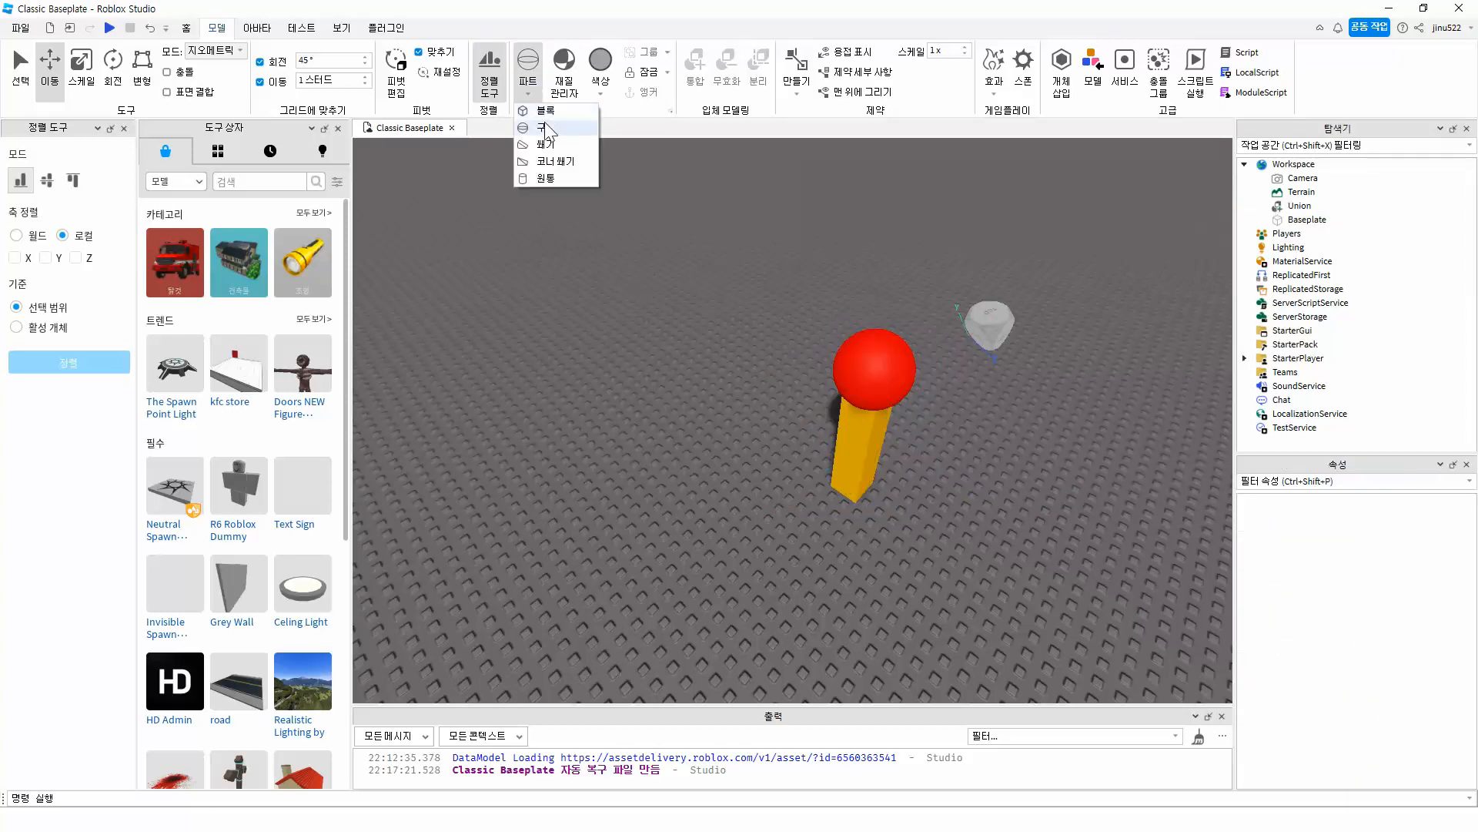
pyautogui.click(541, 127)
pyautogui.moveTo(786, 403); pyautogui.dragTo(606, 394)
pyautogui.click(529, 93)
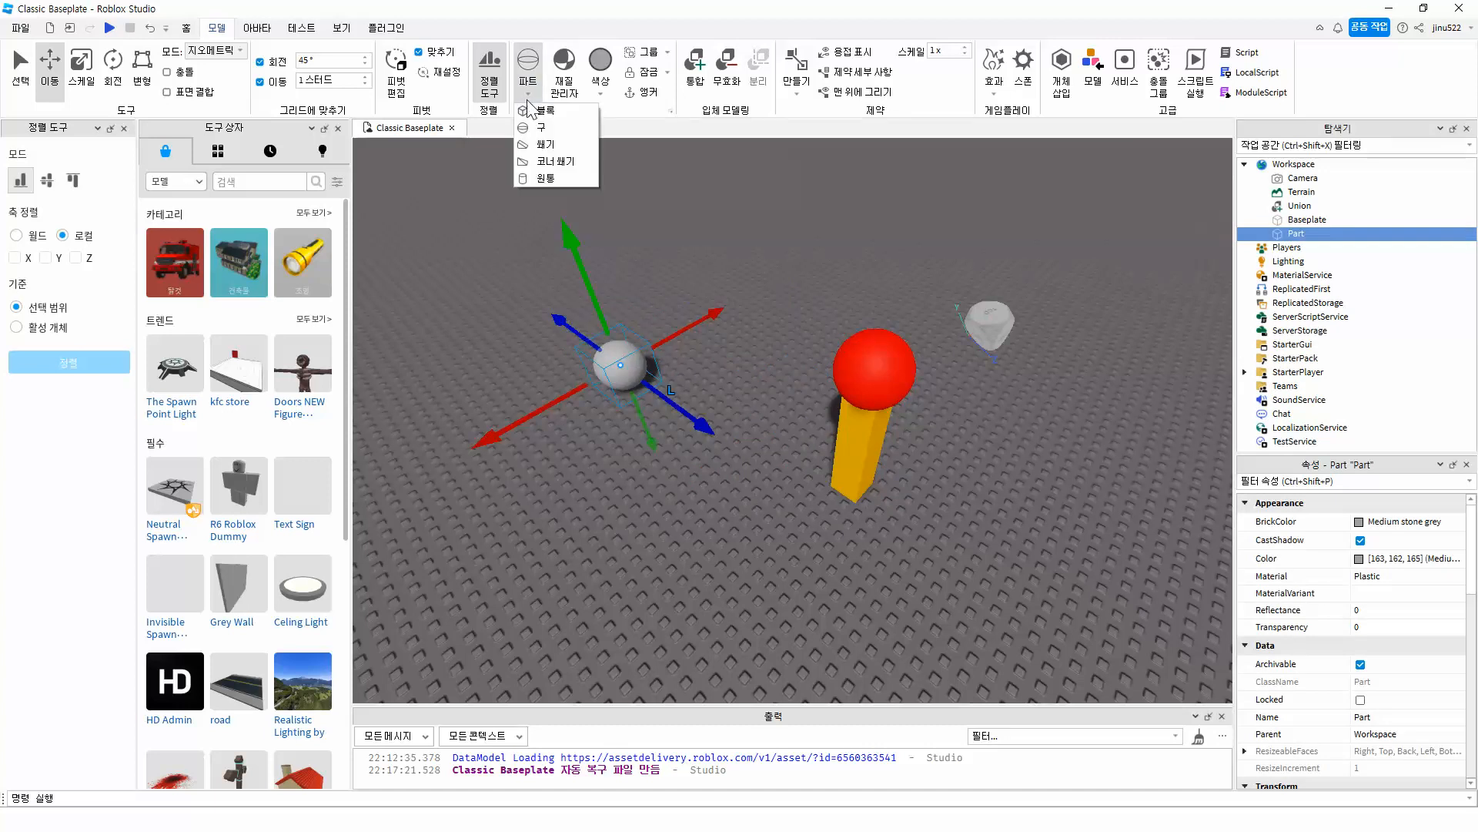
pyautogui.click(539, 151)
pyautogui.moveTo(793, 420); pyautogui.dragTo(558, 420)
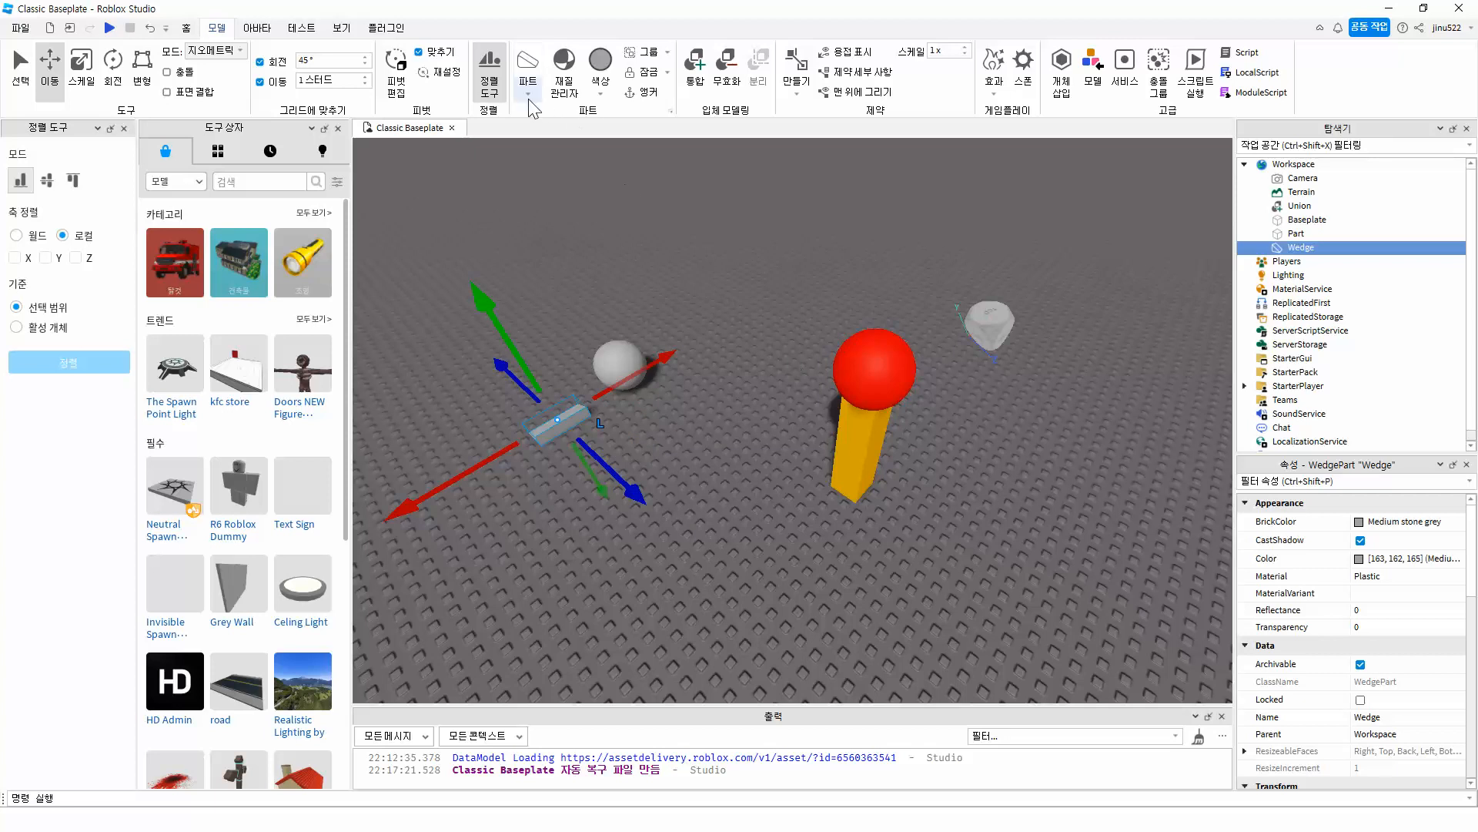
# Step: Set the BrickColor of the new grey sphere to bright red
pyautogui.press('a')
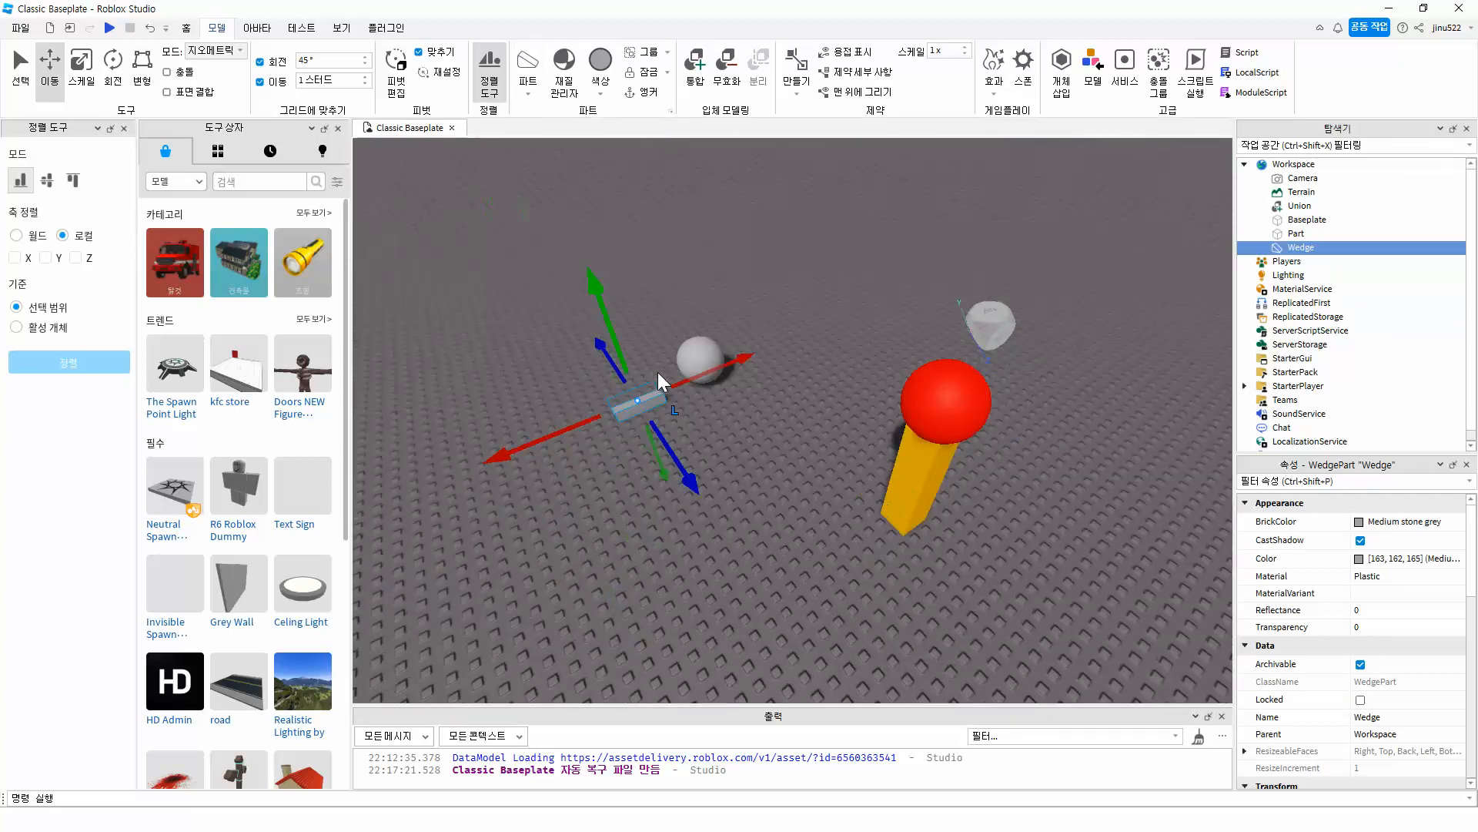
pyautogui.scroll(10, 663, 385)
pyautogui.scroll(-7, 693, 393)
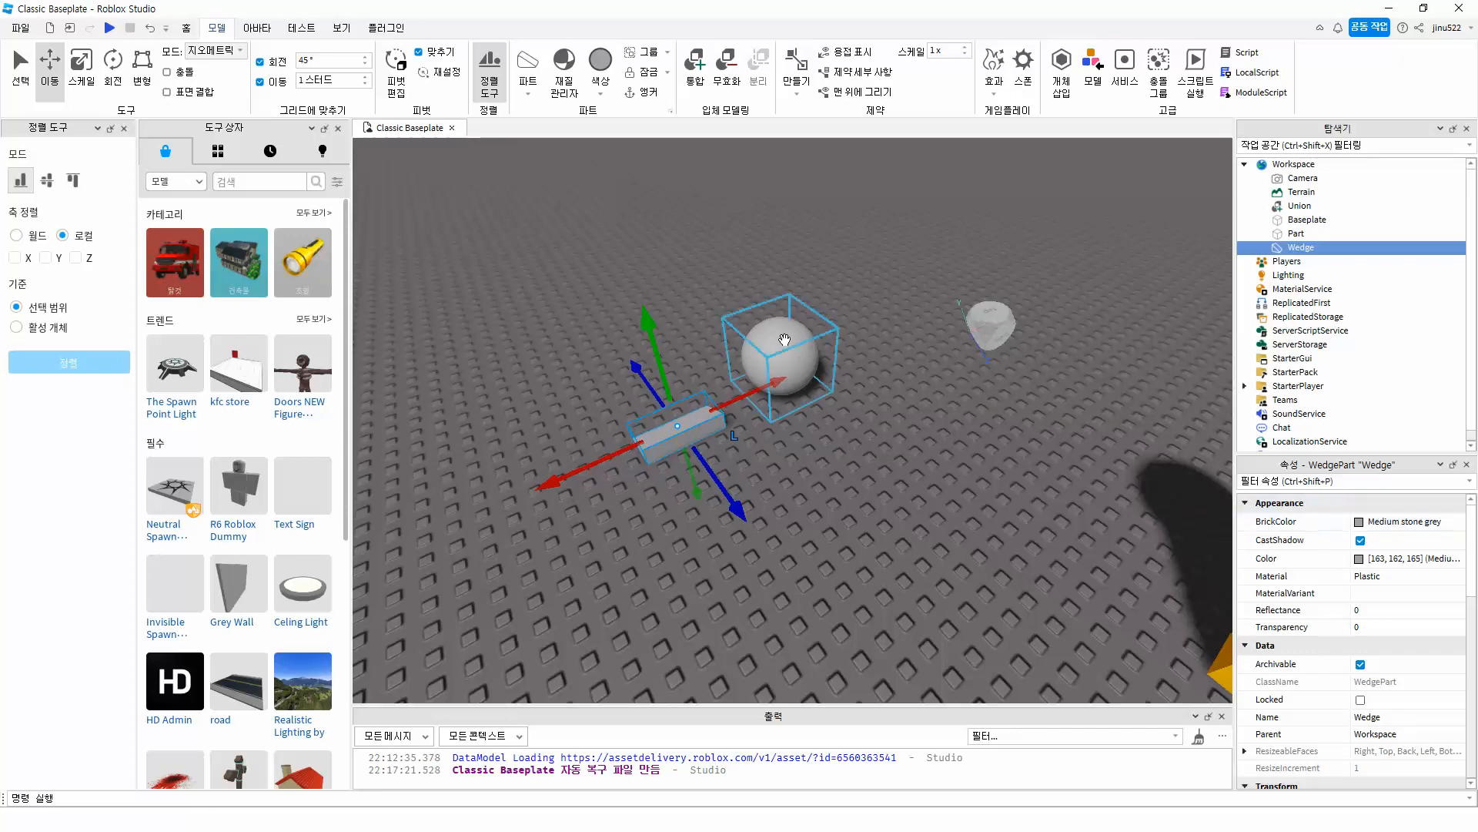
pyautogui.click(805, 358)
pyautogui.click(1353, 521)
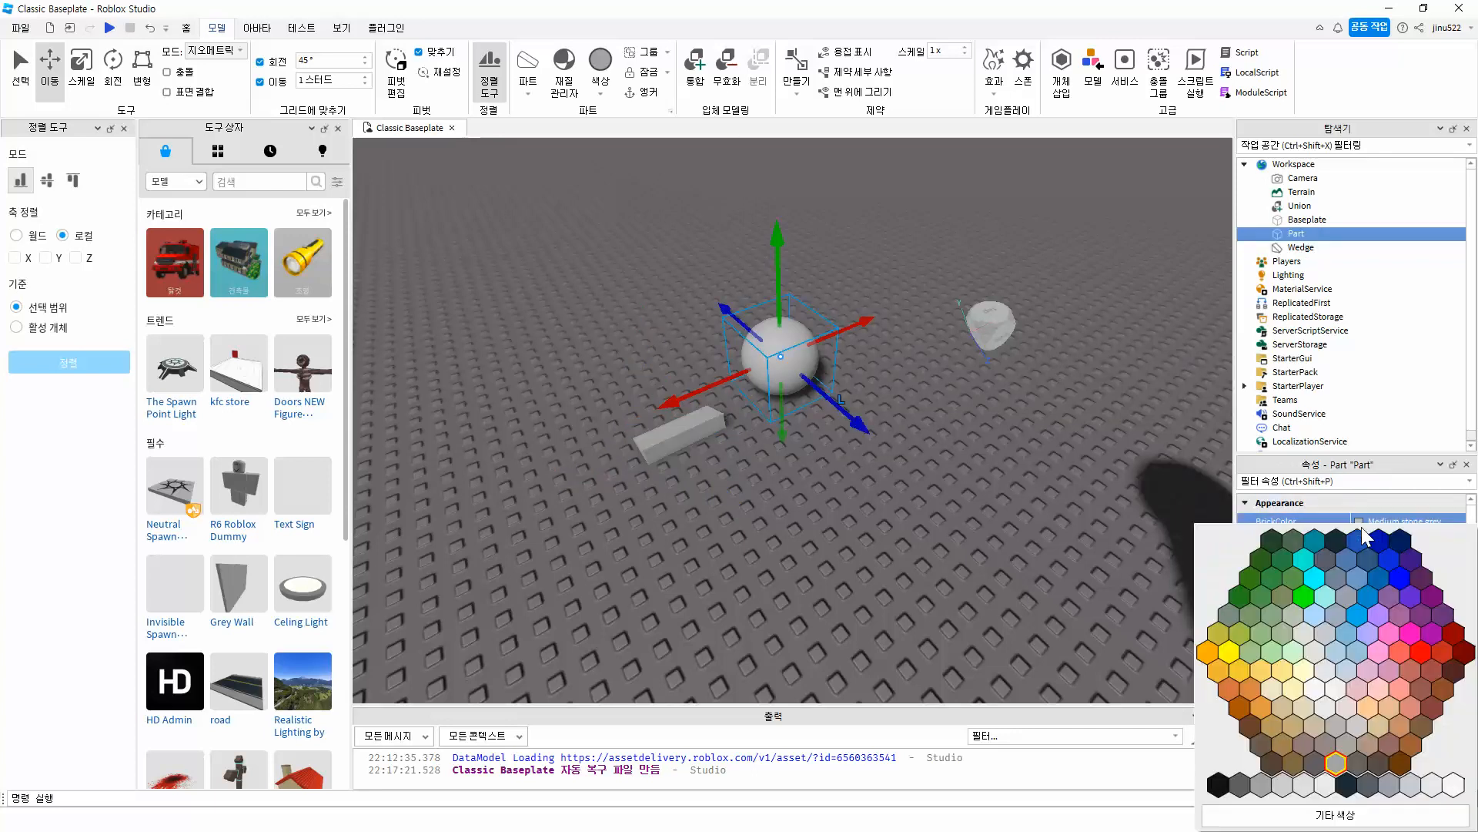
pyautogui.click(1426, 658)
# Step: Set the BrickColor of the wedge to Really blue
pyautogui.click(693, 430)
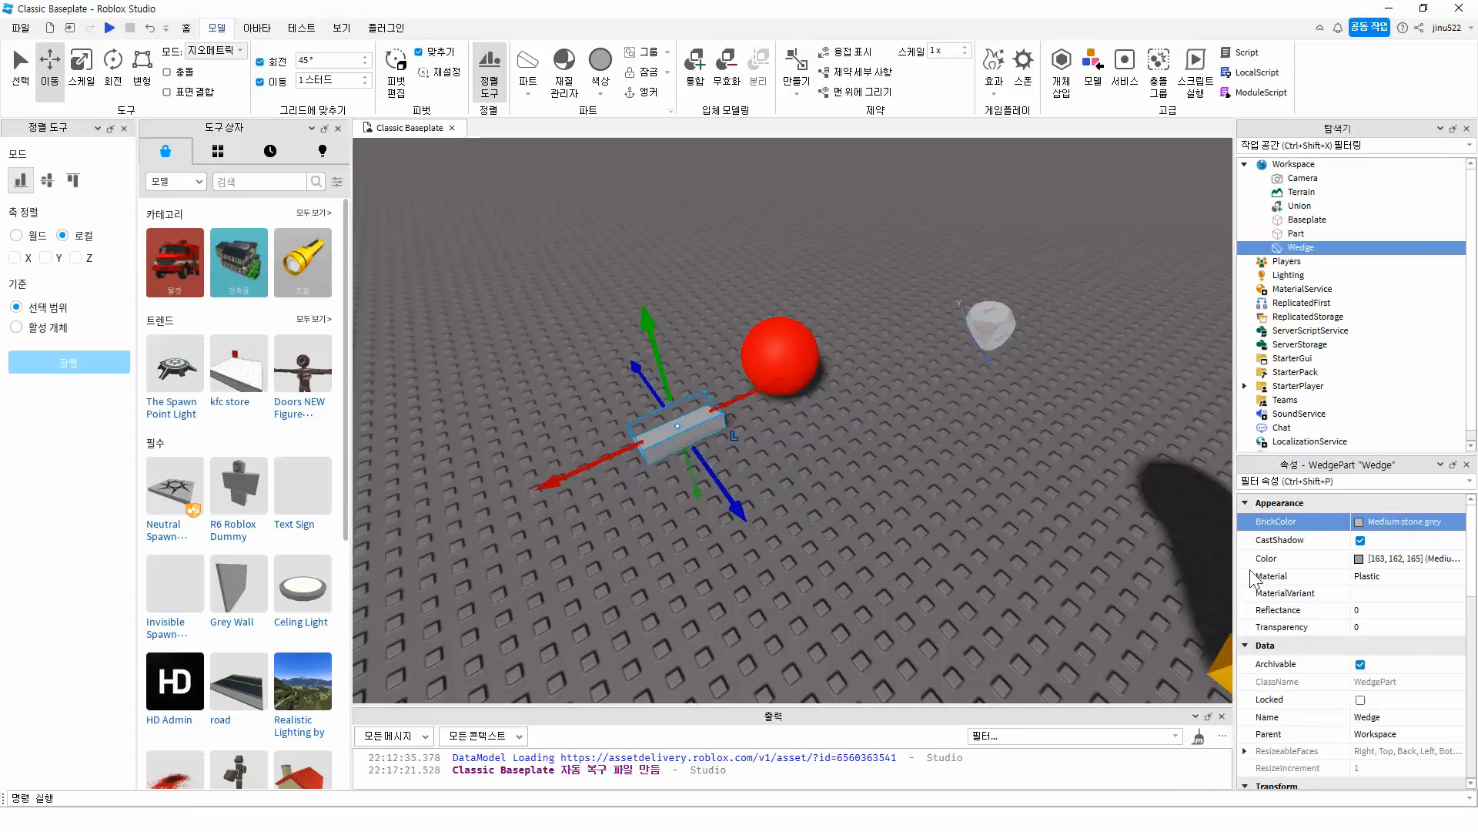
pyautogui.click(1367, 522)
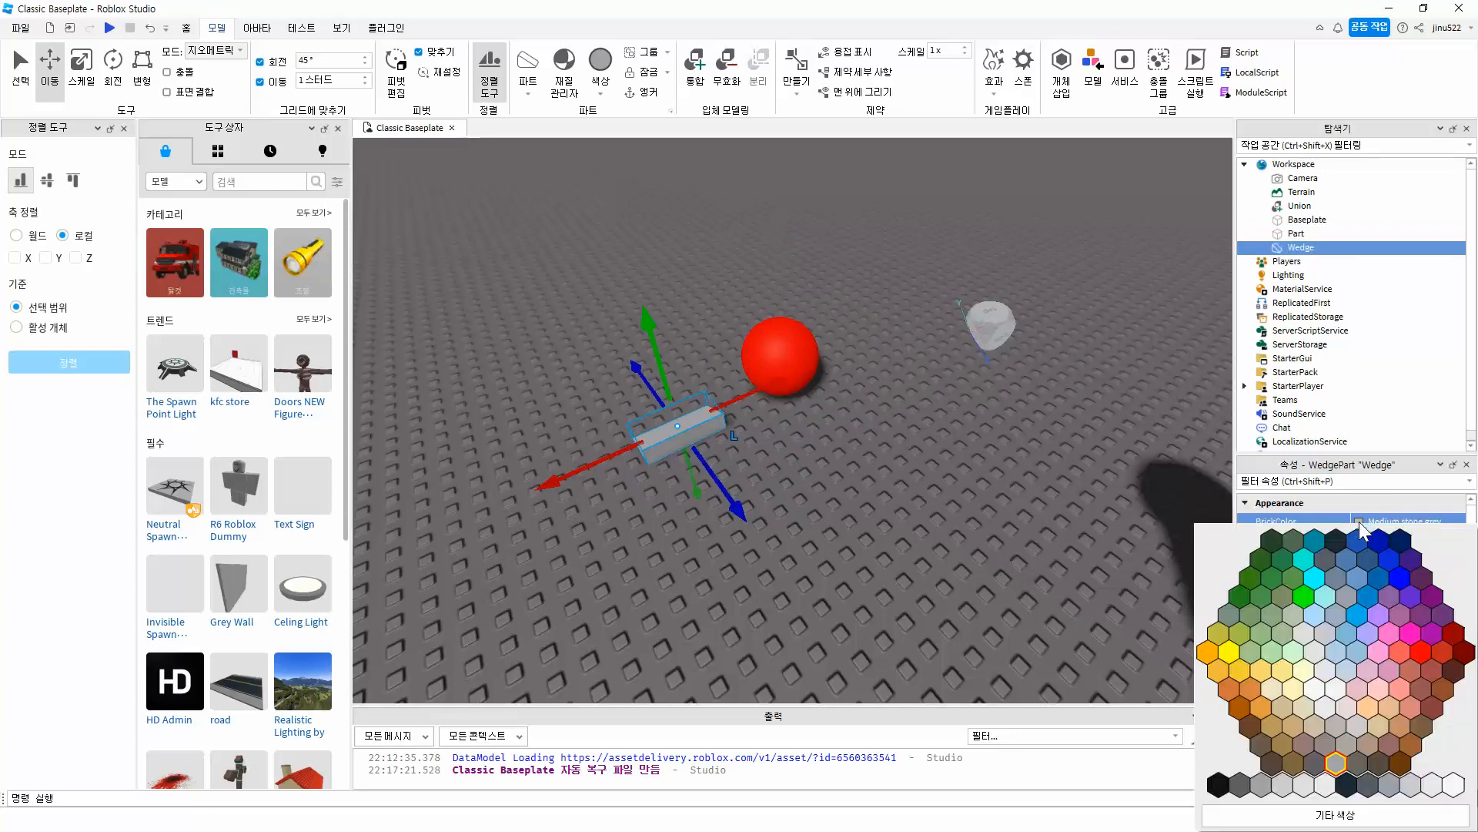
pyautogui.click(1400, 579)
pyautogui.rightClick(793, 471)
pyautogui.click(686, 435)
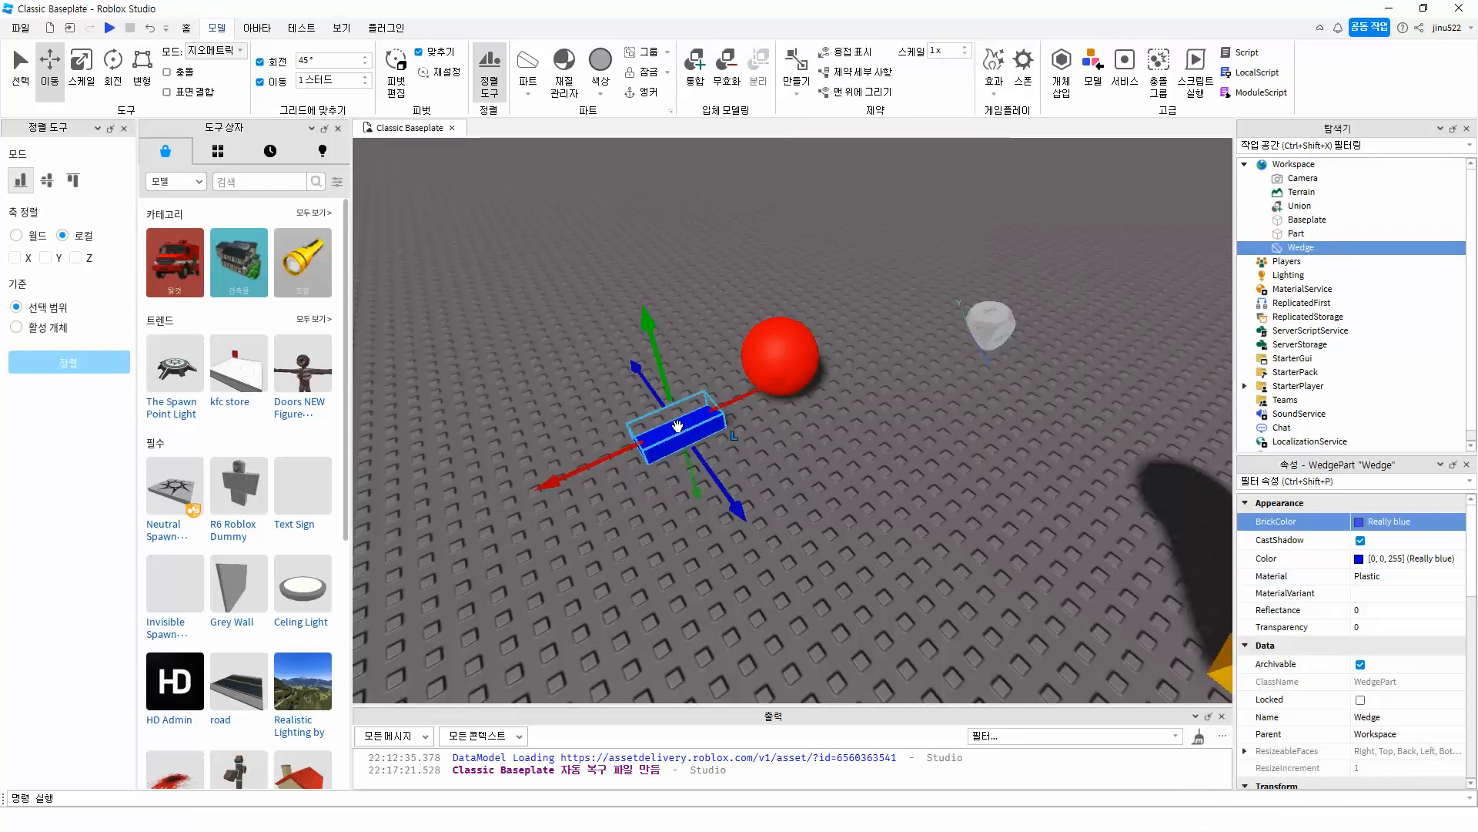
# Step: Move the blue wedge into the red sphere and raise it toward the sphere's middle
pyautogui.moveTo(725, 453); pyautogui.dragTo(733, 450, button='right')
pyautogui.moveTo(662, 456); pyautogui.dragTo(767, 391)
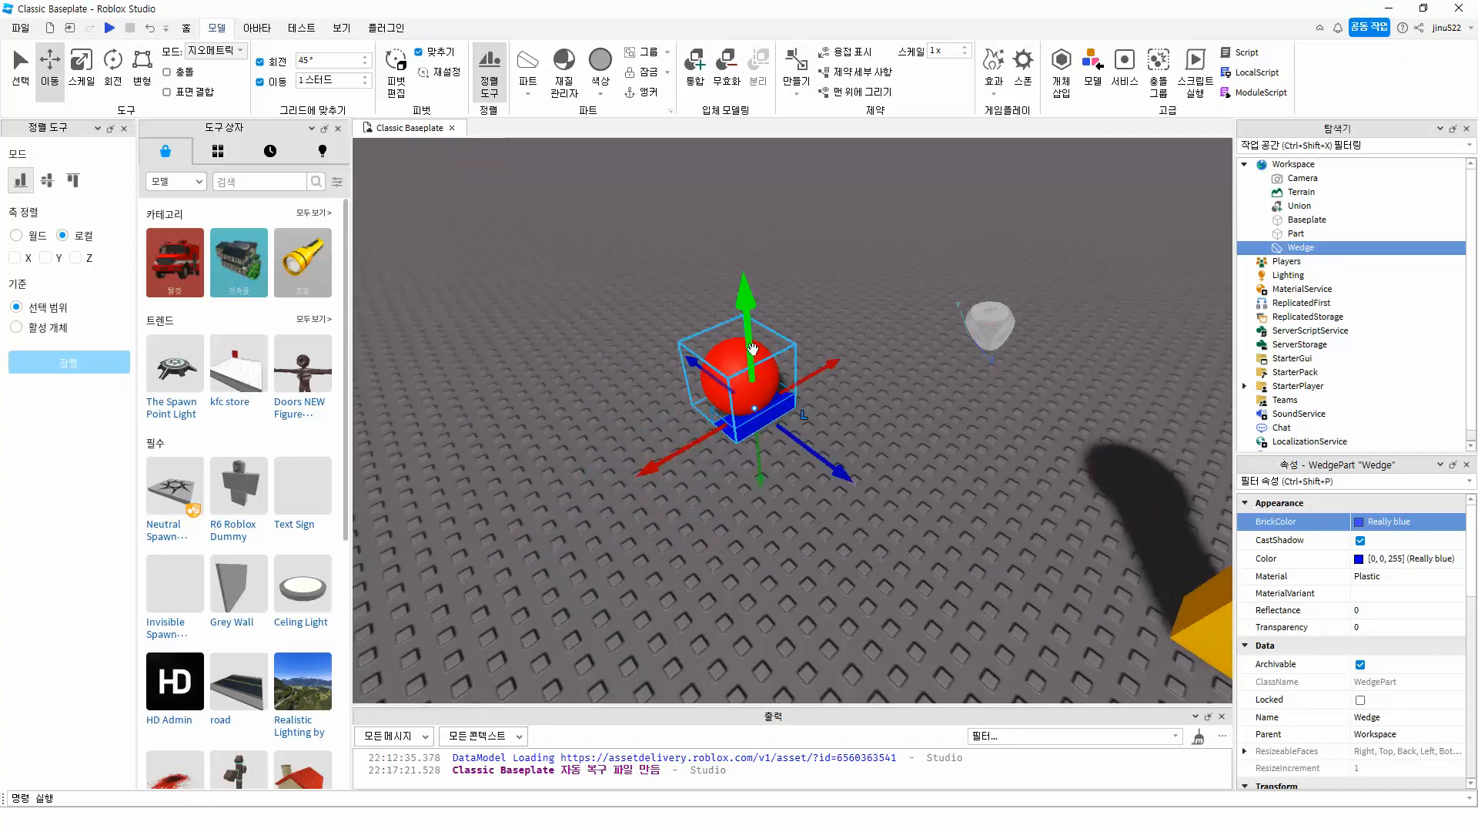
pyautogui.moveTo(744, 310); pyautogui.dragTo(744, 307)
# Step: Unite the red sphere and the blue wedge into one solid and undo the union
pyautogui.moveTo(654, 469); pyautogui.dragTo(650, 469, button='right')
pyautogui.scroll(5, 599, 529)
pyautogui.scroll(-8, 727, 512)
pyautogui.scroll(3, 654, 555)
pyautogui.scroll(5, 670, 551)
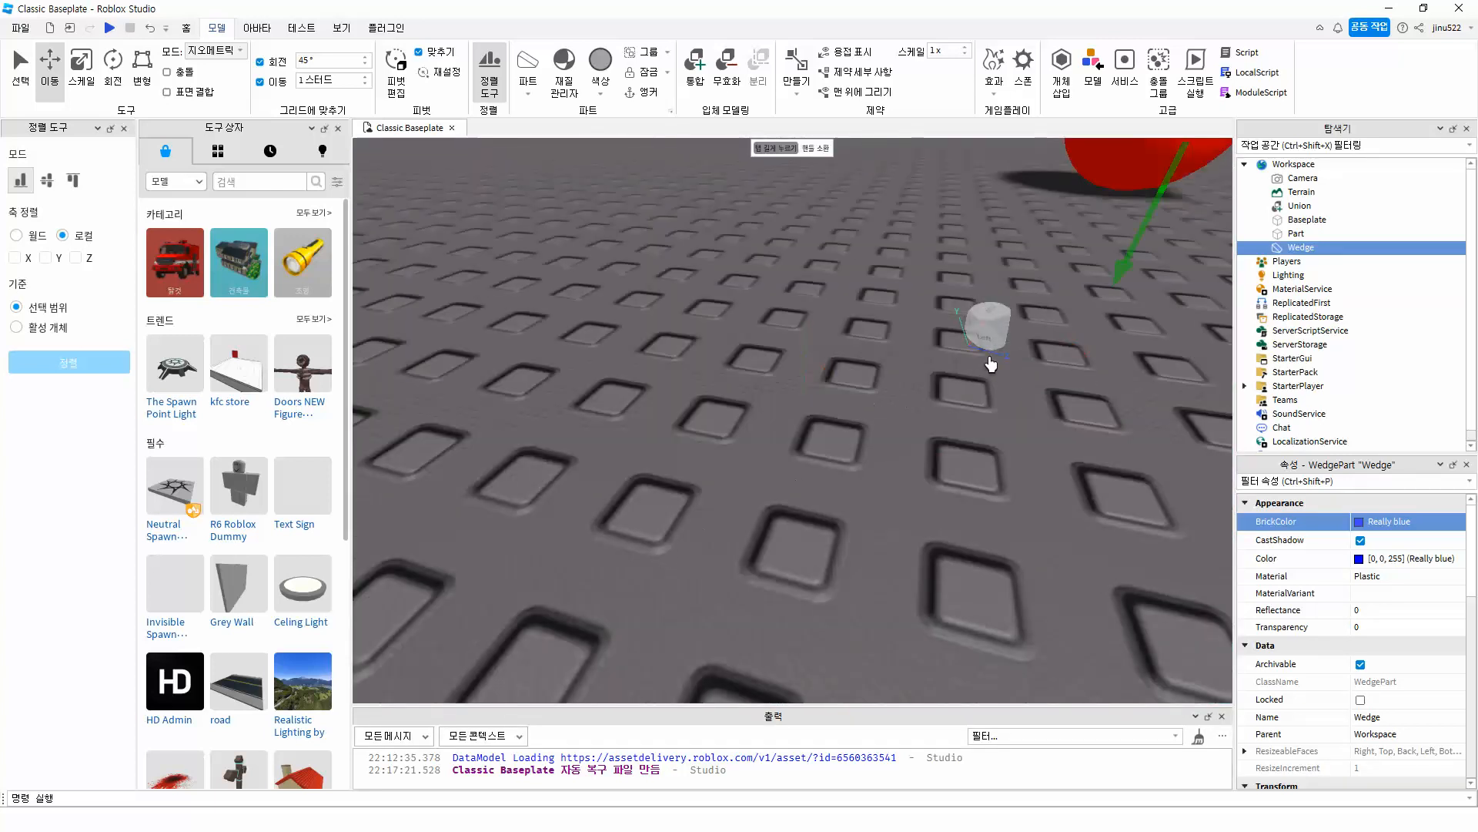
pyautogui.scroll(-5, 783, 413)
pyautogui.scroll(3, 1063, 316)
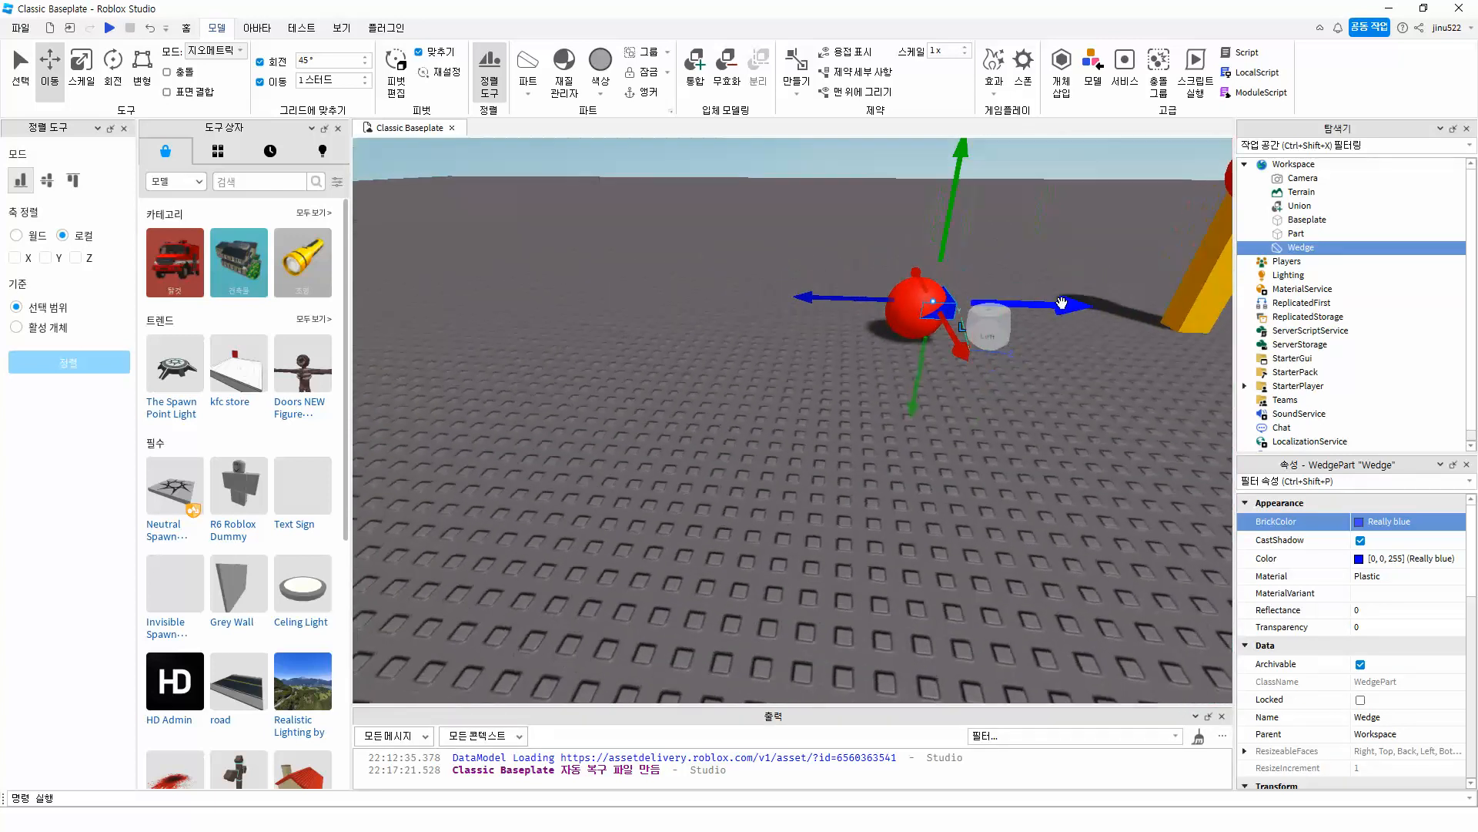
pyautogui.click(884, 338)
pyautogui.press('f')
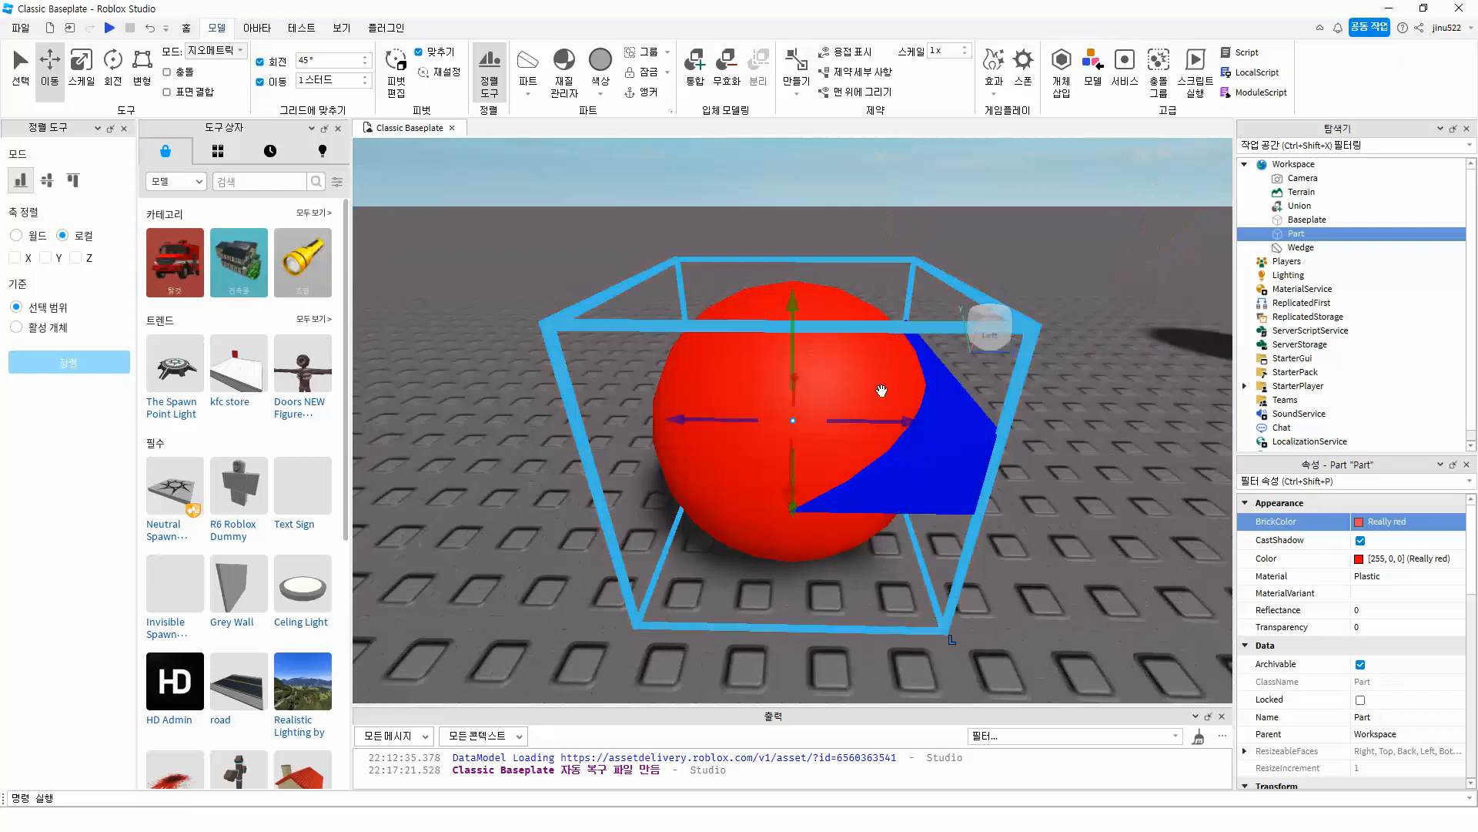
pyautogui.scroll(-4, 927, 500)
pyautogui.moveTo(815, 496); pyautogui.dragTo(805, 520, button='right')
pyautogui.keyDown('ctrl'); pyautogui.click(832, 427); pyautogui.keyUp('ctrl')
pyautogui.click(698, 60)
pyautogui.click(821, 526)
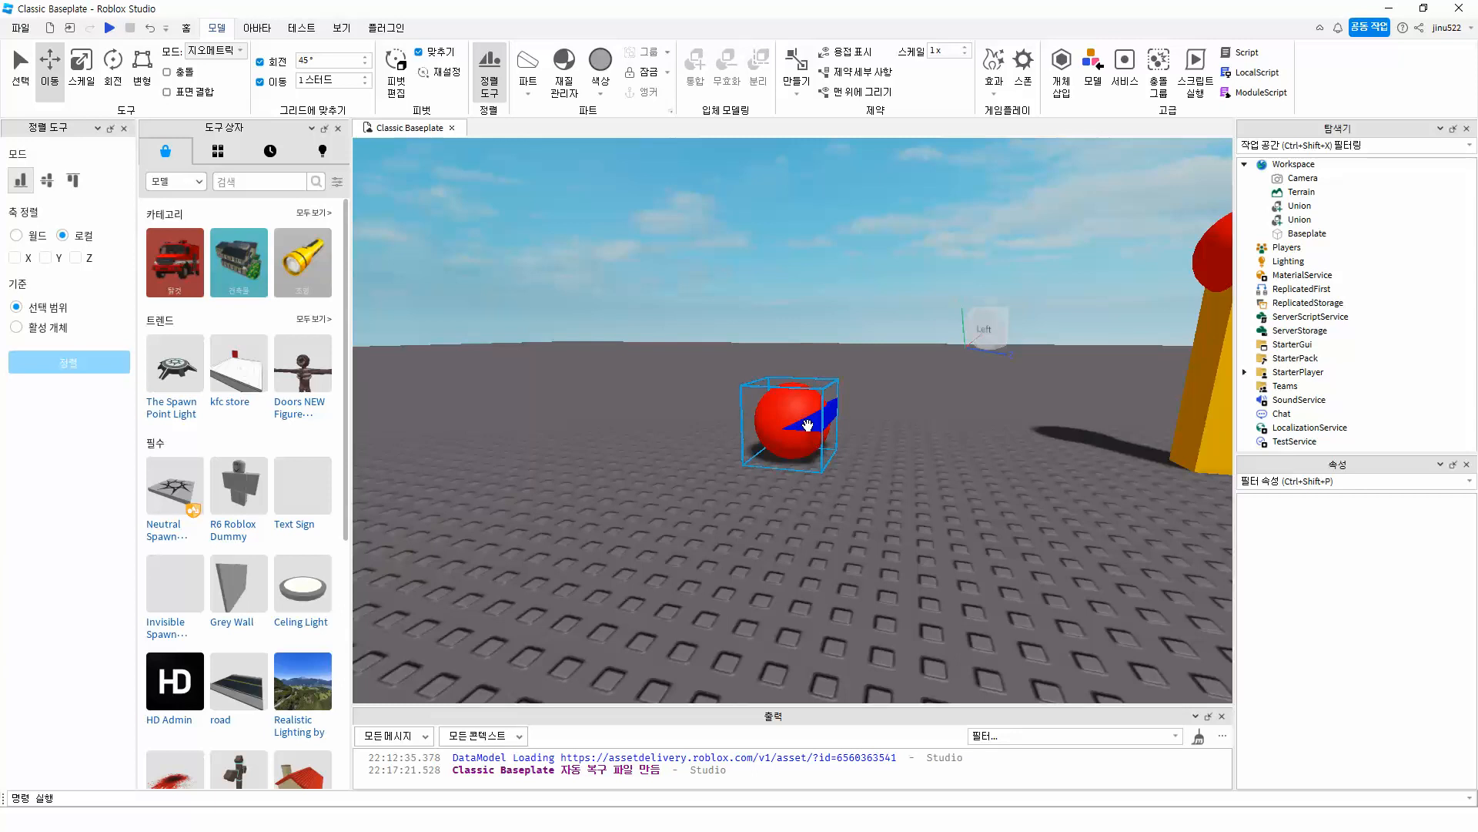
pyautogui.hotkey('ctrl', 'z')
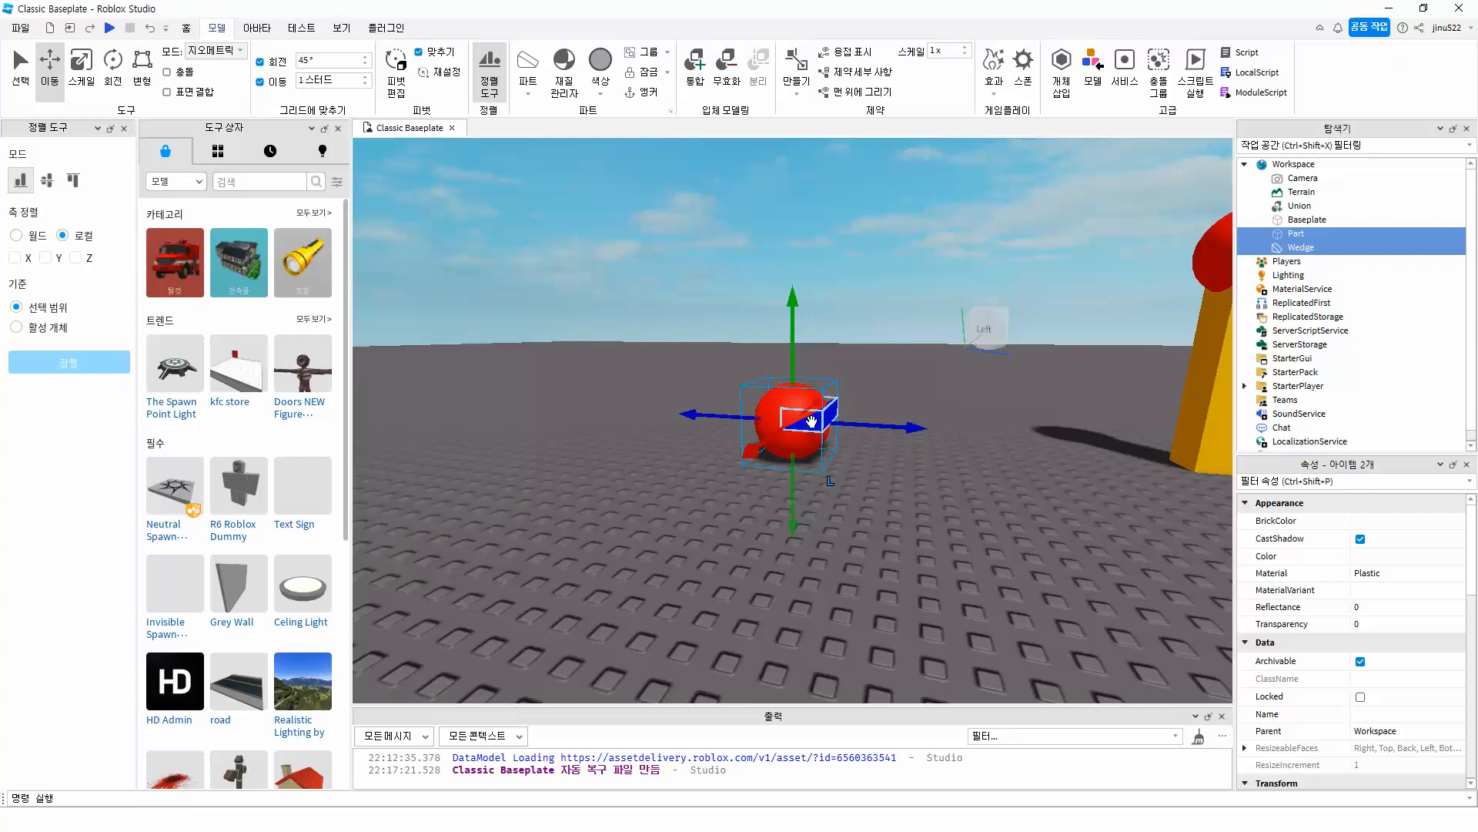
# Step: Try negating the red sphere alone, and undo the negation and the wedge's last raise
pyautogui.keyDown('ctrl'); pyautogui.click(811, 420); pyautogui.keyUp('ctrl')
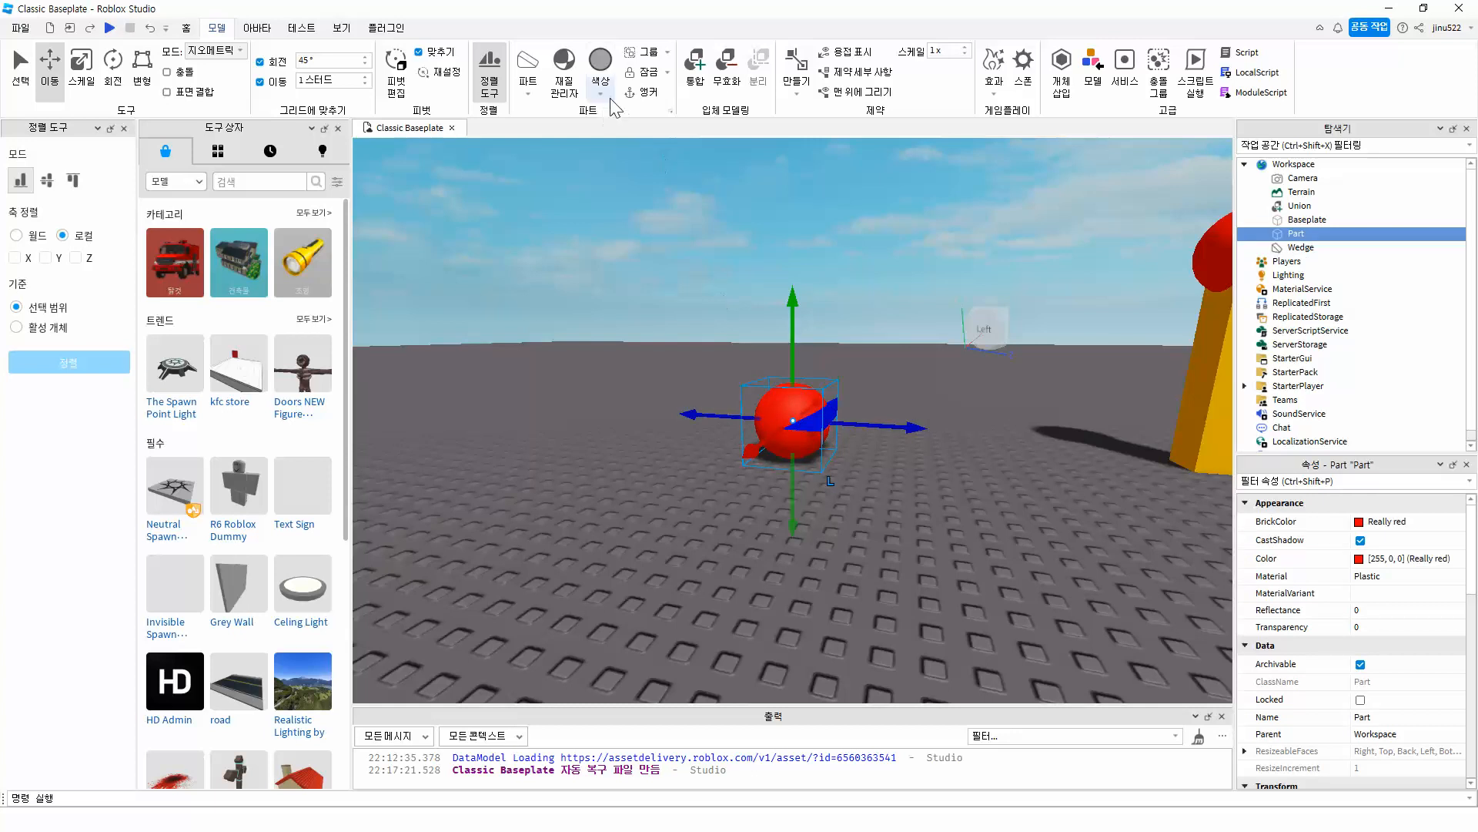
pyautogui.click(727, 77)
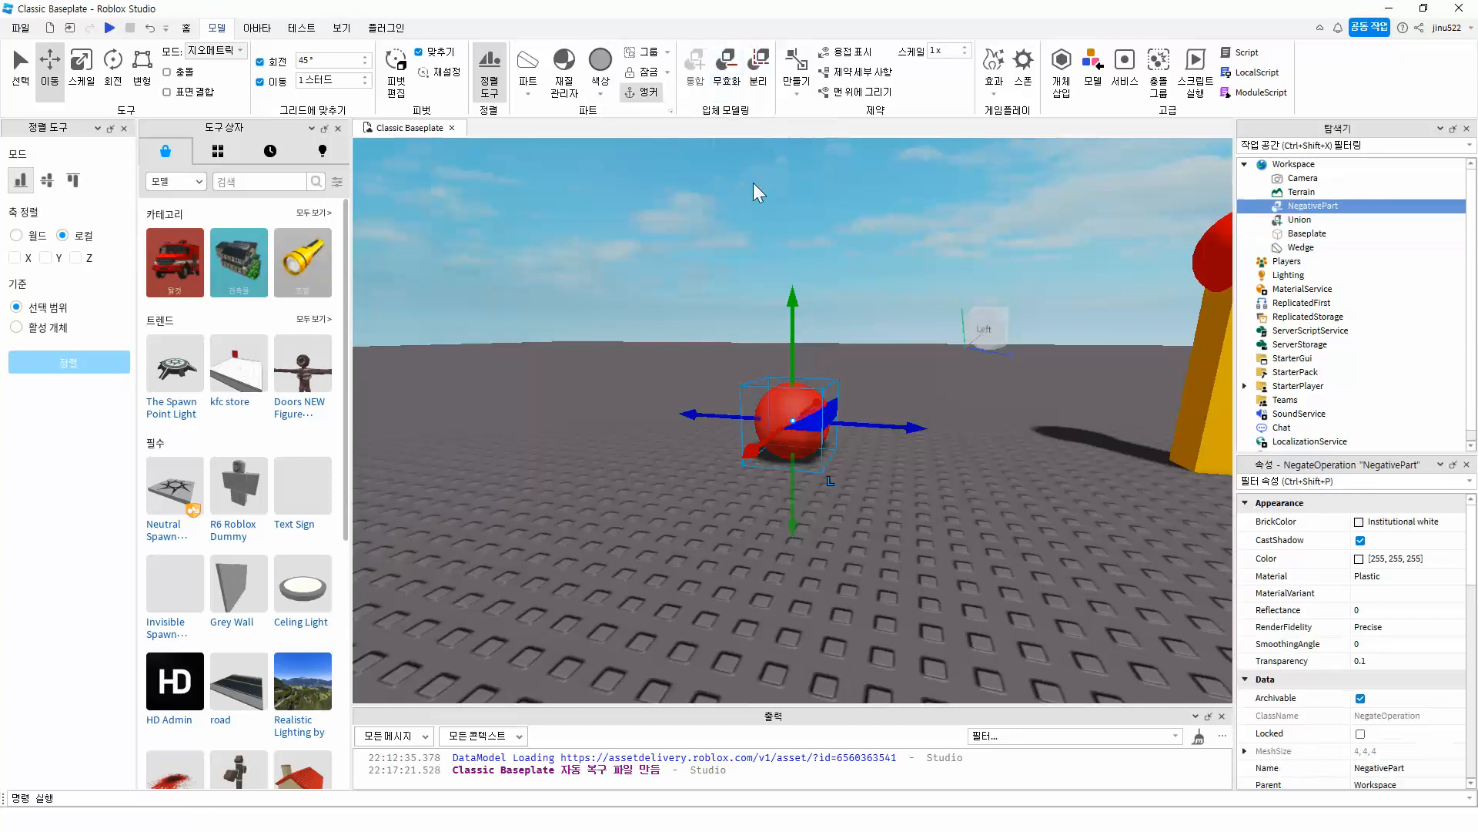
pyautogui.hotkey('ctrl', 'z')
pyautogui.hotkey('ctrl', 'z')
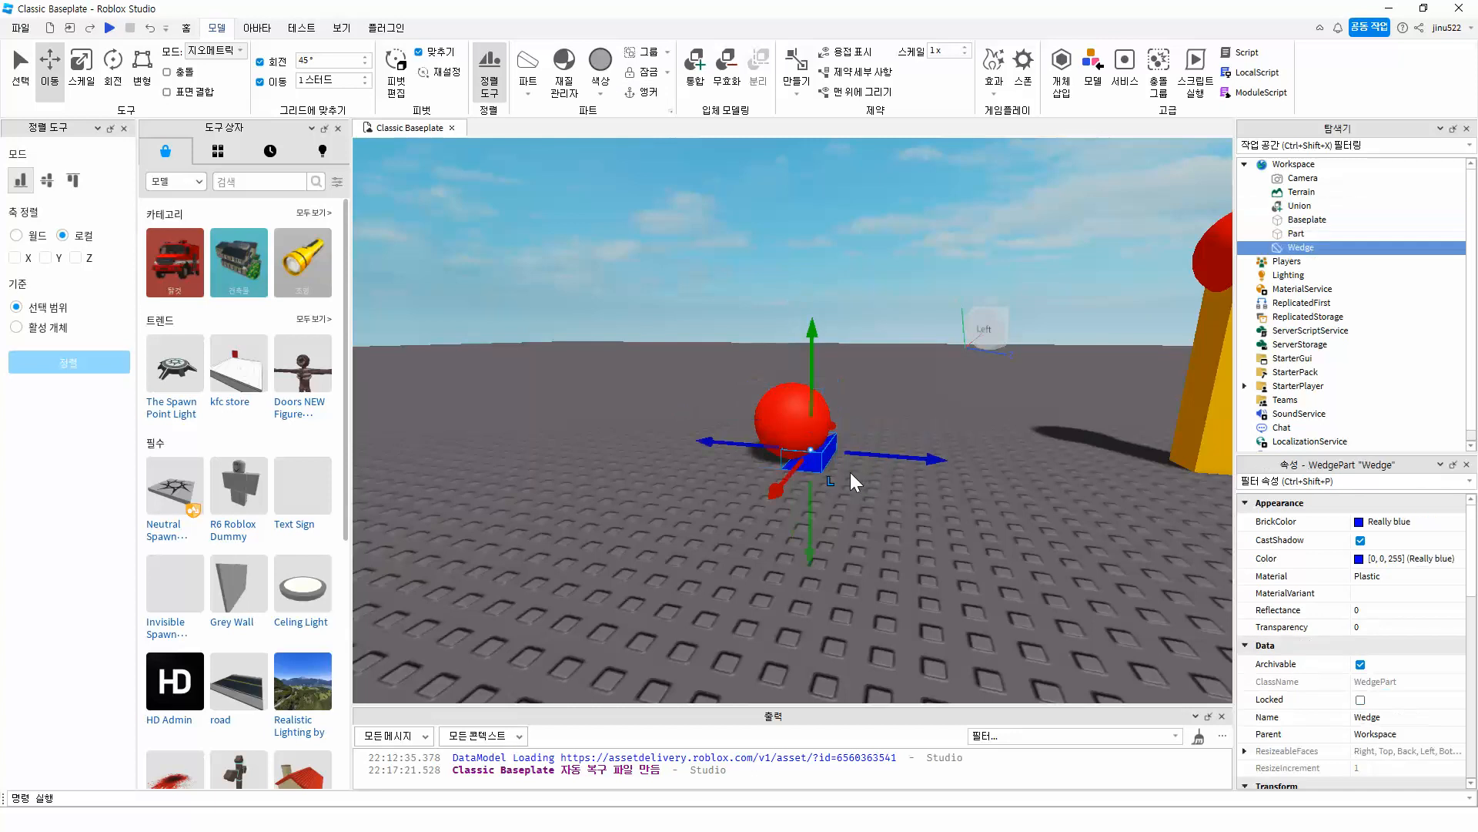
# Step: Negate the blue wedge and raise it to the middle of the red sphere
pyautogui.click(820, 465)
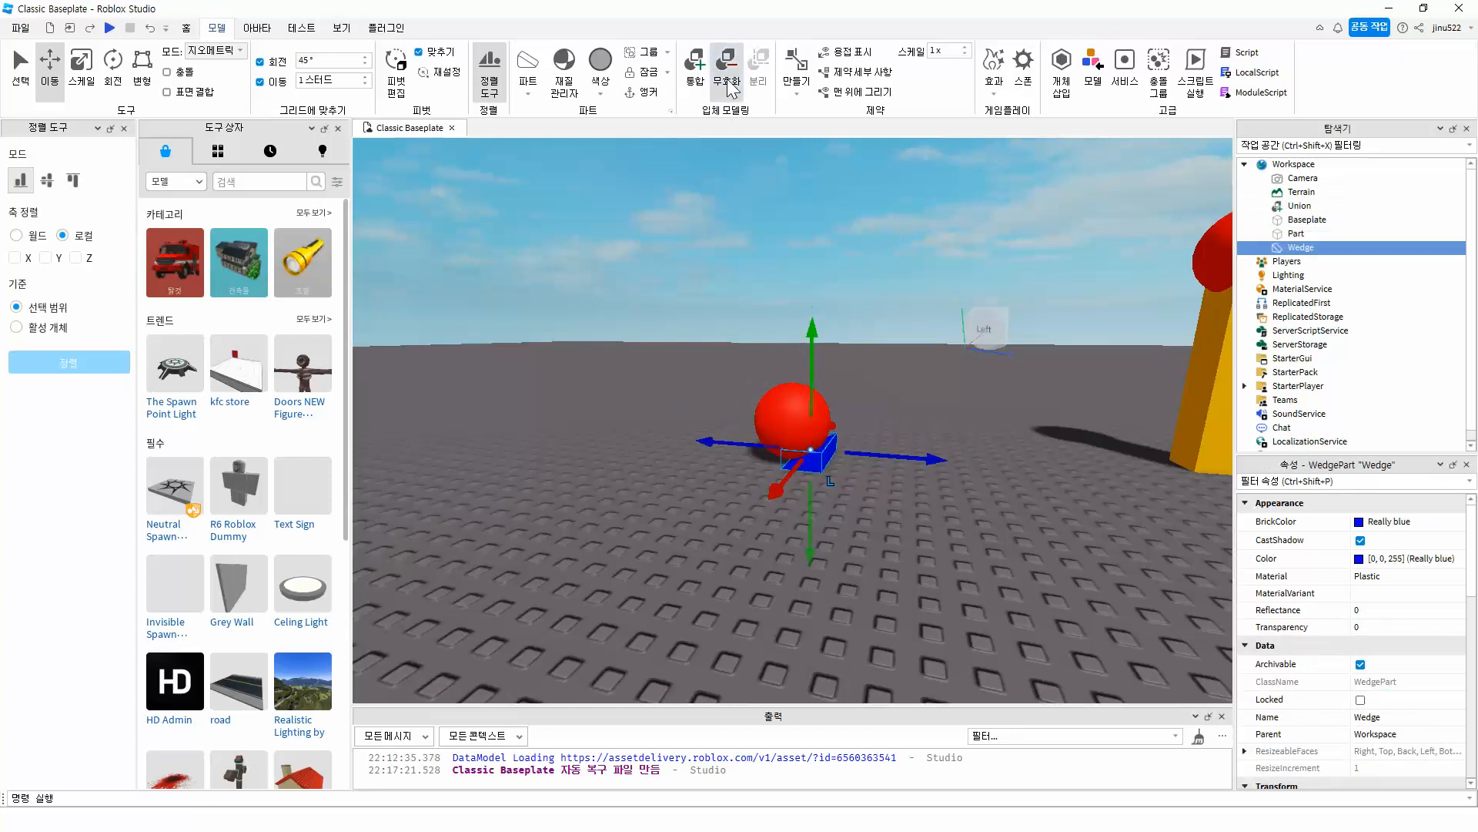
pyautogui.hotkey('ctrl', 'shift', 'n')
pyautogui.moveTo(811, 348); pyautogui.dragTo(811, 304)
# Step: Unite the negated wedge with the red sphere to cut a wedge-shaped notch, and inspect the result
pyautogui.moveTo(777, 473); pyautogui.dragTo(774, 468, button='right')
pyautogui.moveTo(700, 345); pyautogui.dragTo(857, 472)
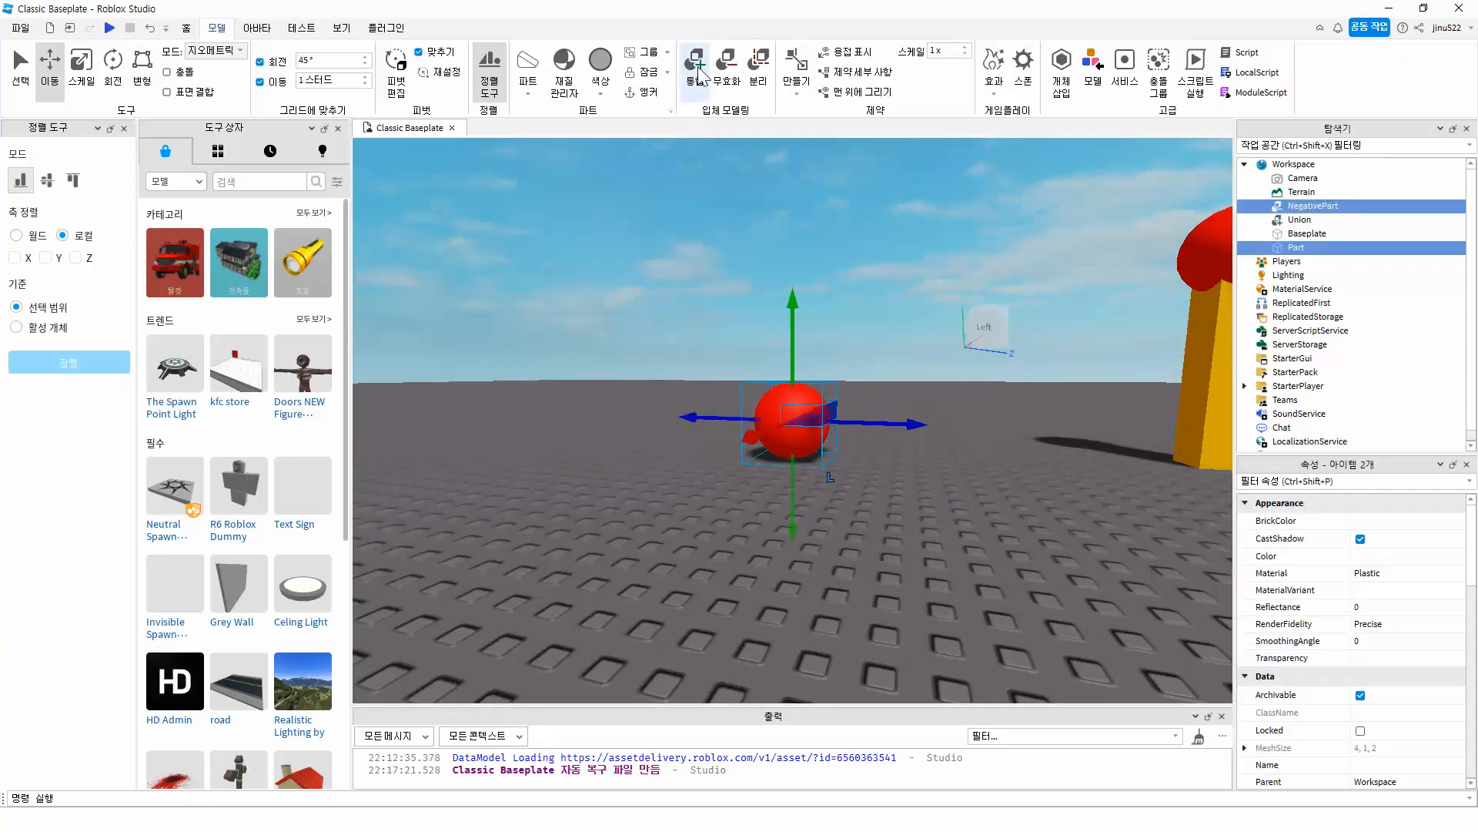
pyautogui.click(695, 65)
pyautogui.click(853, 496)
pyautogui.moveTo(804, 422); pyautogui.dragTo(800, 453, button='right')
pyautogui.scroll(4, 806, 427)
pyautogui.scroll(-3, 894, 477)
# Step: Duplicate the notched sphere three times into a vertical stack
pyautogui.click(750, 448)
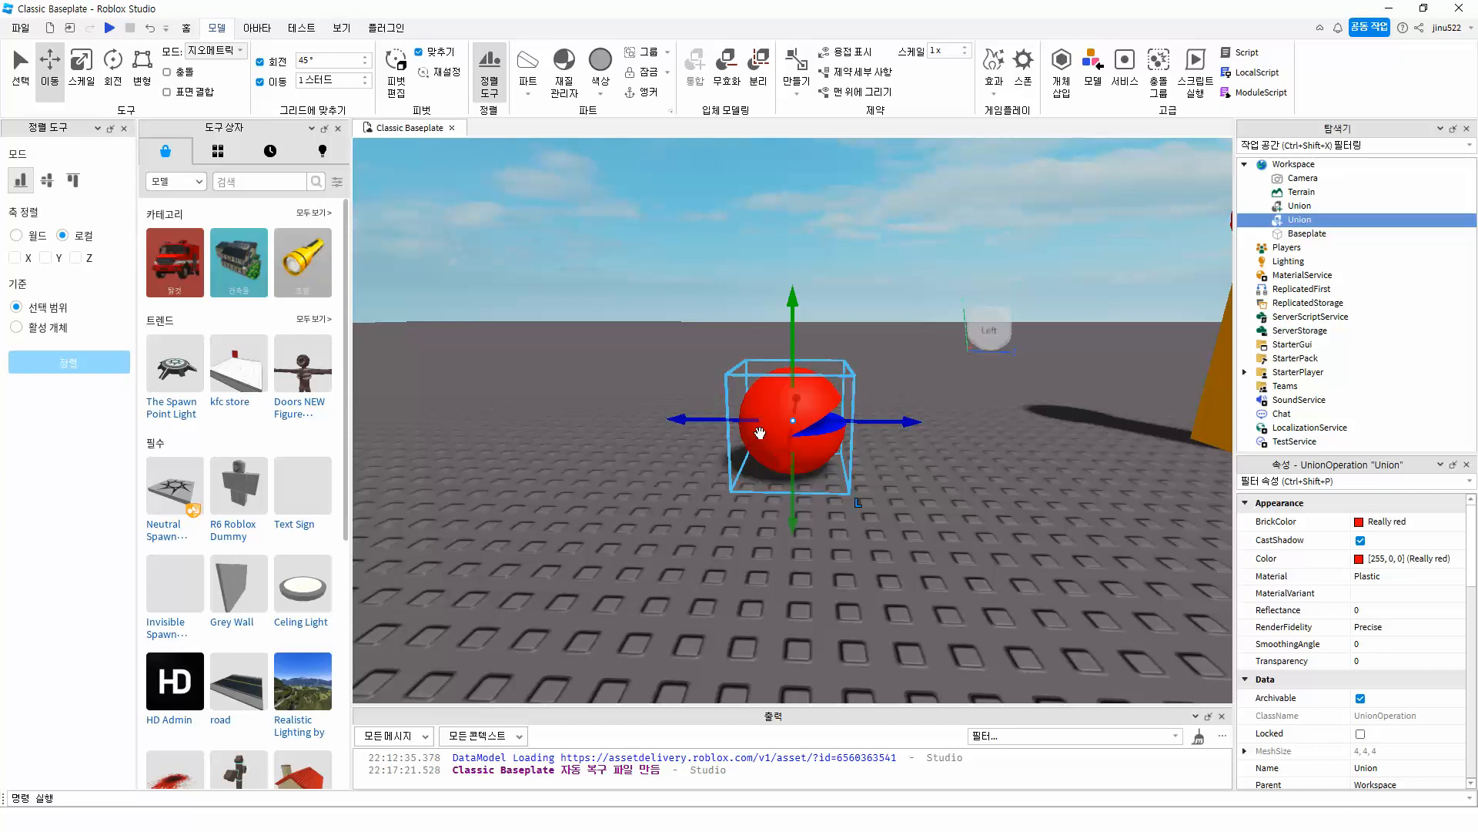
pyautogui.hotkey('ctrl', 'd')
pyautogui.hotkey('ctrl', 'd')
pyautogui.hotkey('ctrl', 'd')
pyautogui.hotkey('ctrl', 'd')
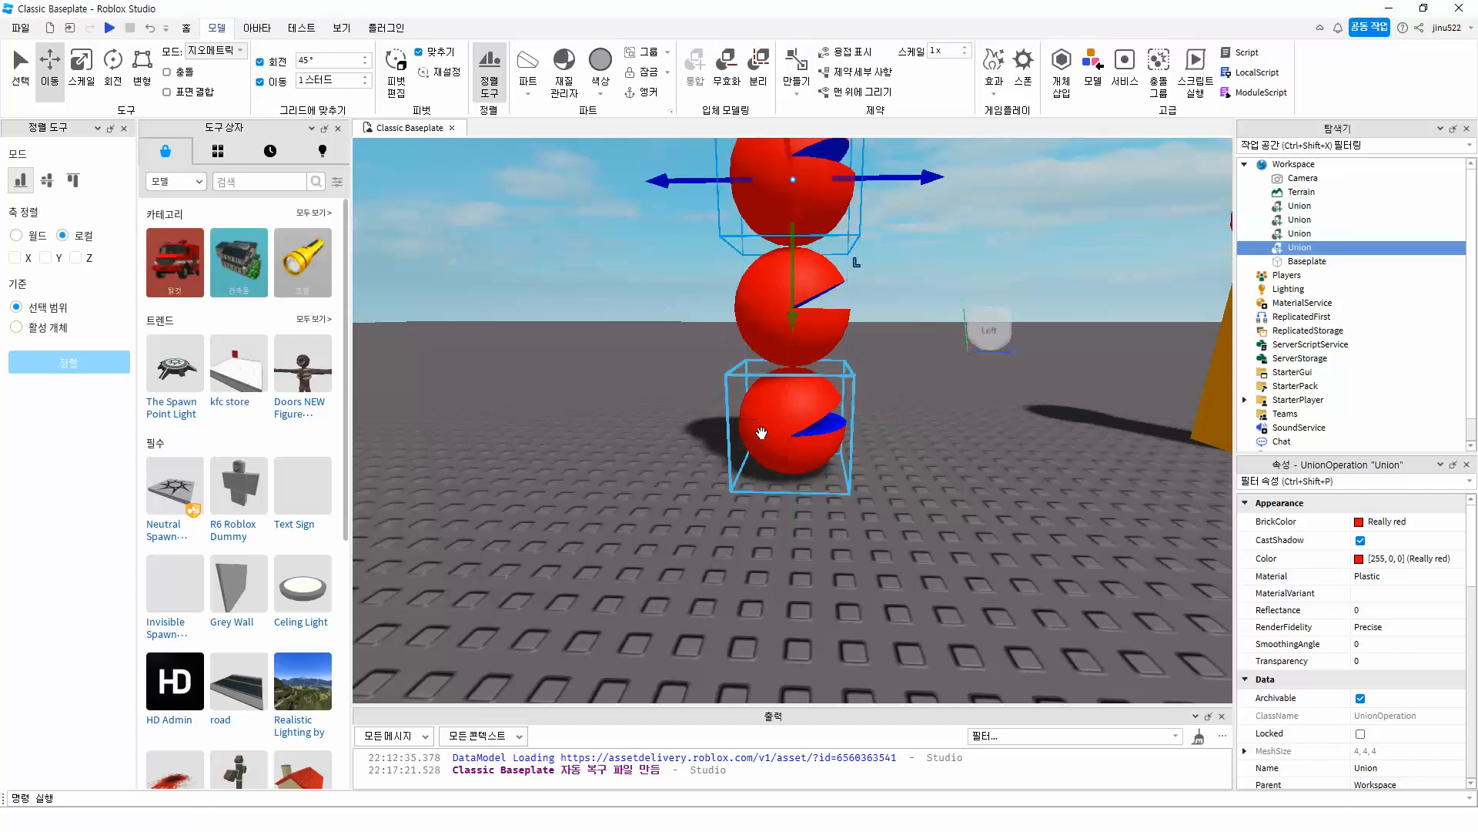
pyautogui.scroll(-5, 843, 344)
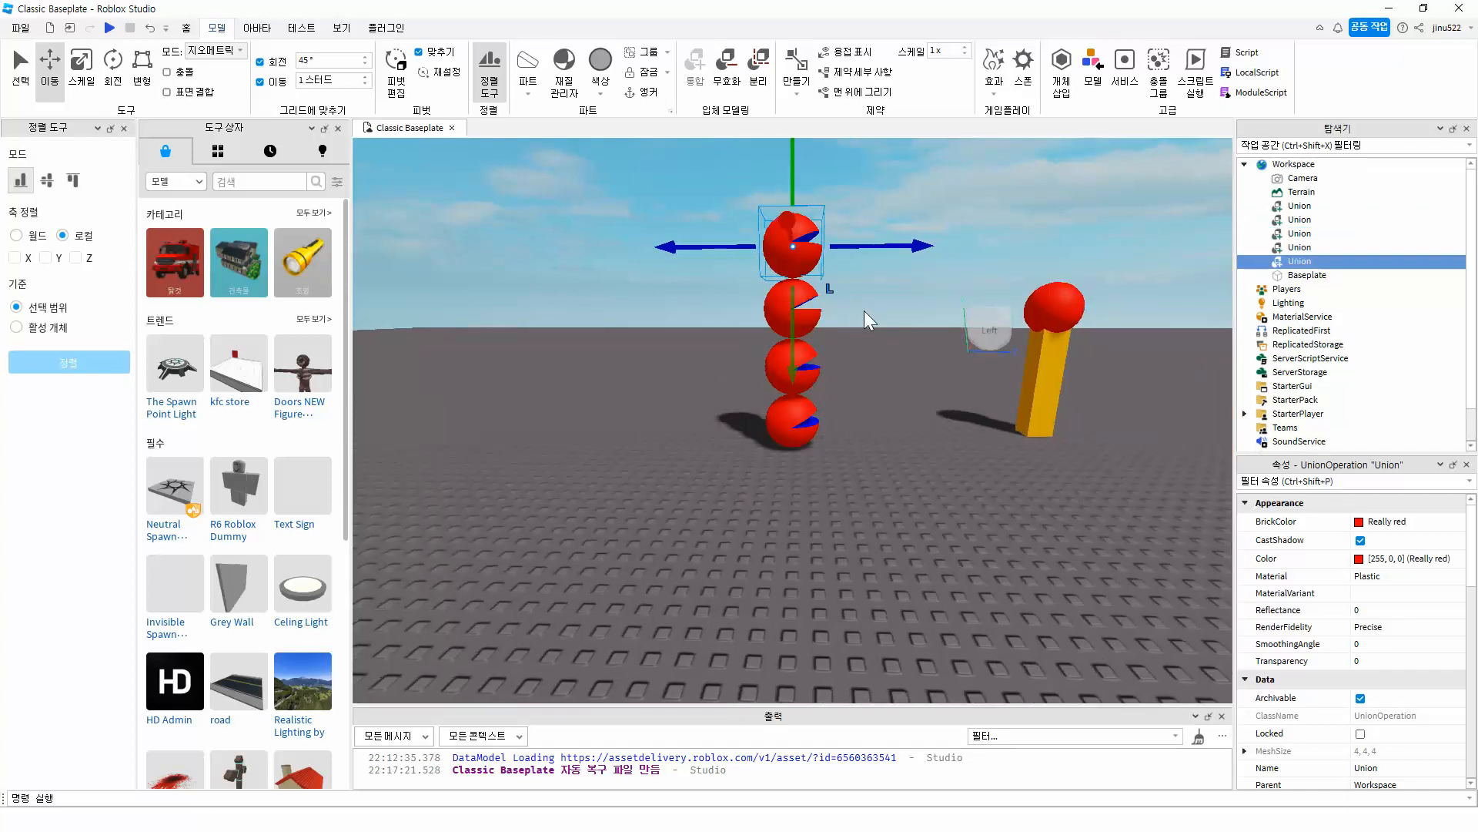
pyautogui.moveTo(864, 311); pyautogui.dragTo(864, 311, button='right')
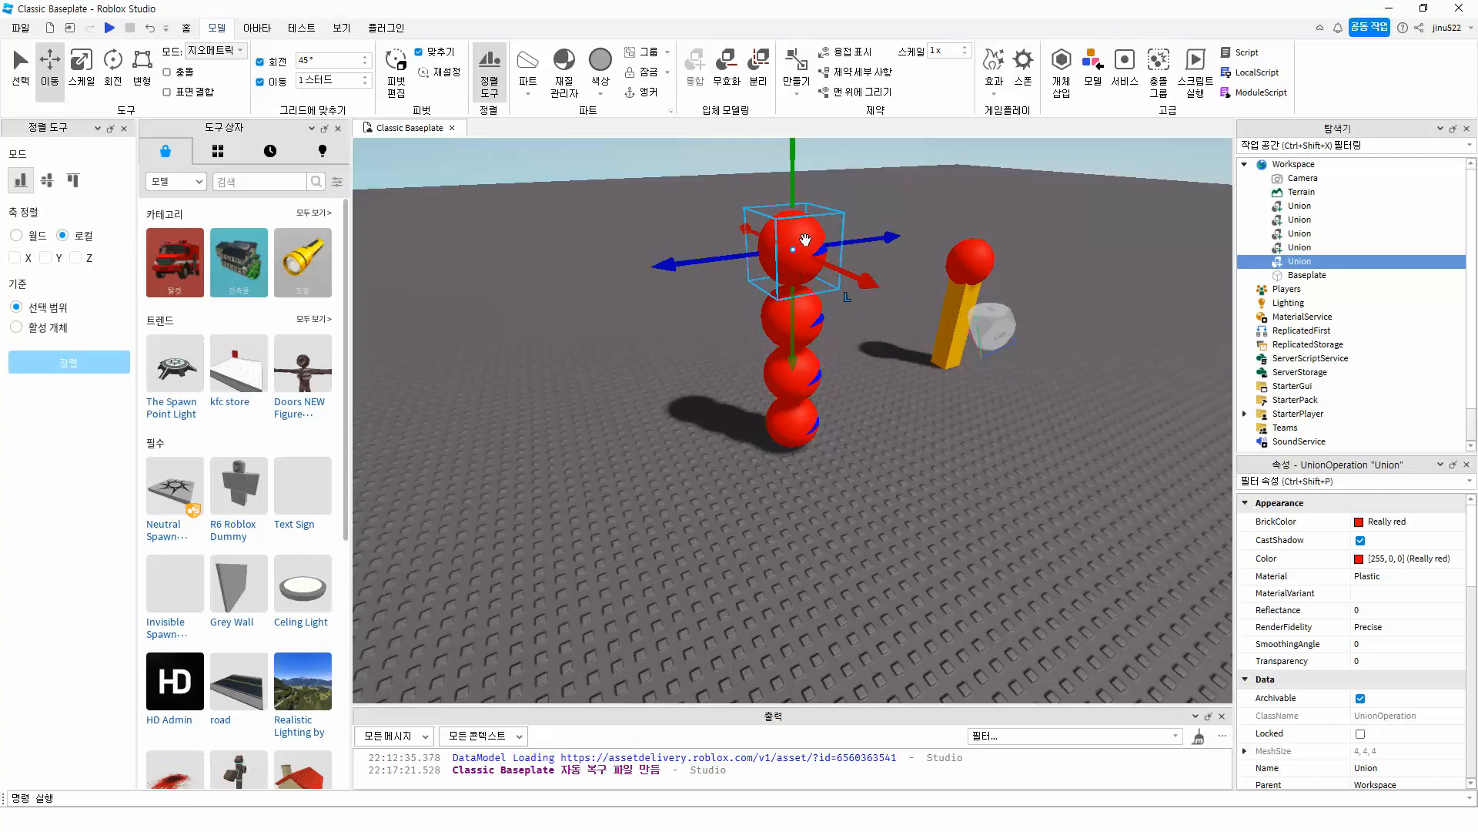
# Step: Separate the topmost notched sphere into its original parts, inspect them, and unite them again
pyautogui.hotkey('ctrl', 'shift', 'u')
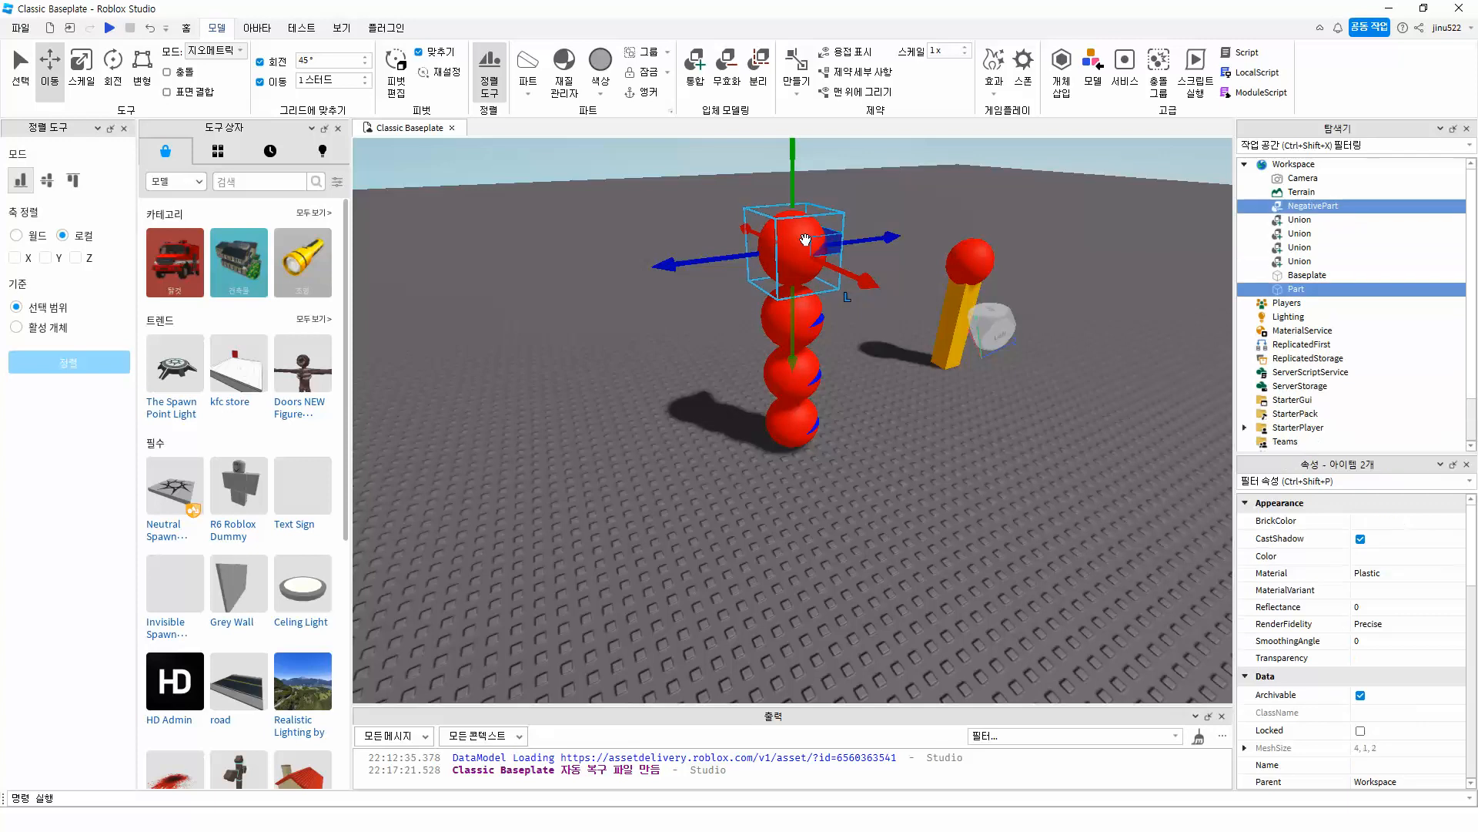
pyautogui.moveTo(912, 305); pyautogui.dragTo(857, 312, button='right')
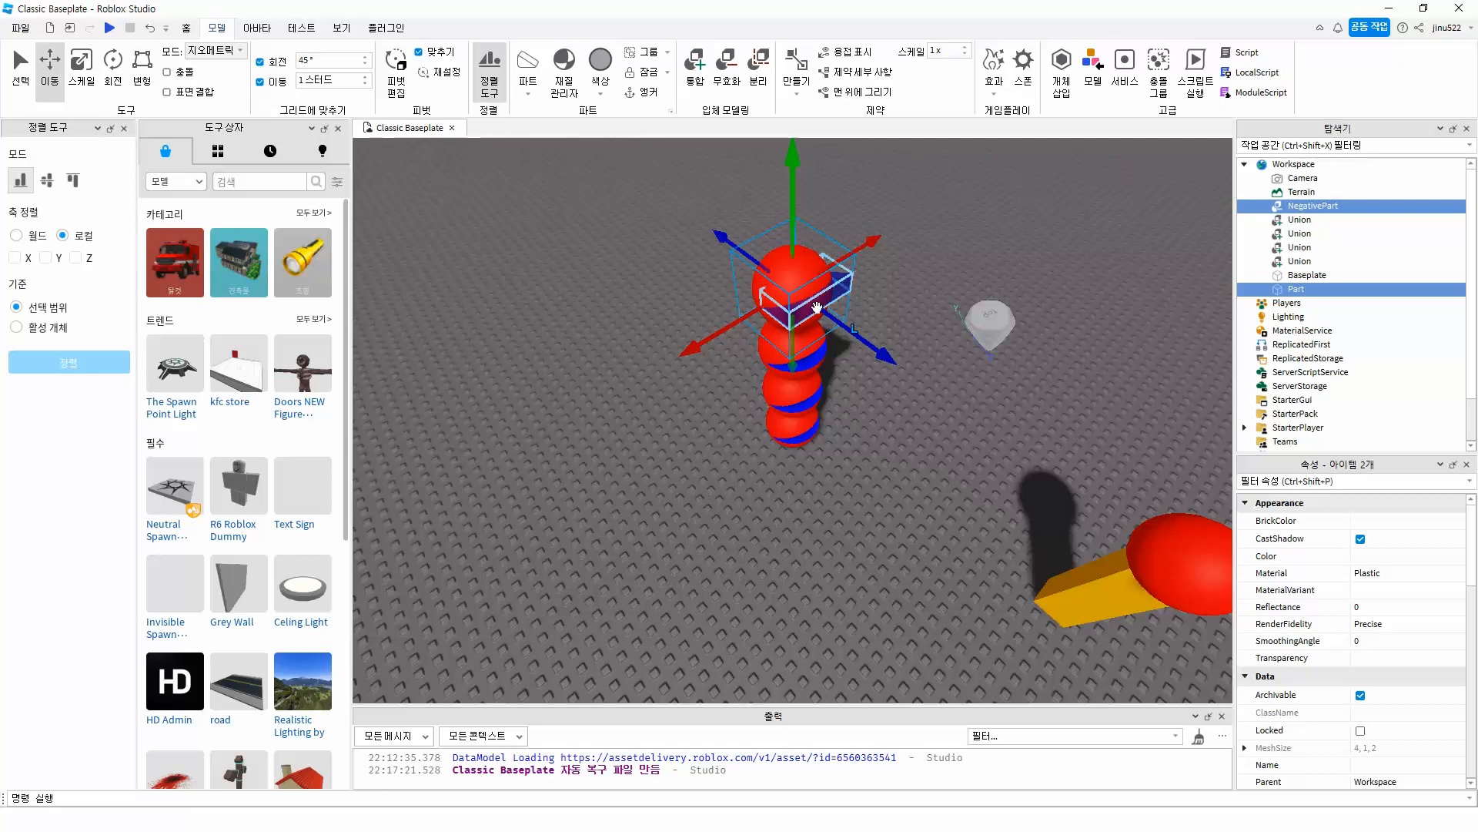
pyautogui.moveTo(953, 285); pyautogui.dragTo(945, 273, button='right')
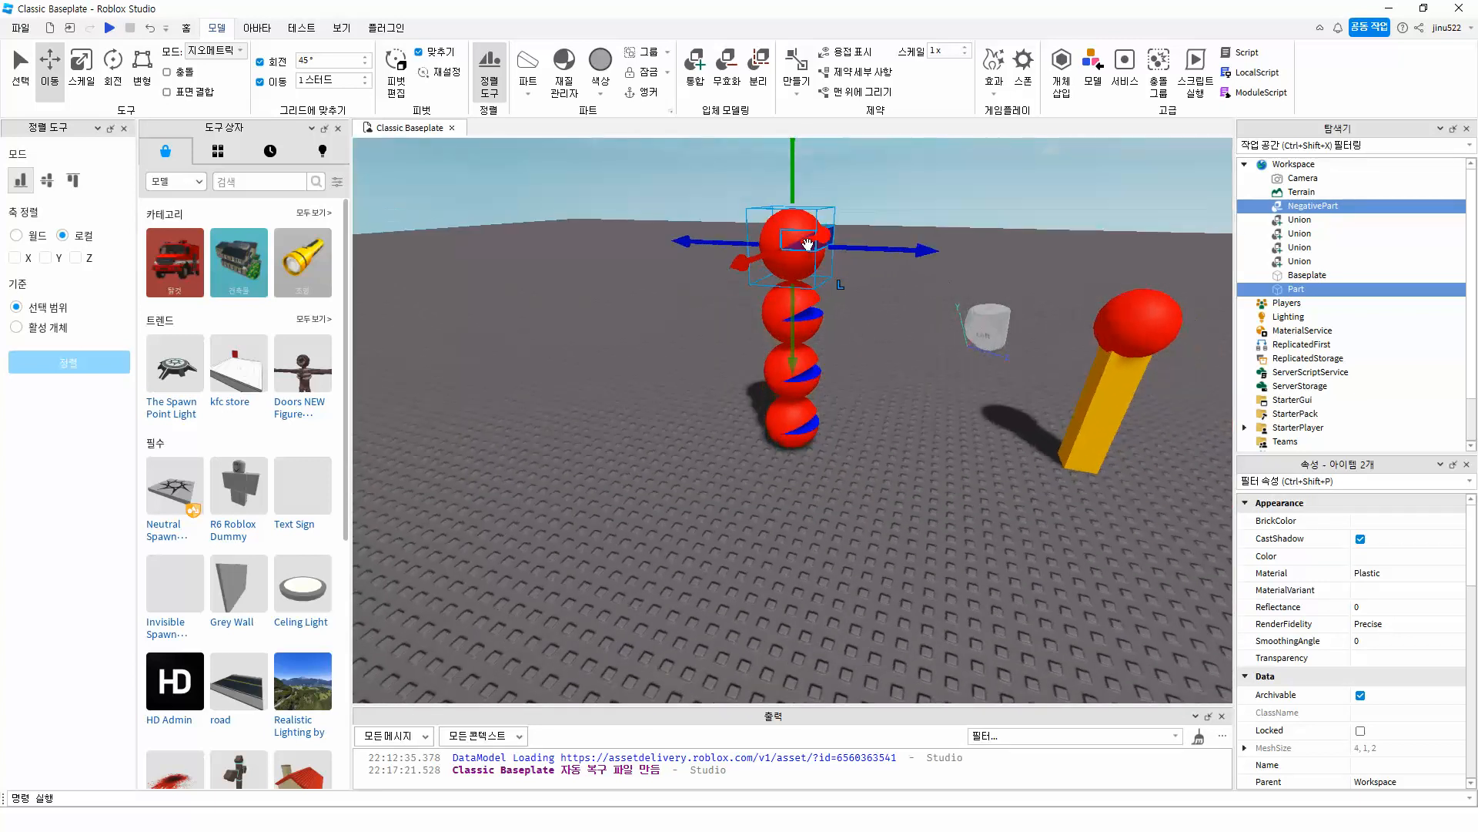
pyautogui.hotkey('ctrl', 'shift', 'g')
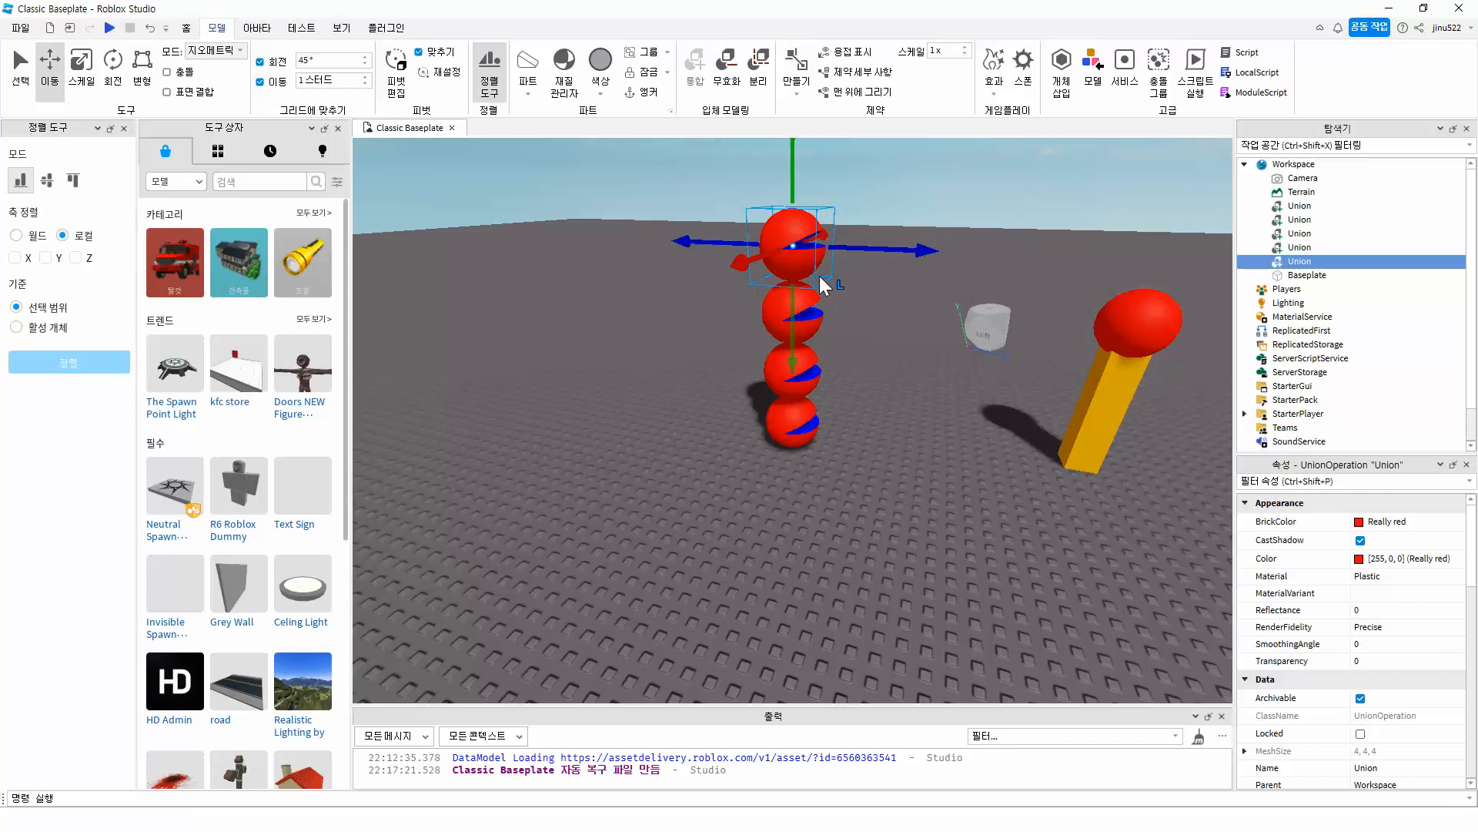
# Step: Negate the topmost notched sphere and place it on the baseplate beside the stack
pyautogui.hotkey('ctrl', 'z')
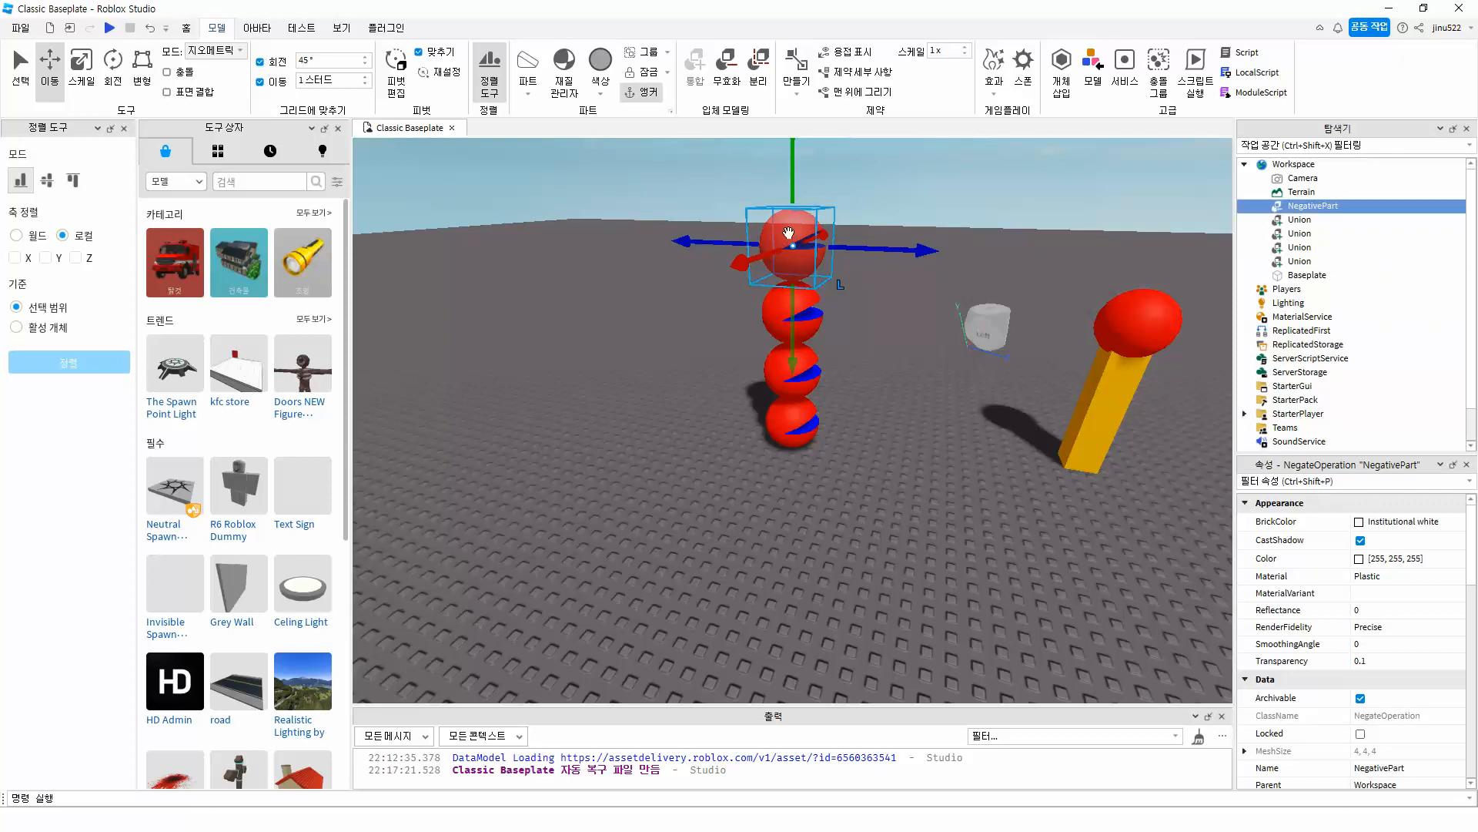
pyautogui.moveTo(793, 260); pyautogui.dragTo(620, 501)
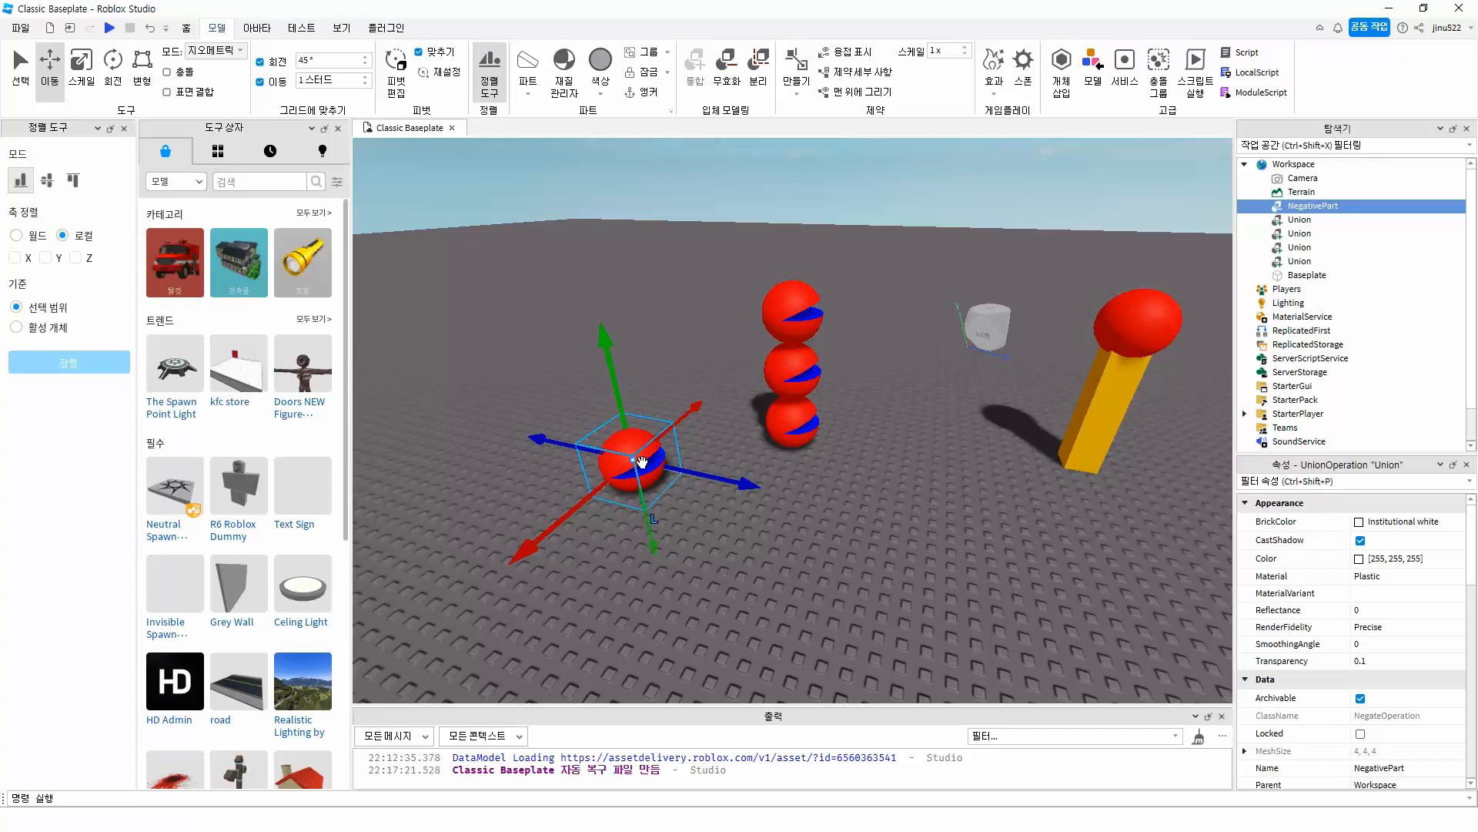
pyautogui.hotkey('ctrl', 'shift', 'n')
pyautogui.hotkey('ctrl', 'shift', 'n')
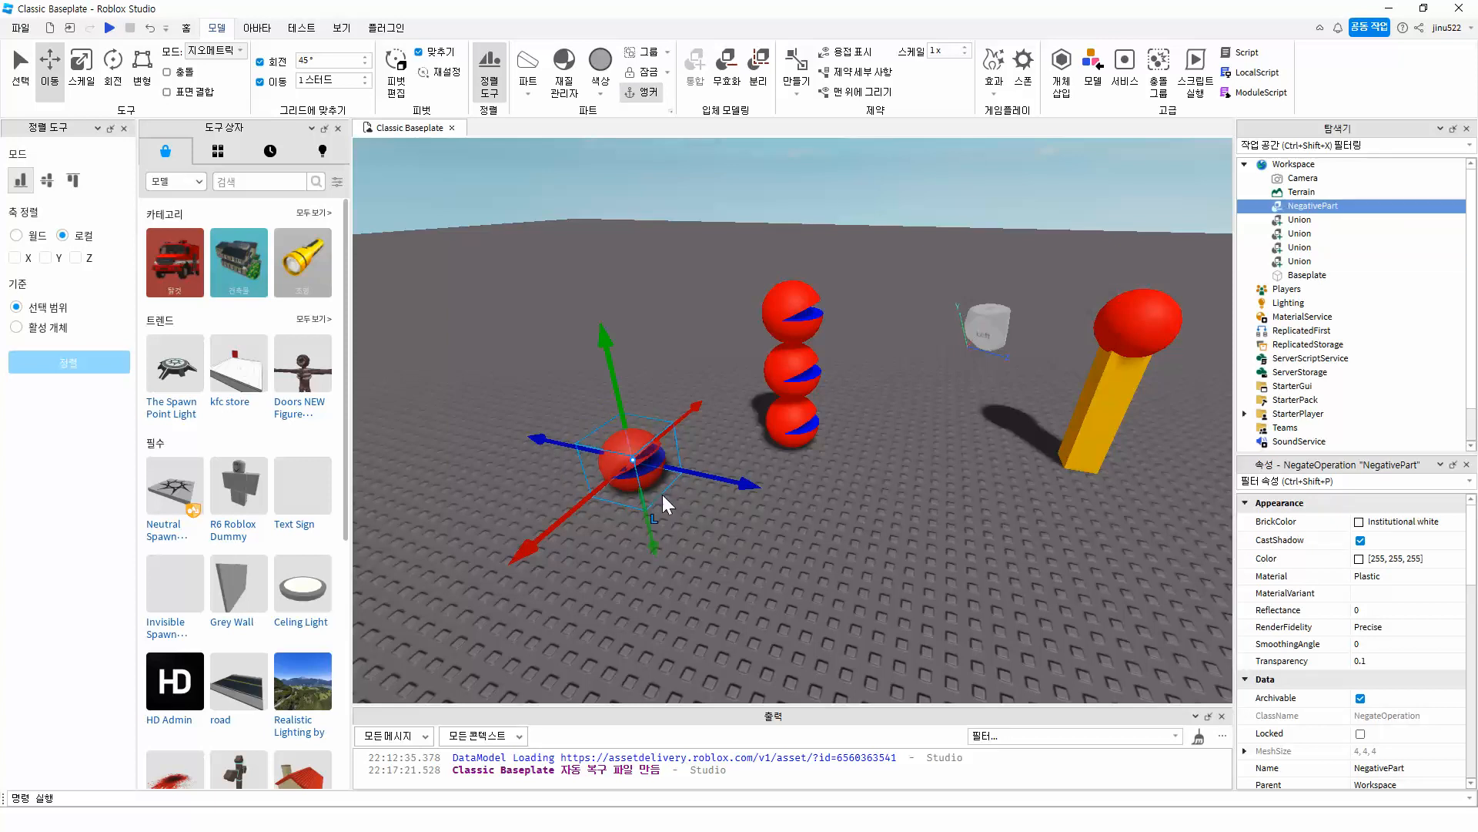
pyautogui.moveTo(668, 497); pyautogui.dragTo(667, 497, button='right')
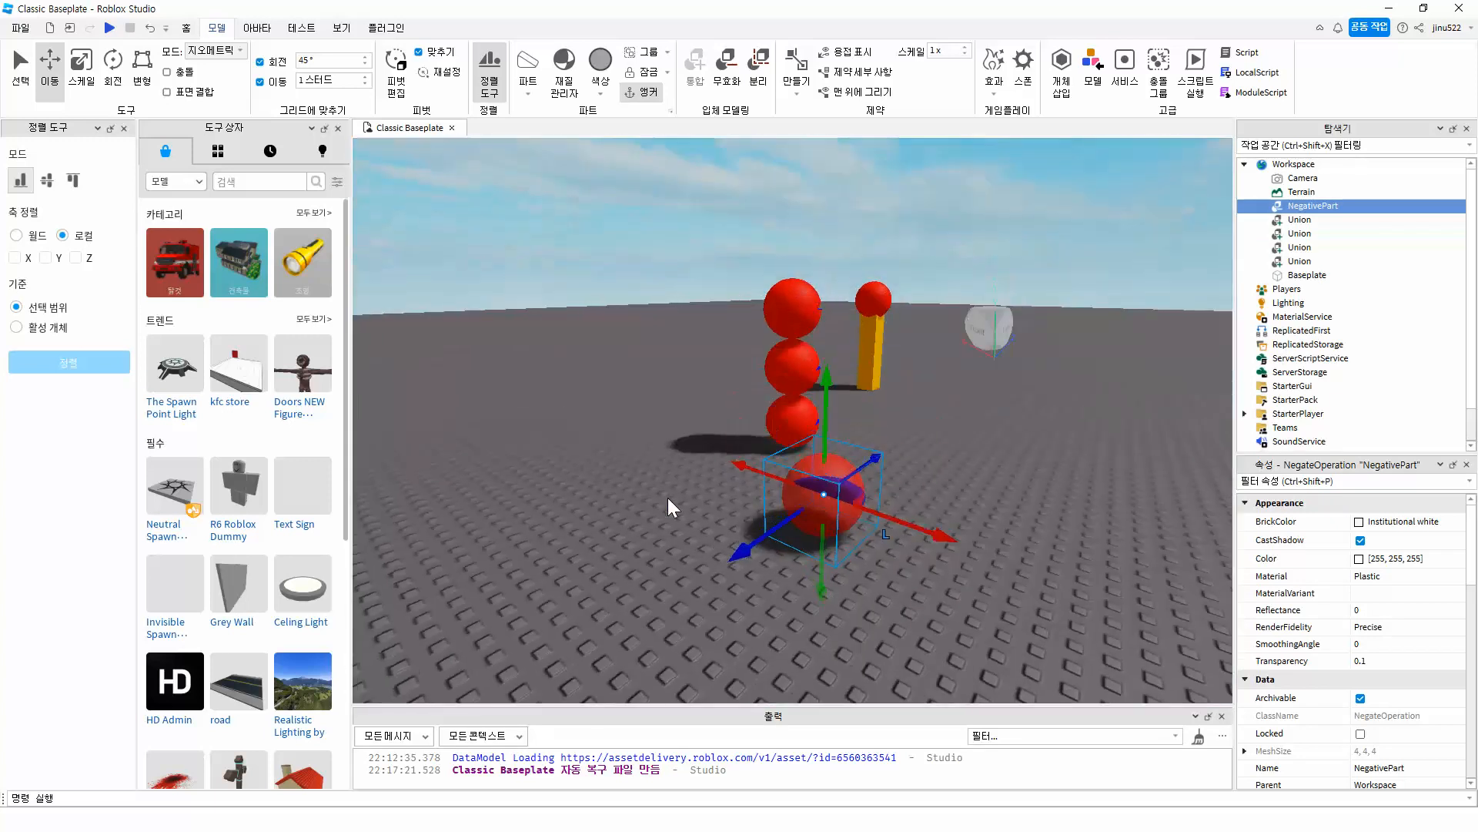
pyautogui.moveTo(848, 506); pyautogui.dragTo(875, 527, button='right')
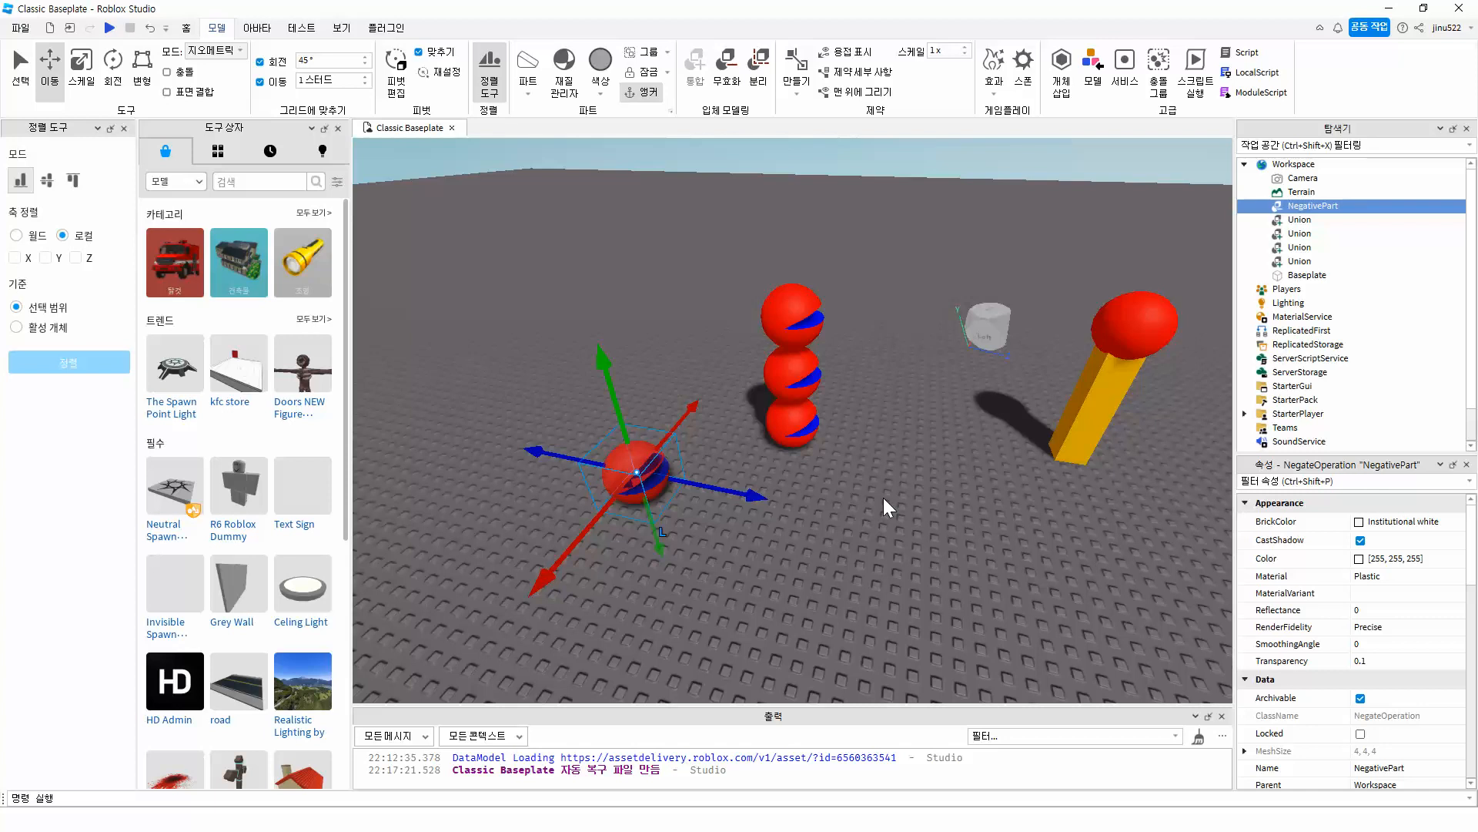
# Step: Insert a block part on the empty area of the baseplate
pyautogui.moveTo(932, 515); pyautogui.dragTo(904, 502, button='right')
pyautogui.moveTo(898, 419); pyautogui.dragTo(829, 459, button='right')
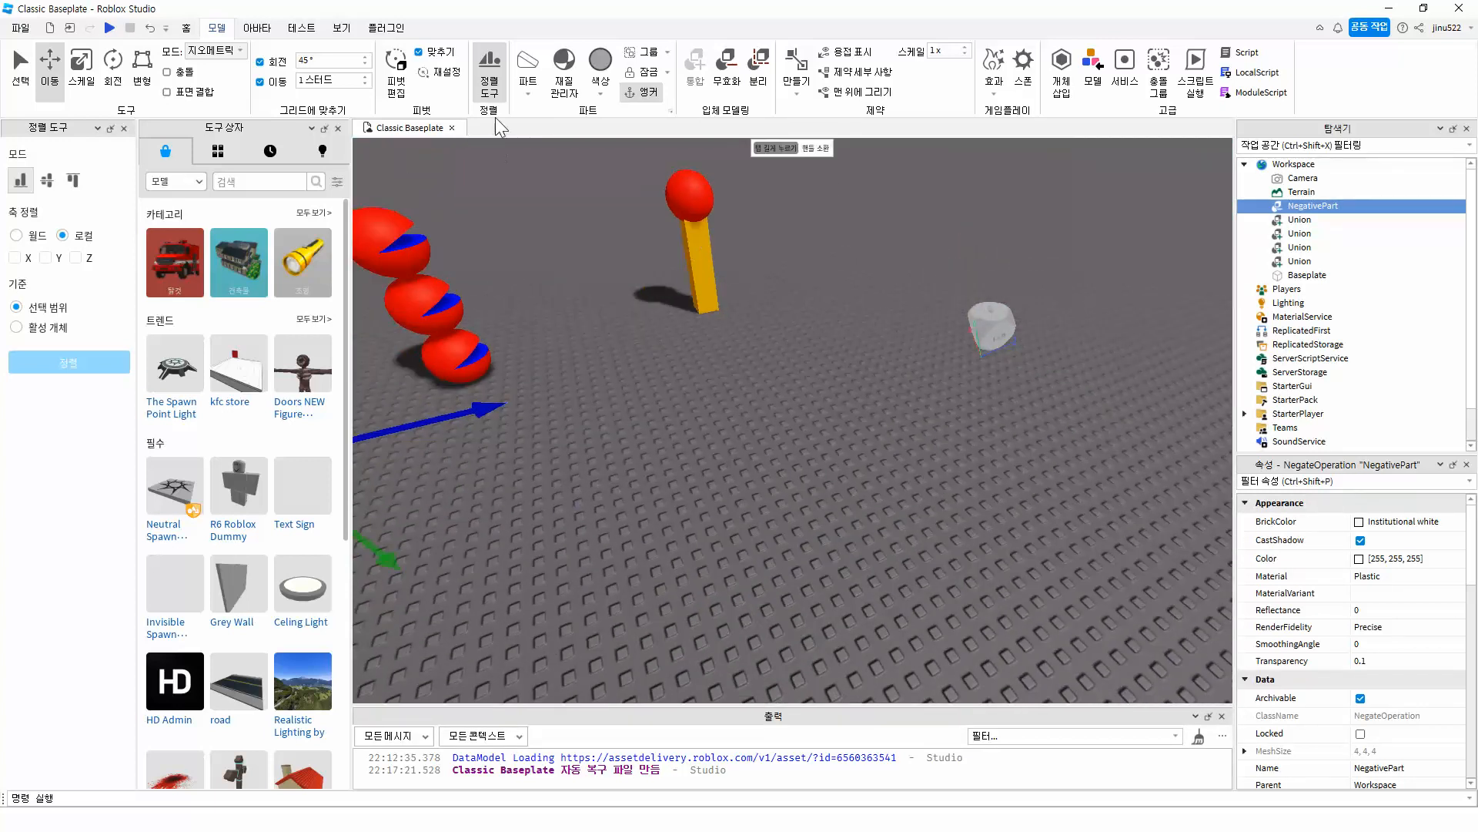
pyautogui.click(530, 97)
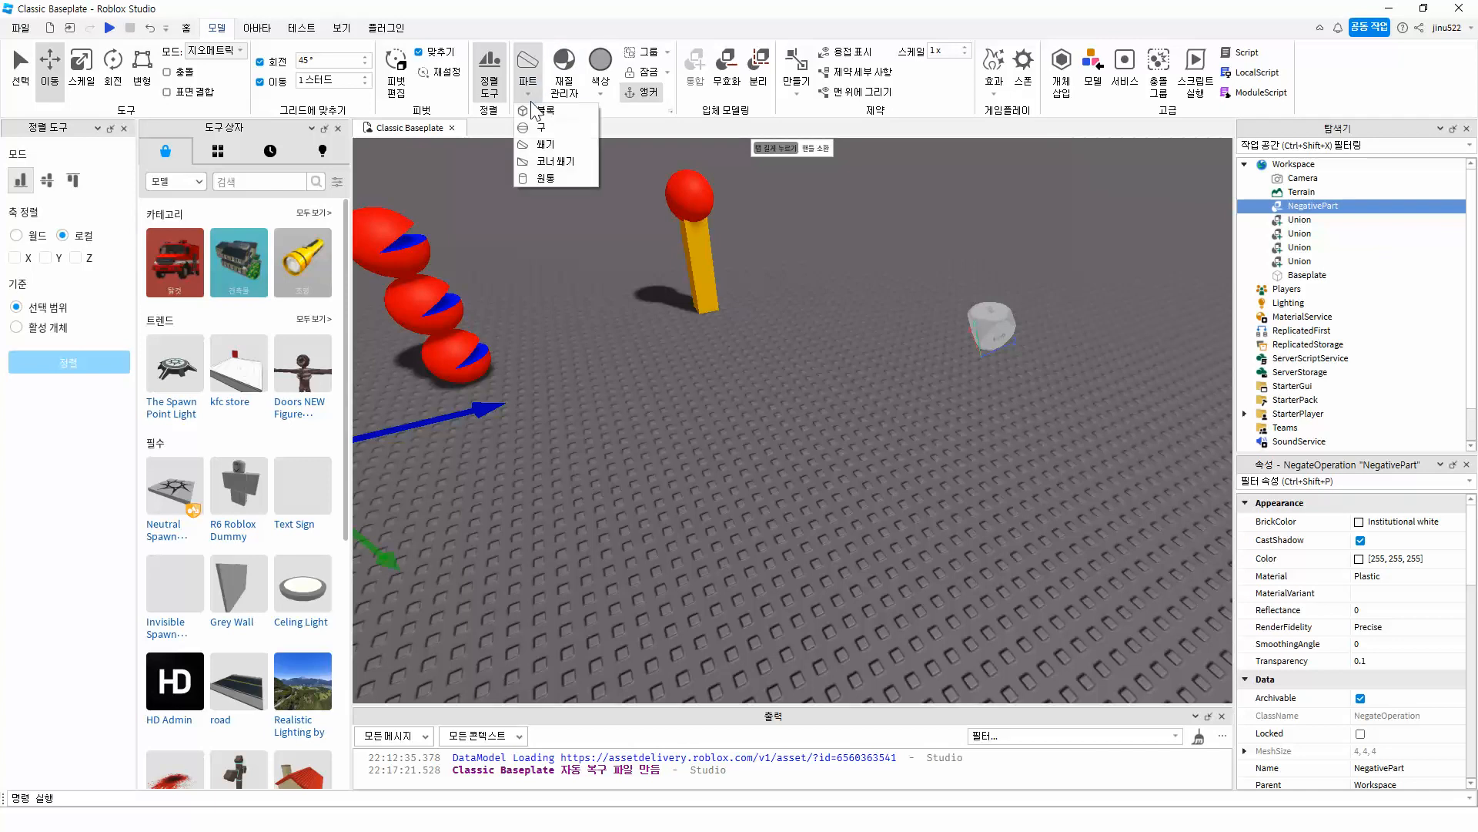
pyautogui.click(543, 111)
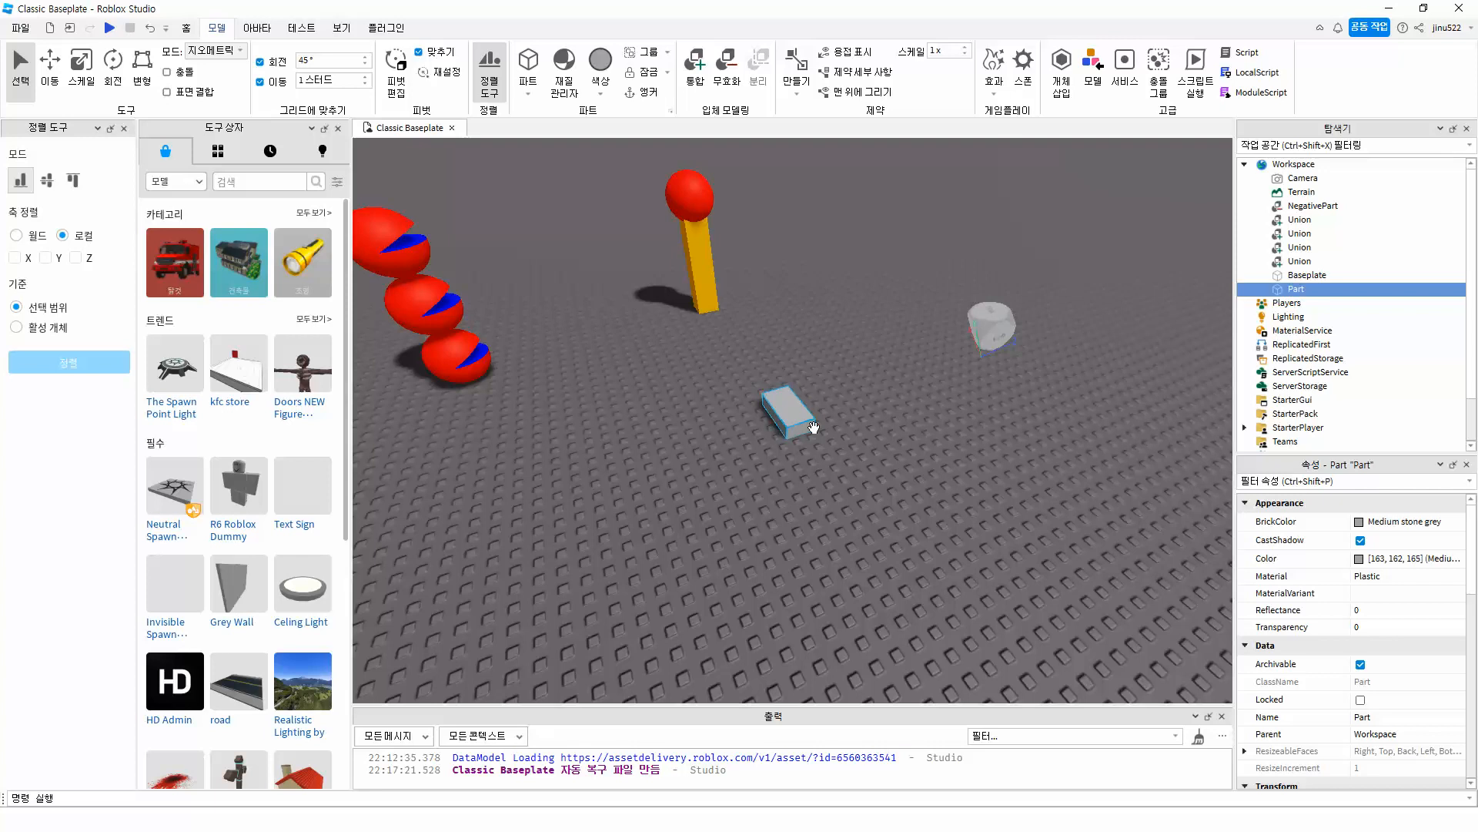
# Step: Scale the grey block into a tall, narrow pillar and raise it to stand on the baseplate
pyautogui.hotkey('ctrl', '3')
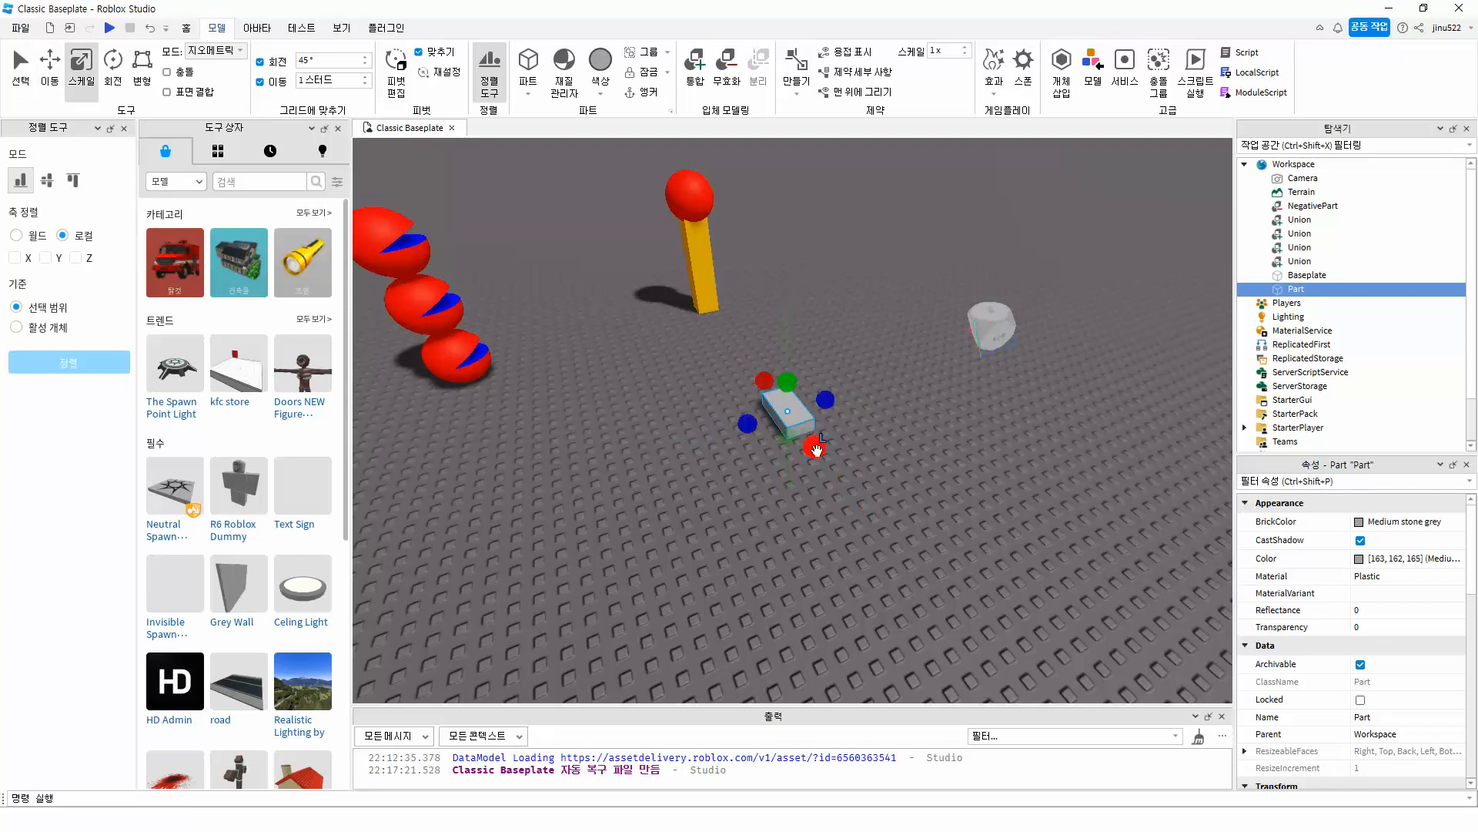
pyautogui.keyDown('ctrl'); pyautogui.moveTo(804, 432); pyautogui.dragTo(790, 307); pyautogui.keyUp('ctrl')
pyautogui.moveTo(807, 418); pyautogui.dragTo(807, 418, button='right')
pyautogui.moveTo(858, 460); pyautogui.dragTo(805, 485, button='right')
pyautogui.scroll(4, 751, 475)
pyautogui.moveTo(781, 264); pyautogui.dragTo(777, 211)
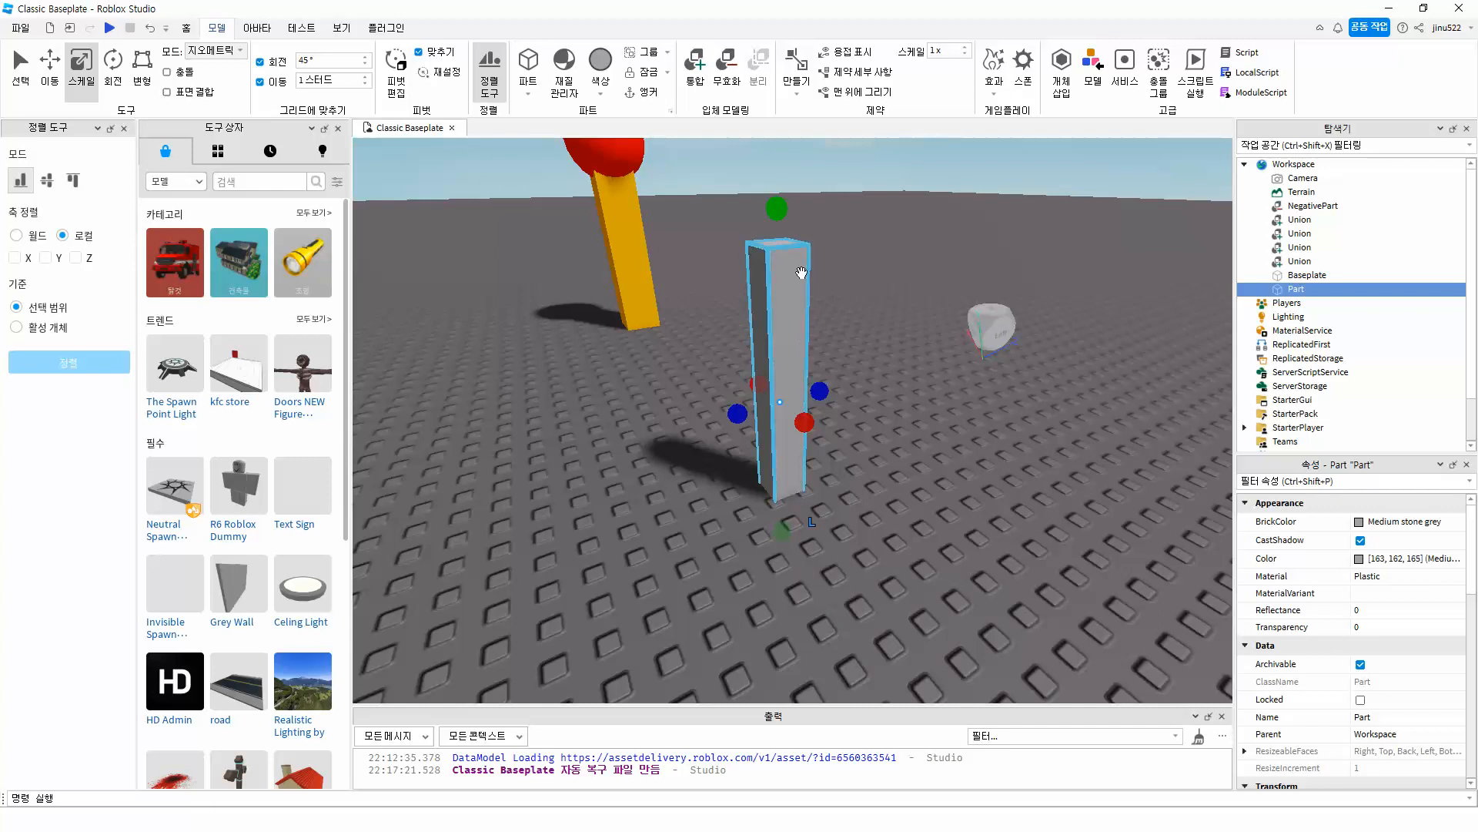
pyautogui.hotkey('ctrl', '2')
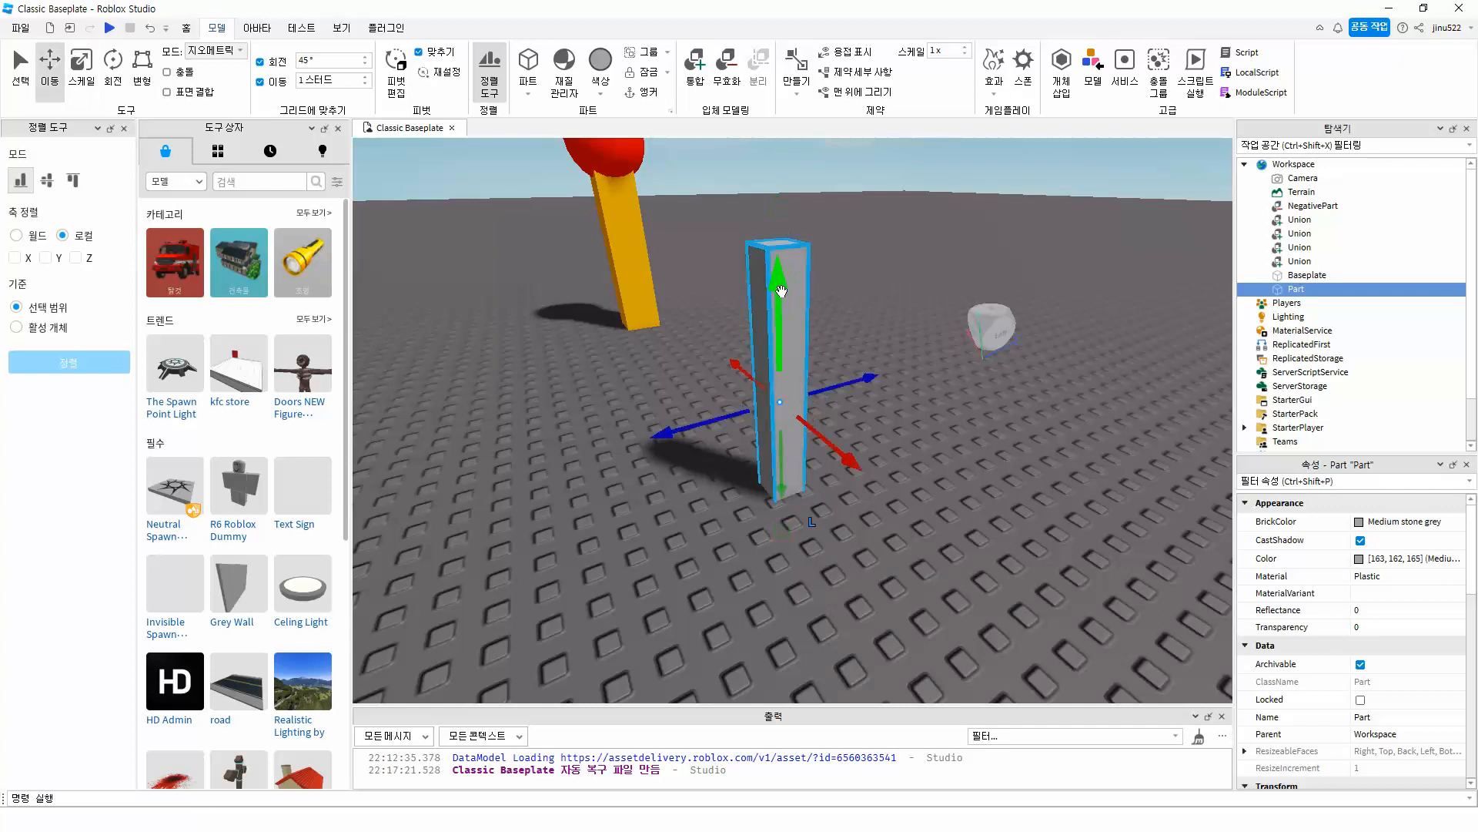
pyautogui.moveTo(780, 265)
pyautogui.mouseDown()
pyautogui.moveTo(778, 205)
pyautogui.moveTo(780, 238)
pyautogui.mouseUp()
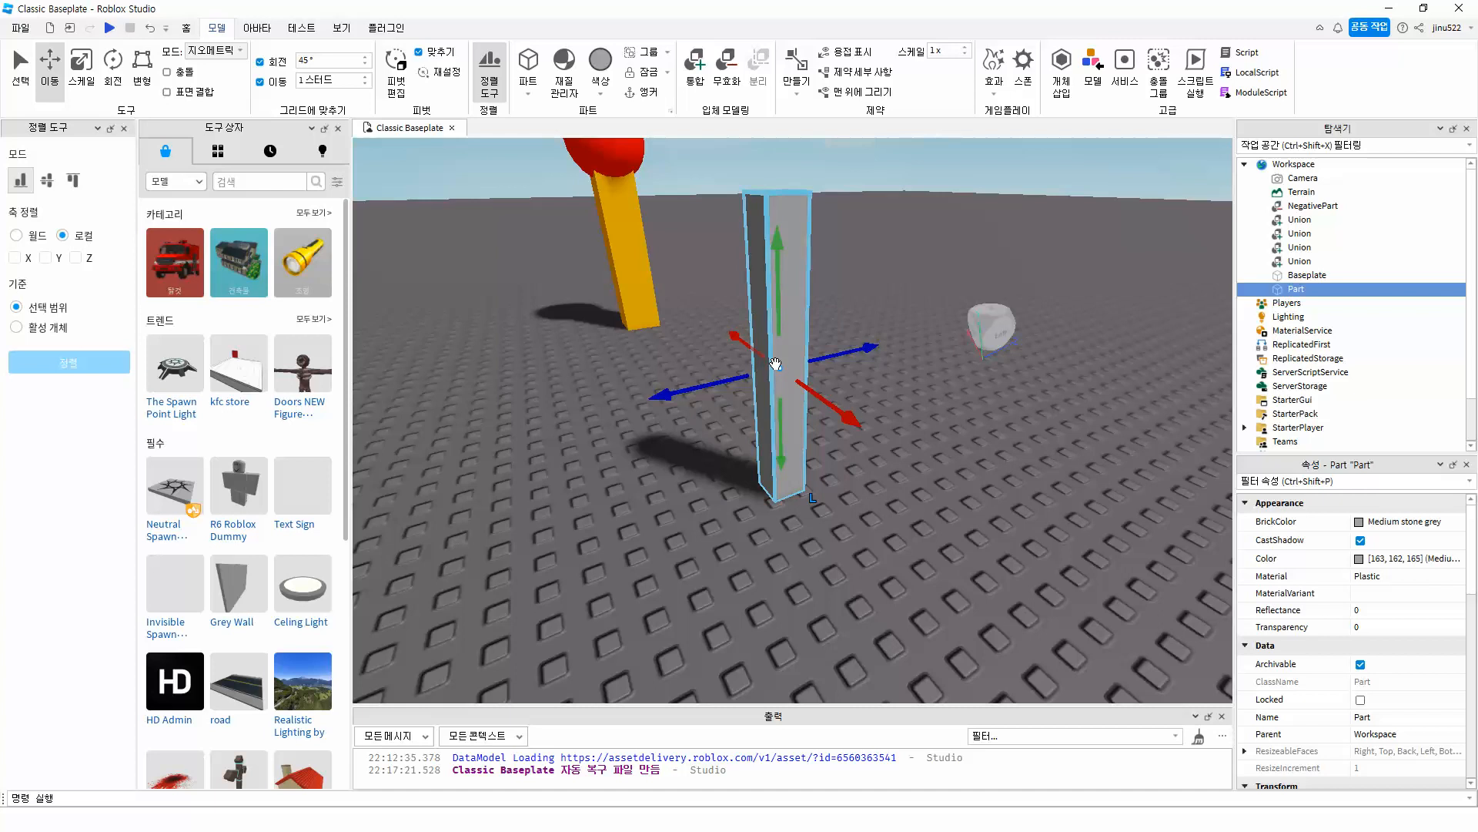
# Step: Duplicate the pillar three times and arrange the four pillars in a rough square on the baseplate
pyautogui.hotkey('ctrl', 'd')
pyautogui.hotkey('ctrl', 'd')
pyautogui.hotkey('ctrl', 'd')
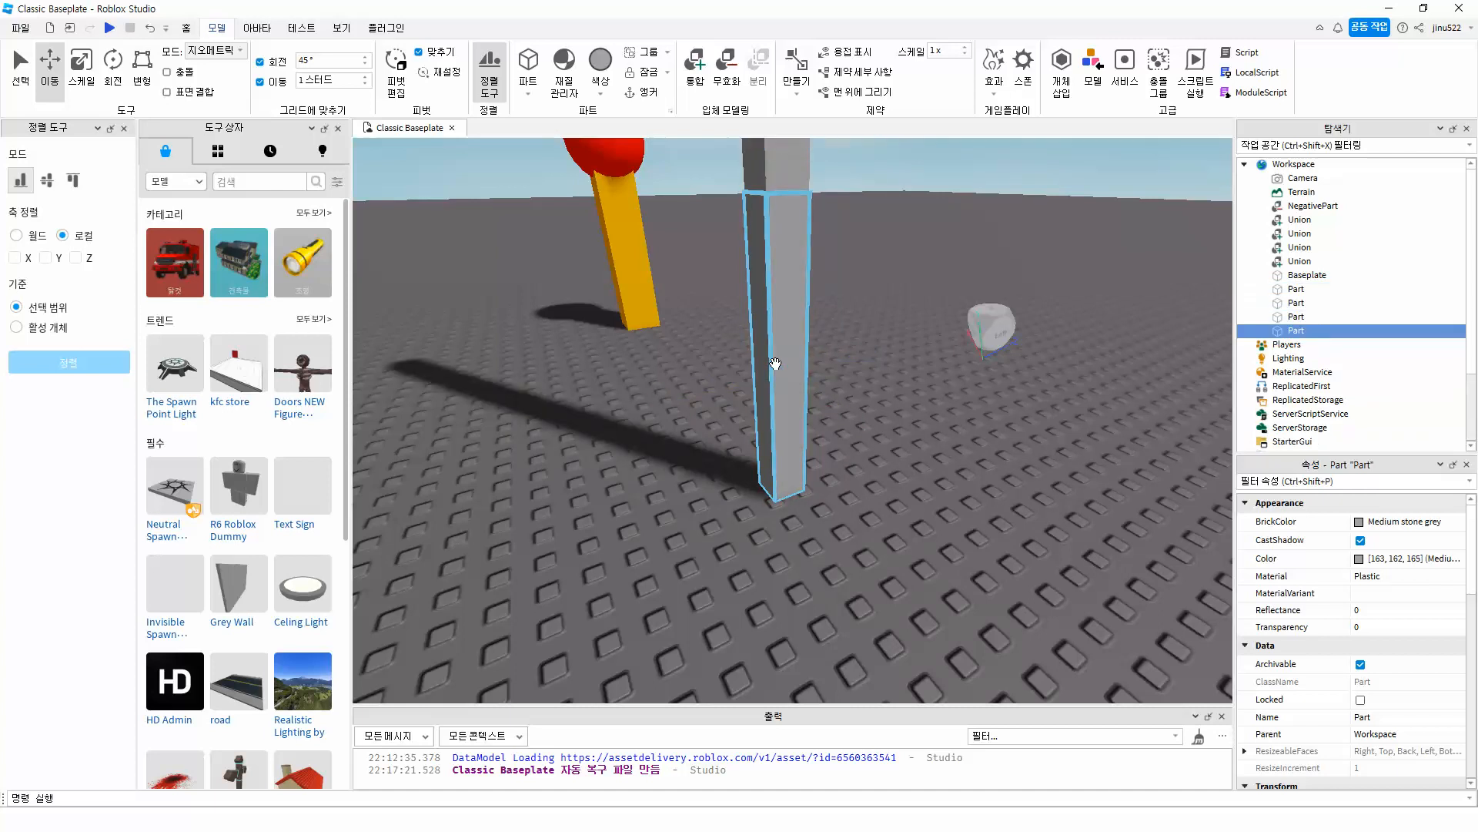
pyautogui.scroll(-5, 774, 360)
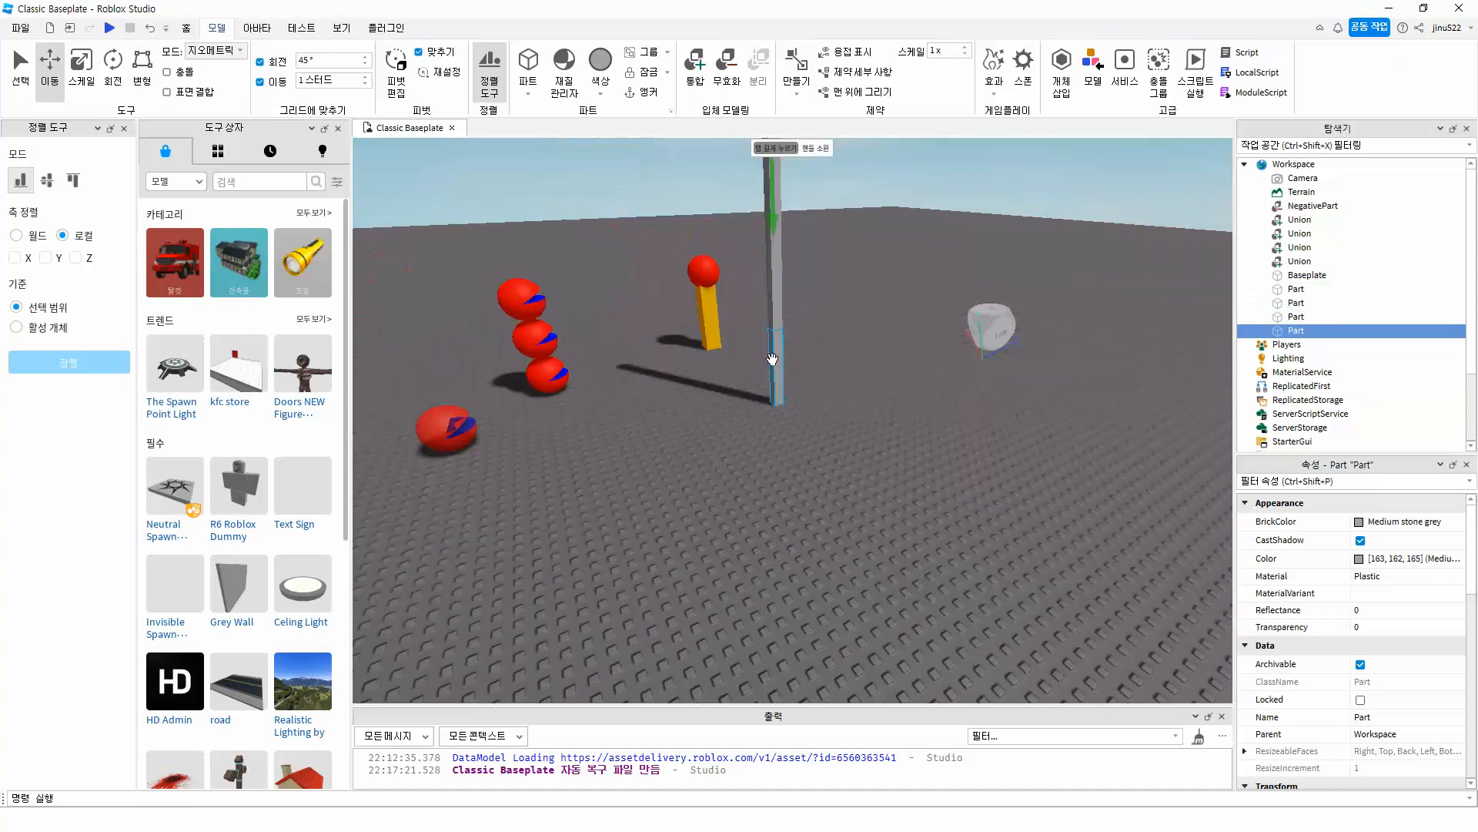
pyautogui.moveTo(774, 320); pyautogui.dragTo(827, 460)
pyautogui.moveTo(772, 231); pyautogui.dragTo(726, 416)
pyautogui.scroll(-3, 743, 243)
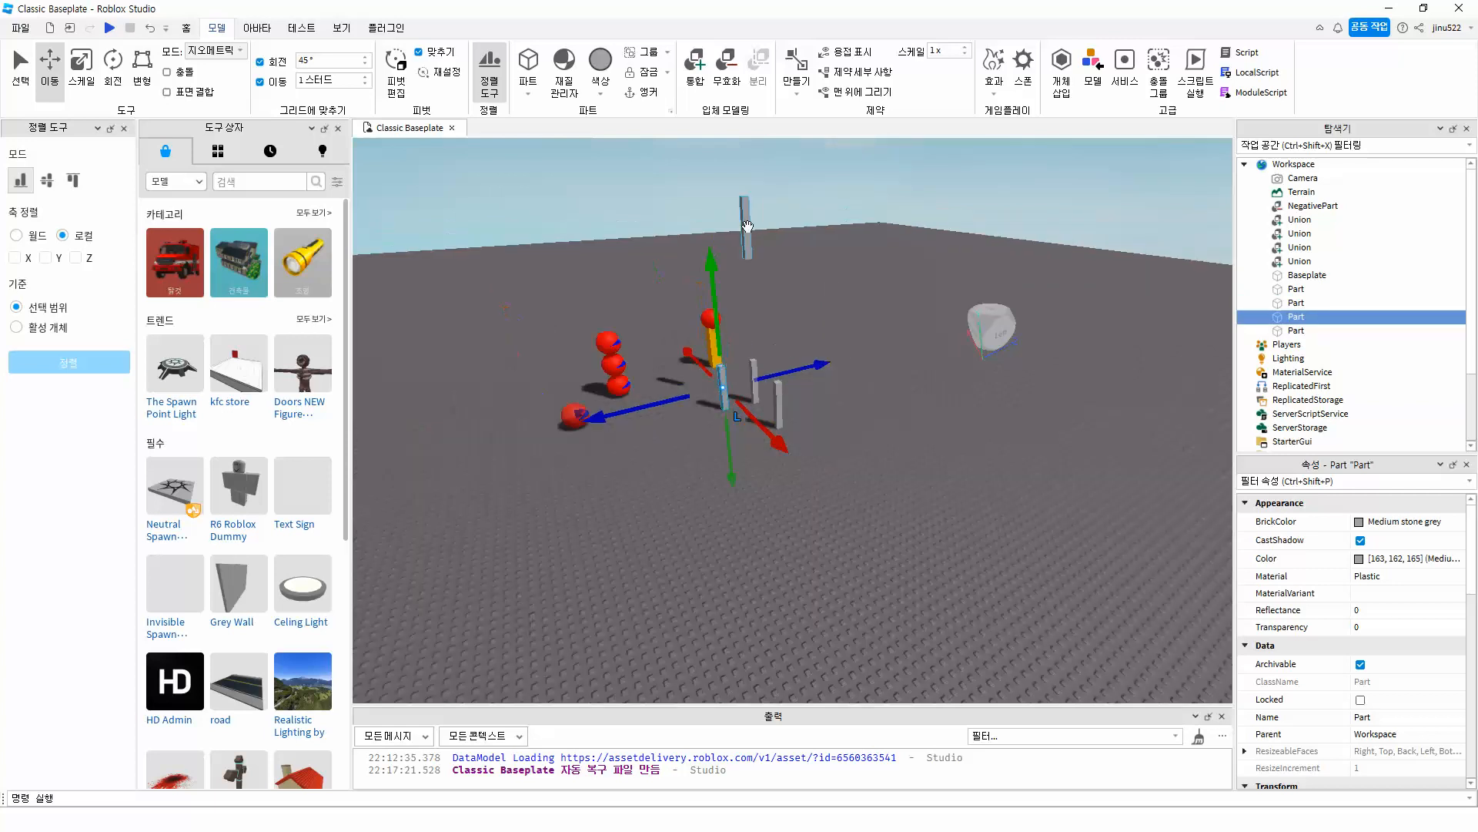
pyautogui.moveTo(744, 243); pyautogui.dragTo(751, 441)
pyautogui.scroll(4, 723, 441)
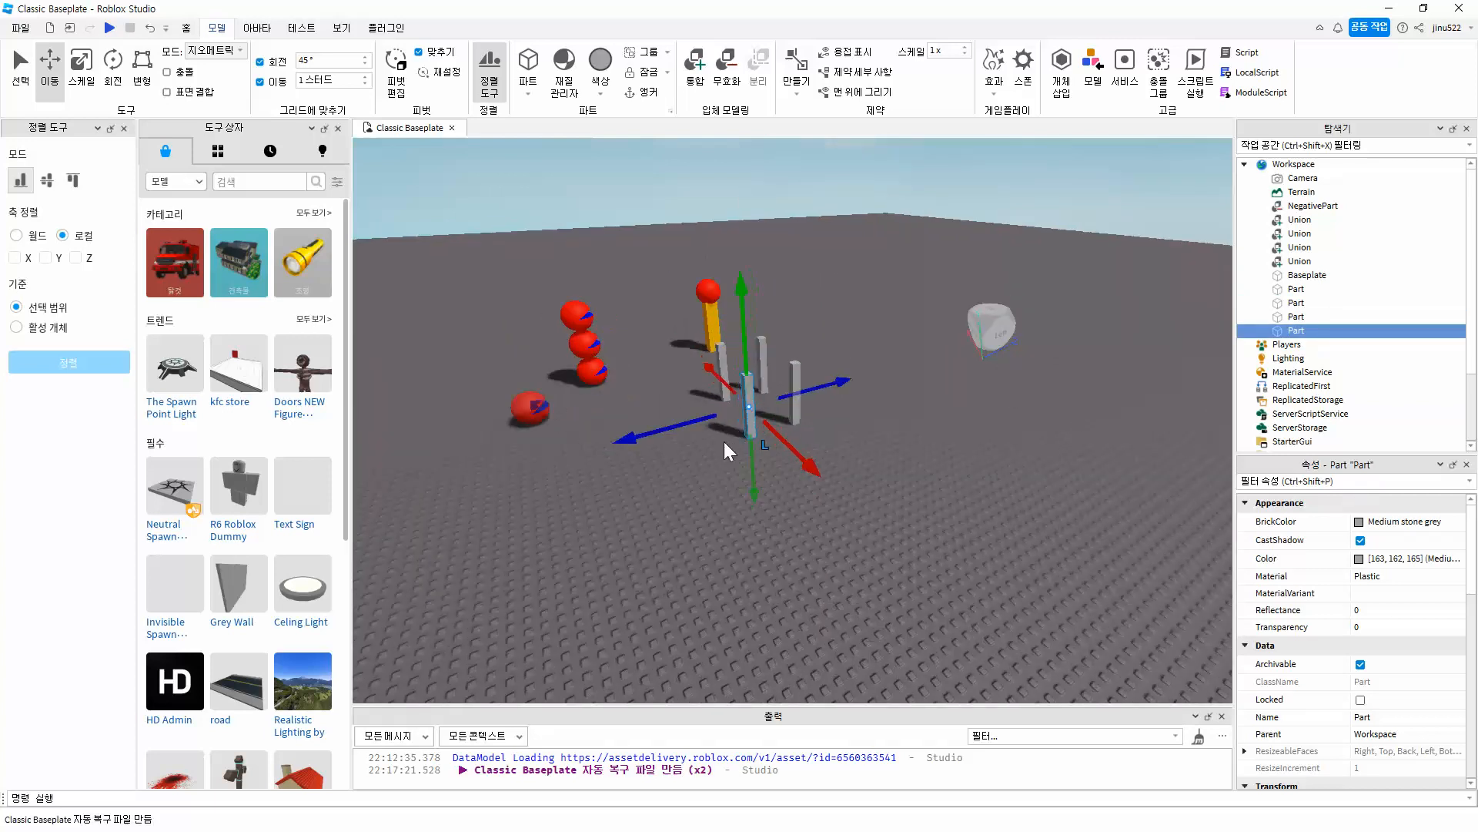
# Step: Examine the arrangement of the four pillars from directly above
pyautogui.moveTo(999, 417); pyautogui.dragTo(1000, 417, button='right')
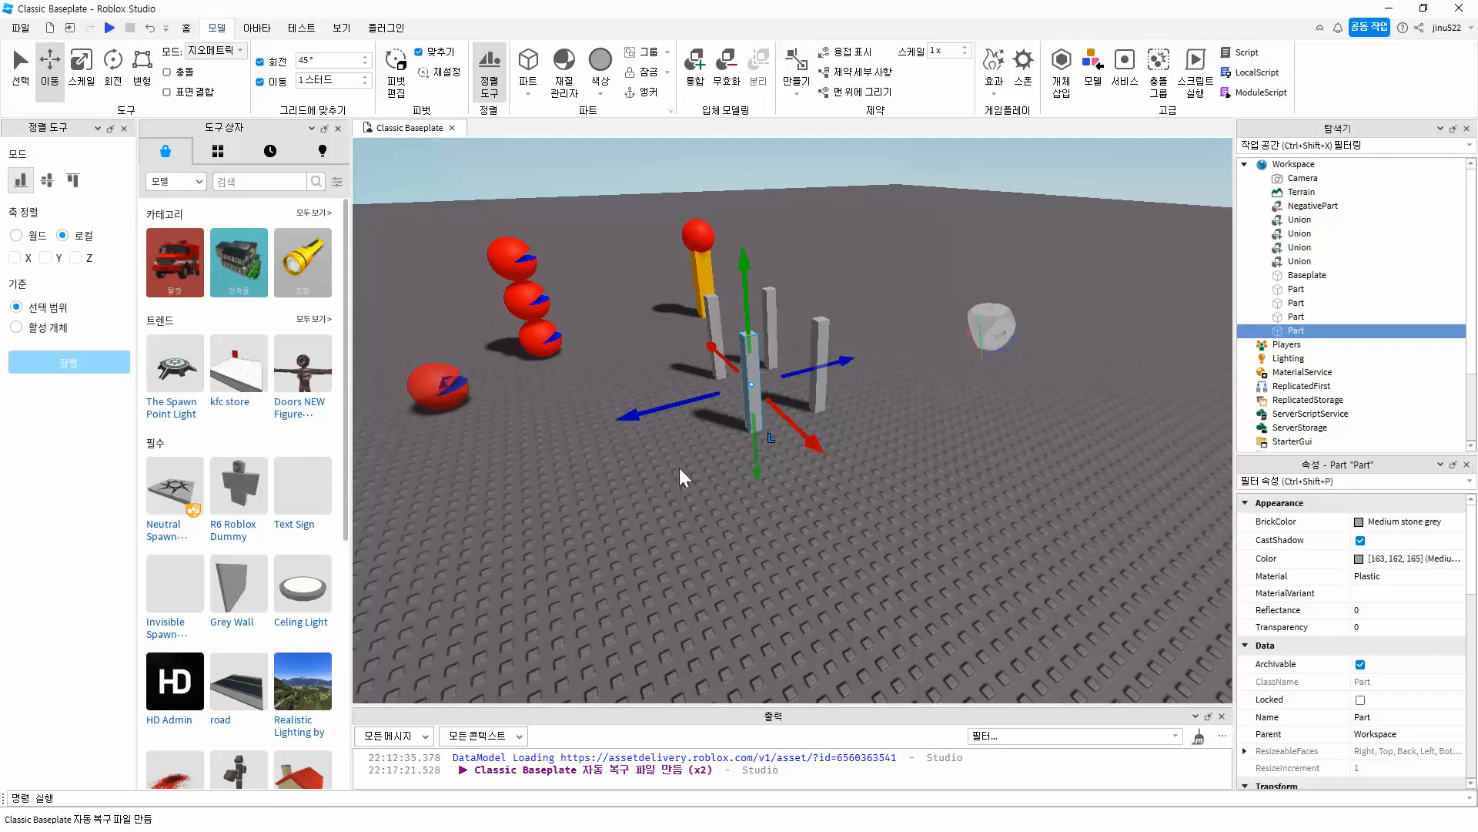
pyautogui.scroll(5, 679, 468)
pyautogui.scroll(3, 578, 462)
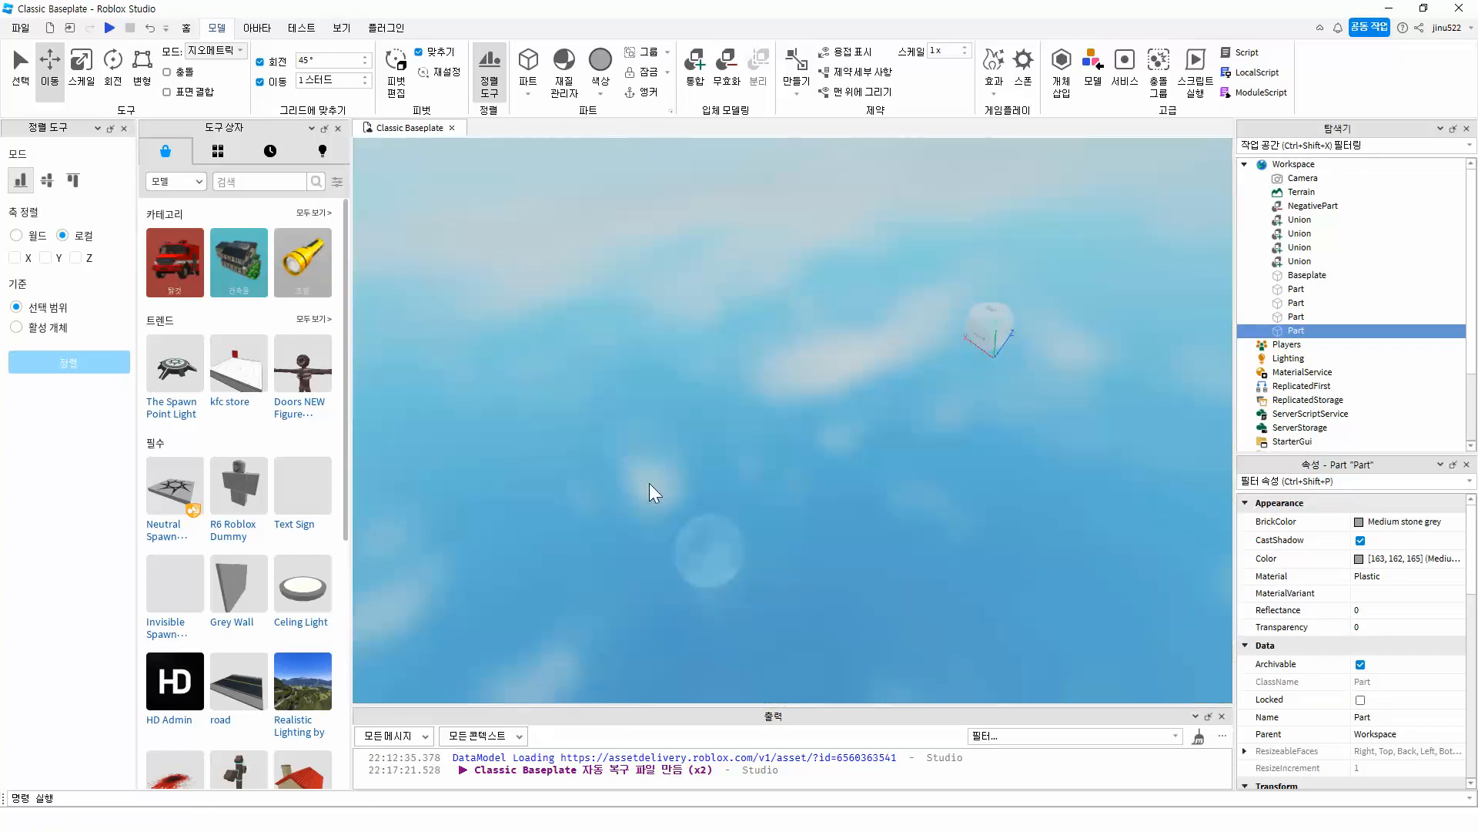
pyautogui.scroll(-1, 608, 460)
pyautogui.scroll(-4, 608, 459)
pyautogui.moveTo(608, 466); pyautogui.dragTo(609, 465, button='right')
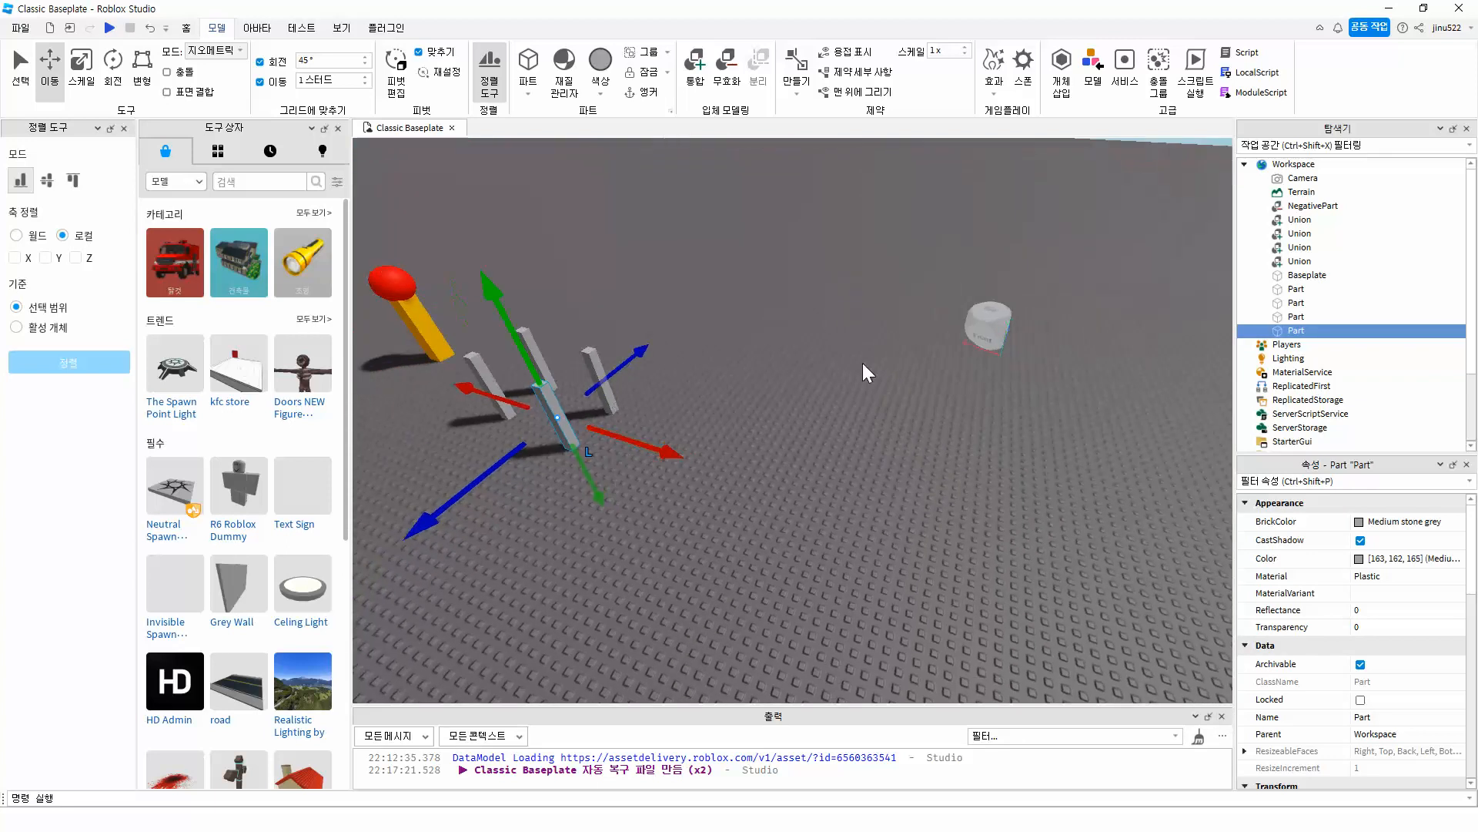
pyautogui.click(989, 309)
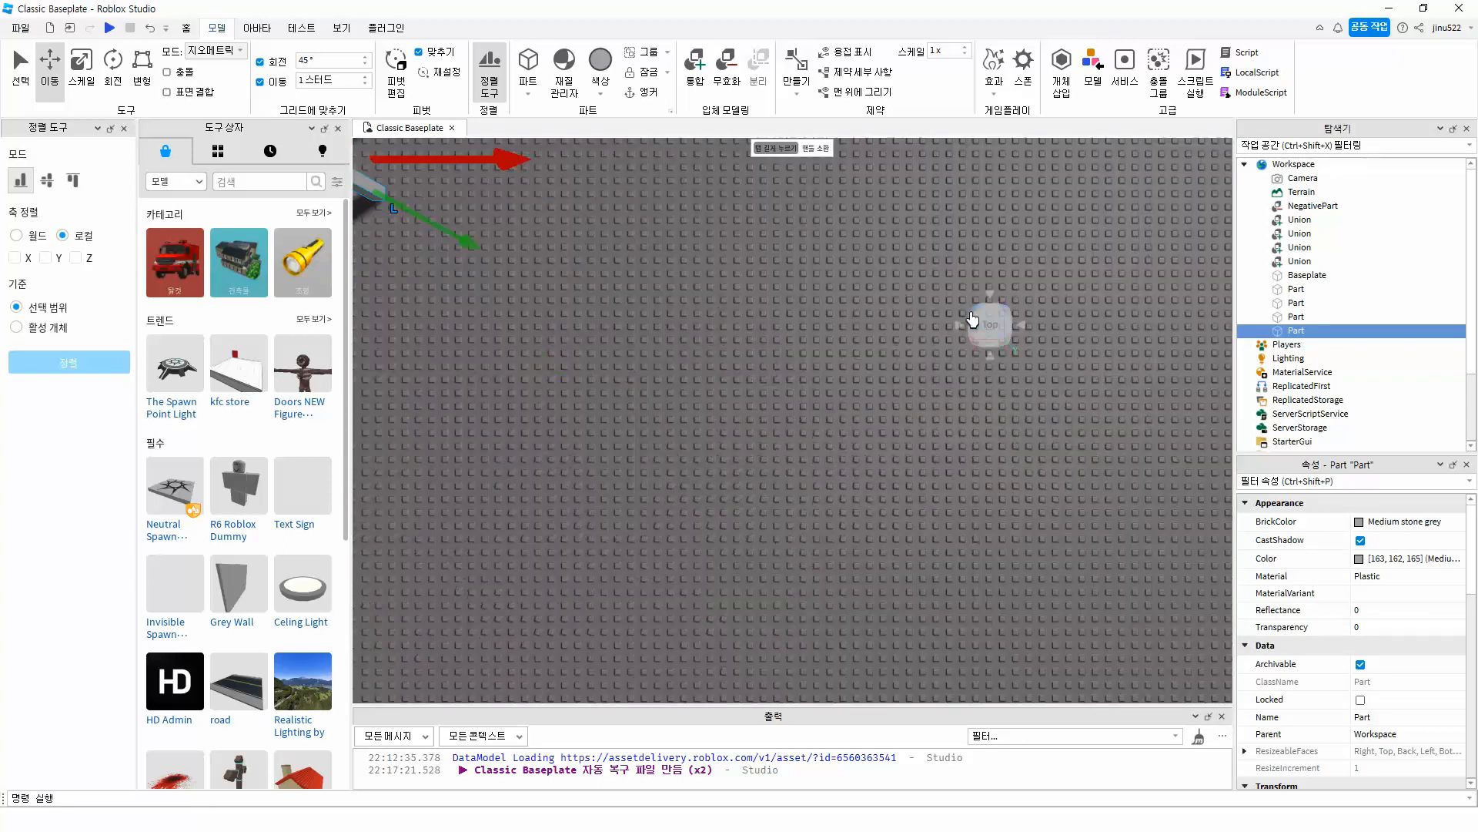
pyautogui.click(630, 332)
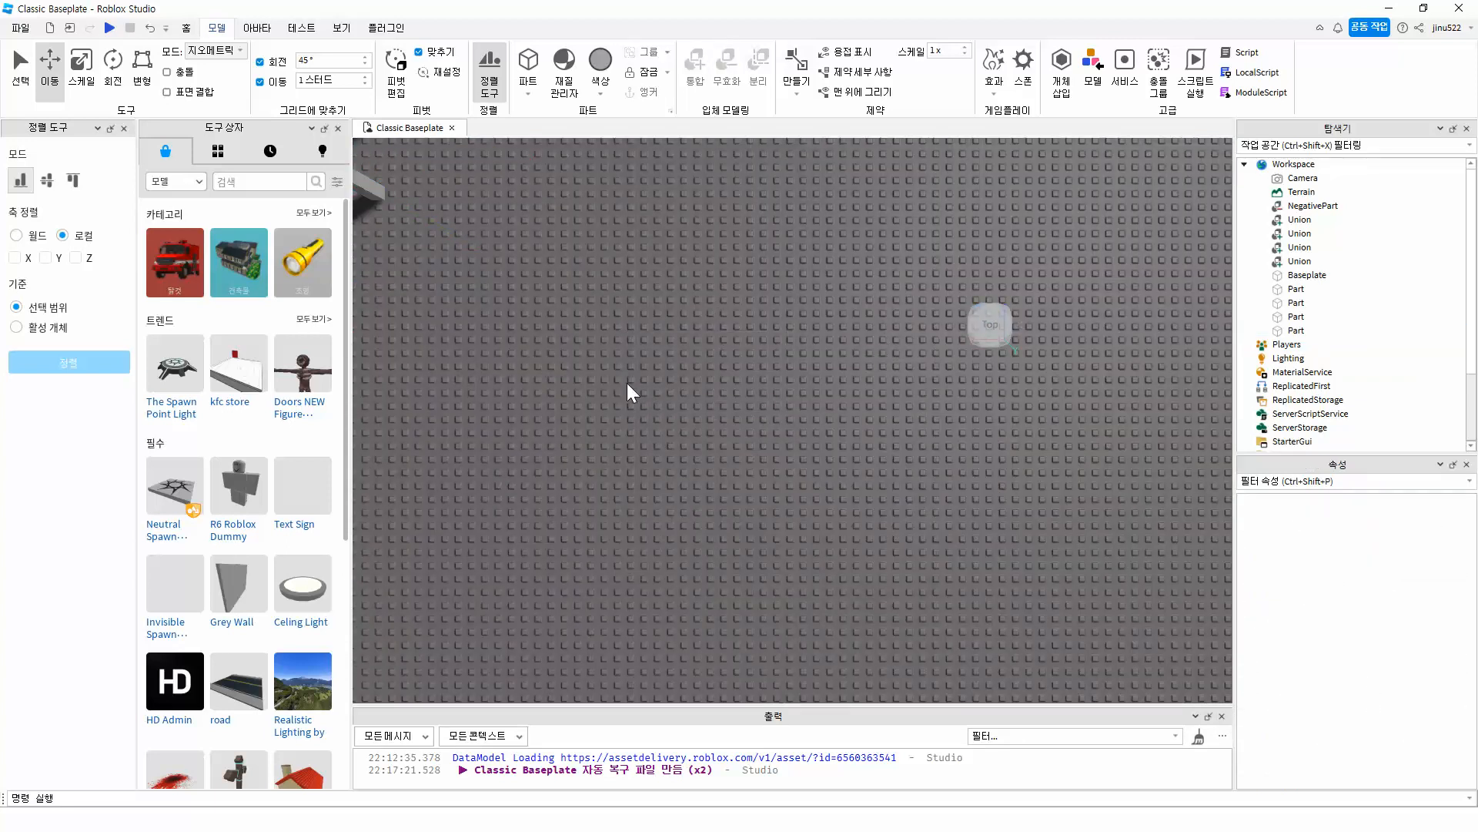
pyautogui.scroll(10, 785, 420)
pyautogui.scroll(-5, 783, 414)
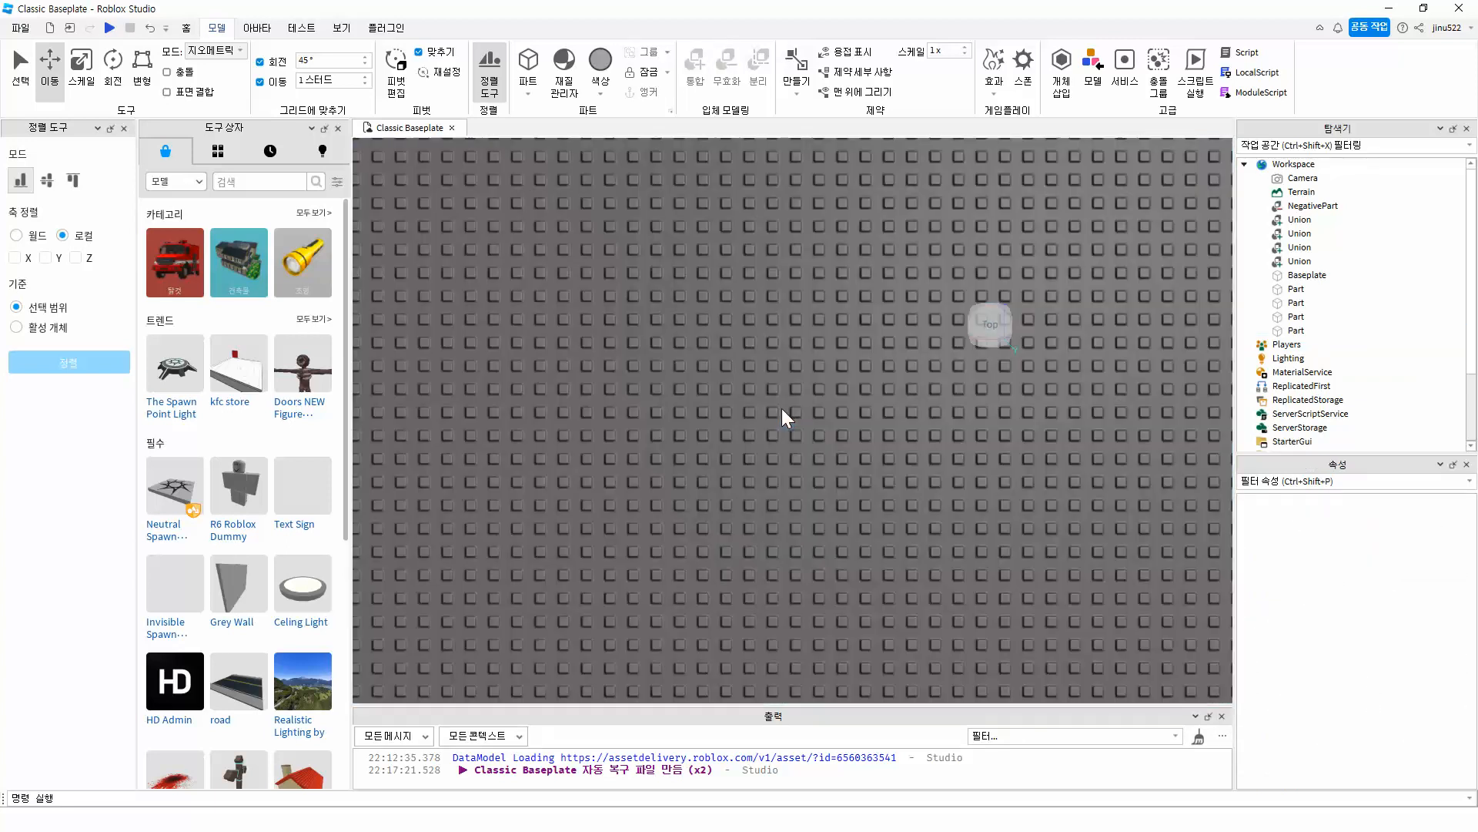
pyautogui.scroll(-5, 779, 408)
pyautogui.scroll(8, 778, 442)
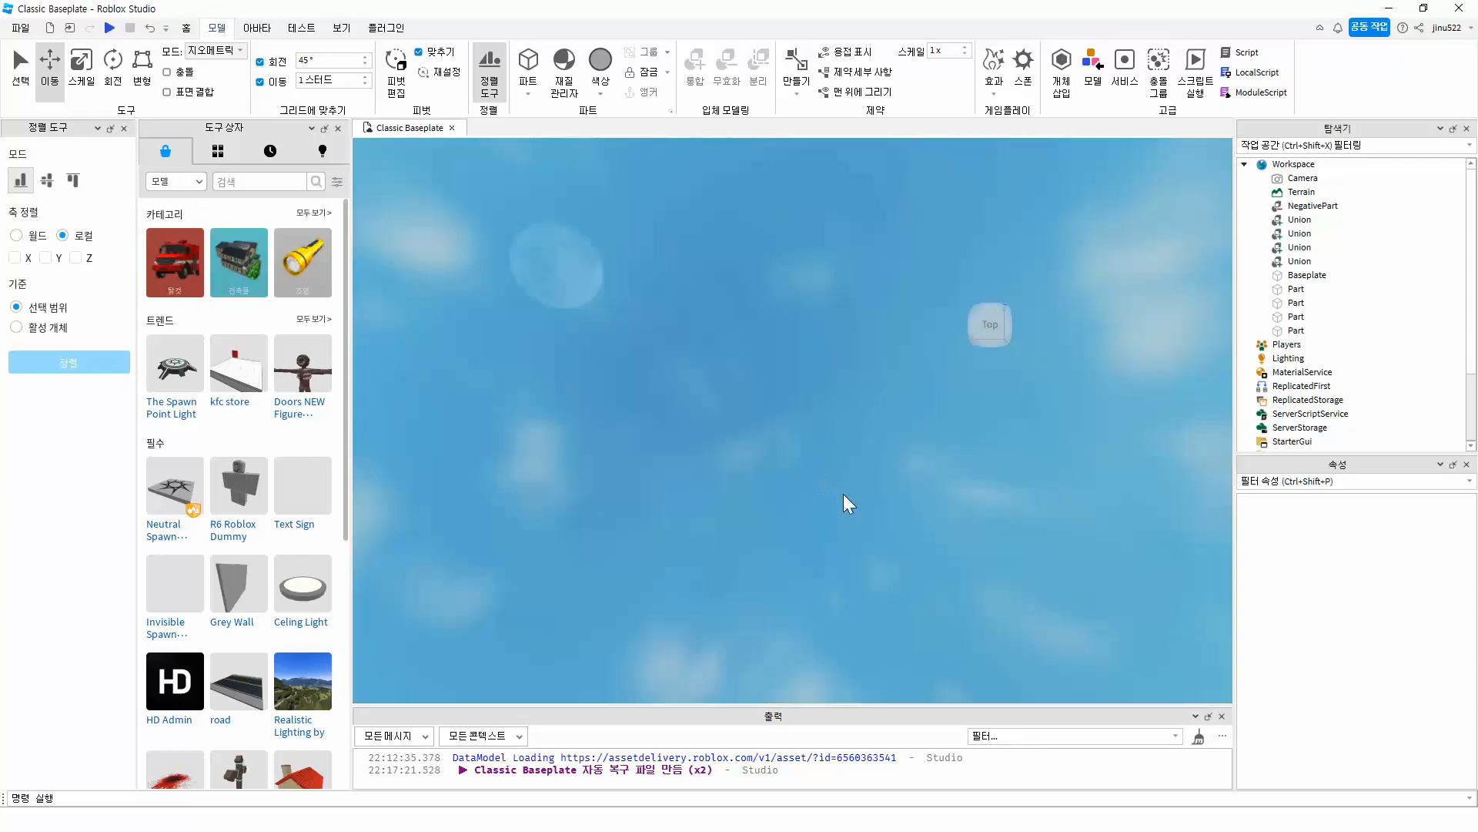
pyautogui.scroll(-8, 769, 455)
pyautogui.moveTo(732, 425); pyautogui.dragTo(811, 496, button='middle')
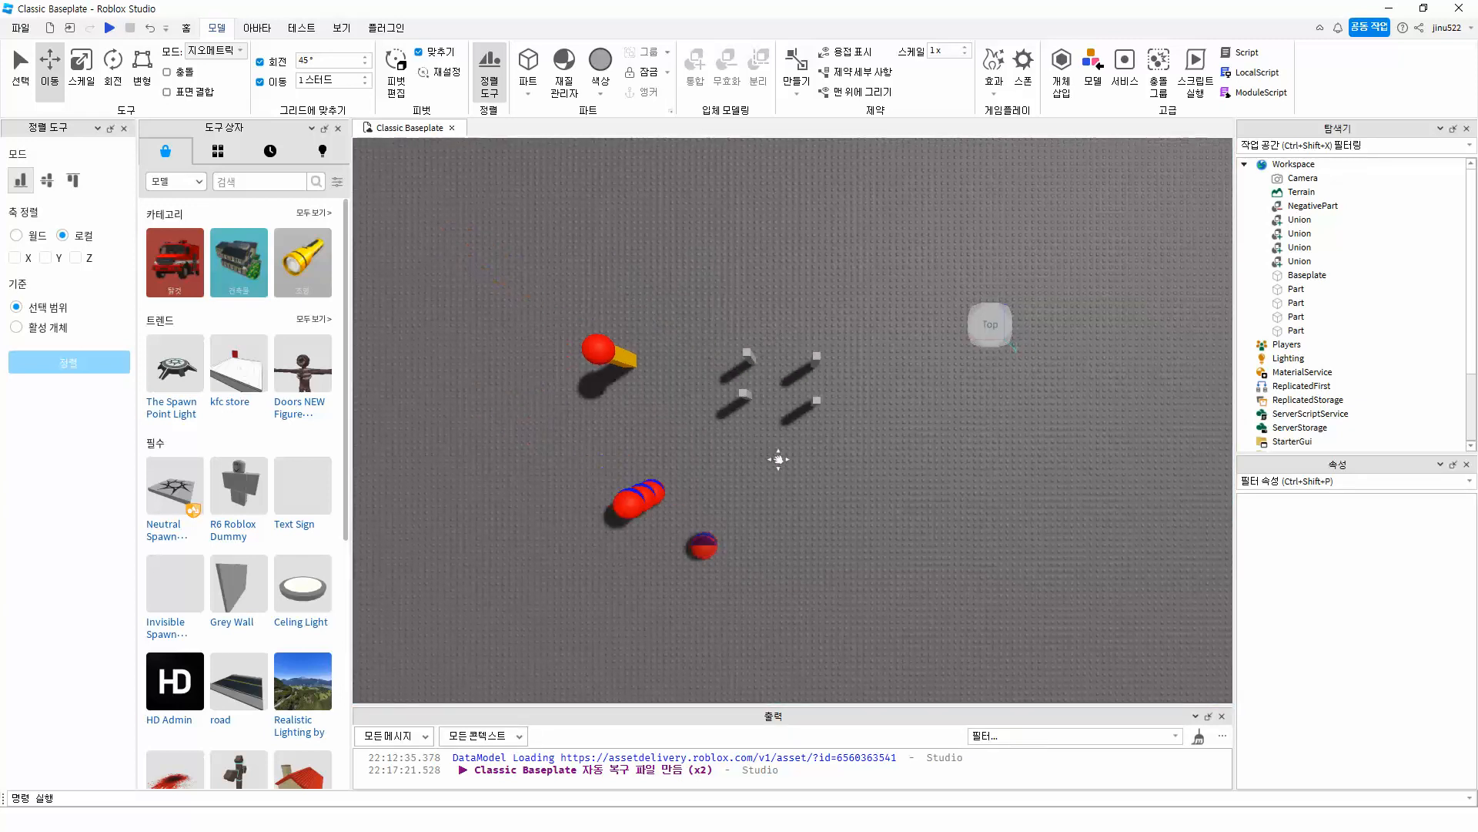
pyautogui.scroll(6, 881, 502)
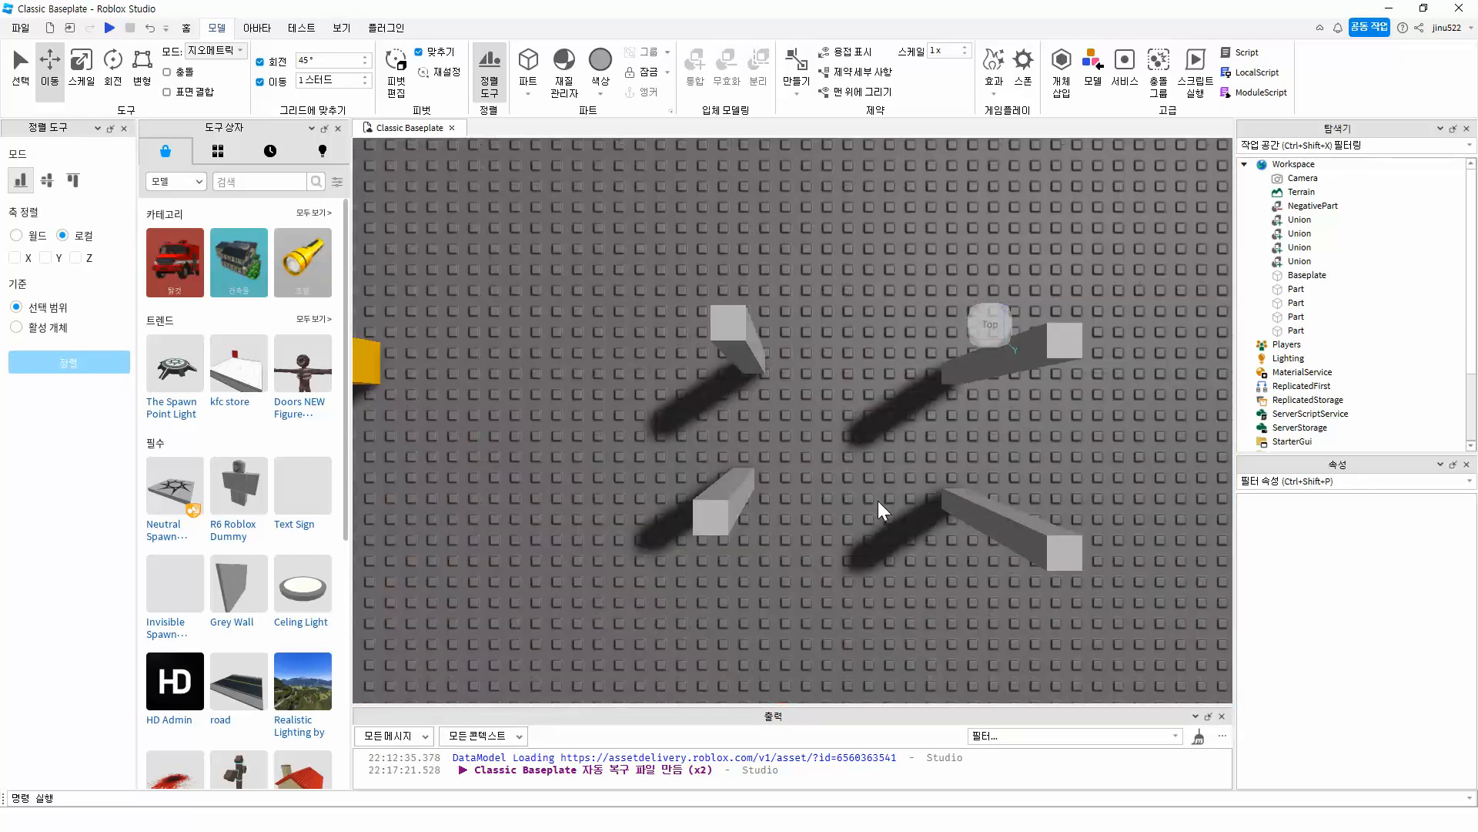
# Step: Move the two pillars nearest the yellow block closer to the other pair, keeping them roughly in a square
pyautogui.click(754, 360)
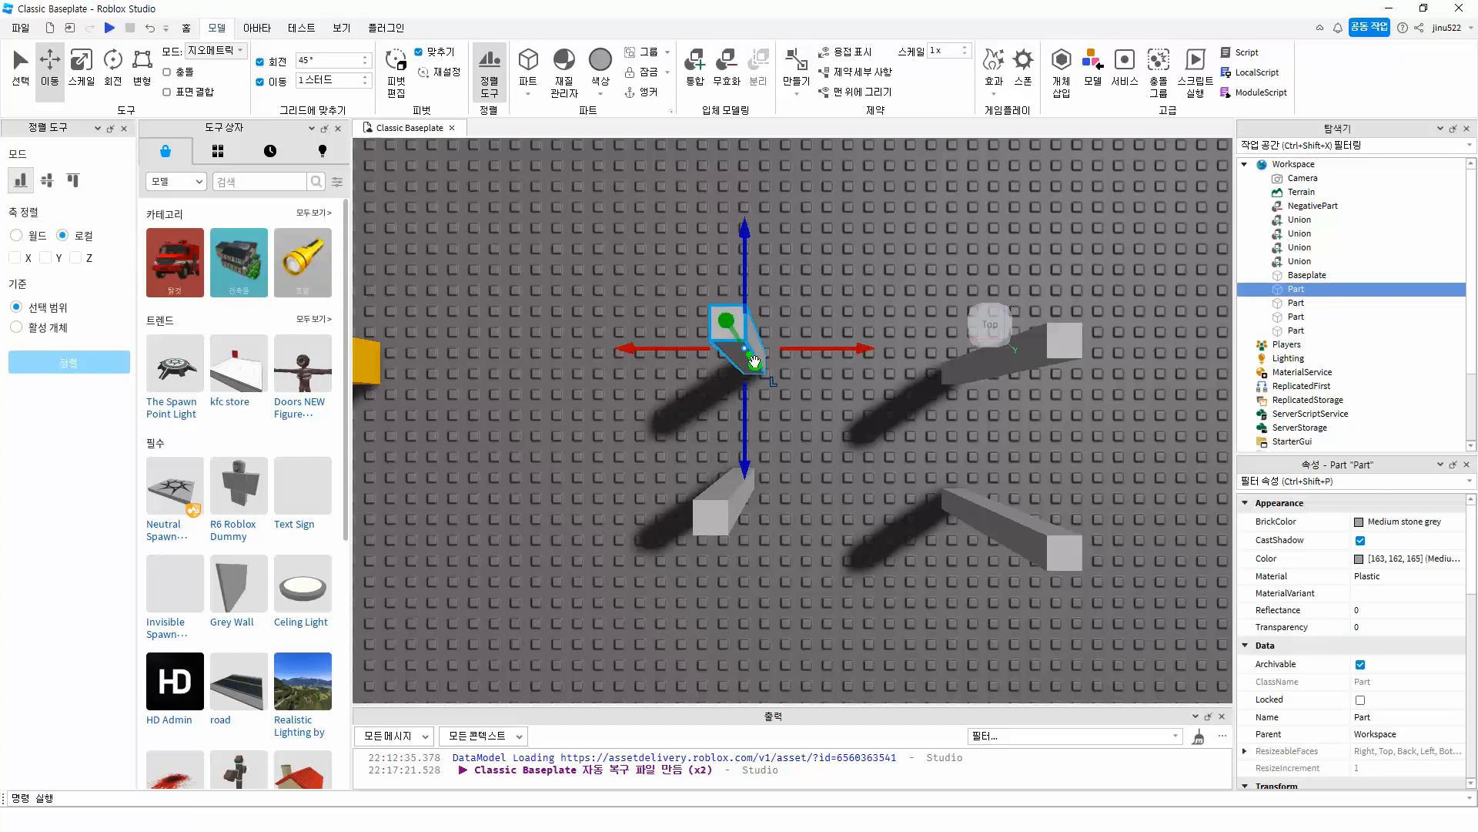
pyautogui.press('d')
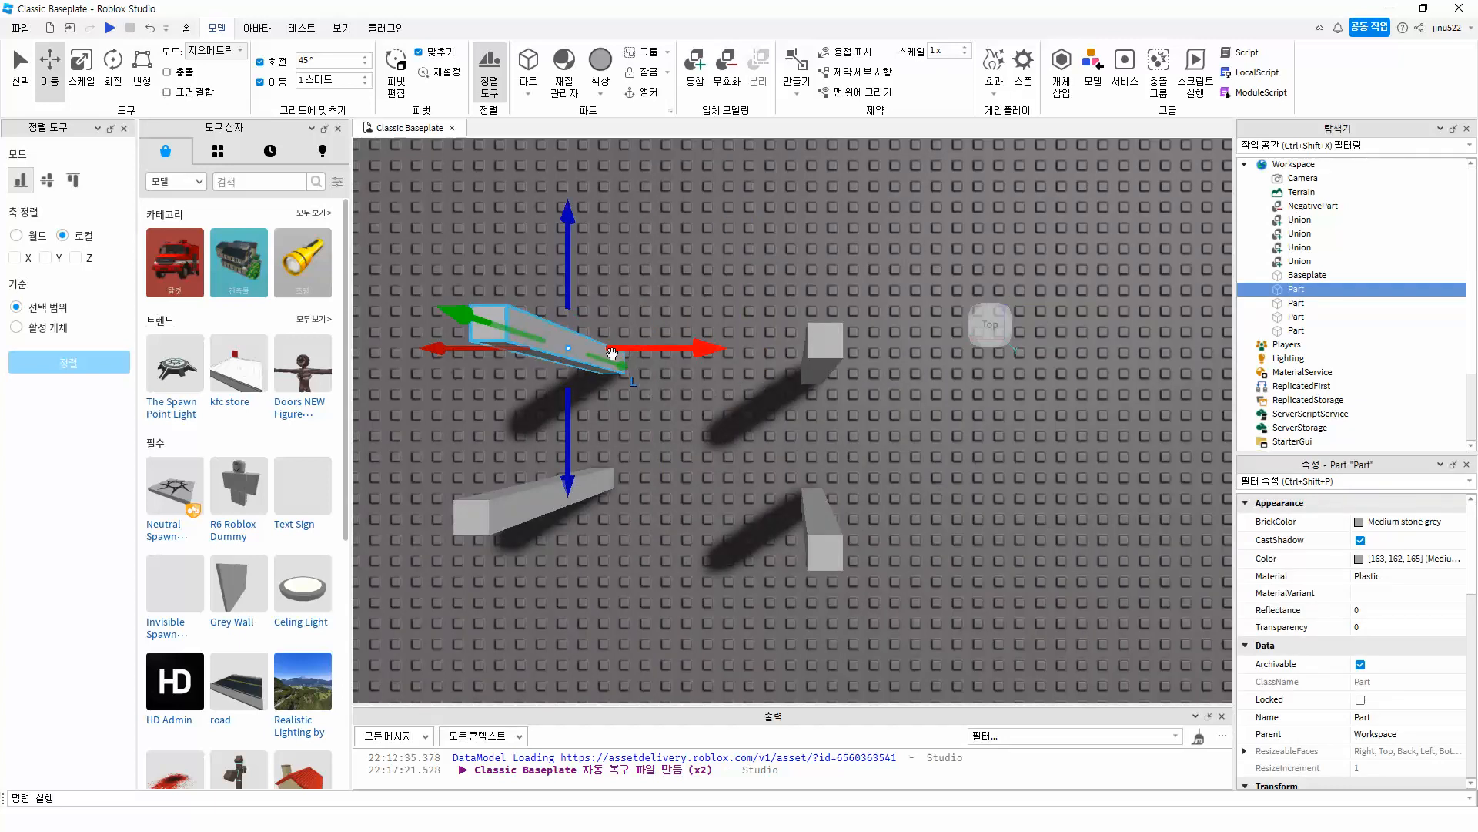
pyautogui.moveTo(627, 349); pyautogui.dragTo(653, 350)
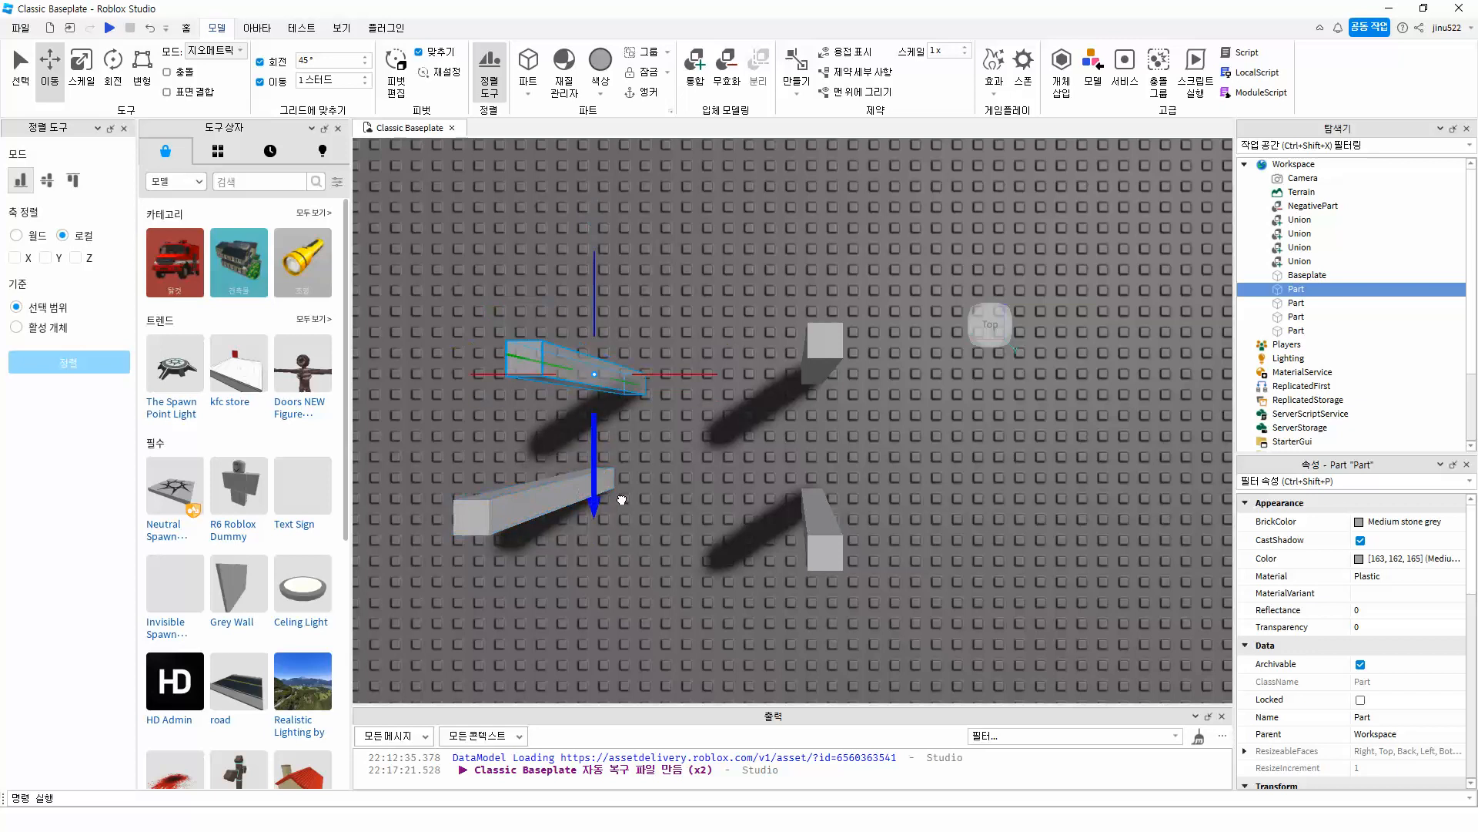
pyautogui.moveTo(555, 512); pyautogui.dragTo(645, 544)
pyautogui.moveTo(673, 584); pyautogui.dragTo(673, 579, button='right')
pyautogui.scroll(-4, 714, 613)
pyautogui.moveTo(753, 685); pyautogui.dragTo(753, 685, button='right')
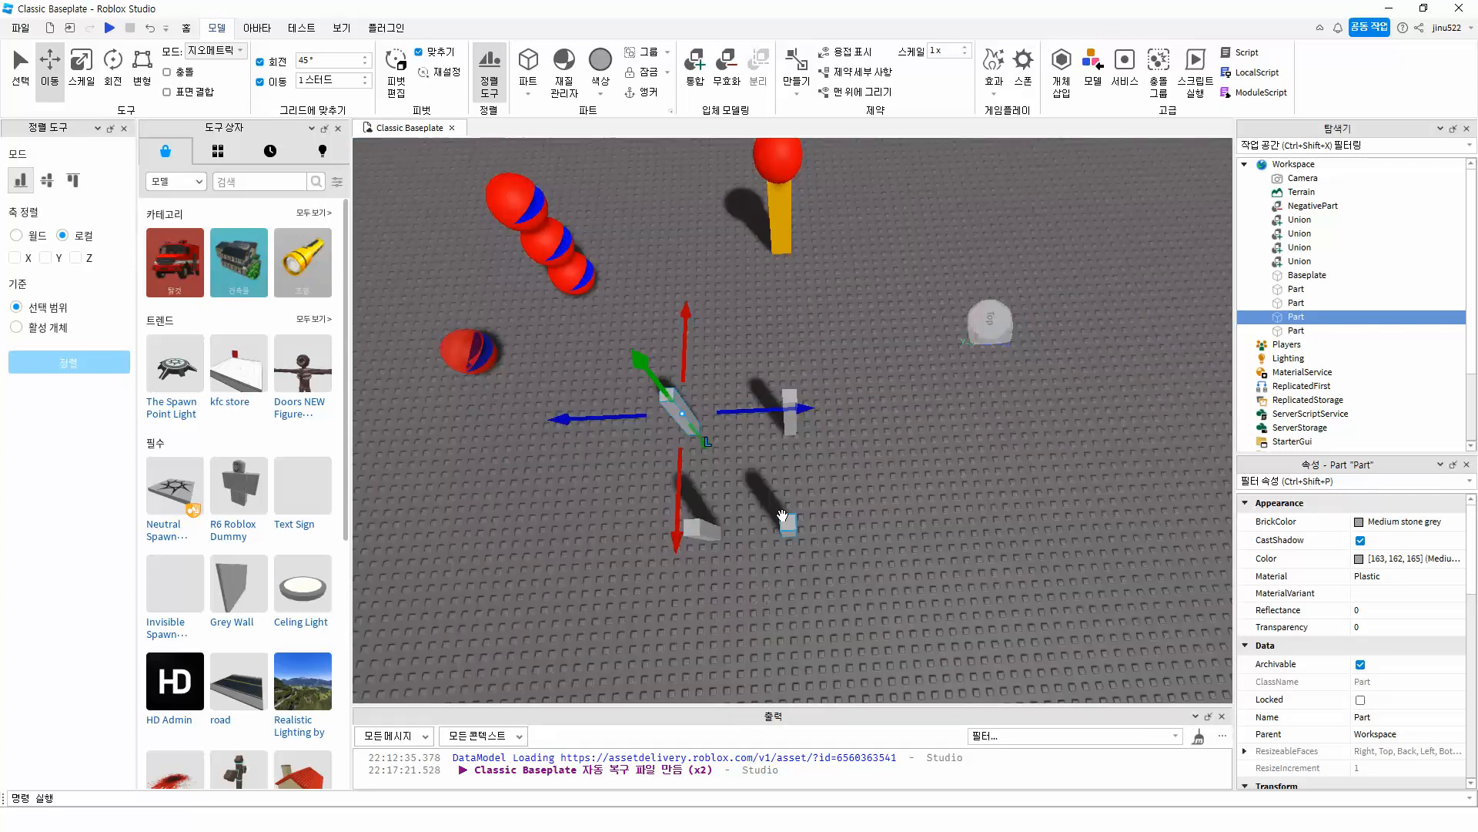
pyautogui.moveTo(738, 522); pyautogui.dragTo(730, 480, button='middle')
pyautogui.moveTo(728, 431); pyautogui.dragTo(728, 432, button='right')
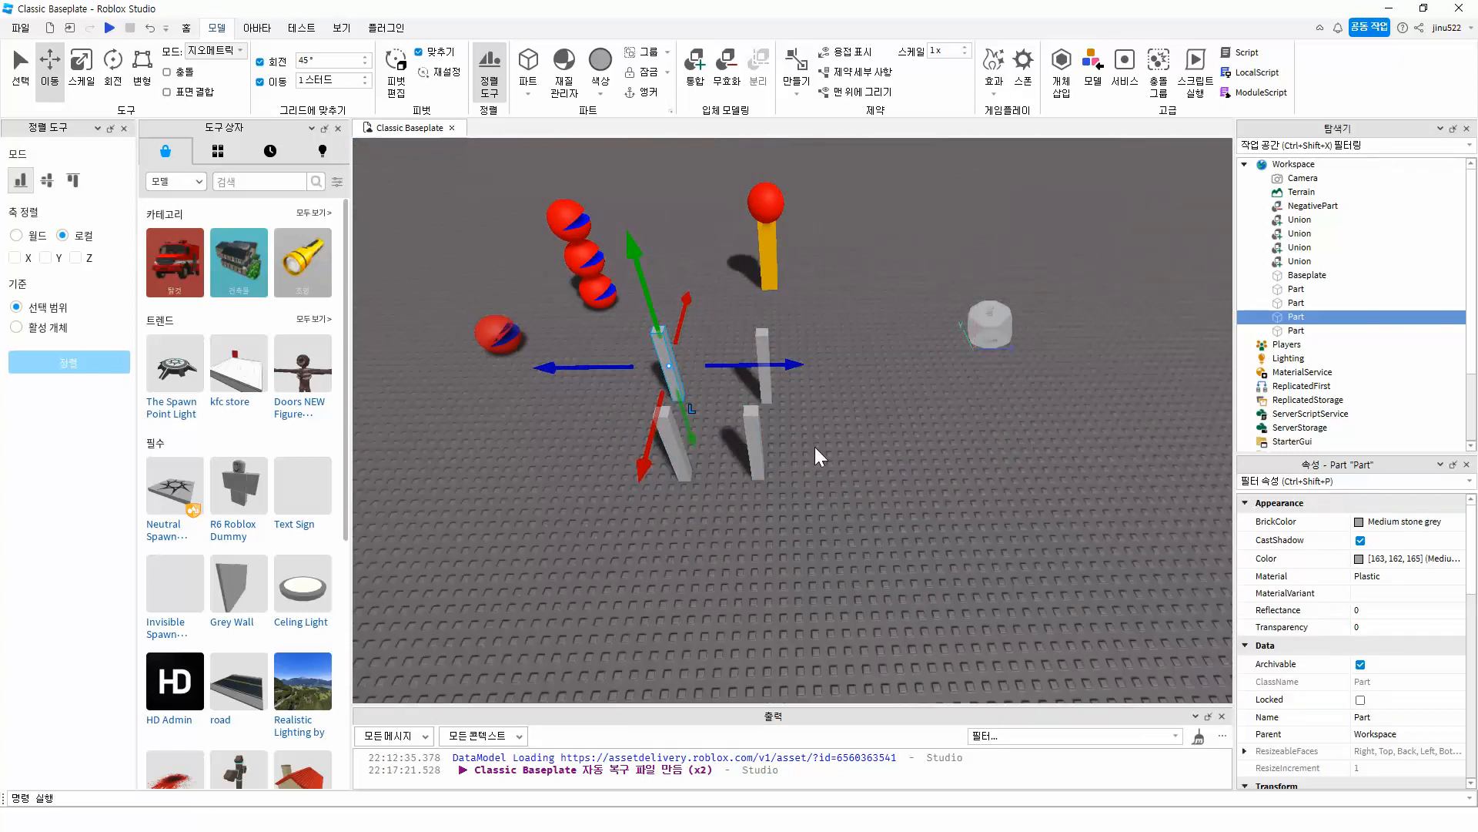
pyautogui.moveTo(815, 447); pyautogui.dragTo(815, 447, button='right')
pyautogui.click(832, 386)
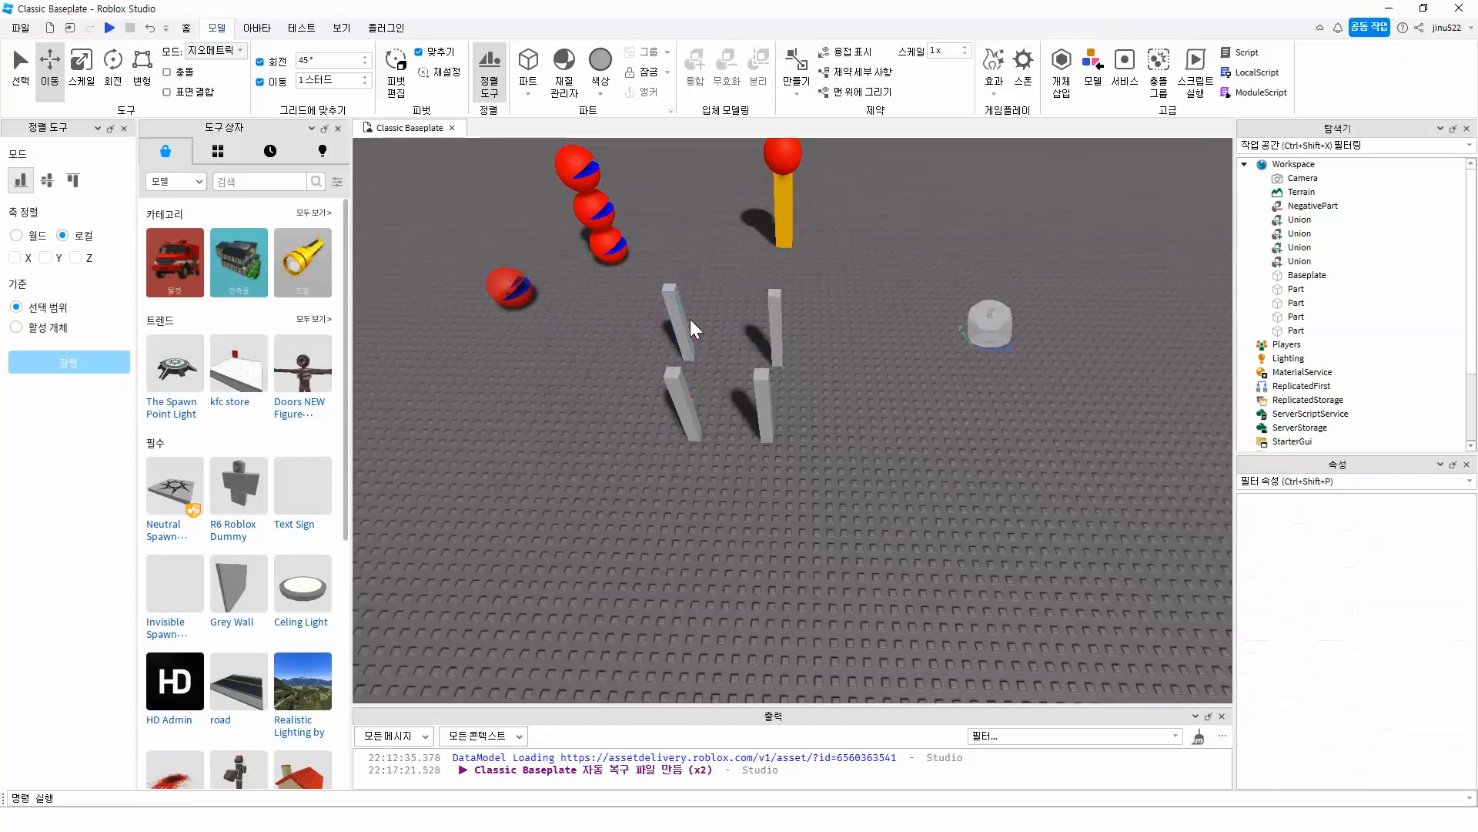
# Step: Gather the separate pillars into one tight cluster with their faces touching
pyautogui.moveTo(679, 315); pyautogui.dragTo(740, 440)
pyautogui.moveTo(784, 356); pyautogui.dragTo(775, 434)
pyautogui.click(751, 429)
pyautogui.scroll(-3, 741, 463)
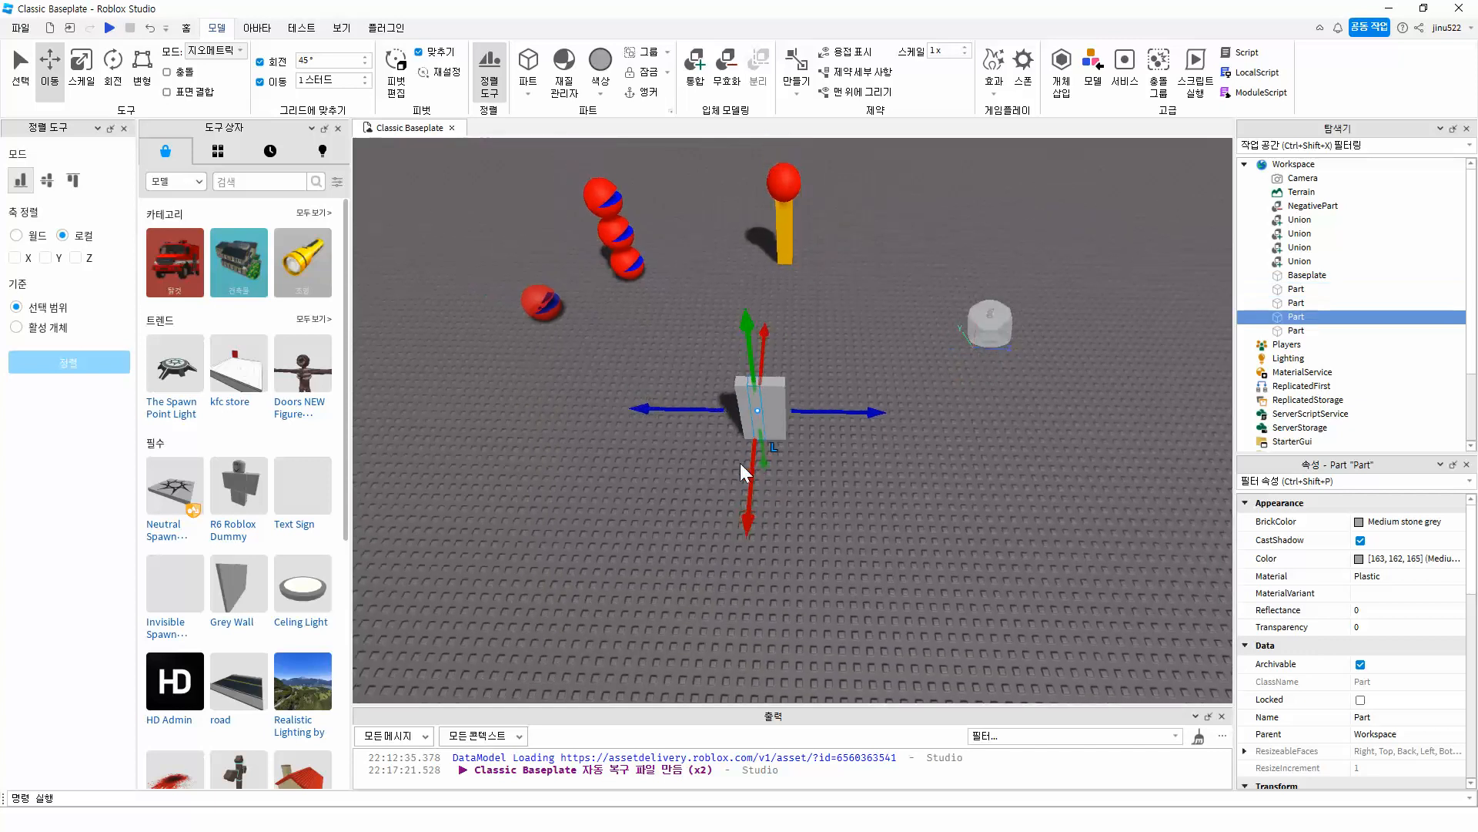
pyautogui.scroll(2, 753, 437)
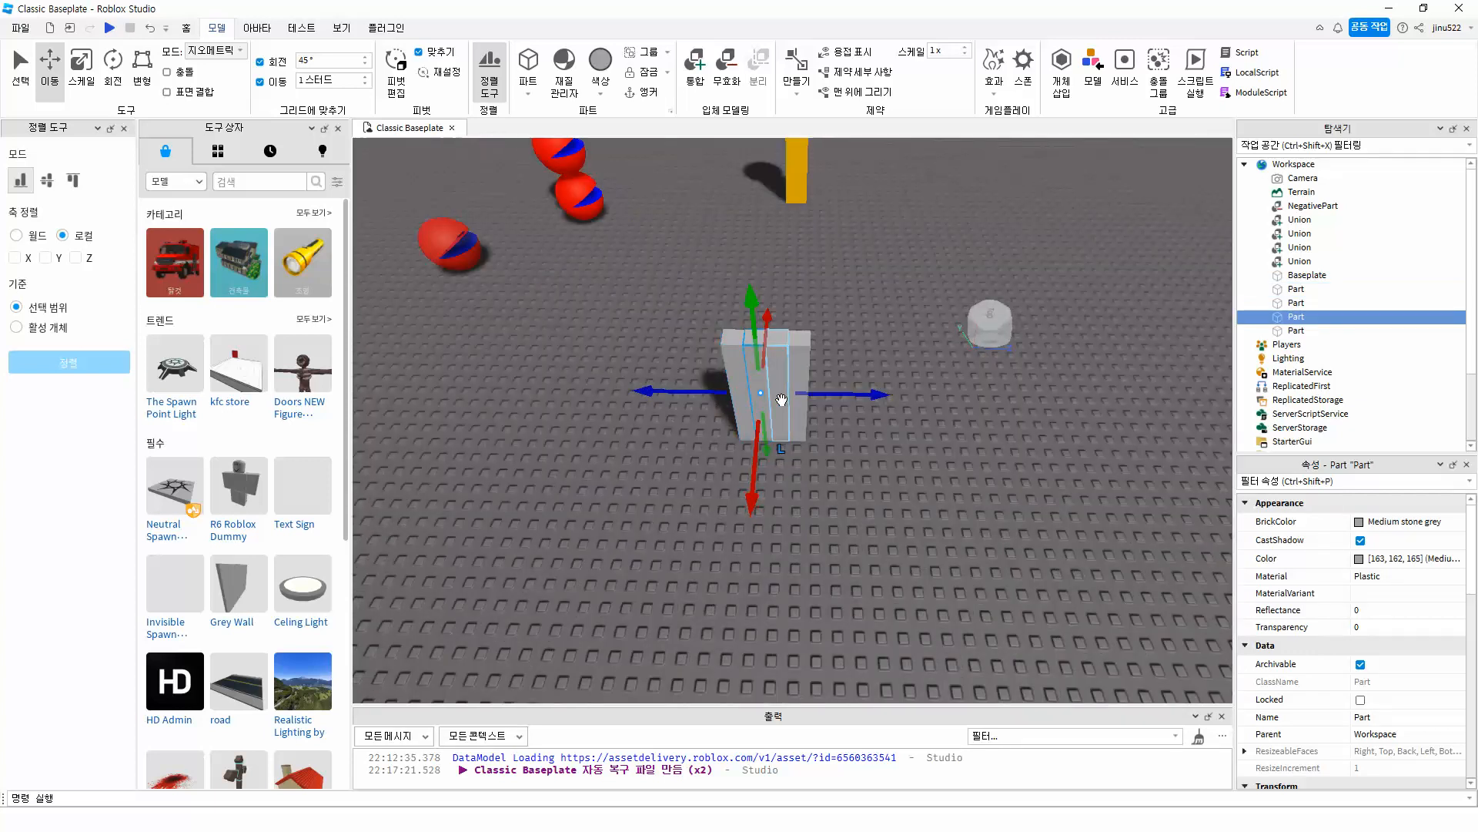
pyautogui.scroll(3, 779, 400)
pyautogui.scroll(-3, 762, 402)
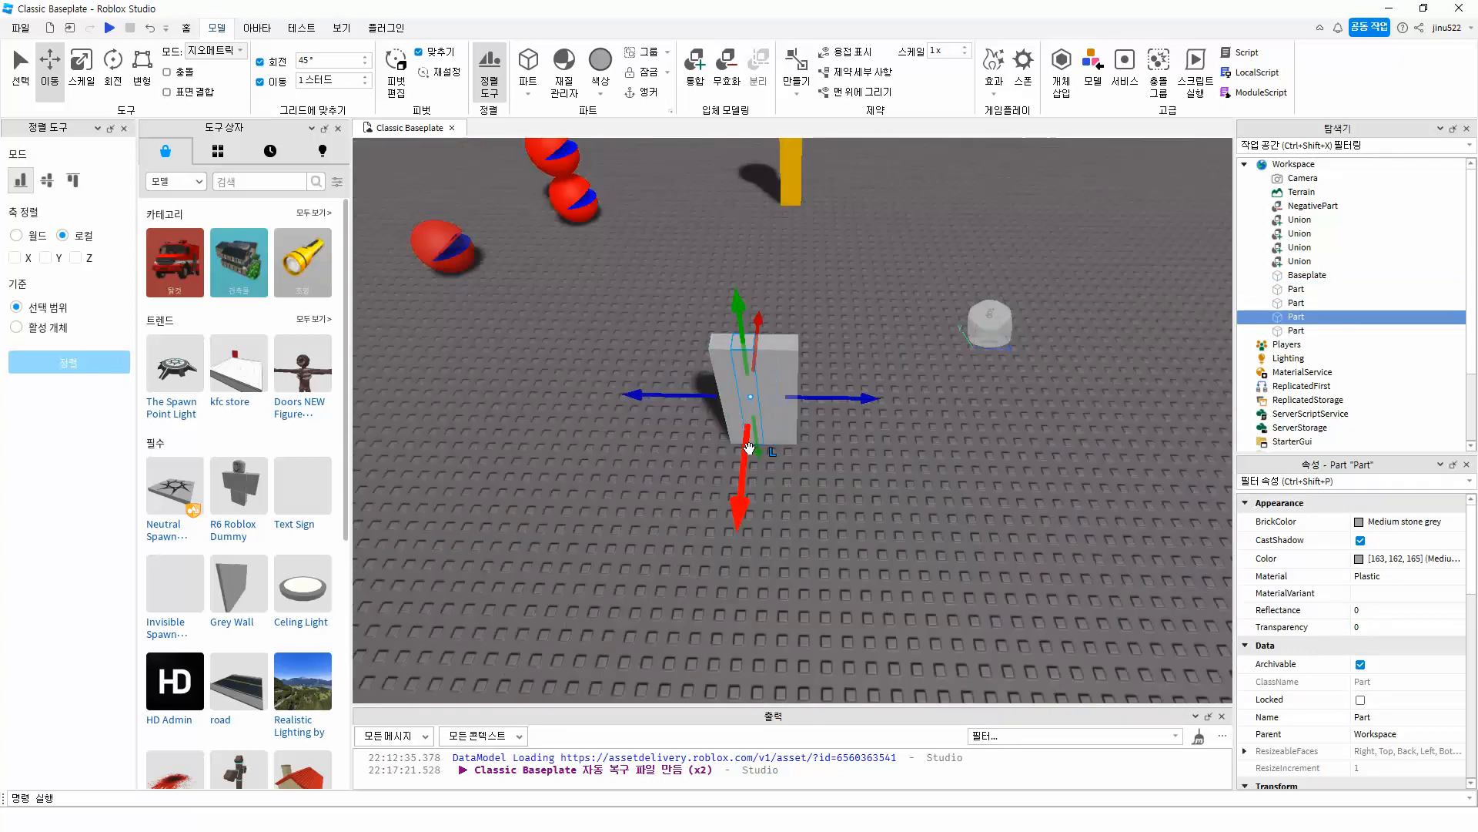
# Step: Spread the clustered pillars apart again into an evenly spaced, aligned square on the baseplate
pyautogui.moveTo(745, 469); pyautogui.dragTo(669, 587)
pyautogui.moveTo(689, 502); pyautogui.dragTo(669, 504)
pyautogui.moveTo(790, 377); pyautogui.dragTo(850, 543)
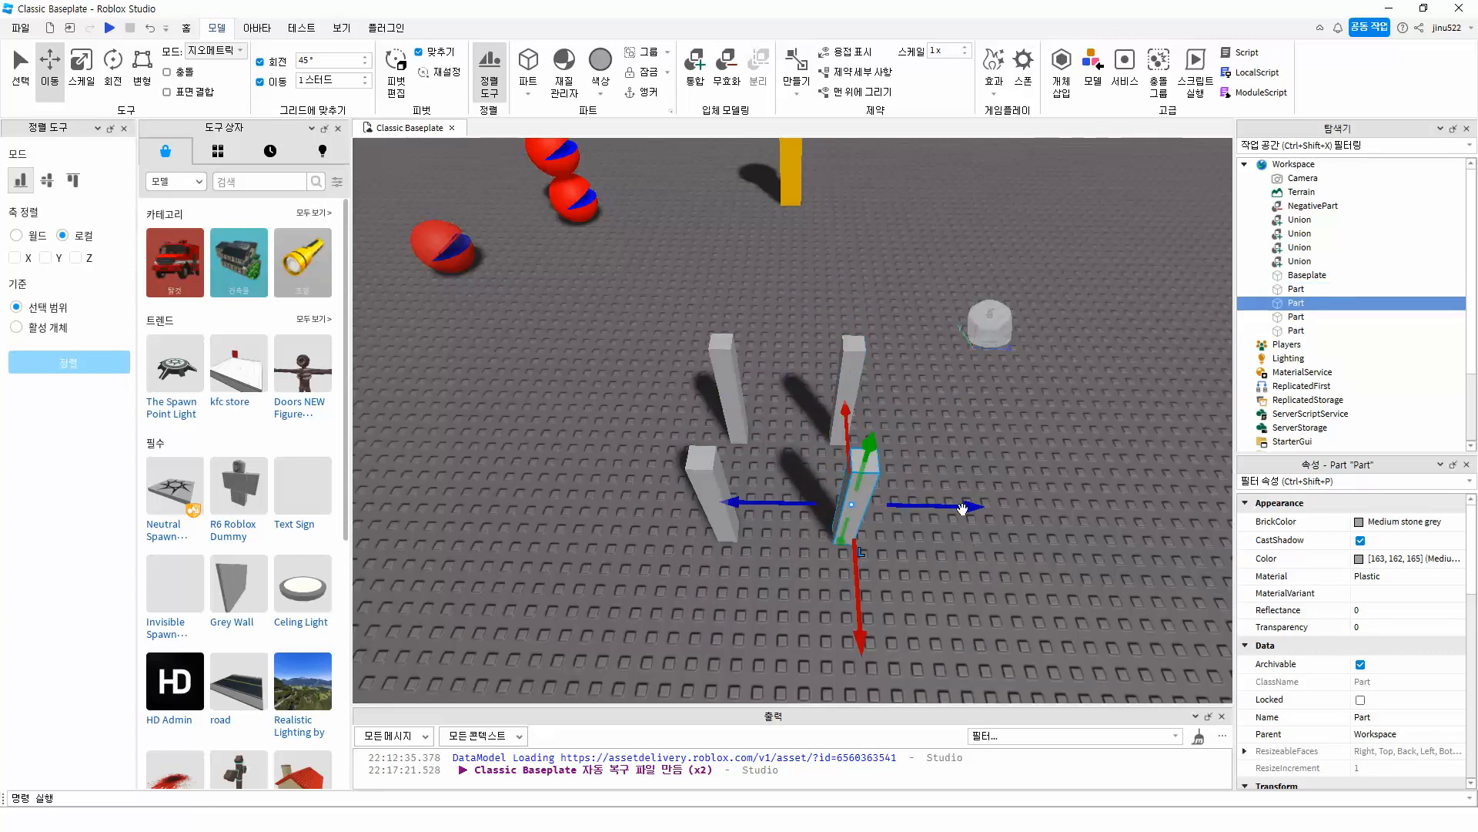
pyautogui.click(1005, 339)
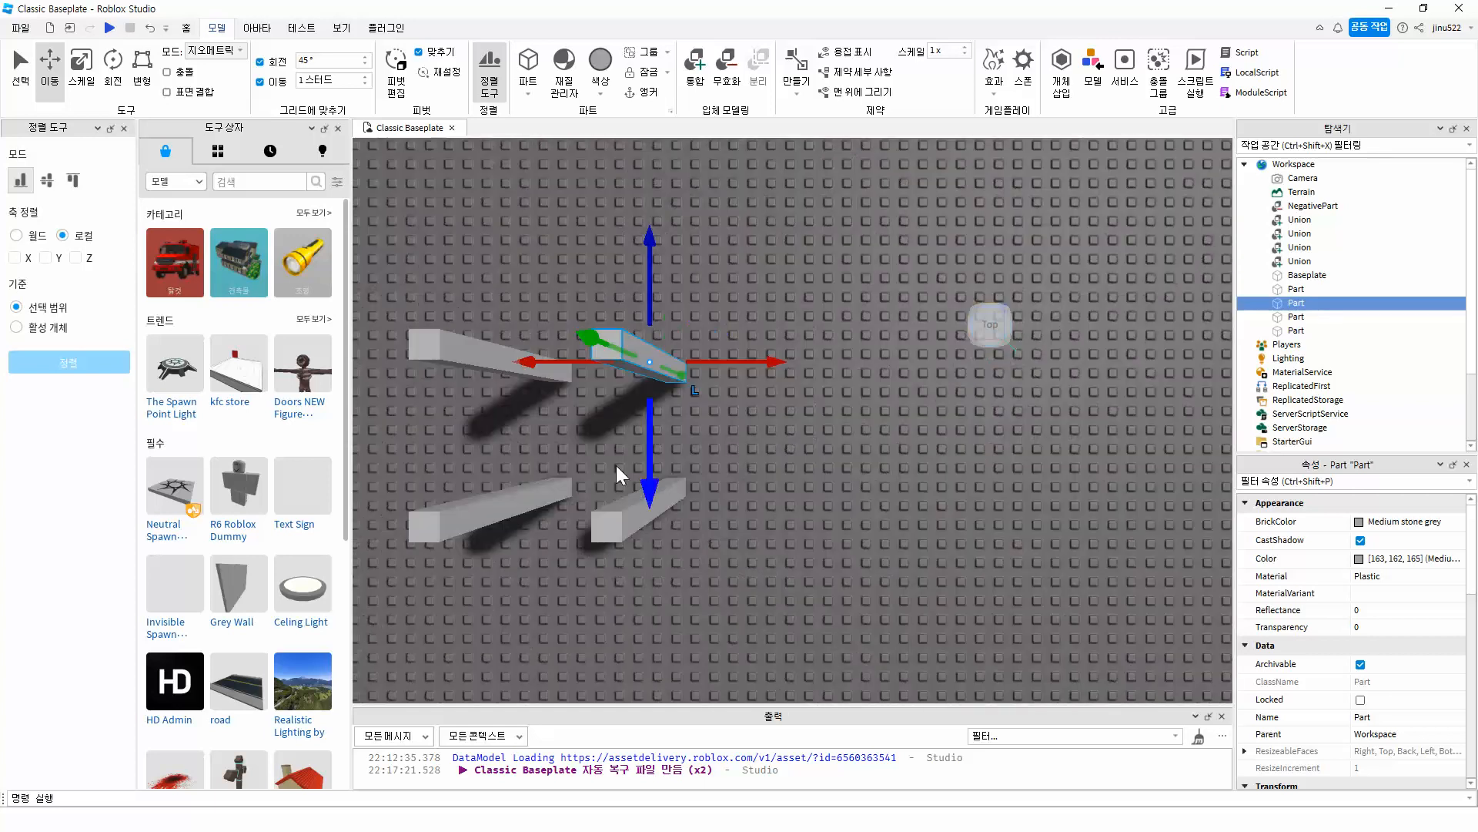
# Step: Insert a new block part and place it on the baseplate between the four pillars
pyautogui.moveTo(694, 566); pyautogui.dragTo(651, 496, button='right')
pyautogui.moveTo(578, 565); pyautogui.dragTo(709, 511, button='middle')
pyautogui.scroll(4, 750, 501)
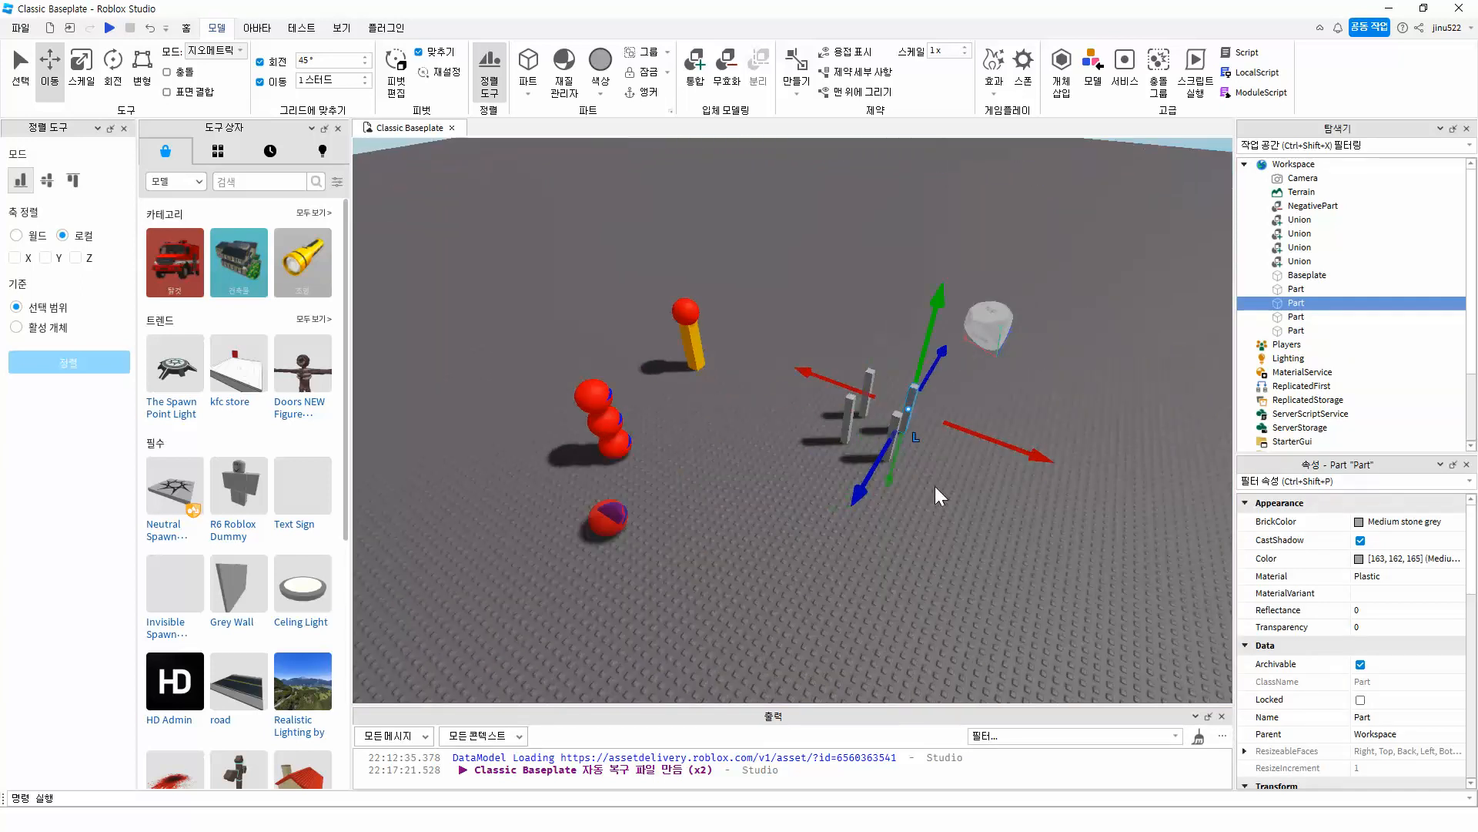
pyautogui.scroll(2, 886, 470)
pyautogui.moveTo(753, 456); pyautogui.dragTo(725, 493, button='middle')
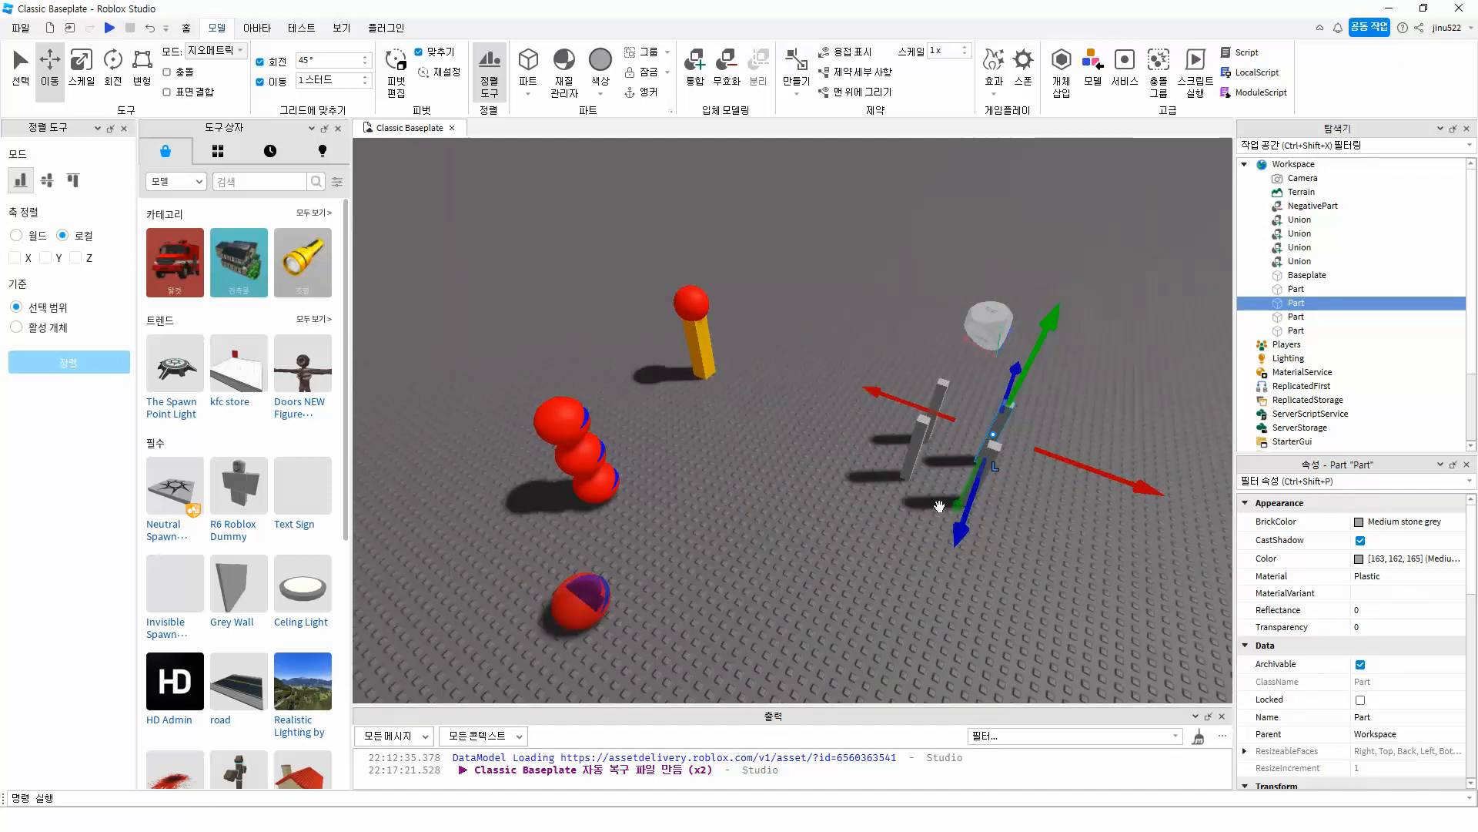
pyautogui.scroll(5, 944, 506)
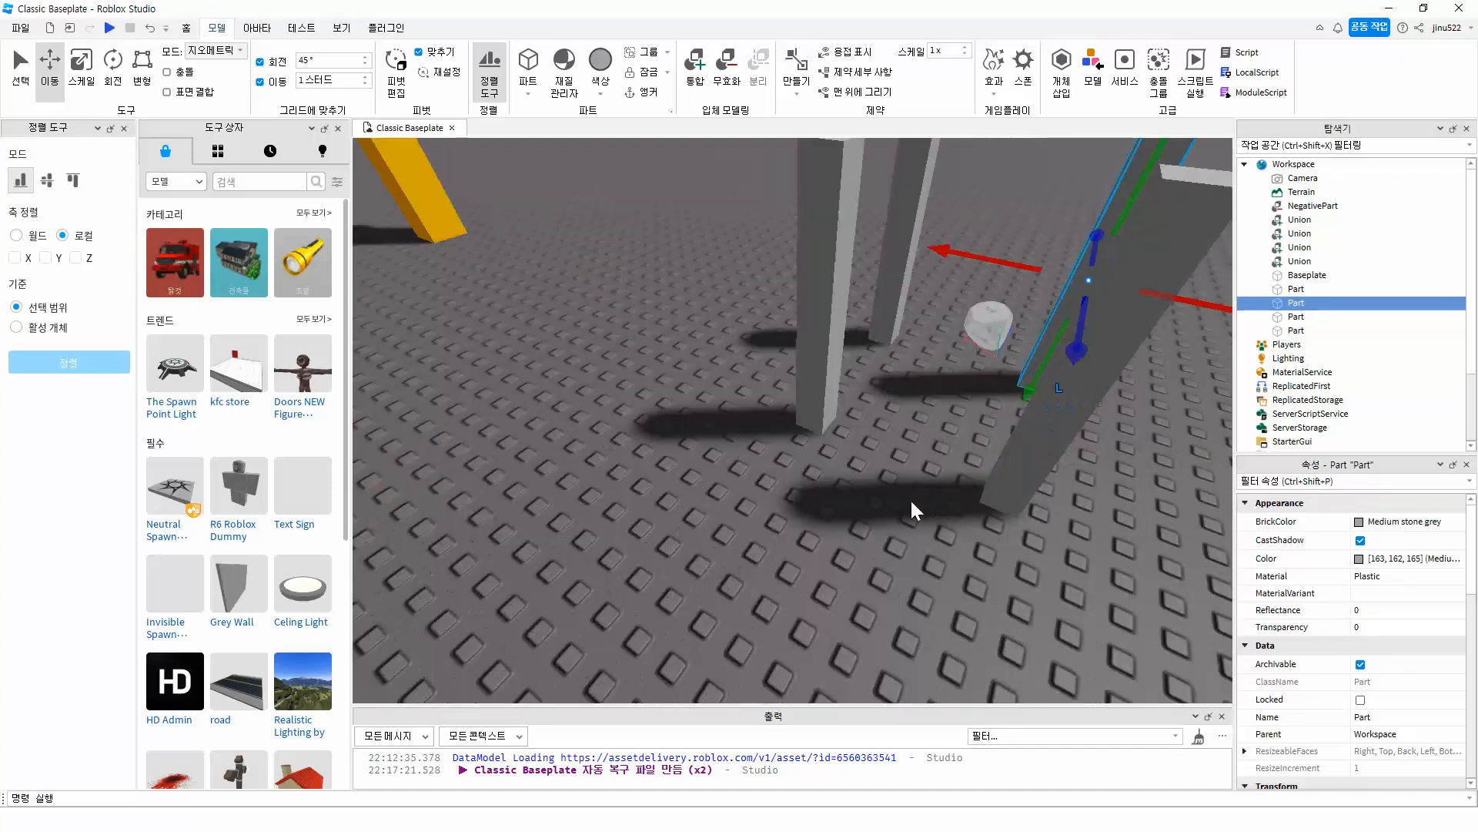
pyautogui.moveTo(1101, 513); pyautogui.dragTo(1103, 515, button='right')
pyautogui.click(532, 88)
pyautogui.click(546, 112)
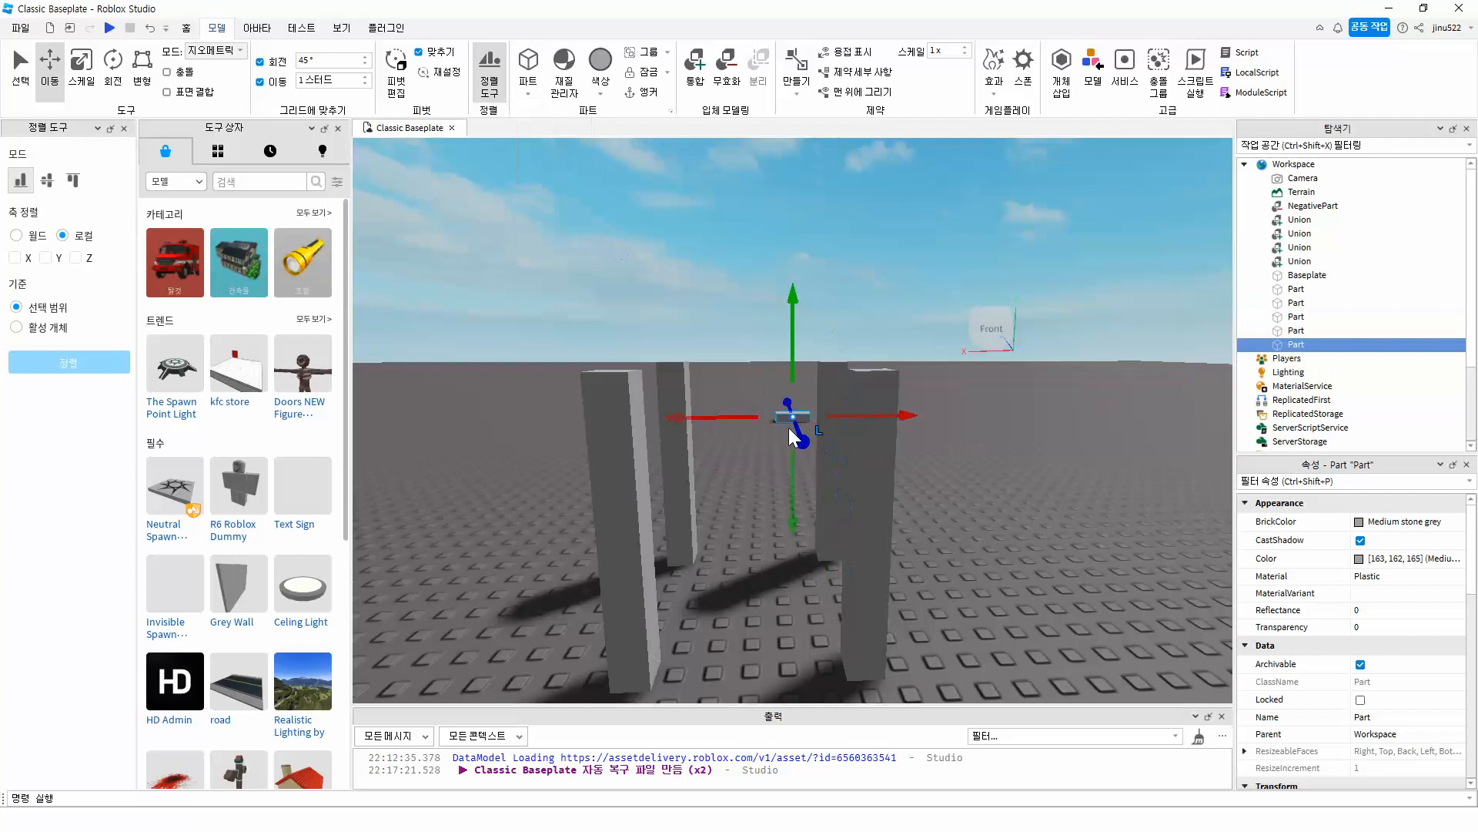
pyautogui.moveTo(789, 420); pyautogui.dragTo(695, 589)
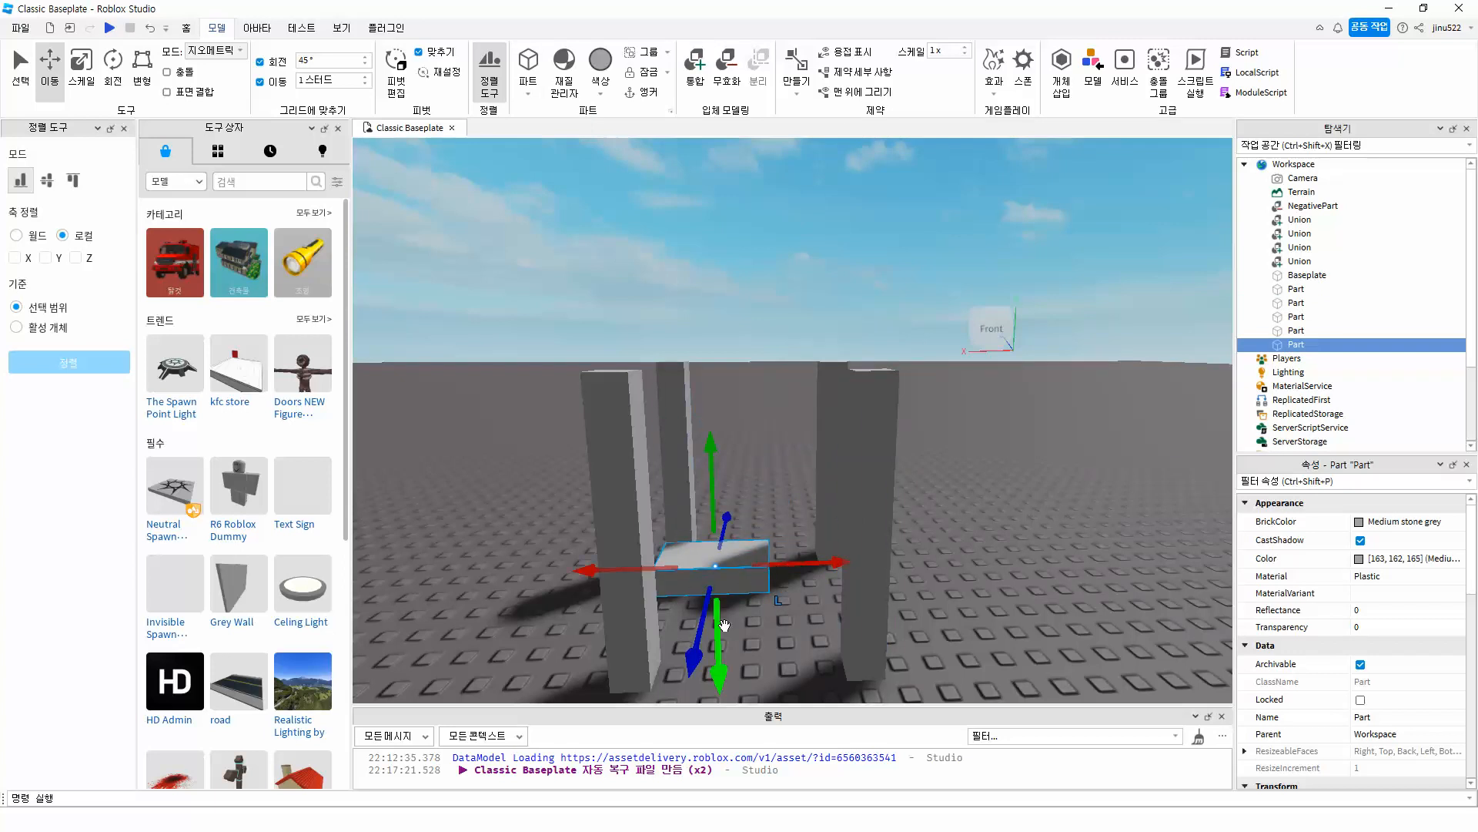
# Step: Shift the new block toward the middle of the pillars and scale it into a flat slab reaching their bases
pyautogui.hotkey('ctrl', '1')
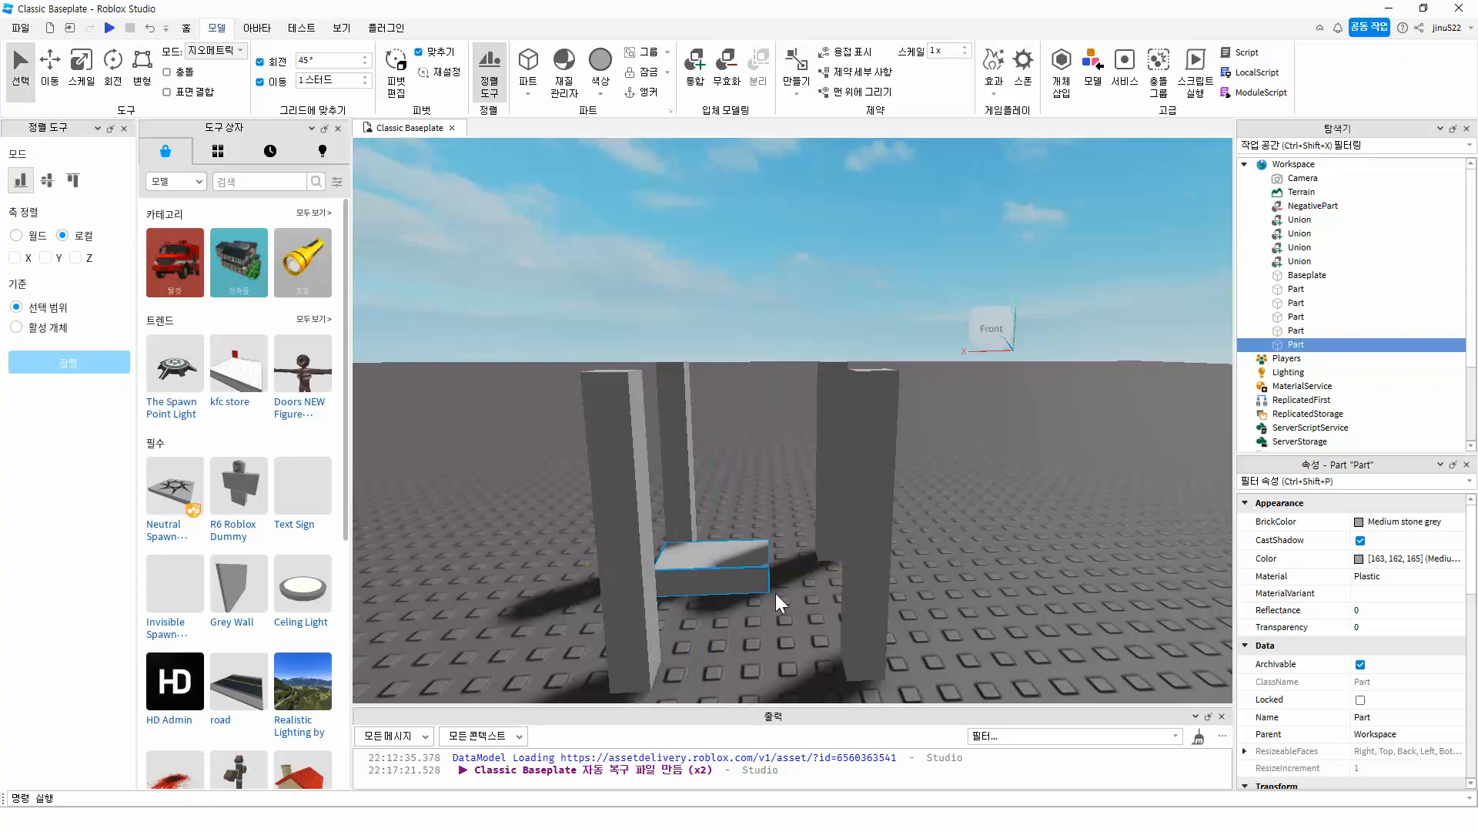
pyautogui.hotkey('ctrl', '2')
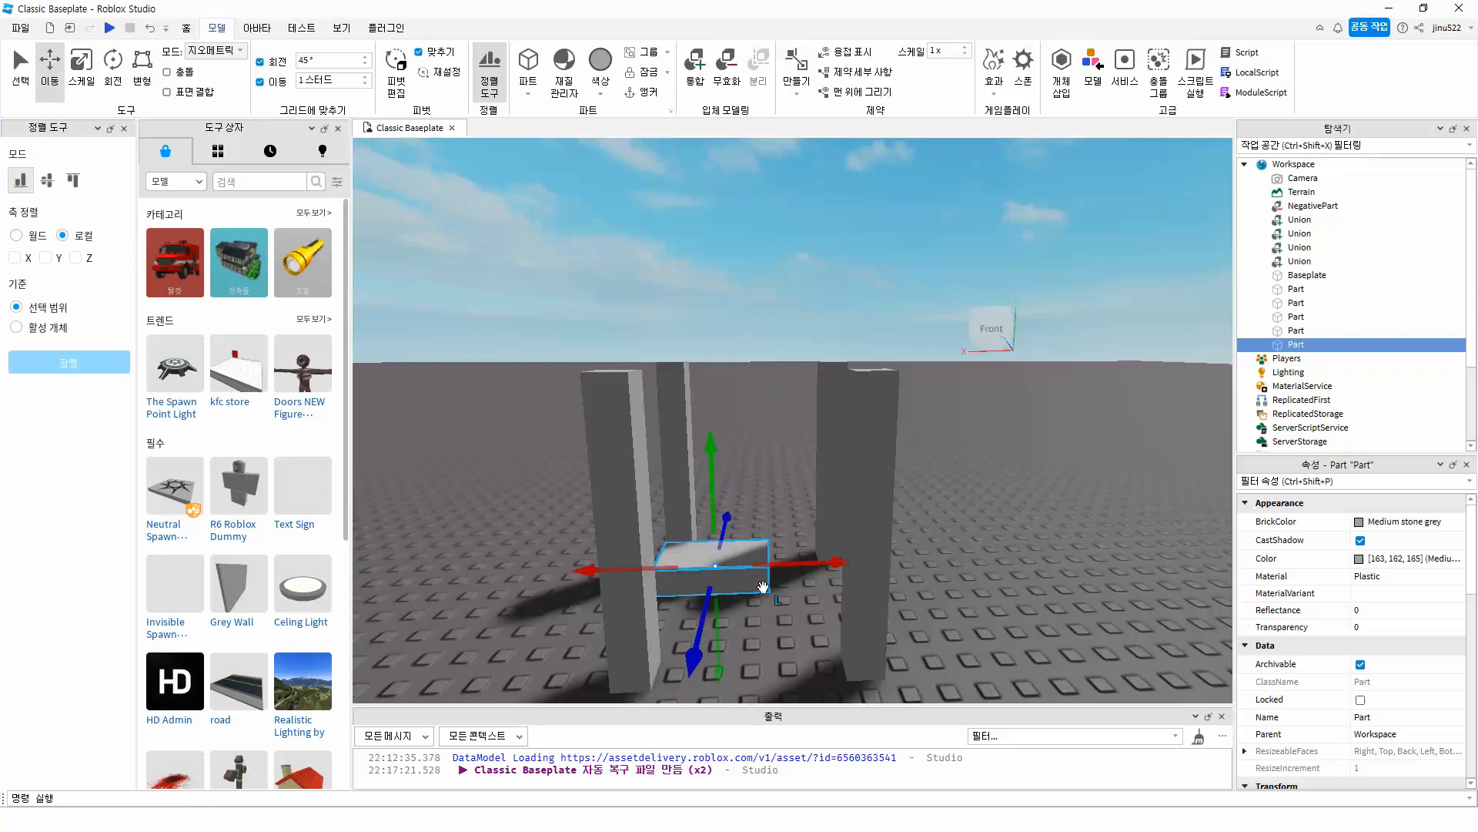
pyautogui.moveTo(790, 568); pyautogui.dragTo(865, 566)
pyautogui.hotkey('ctrl', '3')
pyautogui.keyDown('ctrl'); pyautogui.moveTo(768, 595); pyautogui.dragTo(752, 630); pyautogui.keyUp('ctrl')
pyautogui.keyDown('ctrl'); pyautogui.moveTo(842, 591); pyautogui.dragTo(891, 597); pyautogui.keyUp('ctrl')
pyautogui.moveTo(727, 599); pyautogui.dragTo(760, 620)
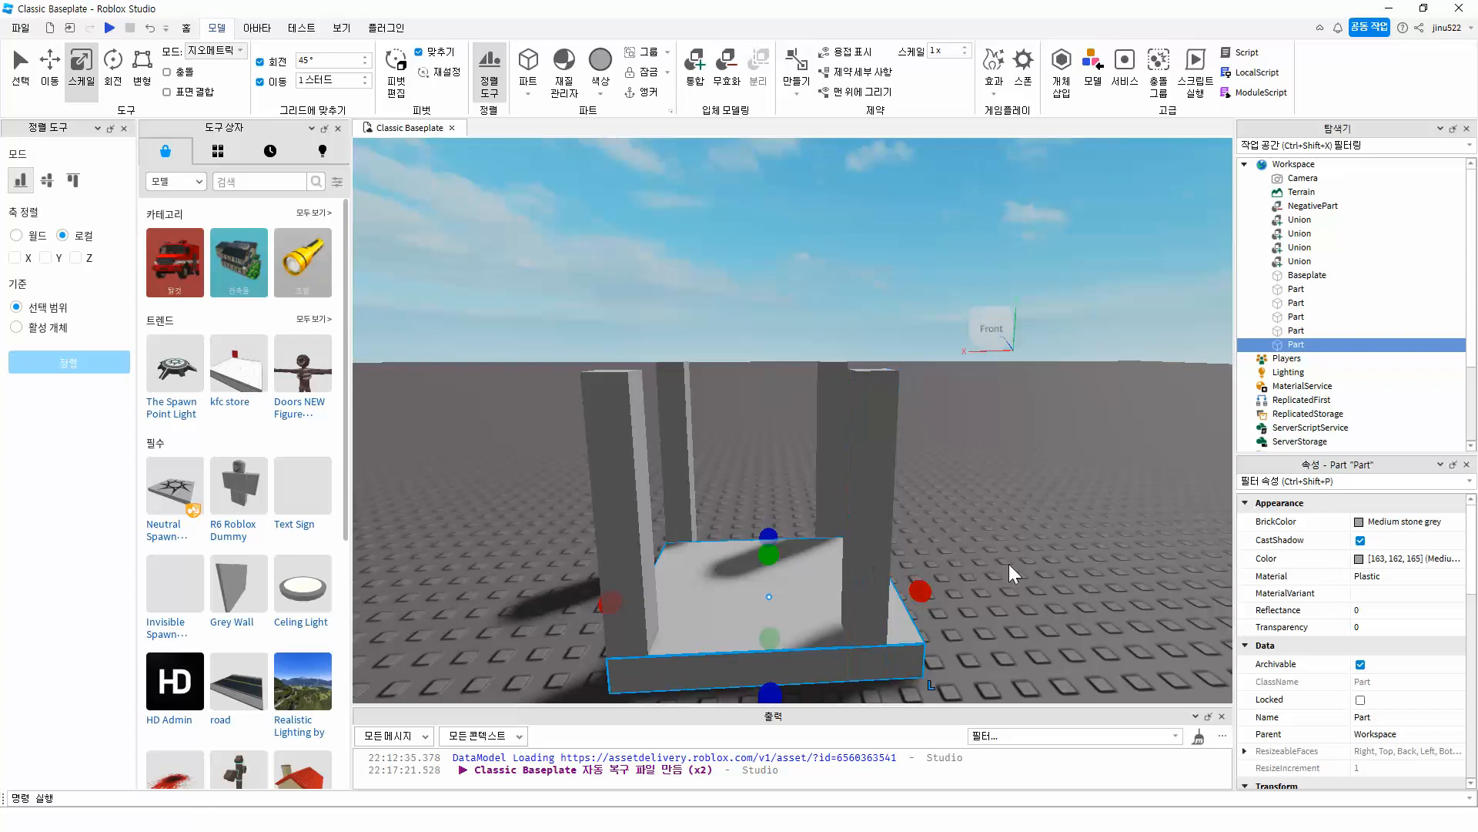
# Step: Set the floor slab's size to 8, 1, 8
pyautogui.scroll(-5, 1001, 566)
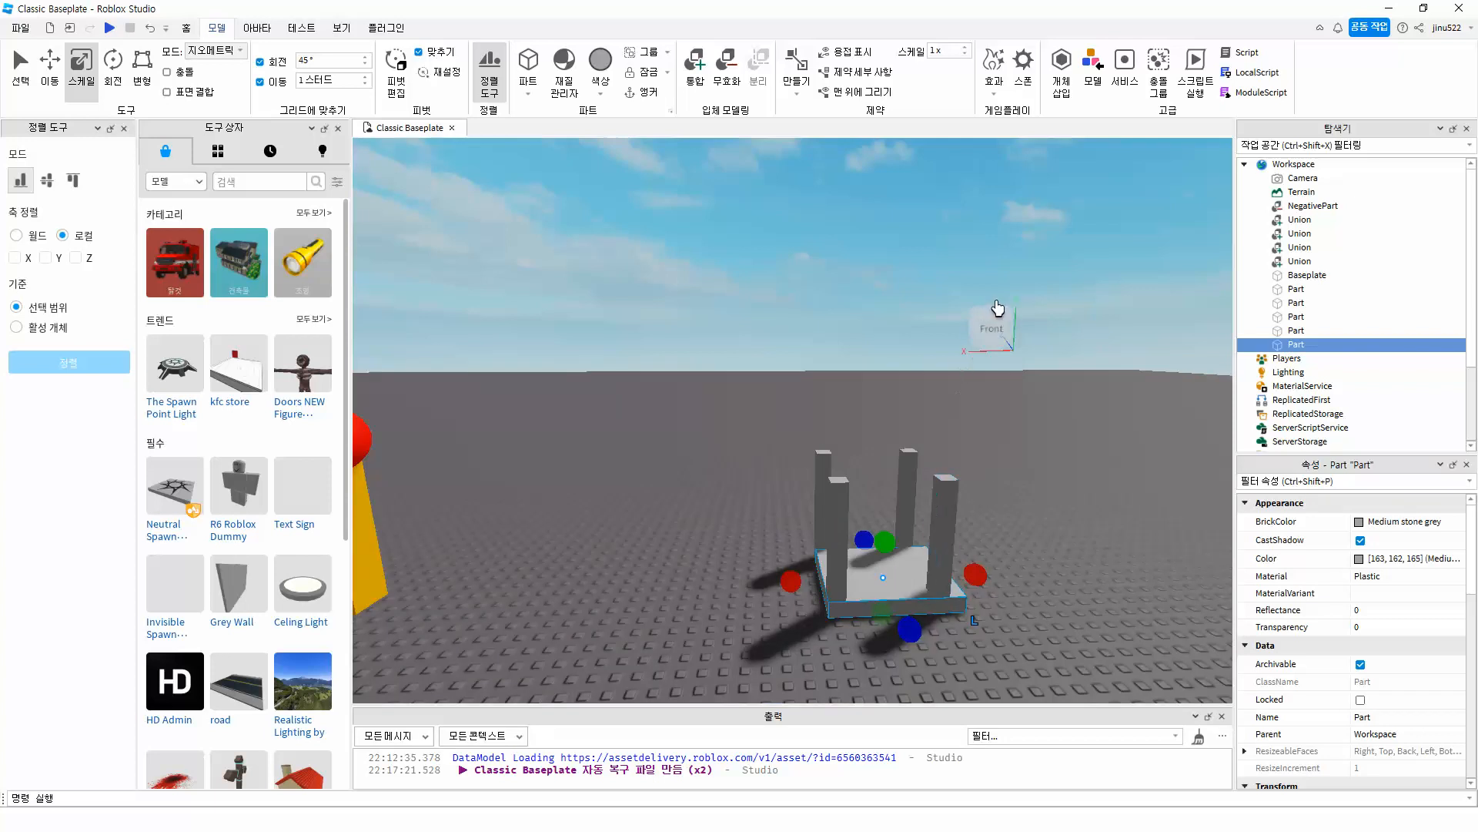
pyautogui.click(1011, 321)
pyautogui.click(987, 317)
pyautogui.press('f')
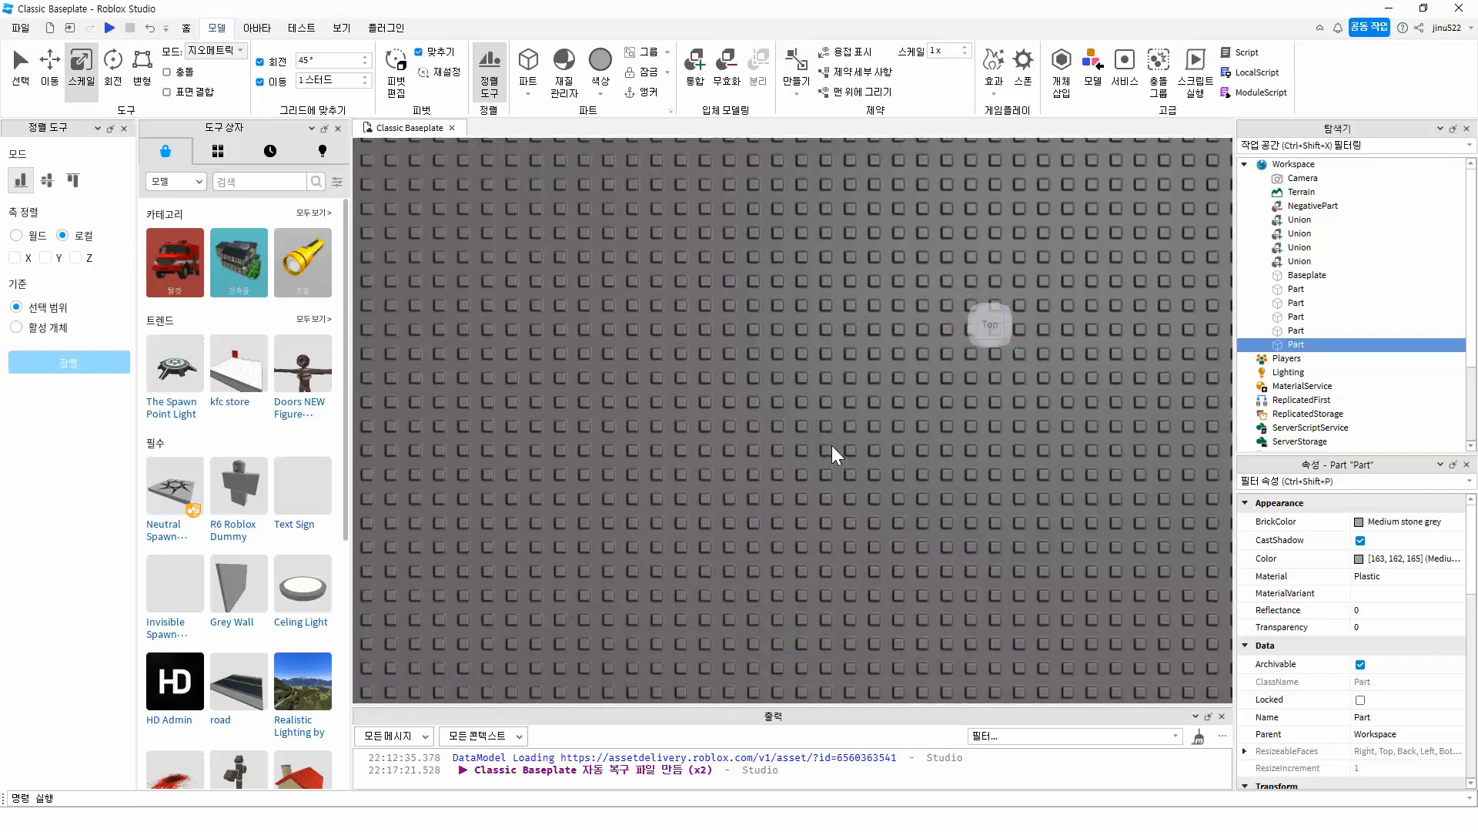
pyautogui.click(782, 351)
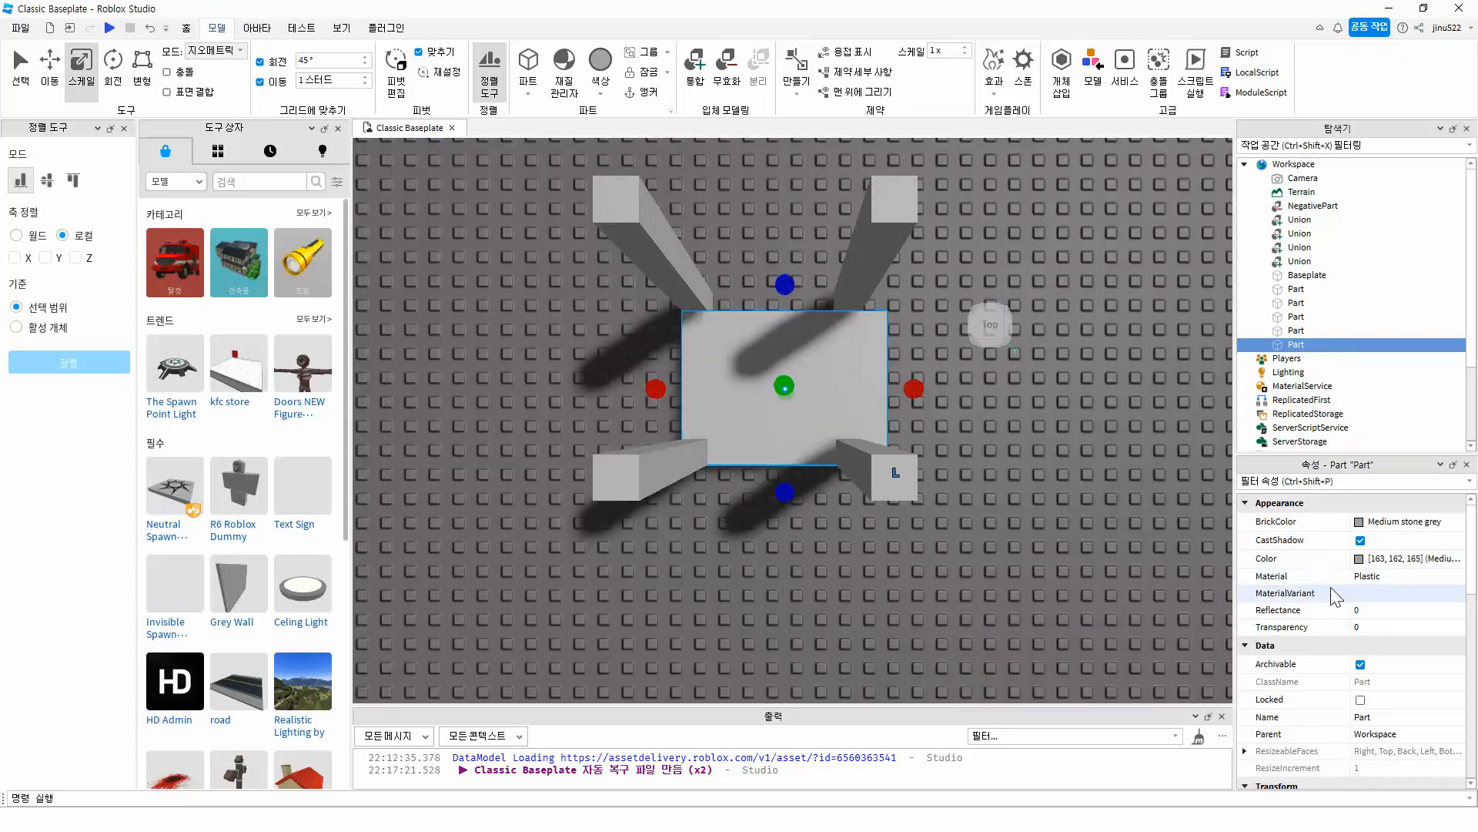
pyautogui.scroll(-3, 1365, 662)
pyautogui.click(1368, 703)
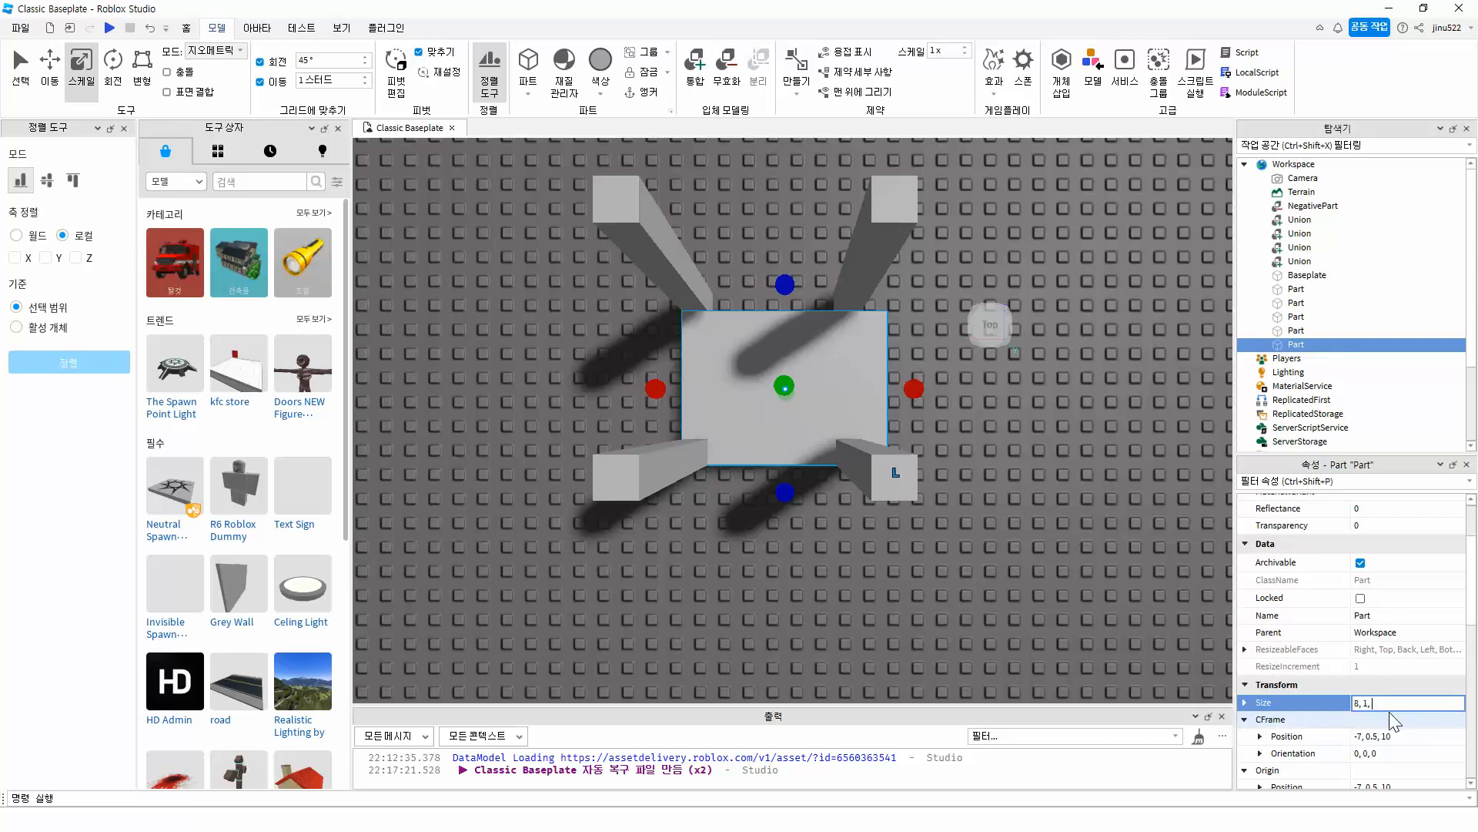
pyautogui.write('8, 1, 8')
pyautogui.press('Return')
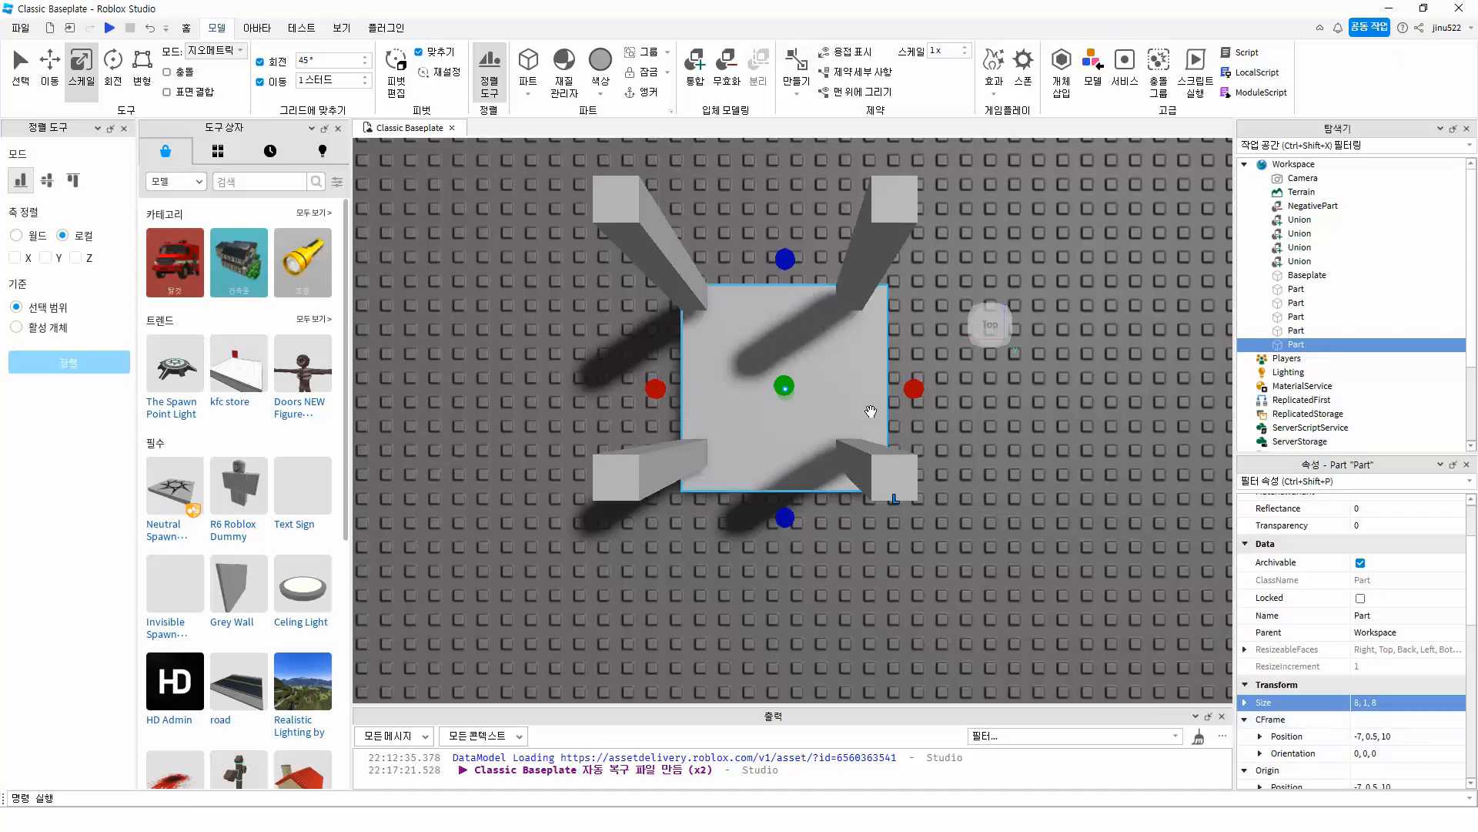
# Step: Reposition two diagonally opposite pillars so they stand on top of the slab at its corners
pyautogui.click(849, 295)
pyautogui.moveTo(848, 295); pyautogui.dragTo(860, 306)
pyautogui.click(697, 453)
pyautogui.moveTo(697, 453)
pyautogui.mouseDown()
pyautogui.moveTo(677, 495)
pyautogui.moveTo(709, 484)
pyautogui.moveTo(706, 459)
pyautogui.moveTo(707, 476)
pyautogui.mouseUp()
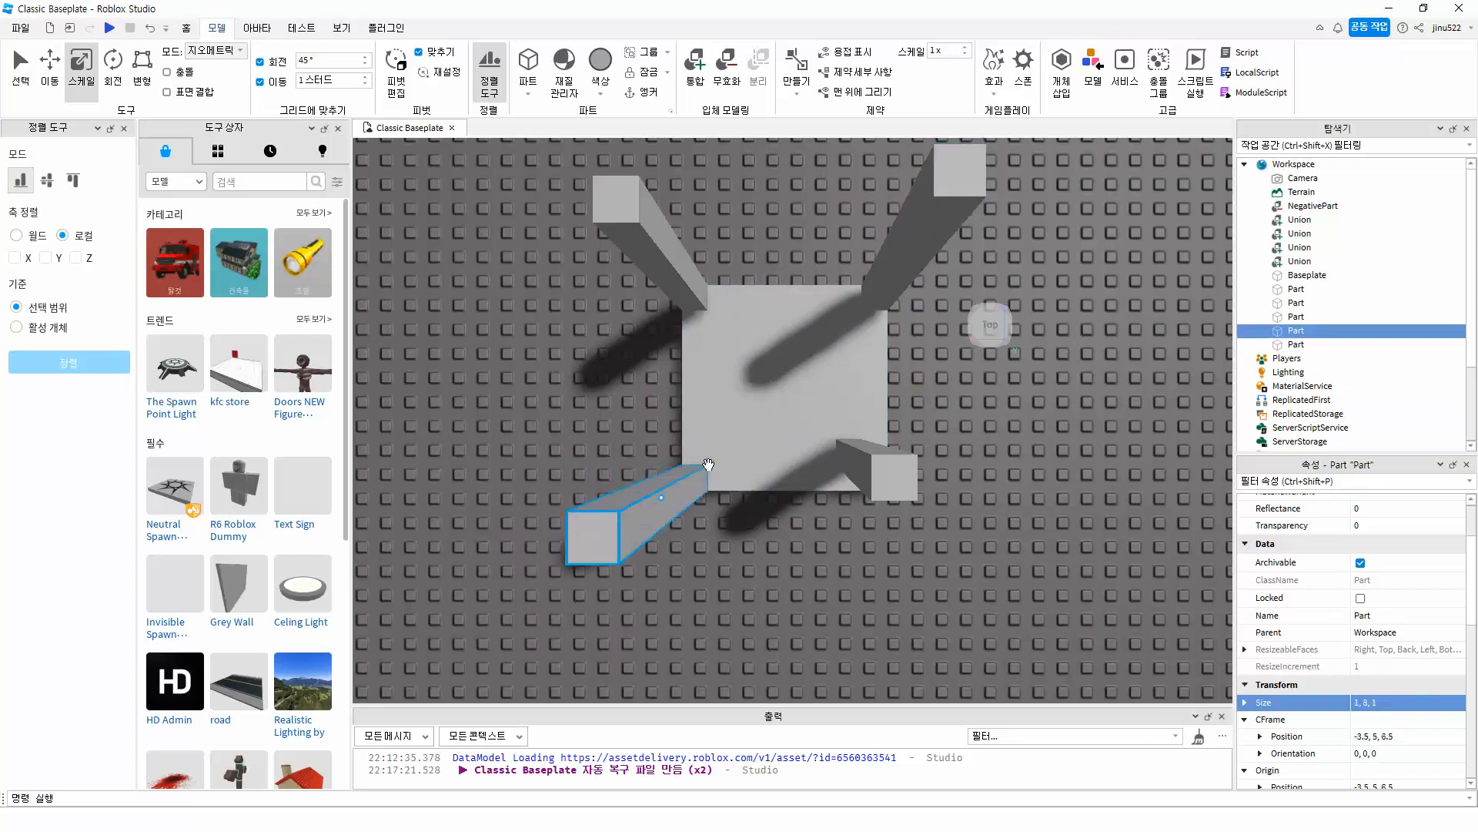
pyautogui.moveTo(776, 581); pyautogui.dragTo(792, 584, button='right')
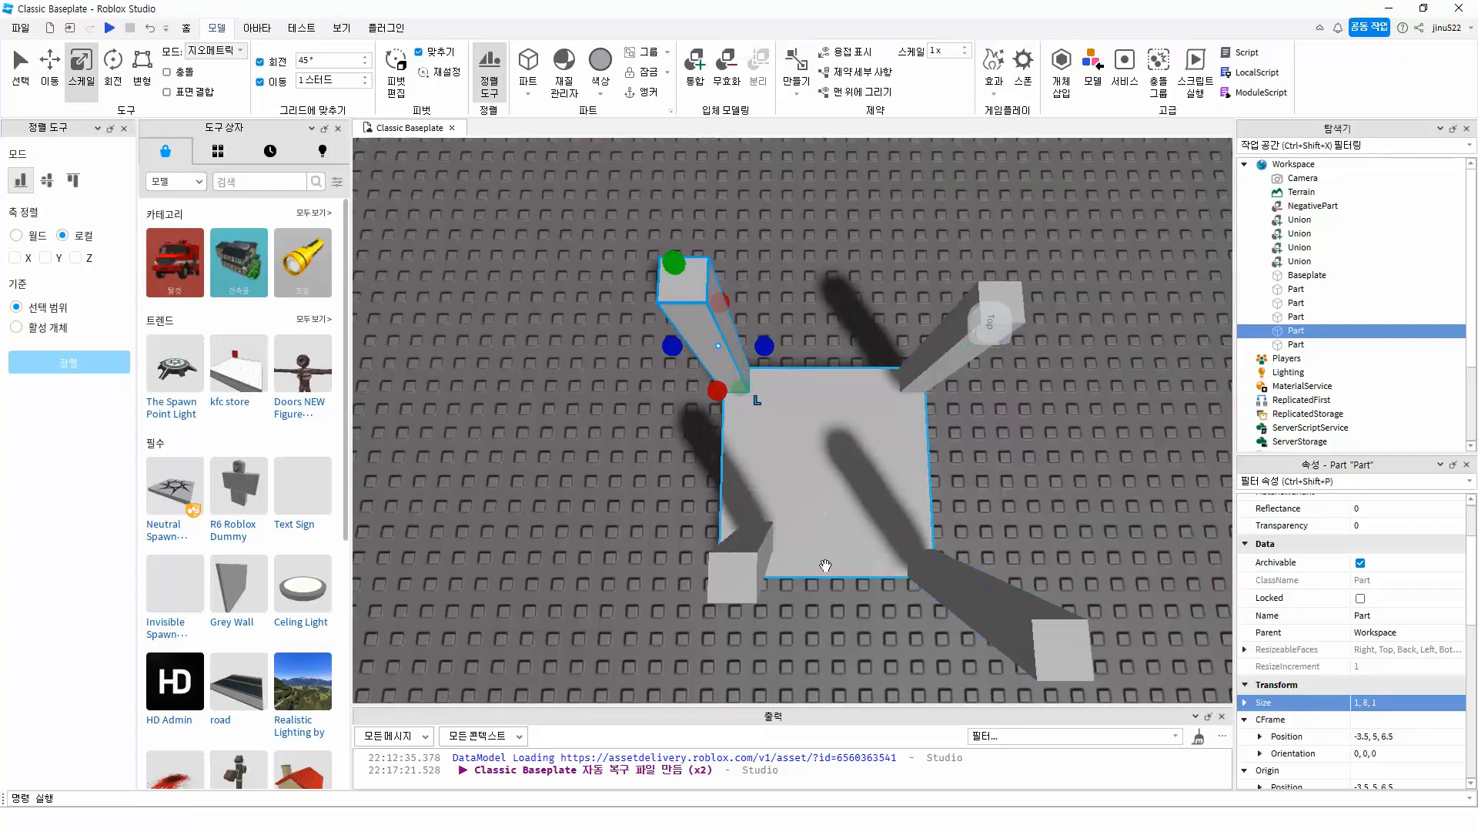
# Step: Move the third pillar so it stands on top of the slab's corner at position -10.5, 5, 6.5
pyautogui.scroll(-5, 847, 593)
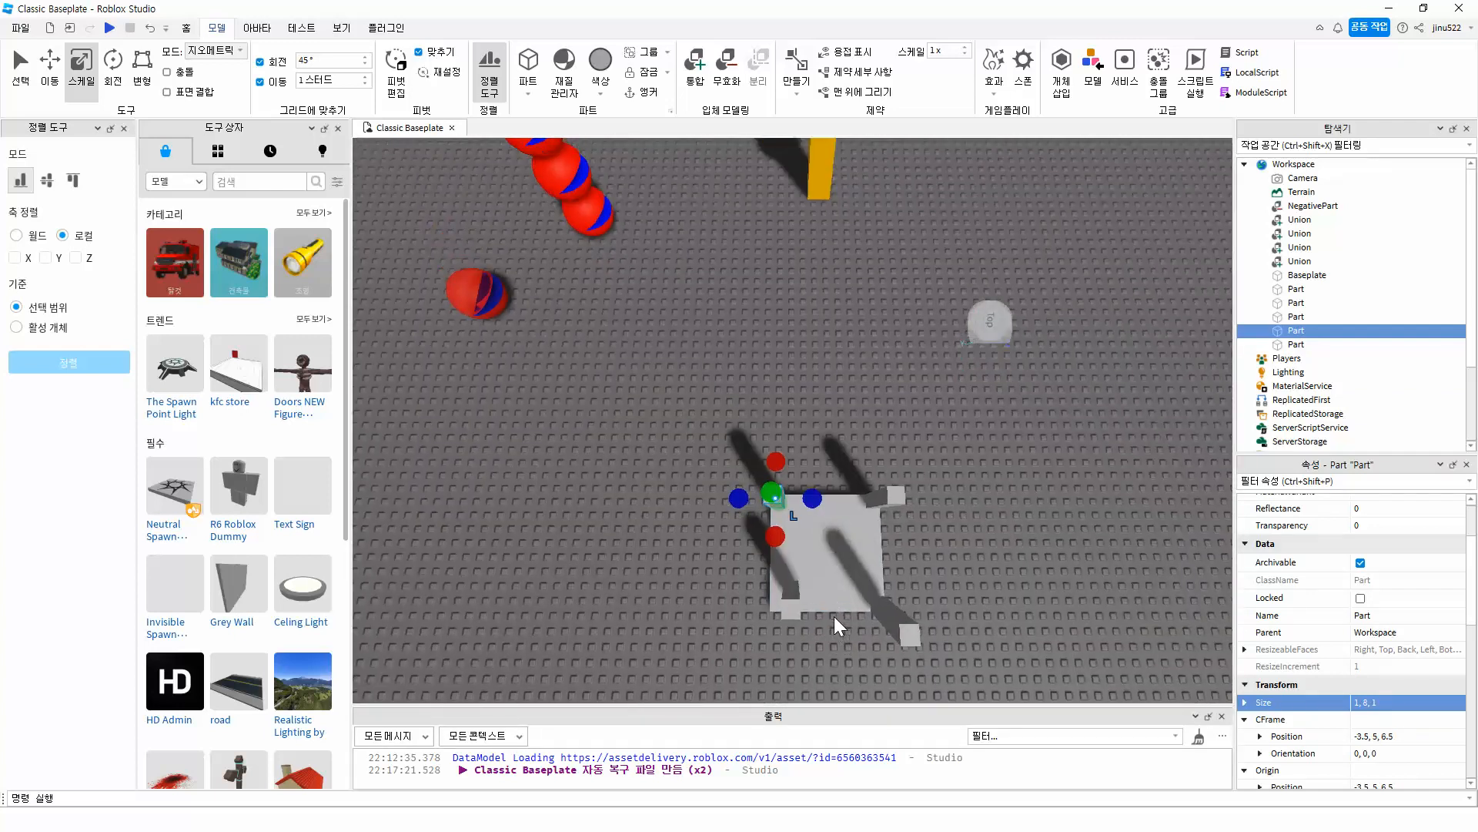
pyautogui.click(775, 608)
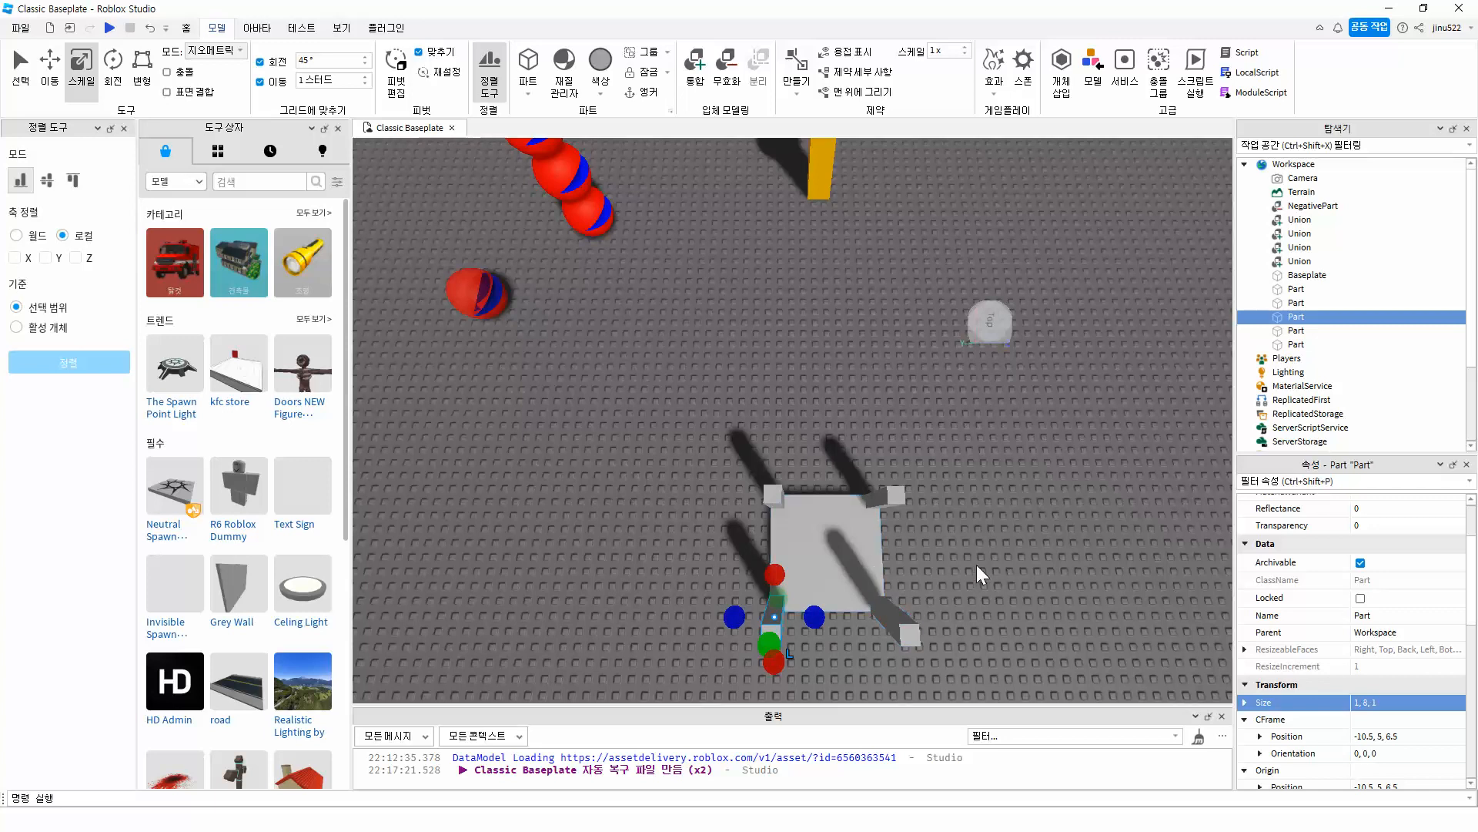
pyautogui.scroll(-2, 972, 562)
pyautogui.scroll(-3, 935, 579)
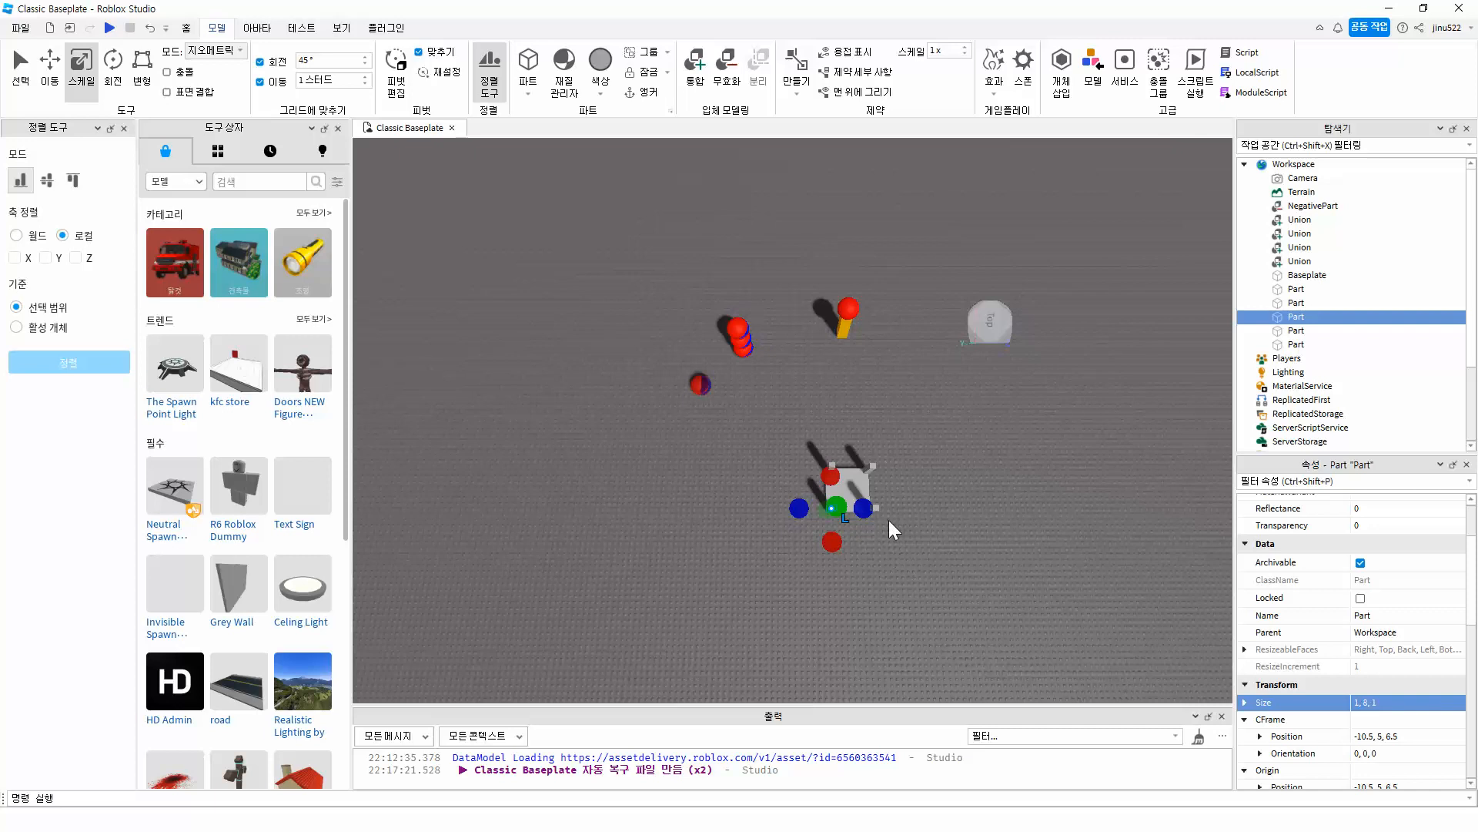
# Step: Place the pillar at the slab's remaining corner on X -10.5, Z 13.5 so it stands on top of the slab
pyautogui.click(886, 551)
pyautogui.moveTo(861, 561); pyautogui.dragTo(860, 559, button='right')
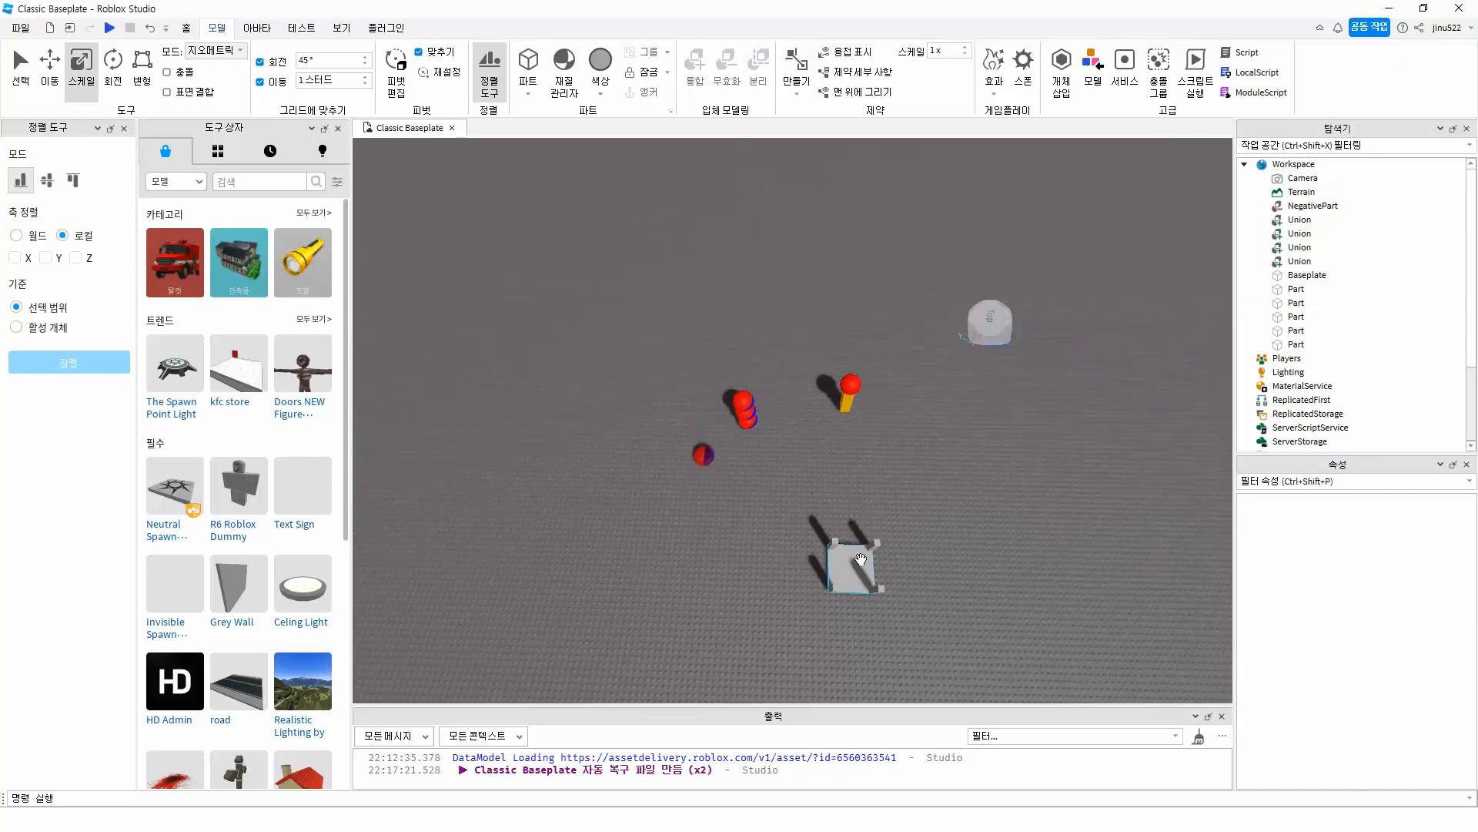
pyautogui.click(844, 453)
pyautogui.press('f')
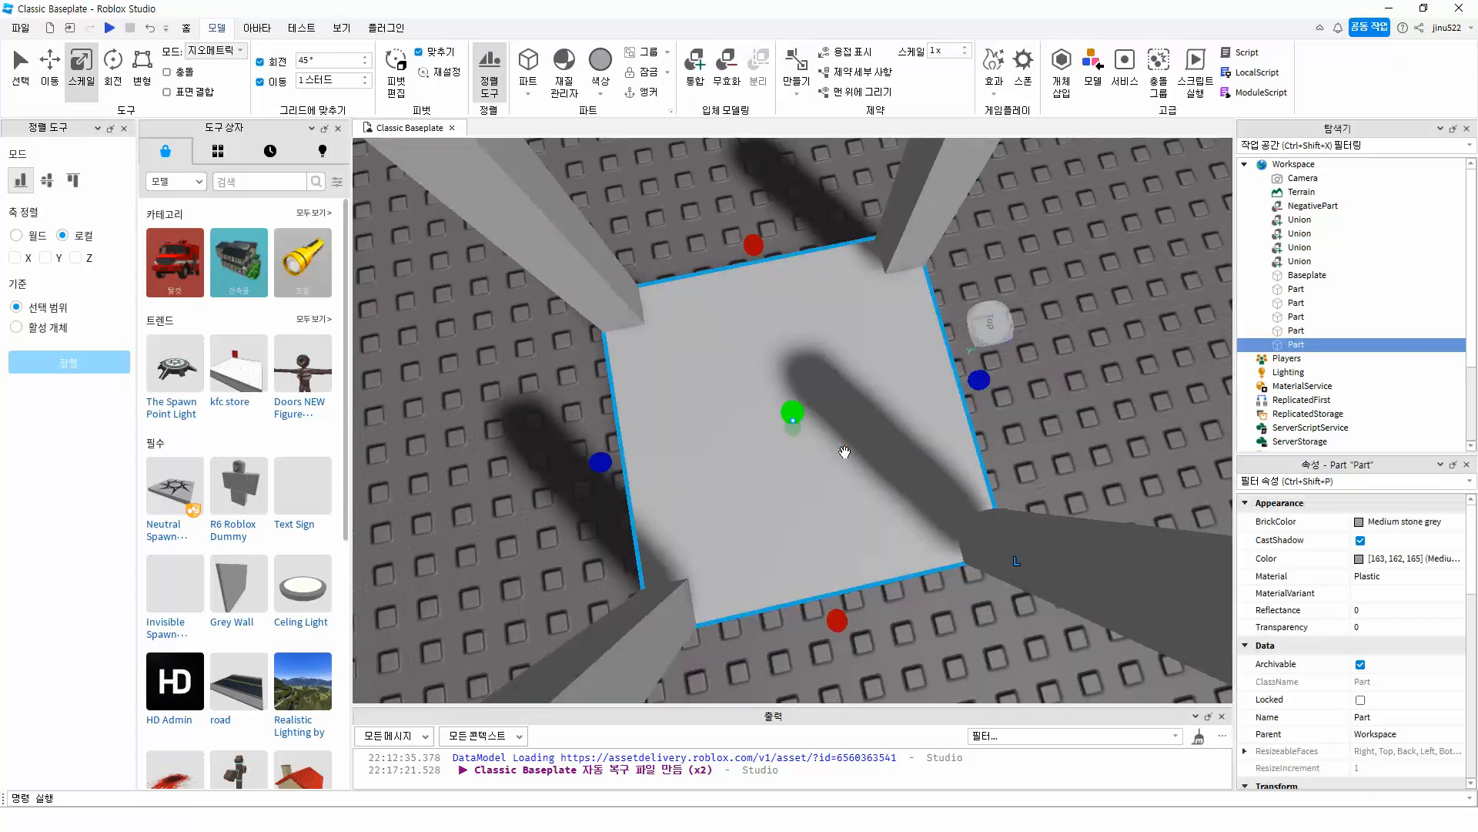
pyautogui.moveTo(875, 569); pyautogui.dragTo(875, 571, button='right')
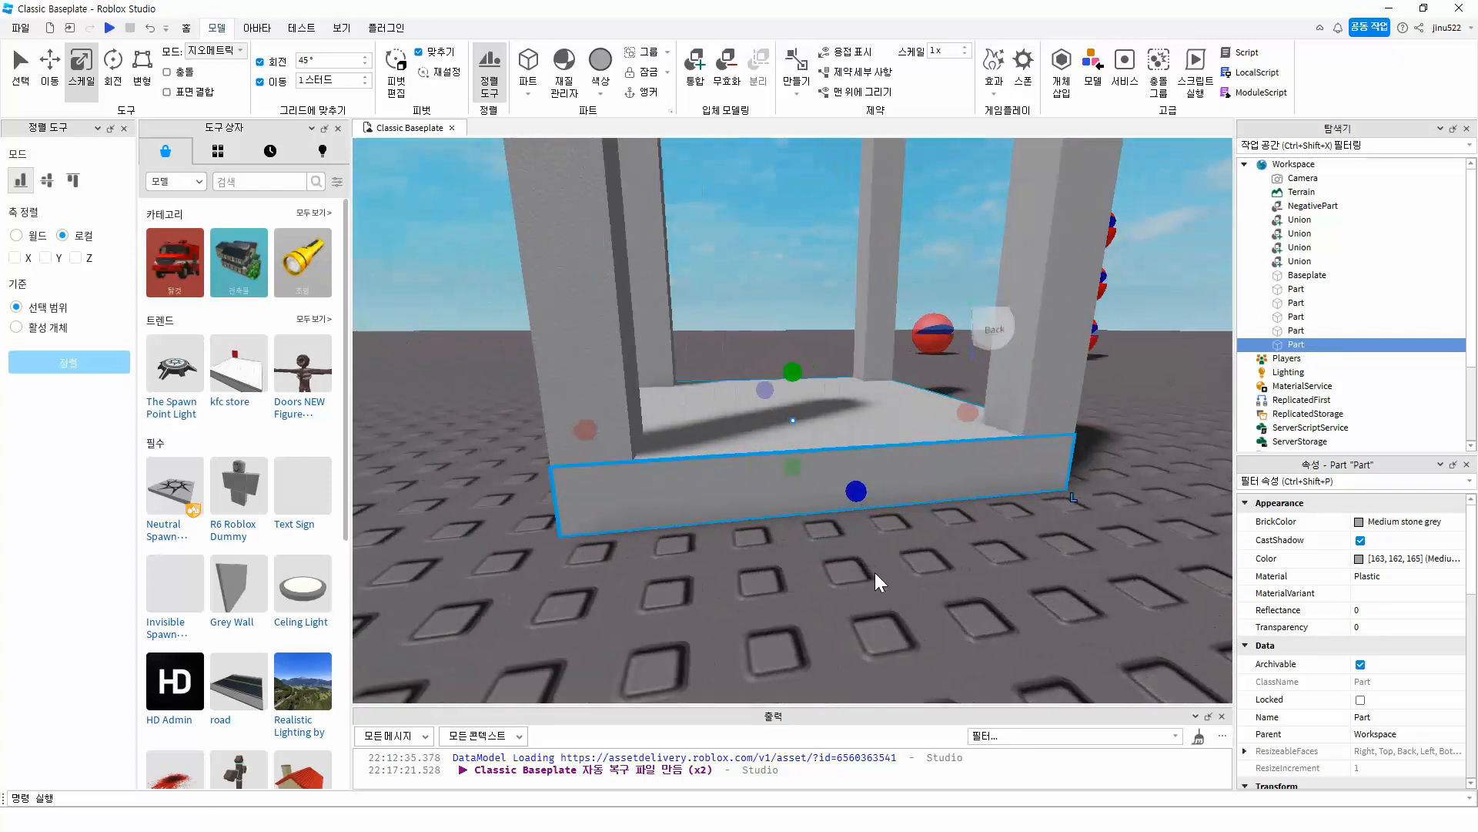
pyautogui.scroll(-5, 875, 571)
pyautogui.scroll(-2, 853, 527)
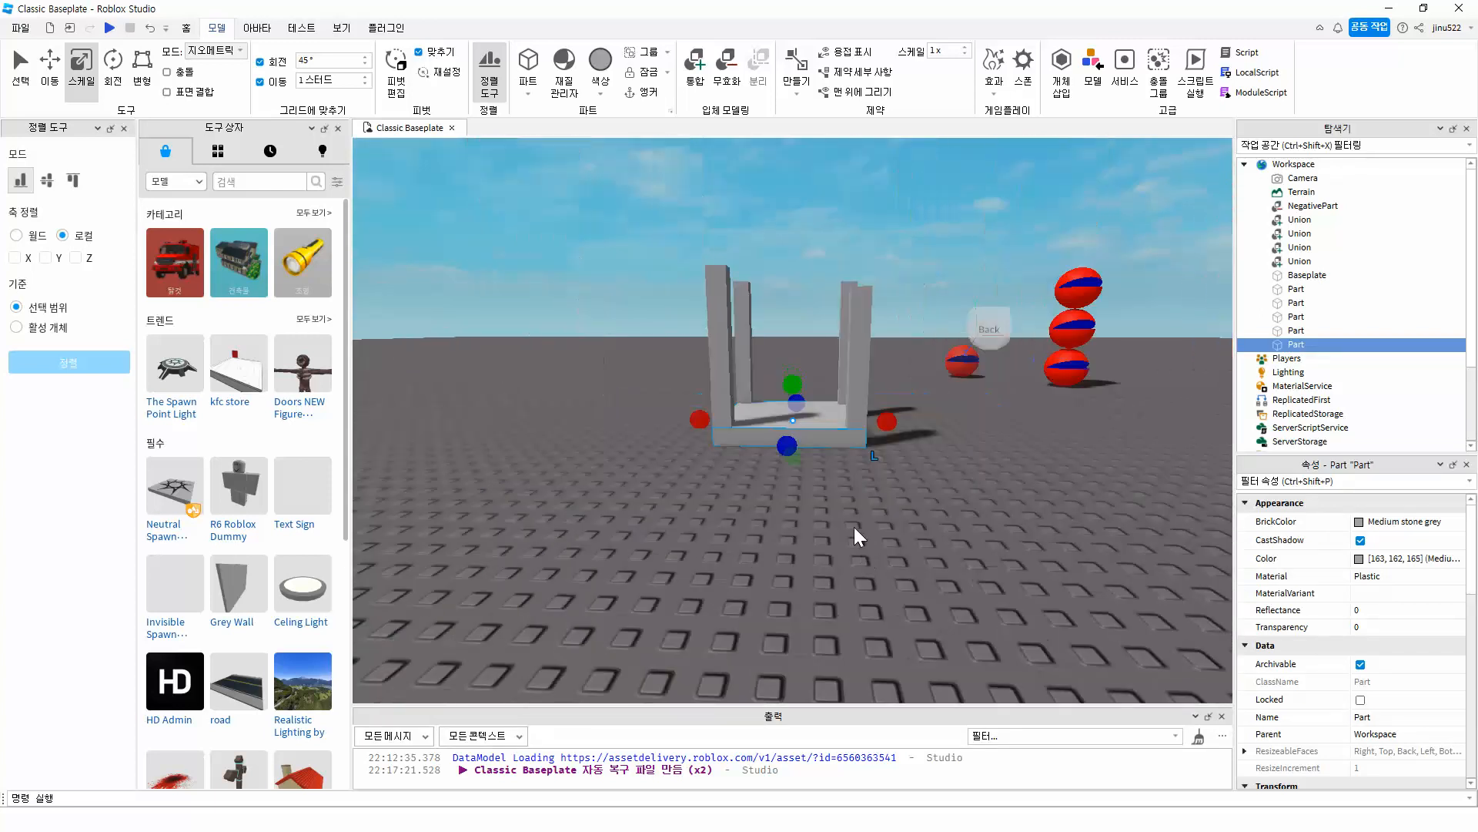
pyautogui.click(720, 362)
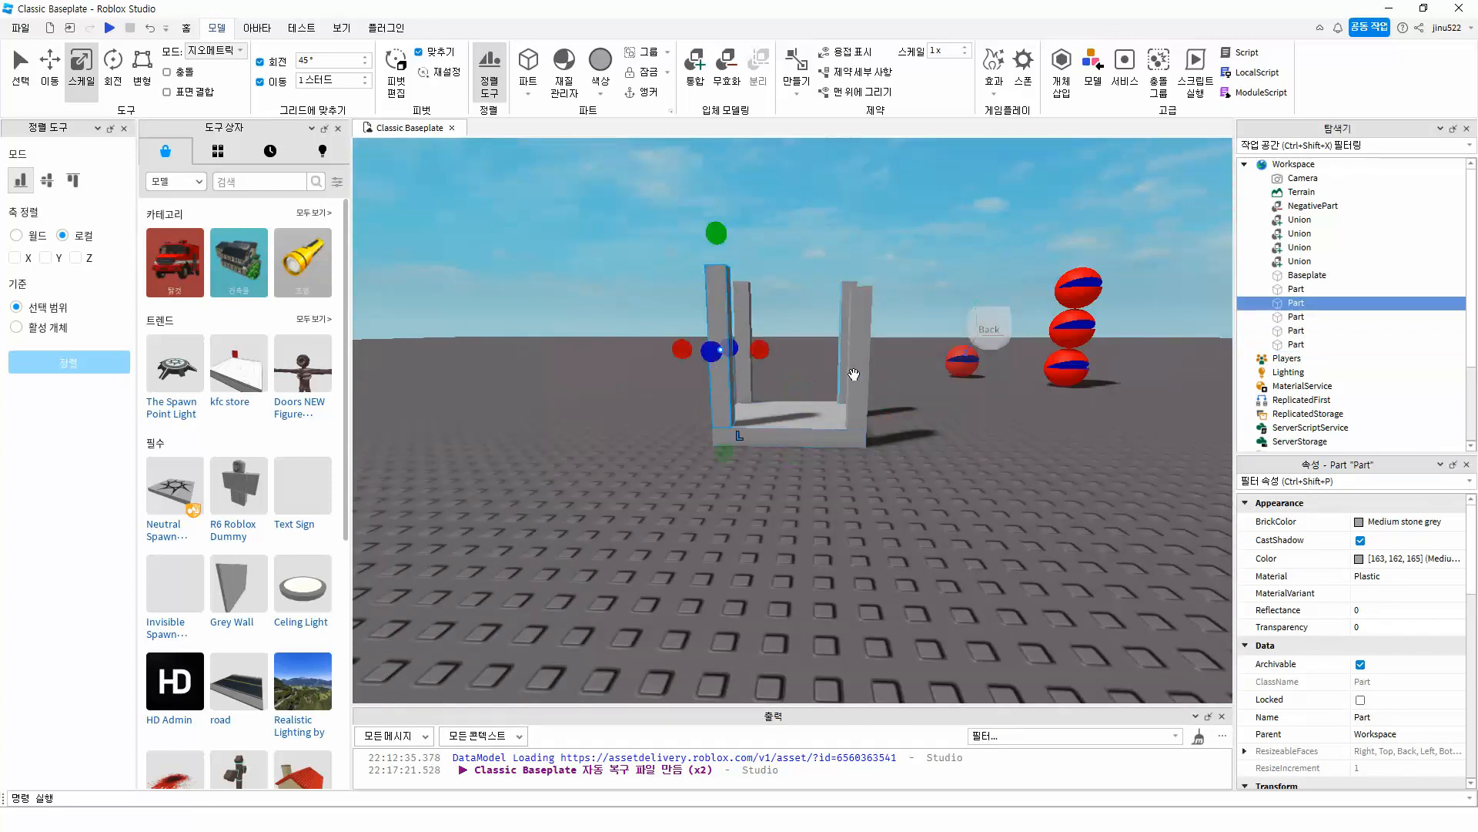
pyautogui.click(854, 374)
pyautogui.click(720, 356)
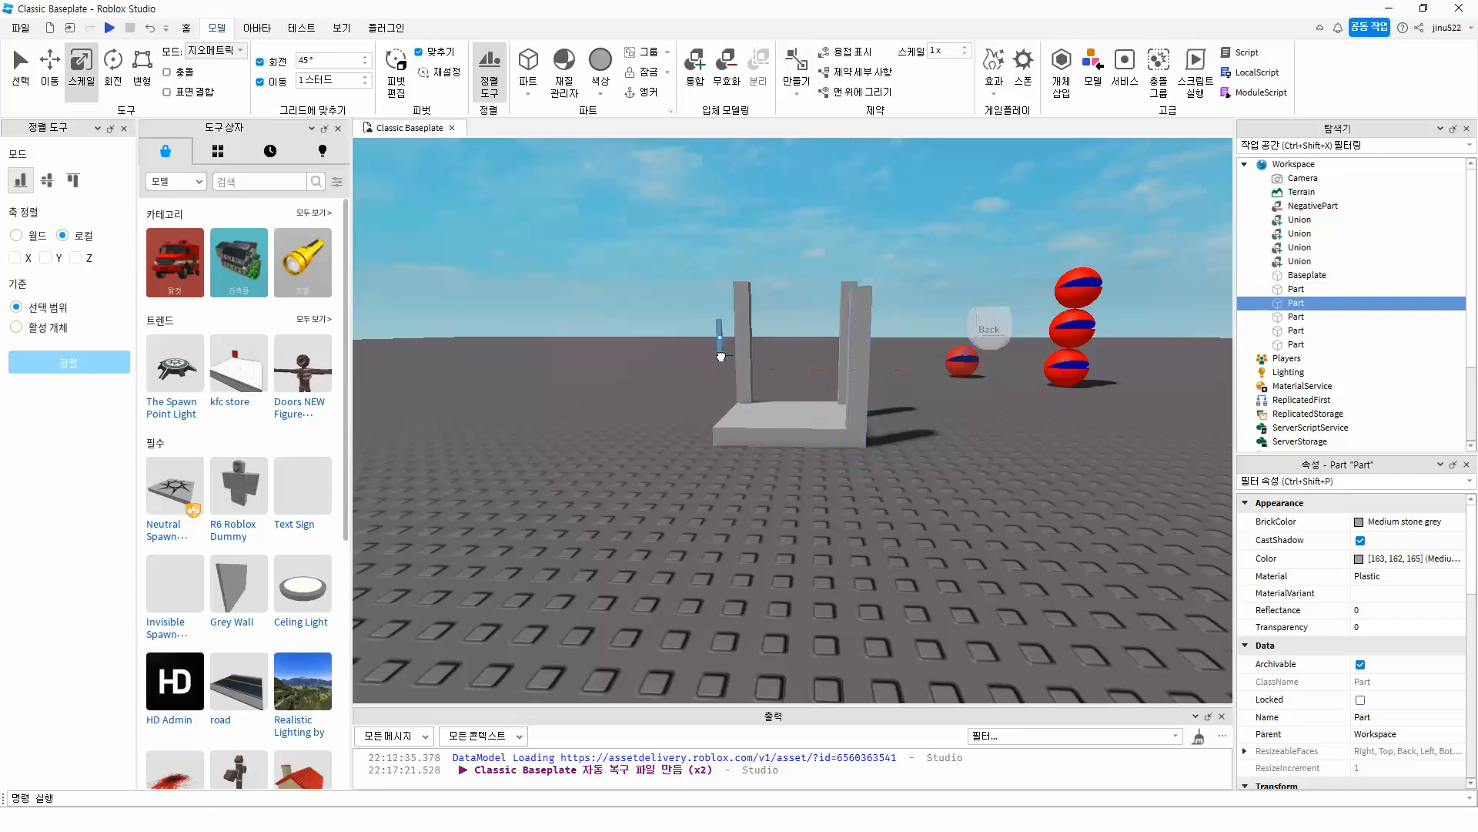
pyautogui.moveTo(721, 362); pyautogui.dragTo(719, 436)
pyautogui.moveTo(719, 436); pyautogui.dragTo(707, 451, button='right')
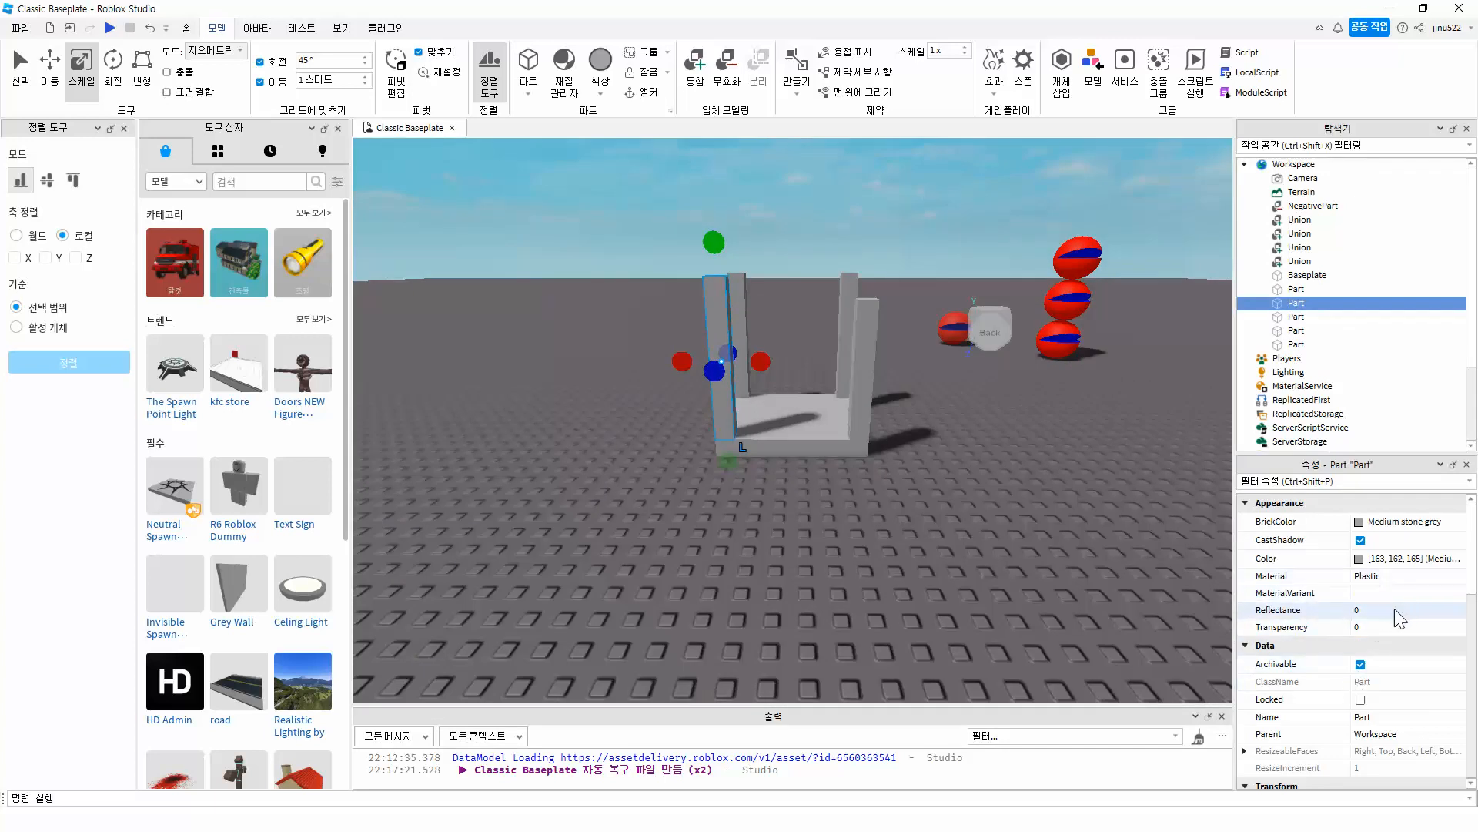
# Step: Turn off CanCollide for that pillar and try moving it freely past the slab's edge
pyautogui.scroll(-3, 1417, 663)
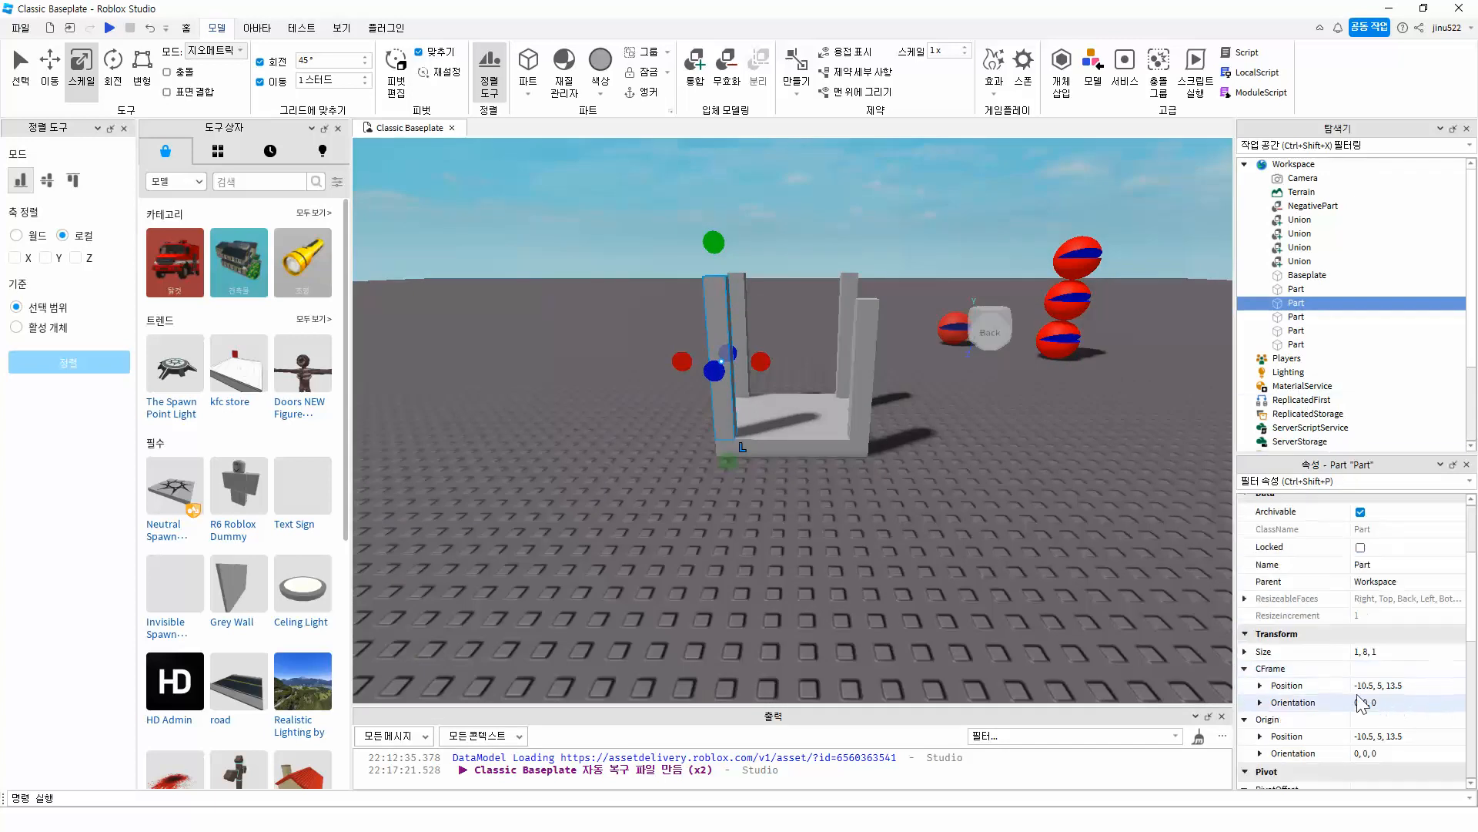
pyautogui.scroll(-3, 1353, 697)
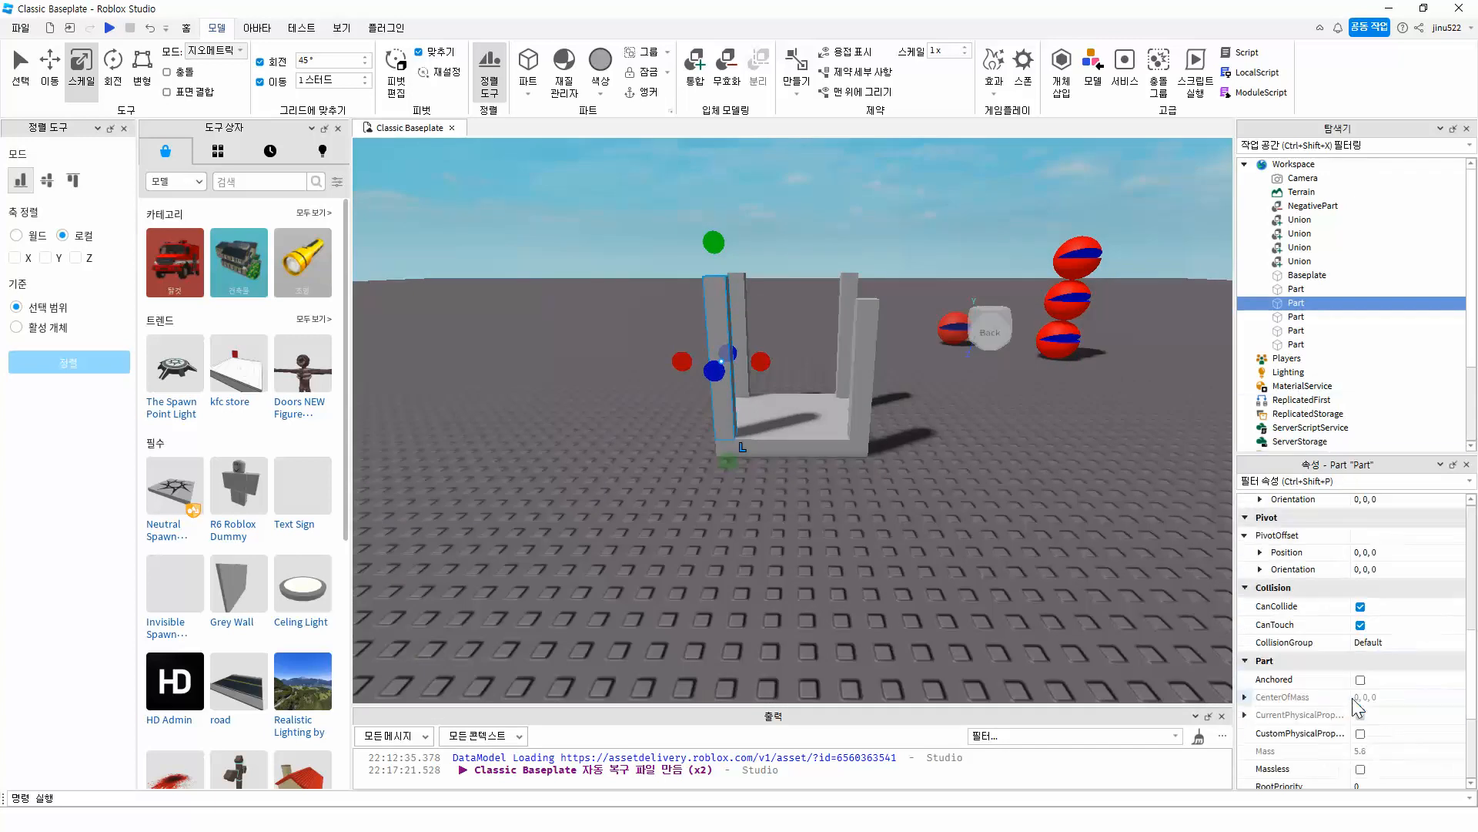
pyautogui.click(1361, 607)
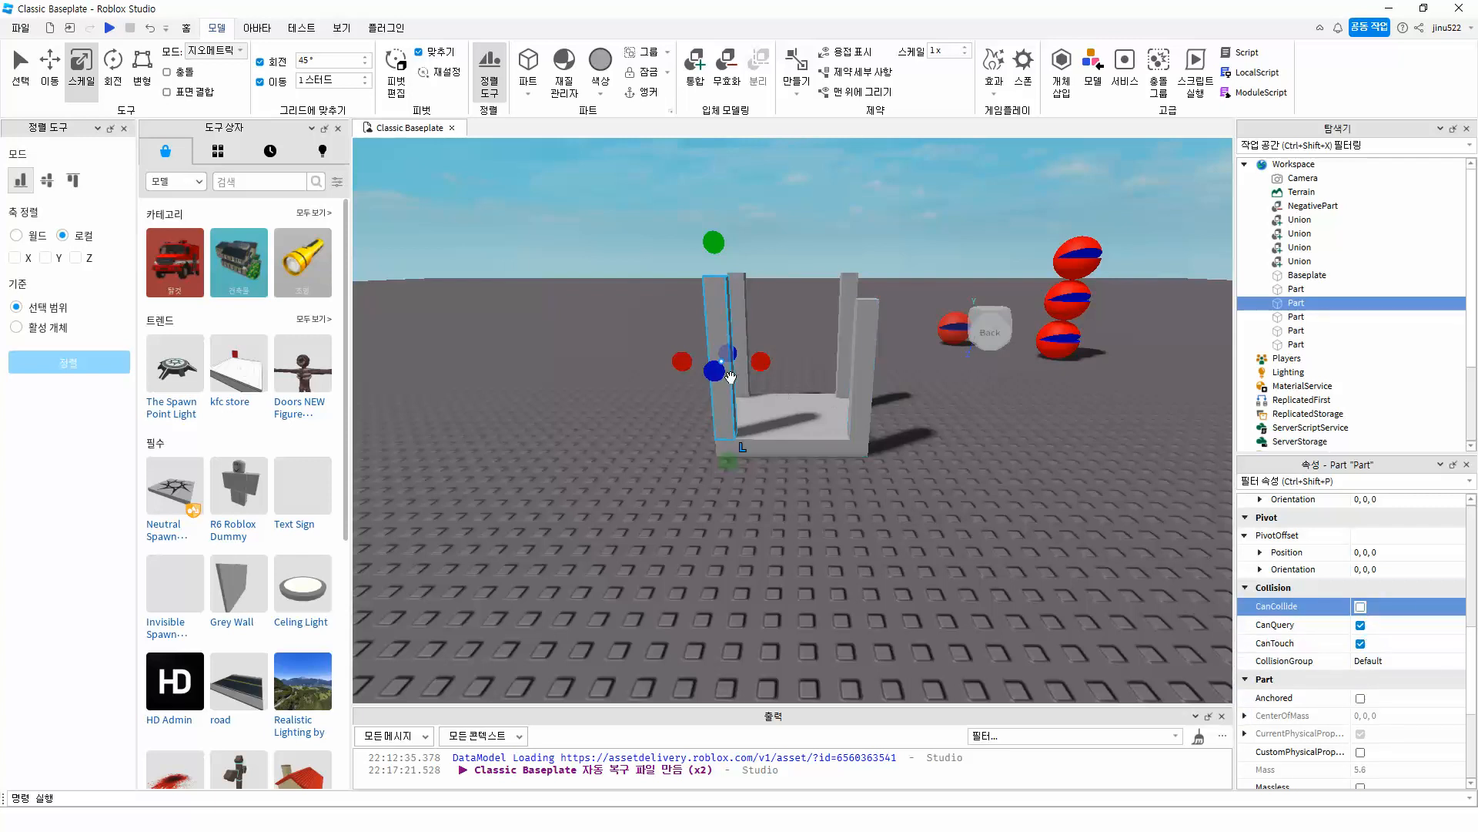
pyautogui.moveTo(729, 376); pyautogui.dragTo(710, 436)
# Step: Turn off CanCollide for the slab and the other three pillars
pyautogui.click(763, 432)
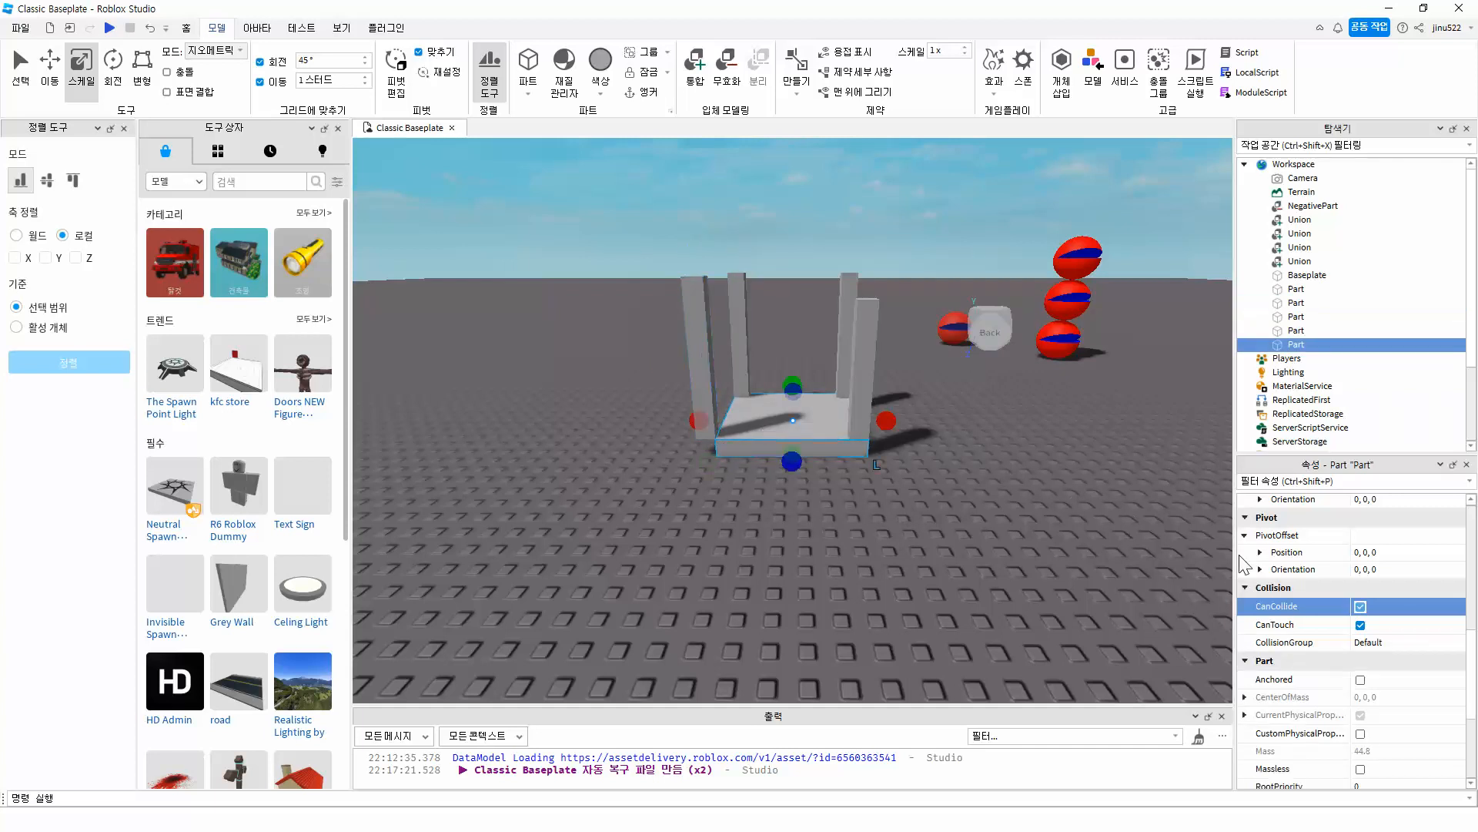
pyautogui.click(838, 358)
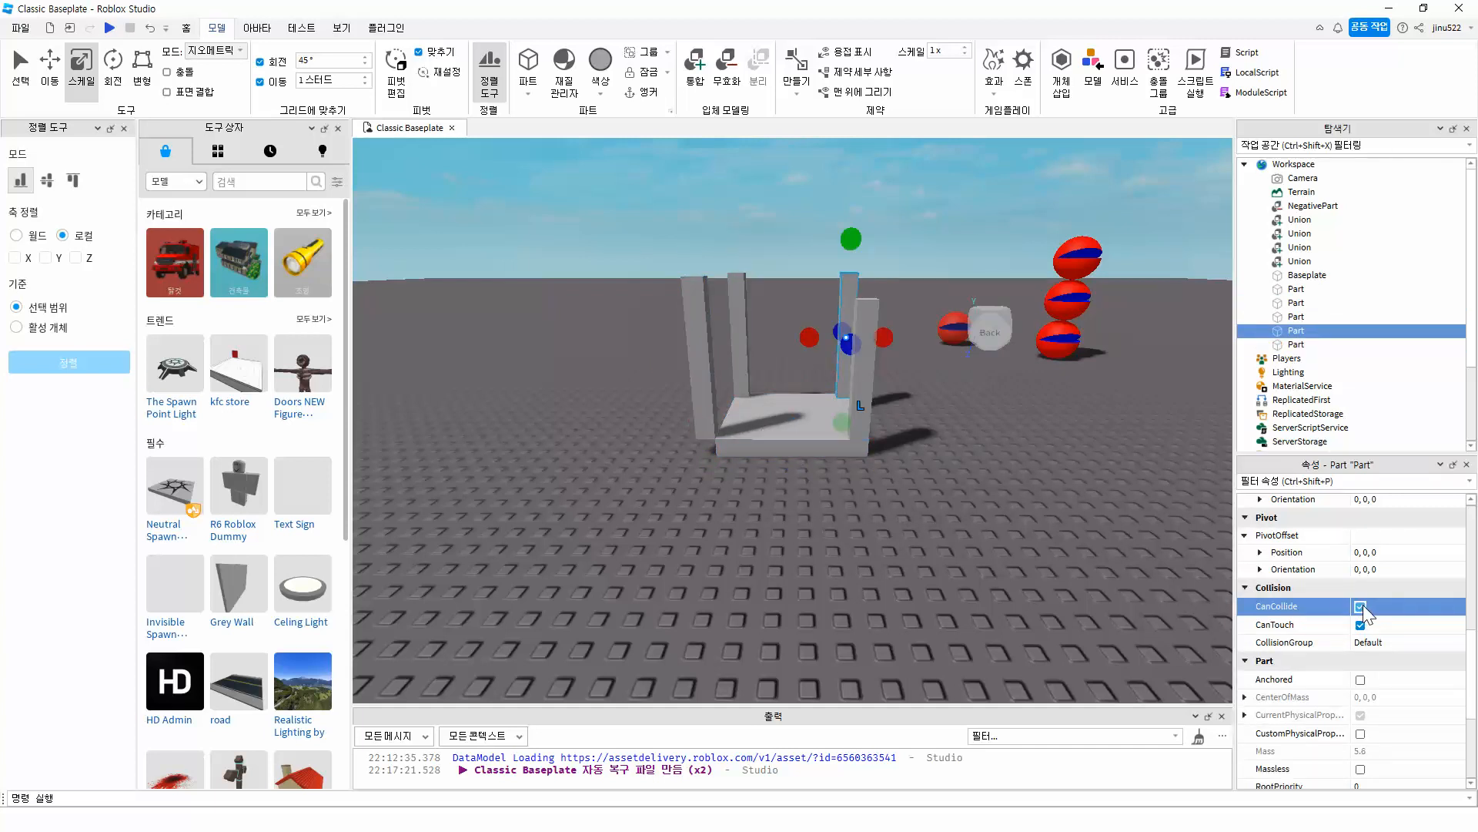
pyautogui.click(727, 361)
pyautogui.click(1359, 606)
pyautogui.click(857, 397)
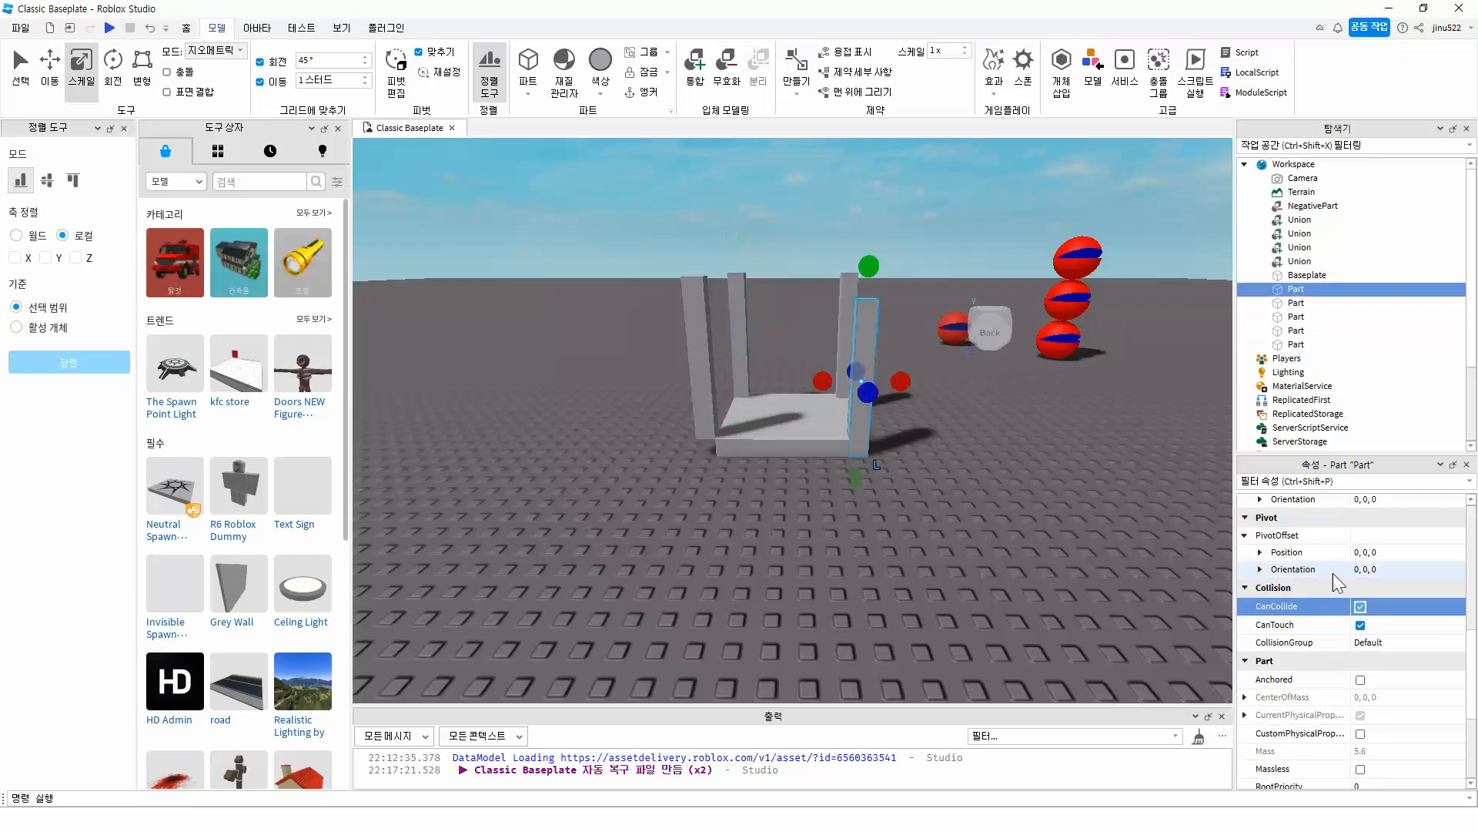
# Step: Lower the collision-free pillar beside the slab and stand the other front pillar on the slab's corner
pyautogui.moveTo(699, 406)
pyautogui.mouseDown()
pyautogui.moveTo(720, 447)
pyautogui.moveTo(706, 429)
pyautogui.mouseUp()
pyautogui.click(762, 436)
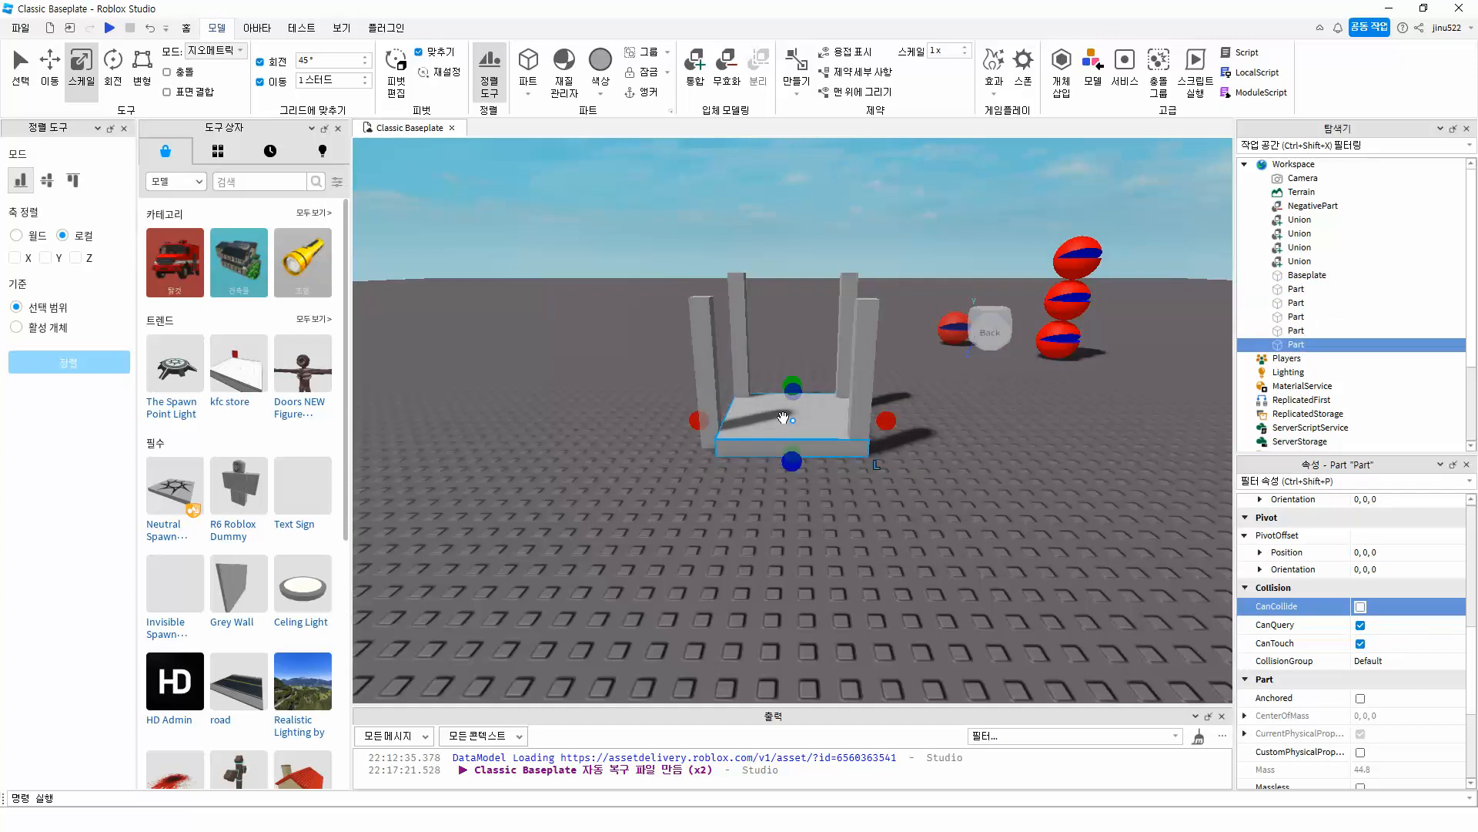
pyautogui.click(853, 421)
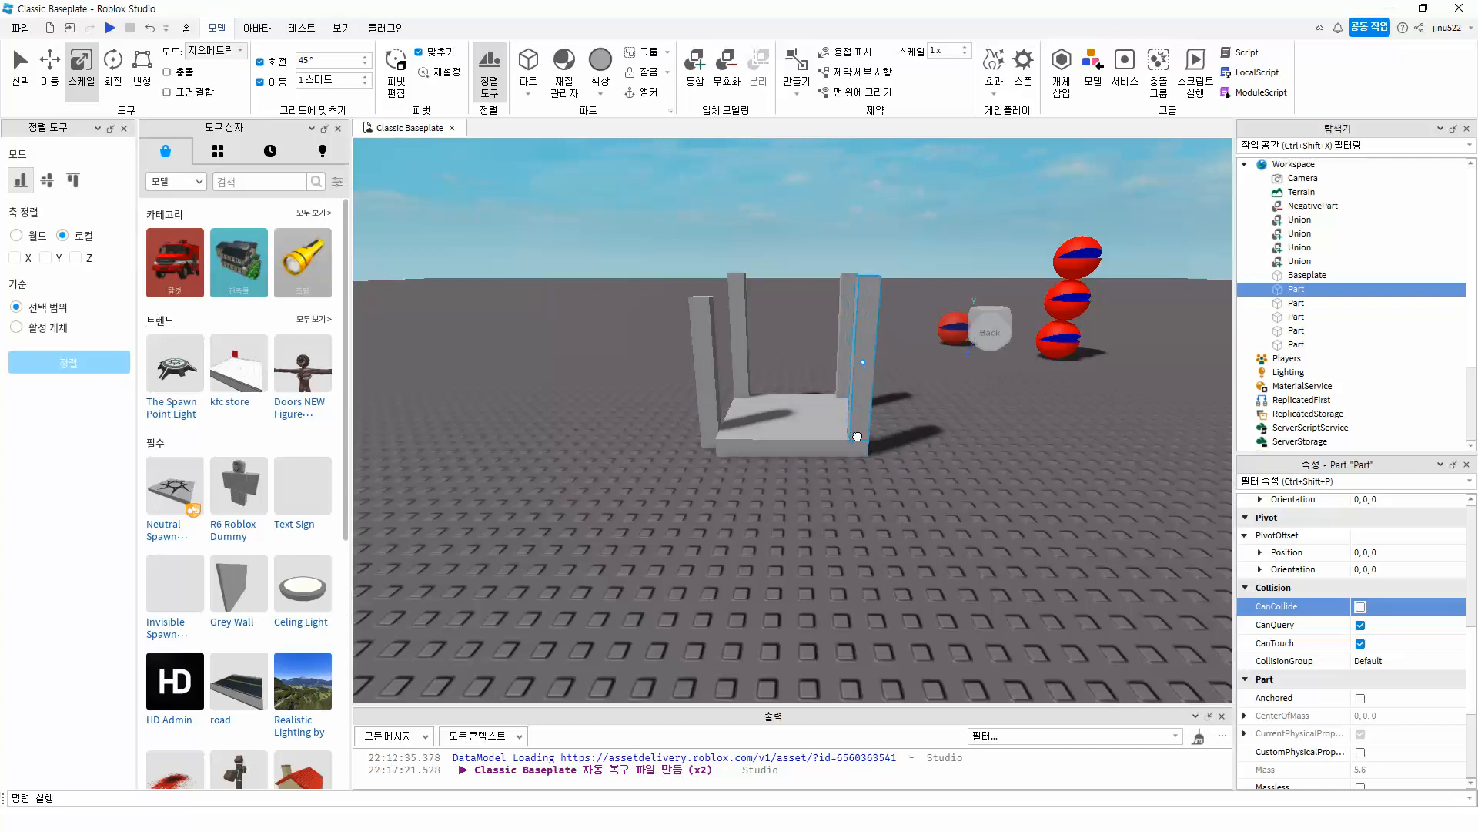
pyautogui.moveTo(857, 434); pyautogui.dragTo(855, 437)
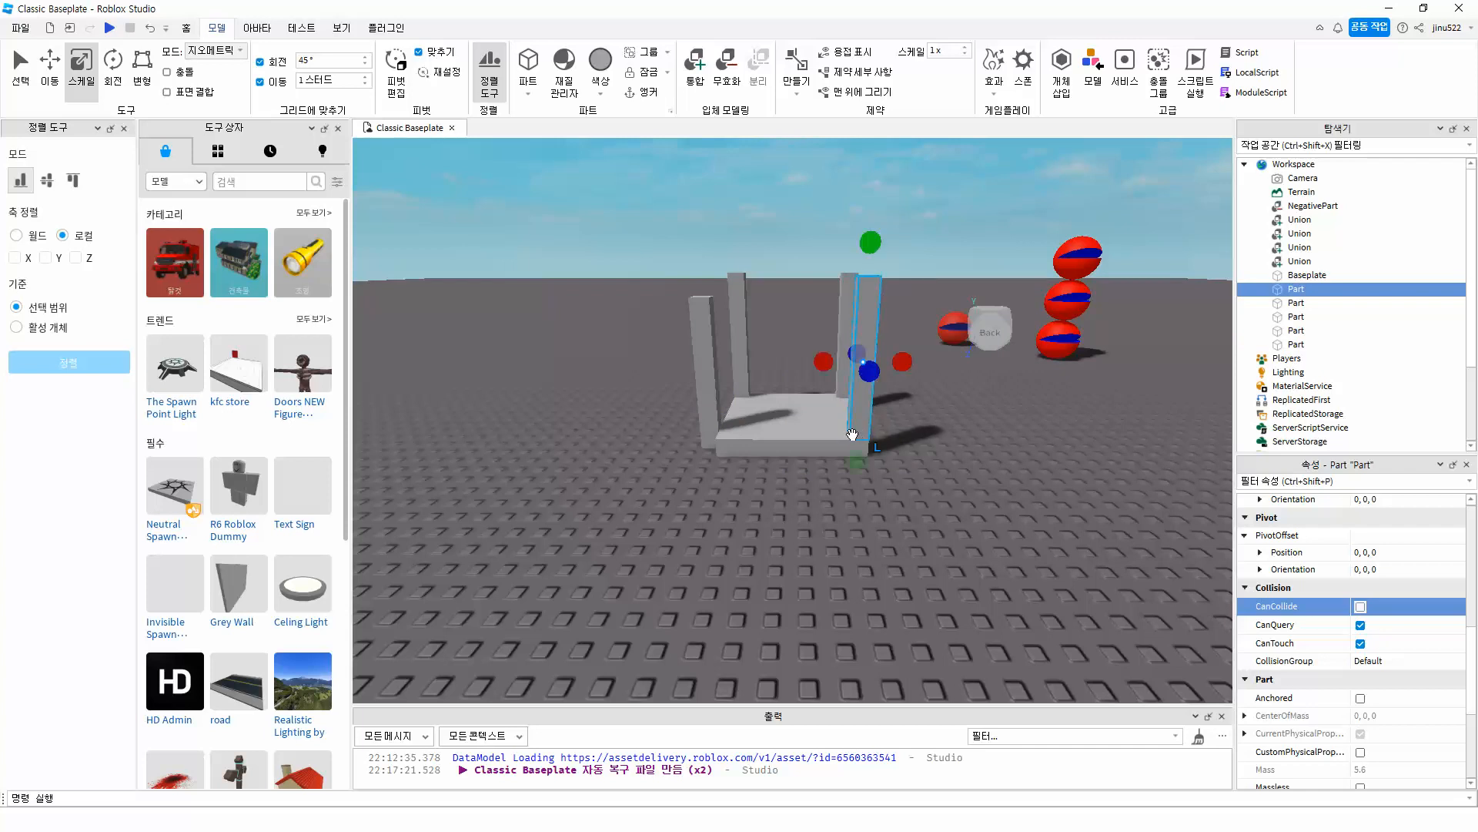
# Step: Duplicate the floor slab so the copy forms a roof on top of the pillars
pyautogui.click(775, 430)
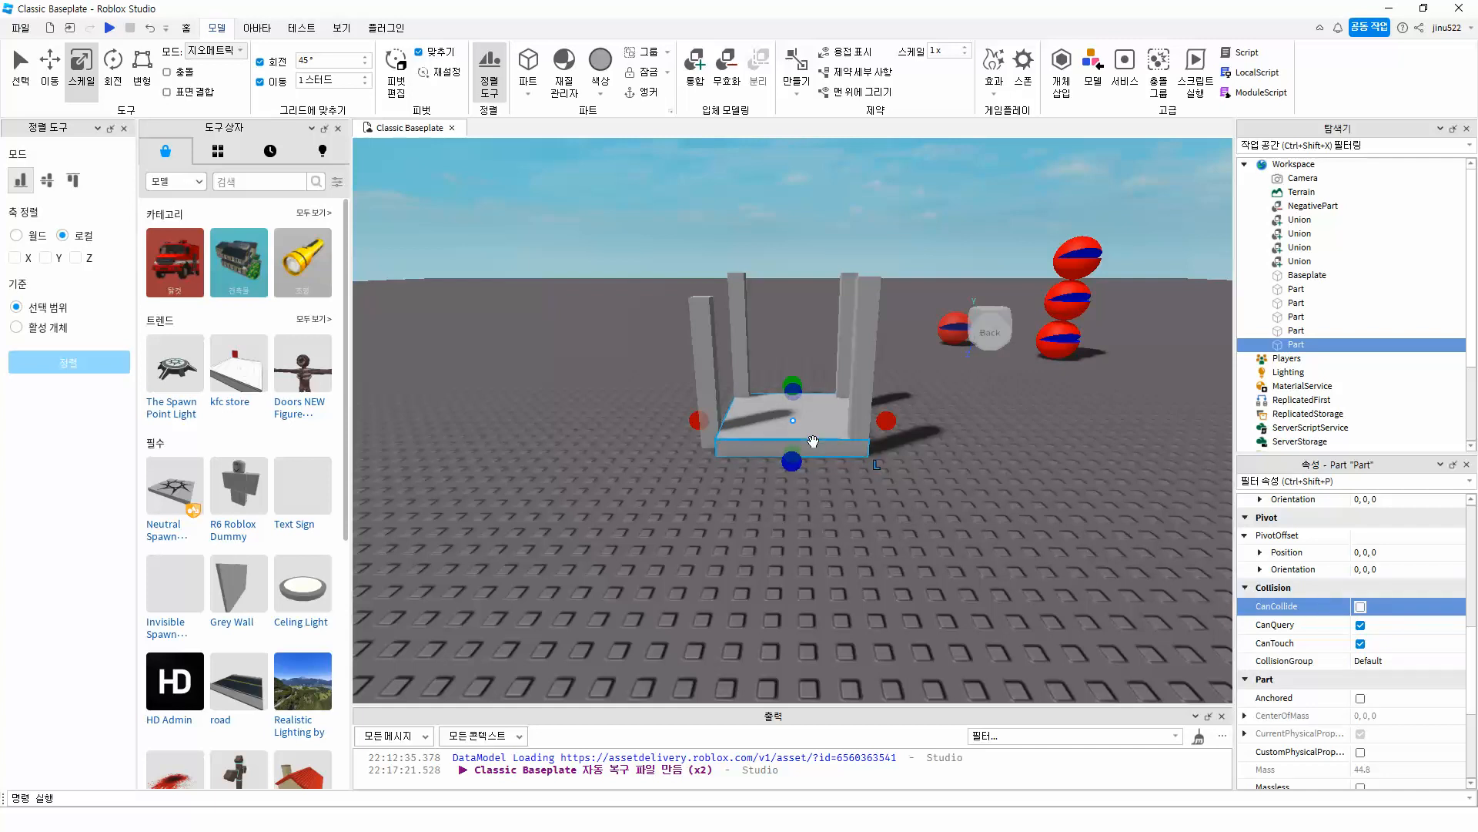
pyautogui.hotkey('ctrl', 'd')
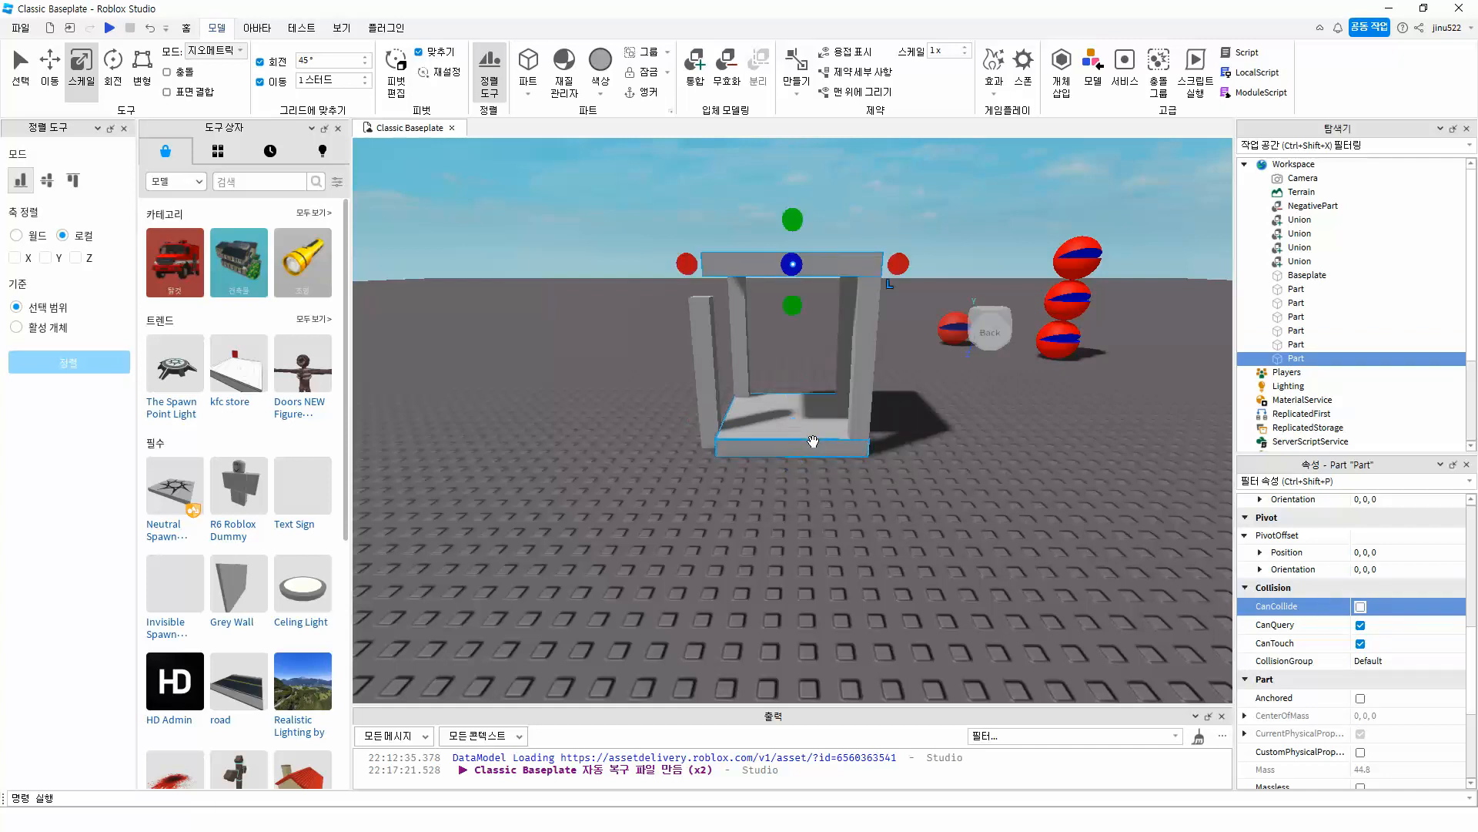
# Step: Set the lower slab's size to 8, 0.5, 8 and raise it between the pillars to position -7, 4.5, 10
pyautogui.click(784, 441)
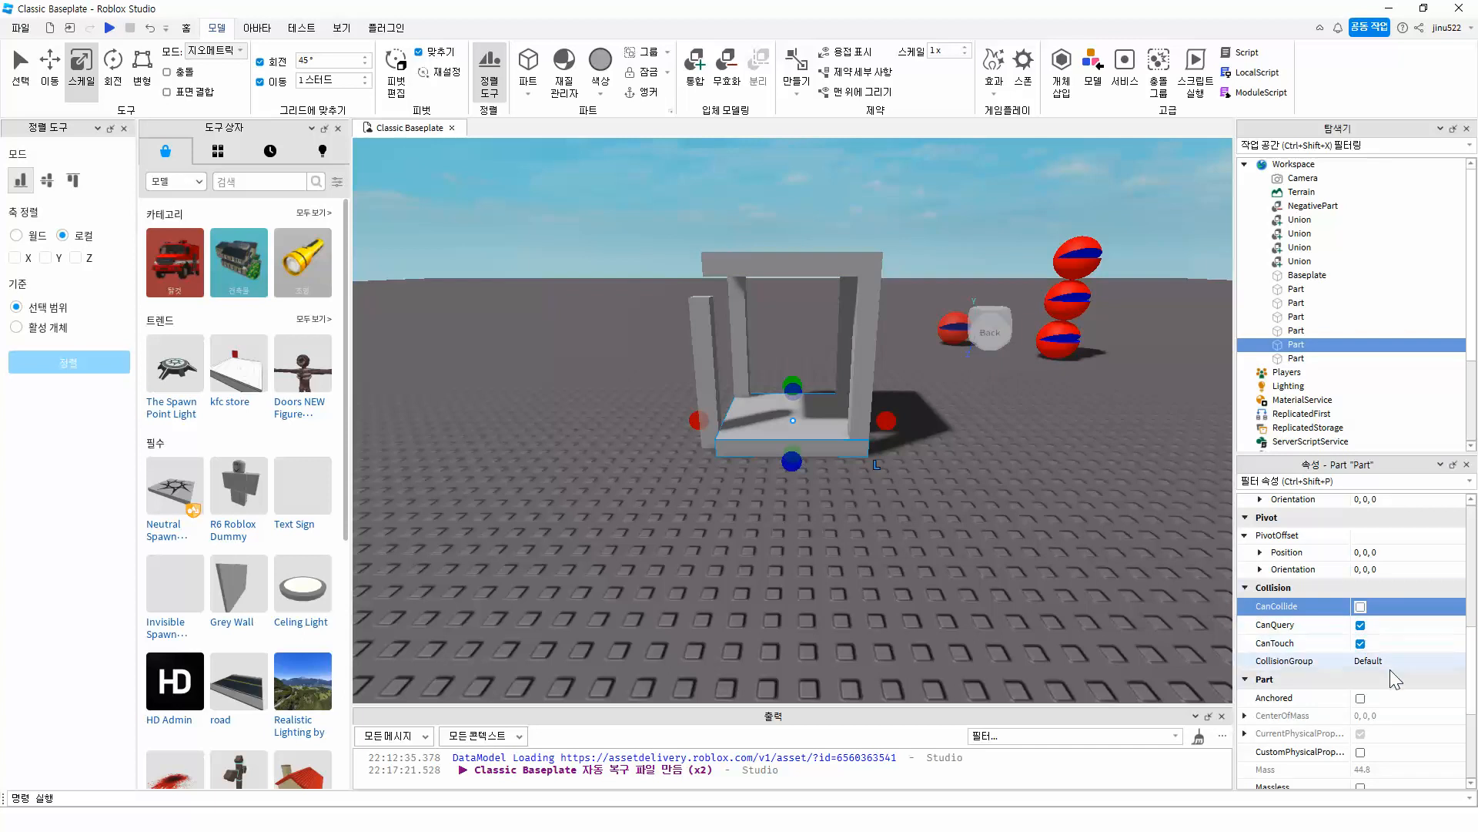
pyautogui.scroll(-1, 1382, 695)
pyautogui.scroll(3, 1380, 691)
pyautogui.scroll(2, 1375, 685)
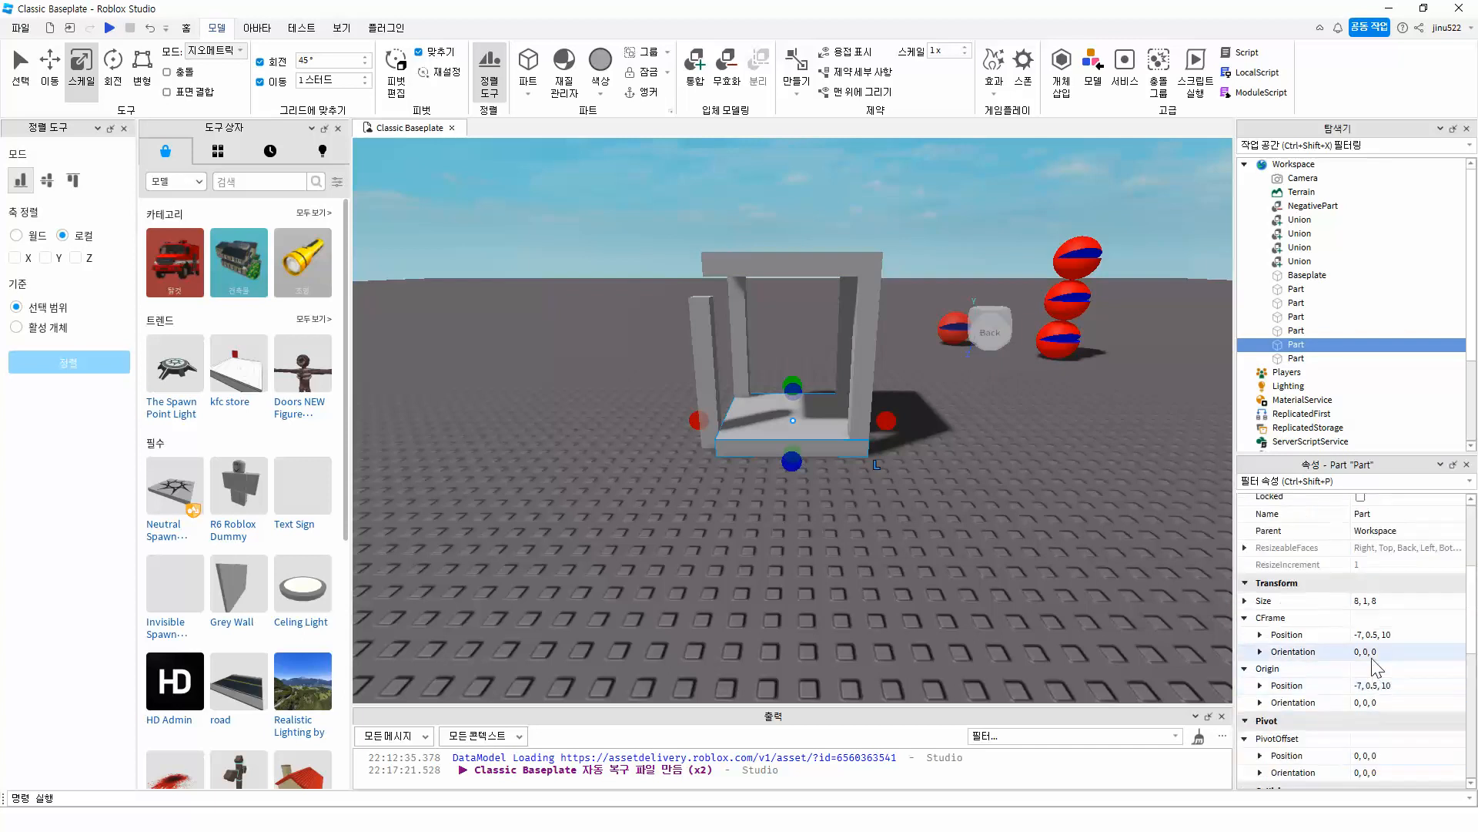
pyautogui.click(1365, 603)
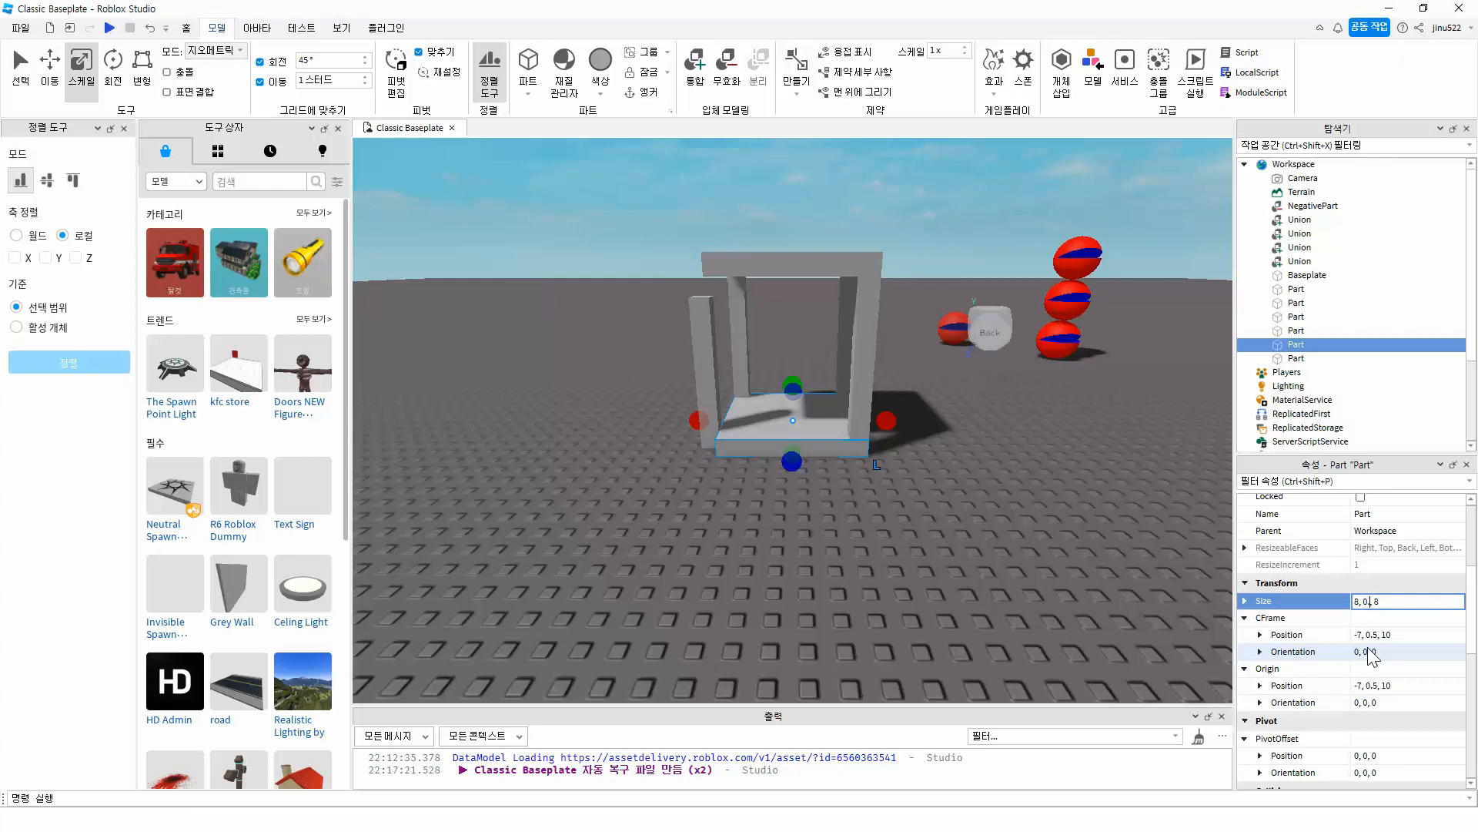
pyautogui.press('Return')
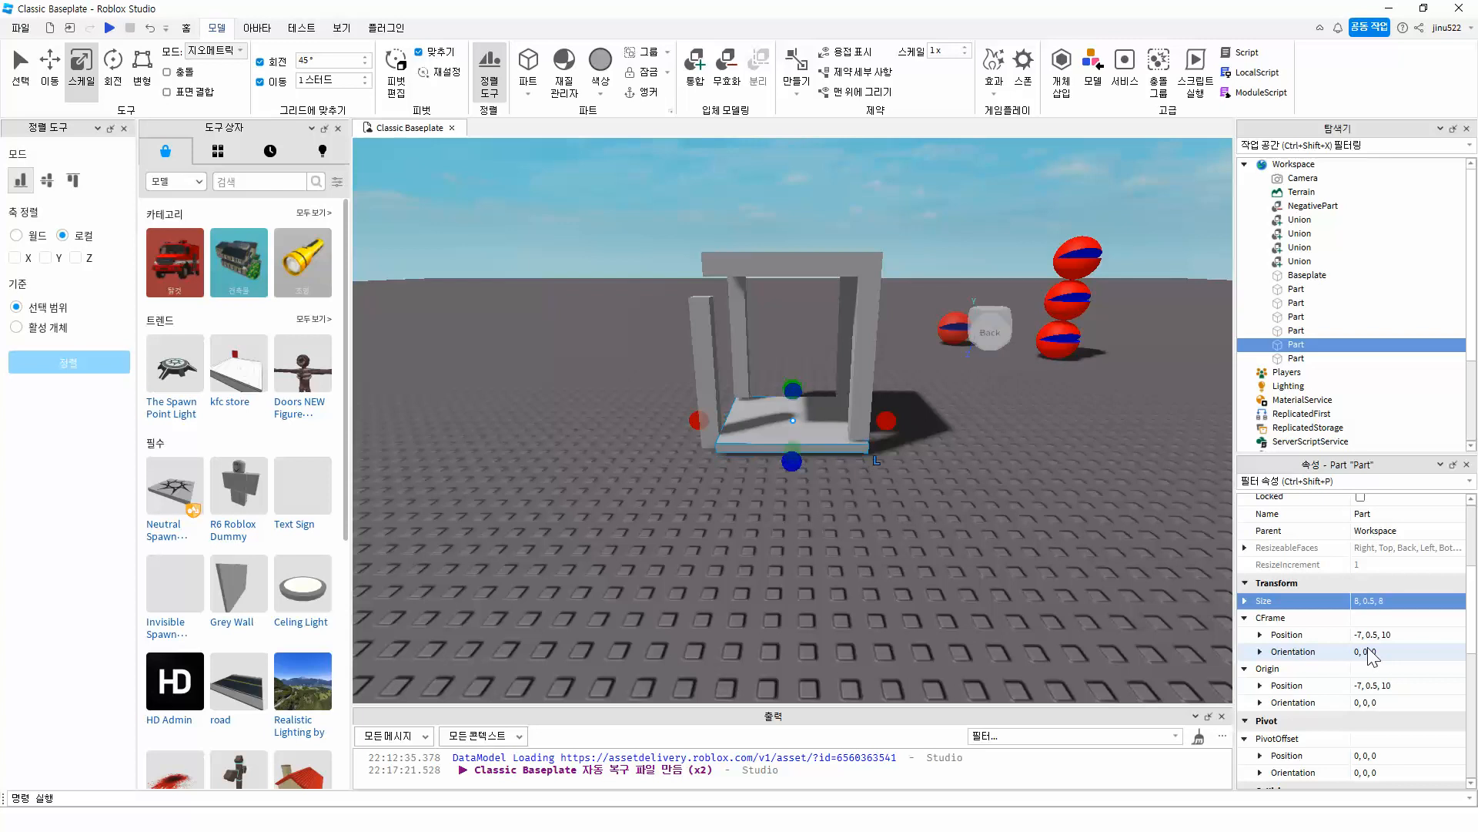
pyautogui.click(1379, 651)
pyautogui.press('Return')
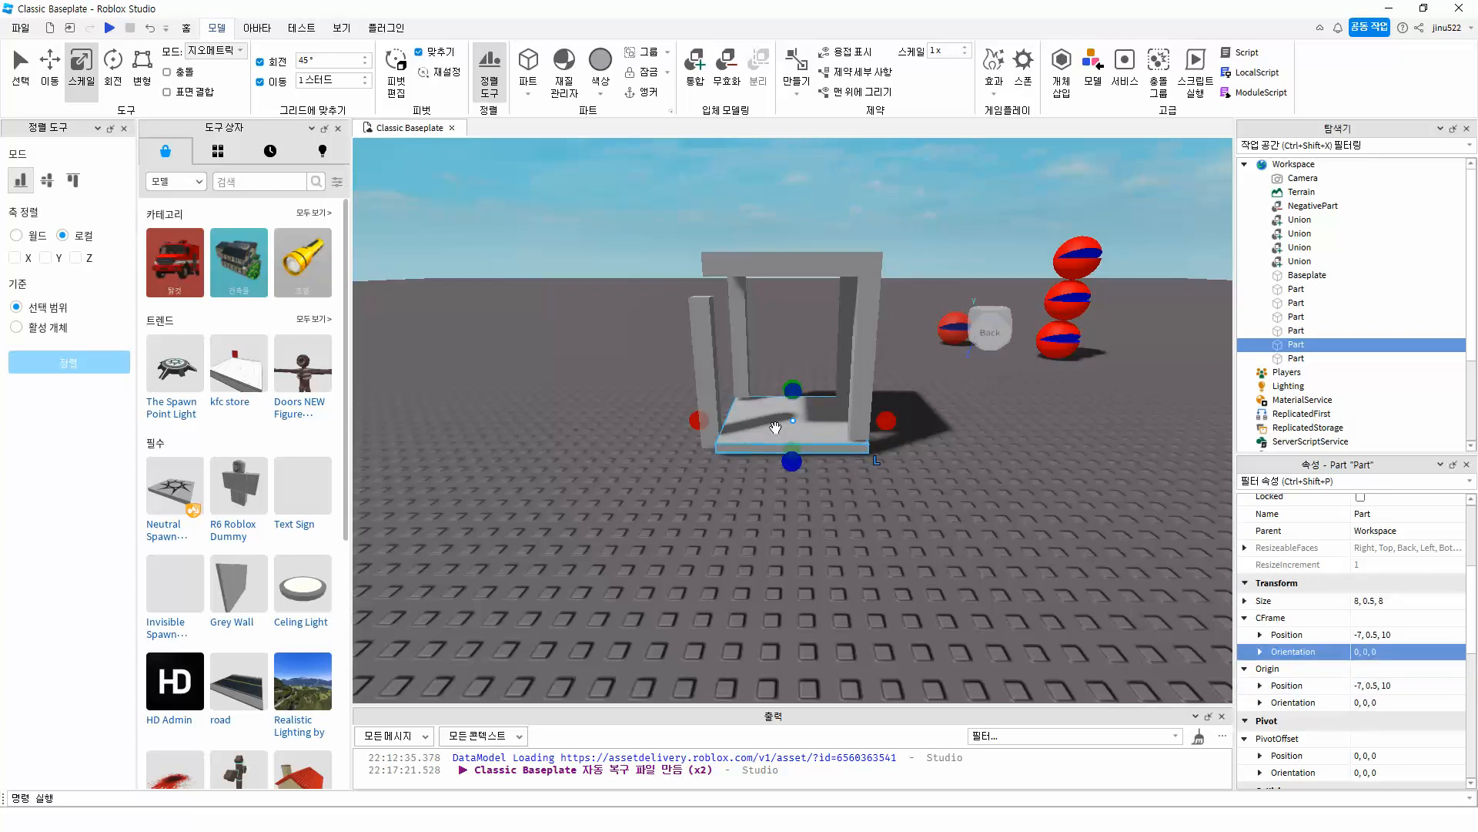
pyautogui.hotkey('ctrl', '2')
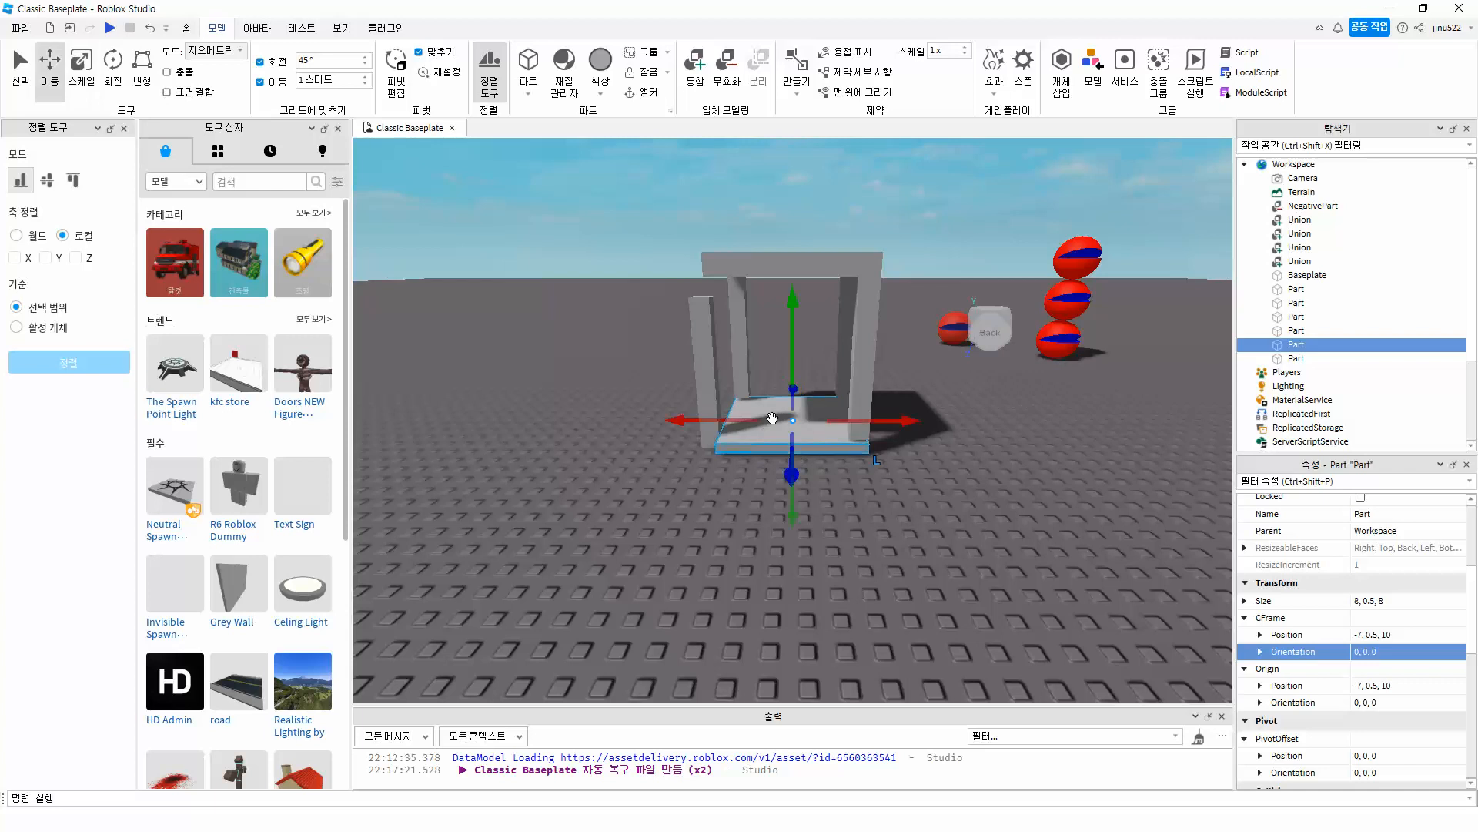
pyautogui.moveTo(794, 360); pyautogui.dragTo(776, 293)
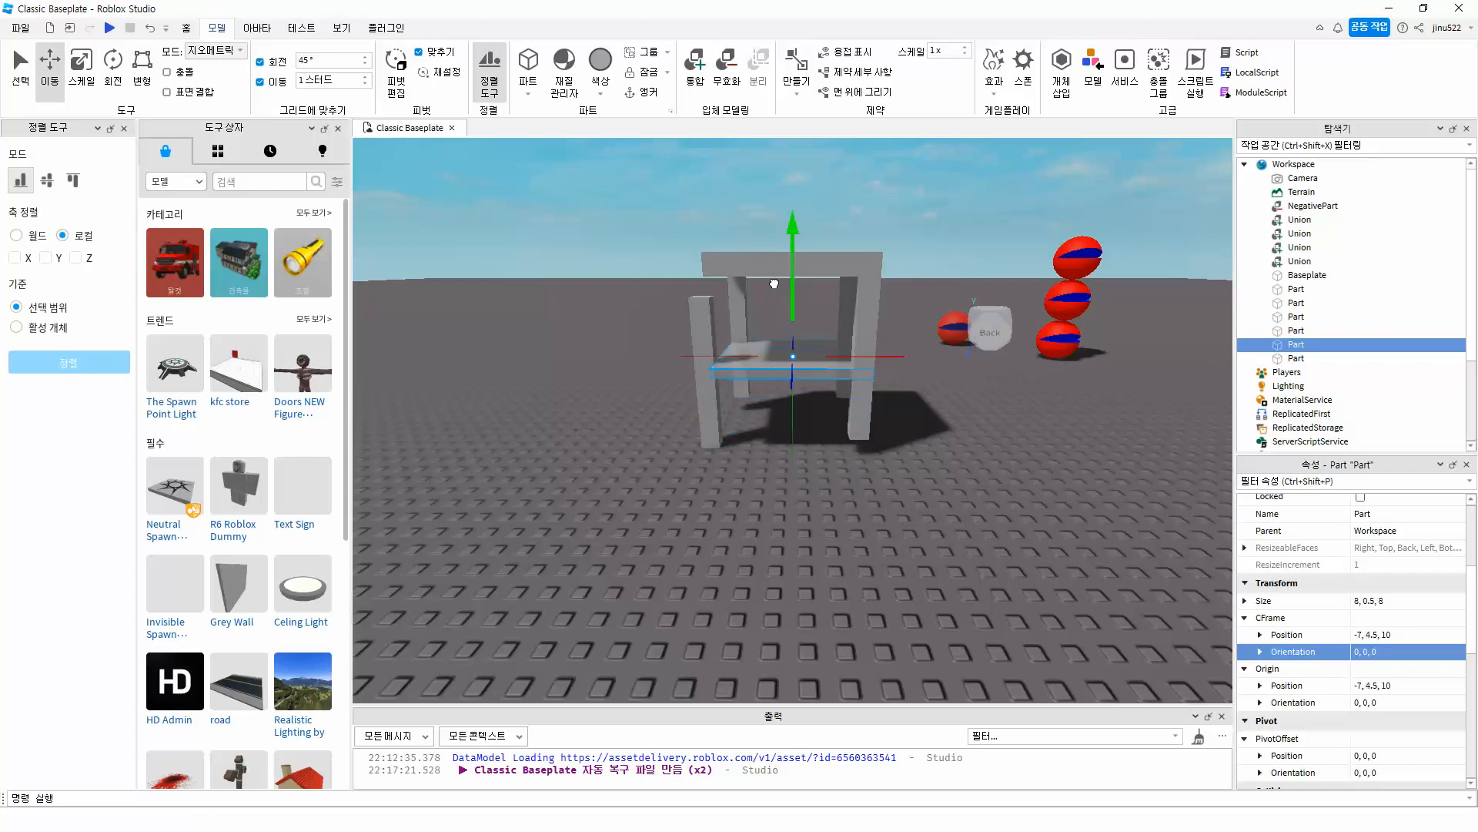
# Step: Realign the offset pillar at X -10.5, Z 13.5, then lower it and the pillar at X -3.5, Z 13.5 by one stud
pyautogui.click(709, 394)
pyautogui.moveTo(719, 408); pyautogui.dragTo(732, 462)
pyautogui.moveTo(938, 444); pyautogui.dragTo(938, 444, button='right')
pyautogui.moveTo(737, 288); pyautogui.dragTo(736, 277)
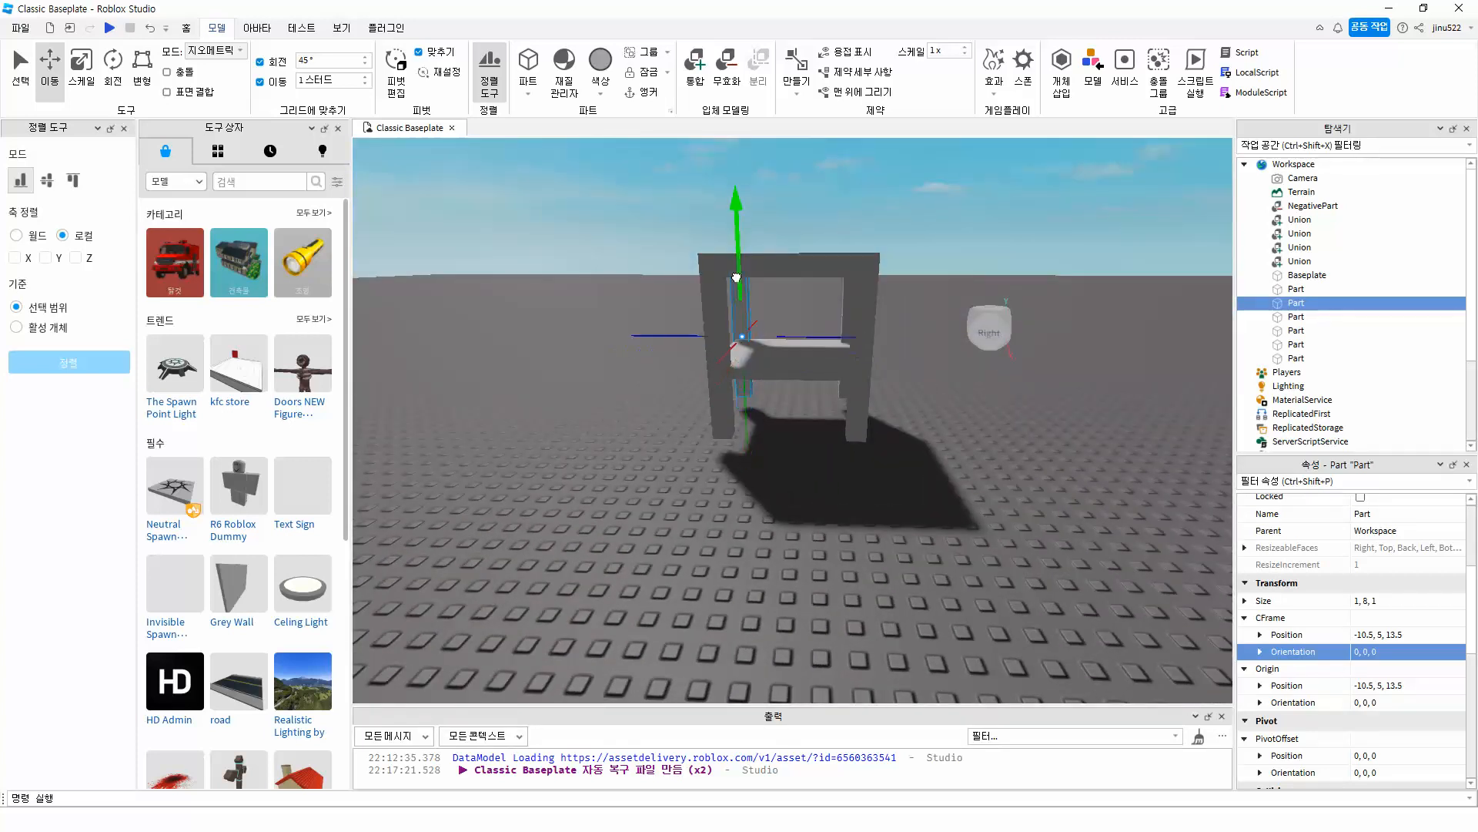
pyautogui.click(720, 320)
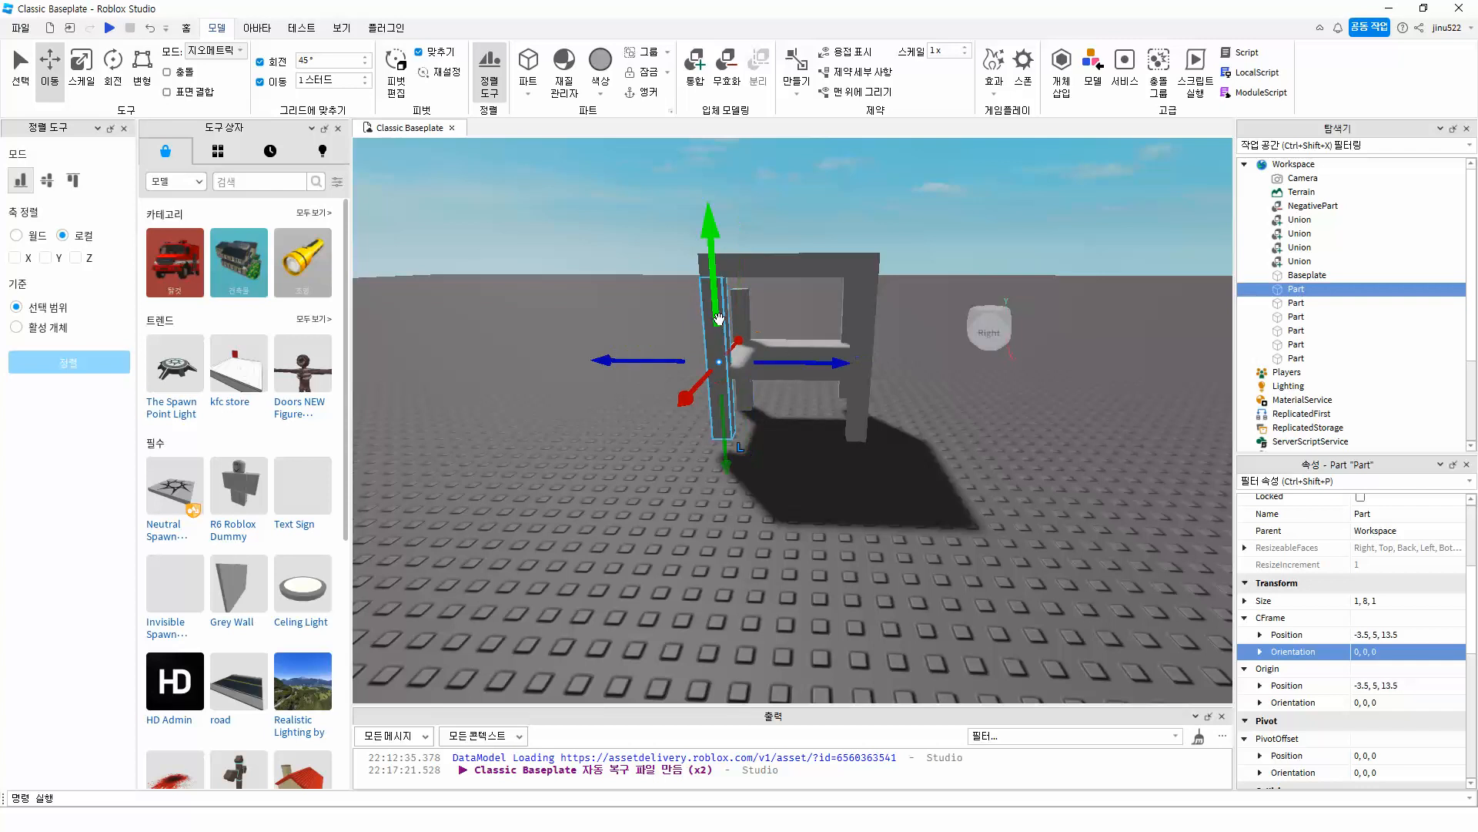
pyautogui.moveTo(717, 320); pyautogui.dragTo(720, 343)
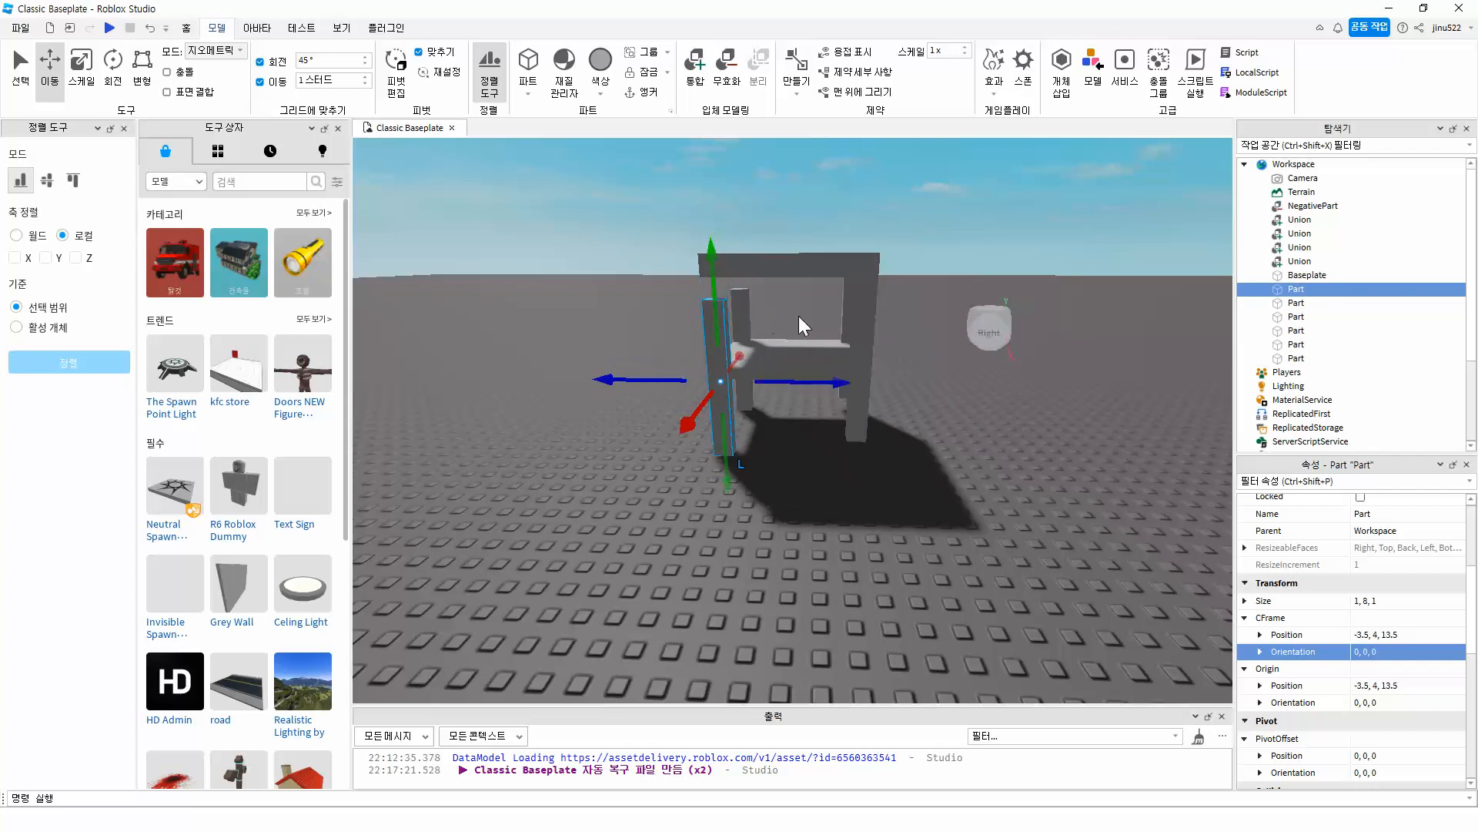
# Step: Lower the two pillars on the Z 6.5 side to positions -3.5, 4, 6.5 and -10.5, 4, 6.5
pyautogui.click(864, 321)
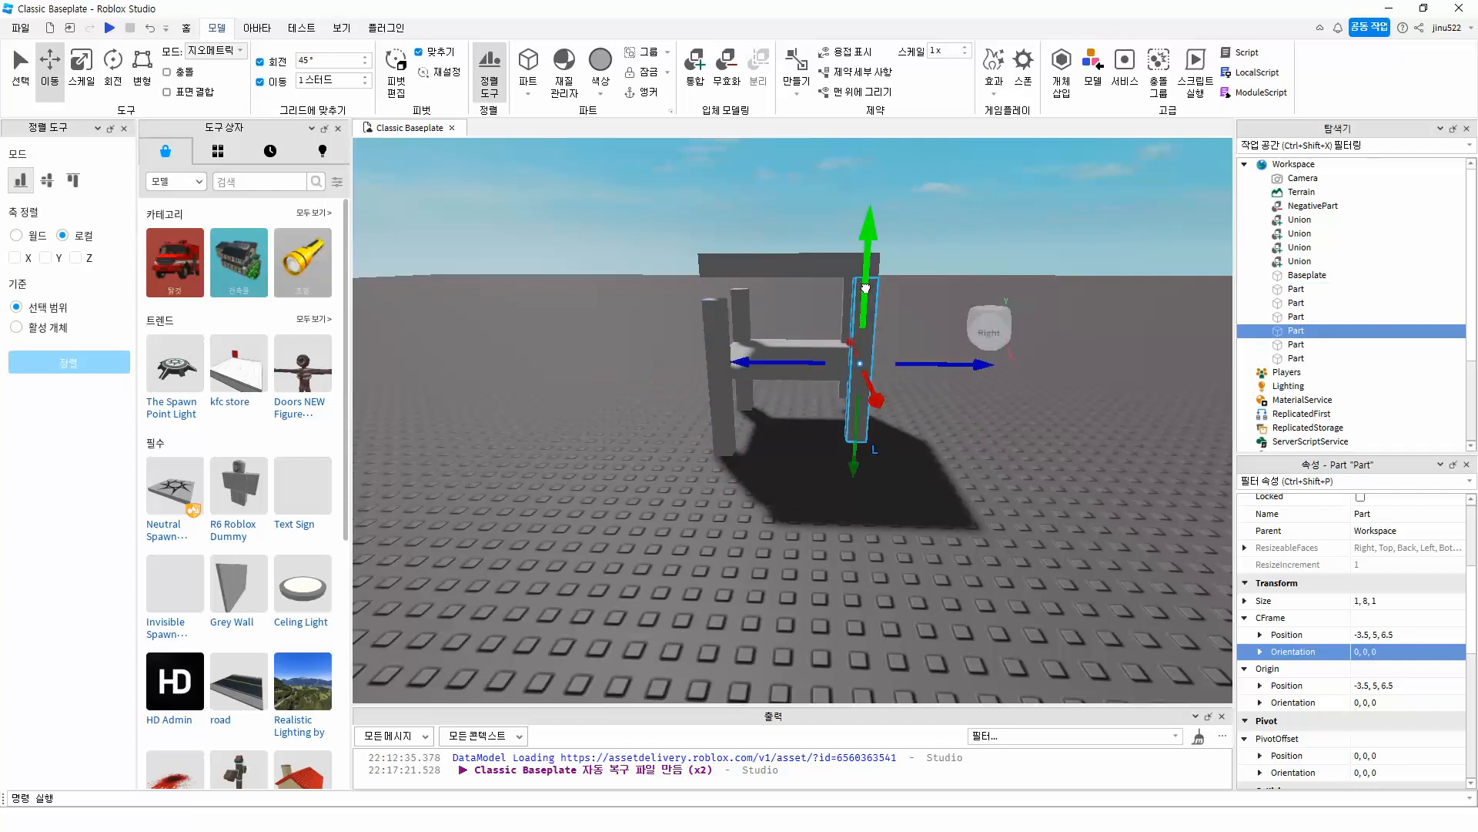
pyautogui.moveTo(916, 320); pyautogui.dragTo(973, 334, button='right')
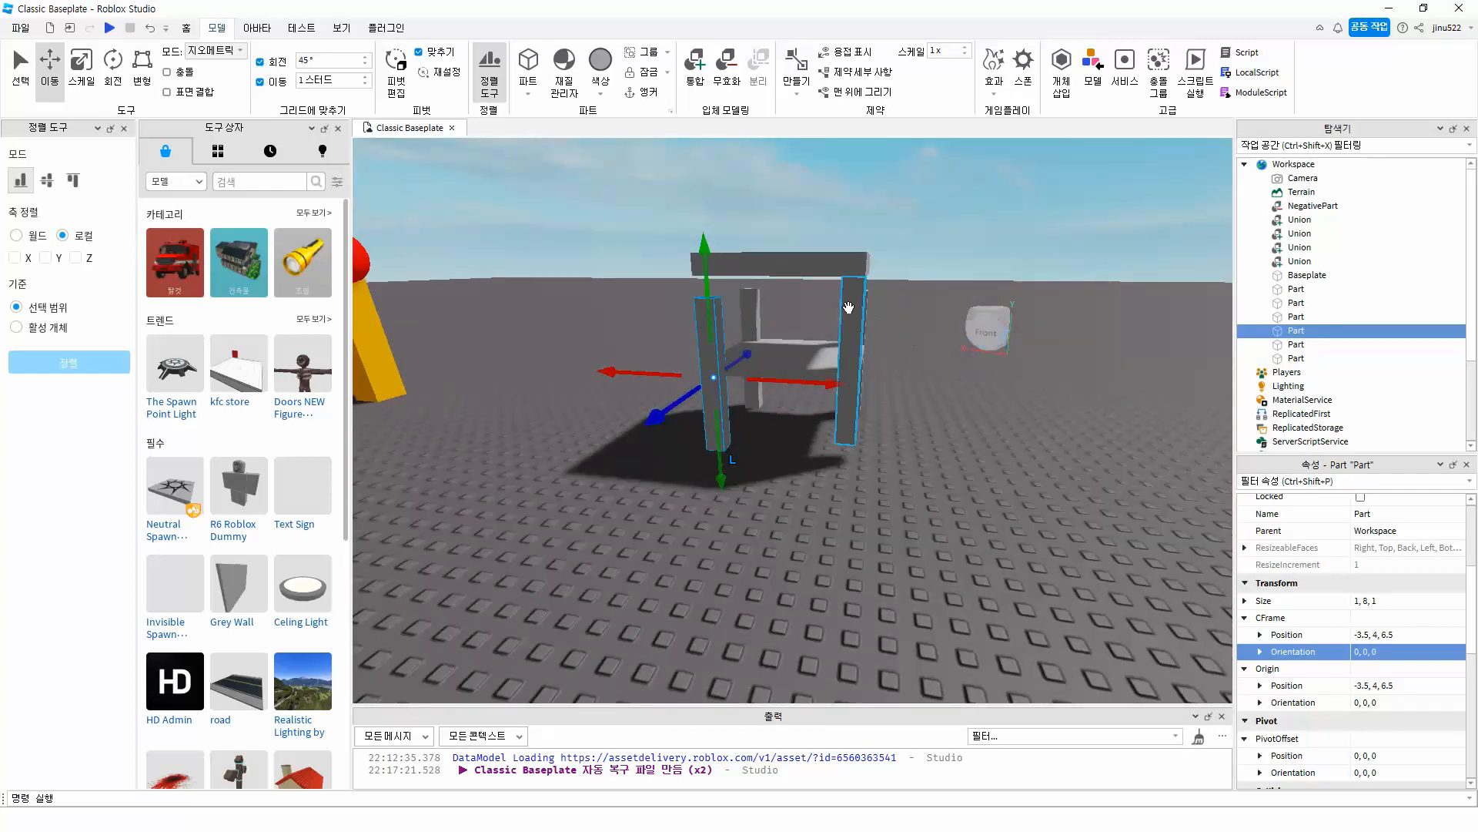
pyautogui.click(850, 308)
pyautogui.moveTo(855, 299); pyautogui.dragTo(856, 324)
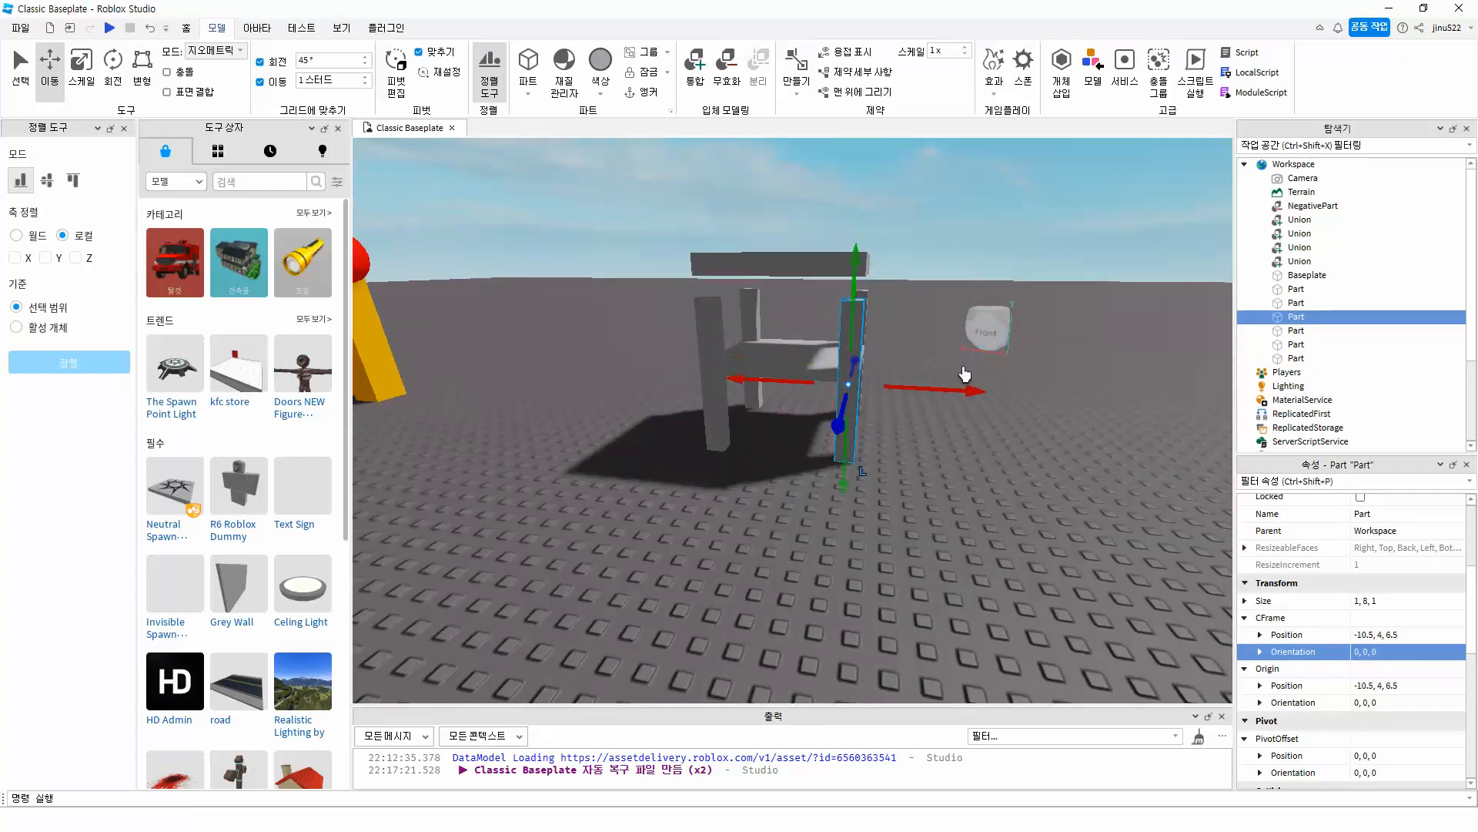
pyautogui.moveTo(958, 357); pyautogui.dragTo(956, 356, button='right')
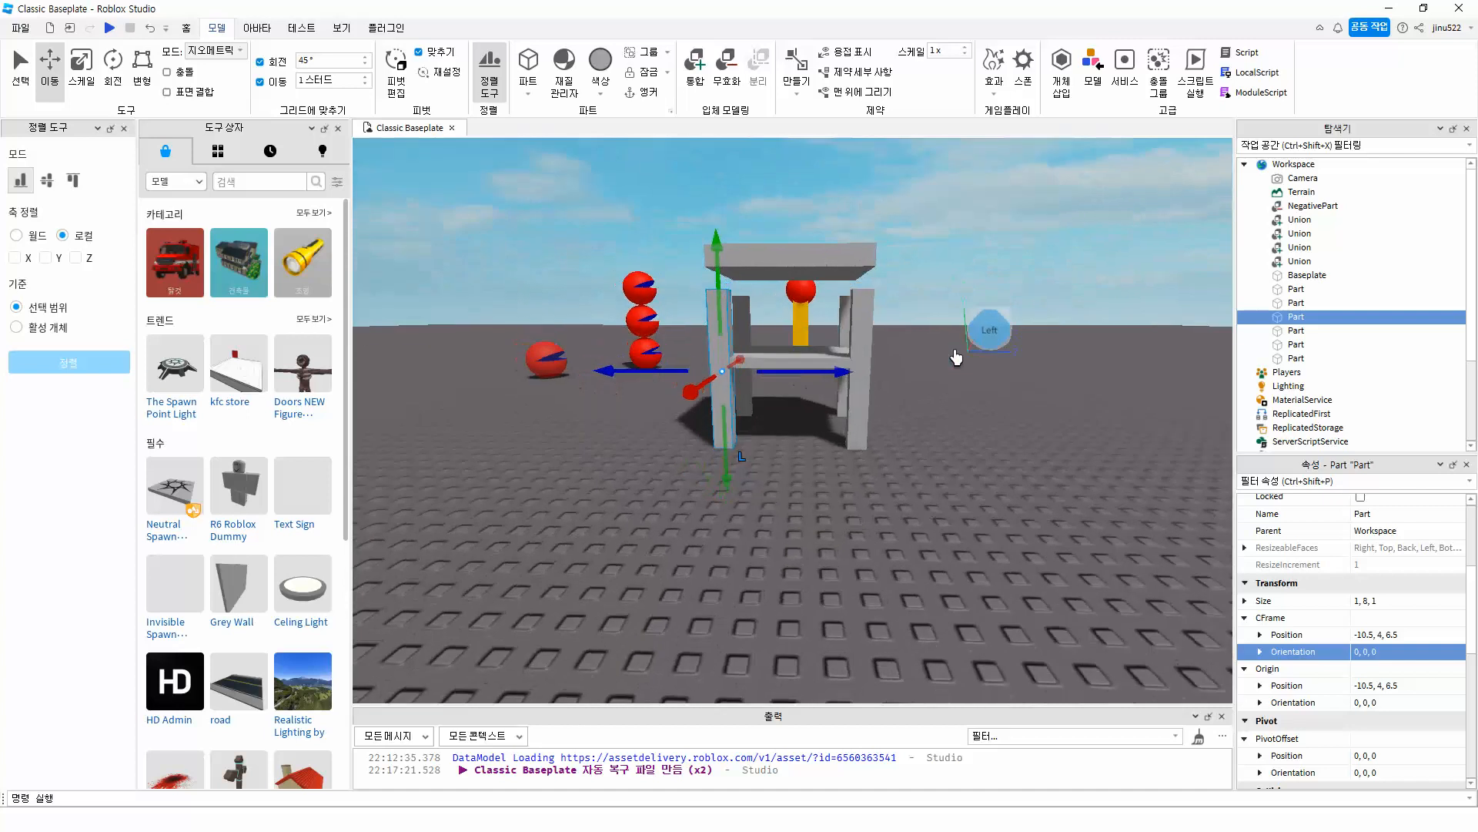
# Step: Lower the top slab onto the four pillars, to position -7, 8.5, 10
pyautogui.click(800, 258)
pyautogui.moveTo(794, 214); pyautogui.dragTo(794, 232)
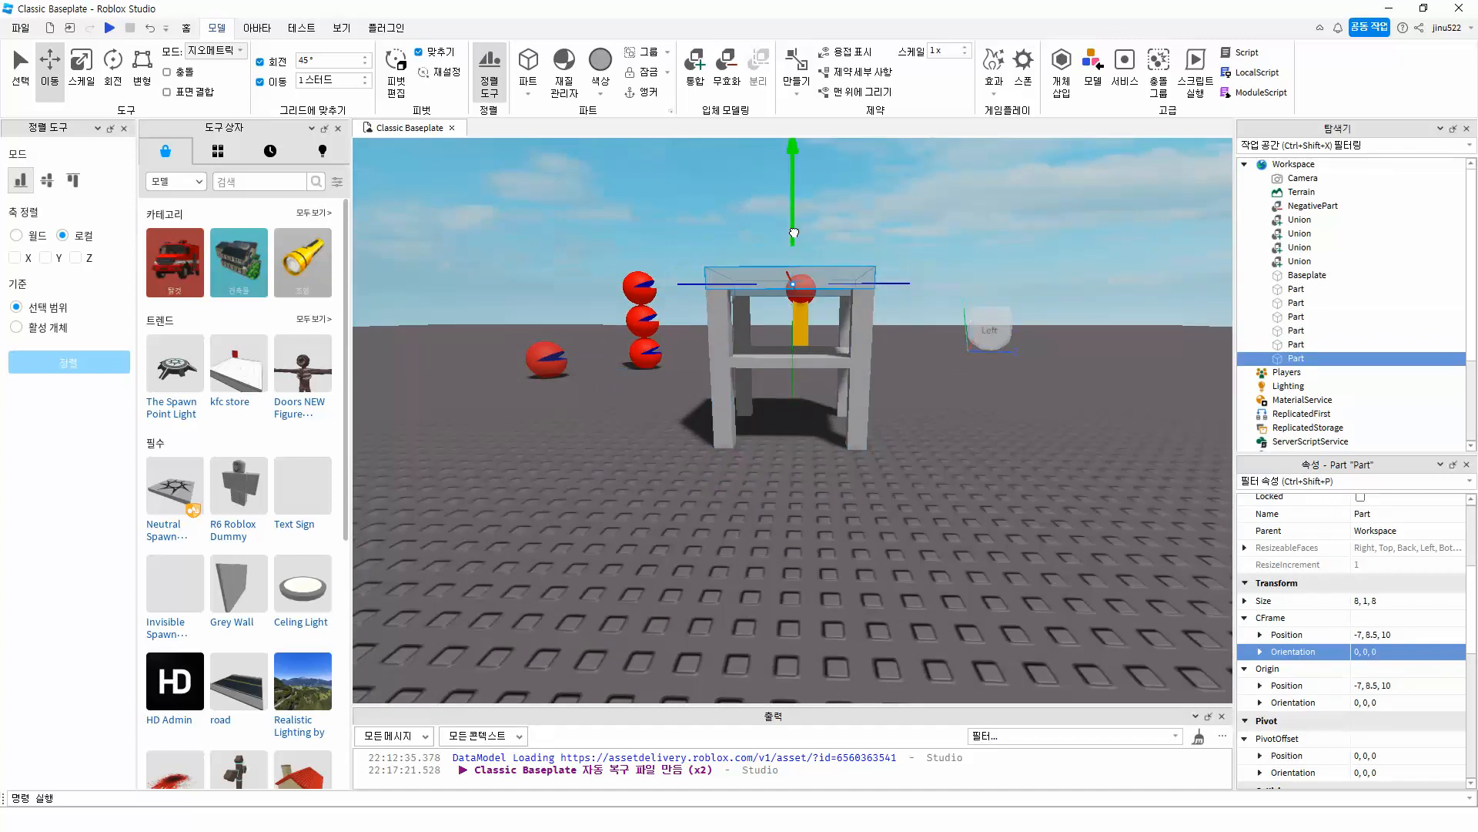
pyautogui.rightClick(819, 477)
pyautogui.click(1098, 484)
pyautogui.press('d')
pyautogui.moveTo(955, 403); pyautogui.dragTo(955, 404, button='right')
# Step: Duplicate the top slab and rotate the copy upright to orientation 0, 0, 90
pyautogui.click(808, 322)
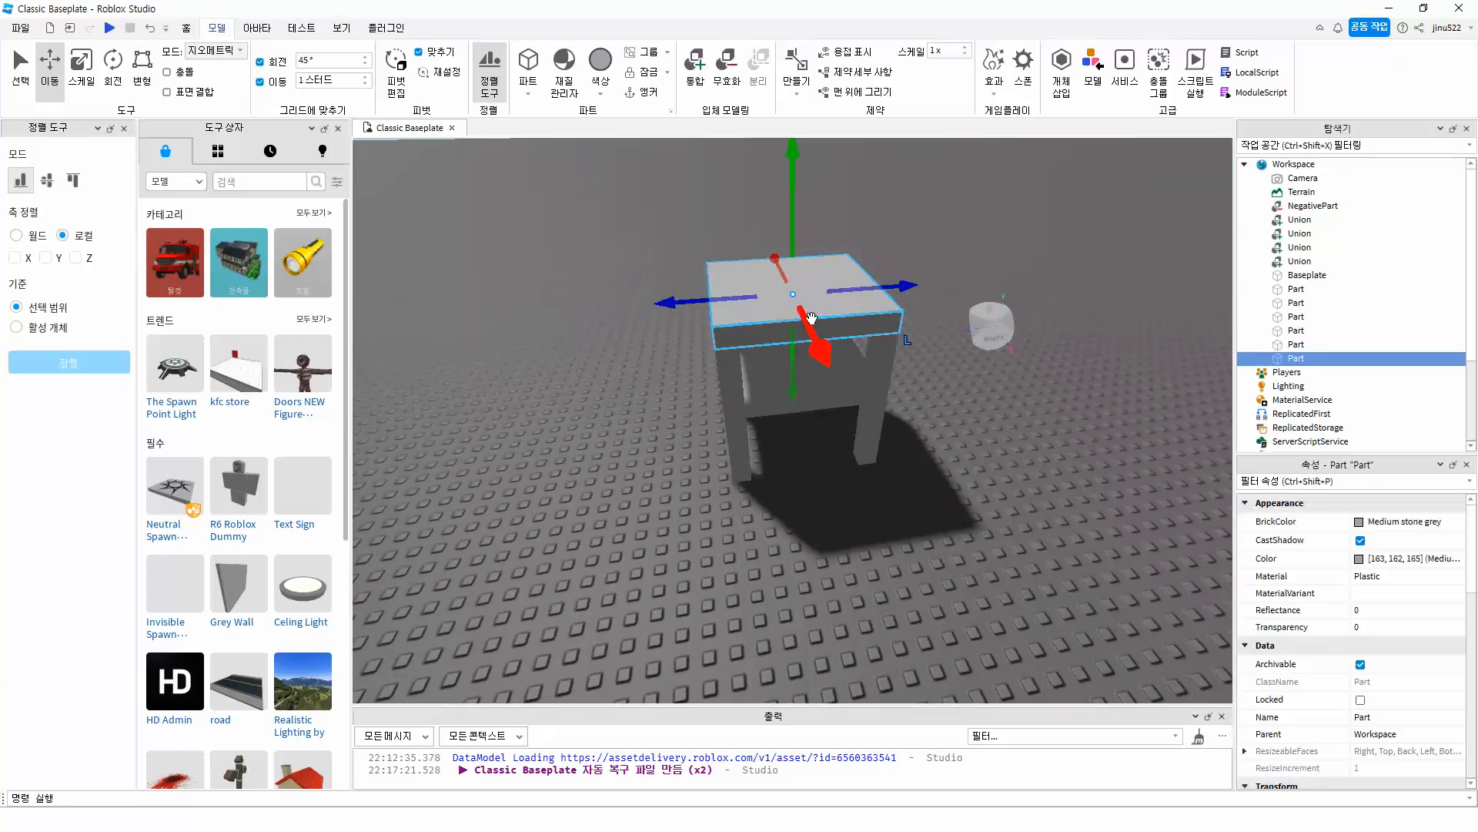
pyautogui.hotkey('ctrl', 'd')
pyautogui.moveTo(576, 343); pyautogui.dragTo(576, 344, button='right')
pyautogui.hotkey('ctrl', '4')
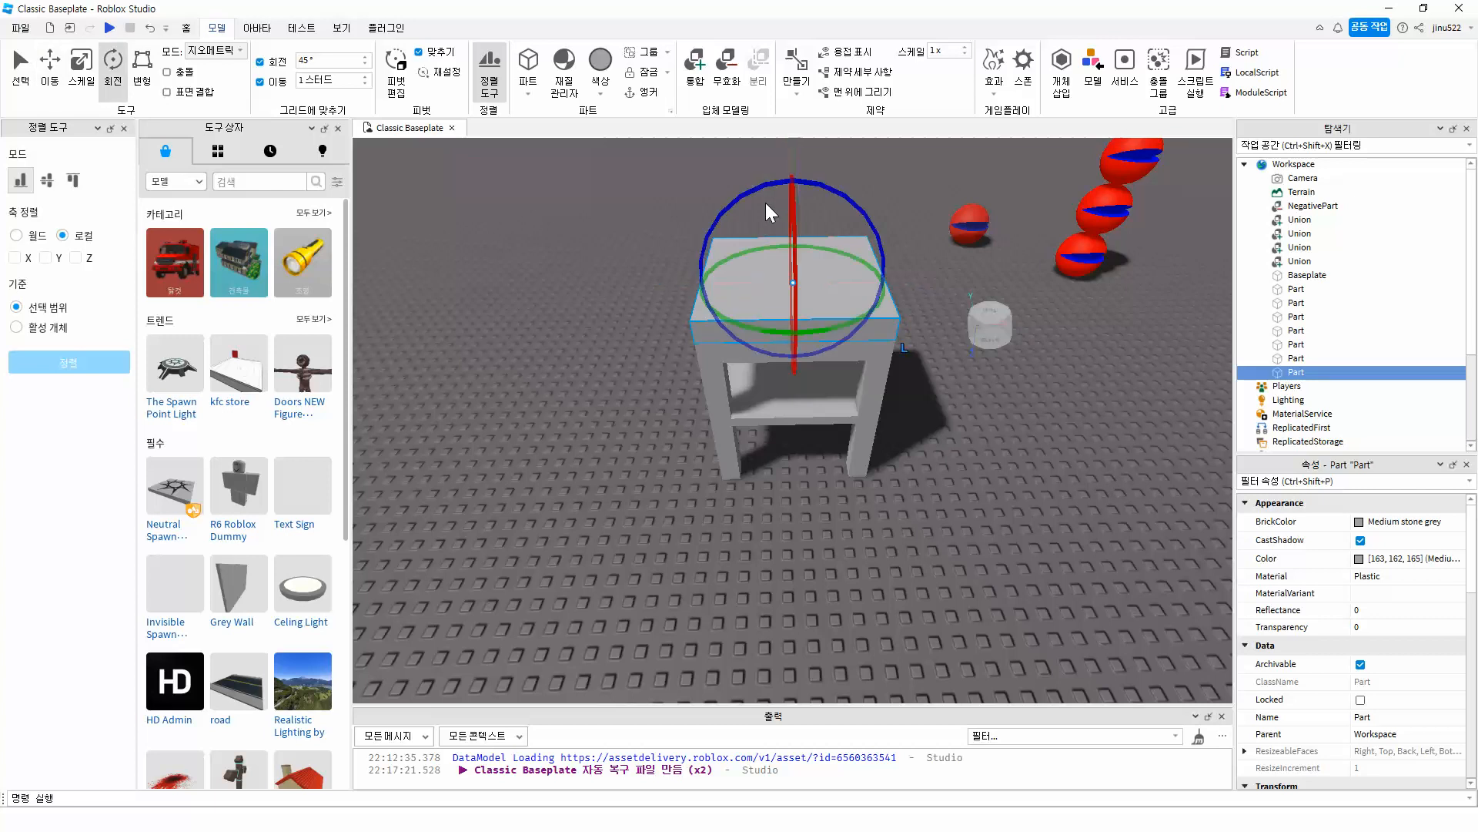
pyautogui.moveTo(804, 183); pyautogui.dragTo(640, 261)
pyautogui.hotkey('ctrl', '2')
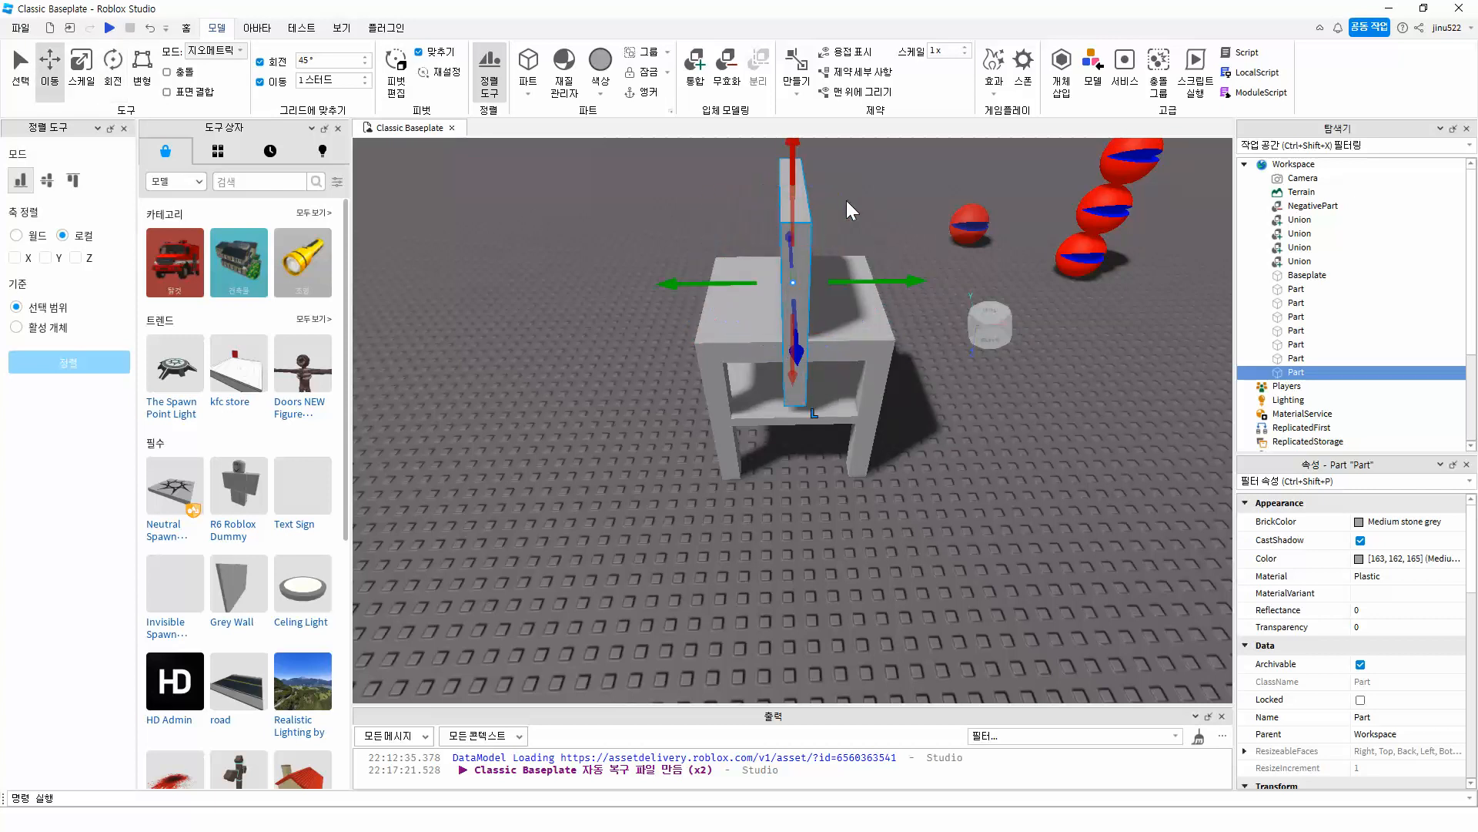
# Step: Raise the upright slab and shift it to the seat's rear edge as a backrest, at position -10, 12.5, 10
pyautogui.moveTo(794, 185); pyautogui.dragTo(786, 89)
pyautogui.scroll(4, 846, 252)
pyautogui.press('f')
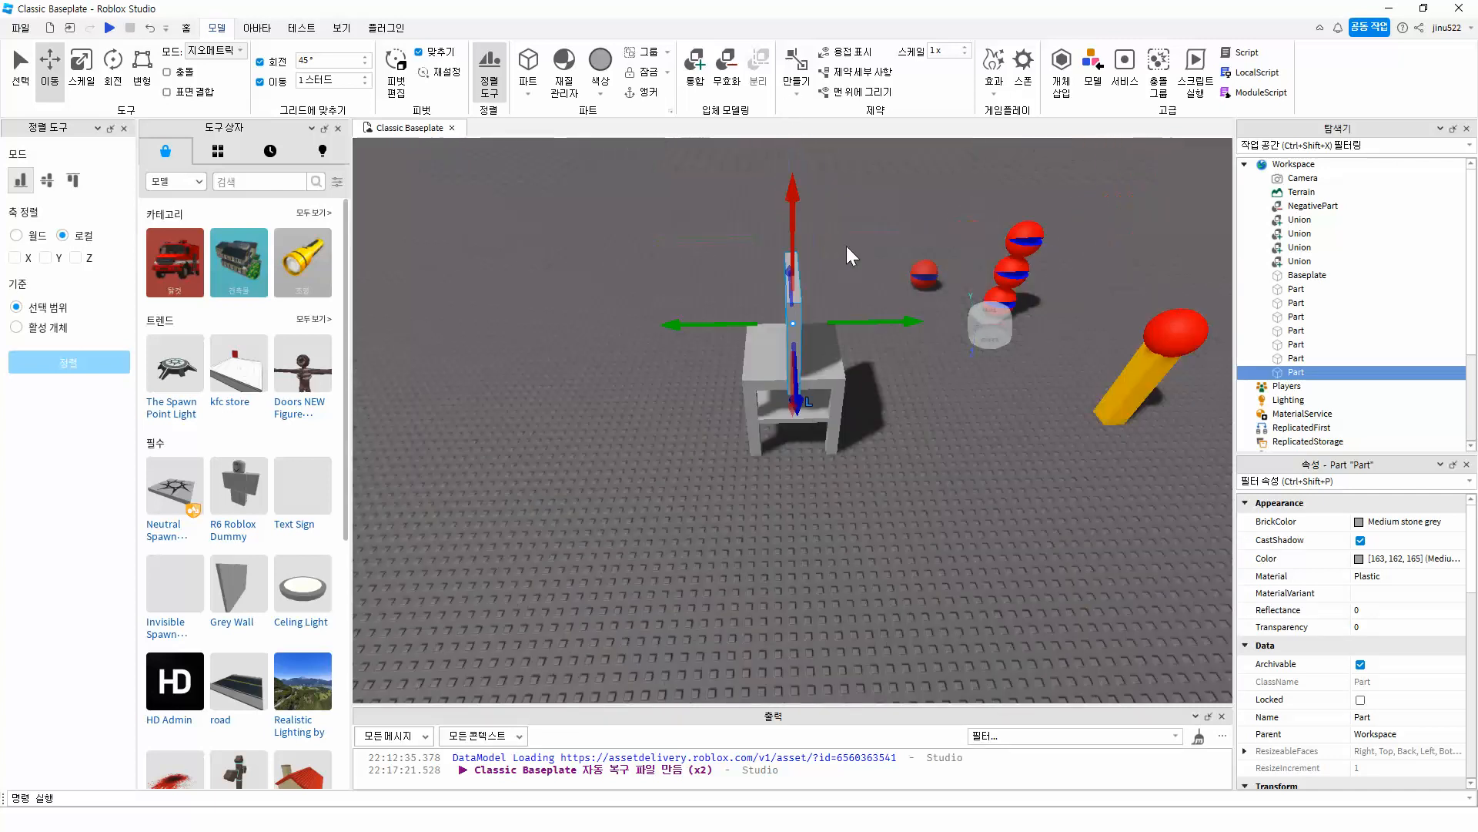
pyautogui.moveTo(847, 246); pyautogui.dragTo(847, 246, button='right')
pyautogui.moveTo(791, 206)
pyautogui.mouseDown()
pyautogui.moveTo(790, 176)
pyautogui.moveTo(791, 194)
pyautogui.mouseUp()
pyautogui.moveTo(746, 294); pyautogui.dragTo(712, 321)
pyautogui.moveTo(695, 441); pyautogui.dragTo(696, 442, button='right')
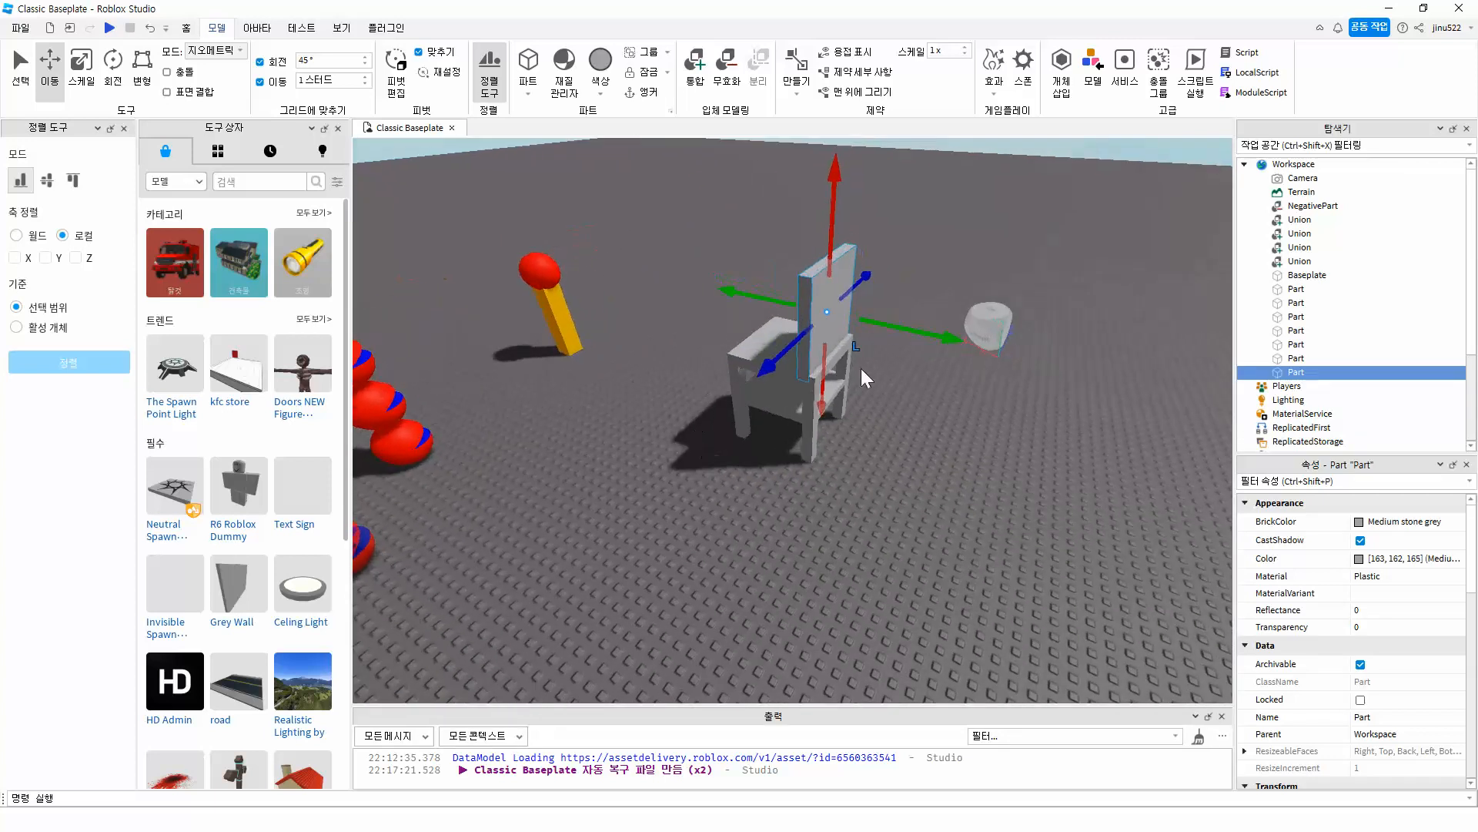
# Step: Inspect how the backrest meets the seat and rear pillars, and check its position values
pyautogui.scroll(5, 737, 364)
pyautogui.moveTo(924, 218); pyautogui.dragTo(938, 225)
pyautogui.scroll(6, 946, 266)
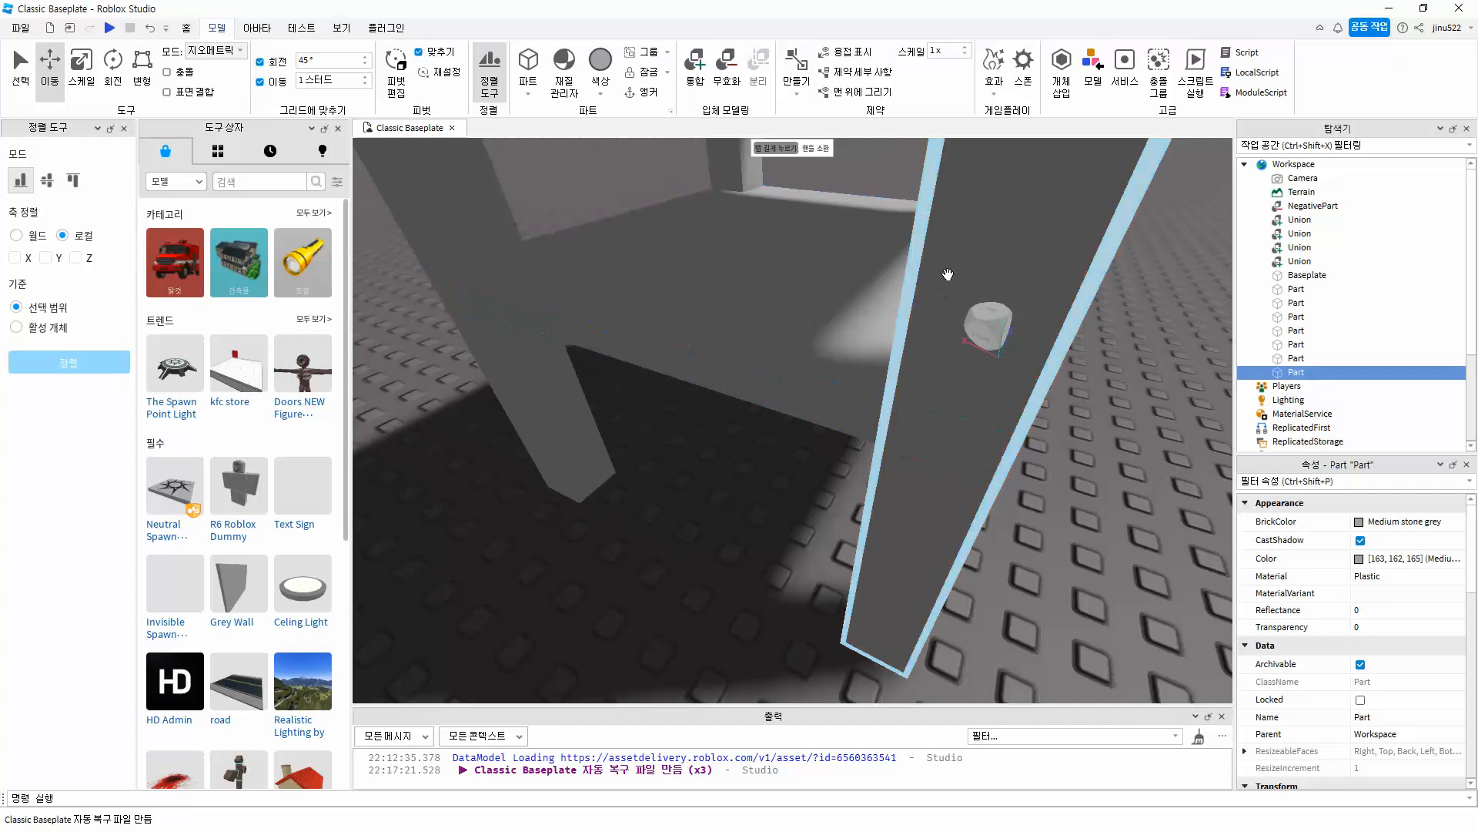
pyautogui.scroll(-6, 948, 274)
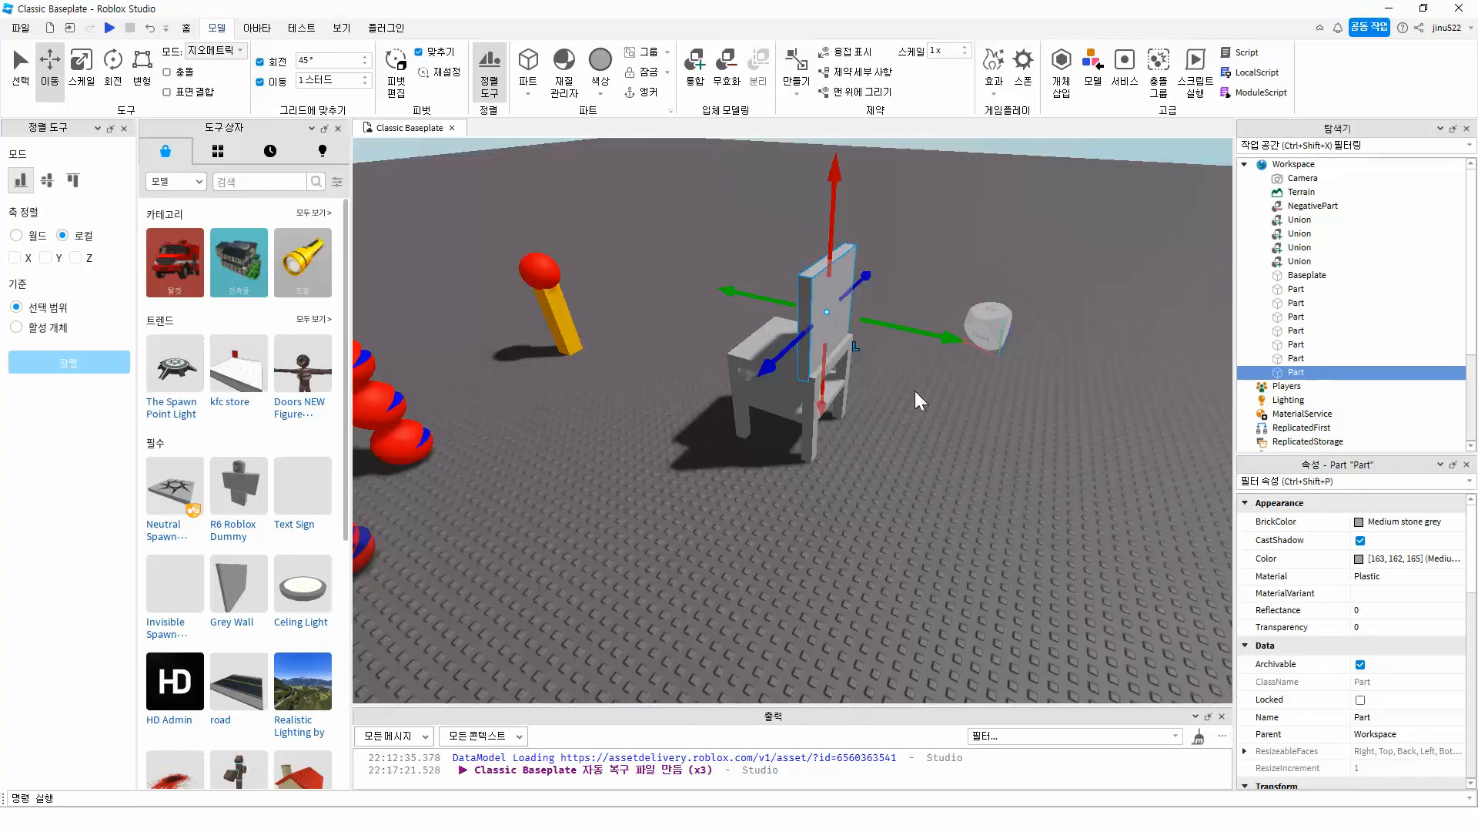
pyautogui.moveTo(915, 392); pyautogui.dragTo(982, 409, button='right')
pyautogui.scroll(3, 909, 372)
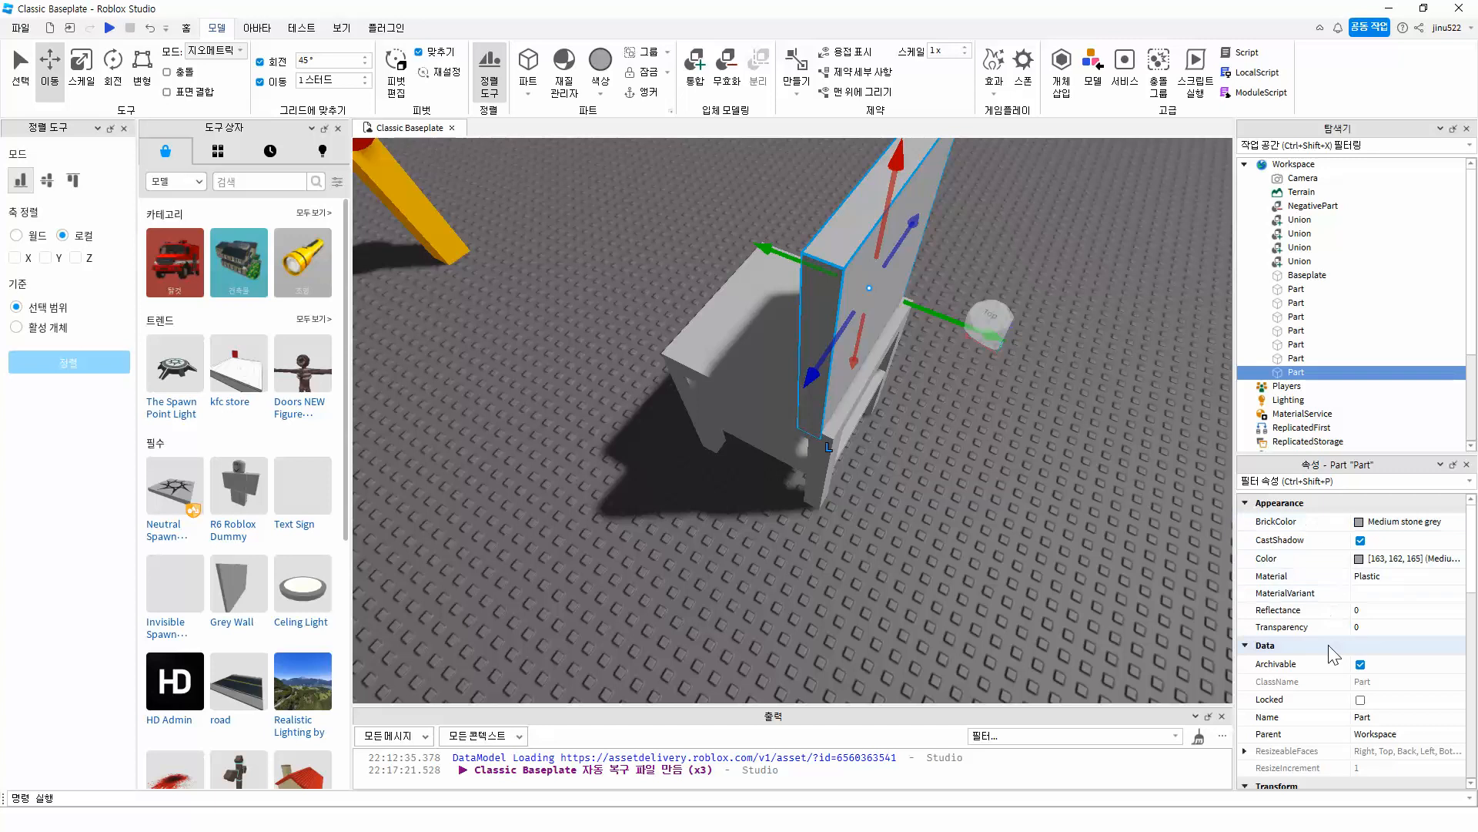
pyautogui.scroll(-4, 1340, 696)
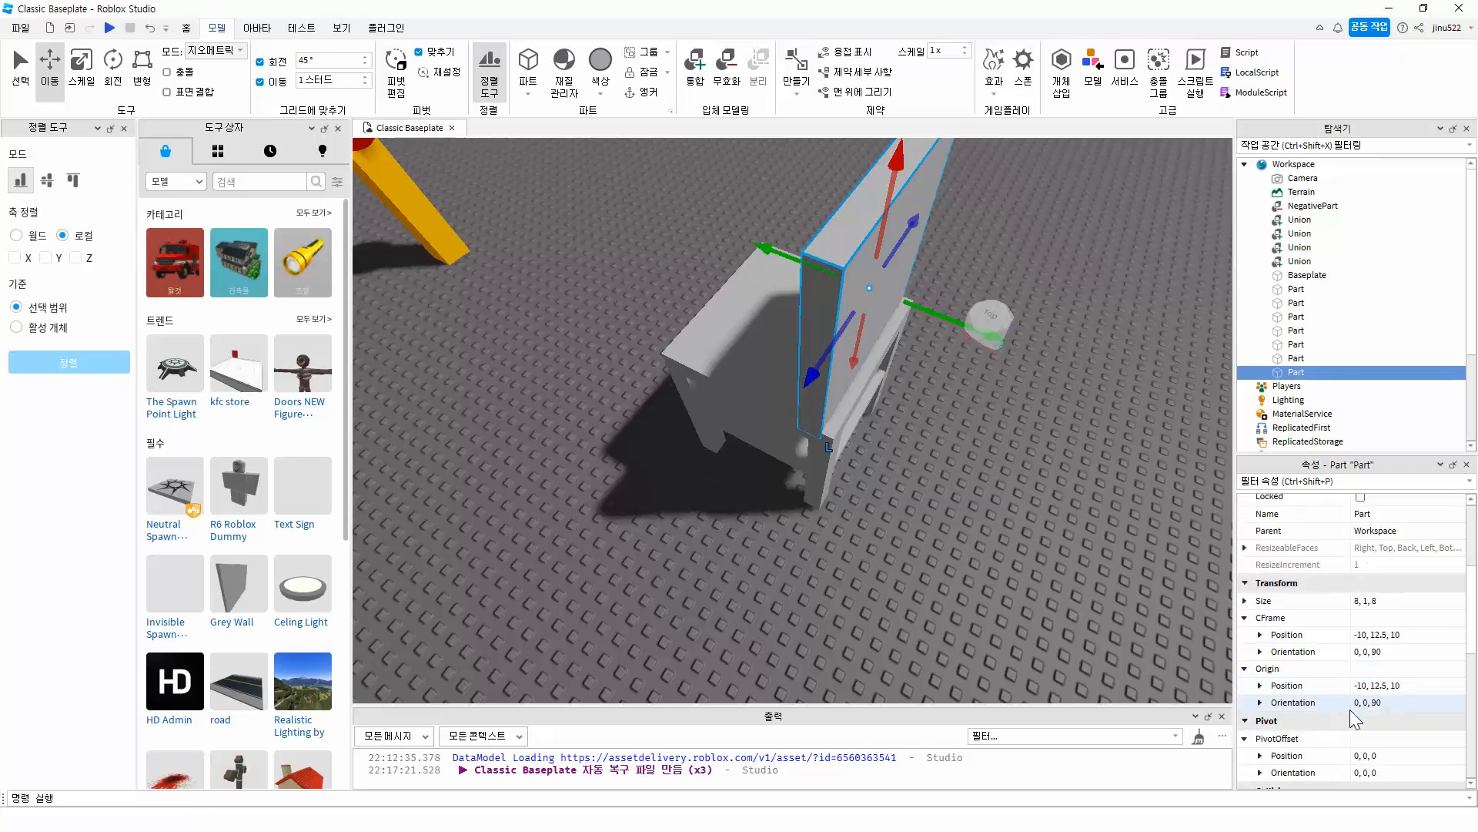
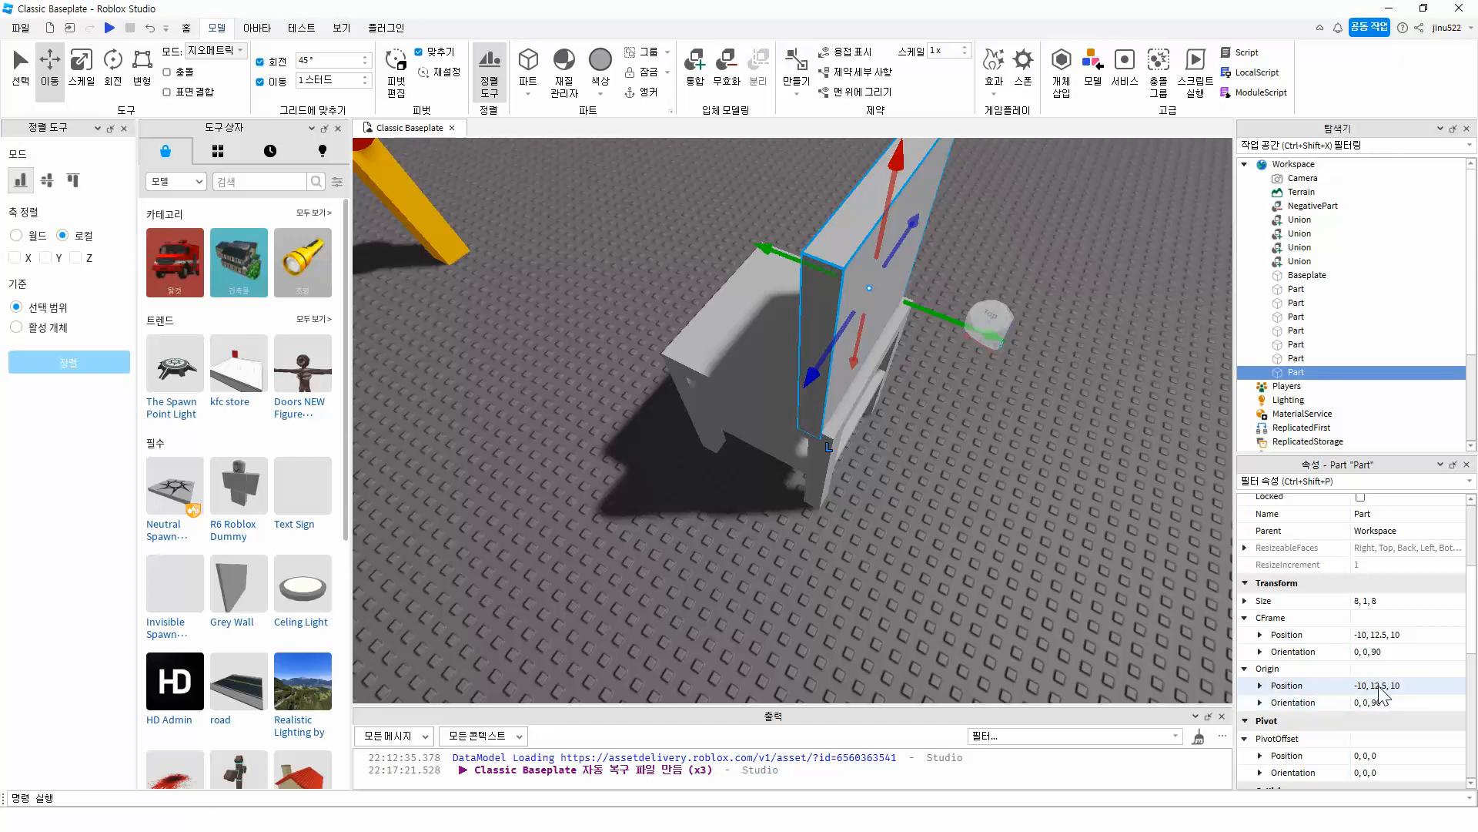
# Step: Try placing the backrest at position -10, 12, 10, then undo the move
pyautogui.click(1381, 686)
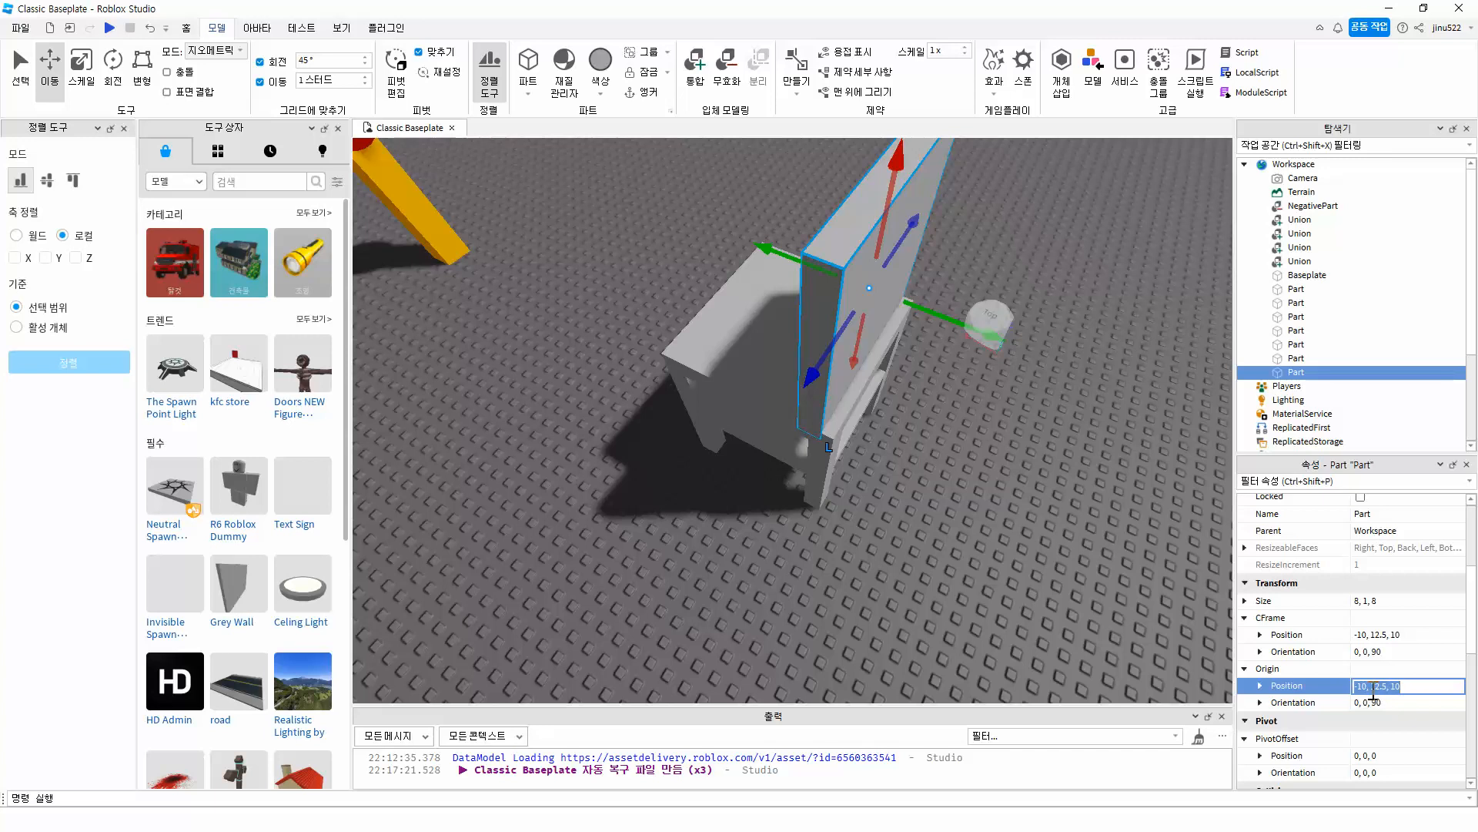
pyautogui.click(1379, 690)
pyautogui.press('Return')
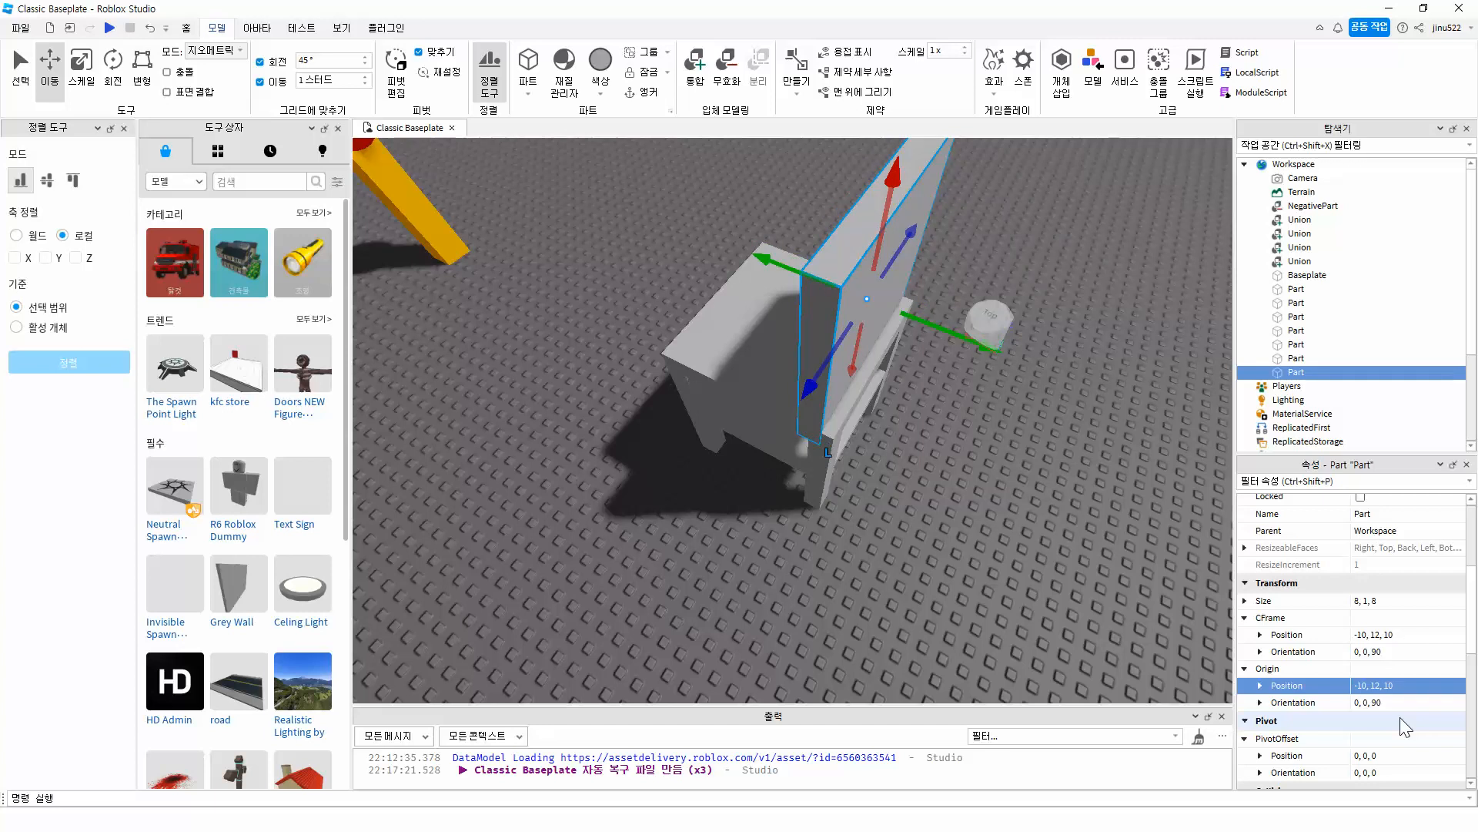
pyautogui.hotkey('ctrl', 's')
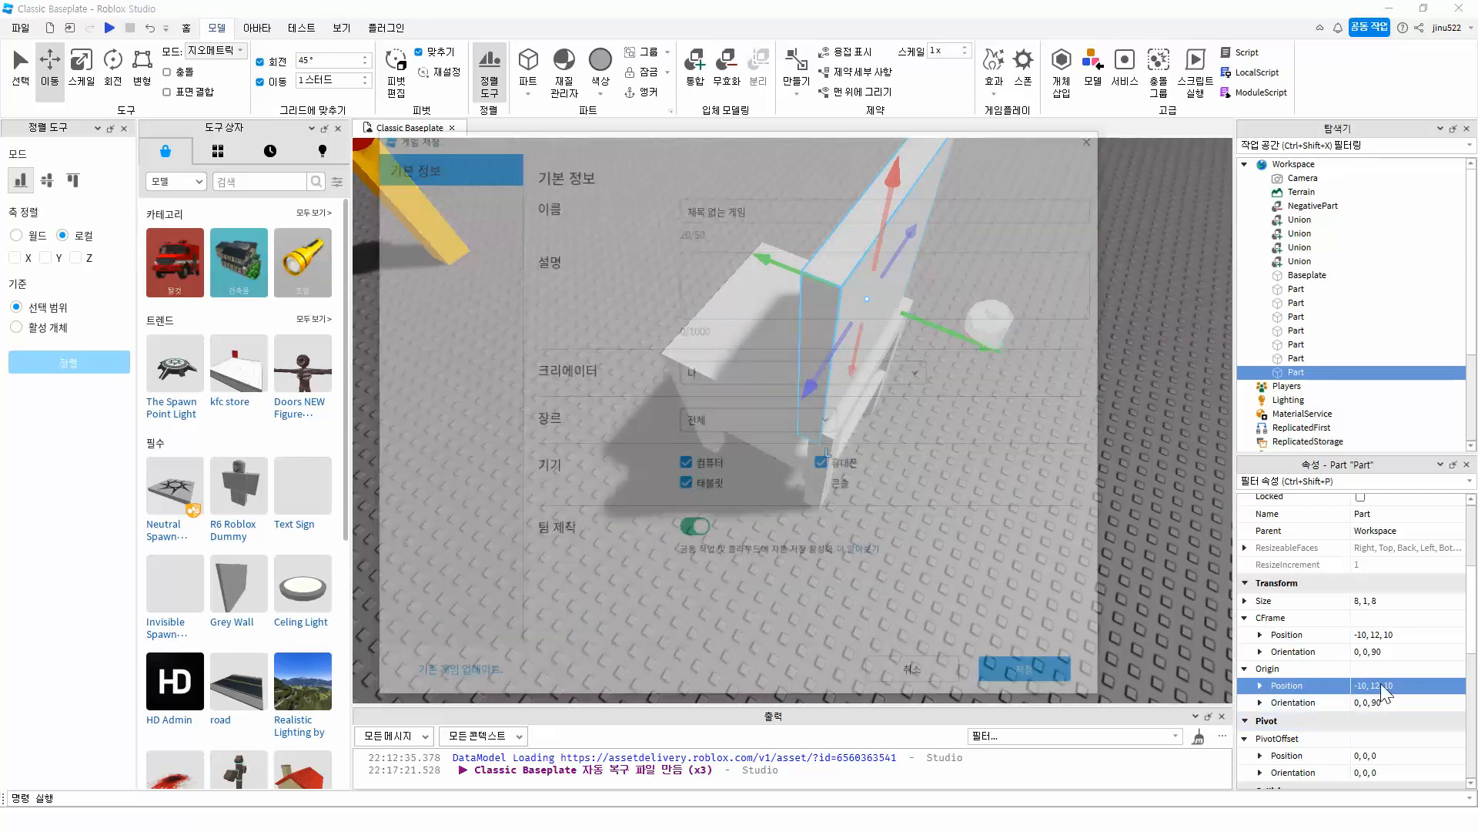
pyautogui.click(924, 680)
pyautogui.hotkey('ctrl', 'z')
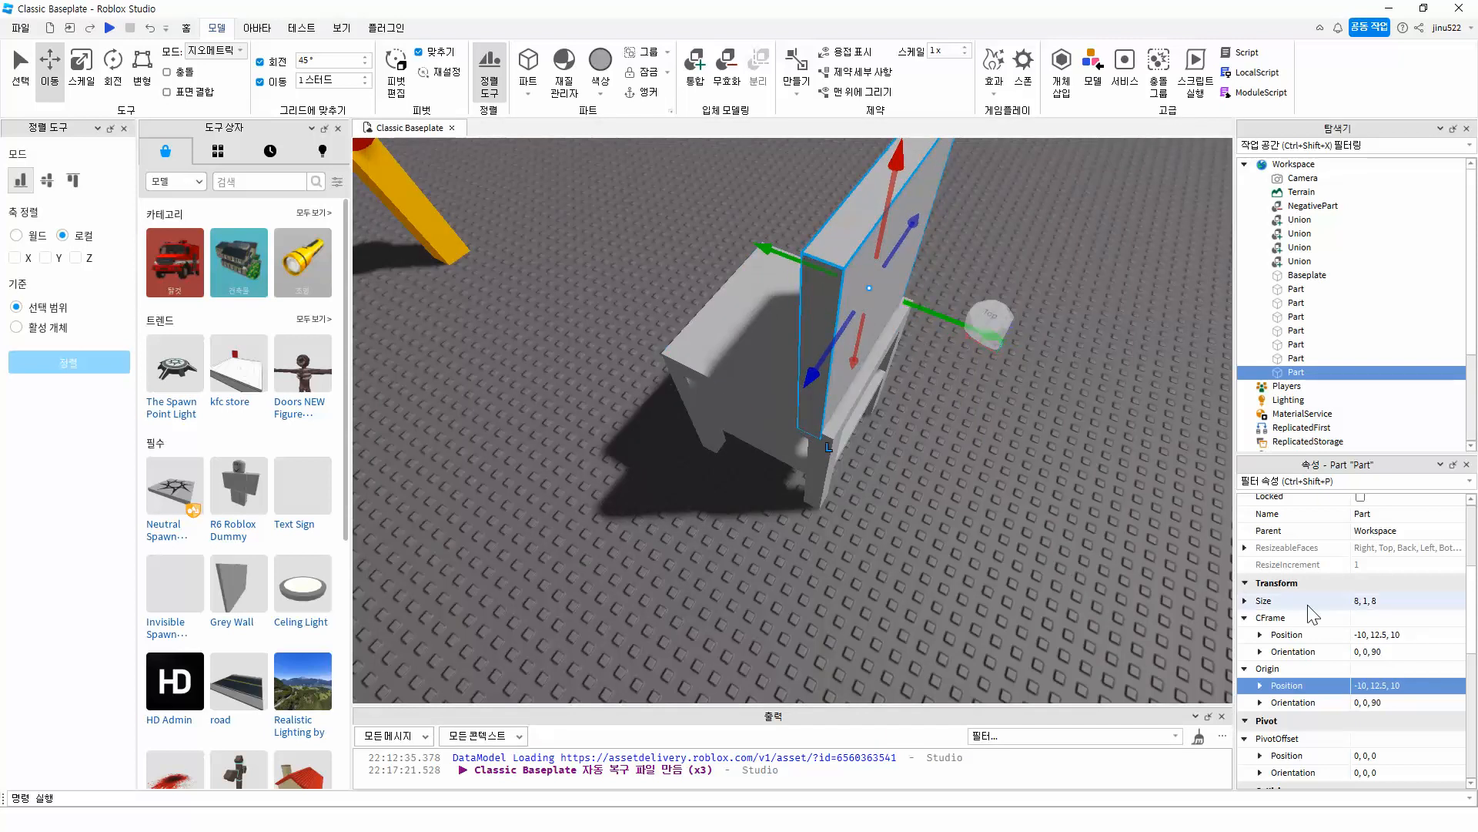
# Step: Try X positions -9 and -13 for the backrest
pyautogui.click(1367, 635)
pyautogui.doubleClick(1361, 634)
pyautogui.write('9')
pyautogui.press('Return')
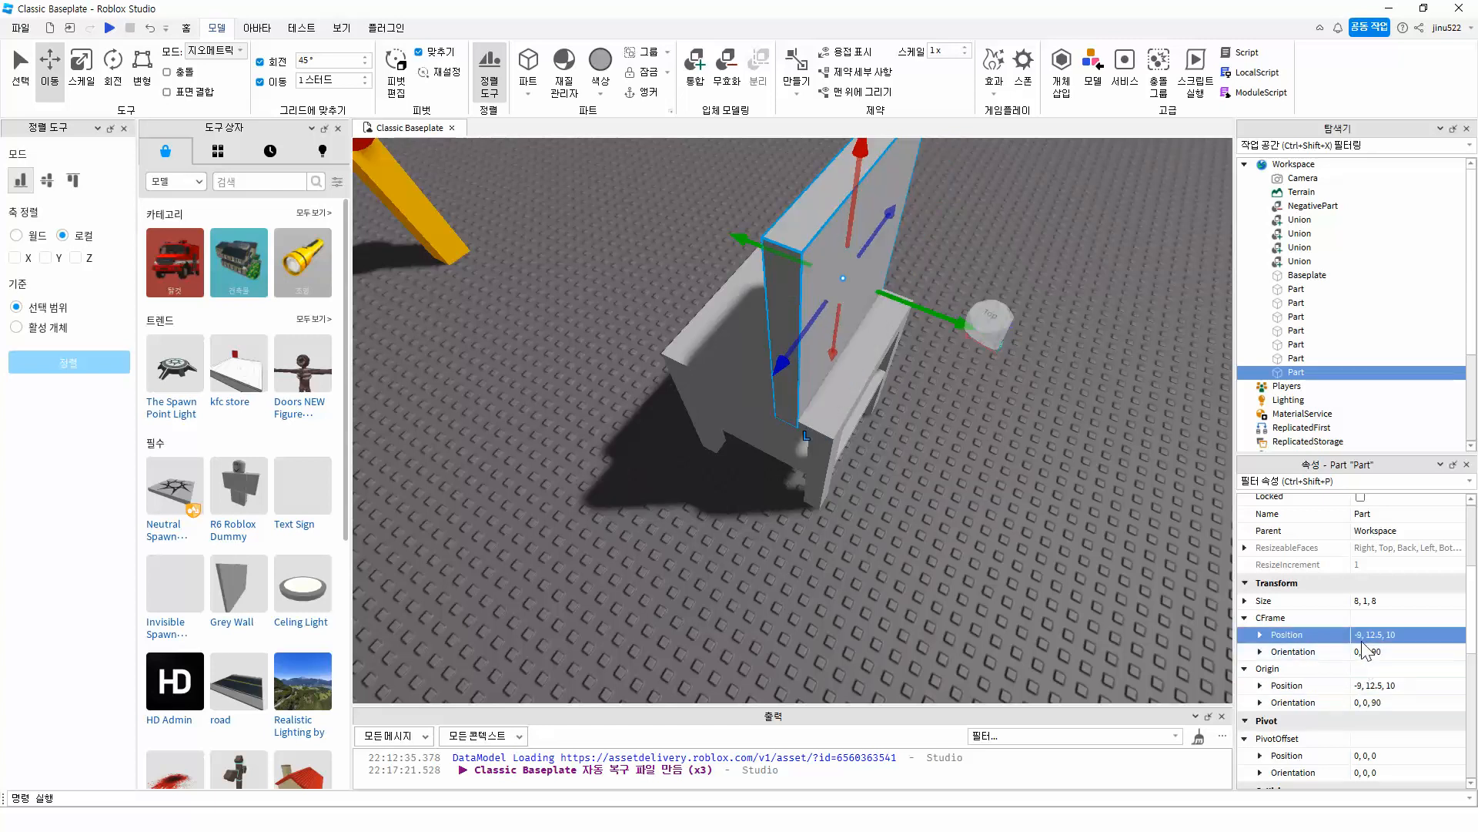
pyautogui.click(1362, 637)
pyautogui.doubleClick(1359, 636)
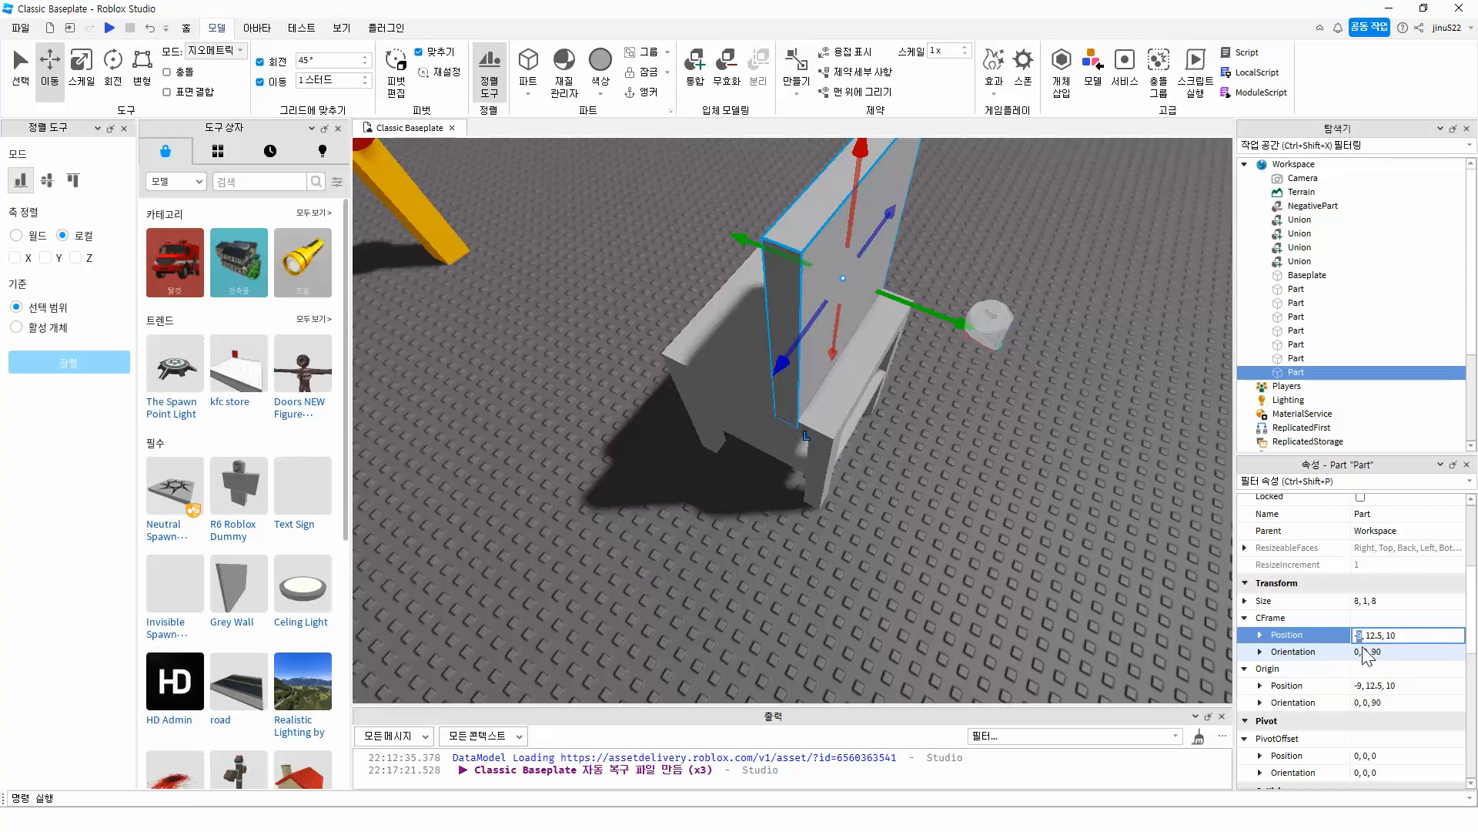
pyautogui.write('13')
pyautogui.press('Return')
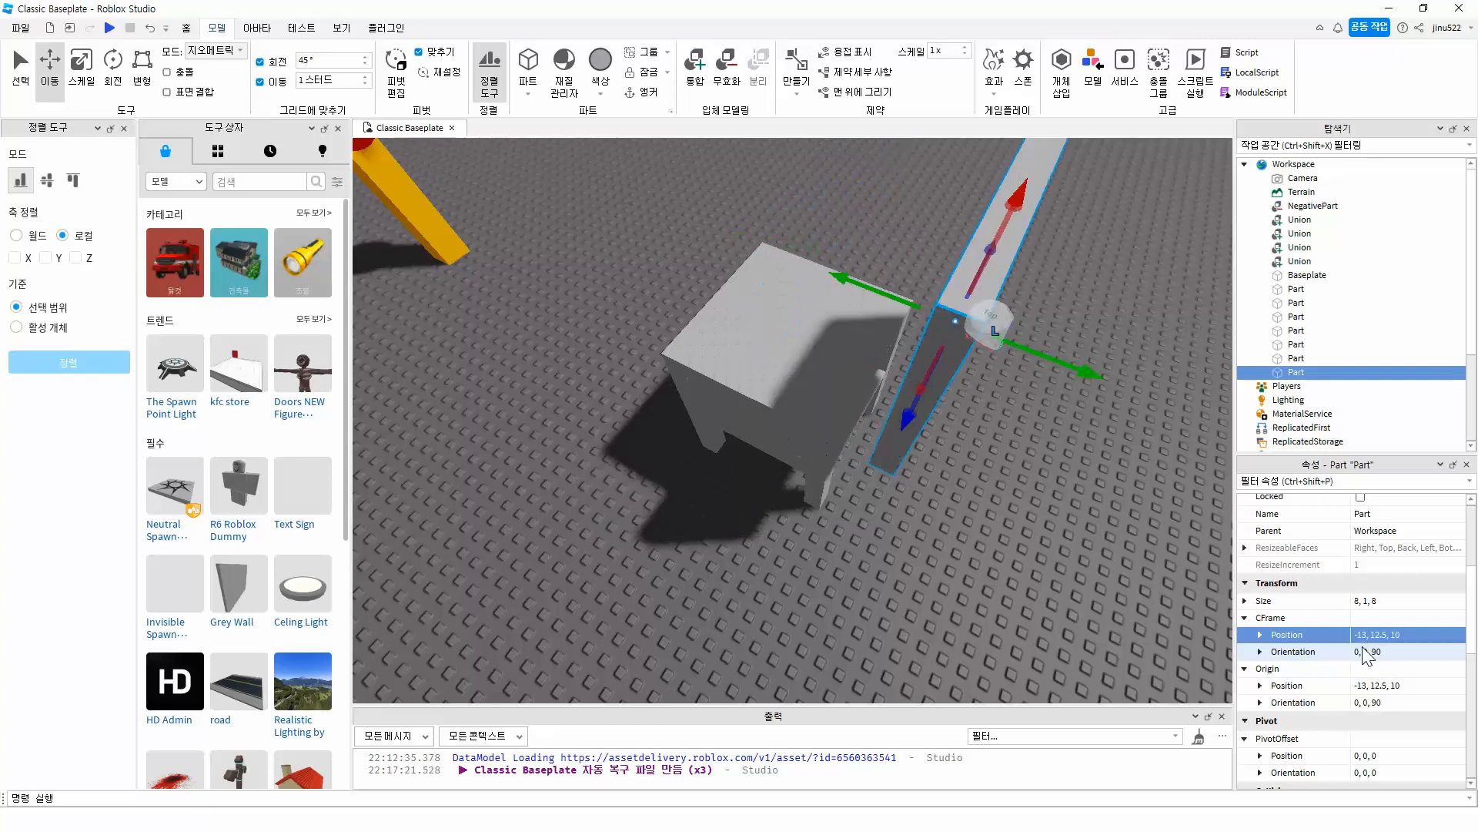
# Step: Try X positions -12 and -11 for the backrest
pyautogui.doubleClick(1364, 634)
pyautogui.click(1362, 639)
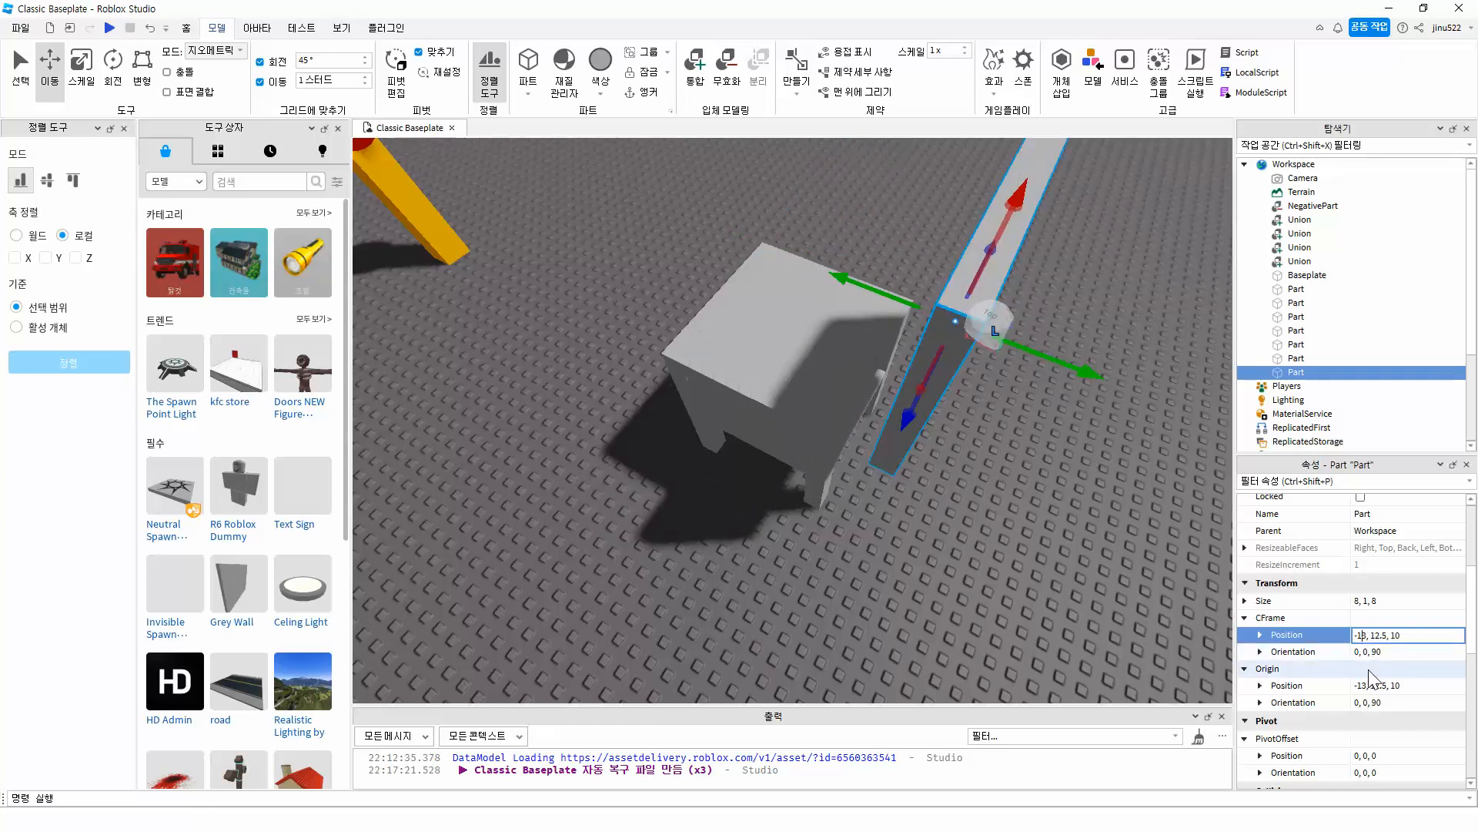
pyautogui.write('2')
pyautogui.press('Return')
pyautogui.doubleClick(1362, 634)
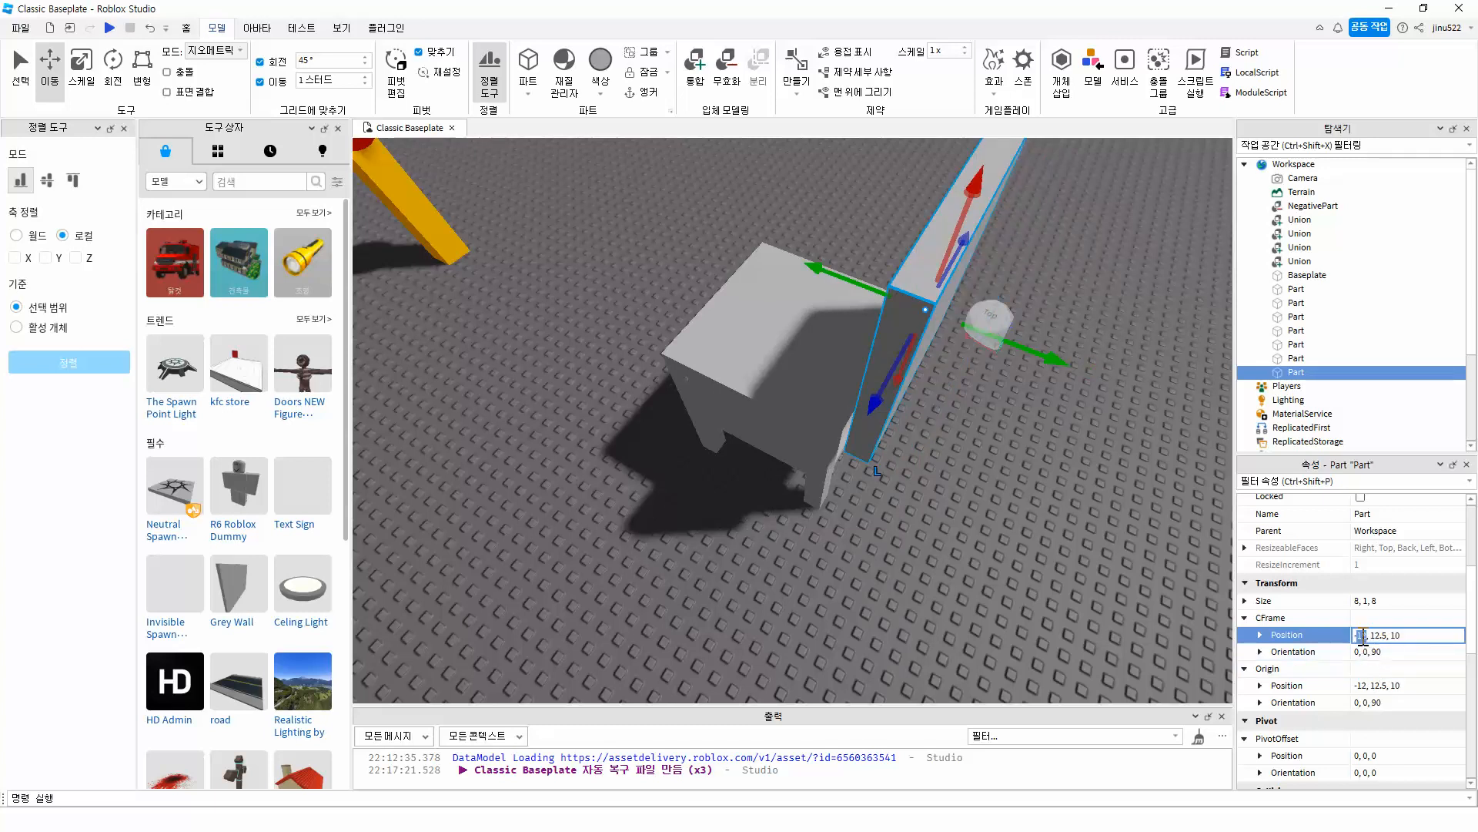
pyautogui.write('11')
pyautogui.press('Return')
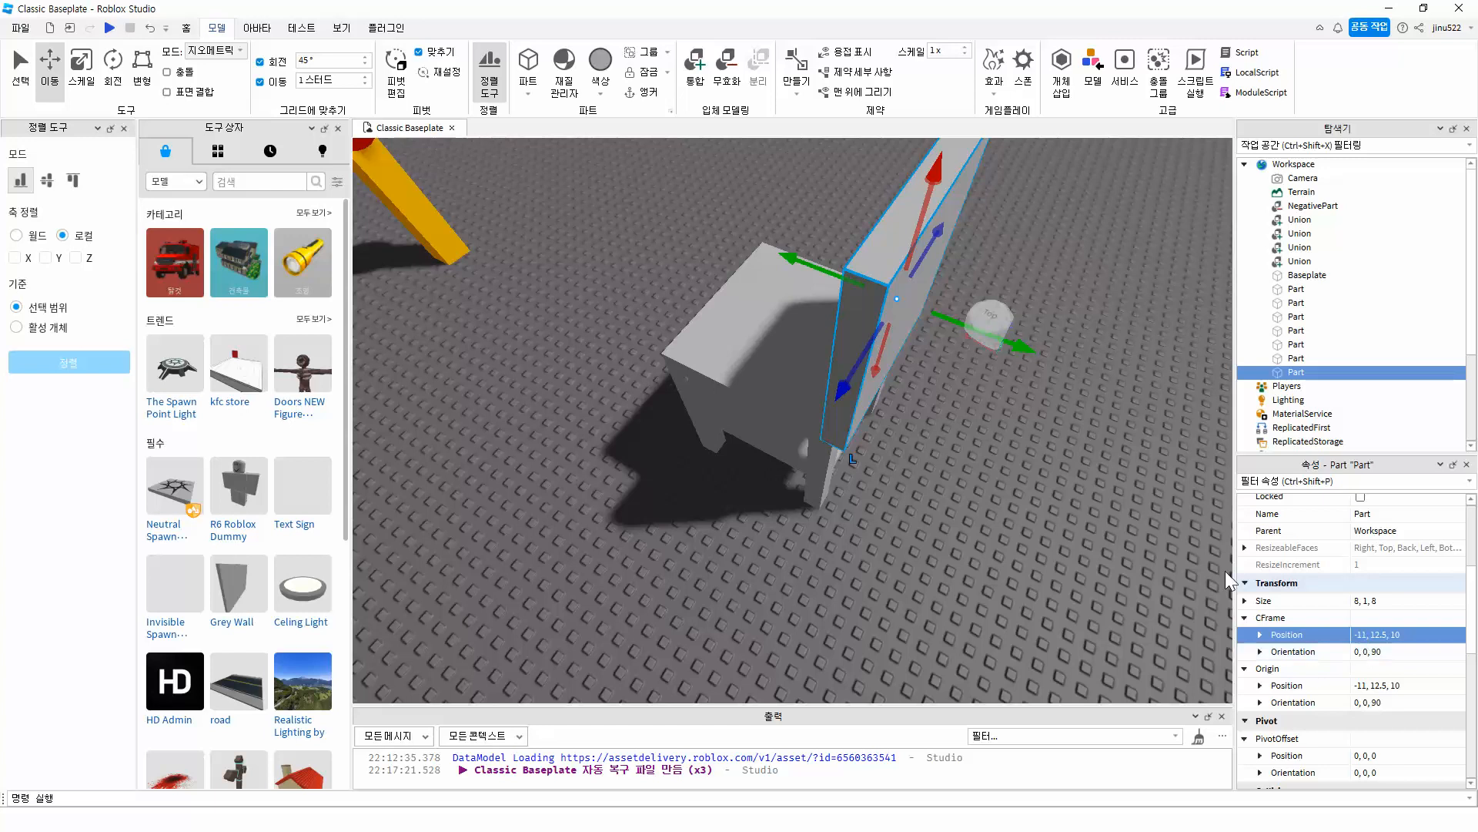
# Step: Set the backrest's position to -10.5, 12.5, 10
pyautogui.doubleClick(1364, 634)
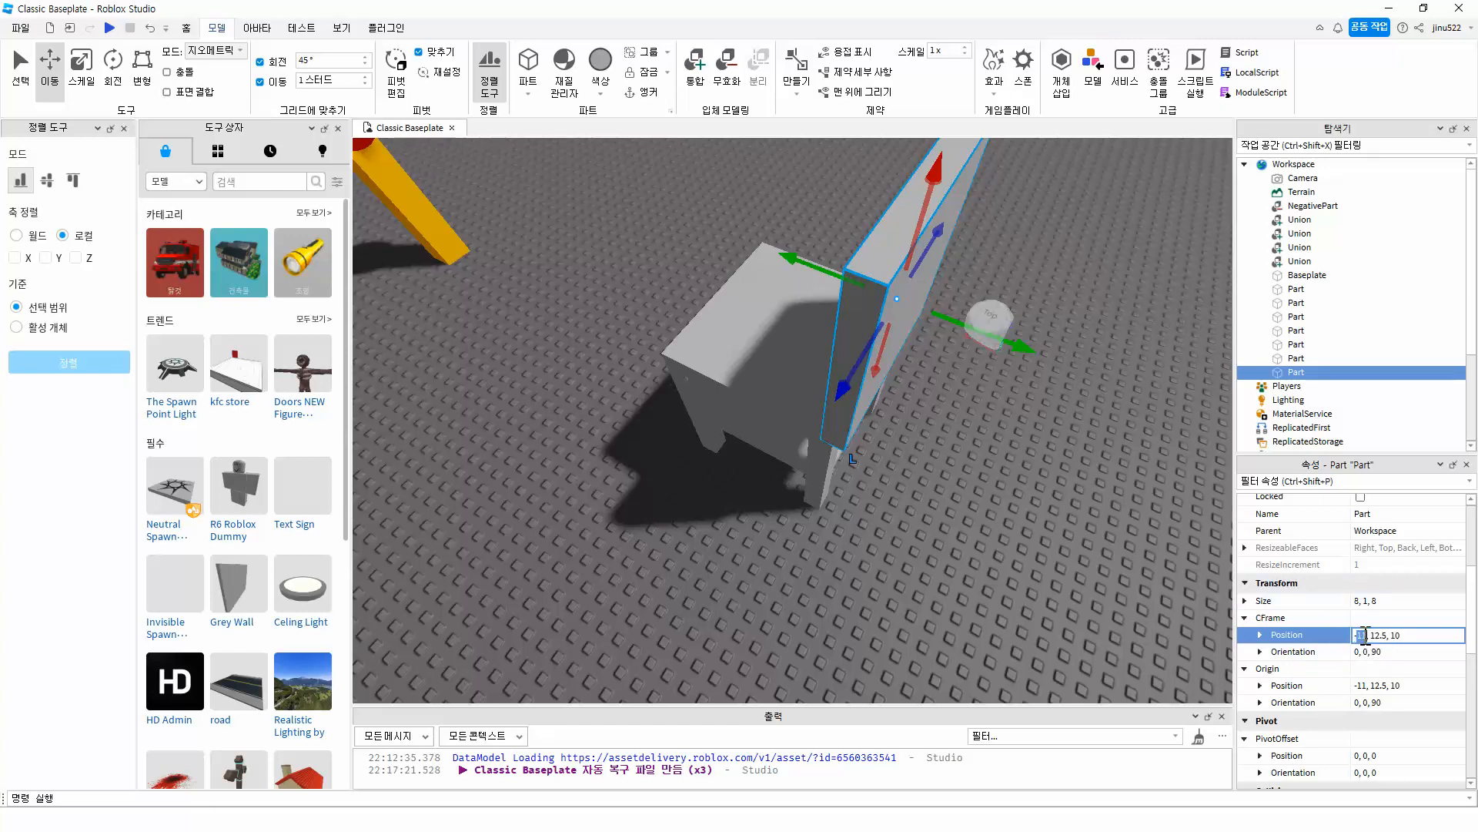
pyautogui.write('10.5')
pyautogui.press('Return')
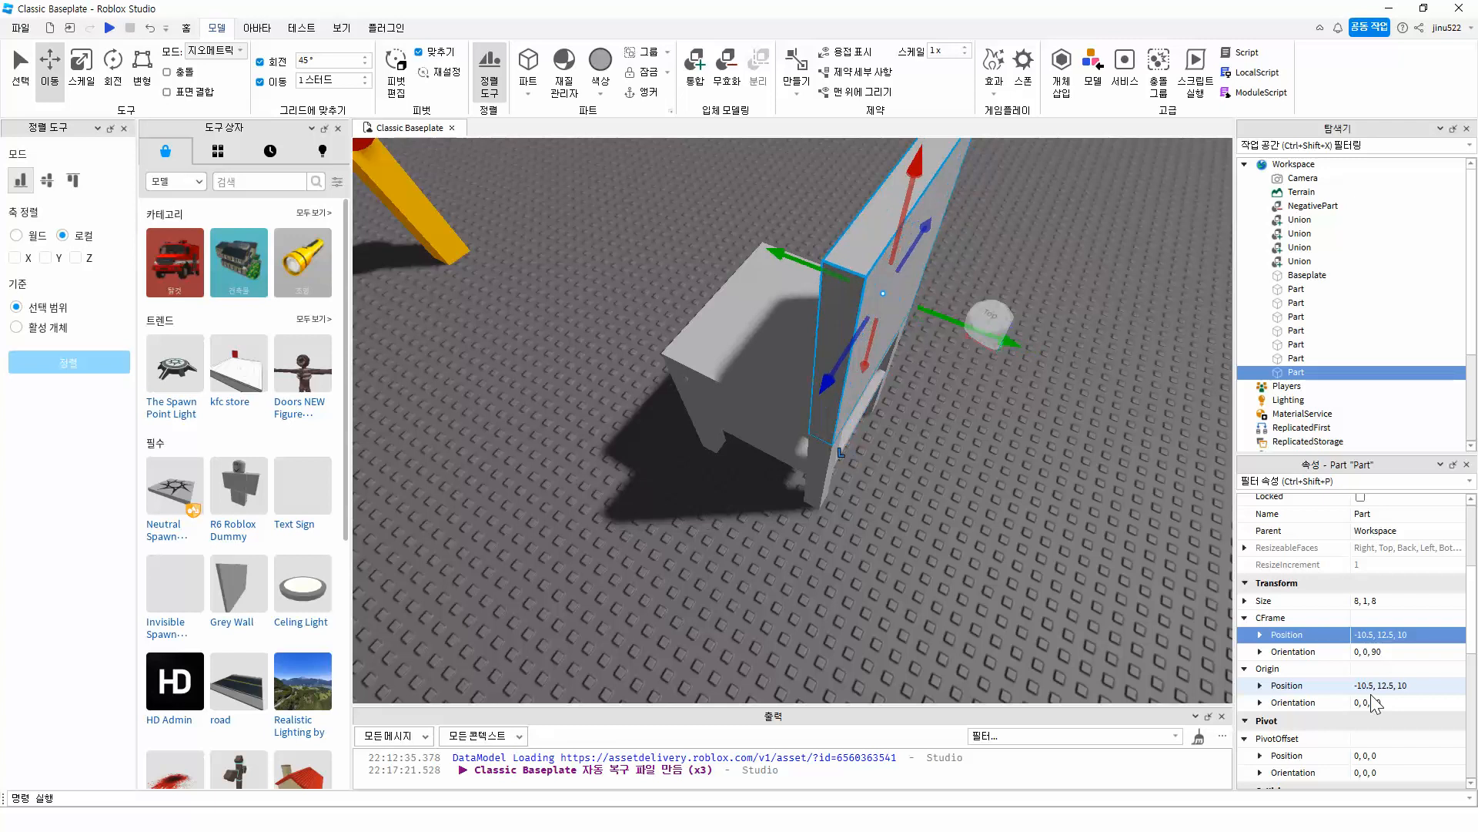
# Step: Combine the backrest, seat slab, middle shelf and three of the pillars into one union
pyautogui.moveTo(945, 543); pyautogui.dragTo(950, 549, button='right')
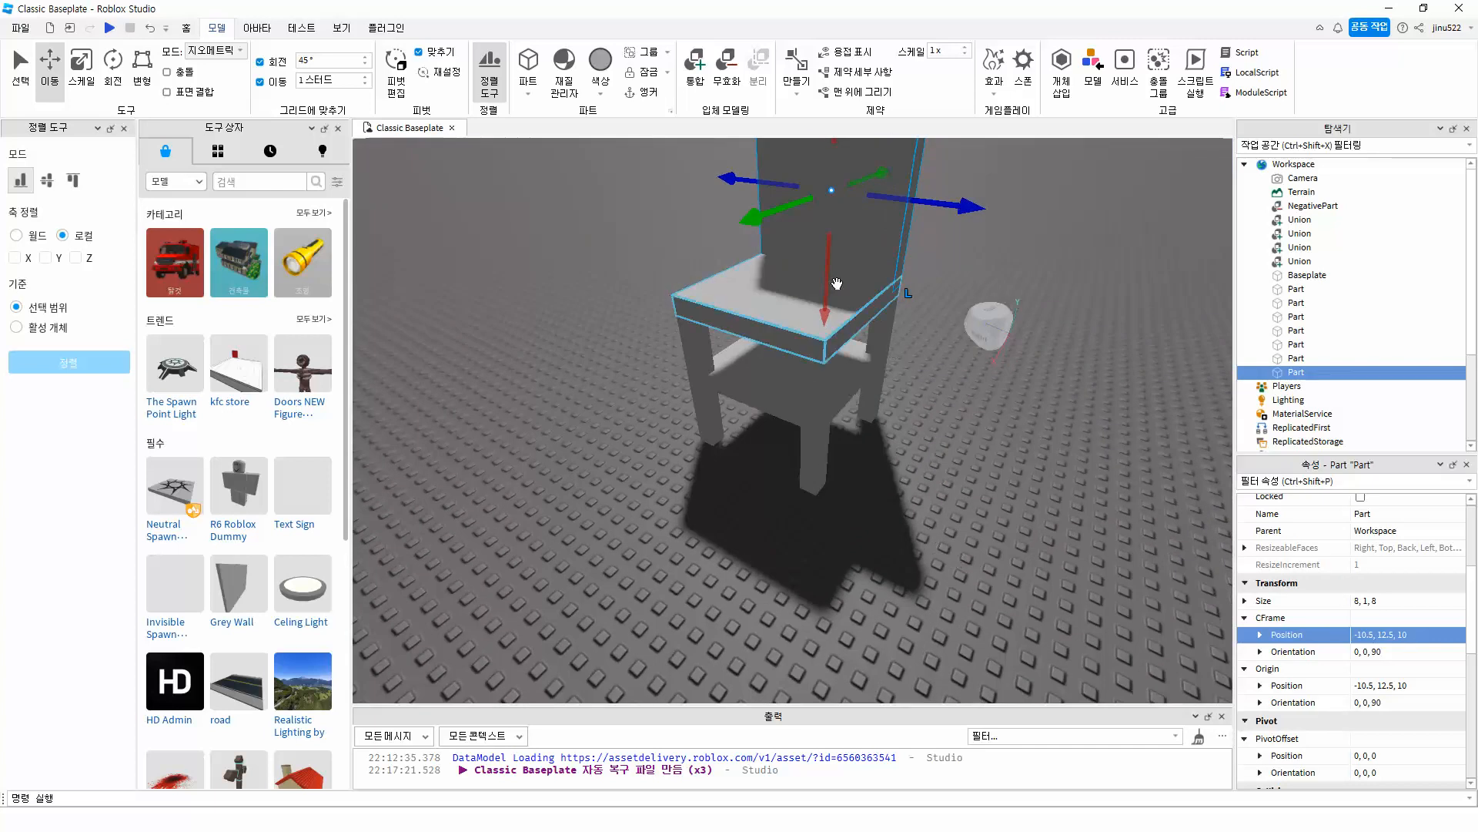
pyautogui.keyDown('ctrl'); pyautogui.click(834, 303); pyautogui.keyUp('ctrl')
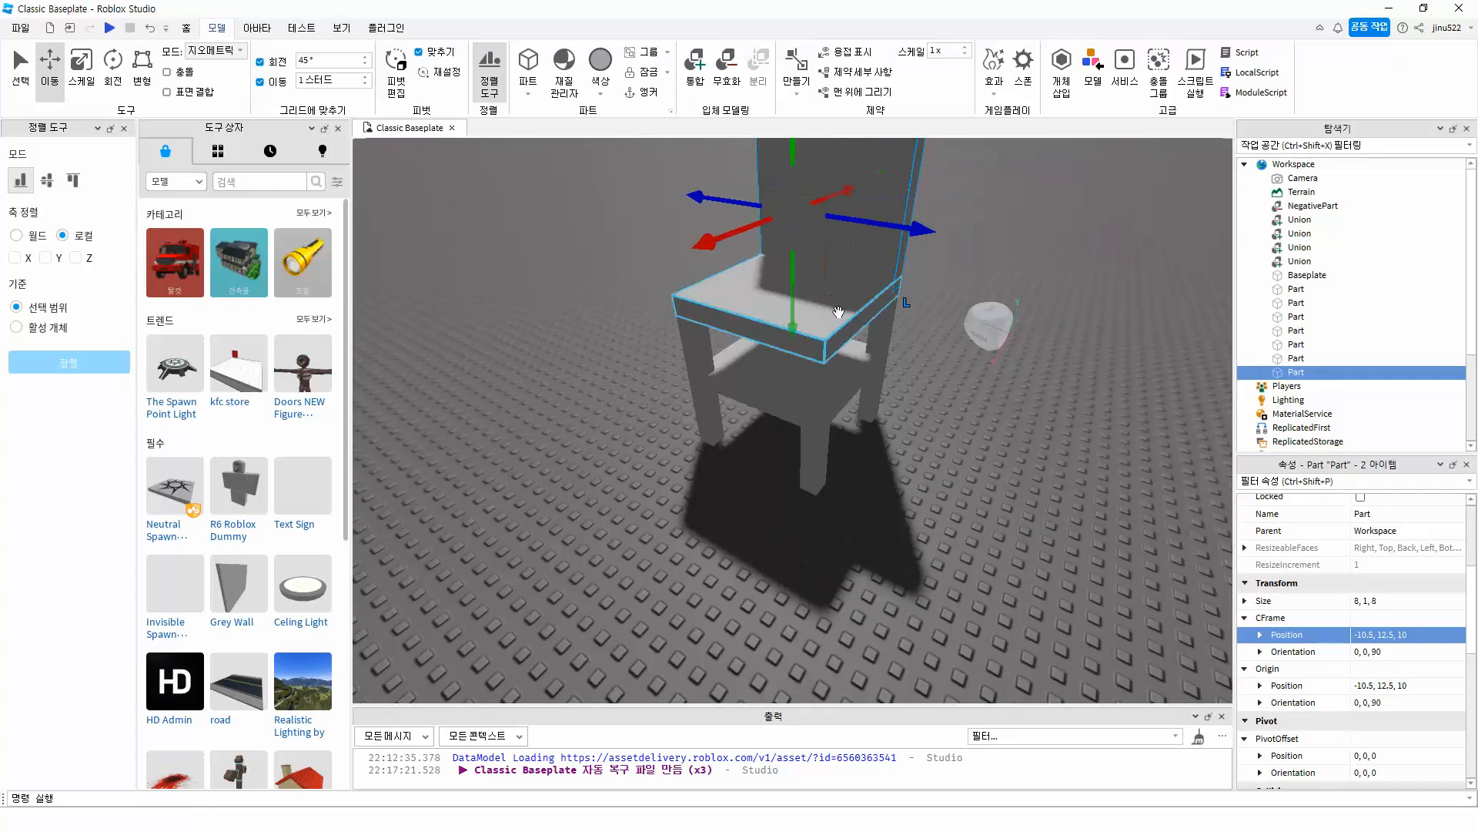
pyautogui.keyDown('ctrl'); pyautogui.click(844, 380); pyautogui.keyUp('ctrl')
pyautogui.keyDown('ctrl'); pyautogui.click(687, 354); pyautogui.keyUp('ctrl')
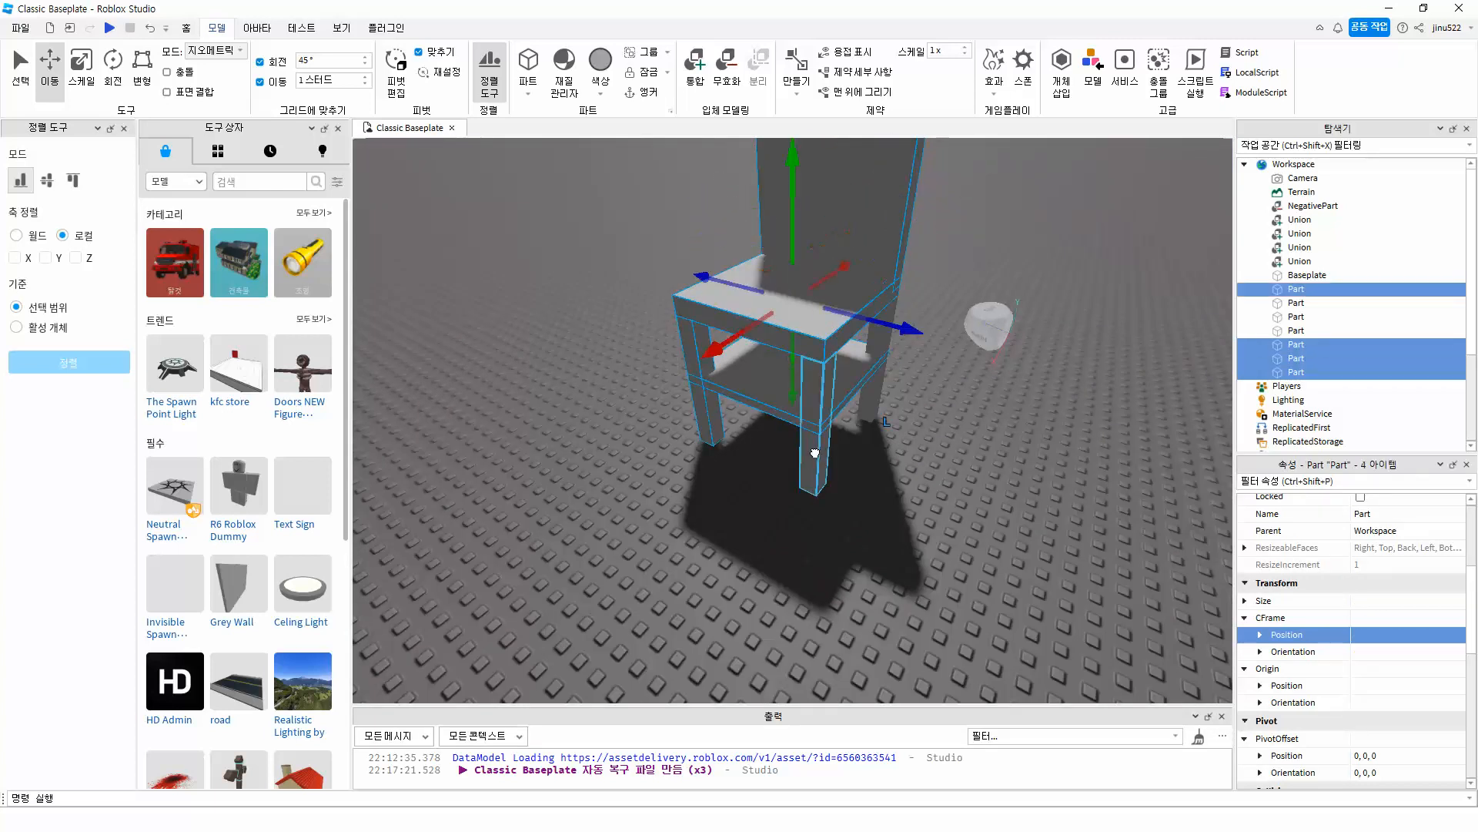
pyautogui.keyDown('ctrl'); pyautogui.click(817, 432); pyautogui.keyUp('ctrl')
pyautogui.moveTo(551, 405); pyautogui.dragTo(552, 405, button='right')
pyautogui.keyDown('ctrl'); pyautogui.click(746, 354); pyautogui.keyUp('ctrl')
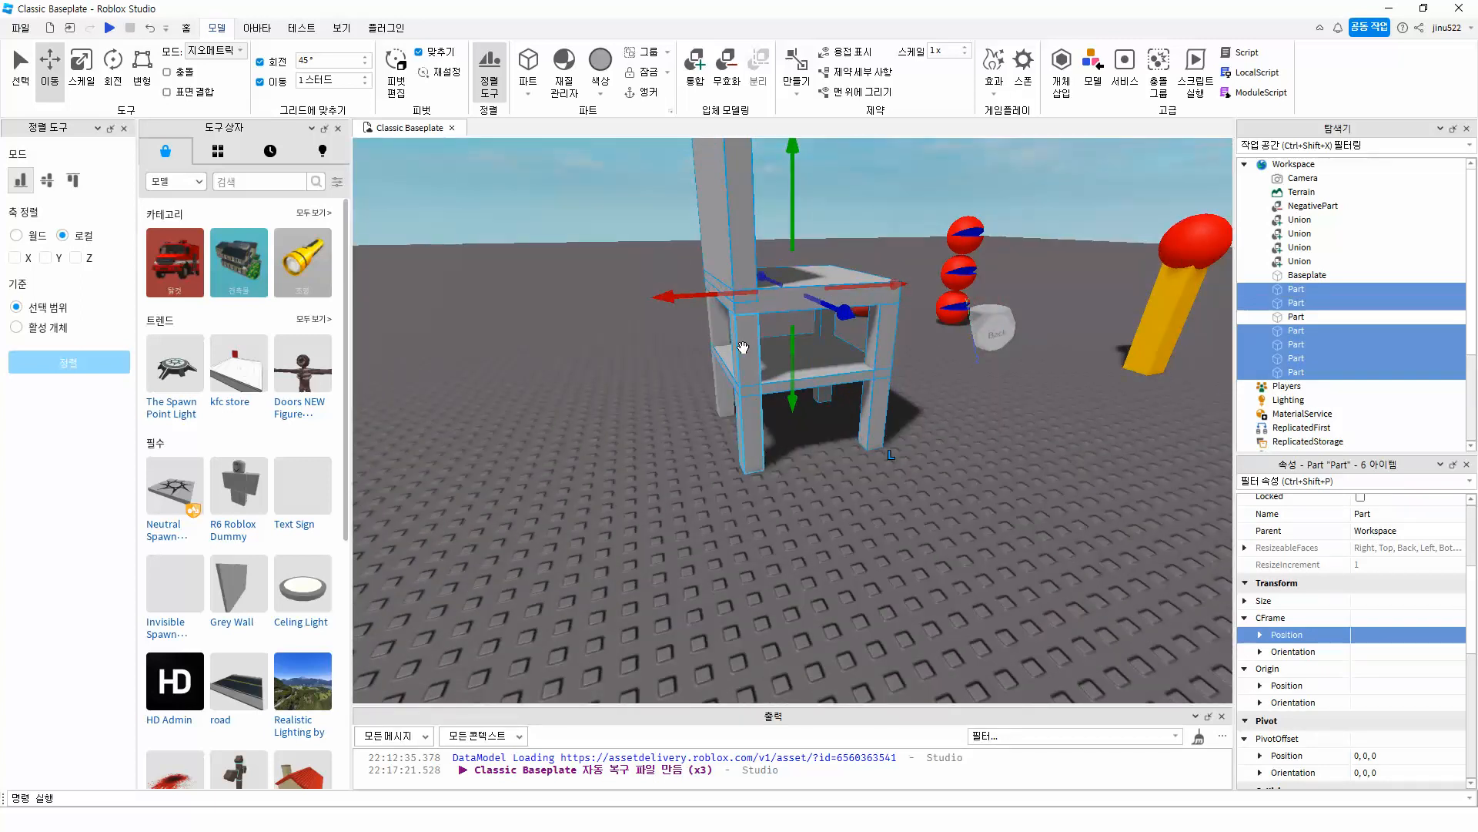
pyautogui.click(695, 70)
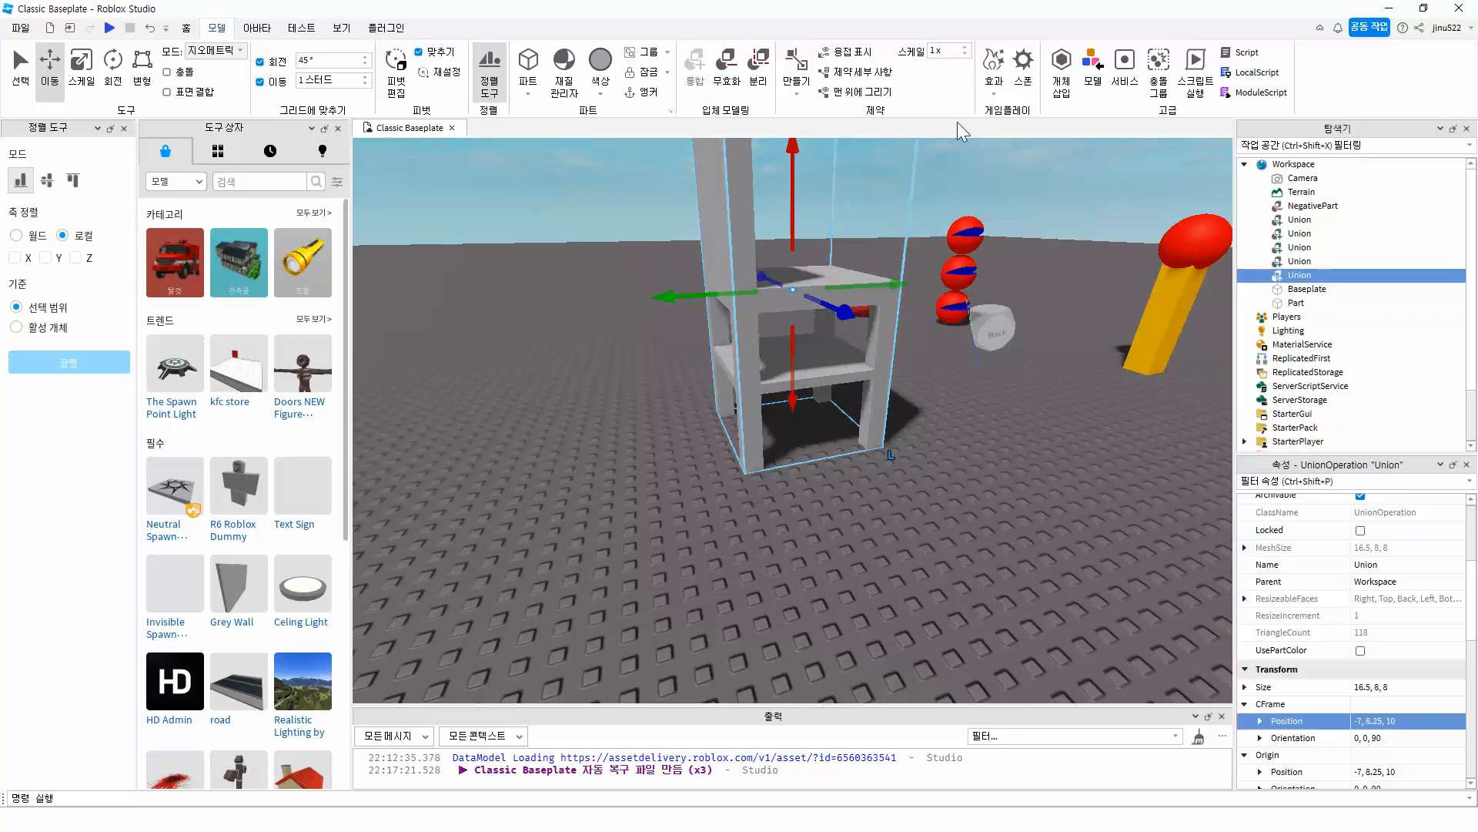
# Step: Examine the merged chair from several sides to check which parts belong to the union
pyautogui.moveTo(1031, 395); pyautogui.dragTo(921, 353, button='right')
pyautogui.moveTo(751, 290)
pyautogui.mouseDown()
pyautogui.moveTo(662, 292)
pyautogui.moveTo(750, 291)
pyautogui.mouseUp()
pyautogui.moveTo(1043, 481); pyautogui.dragTo(960, 412, button='right')
pyautogui.click(810, 368)
pyautogui.click(838, 268)
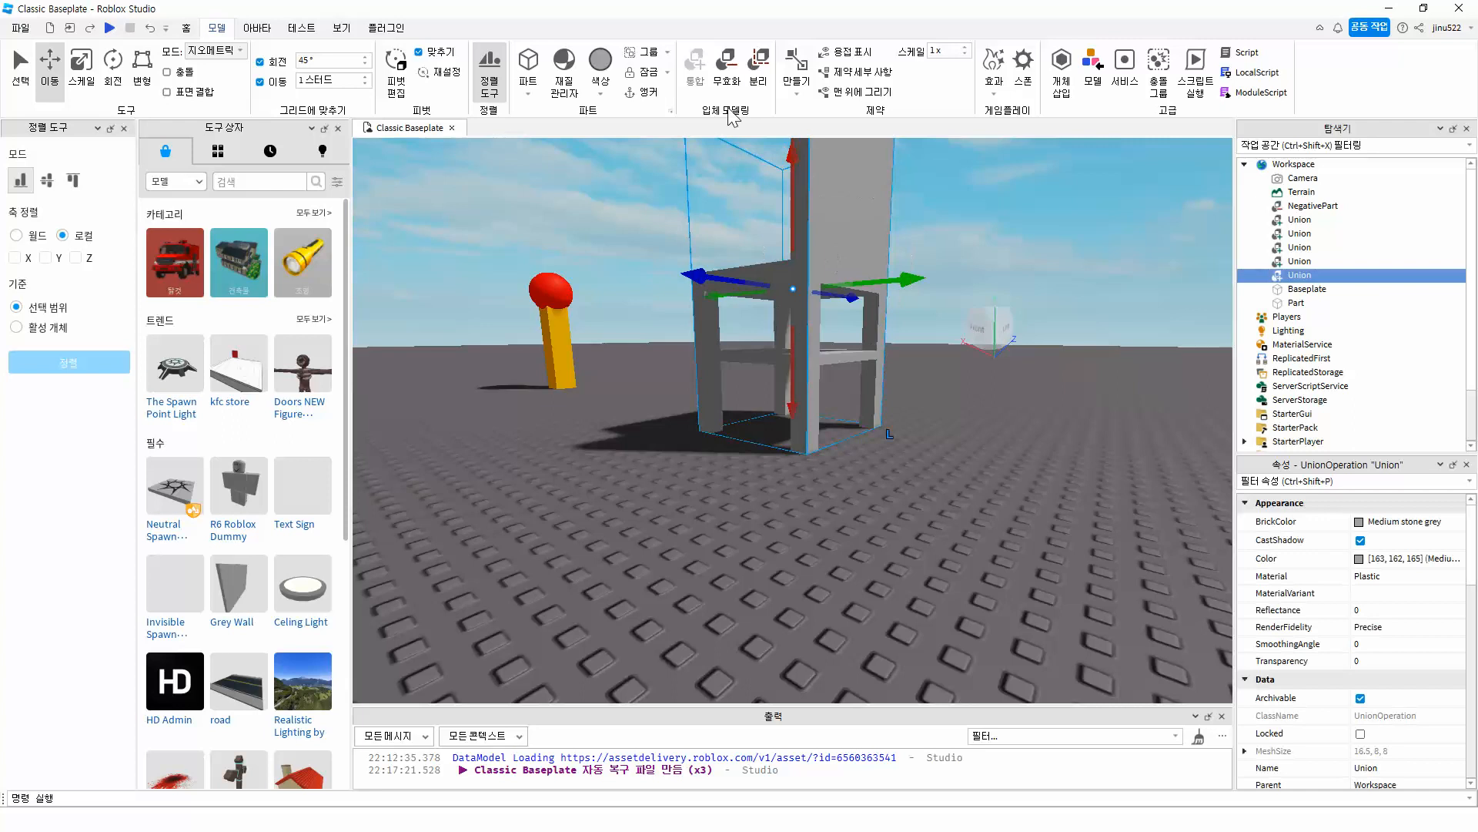
pyautogui.click(700, 420)
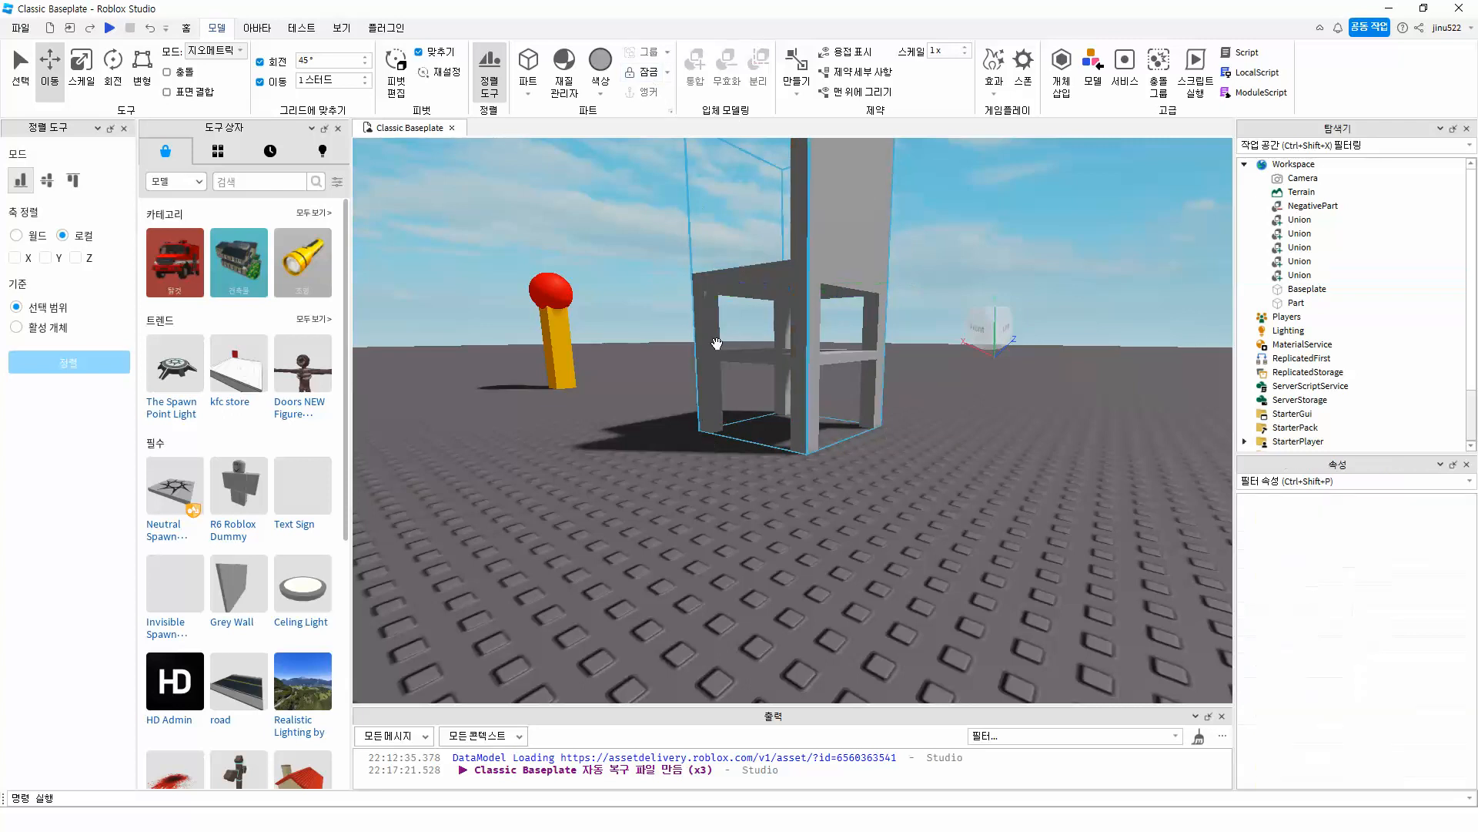
pyautogui.moveTo(770, 297); pyautogui.dragTo(773, 296, button='right')
pyautogui.scroll(-5, 773, 295)
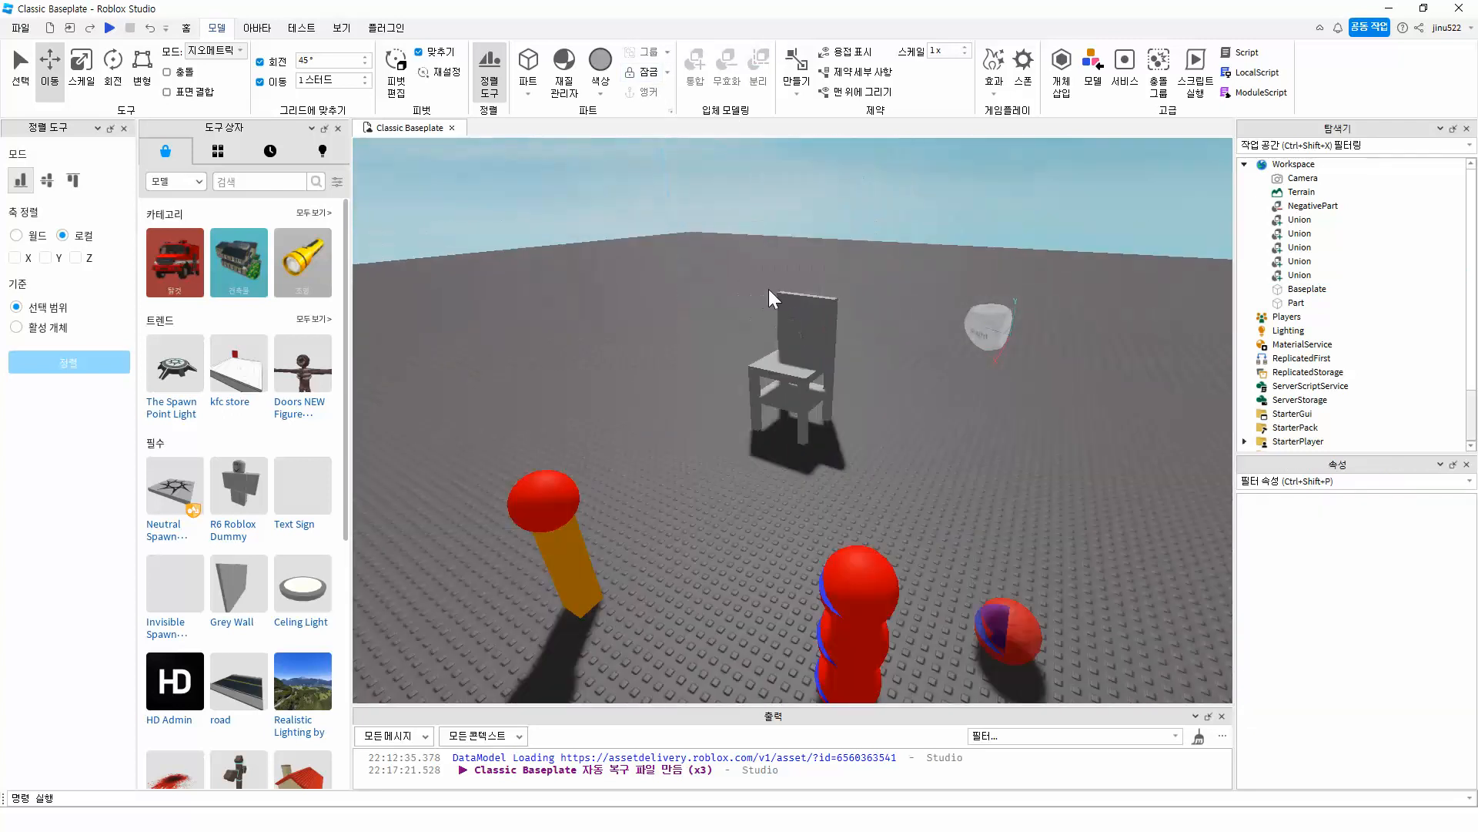
pyautogui.click(792, 334)
pyautogui.moveTo(793, 334); pyautogui.dragTo(825, 312)
pyautogui.moveTo(912, 394)
pyautogui.mouseDown(button='right')
pyautogui.moveTo(924, 437)
pyautogui.moveTo(912, 423)
pyautogui.mouseUp(button='right')
pyautogui.click(814, 413)
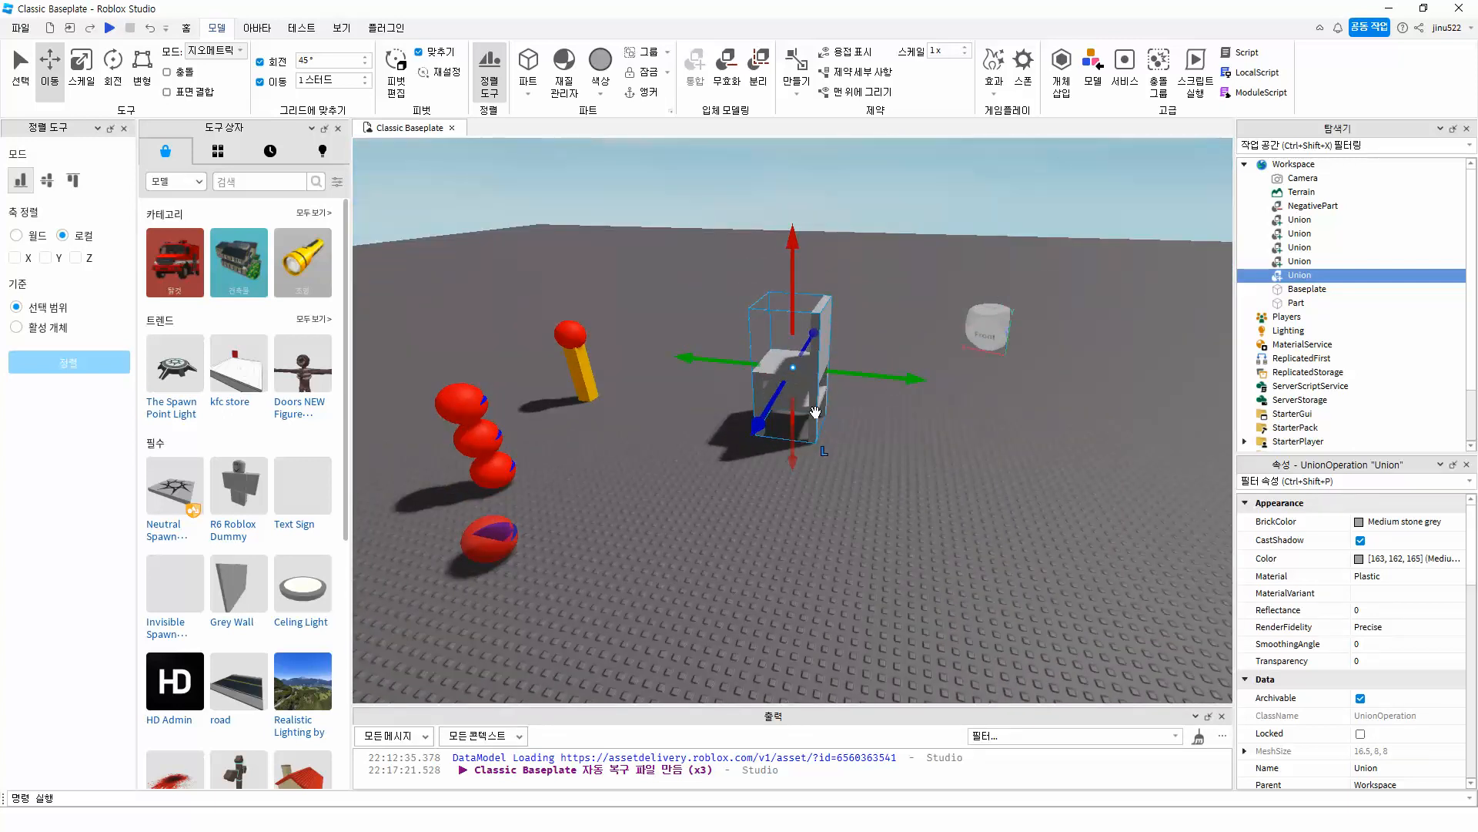
# Step: Check the separate rear pillar against the chair union, then lower the union slightly
pyautogui.hotkey('ctrl', 'shift', 'u')
pyautogui.click(821, 403)
pyautogui.click(810, 433)
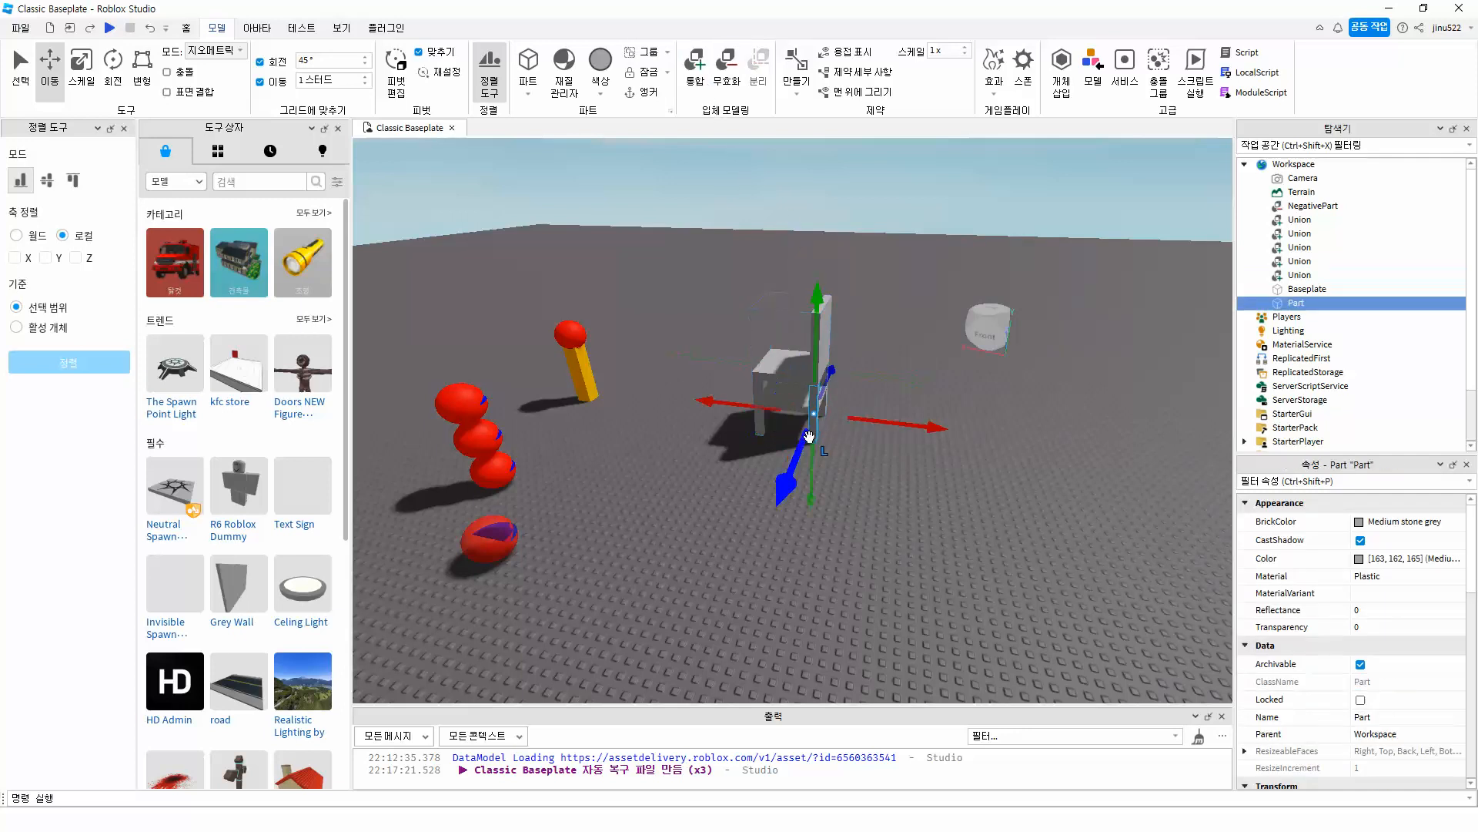
pyautogui.click(753, 355)
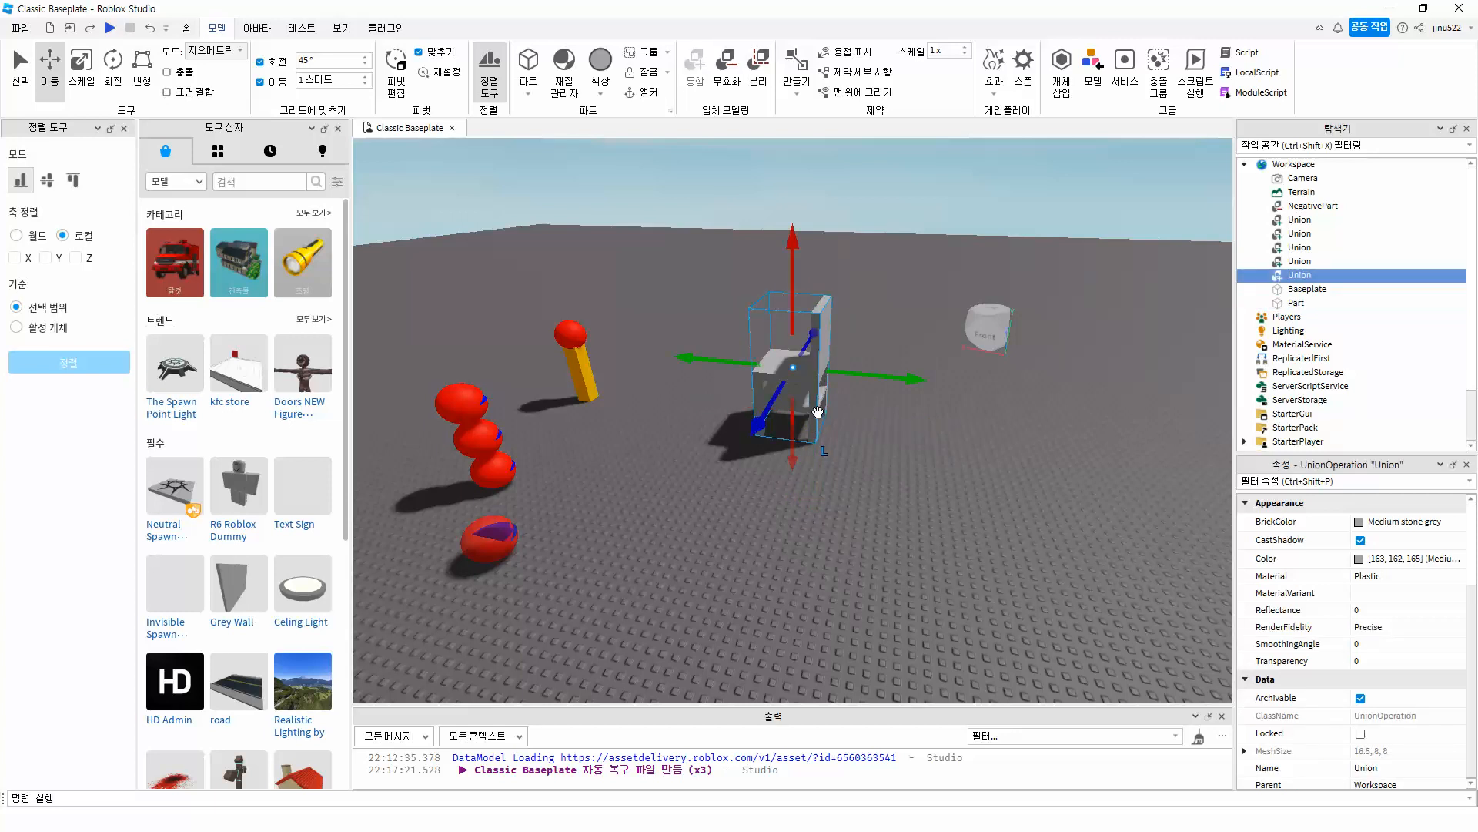
pyautogui.moveTo(793, 290)
pyautogui.mouseDown()
pyautogui.moveTo(796, 241)
pyautogui.moveTo(804, 298)
pyautogui.mouseUp()
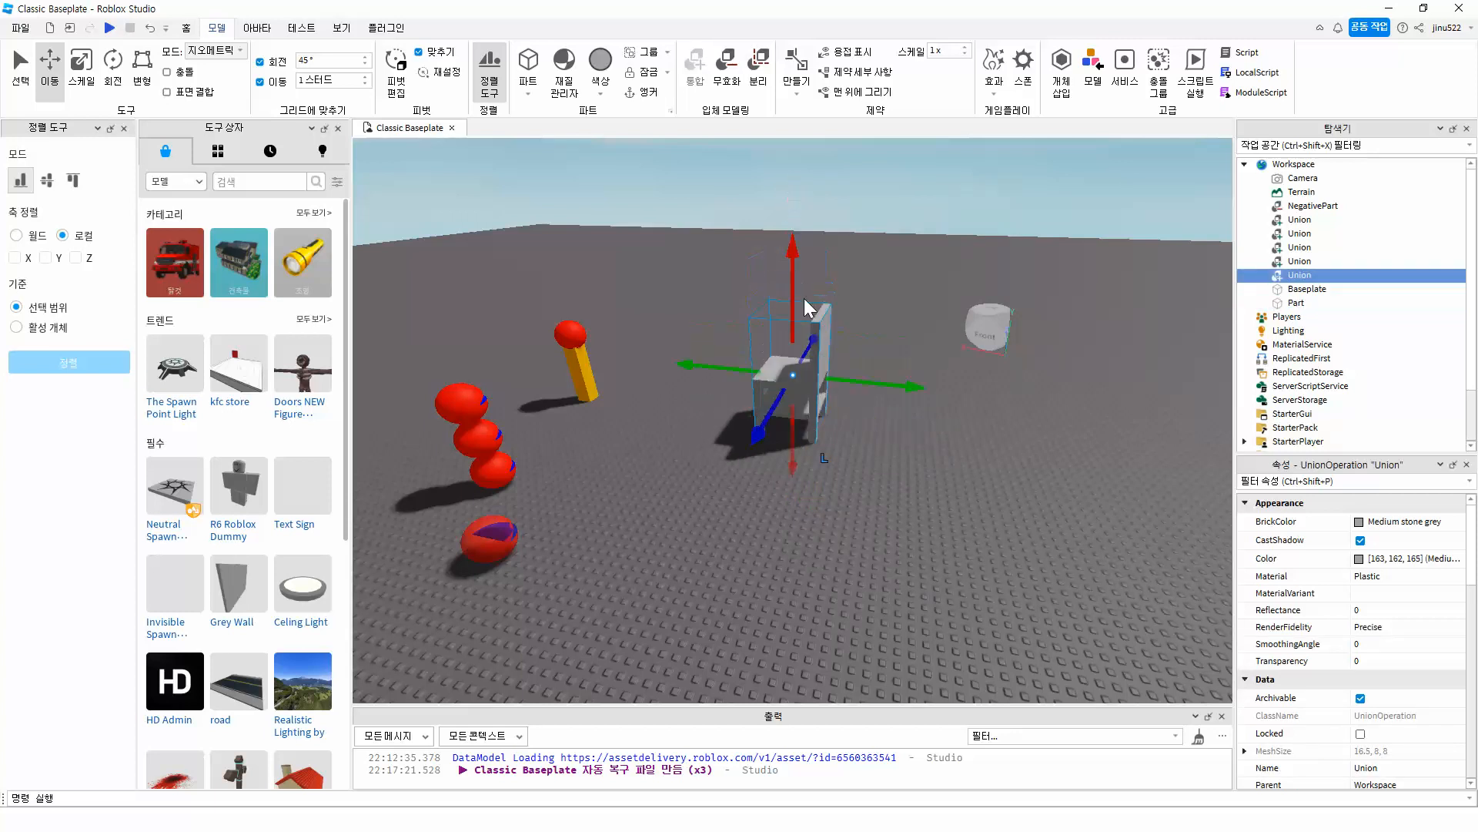
# Step: Separate the chair union into its parts and combine all of them, including the rear pillar, into one union
pyautogui.press('Delete')
pyautogui.hotkey('ctrl', 'z')
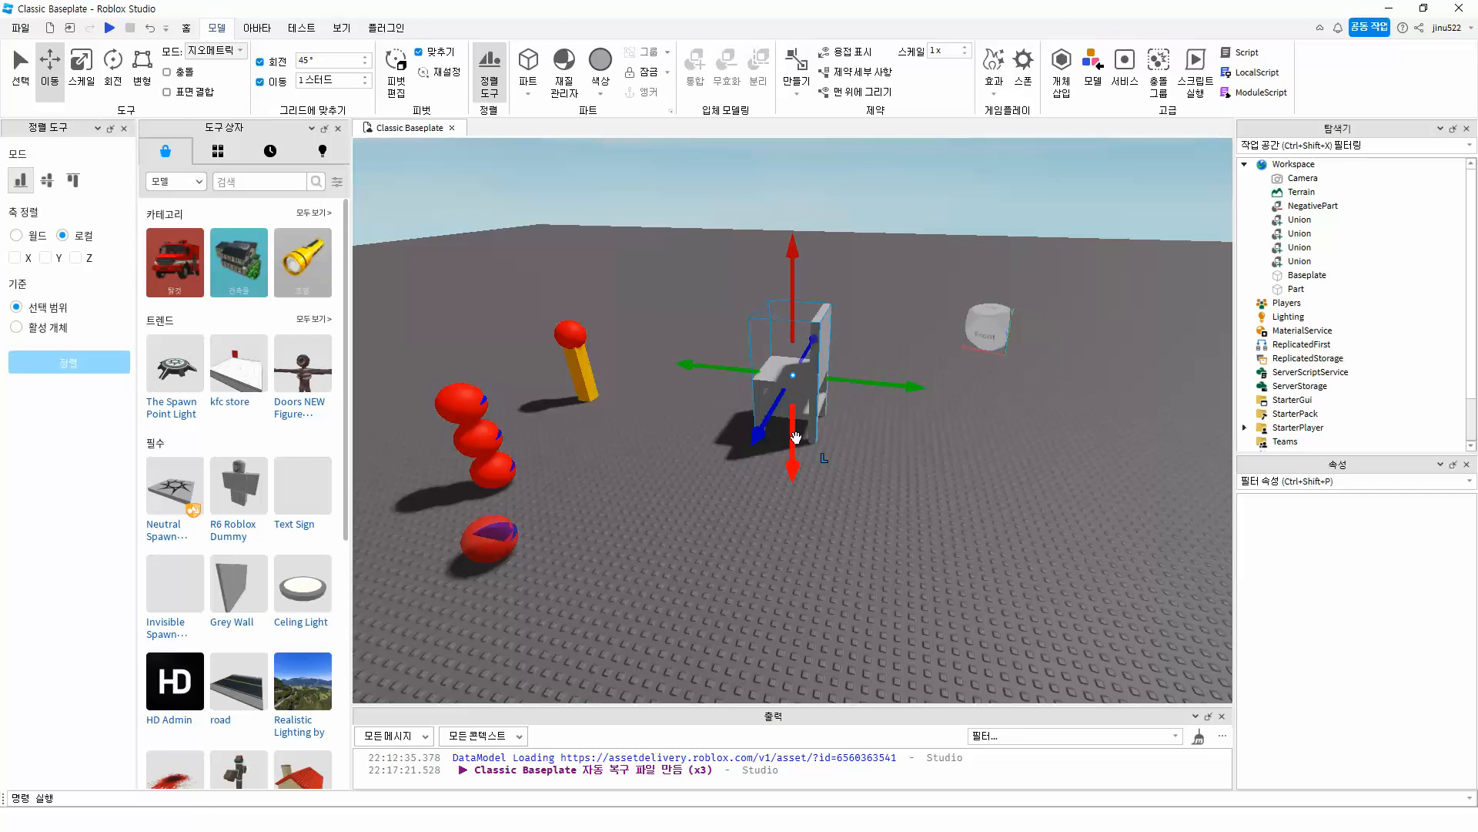
pyautogui.moveTo(824, 459); pyautogui.dragTo(825, 459, button='right')
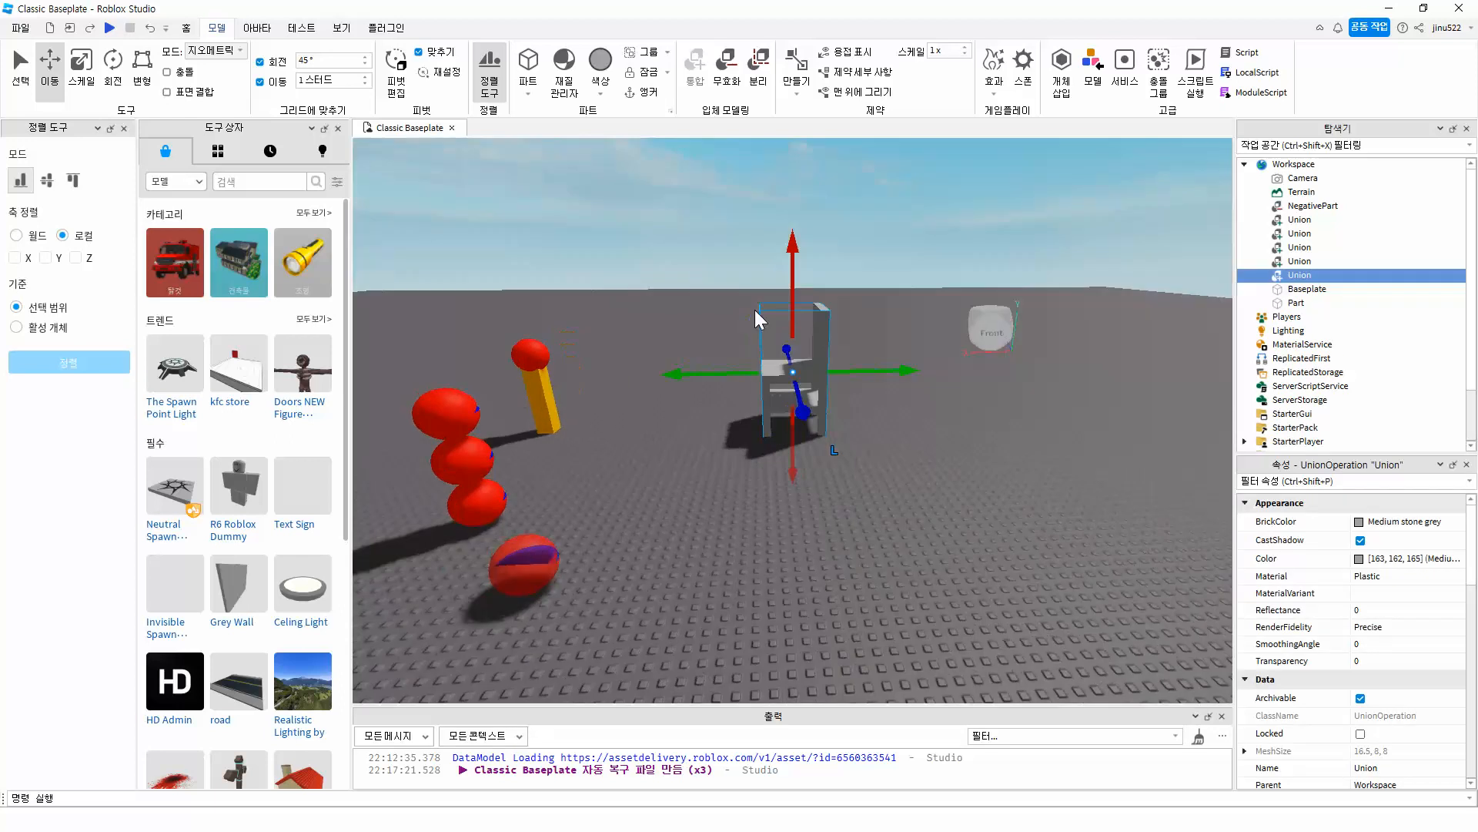
pyautogui.click(757, 82)
pyautogui.moveTo(711, 300); pyautogui.dragTo(890, 482)
pyautogui.click(695, 77)
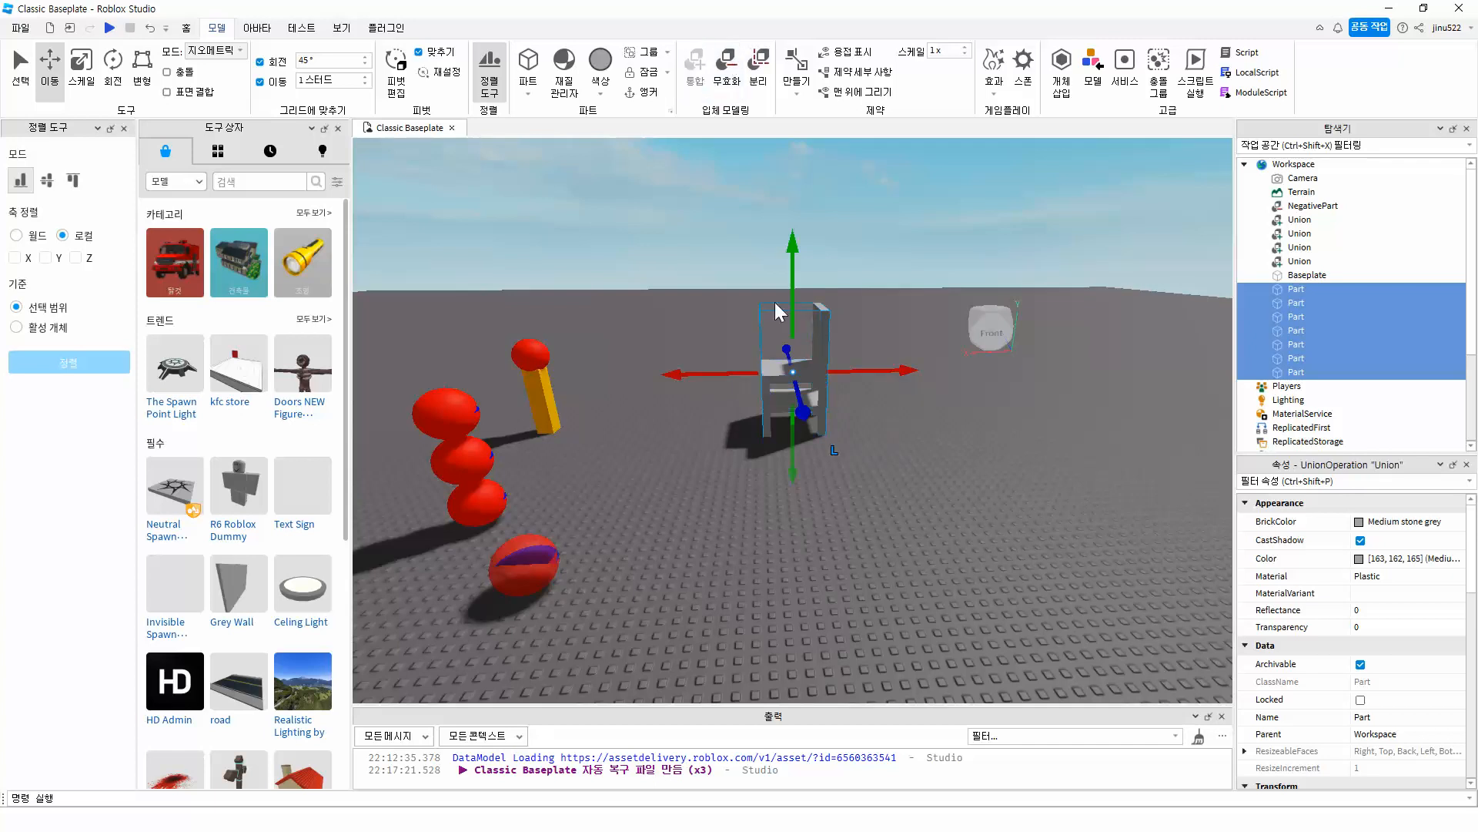
pyautogui.click(868, 447)
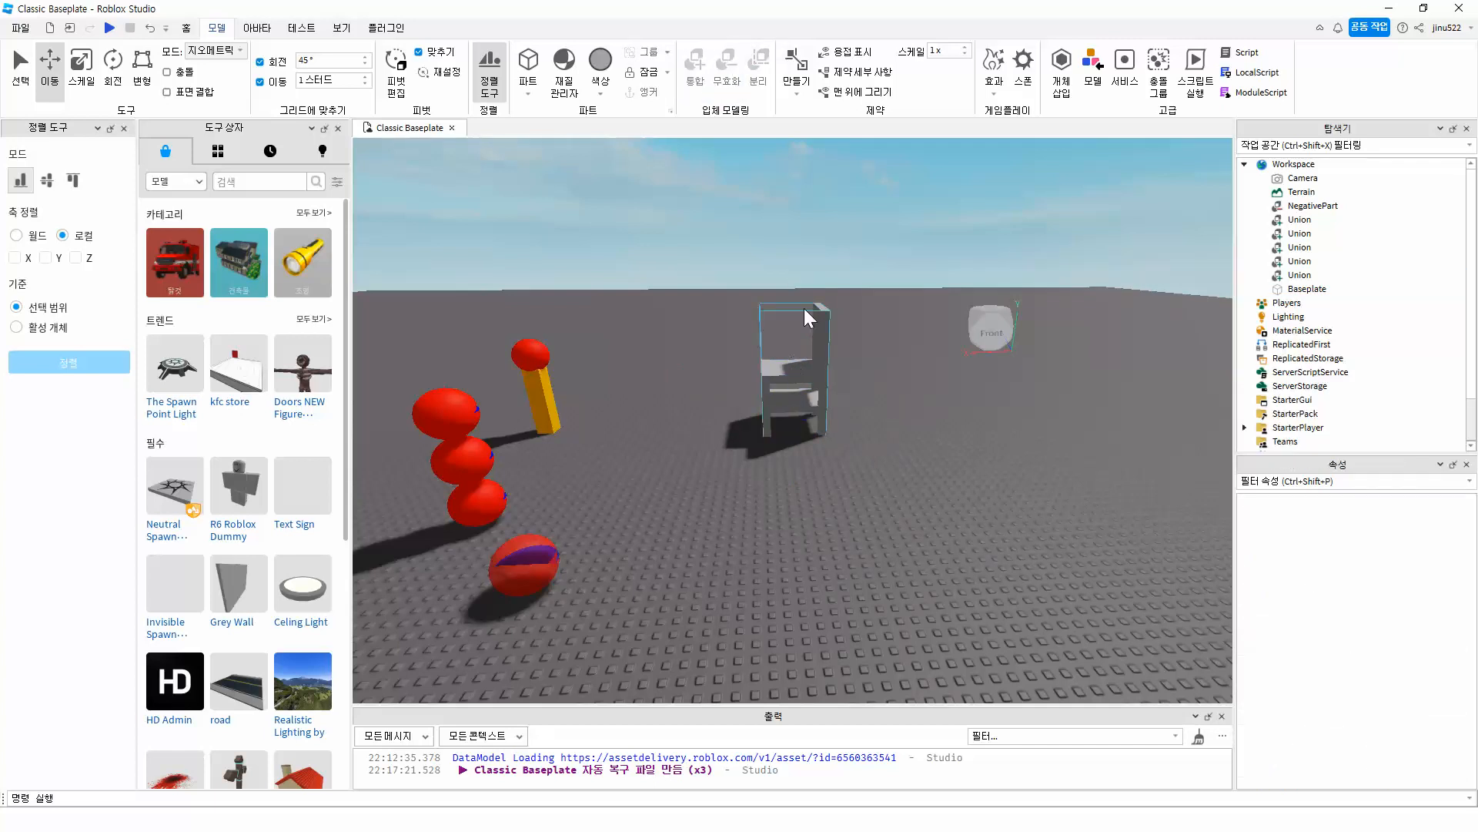
# Step: Examine the newly merged chair from several sides to check that every part belongs to the union
pyautogui.click(813, 351)
pyautogui.hotkey('ctrl', '1')
pyautogui.hotkey('ctrl', '2')
pyautogui.moveTo(796, 308)
pyautogui.mouseDown()
pyautogui.moveTo(796, 231)
pyautogui.moveTo(798, 301)
pyautogui.moveTo(799, 281)
pyautogui.mouseUp()
pyautogui.press('d')
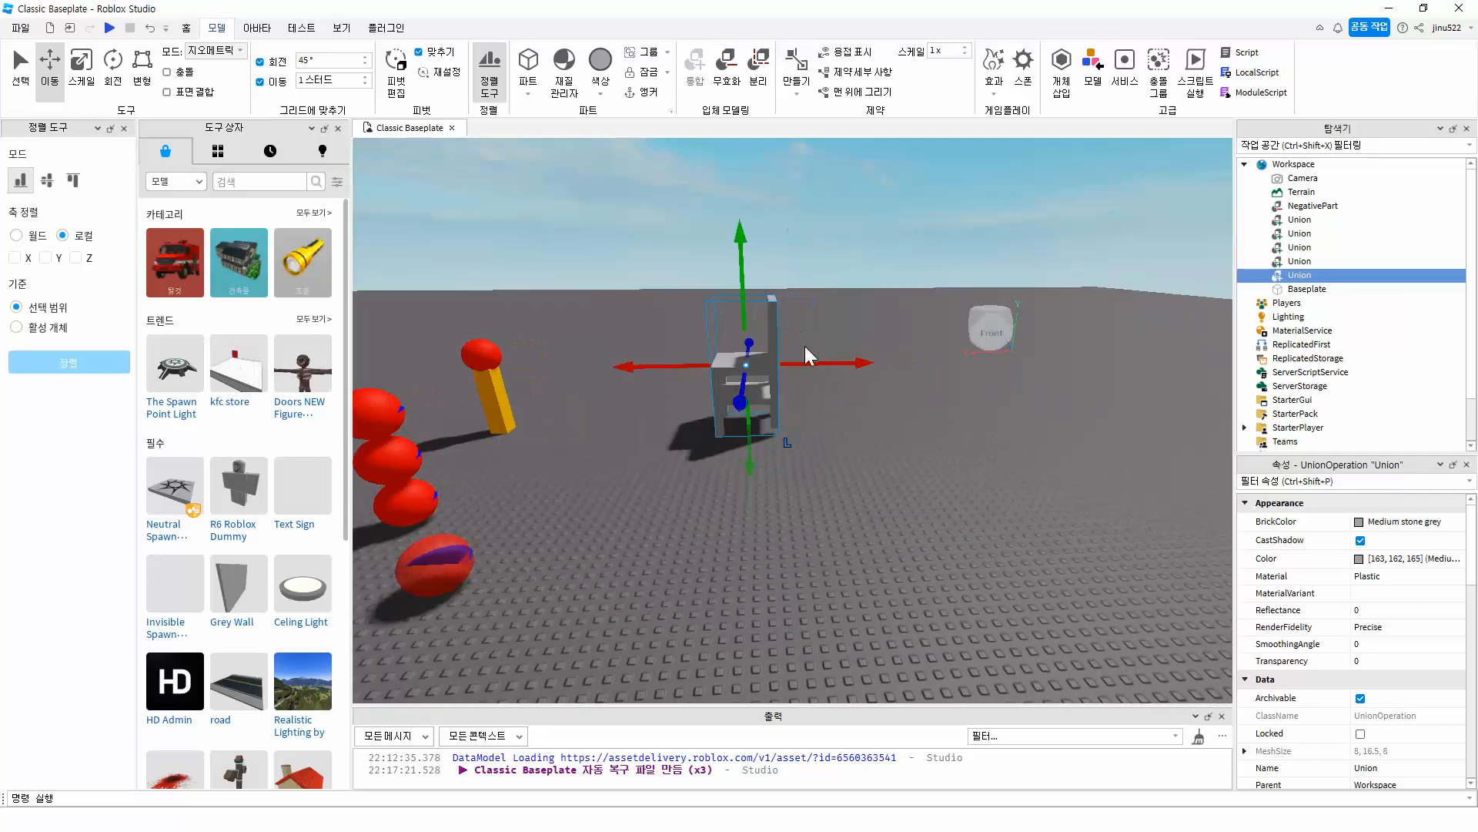
pyautogui.moveTo(617, 450)
pyautogui.mouseDown(button='right')
pyautogui.moveTo(636, 443)
pyautogui.moveTo(629, 463)
pyautogui.mouseUp(button='right')
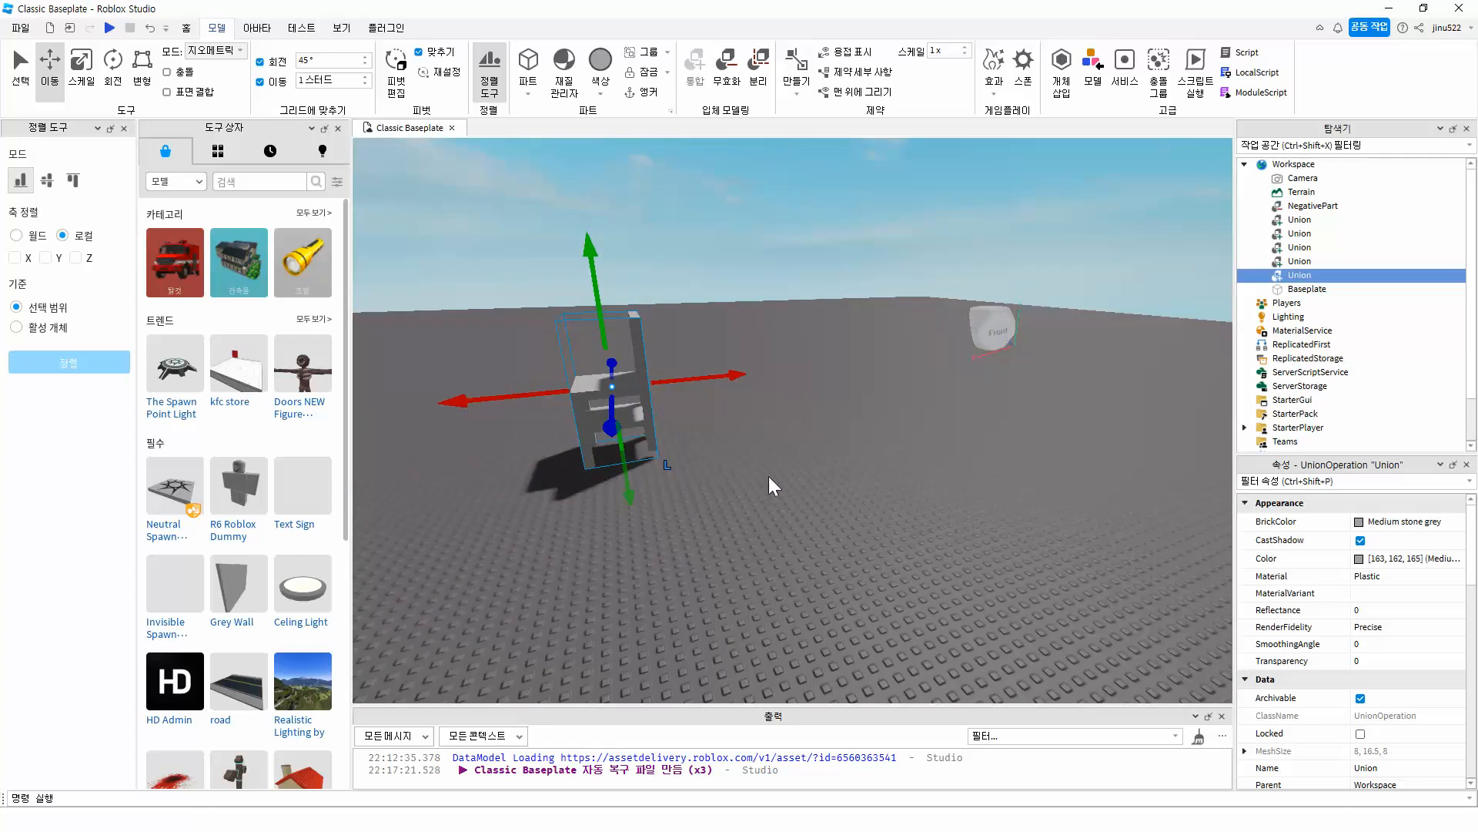
pyautogui.scroll(-4, 770, 476)
pyautogui.moveTo(572, 496); pyautogui.dragTo(573, 498, button='right')
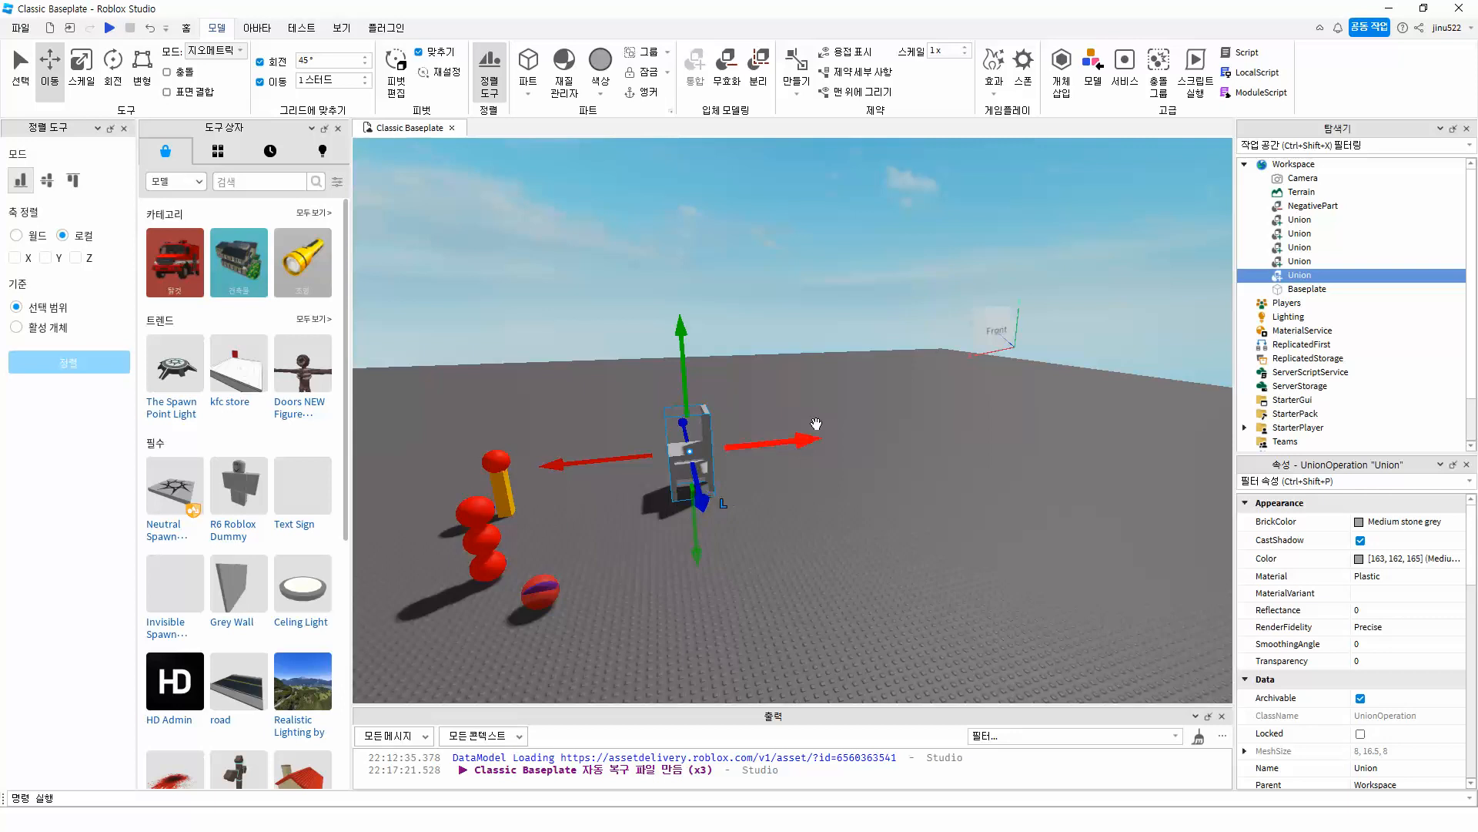
pyautogui.click(991, 314)
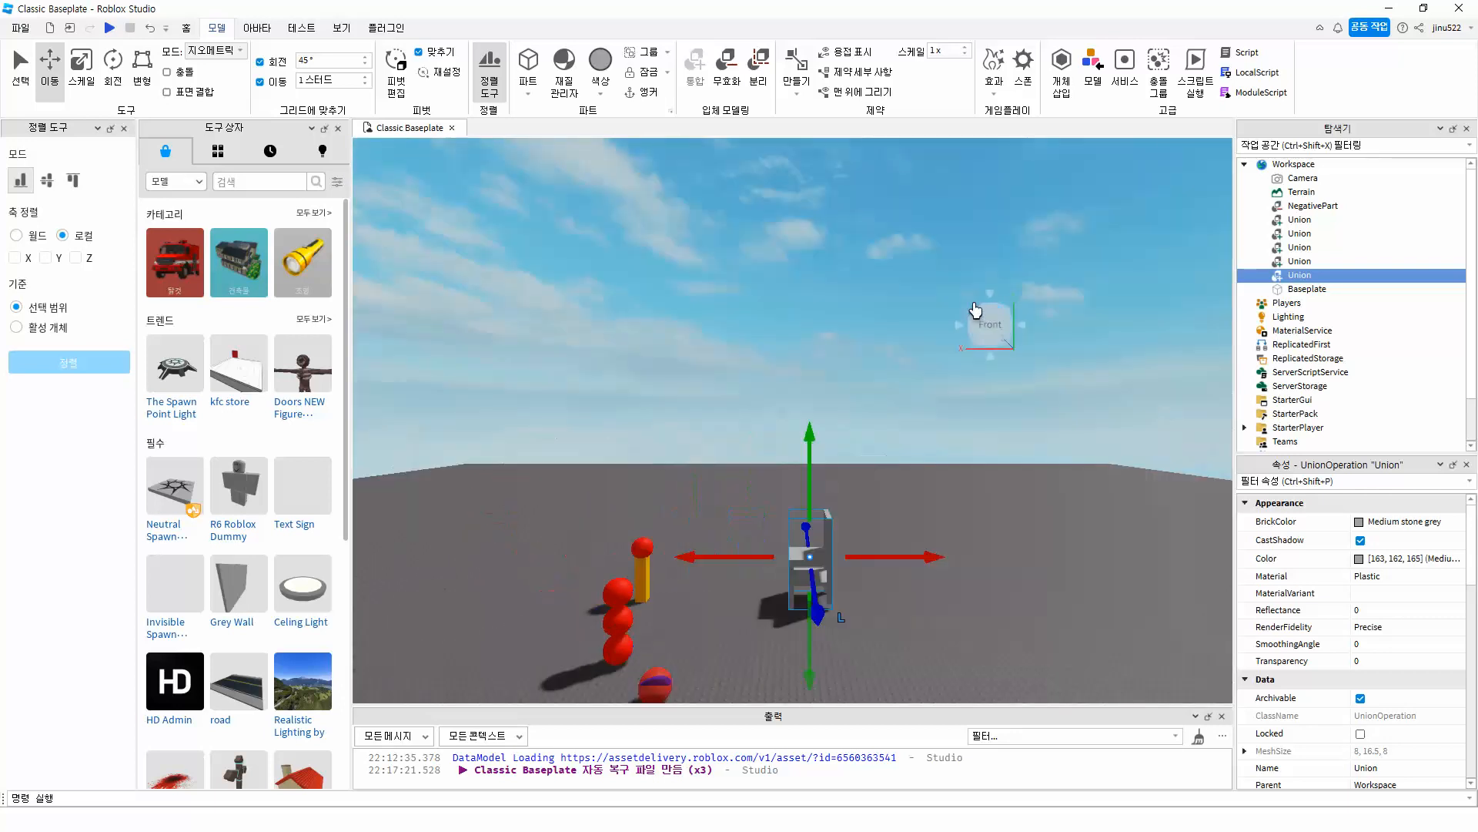
pyautogui.click(975, 314)
pyautogui.moveTo(575, 453); pyautogui.dragTo(743, 439, button='right')
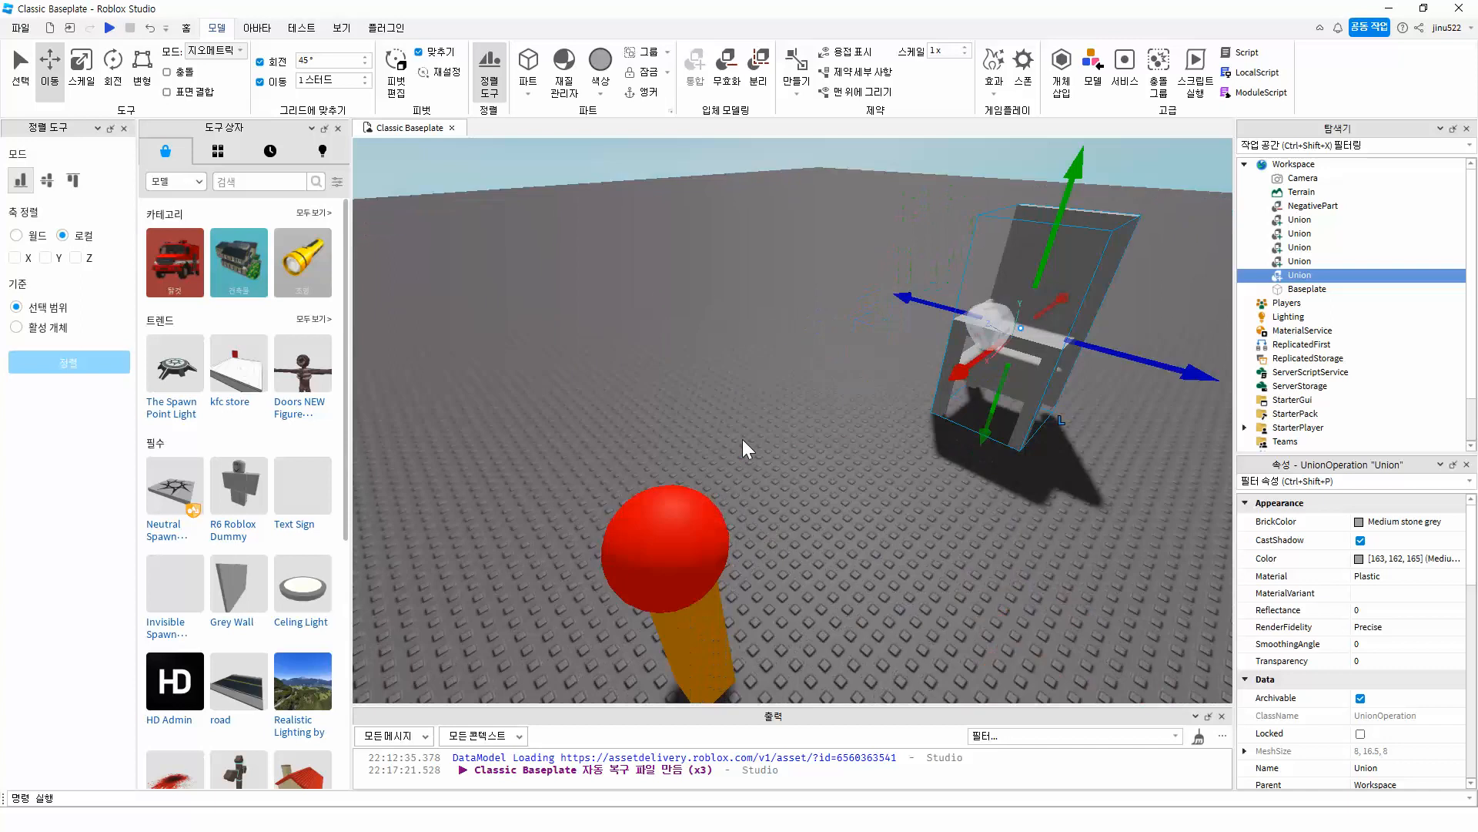
pyautogui.moveTo(1008, 447); pyautogui.dragTo(1008, 449, button='right')
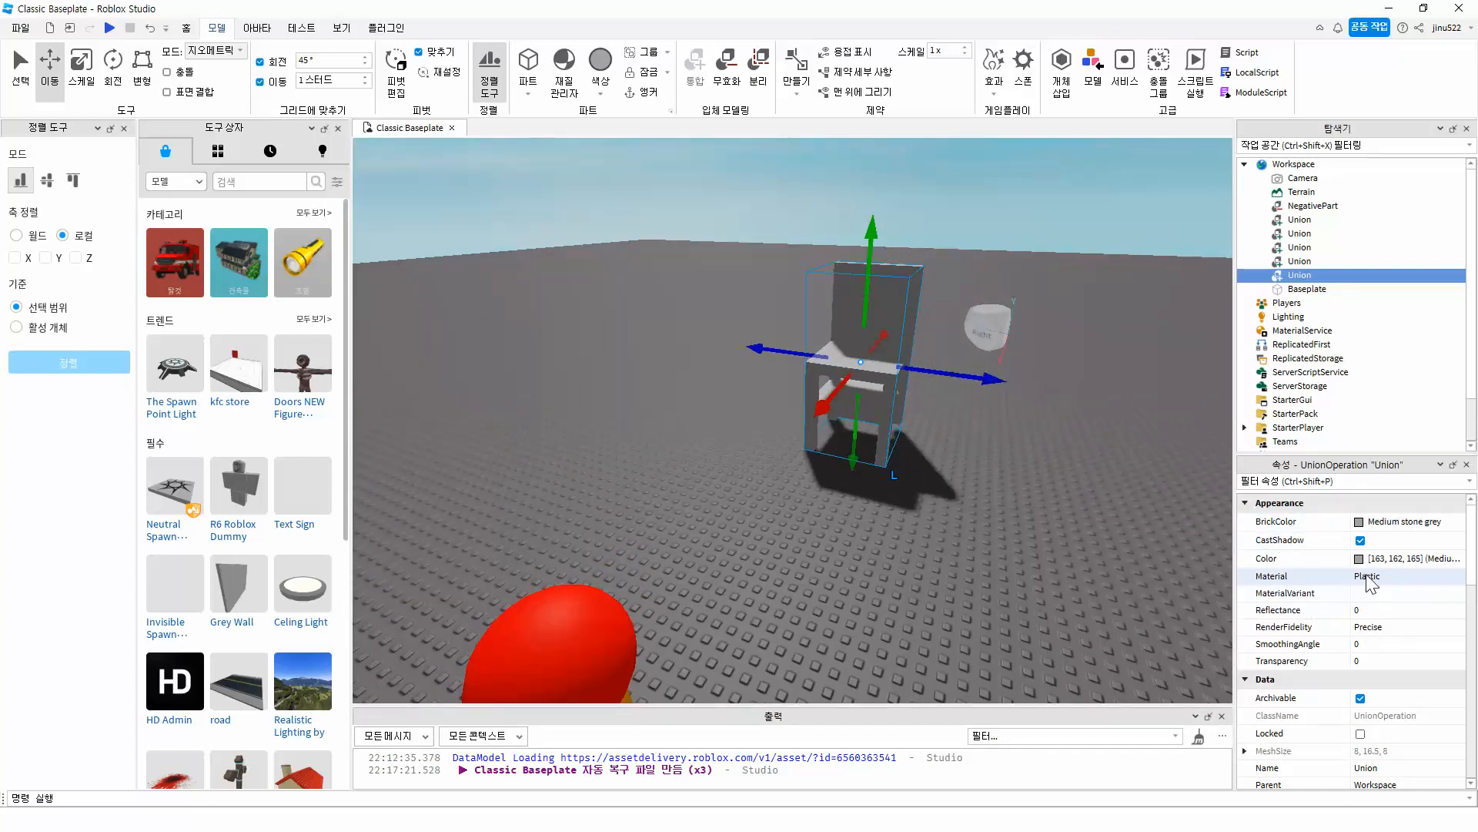
# Step: Set the chair union's brick color to New Yeller and its material to Ice
pyautogui.click(1369, 531)
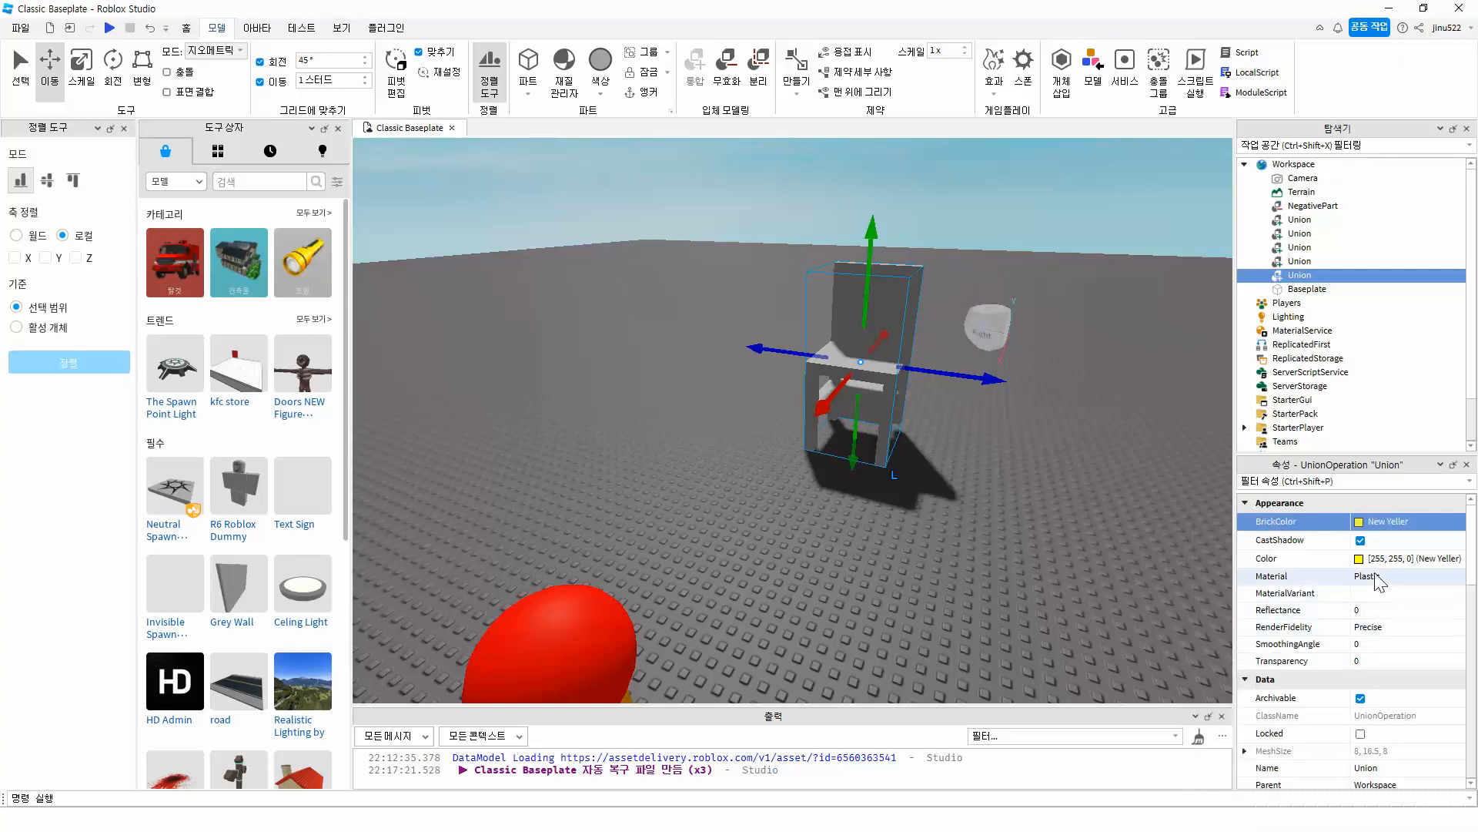
pyautogui.click(893, 437)
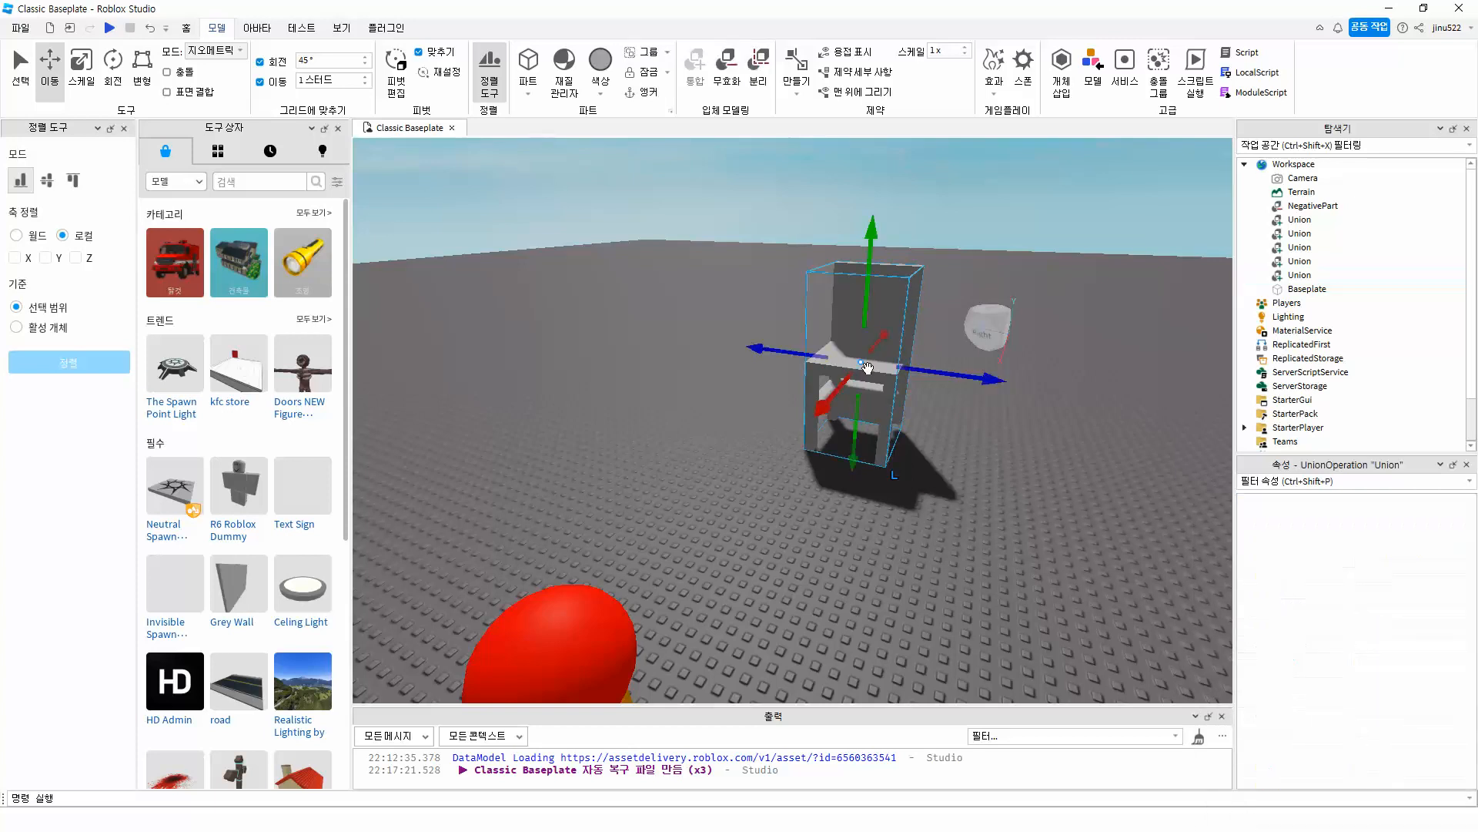
pyautogui.click(867, 367)
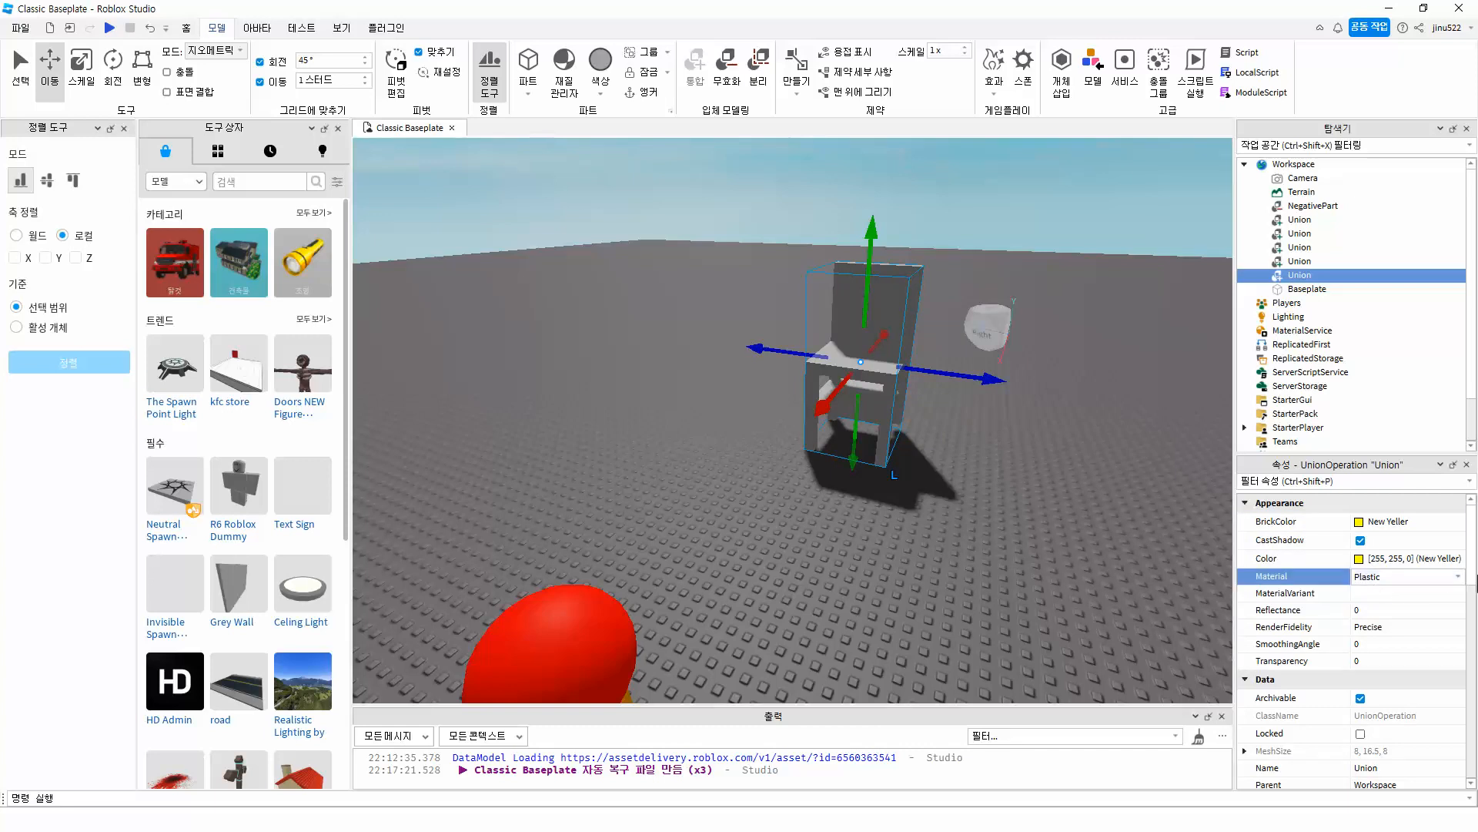
pyautogui.click(1447, 576)
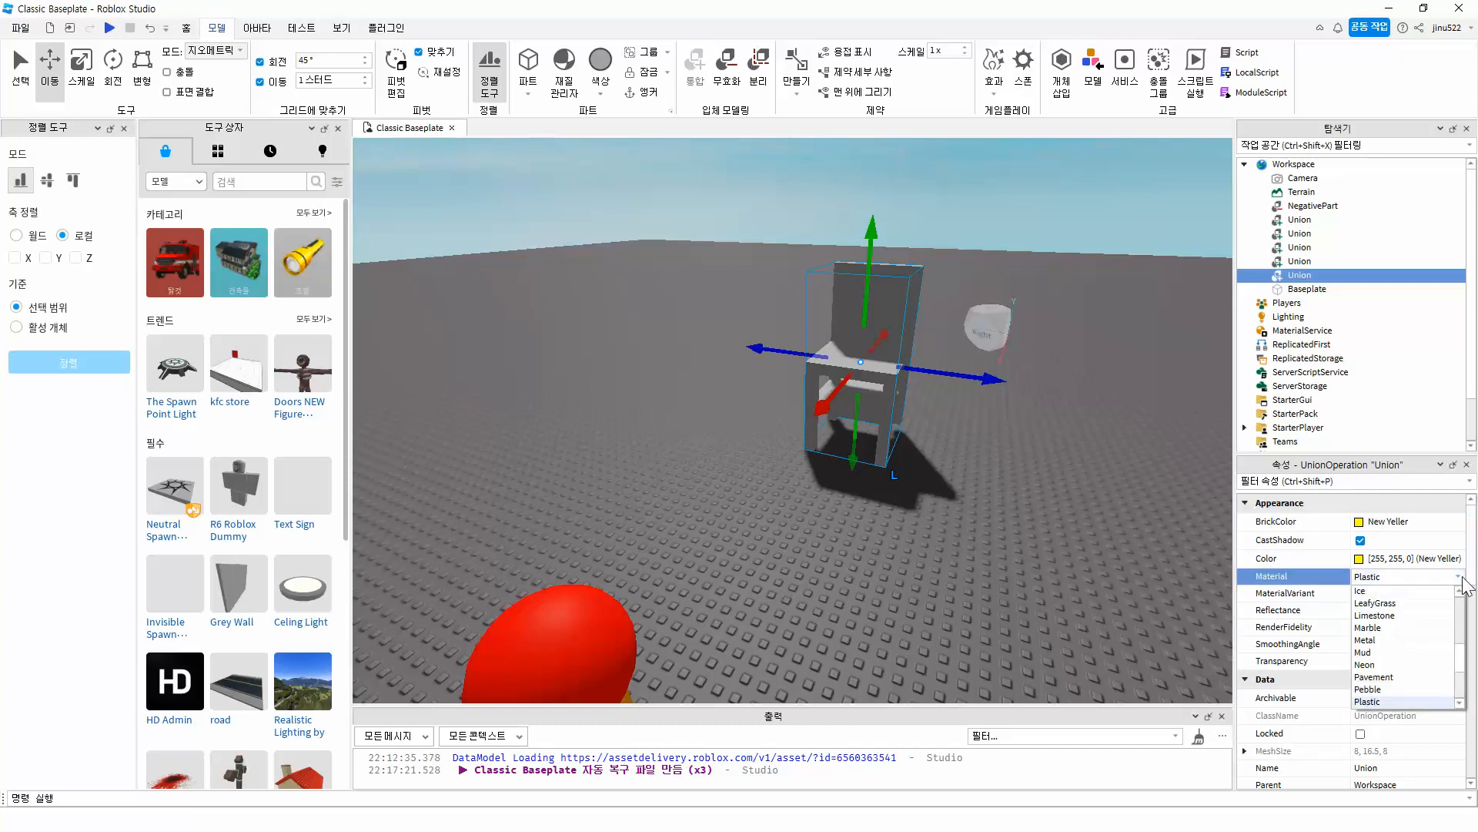
pyautogui.click(1417, 591)
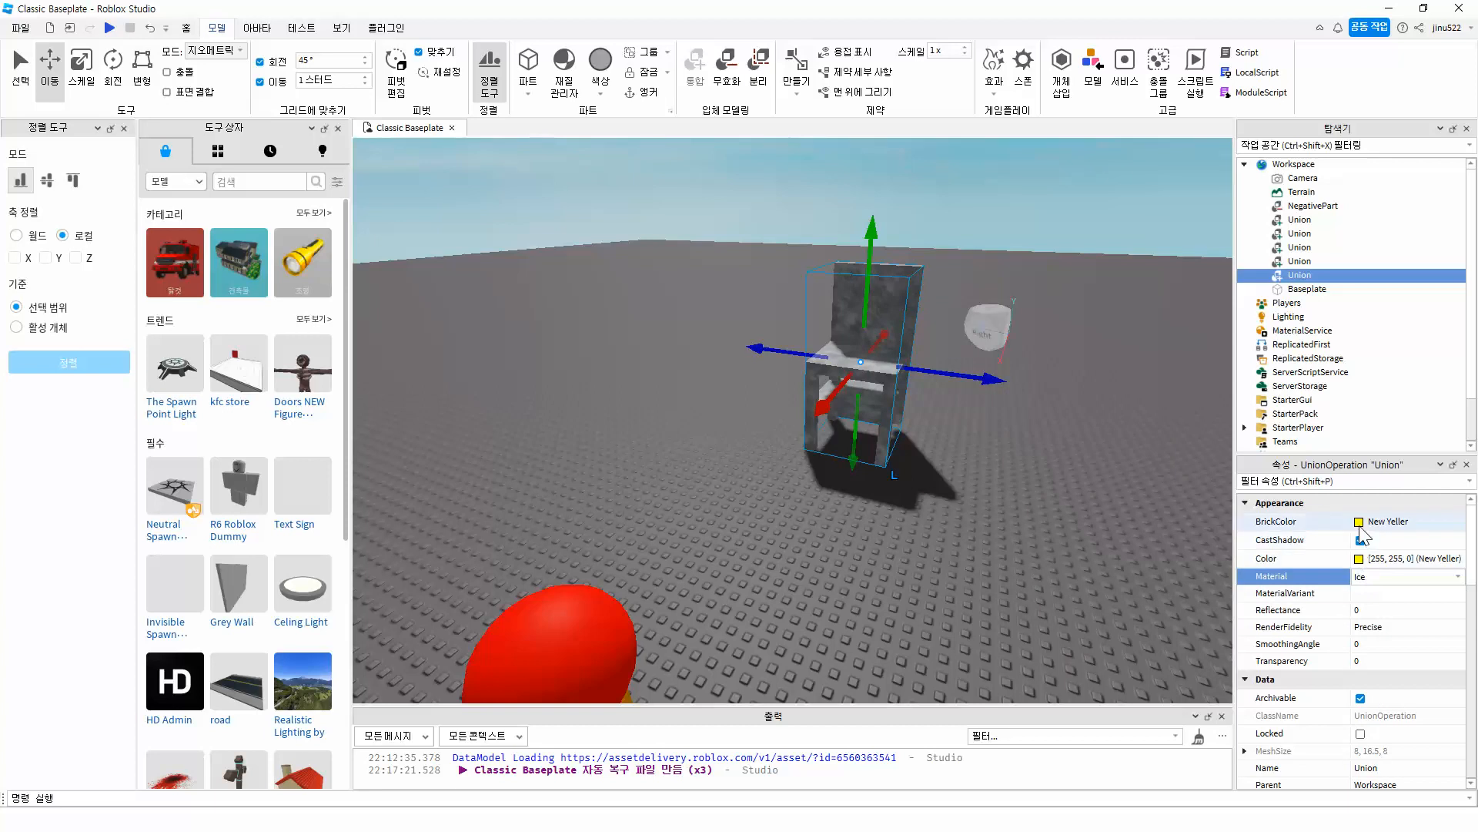
pyautogui.click(966, 454)
pyautogui.click(887, 366)
pyautogui.scroll(4, 878, 346)
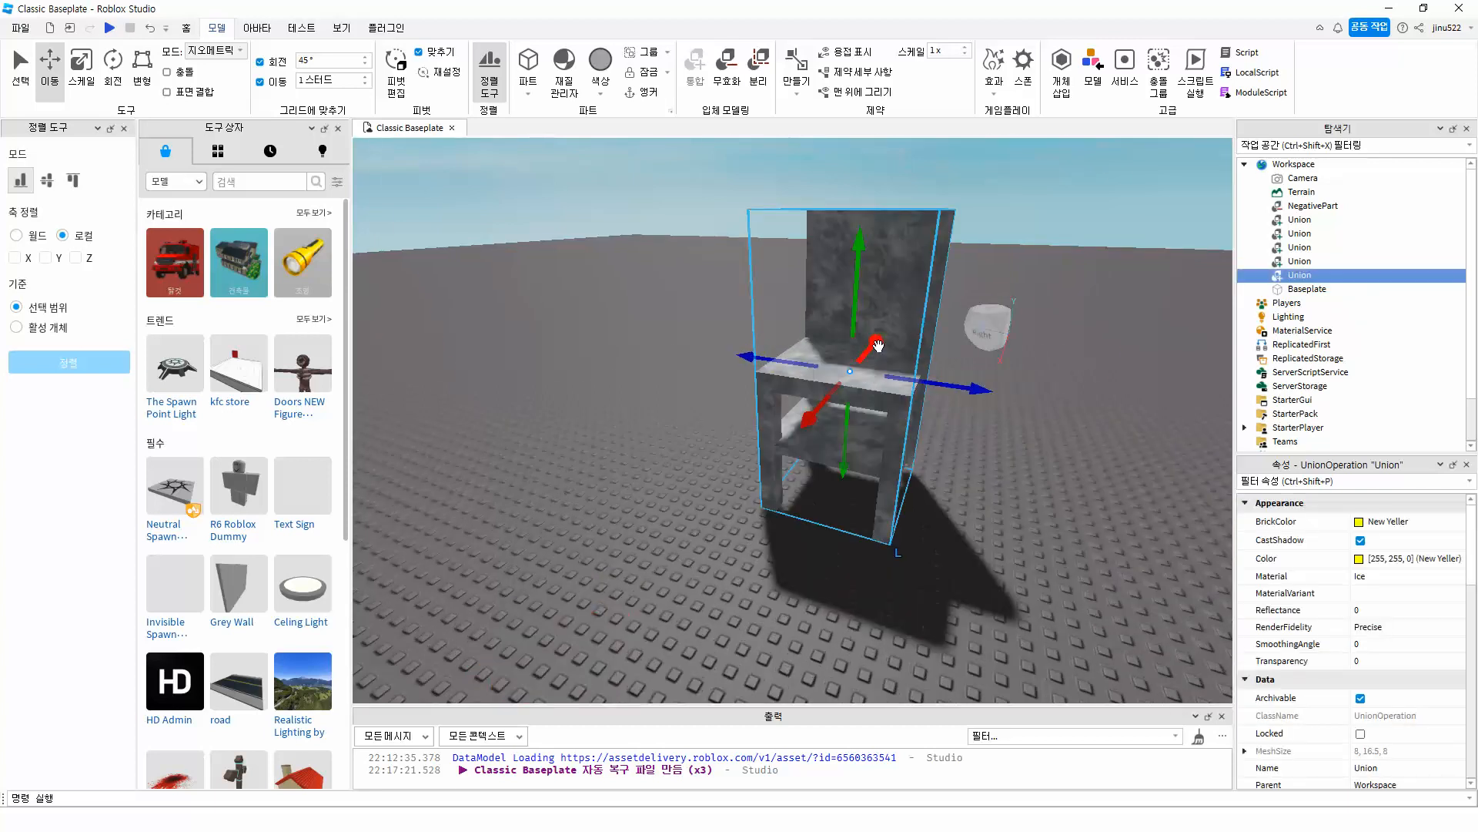
pyautogui.scroll(-3, 877, 346)
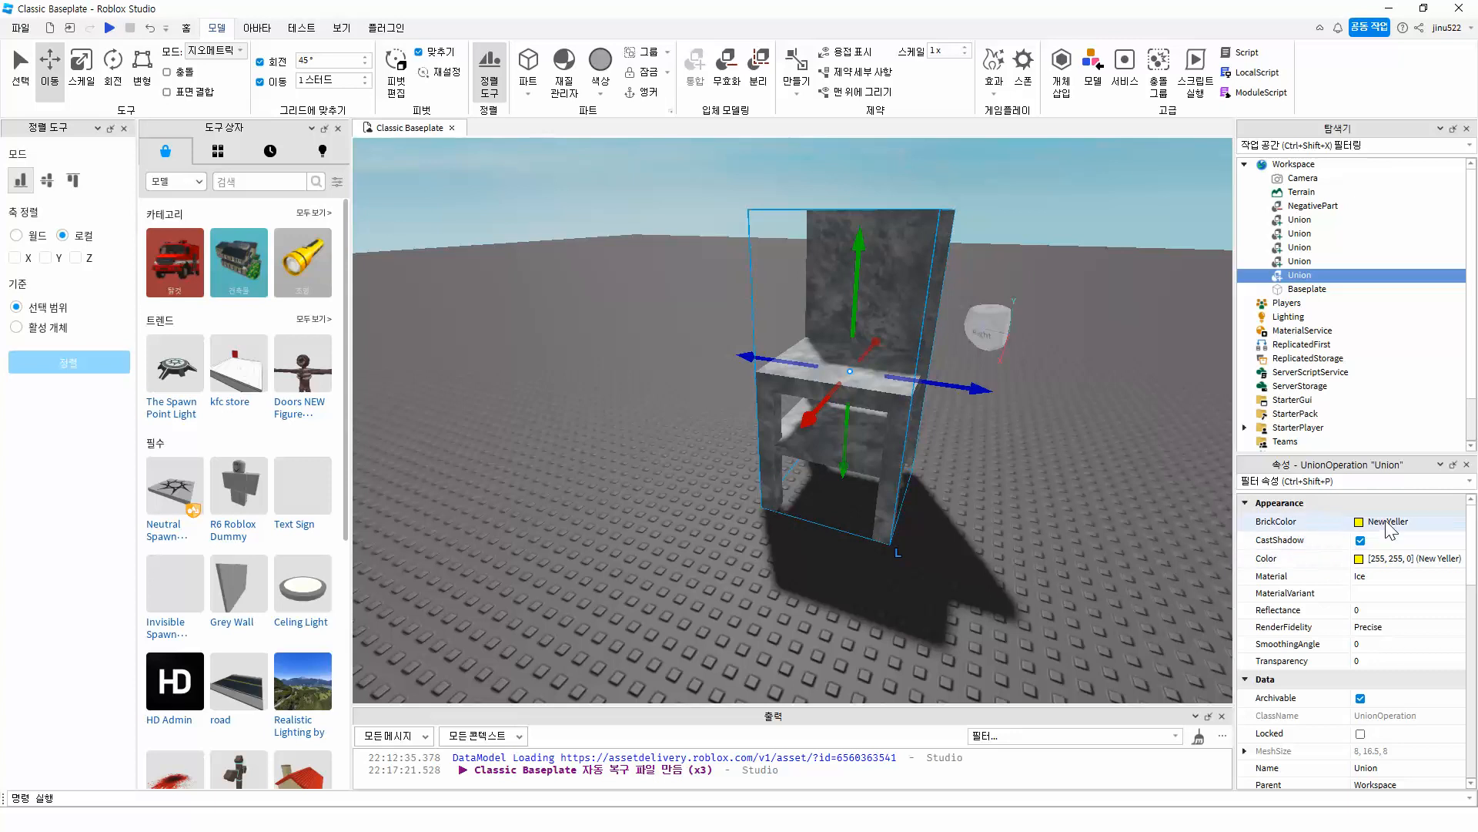
# Step: Try the materials Fabric, Foil, Glacier and Grass on the chair union
pyautogui.click(1401, 577)
pyautogui.click(1454, 579)
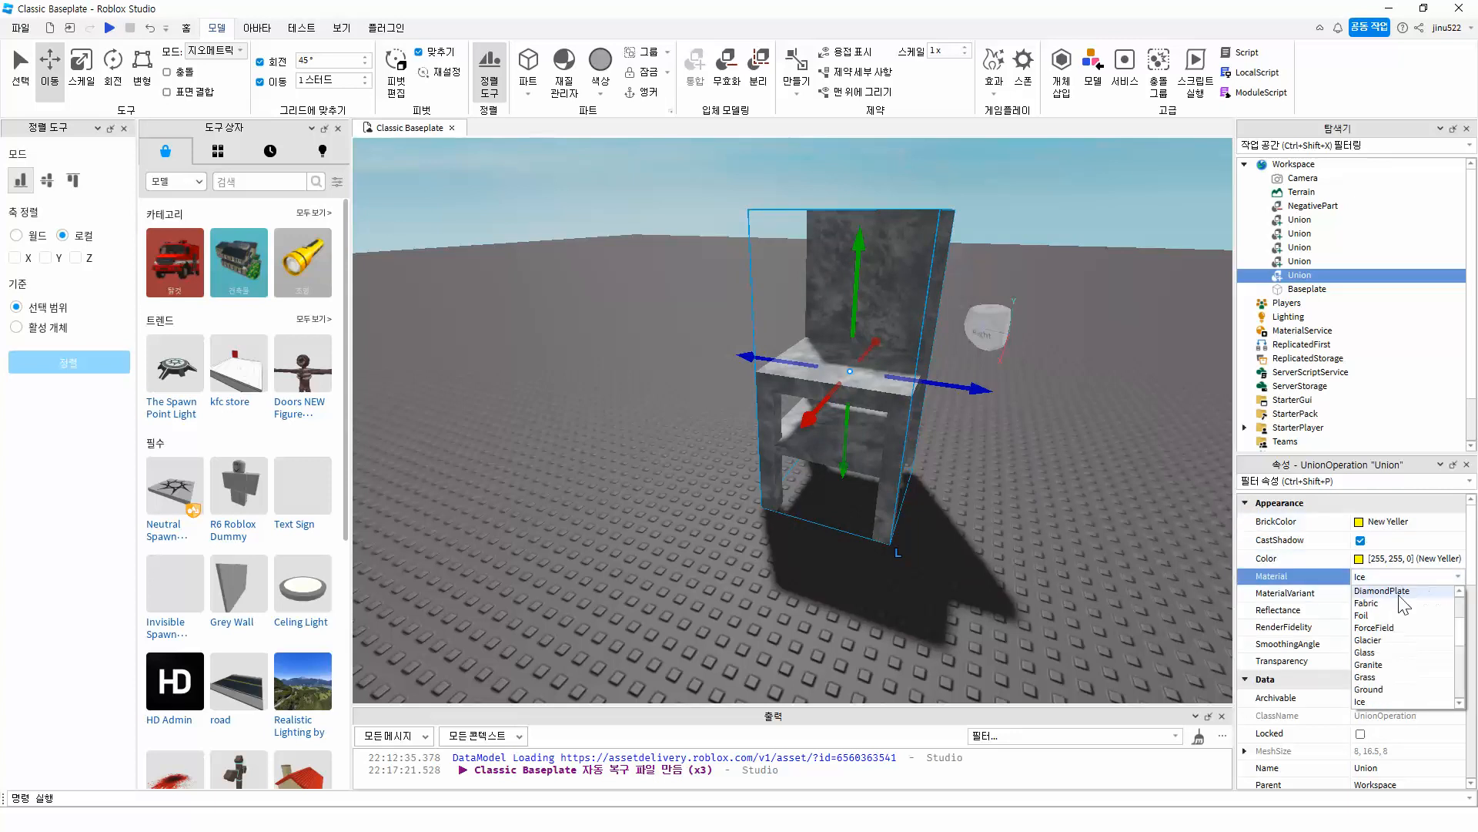
pyautogui.click(1386, 603)
pyautogui.click(1384, 580)
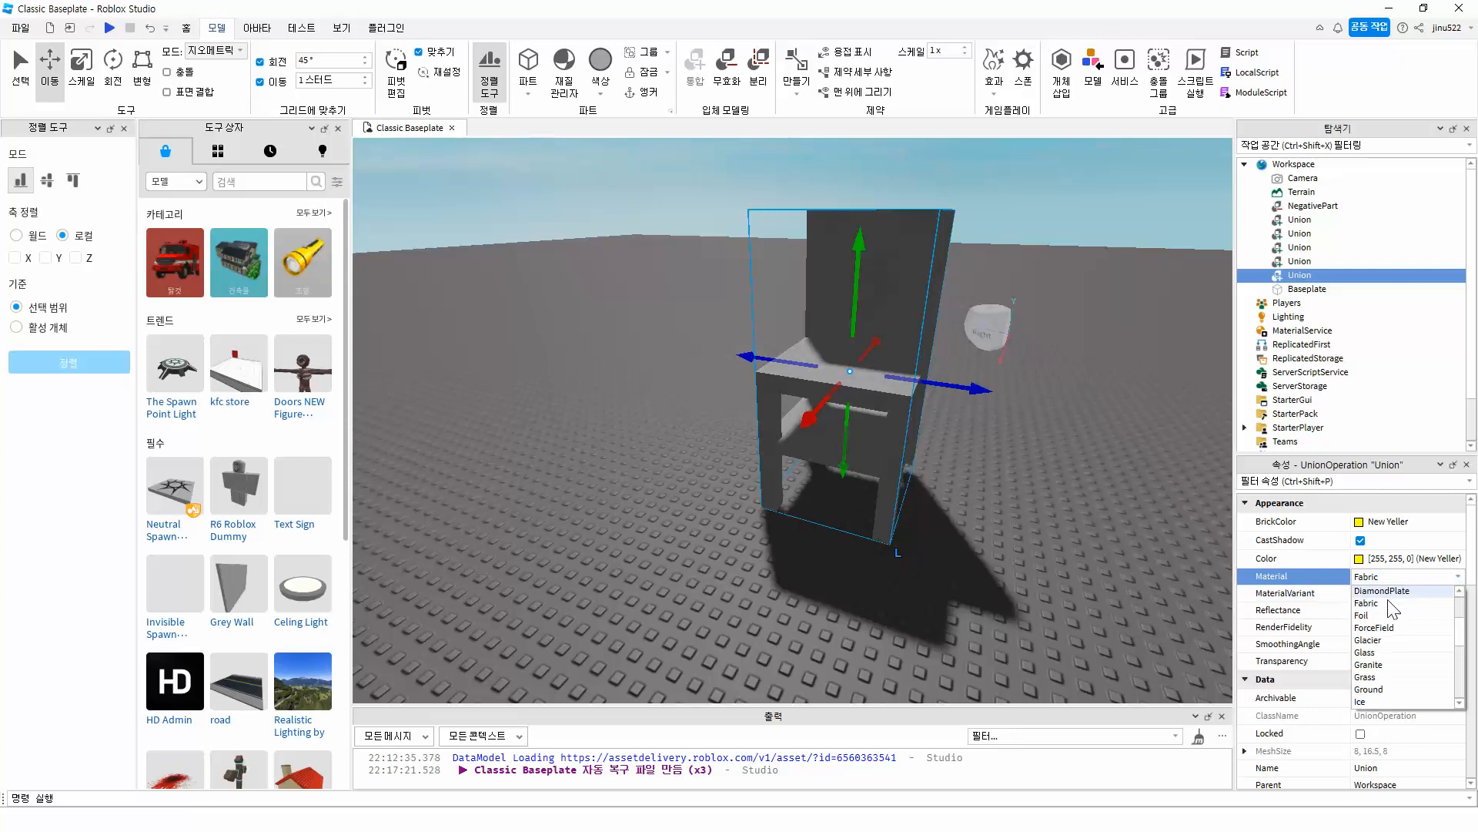
pyautogui.click(1386, 615)
pyautogui.click(1400, 579)
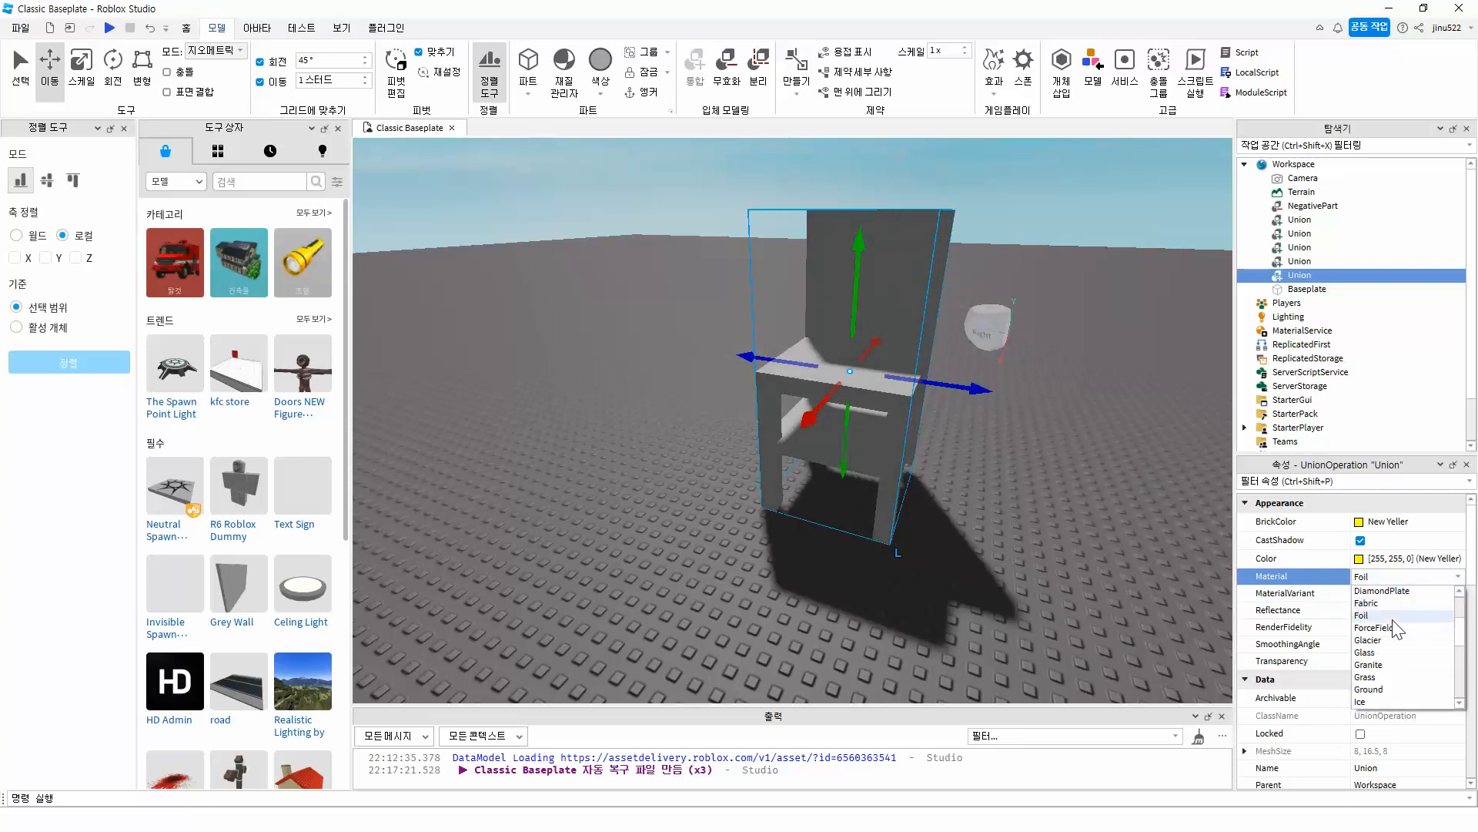
pyautogui.click(1386, 640)
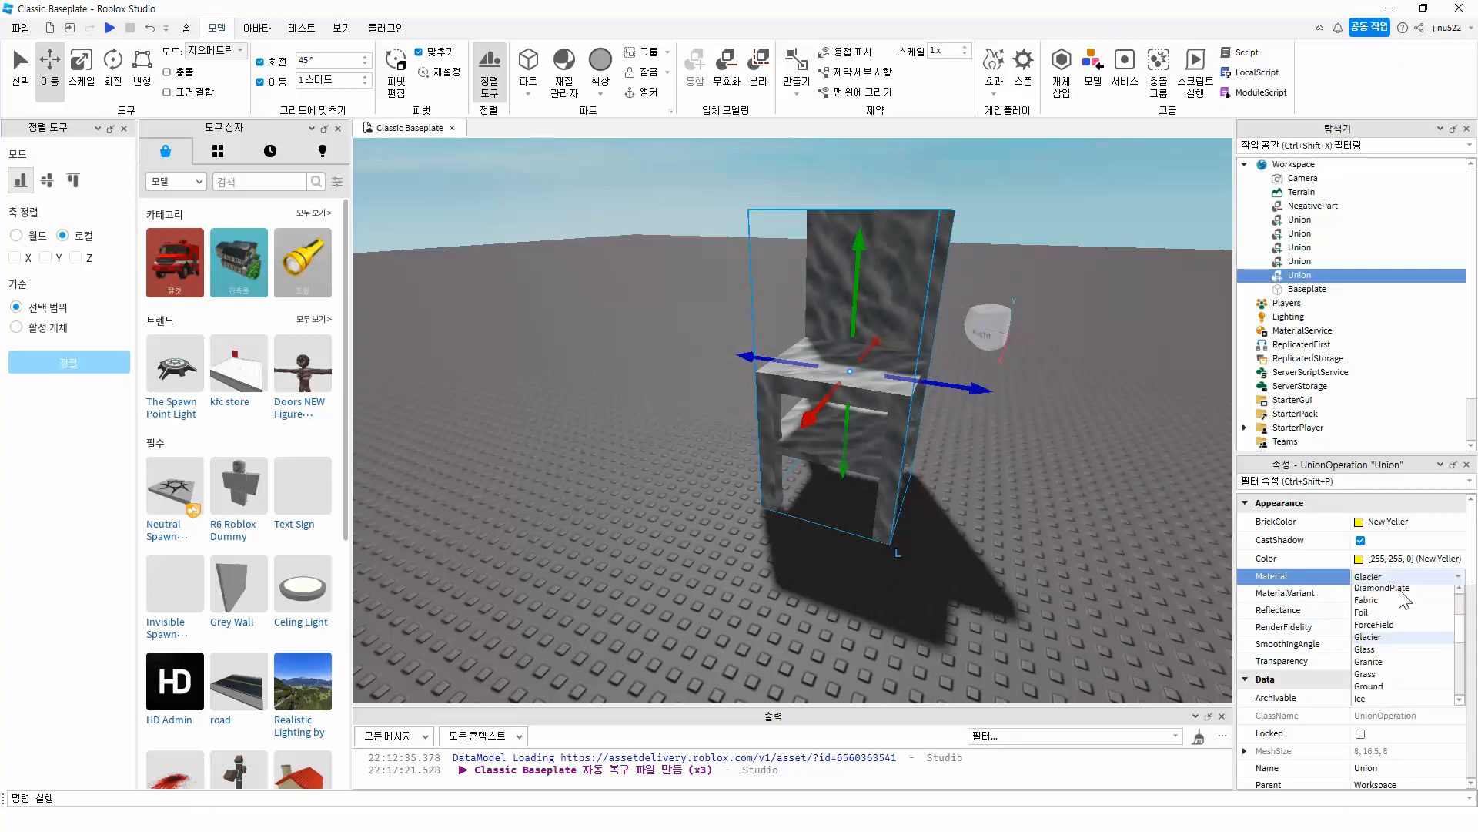
pyautogui.click(1376, 677)
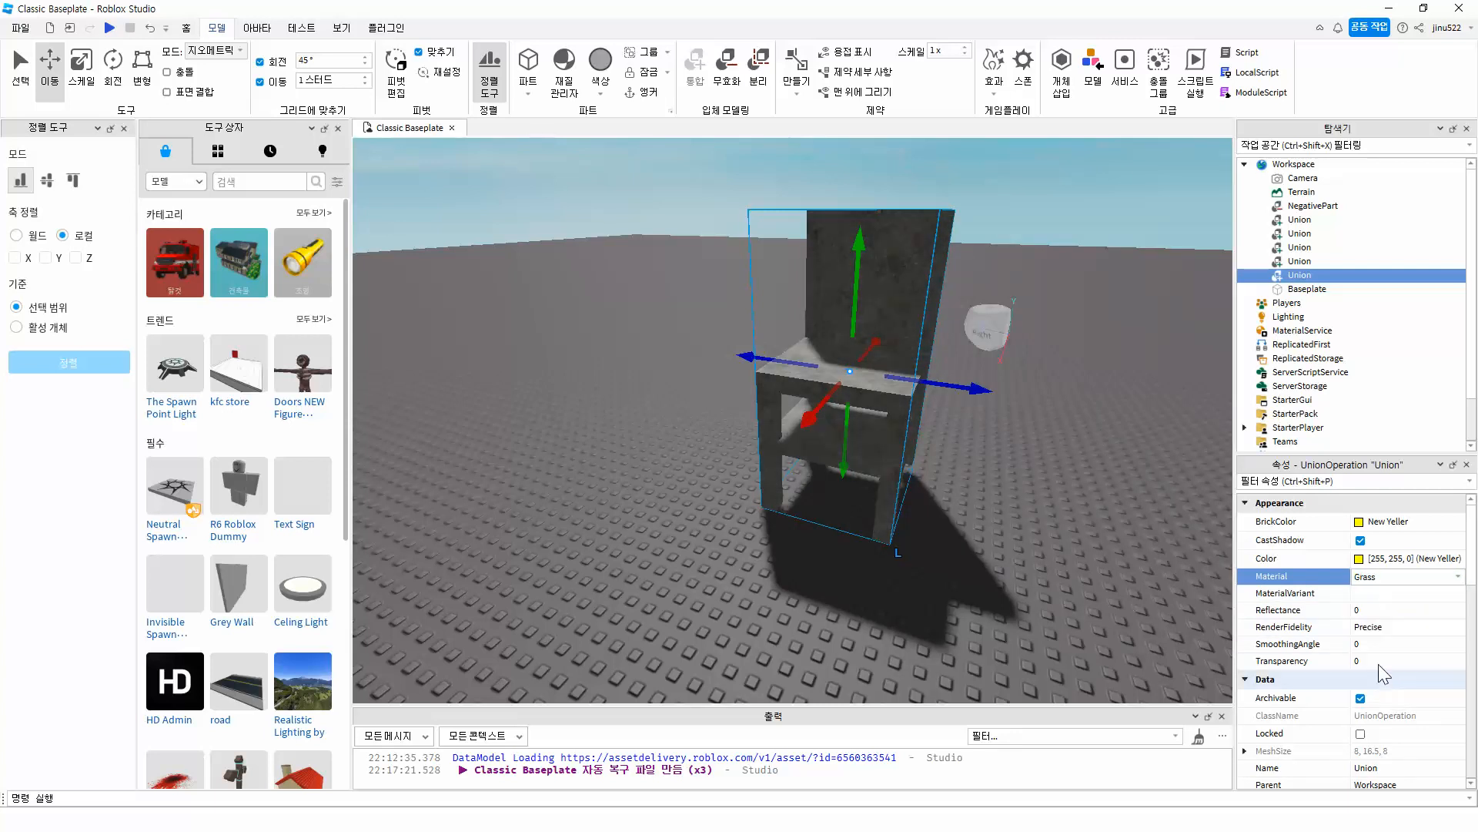
# Step: Try the materials Snow and WoodPlanks on the chair union
pyautogui.click(1382, 577)
pyautogui.scroll(-6, 1385, 654)
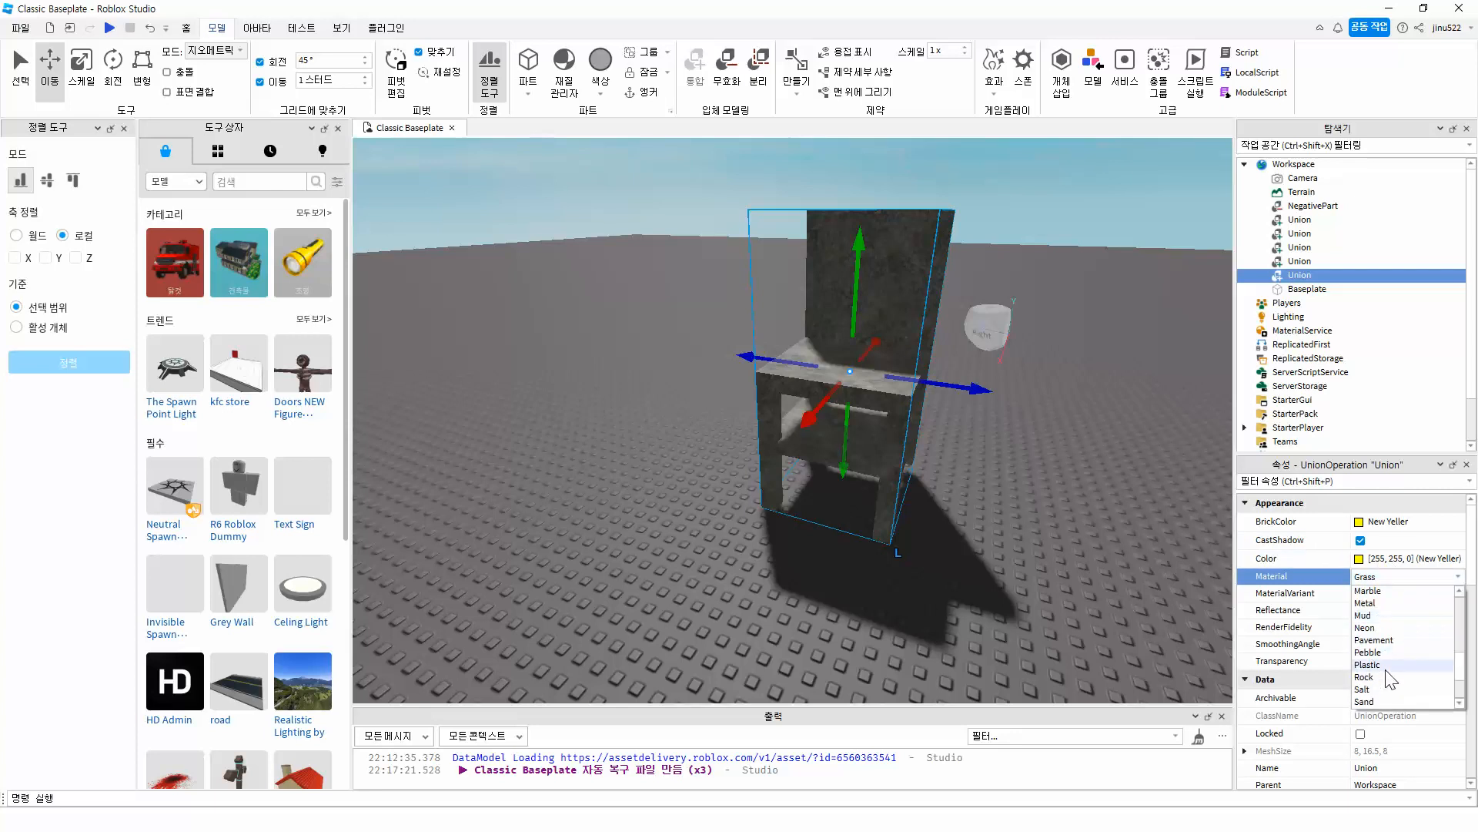
pyautogui.click(1389, 679)
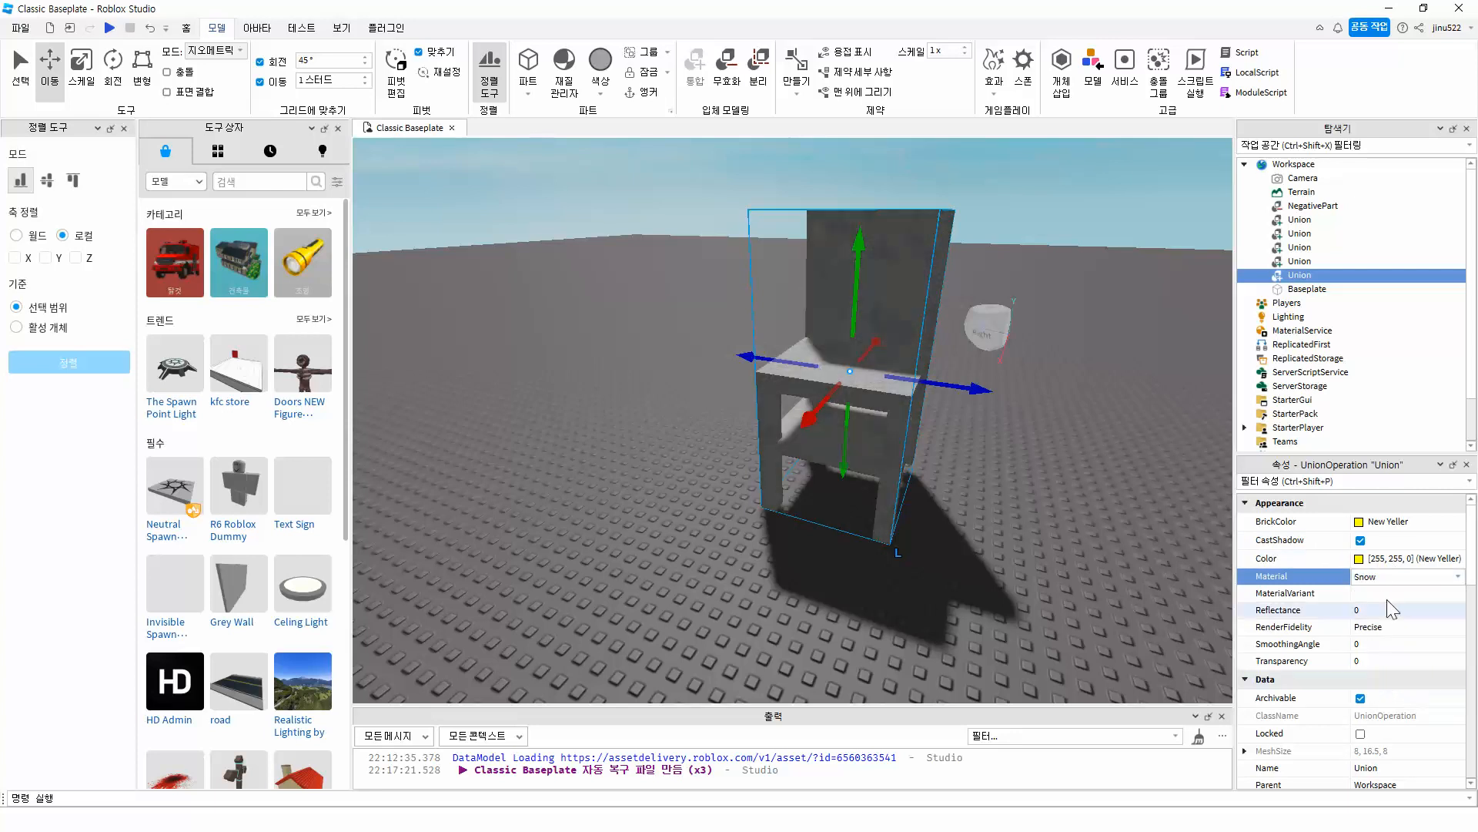
pyautogui.click(1387, 576)
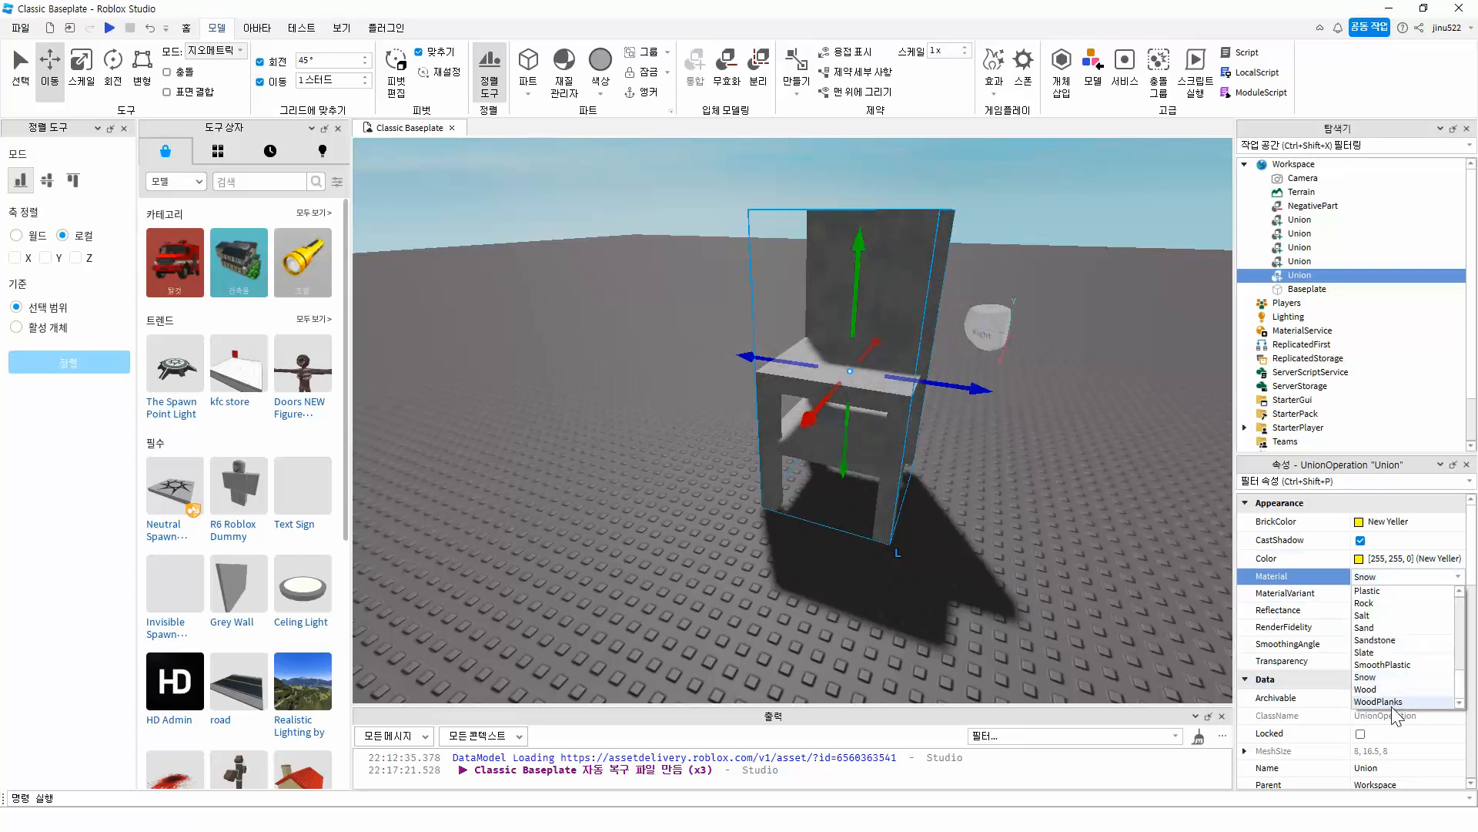
pyautogui.click(1391, 701)
# Step: Set the chair union's material back to Plastic
pyautogui.click(1387, 579)
pyautogui.scroll(5, 1380, 624)
pyautogui.scroll(-1, 1386, 662)
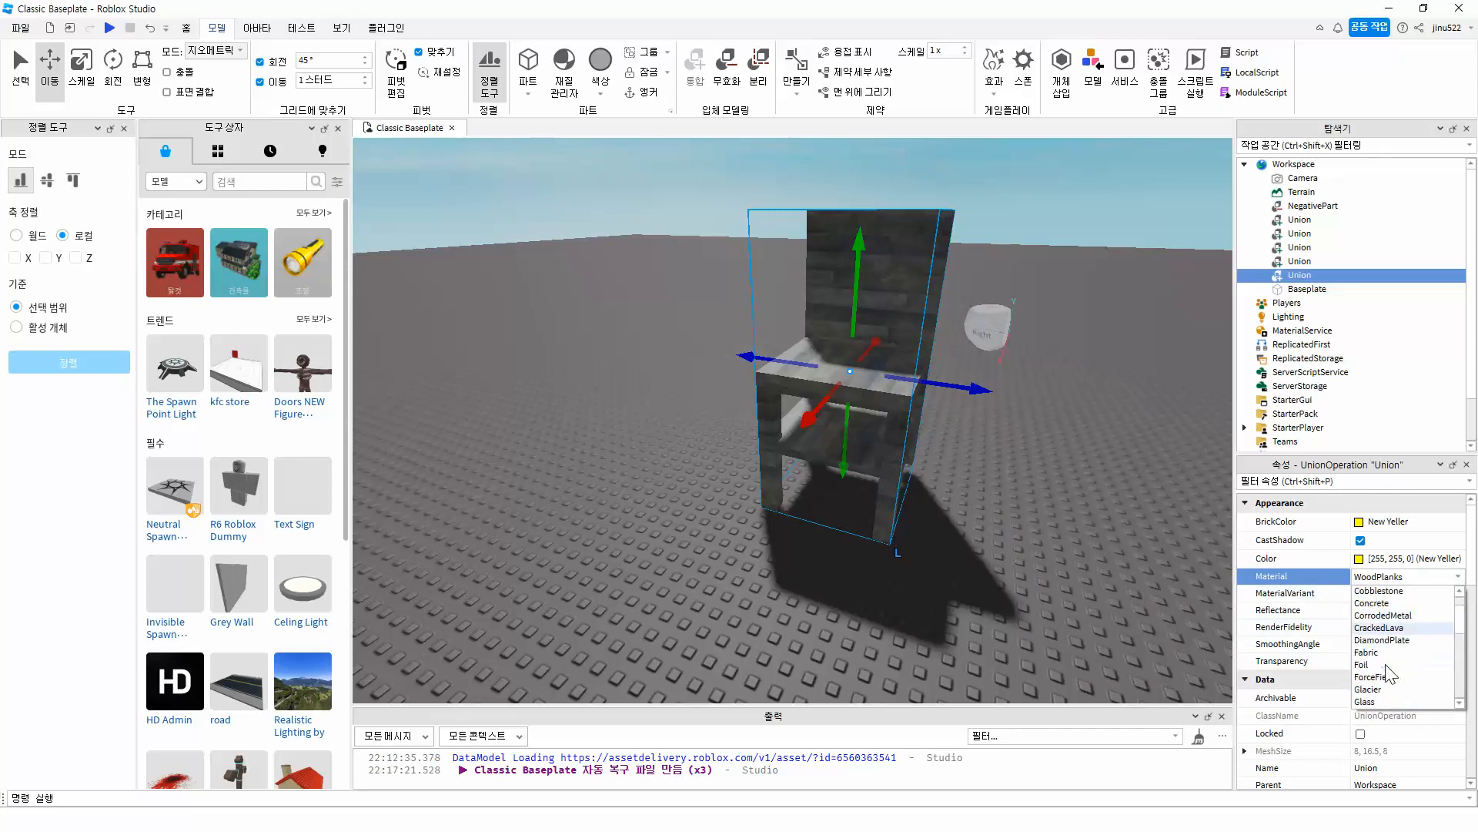
pyautogui.scroll(-4, 1386, 670)
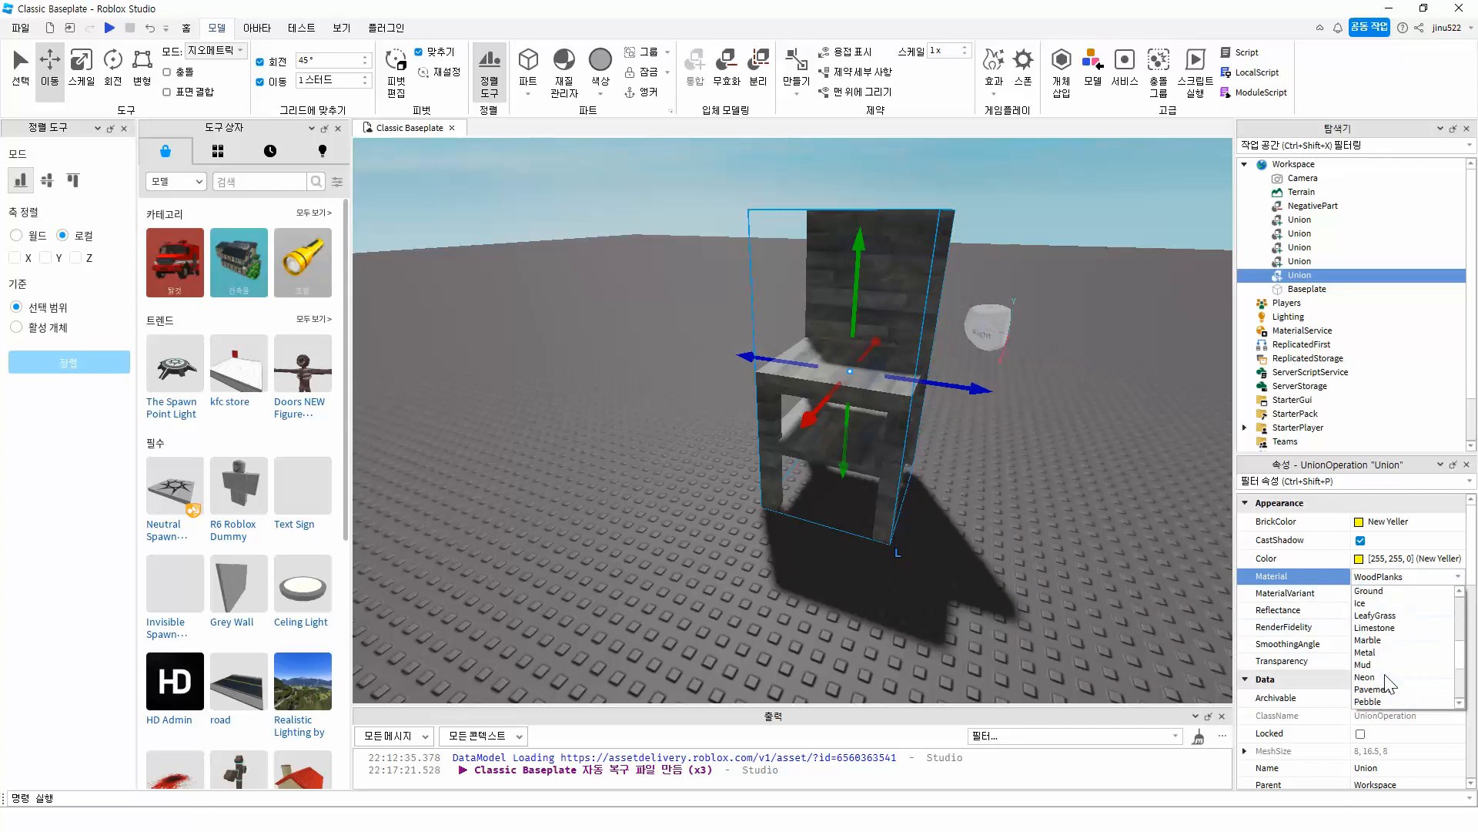
pyautogui.scroll(-1, 1386, 692)
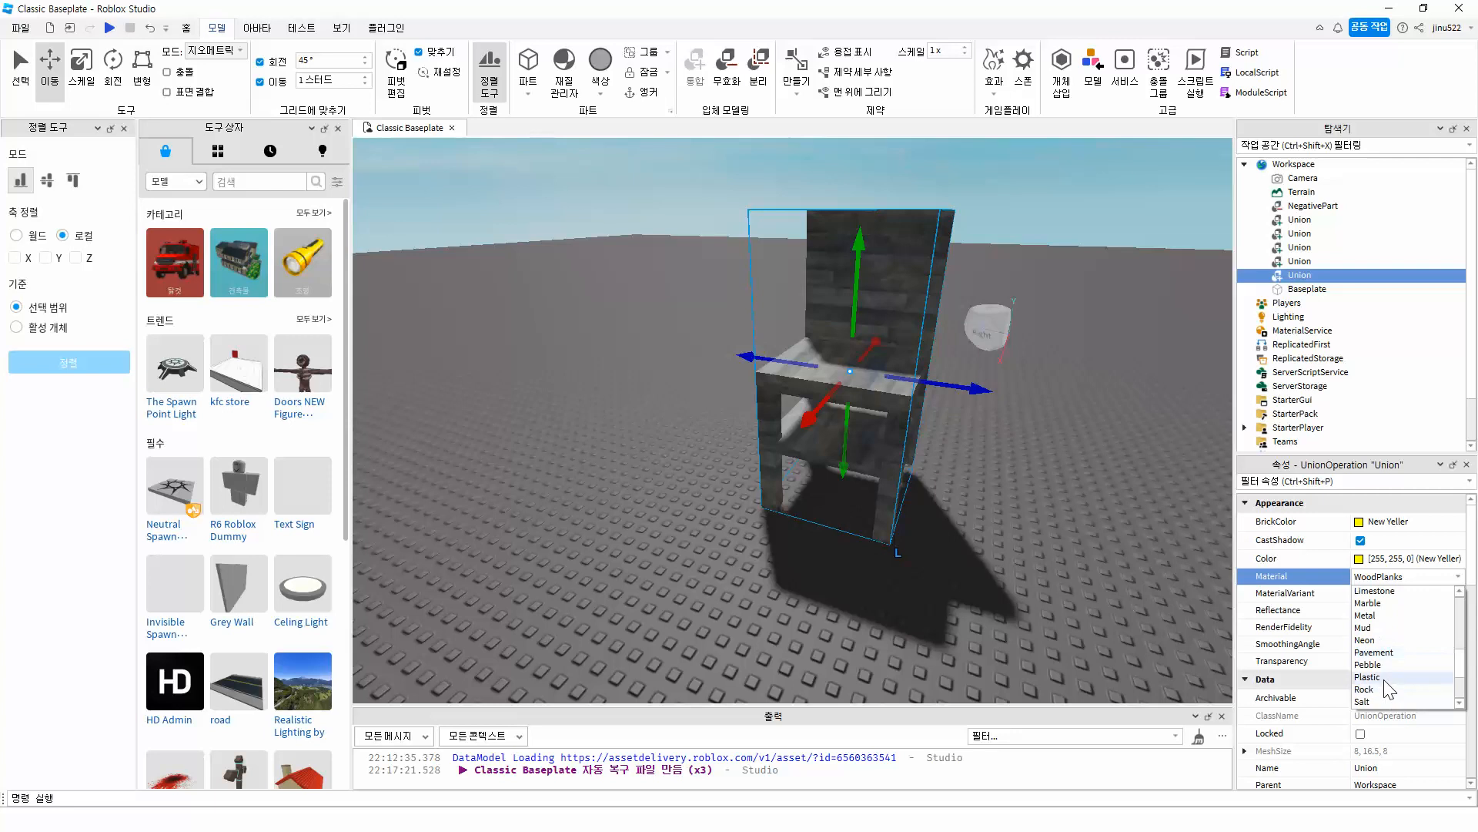
pyautogui.click(1386, 691)
# Step: Set the chair union's brick color to Really red
pyautogui.click(1360, 523)
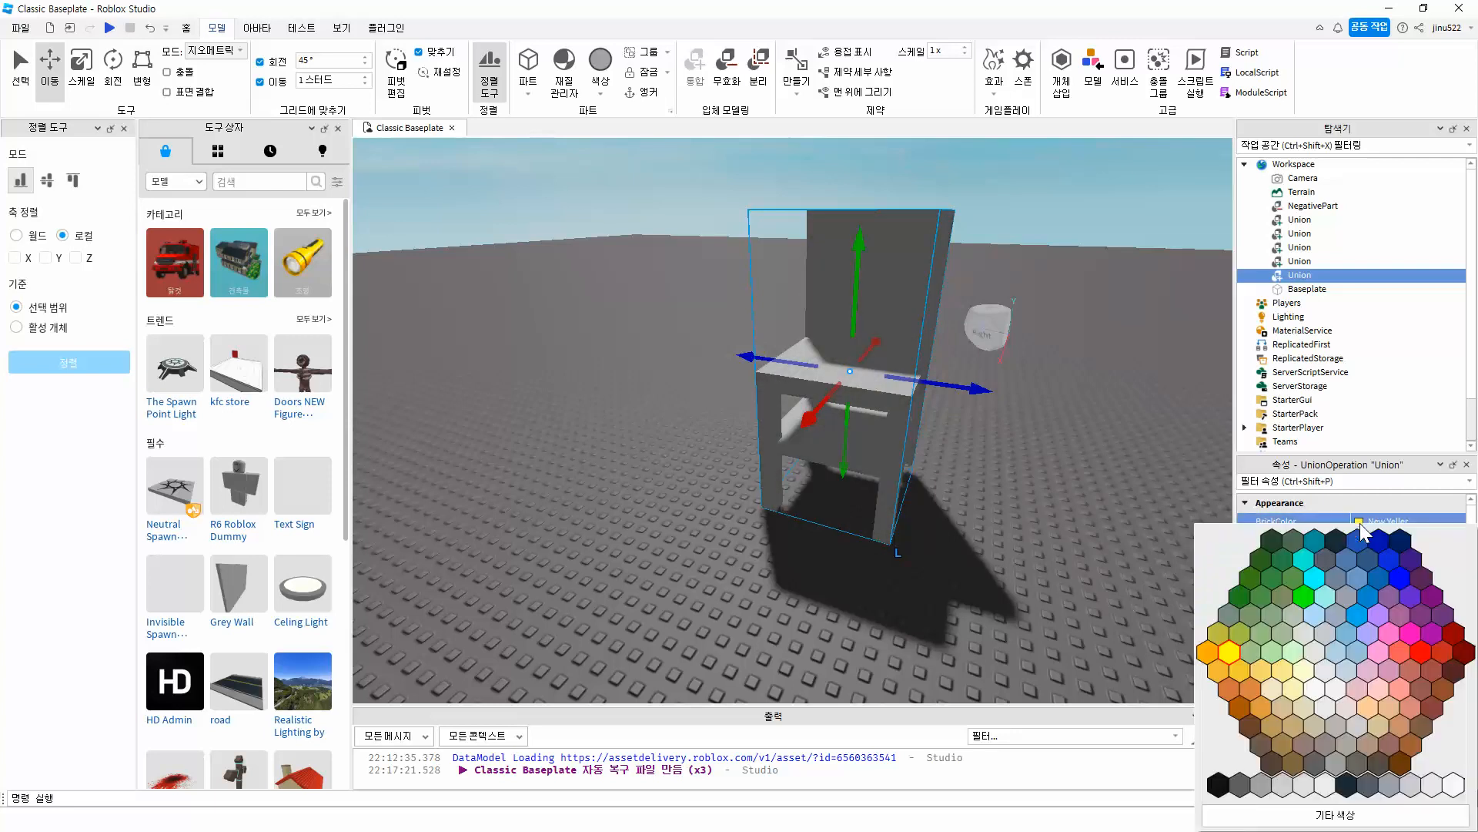
pyautogui.click(1420, 657)
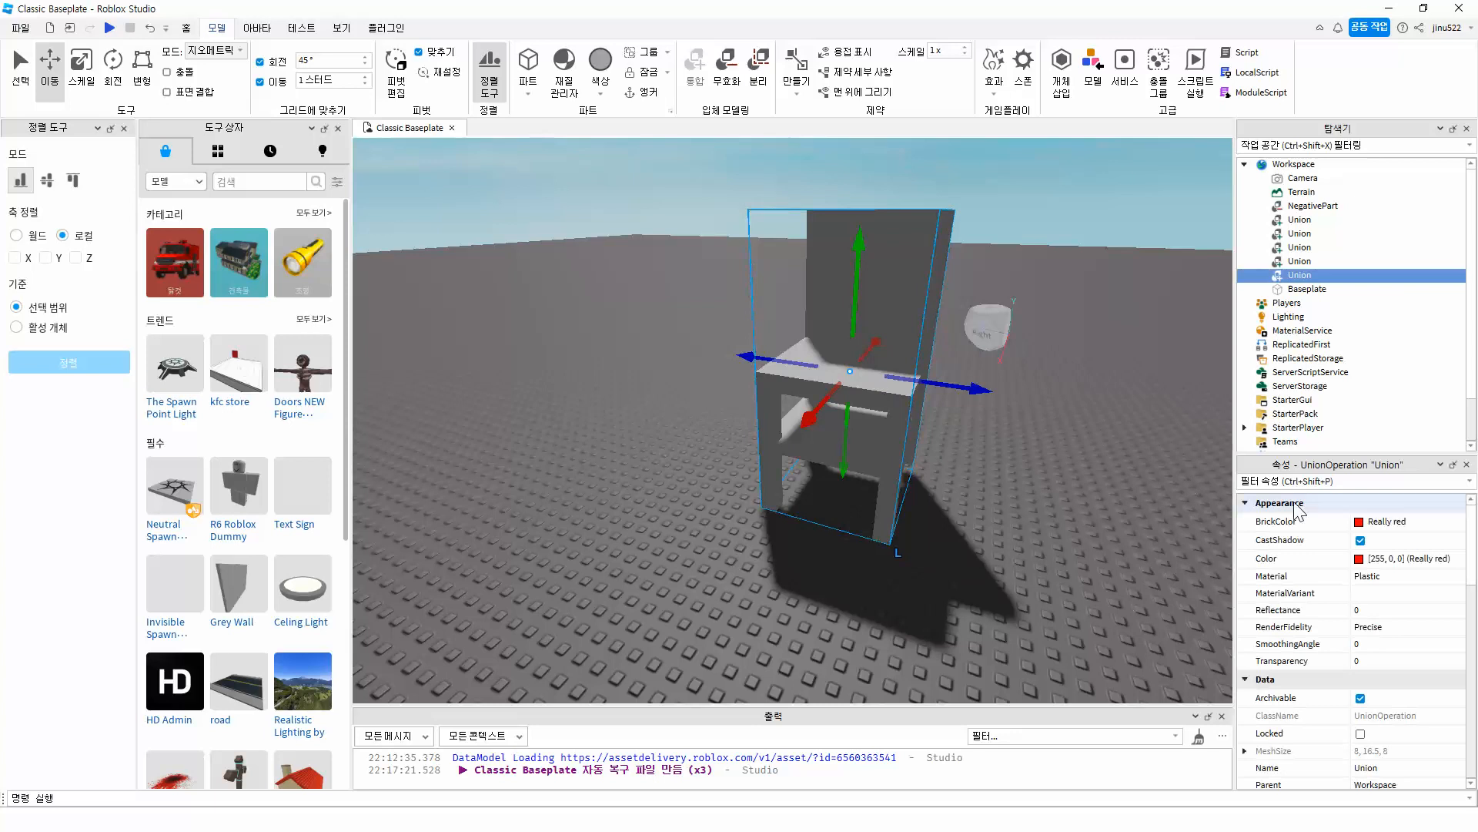
pyautogui.click(1360, 523)
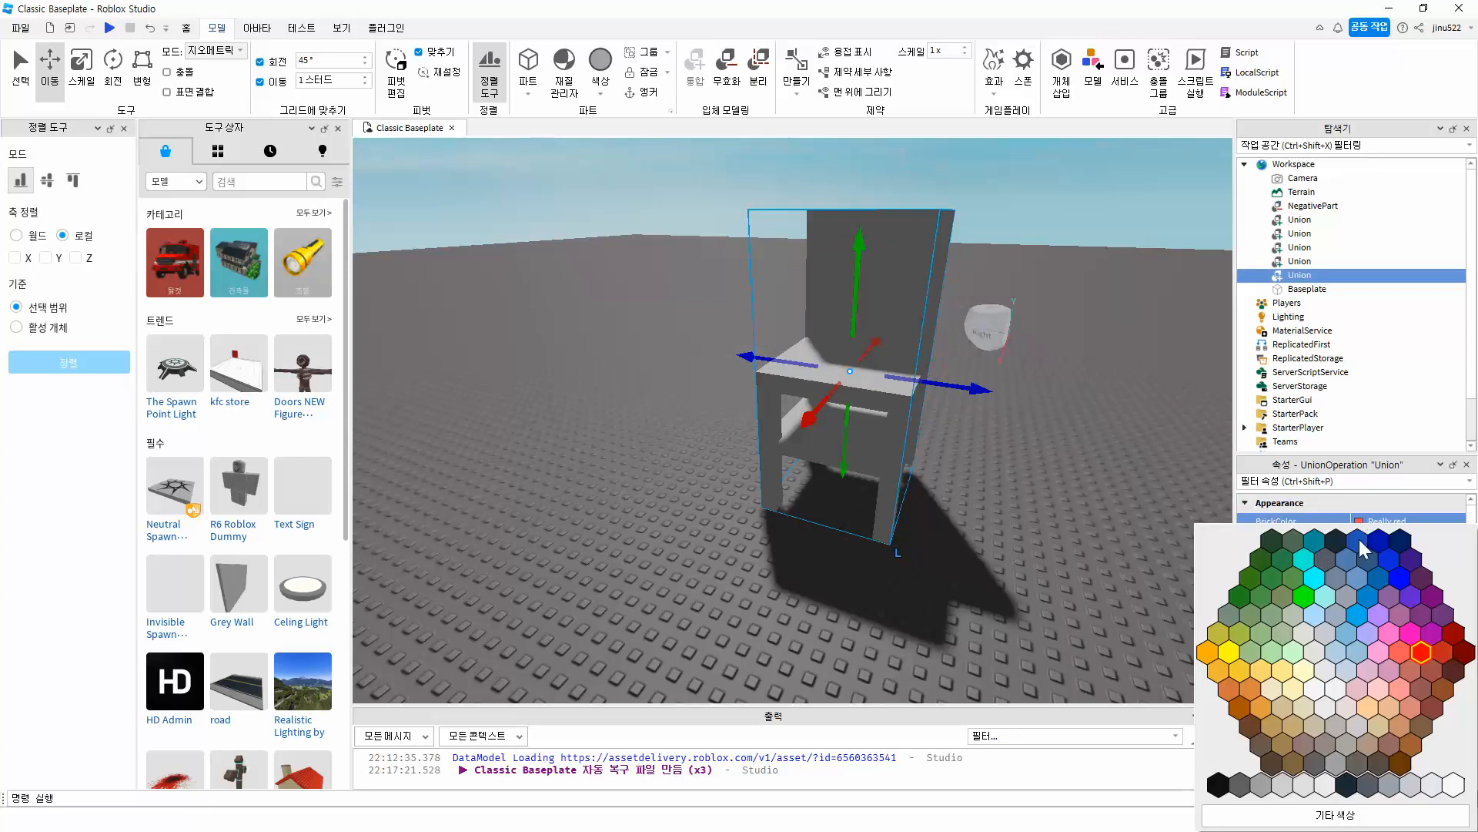
pyautogui.click(1421, 653)
pyautogui.click(1015, 469)
pyautogui.moveTo(1015, 469); pyautogui.dragTo(987, 454, button='right')
pyautogui.click(877, 435)
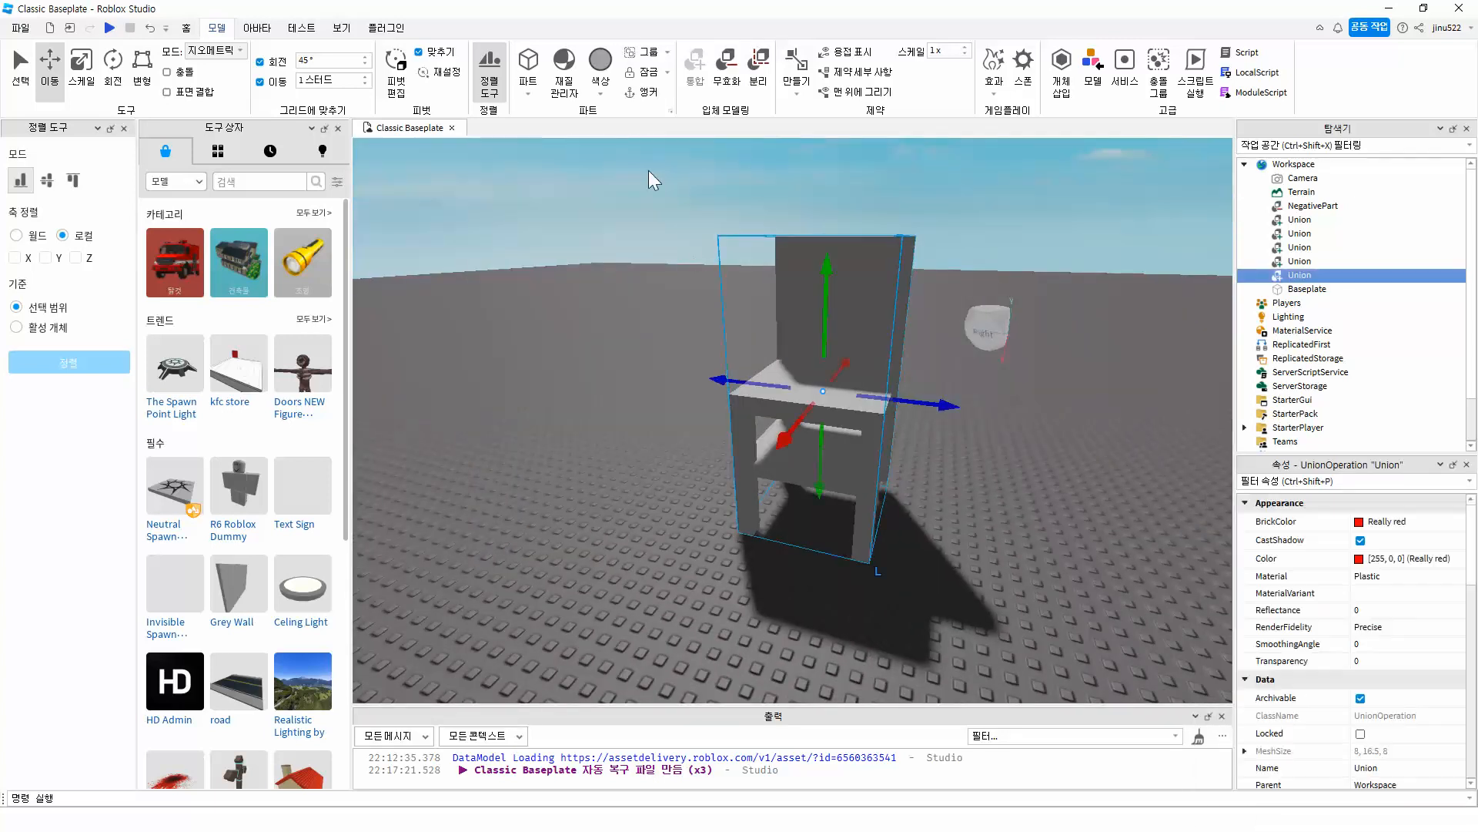
# Step: Recolor the chair union to Medium stone grey with the Color tool
pyautogui.click(601, 94)
pyautogui.click(806, 230)
pyautogui.click(600, 93)
pyautogui.click(728, 343)
pyautogui.scroll(4, 1027, 426)
pyautogui.scroll(-2, 1027, 426)
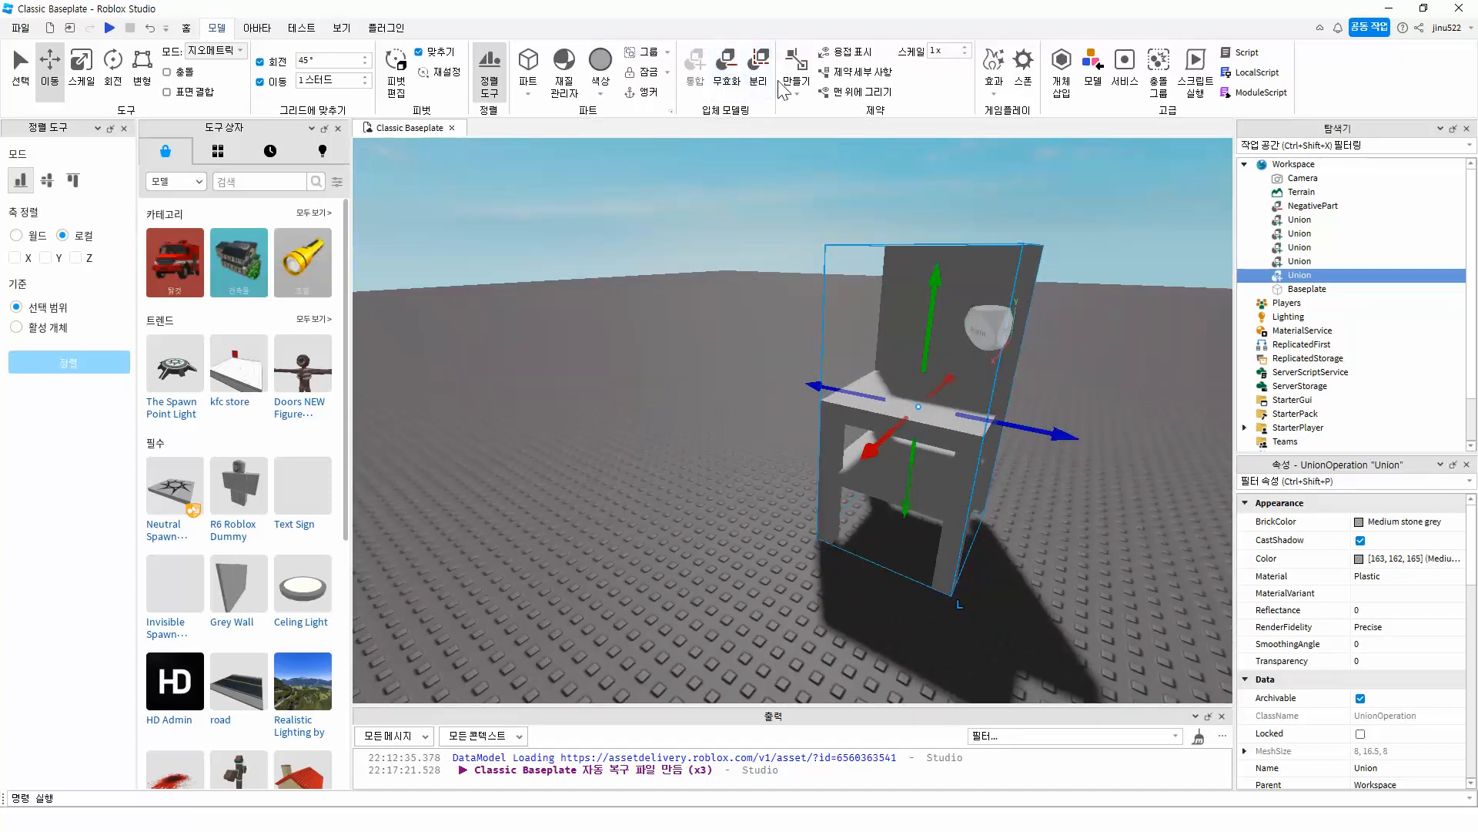
# Step: Set the chair union's color to RGB 21, 110, 165 with the color picker
pyautogui.moveTo(984, 455); pyautogui.dragTo(935, 442, button='right')
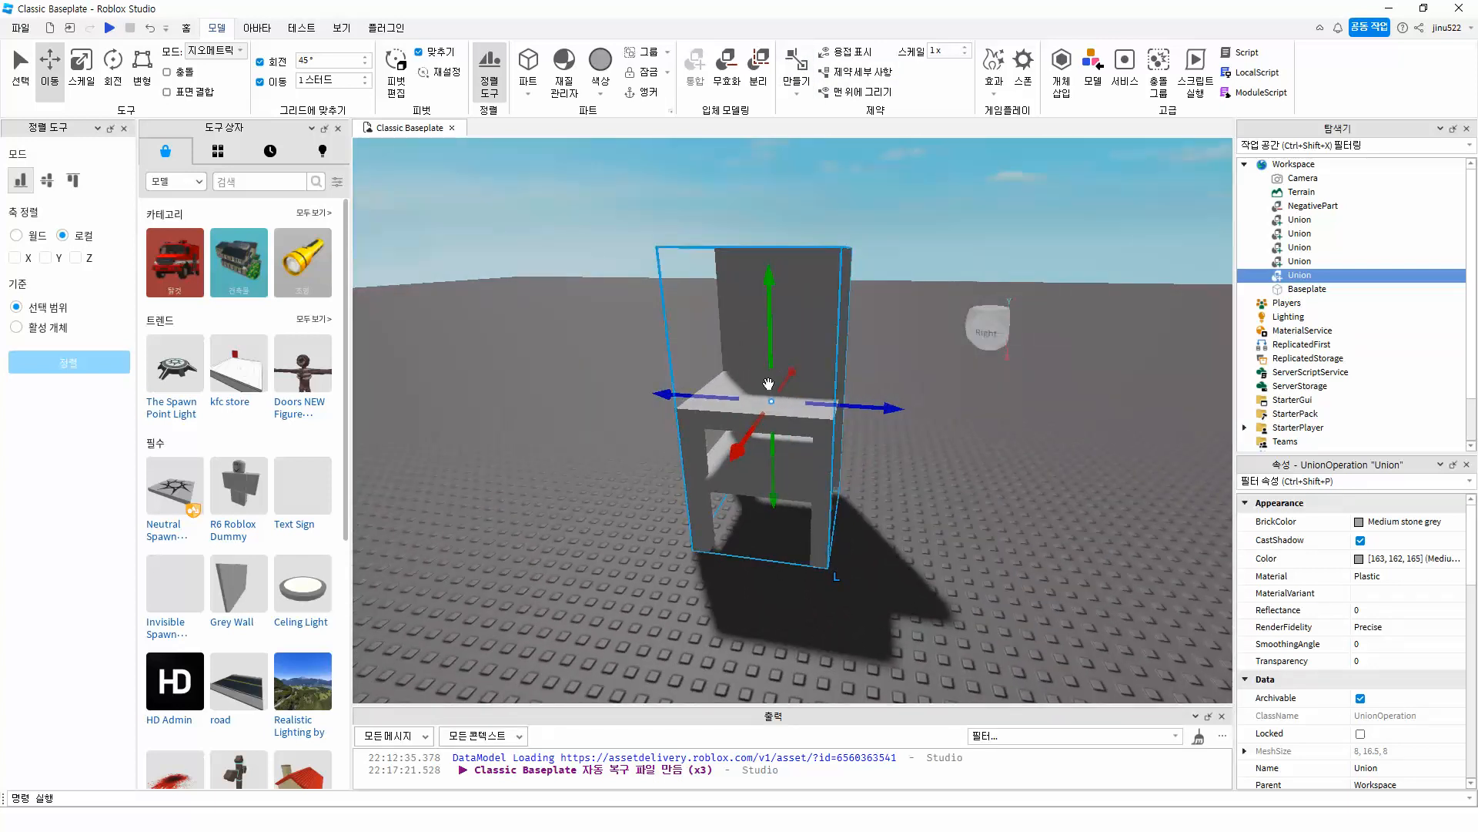
pyautogui.click(1360, 559)
pyautogui.click(804, 303)
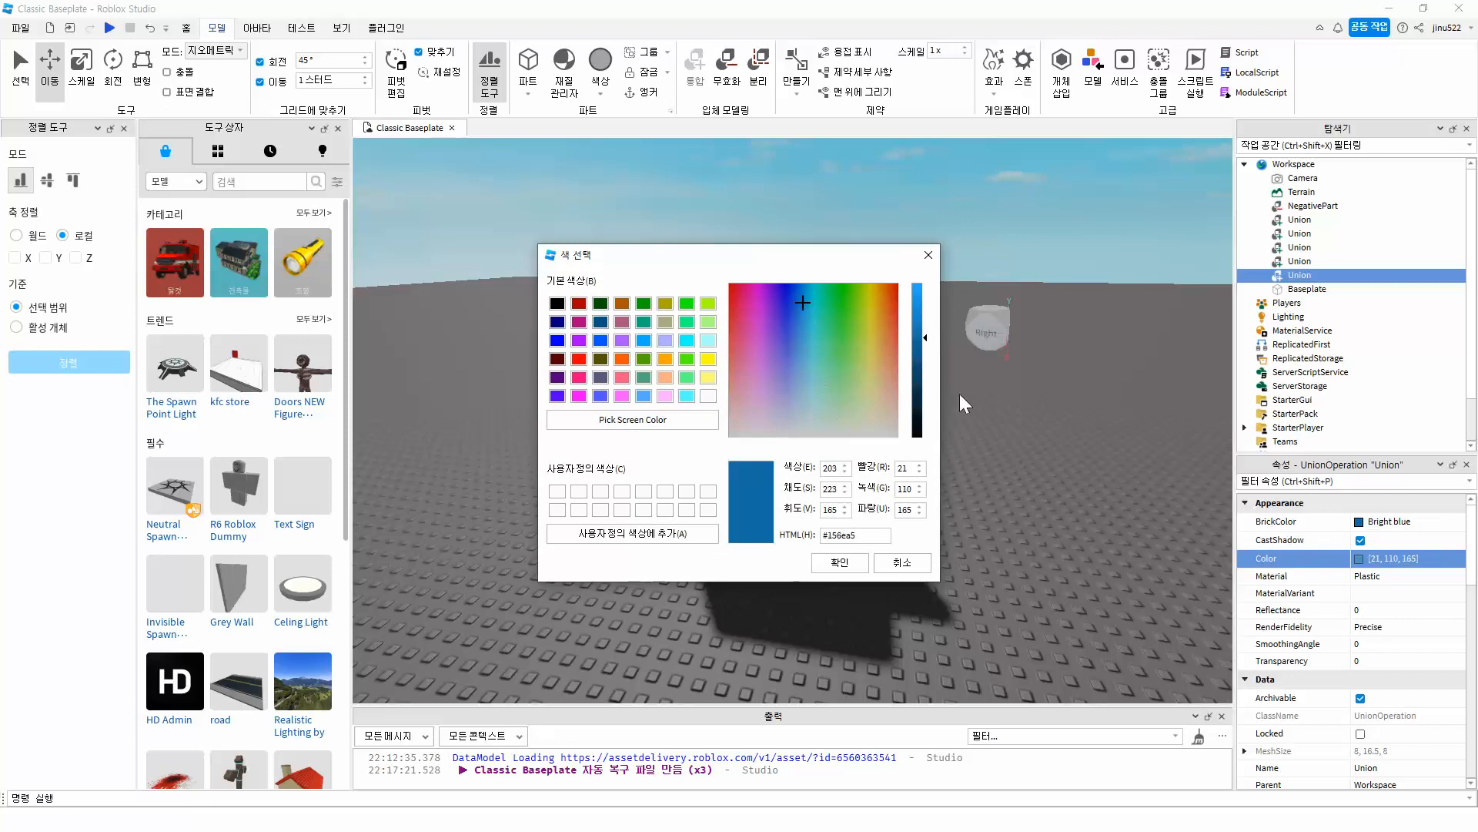
pyautogui.click(839, 563)
pyautogui.click(946, 485)
pyautogui.scroll(4, 941, 483)
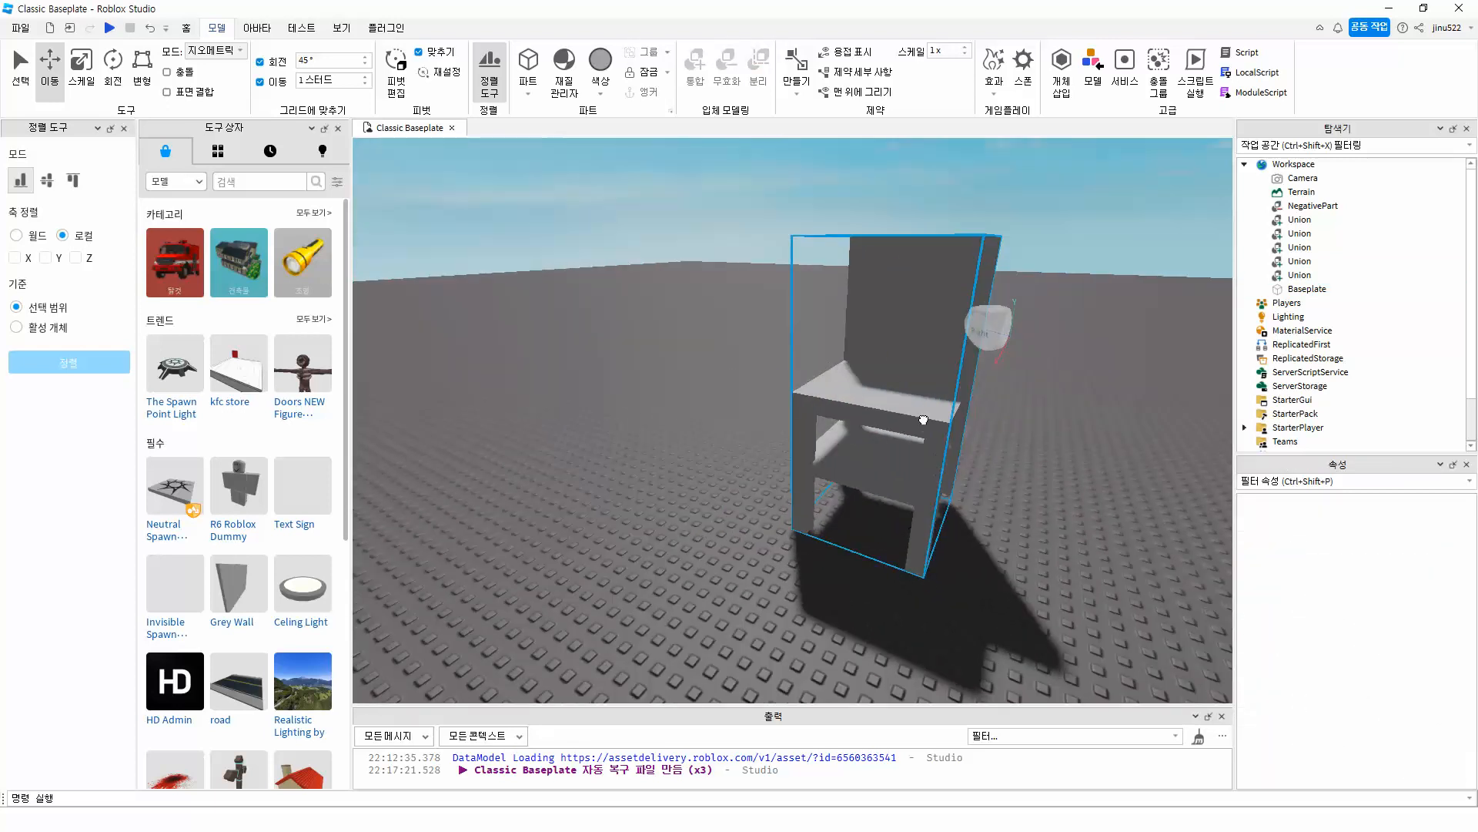
# Step: Change the chair union's material to Marble
pyautogui.click(923, 420)
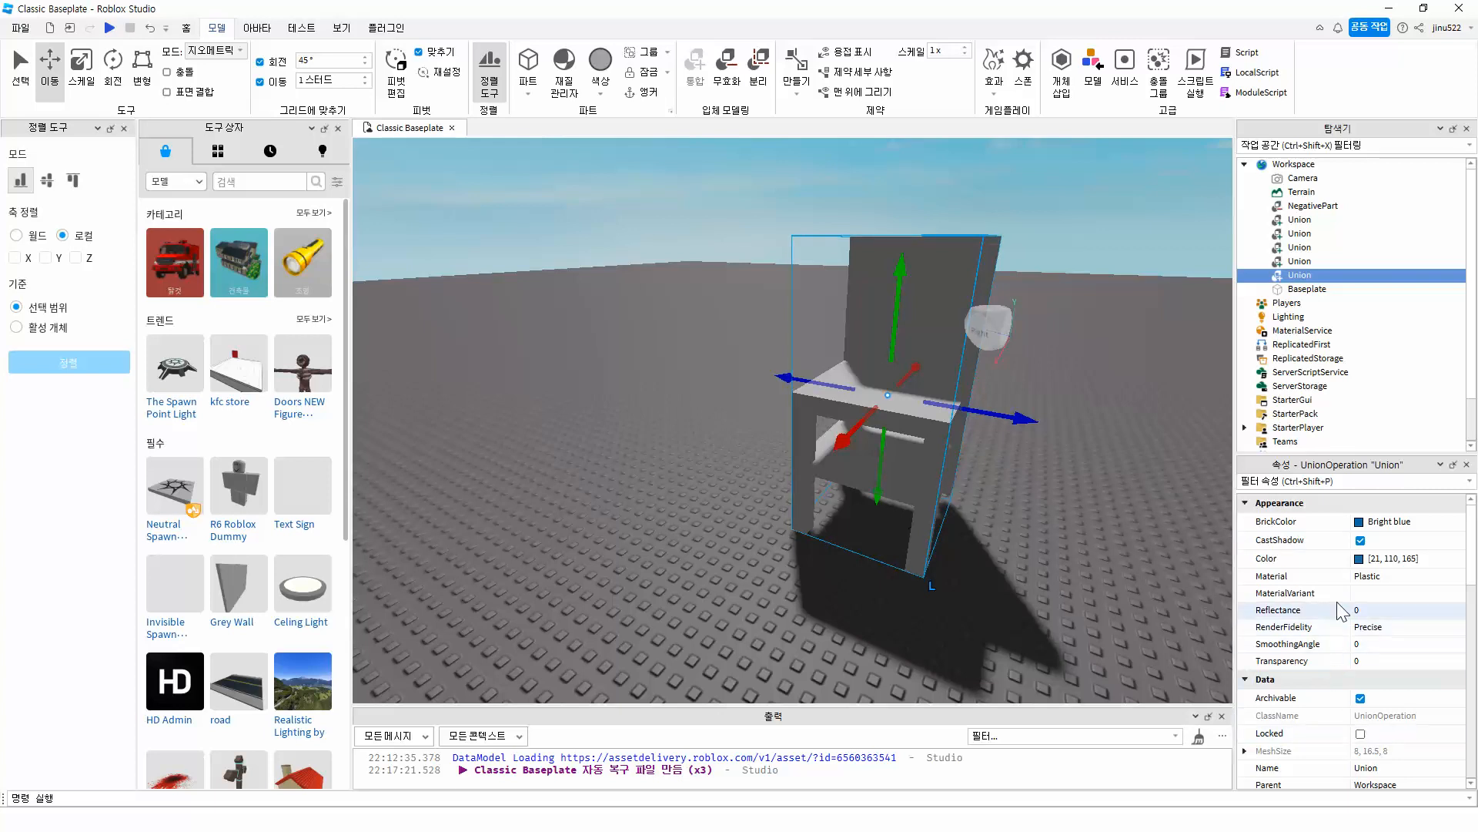
pyautogui.click(1452, 579)
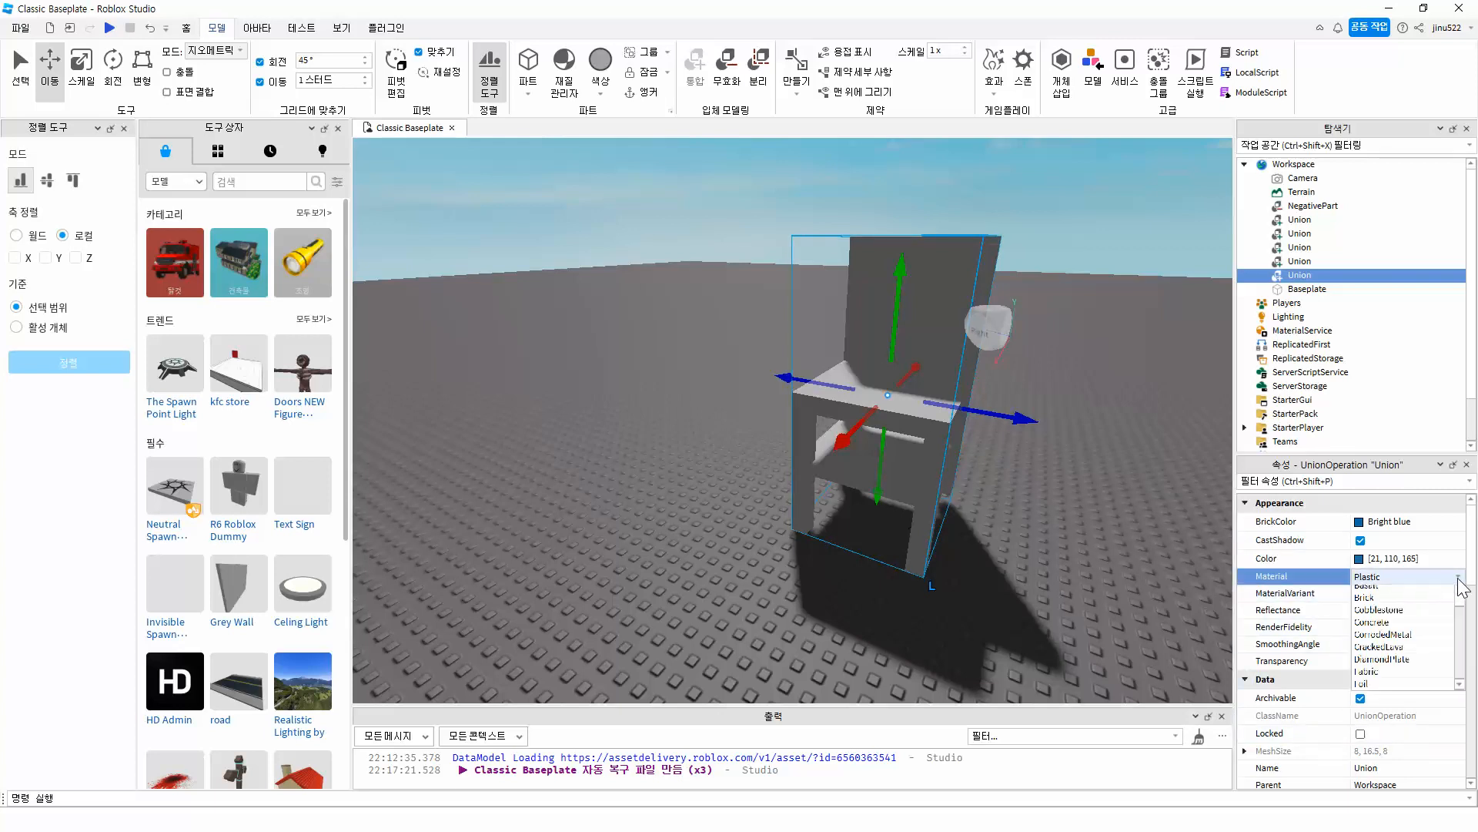
pyautogui.click(1378, 628)
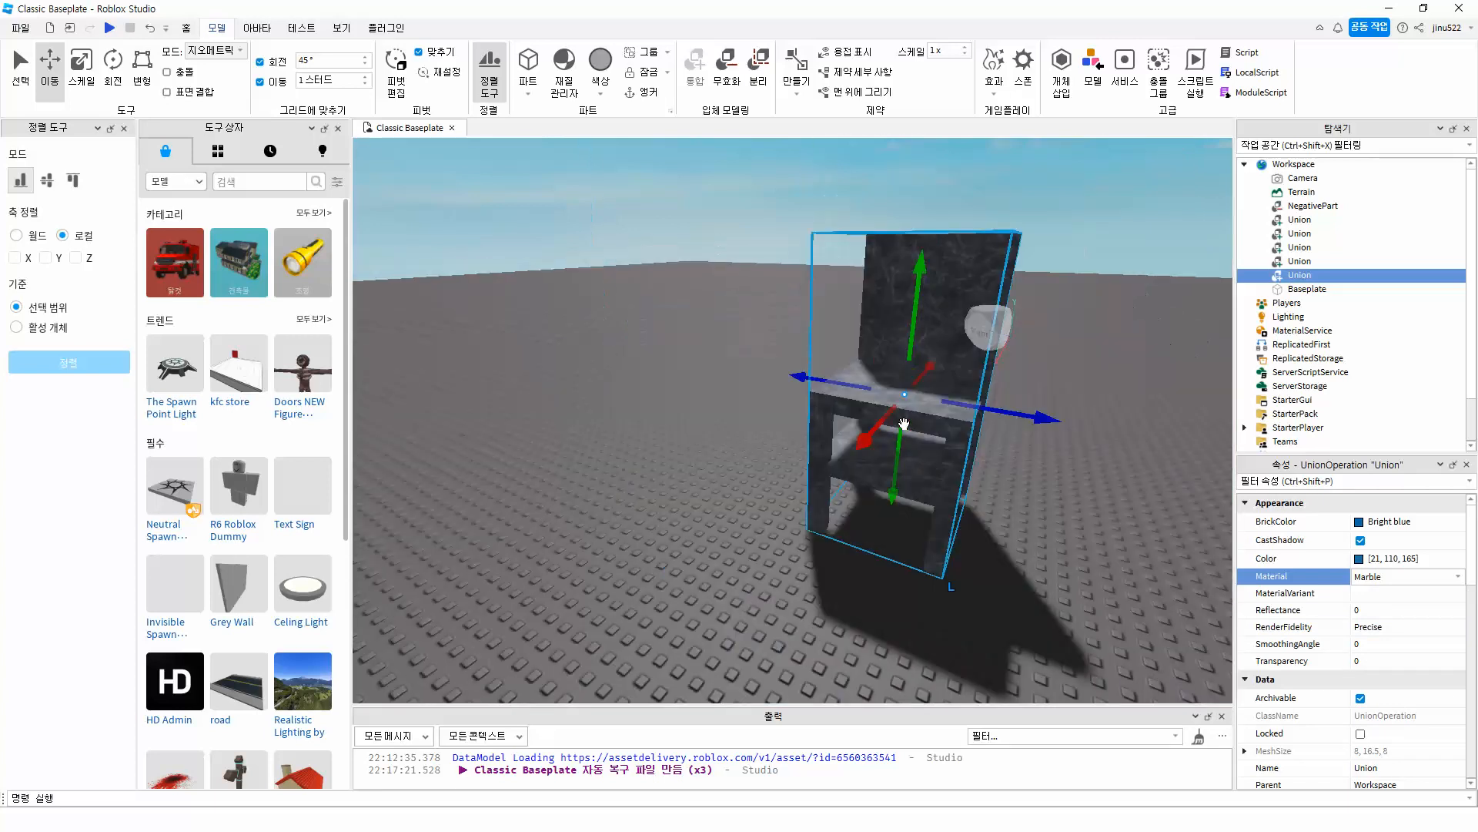
pyautogui.moveTo(942, 502); pyautogui.dragTo(944, 502, button='right')
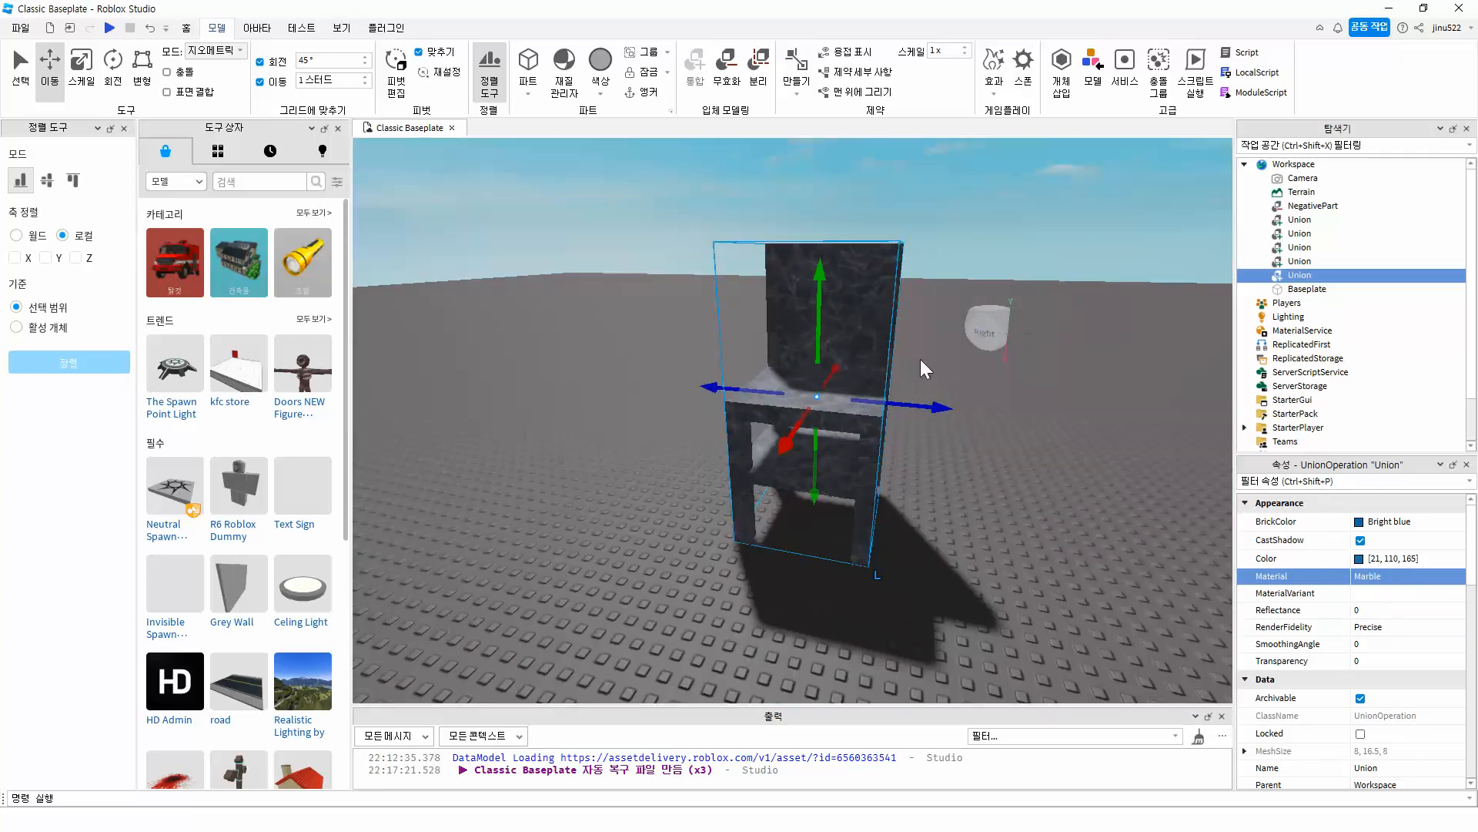
# Step: Add a Fire effect to the chair union and set the fire's Size to 10
pyautogui.click(1299, 262)
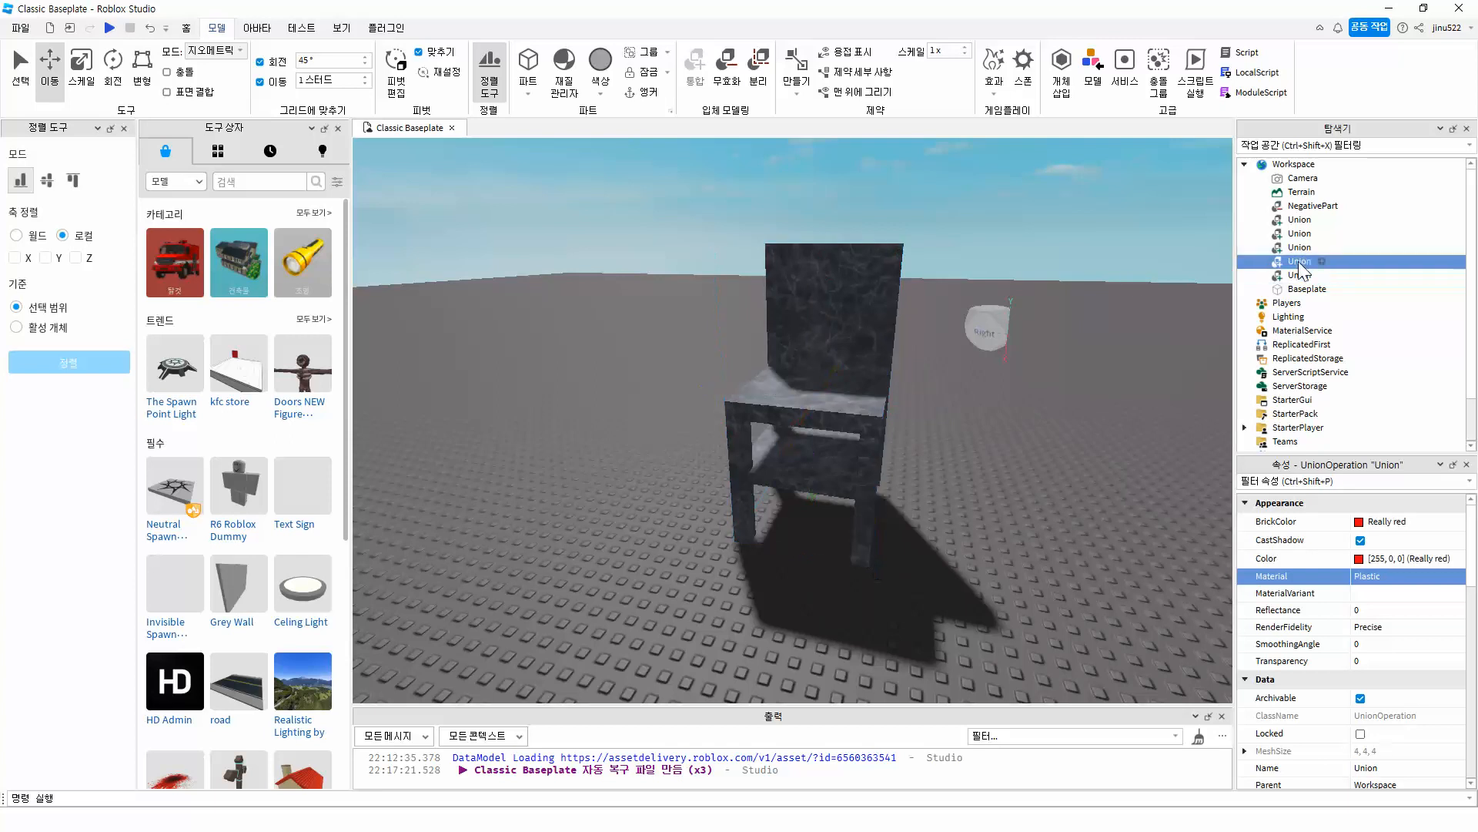
pyautogui.click(1300, 248)
pyautogui.click(1300, 234)
pyautogui.click(1300, 222)
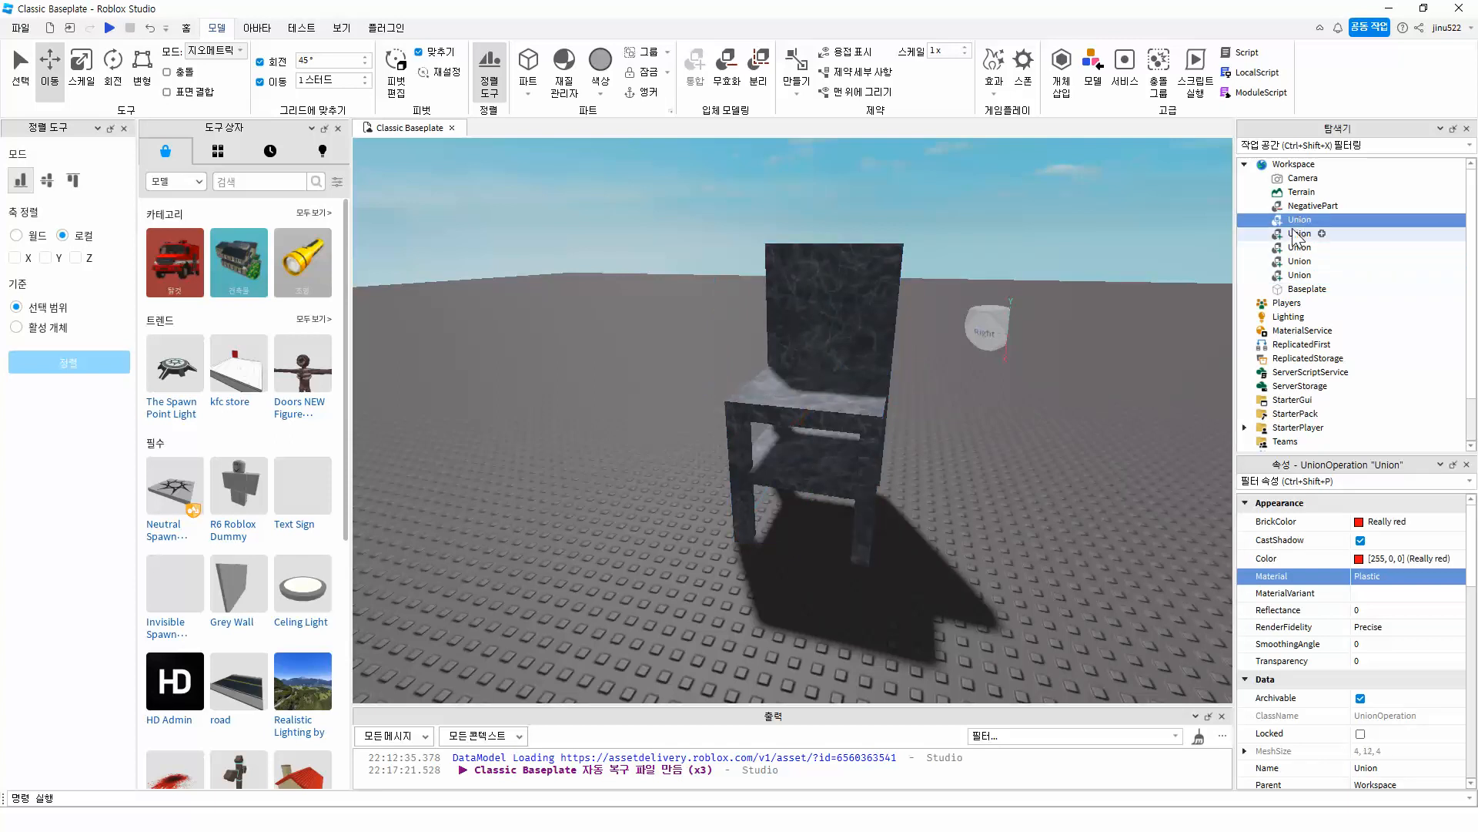
pyautogui.moveTo(812, 408); pyautogui.dragTo(764, 489)
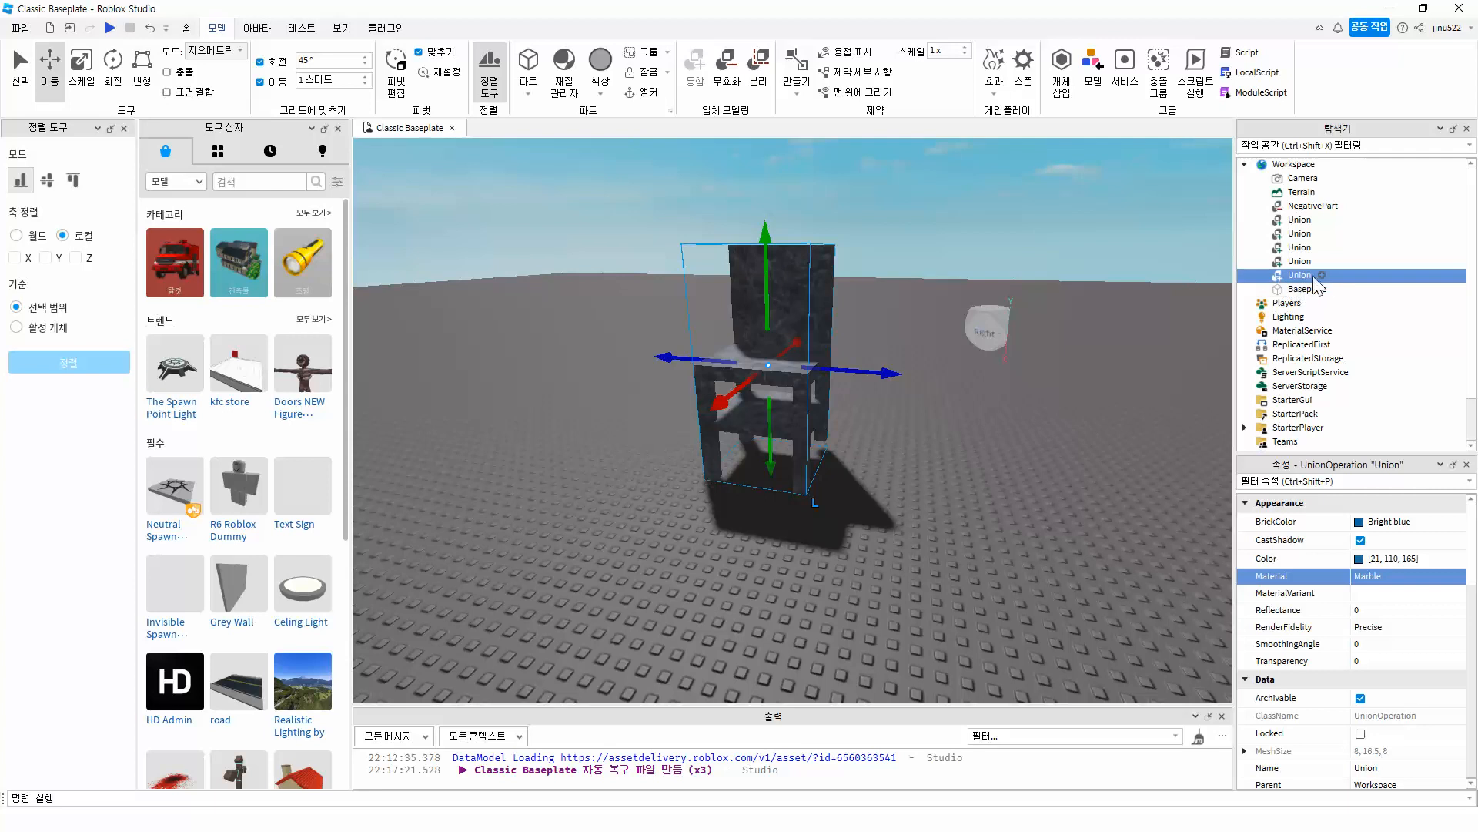
pyautogui.click(1321, 275)
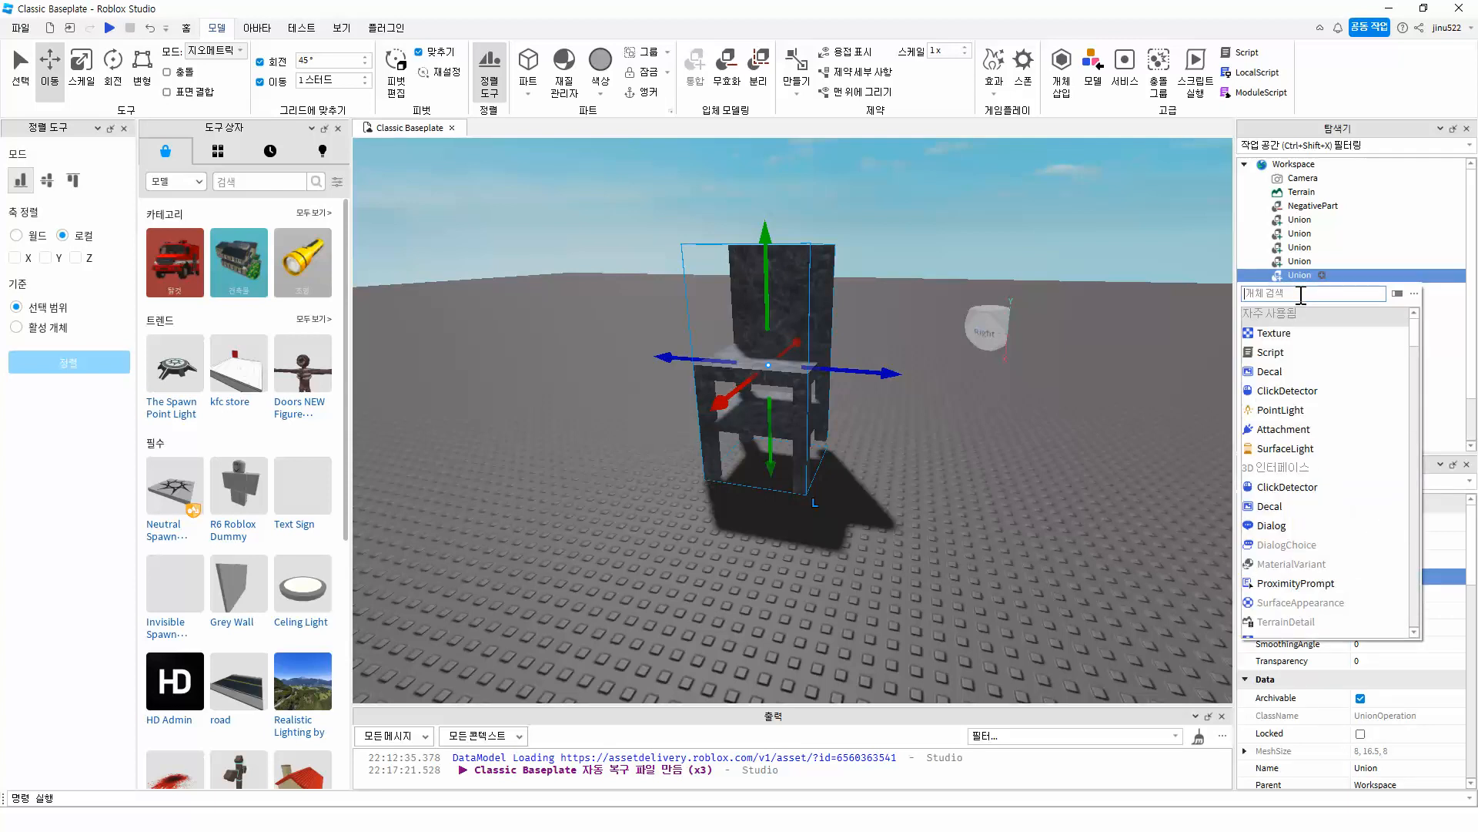
pyautogui.write('ㄹ')
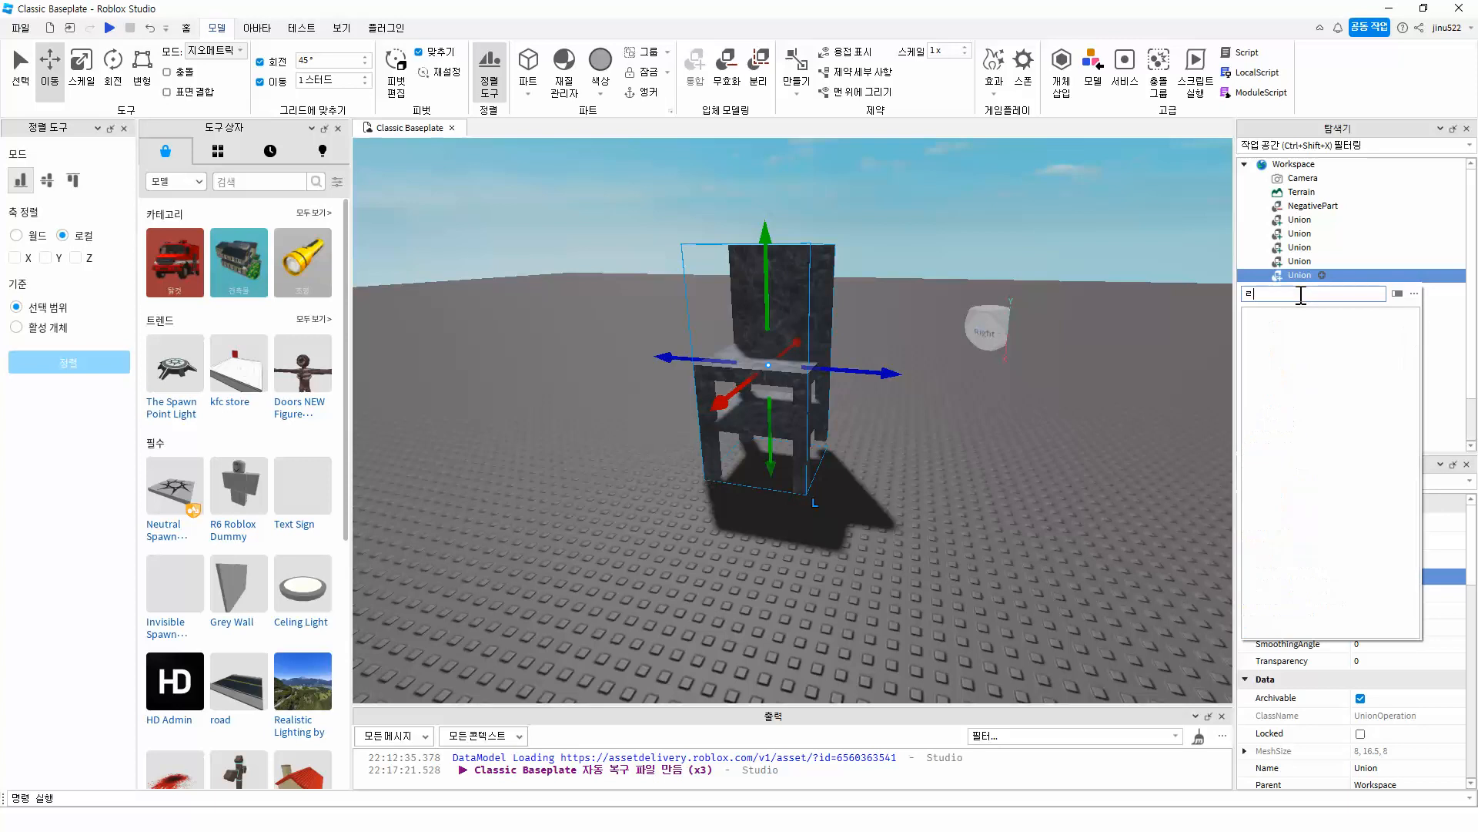
pyautogui.press('BackSpace')
pyautogui.write('f')
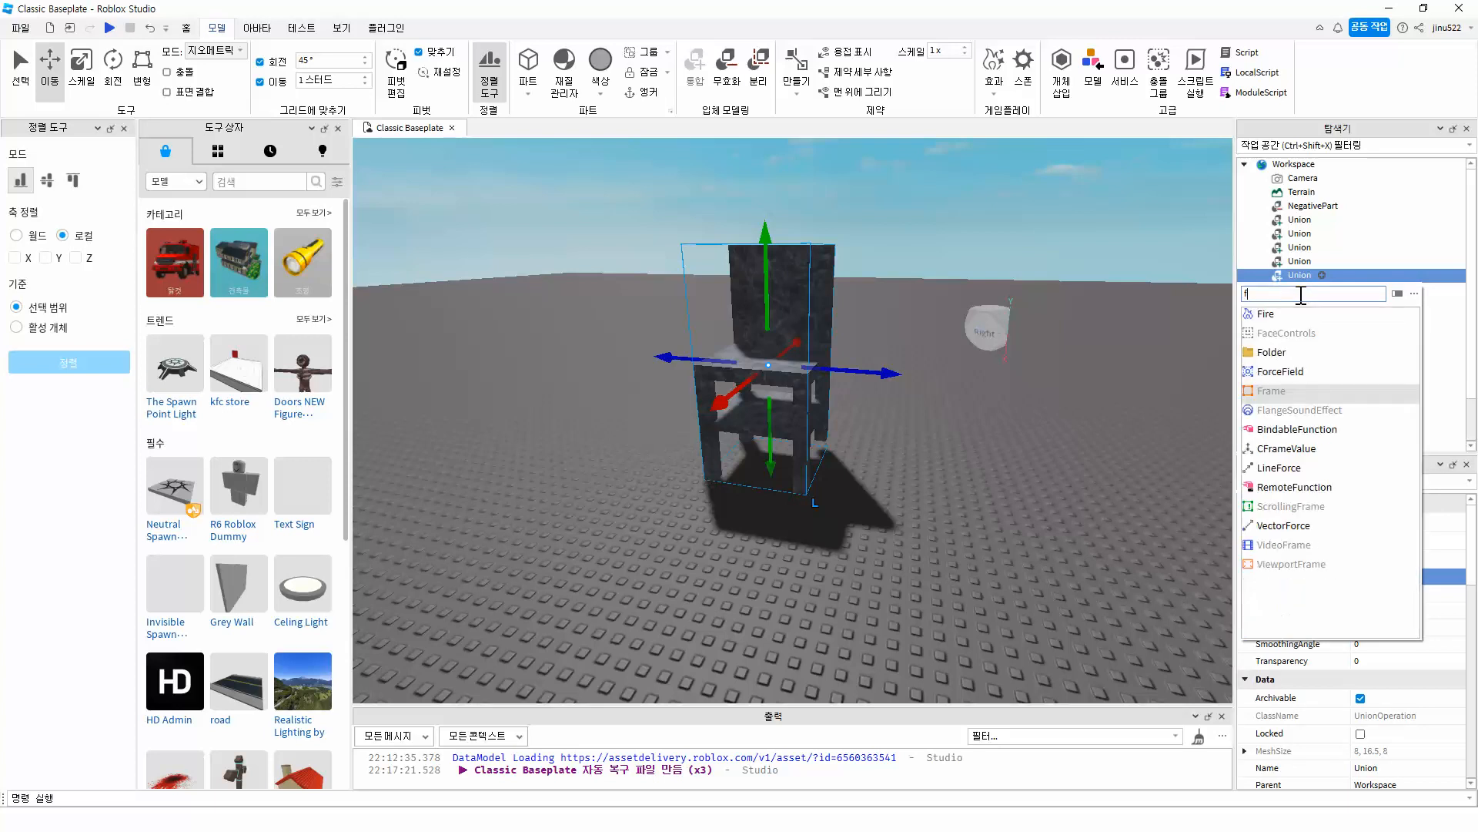
pyautogui.click(1266, 314)
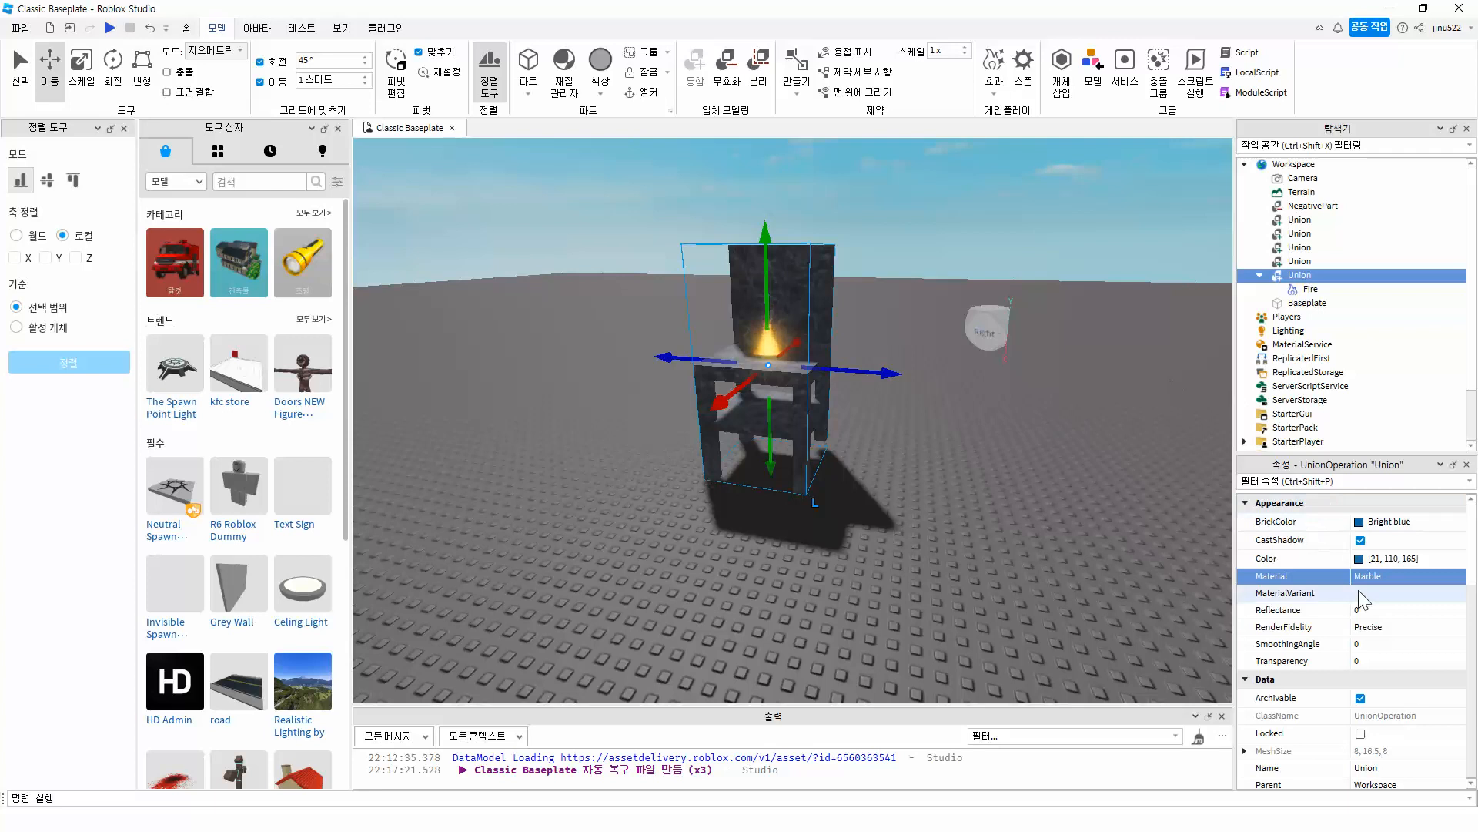
pyautogui.click(1311, 288)
pyautogui.click(1373, 663)
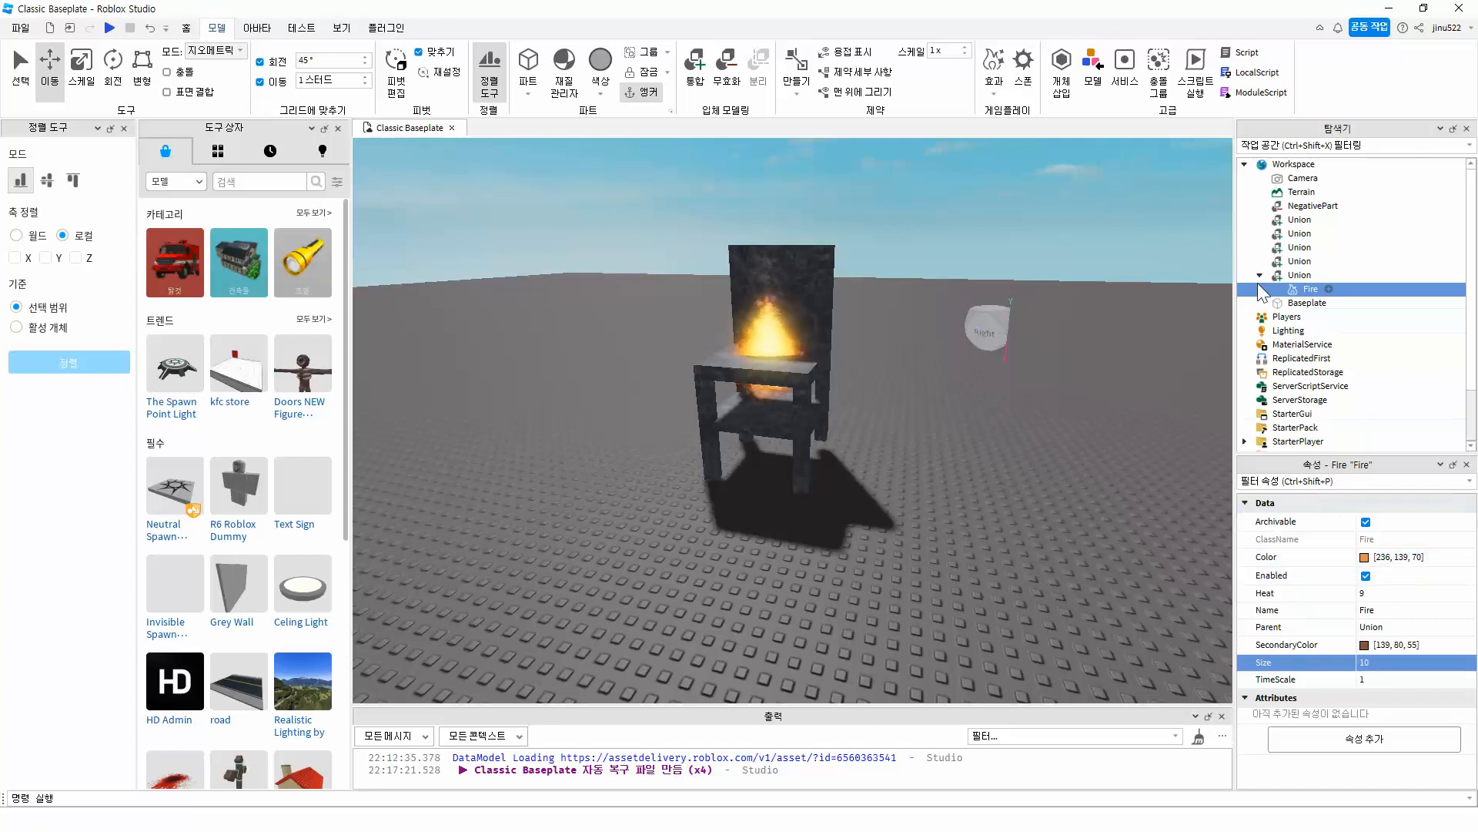
# Step: Add a ParticleEmitter inside the chair union
pyautogui.click(1309, 275)
pyautogui.click(1320, 275)
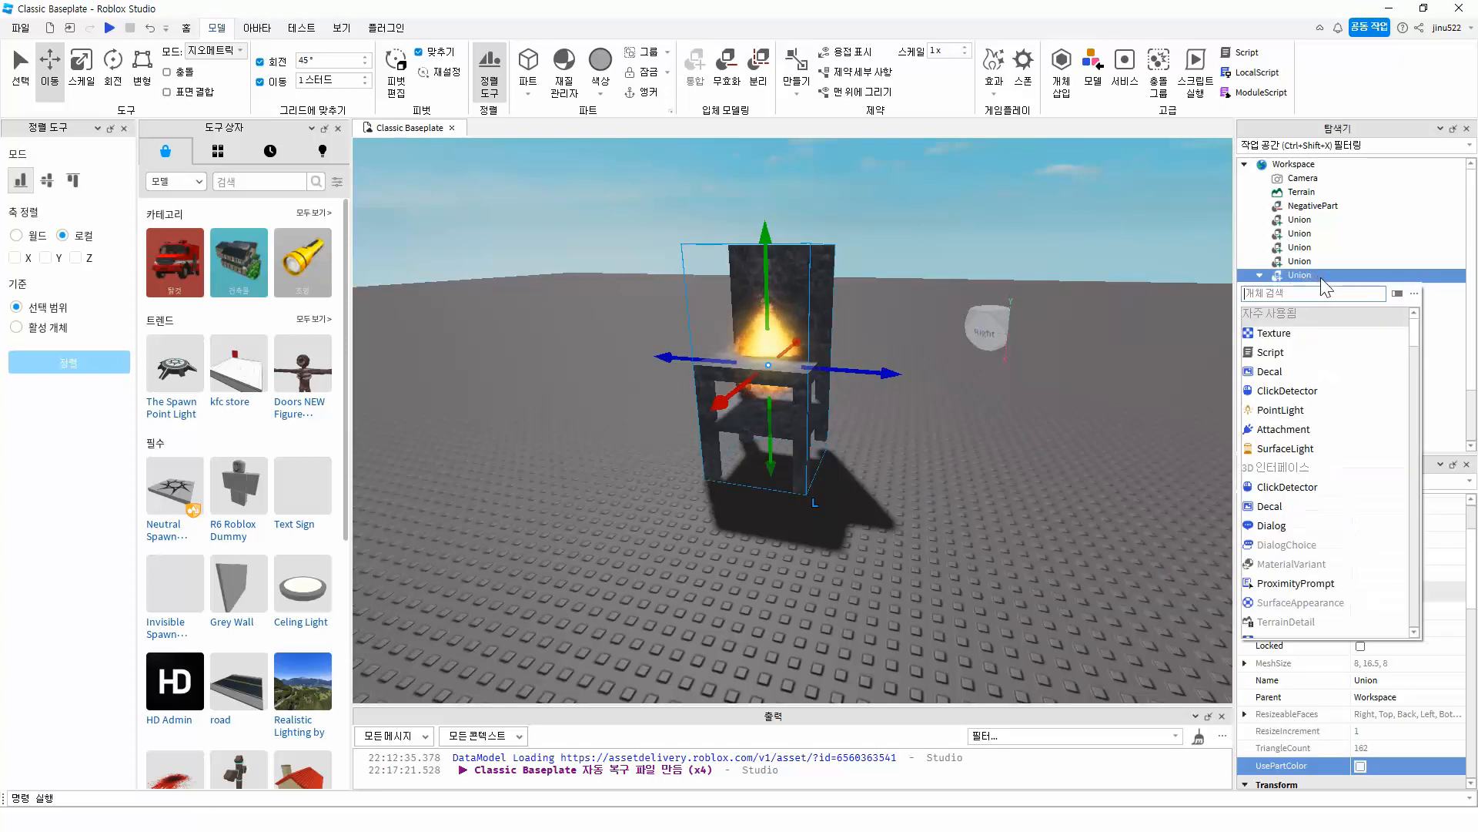
pyautogui.write('f')
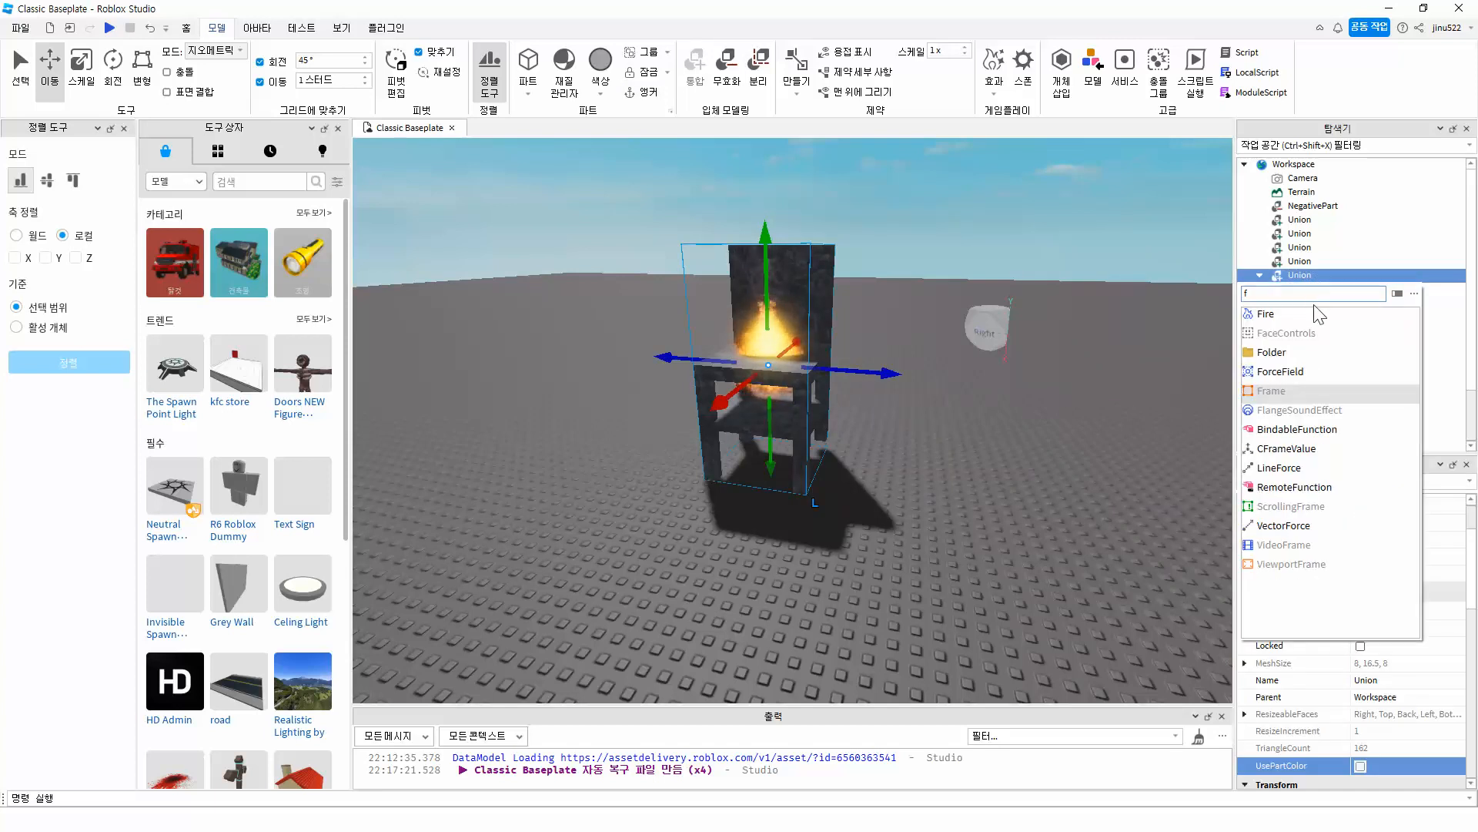
pyautogui.press('BackSpace')
pyautogui.write('pa')
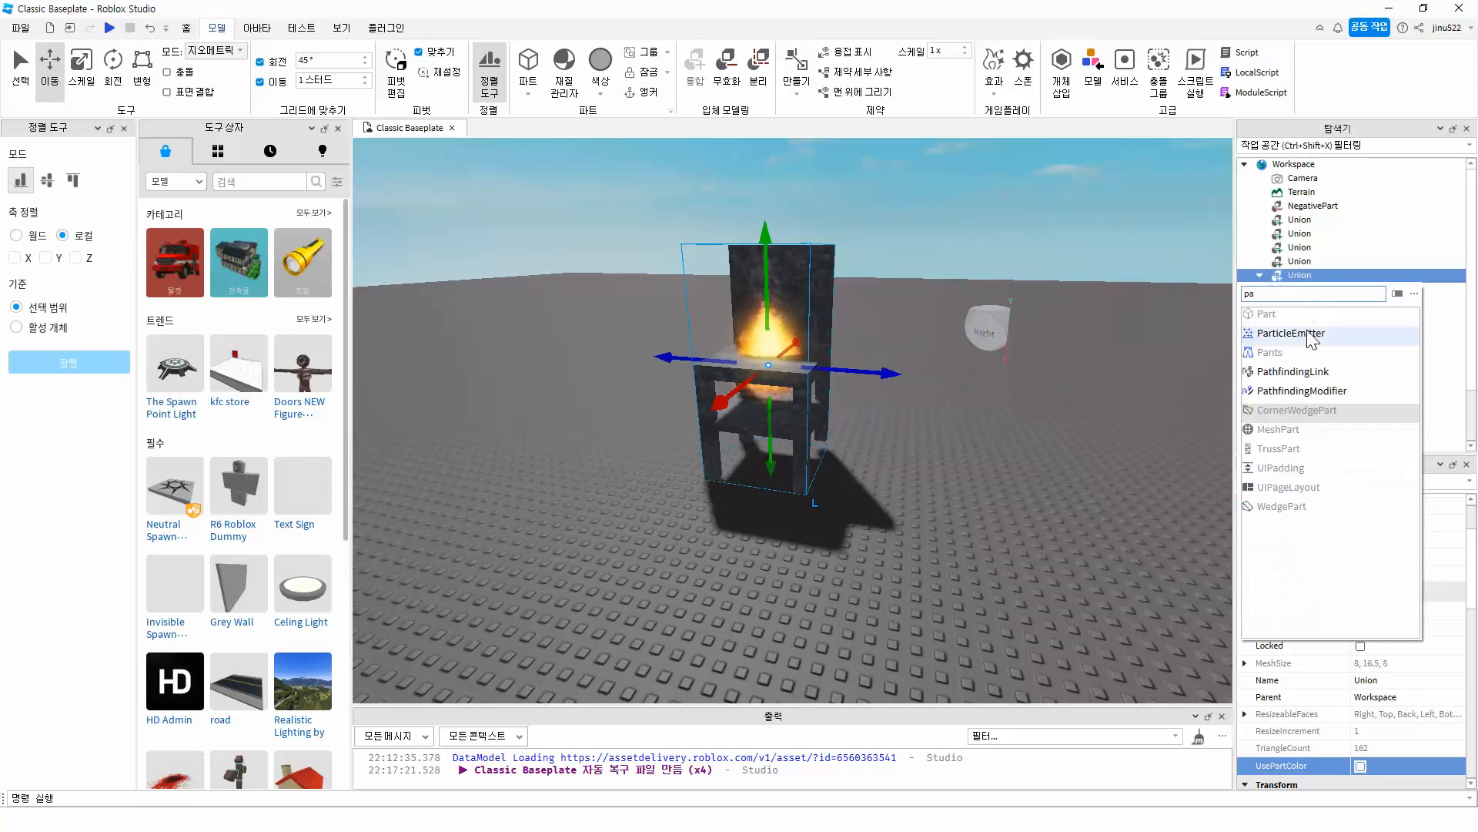
pyautogui.click(1307, 333)
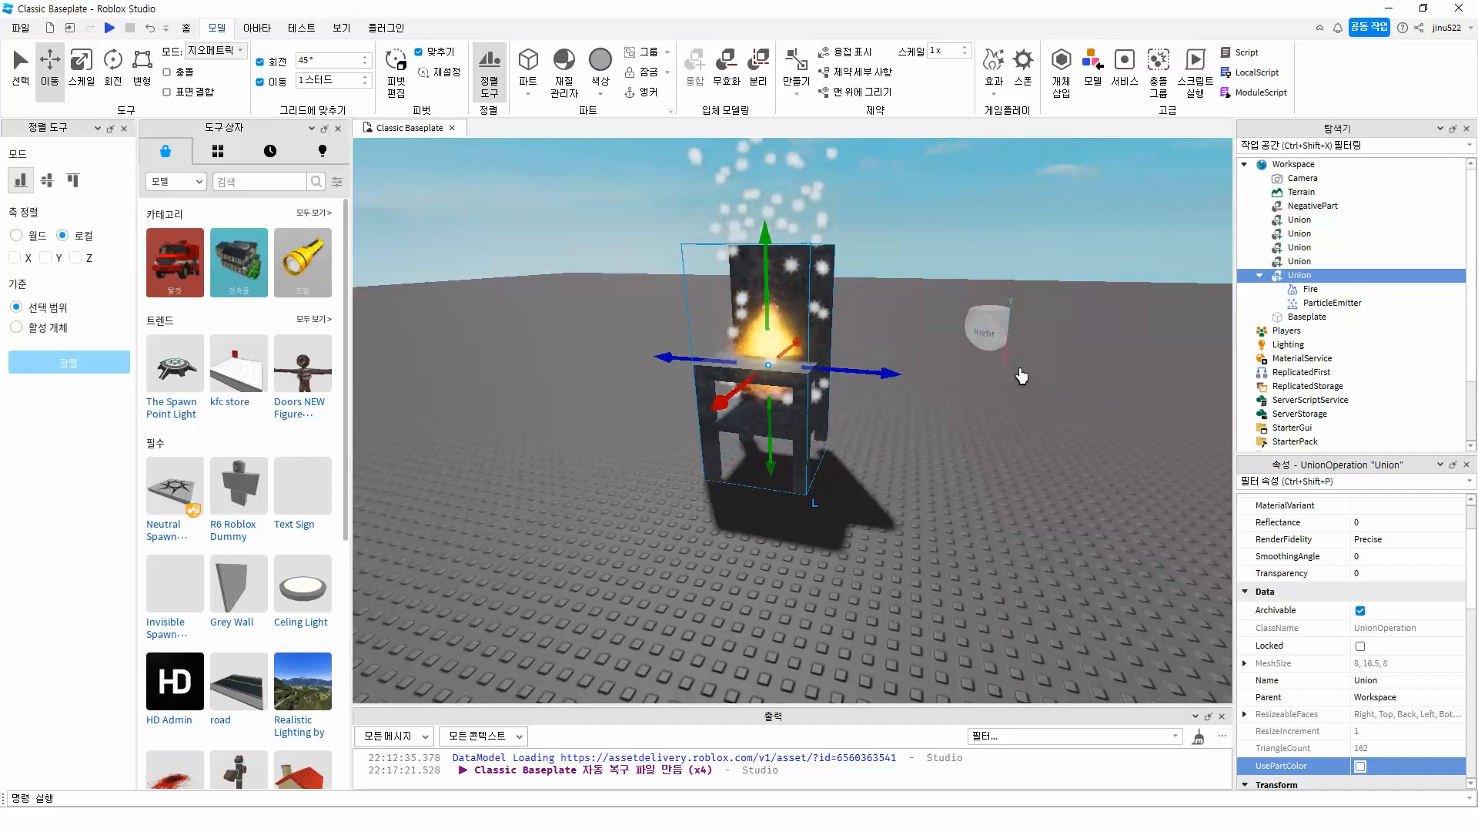
pyautogui.click(1323, 275)
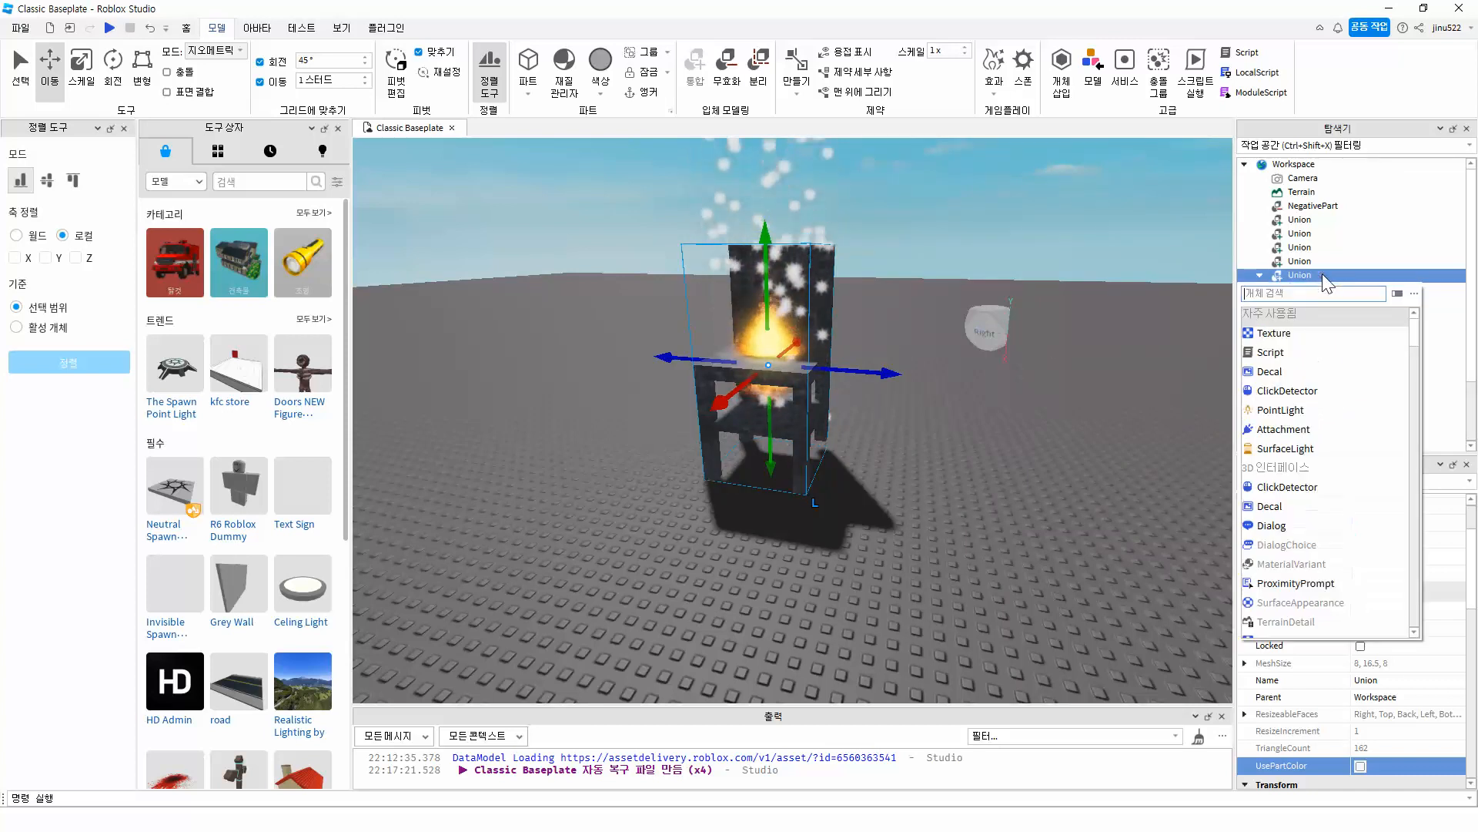
pyautogui.write('s')
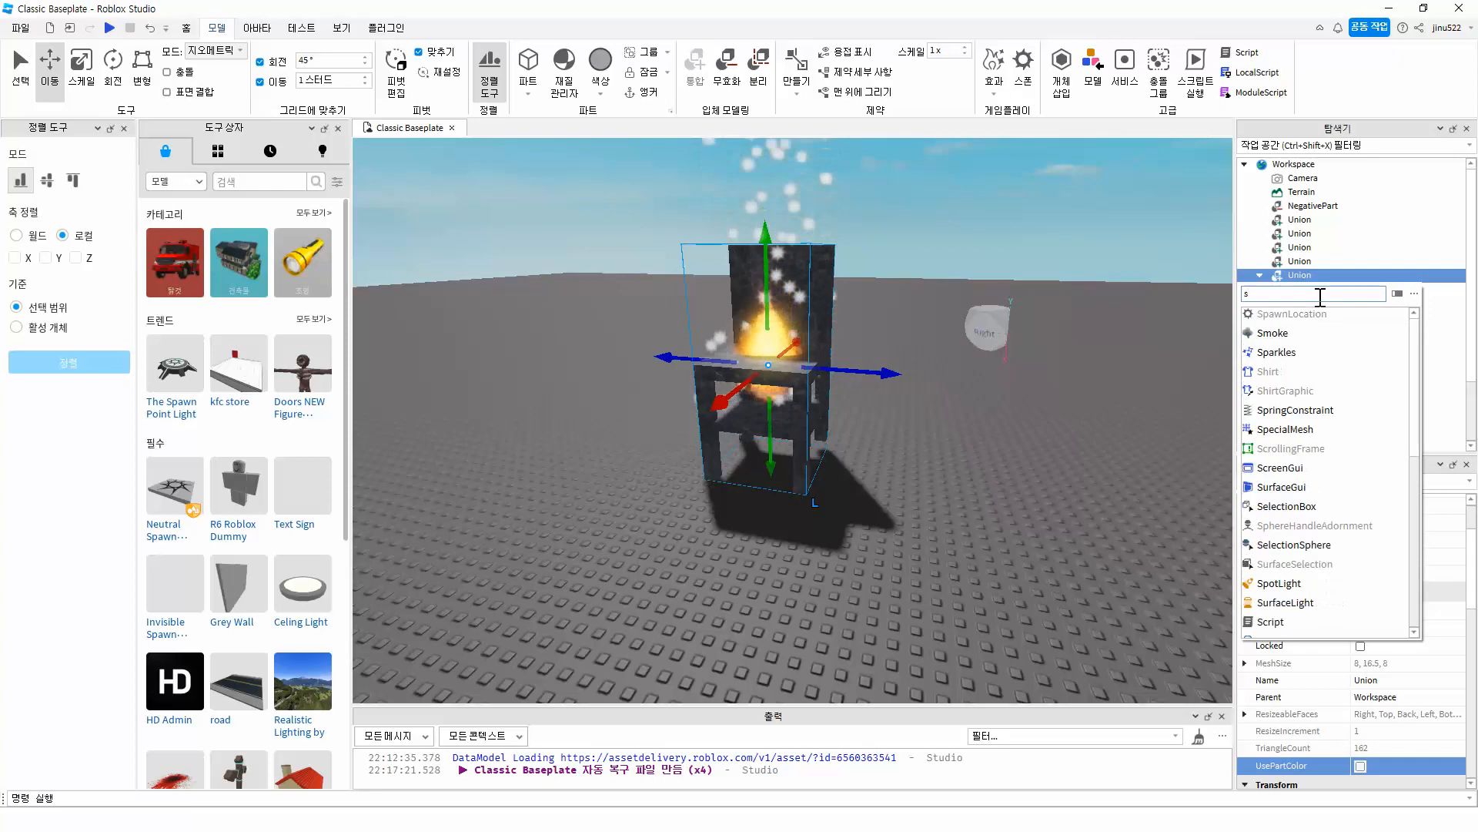
pyautogui.click(1292, 314)
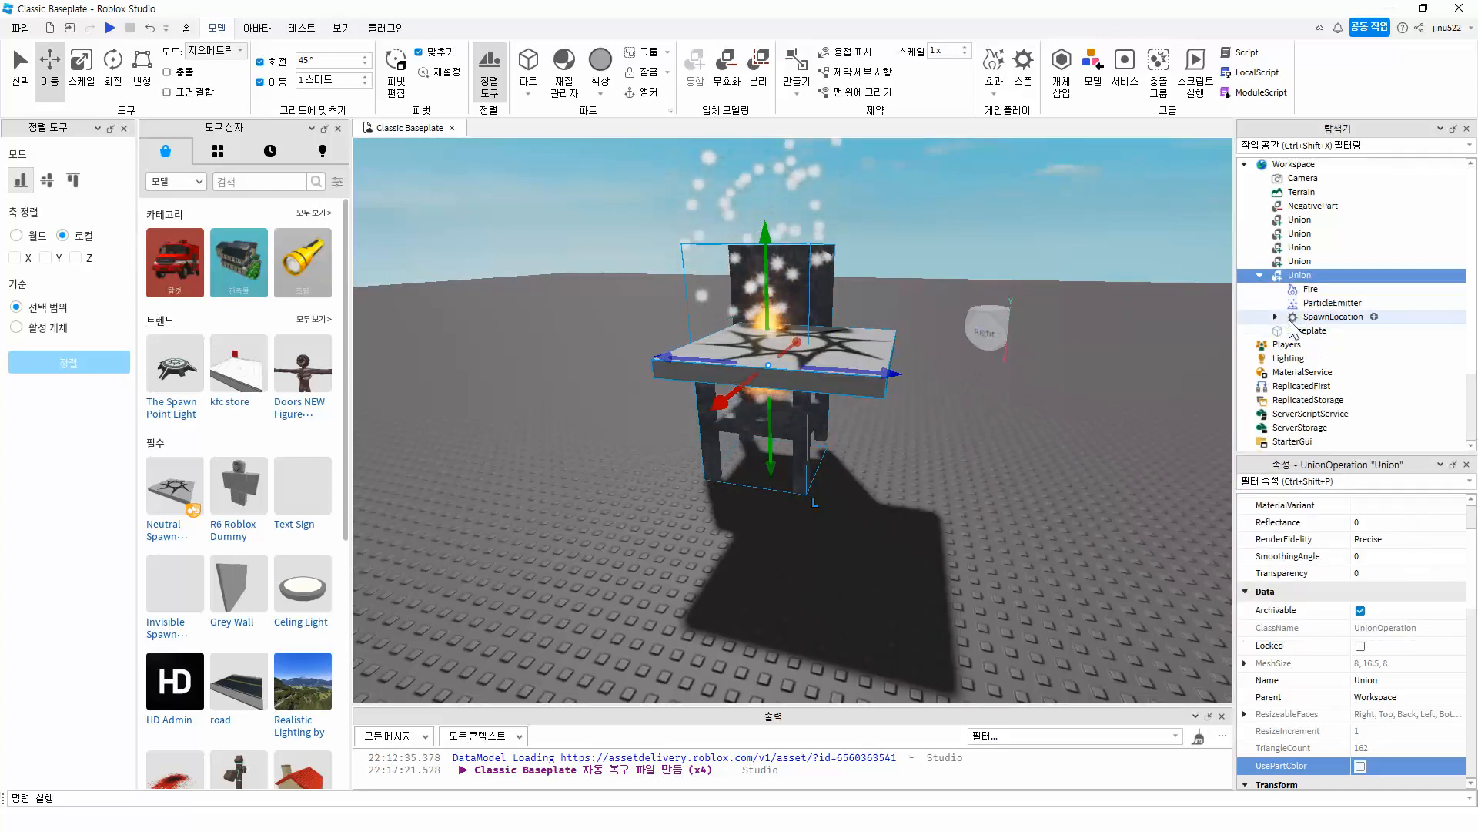
pyautogui.hotkey('ctrl', 'z')
# Step: Add a Smoke effect to the chair union
pyautogui.click(1323, 275)
pyautogui.write('s')
pyautogui.click(1288, 333)
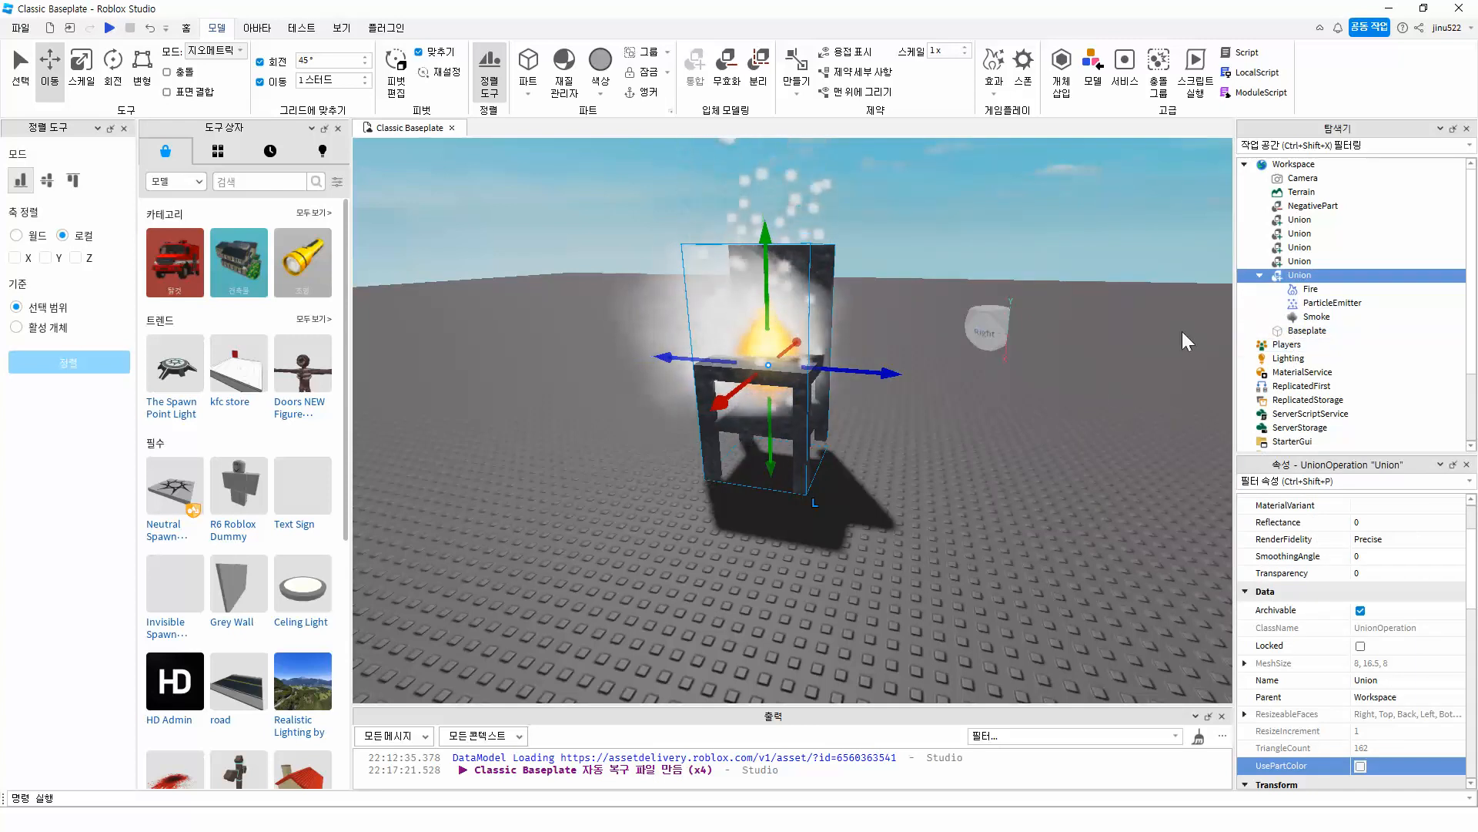
# Step: Find the Sparkles object and add it to the chair union
pyautogui.click(1323, 275)
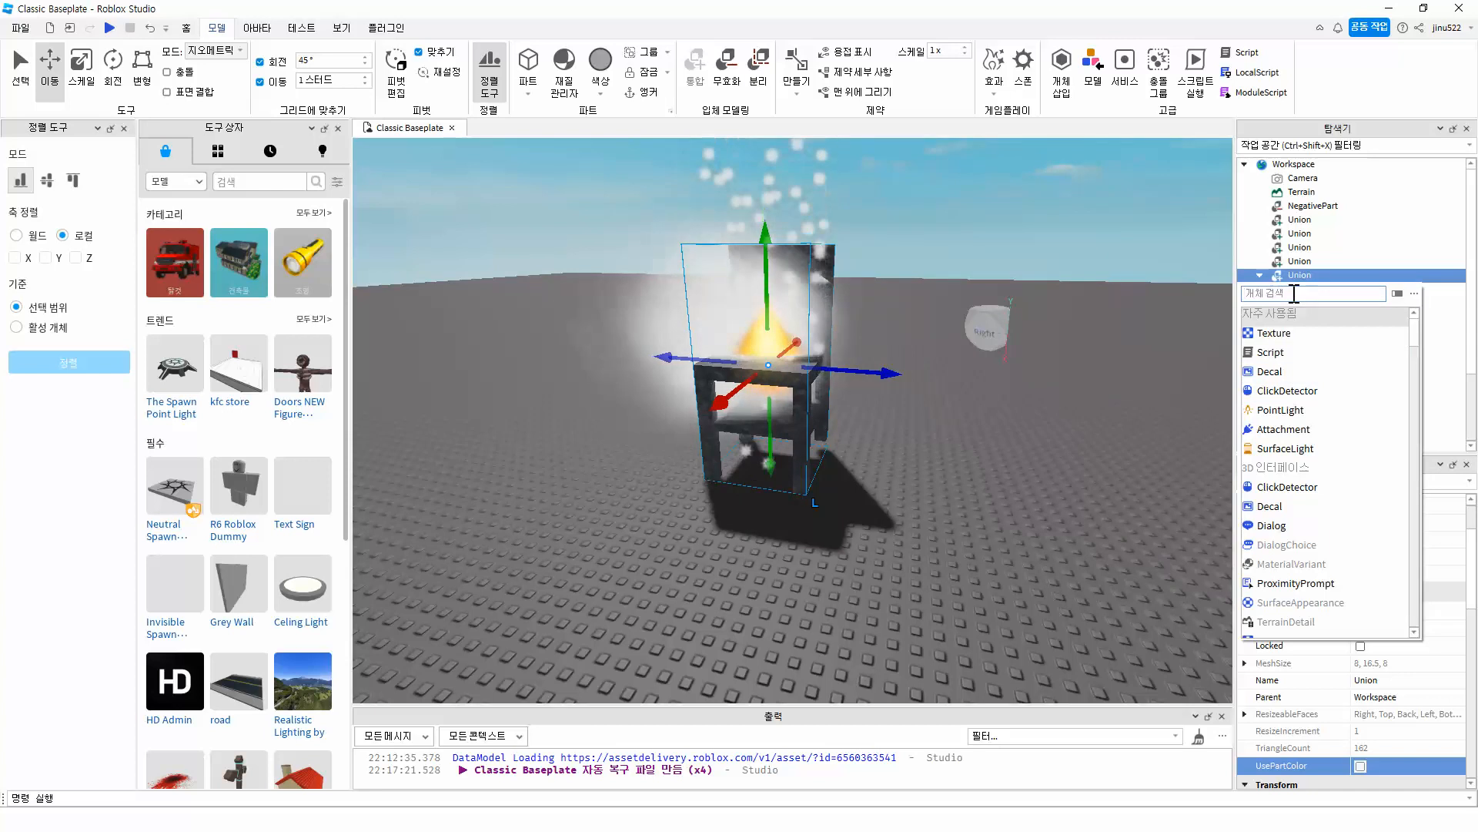
pyautogui.write('s')
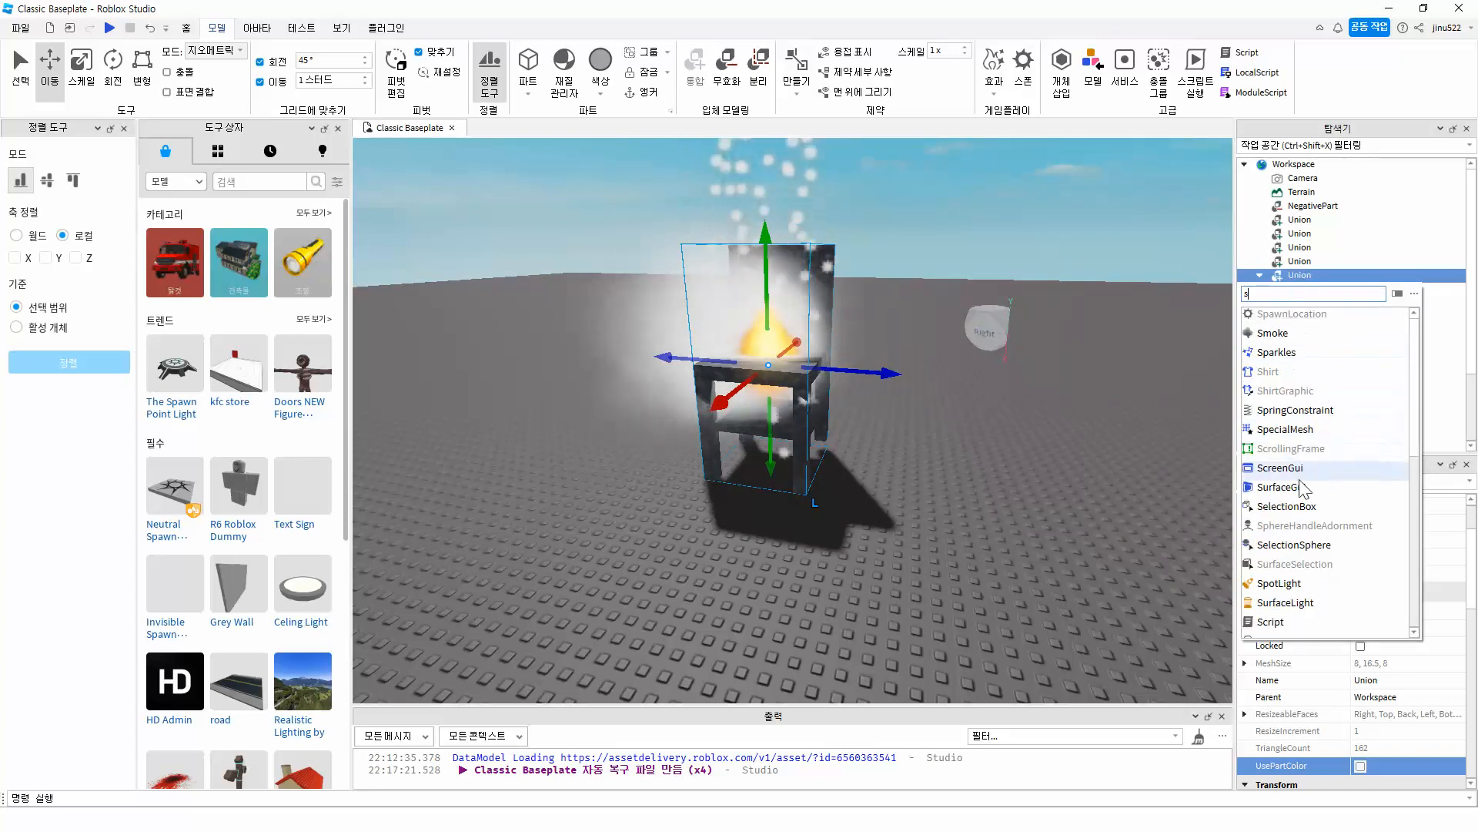
pyautogui.scroll(-2, 1300, 568)
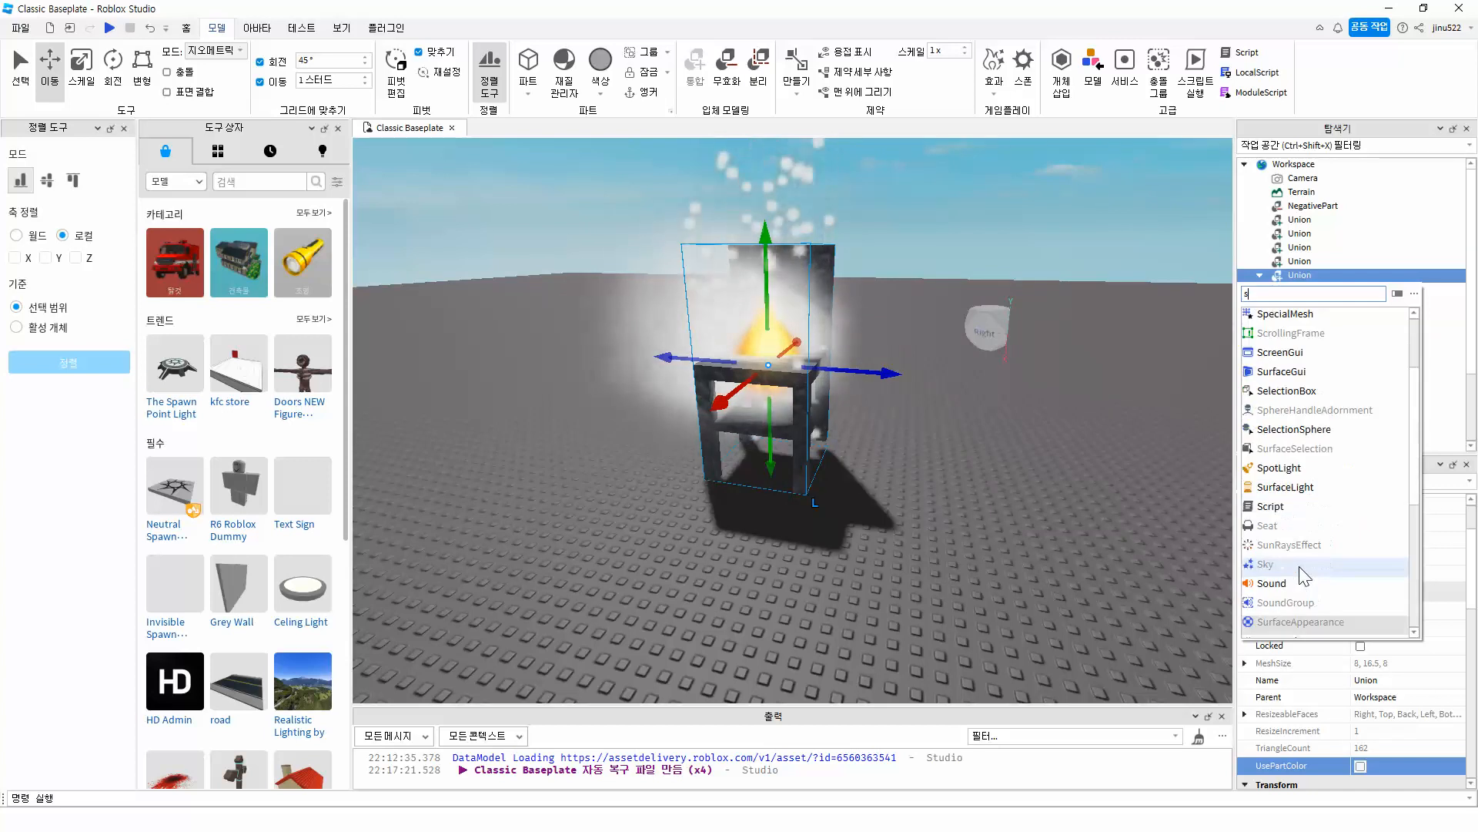
pyautogui.scroll(-4, 1301, 574)
pyautogui.scroll(6, 1299, 566)
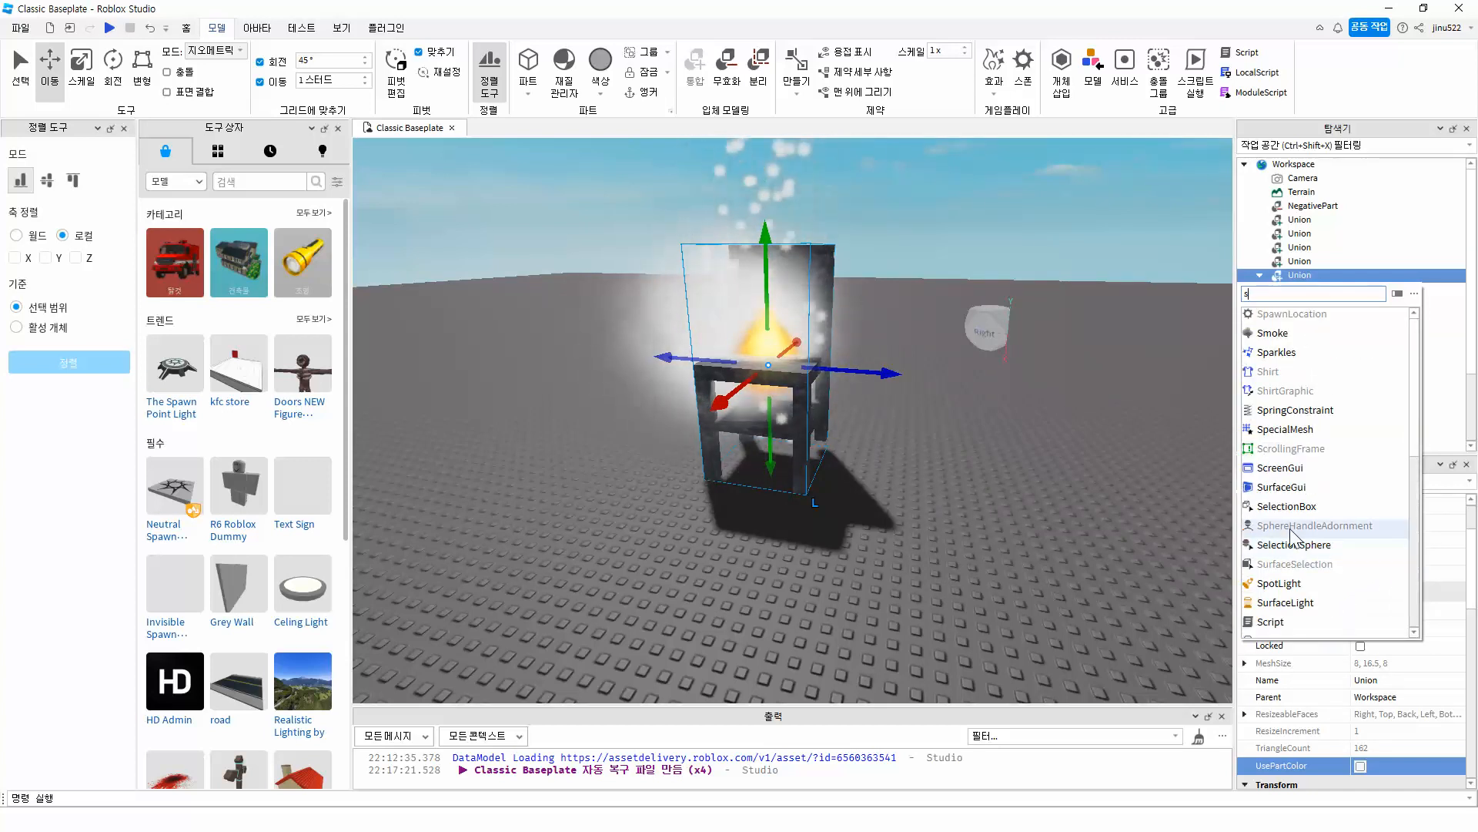
pyautogui.write('p')
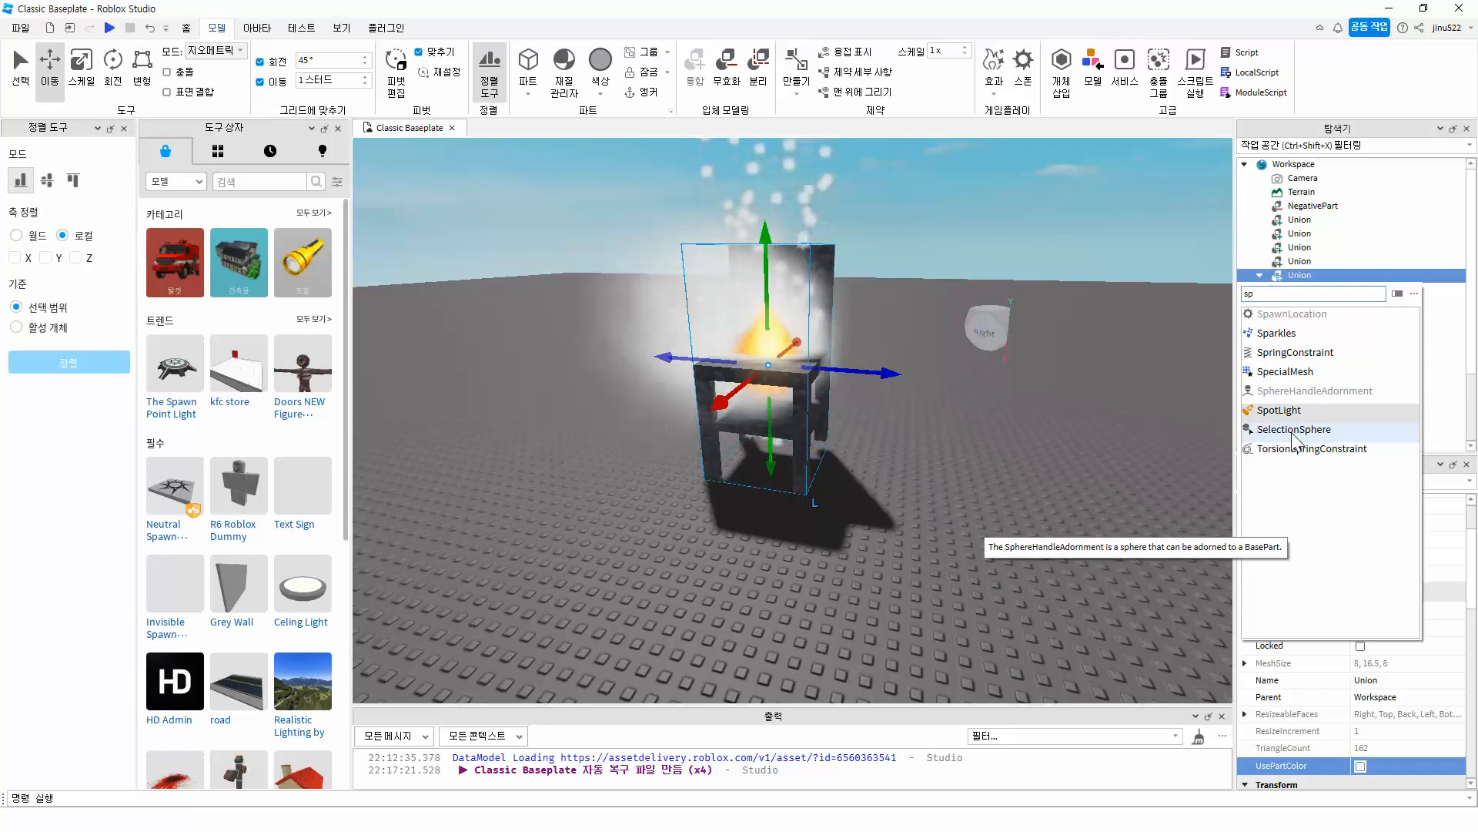
pyautogui.click(1278, 333)
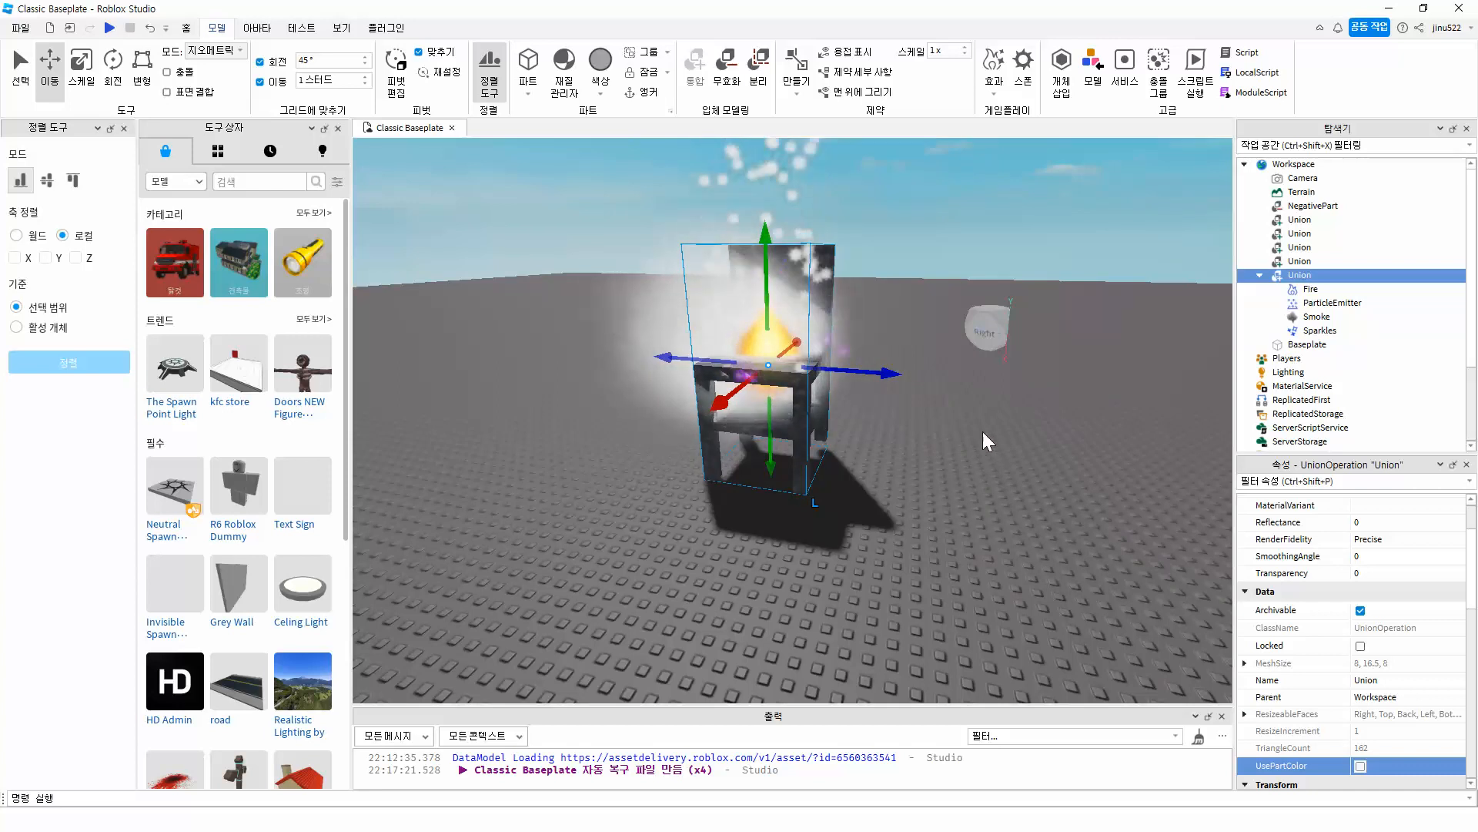
pyautogui.moveTo(941, 404); pyautogui.dragTo(939, 400, button='right')
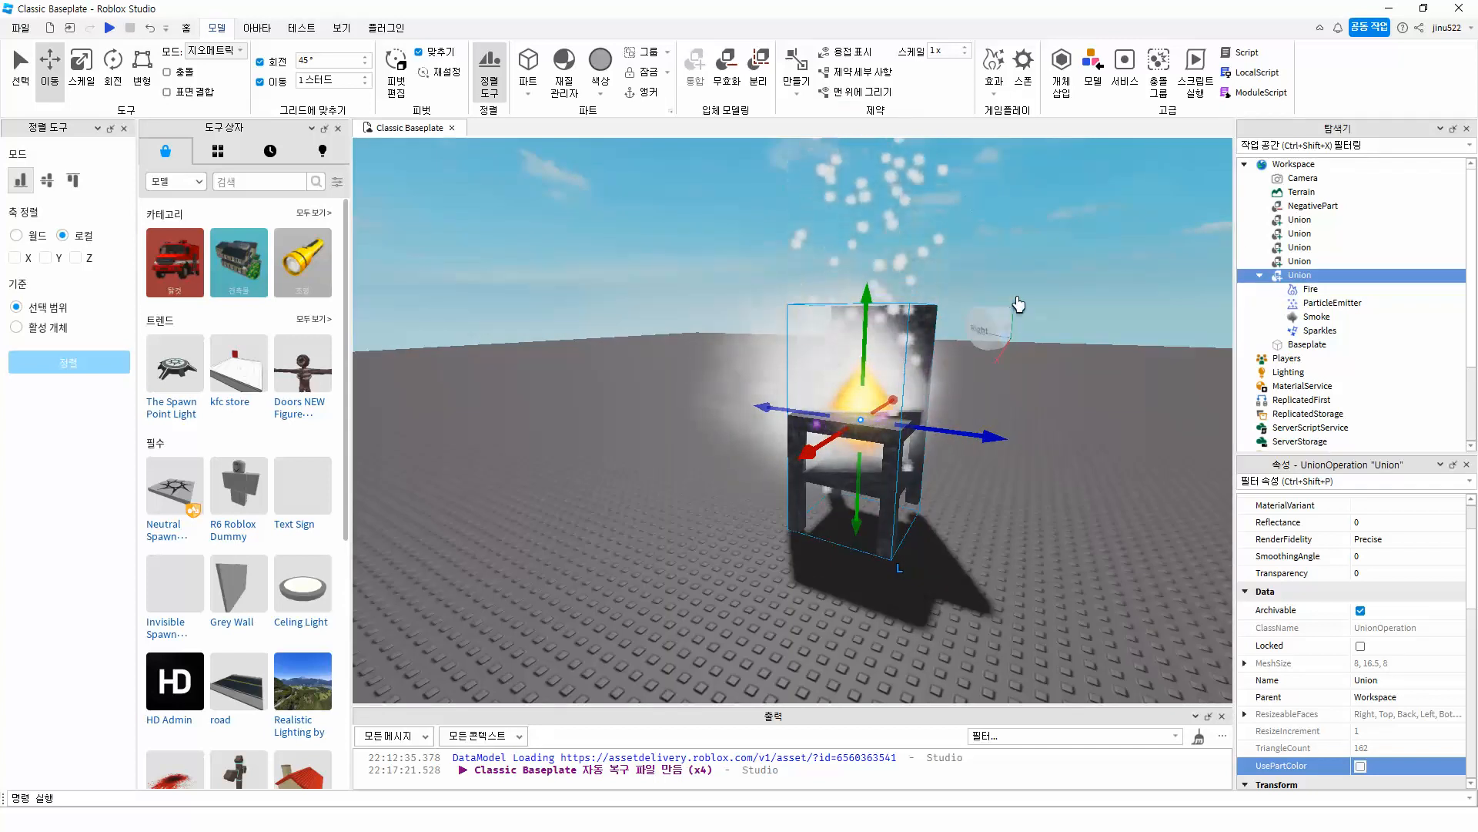
pyautogui.moveTo(1037, 447); pyautogui.dragTo(1035, 446, button='right')
pyautogui.moveTo(668, 450); pyautogui.dragTo(668, 450, button='right')
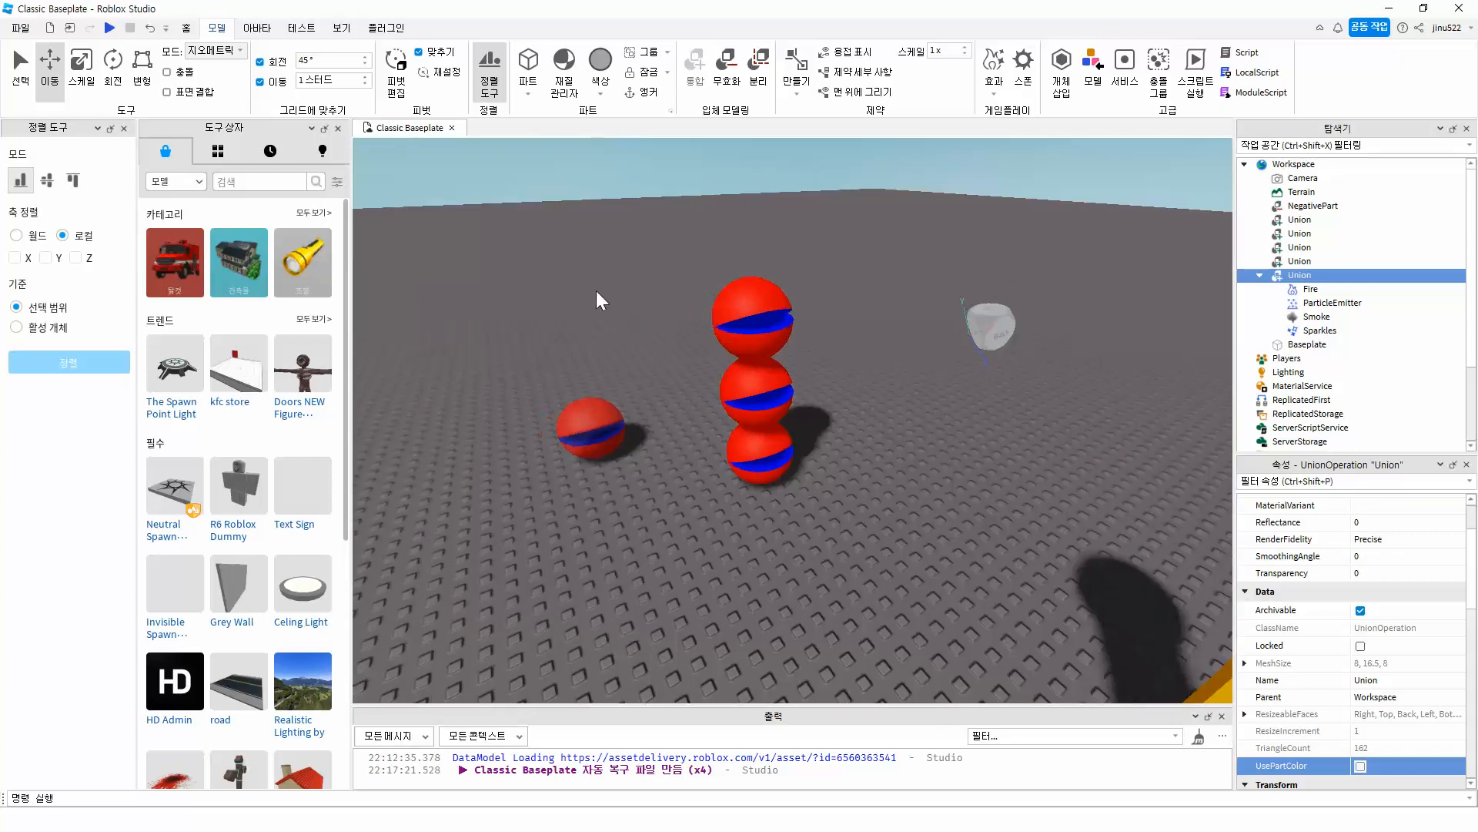
pyautogui.press('w')
pyautogui.moveTo(445, 410); pyautogui.dragTo(445, 410, button='right')
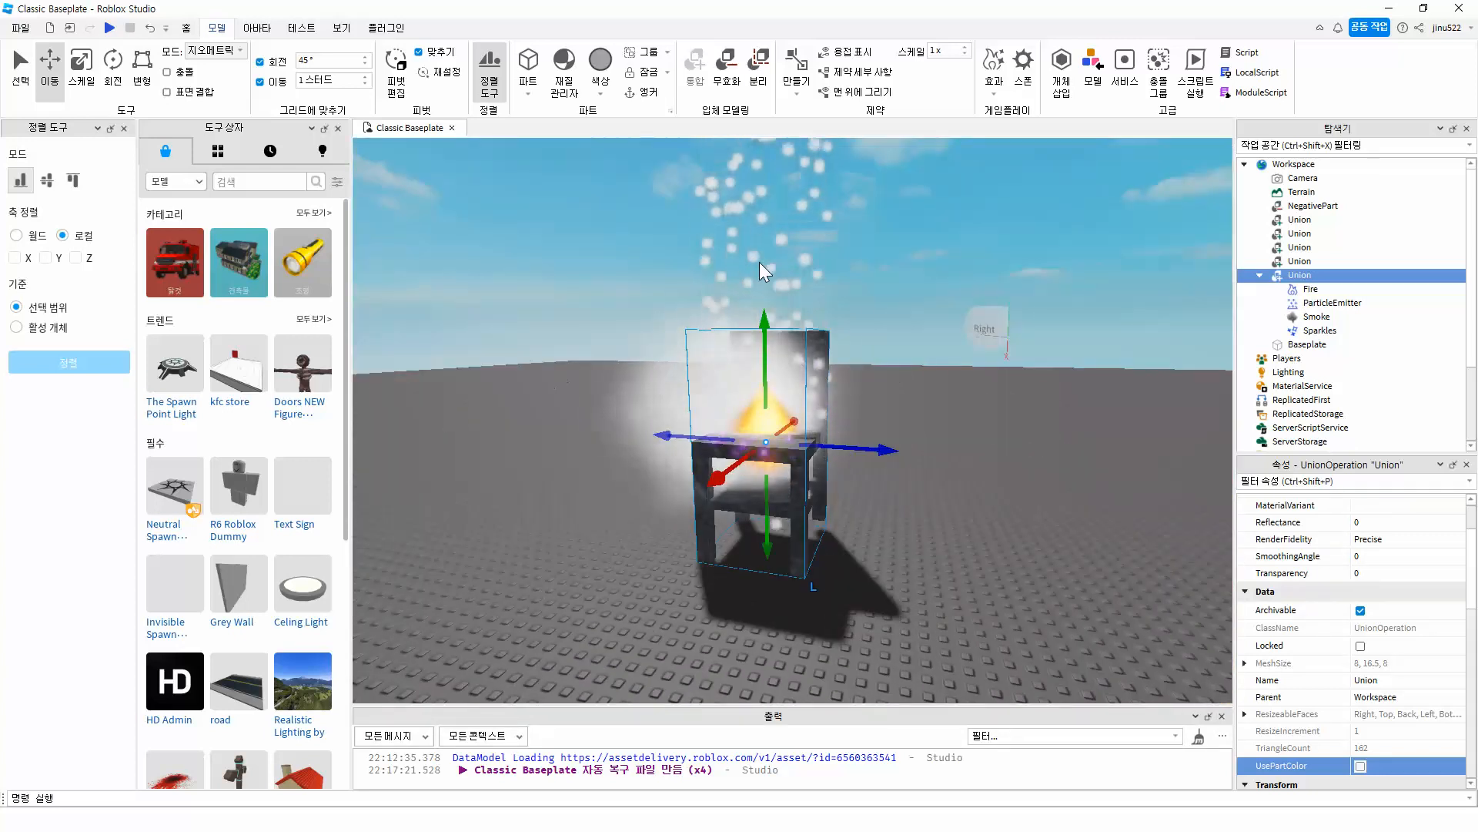